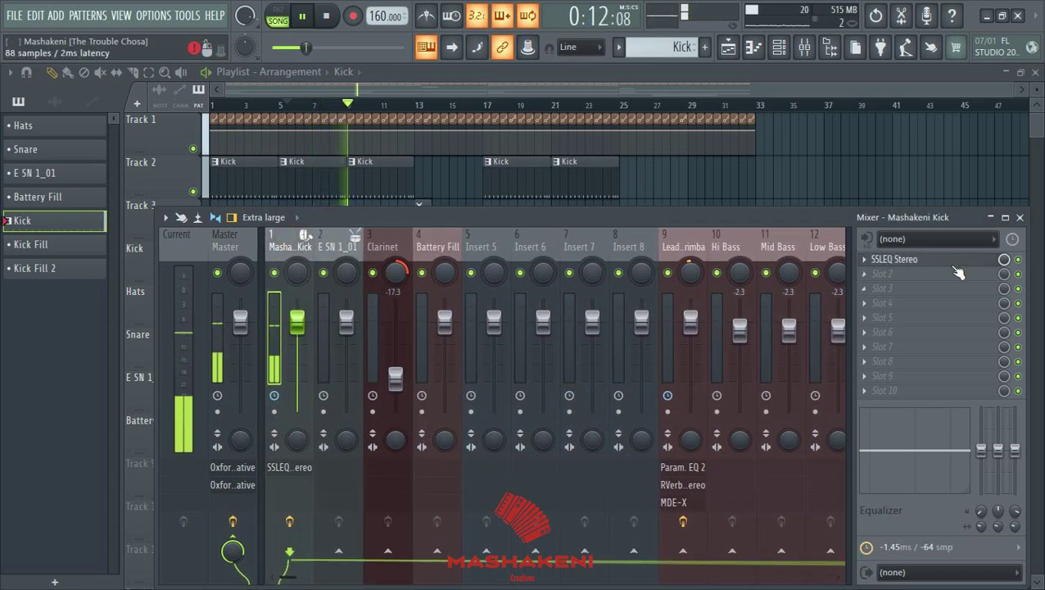
Step: Load the Kick factory preset in the SSLEQ Stereo equalizer on the kick's mixer track and close the mixer
{"action": "left_click", "coordinate": [951, 264]}
{"action": "left_click", "coordinate": [31, 196]}
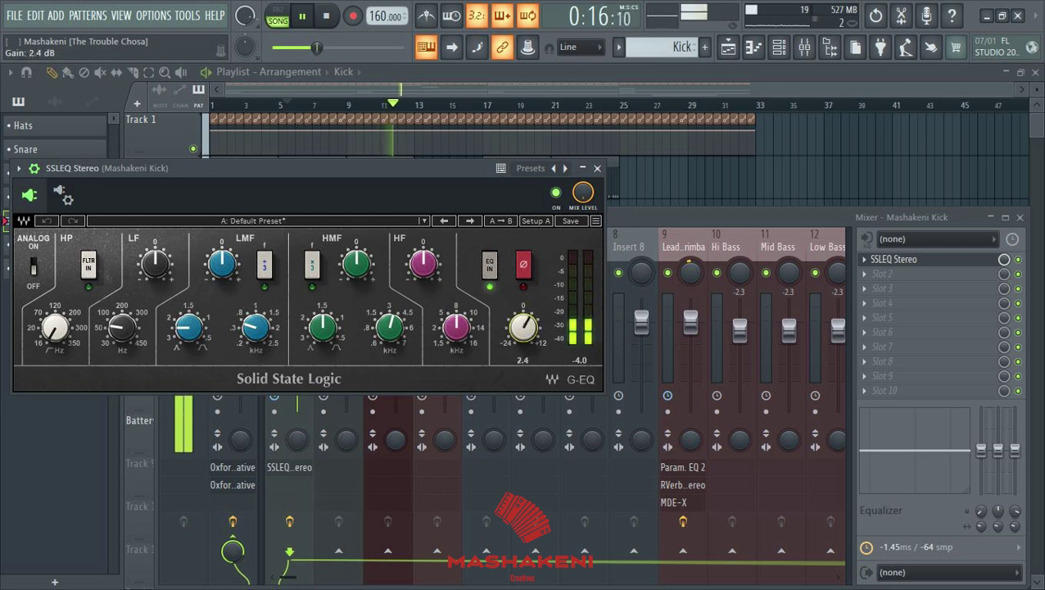
{"action": "left_click_drag", "start_coordinate": [522, 328], "coordinate": [522, 312]}
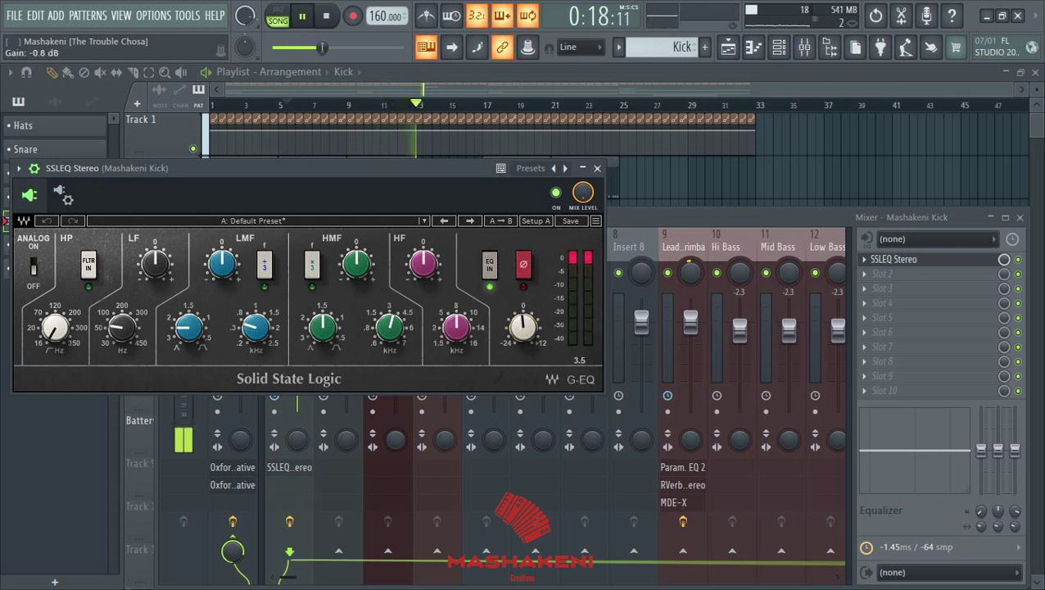
{"action": "left_click", "coordinate": [308, 232]}
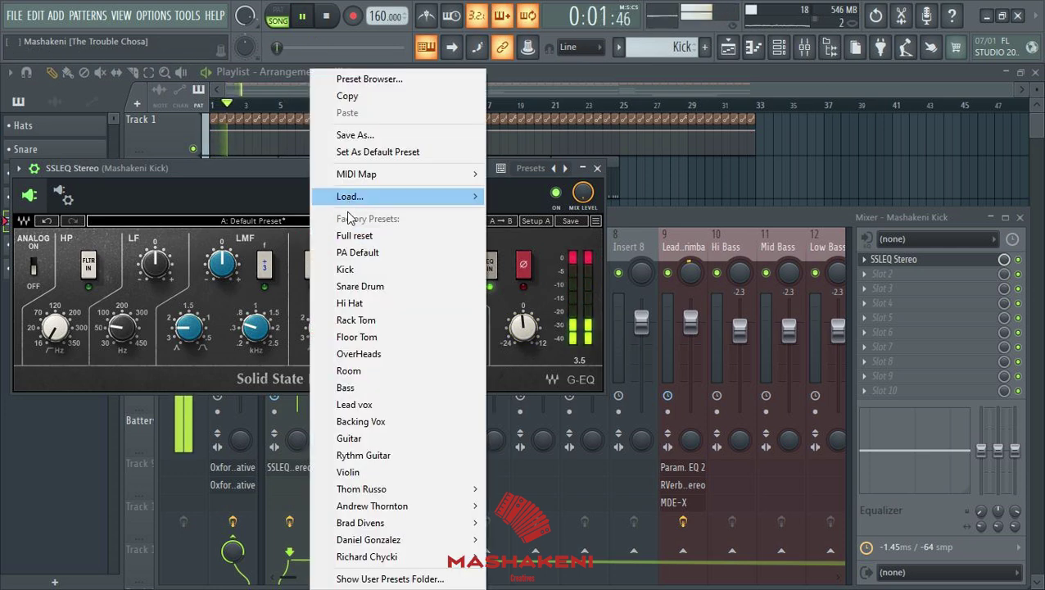
{"action": "left_click", "coordinate": [348, 285]}
{"action": "left_click", "coordinate": [321, 221]}
{"action": "left_click", "coordinate": [394, 269]}
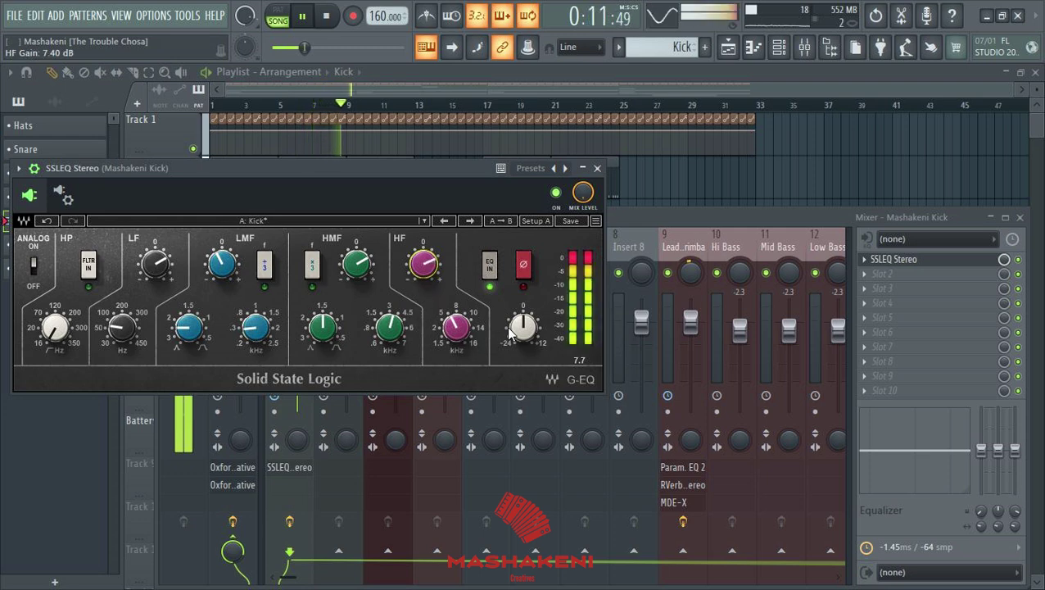
{"action": "left_click", "coordinate": [598, 169]}
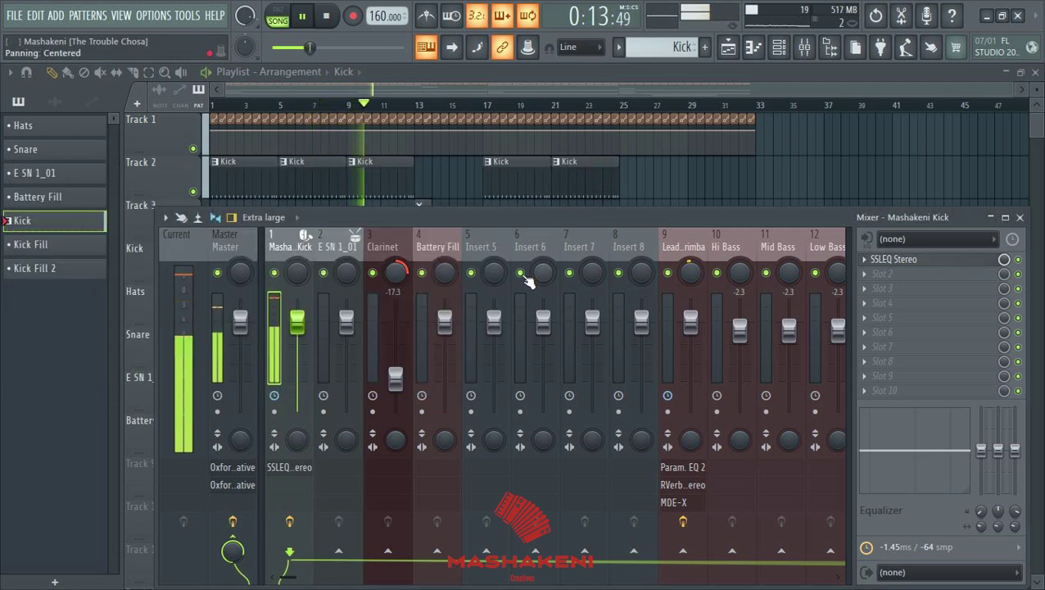
{"action": "key", "text": "F9"}
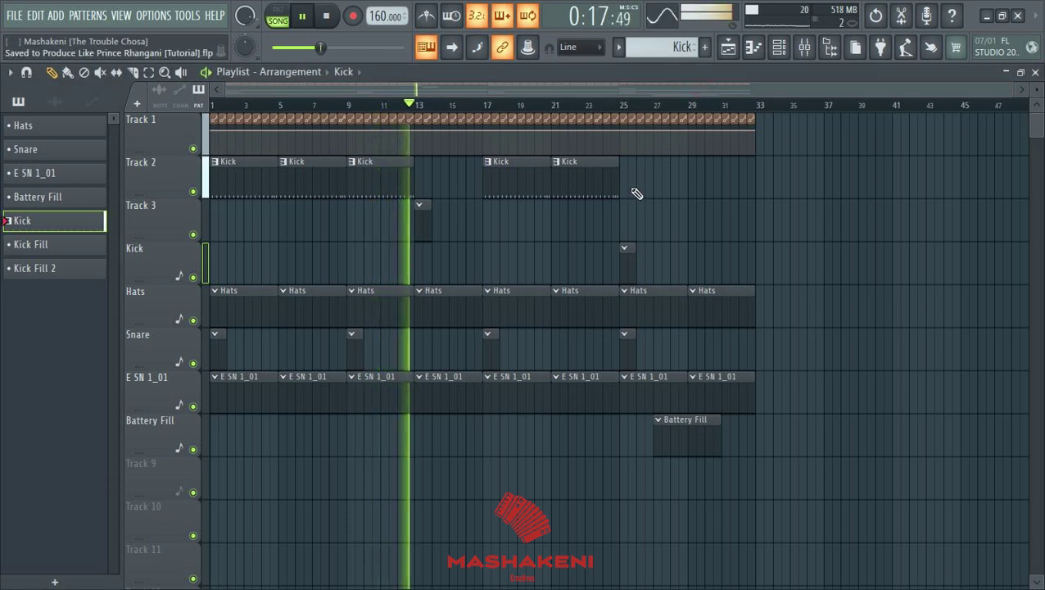
Step: Fill the Kick Fill pattern with short C5 notes for Mashakeni Kick 4 across four bars
{"action": "left_click", "coordinate": [420, 226]}
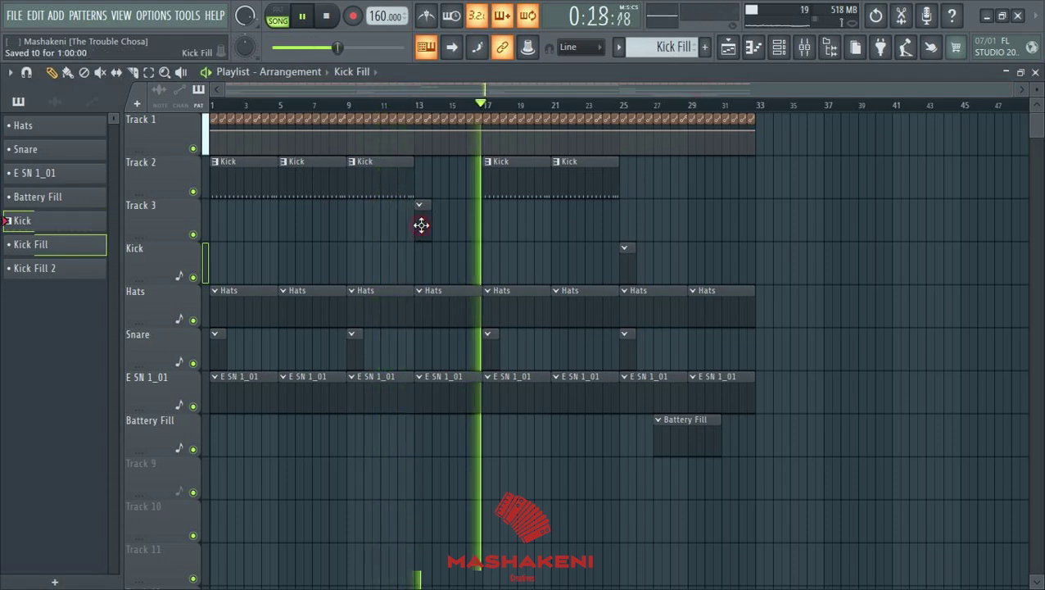
{"action": "left_click", "coordinate": [779, 47]}
{"action": "right_click", "coordinate": [490, 201]}
{"action": "left_click", "coordinate": [495, 192]}
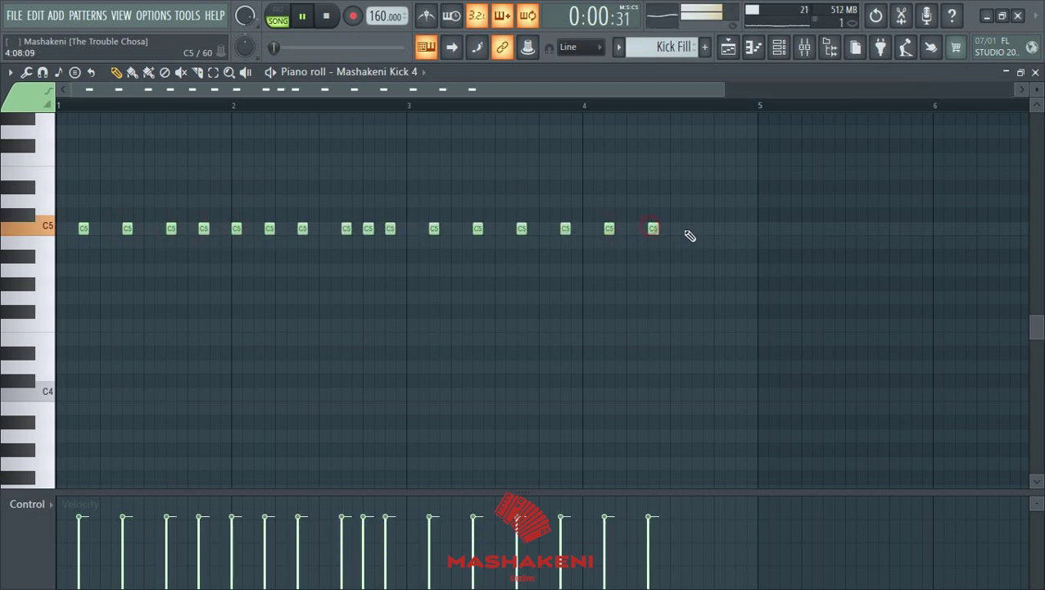
{"action": "left_click", "coordinate": [1037, 73]}
{"action": "key", "text": "F6"}
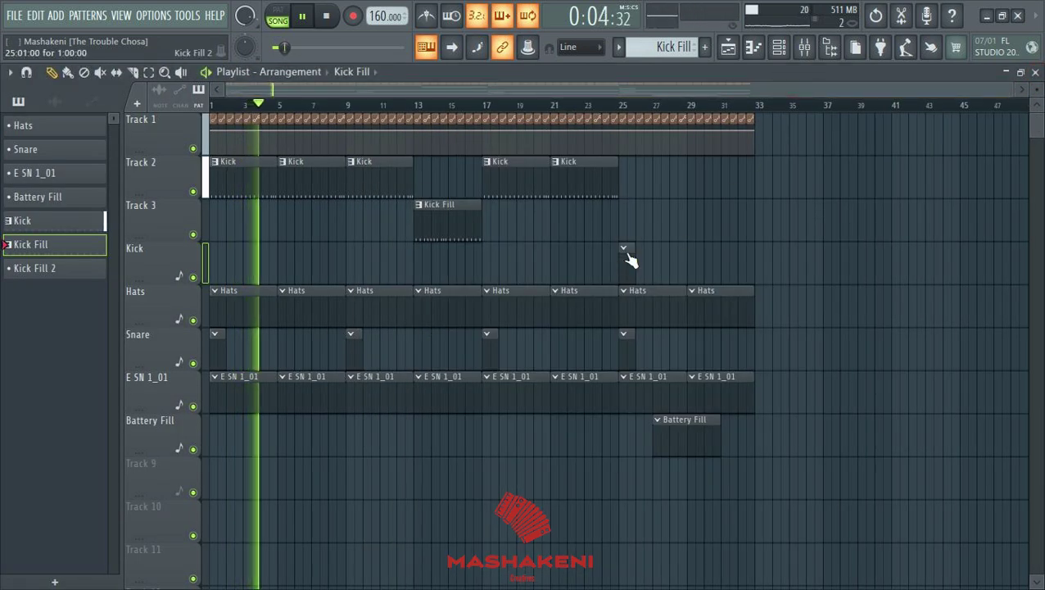
Step: Lengthen the Kick Fill 2 clip to eight bars and fill its pattern with short C5 notes for Mashakeni Kick 4 through bar 8
{"action": "left_click_drag", "start_coordinate": [634, 263], "coordinate": [755, 271]}
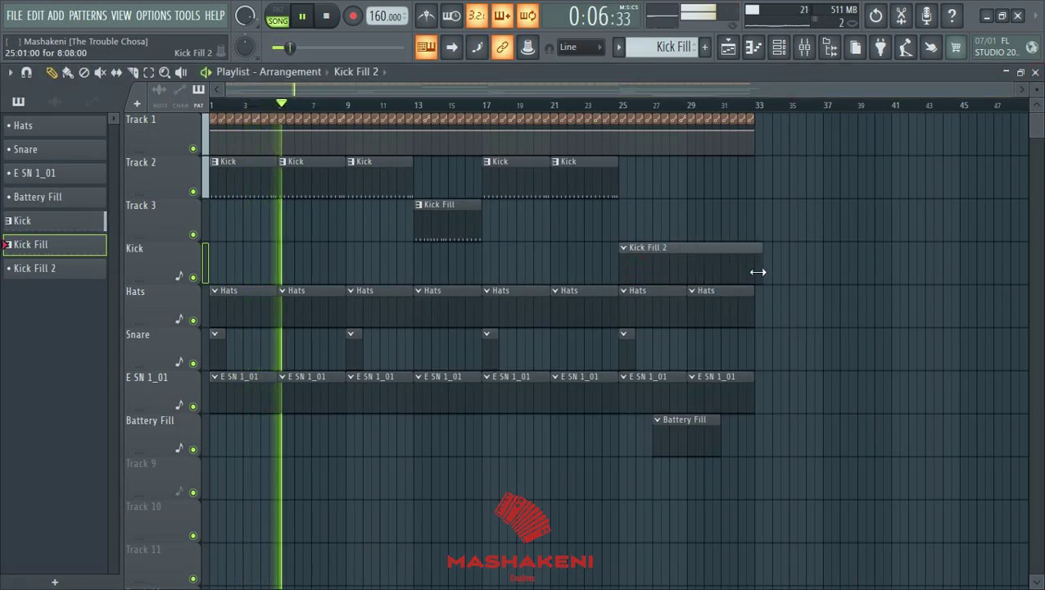
{"action": "left_click", "coordinate": [639, 275]}
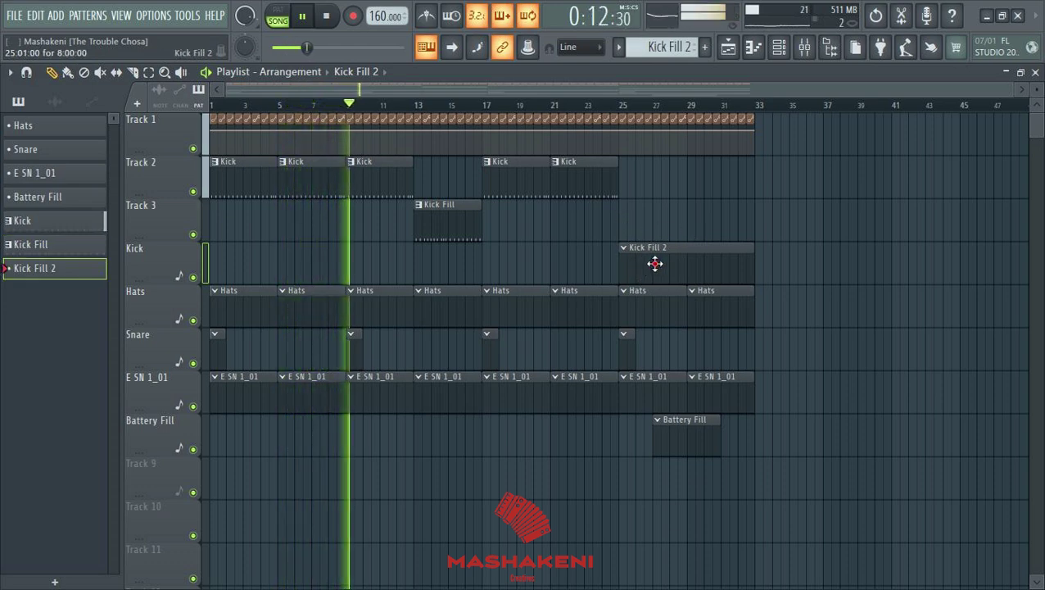
{"action": "key", "text": "F6"}
{"action": "right_click", "coordinate": [500, 191]}
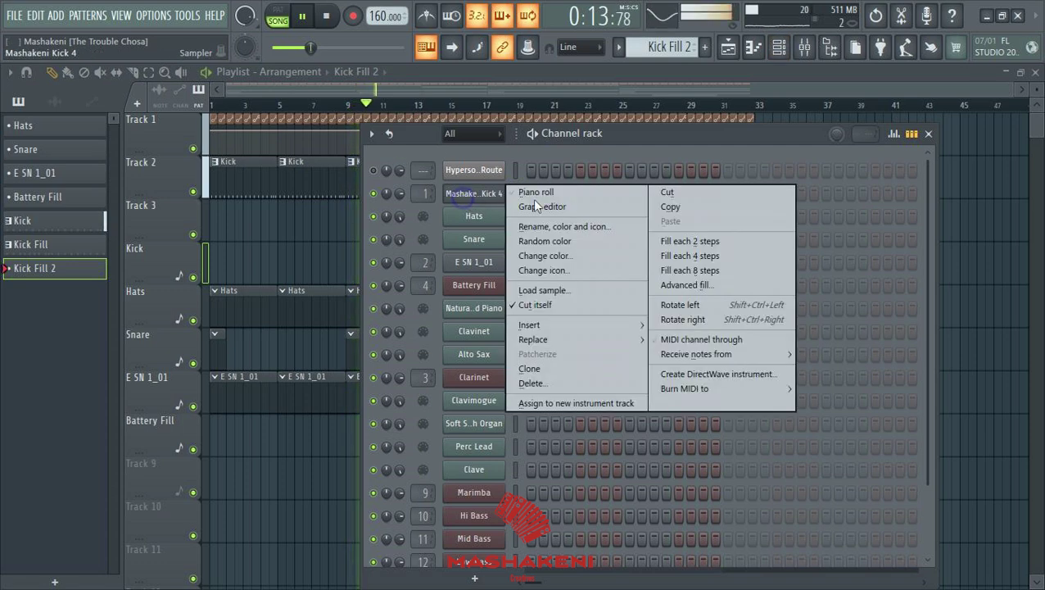
{"action": "left_click", "coordinate": [578, 195]}
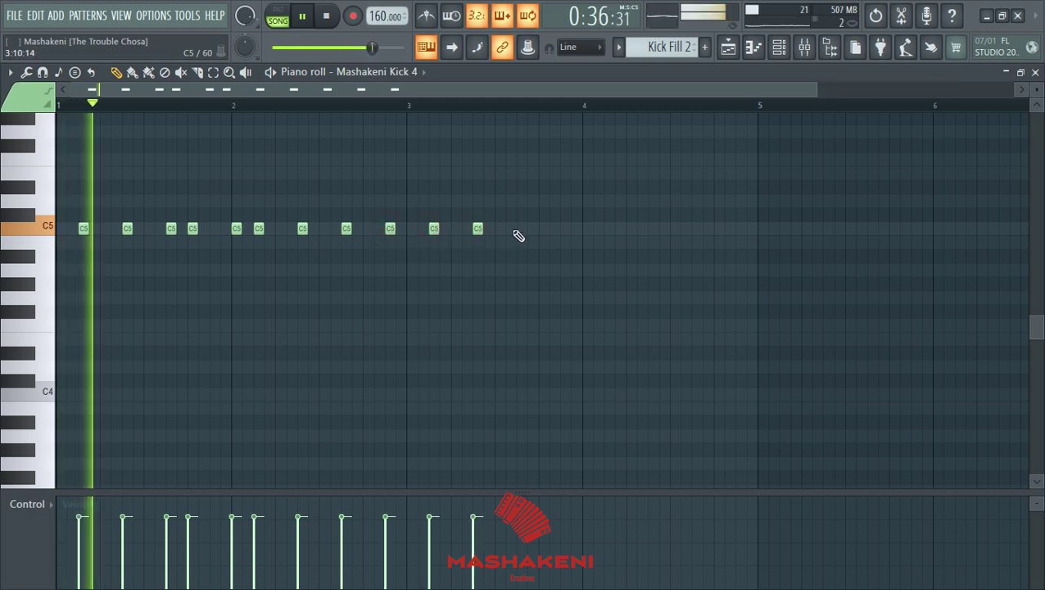
{"action": "left_click", "coordinate": [522, 228]}
{"action": "left_click", "coordinate": [555, 229]}
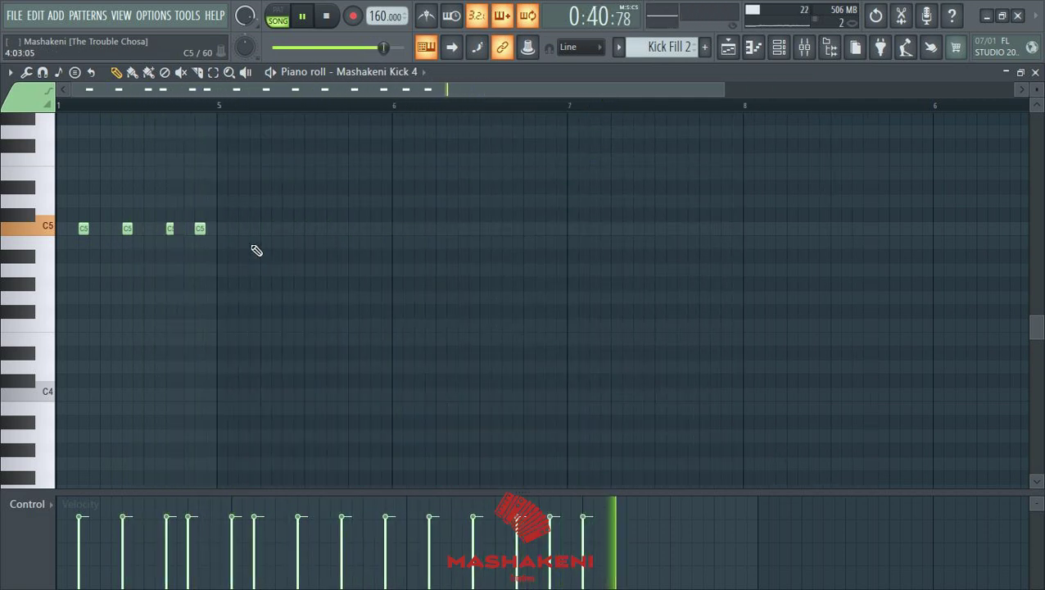
{"action": "left_click", "coordinate": [241, 229]}
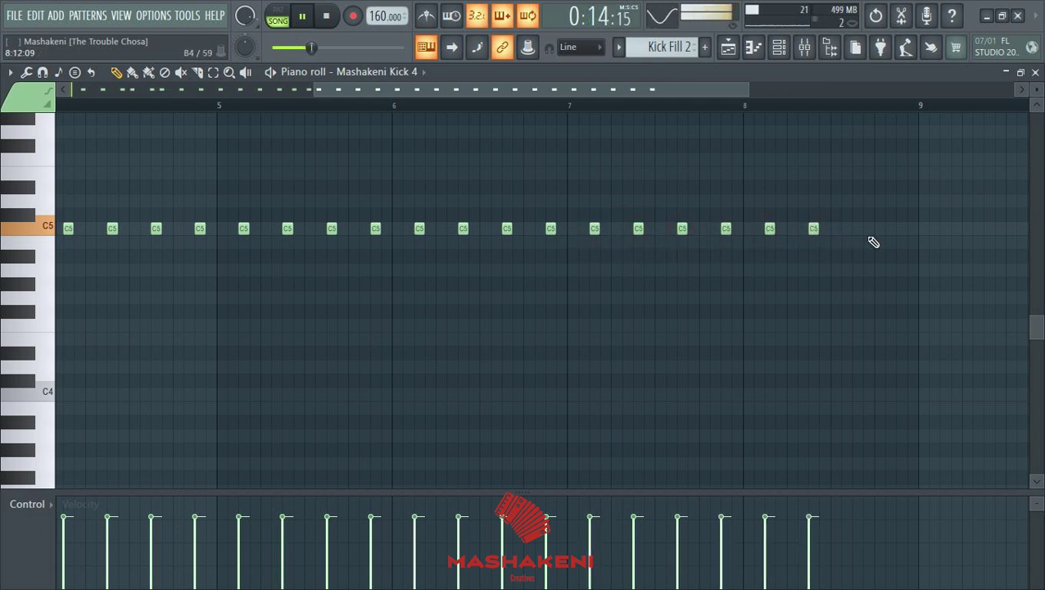
{"action": "left_click", "coordinate": [1036, 72]}
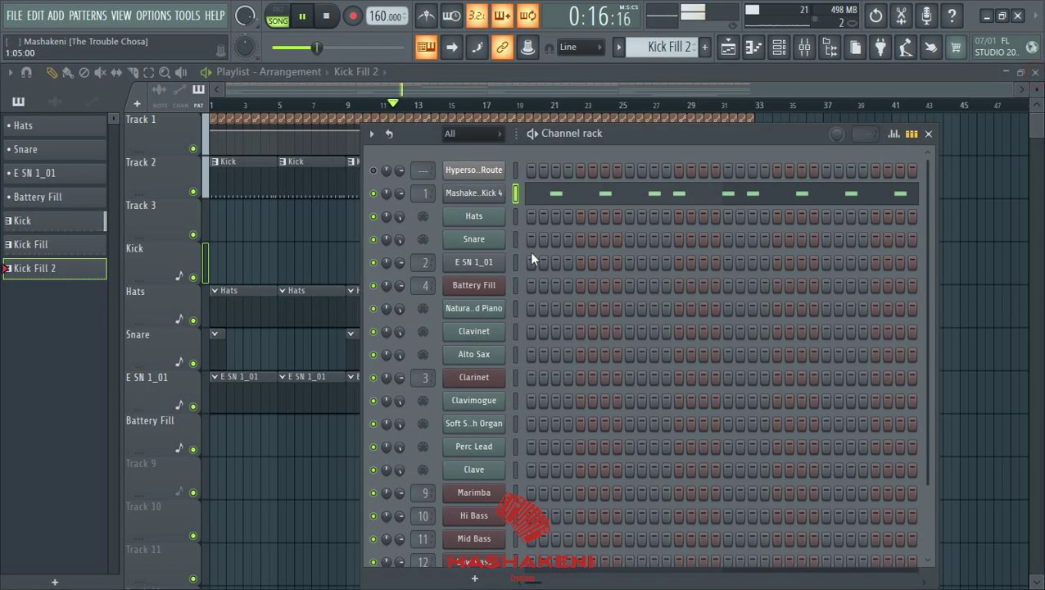
{"action": "key", "text": "F6"}
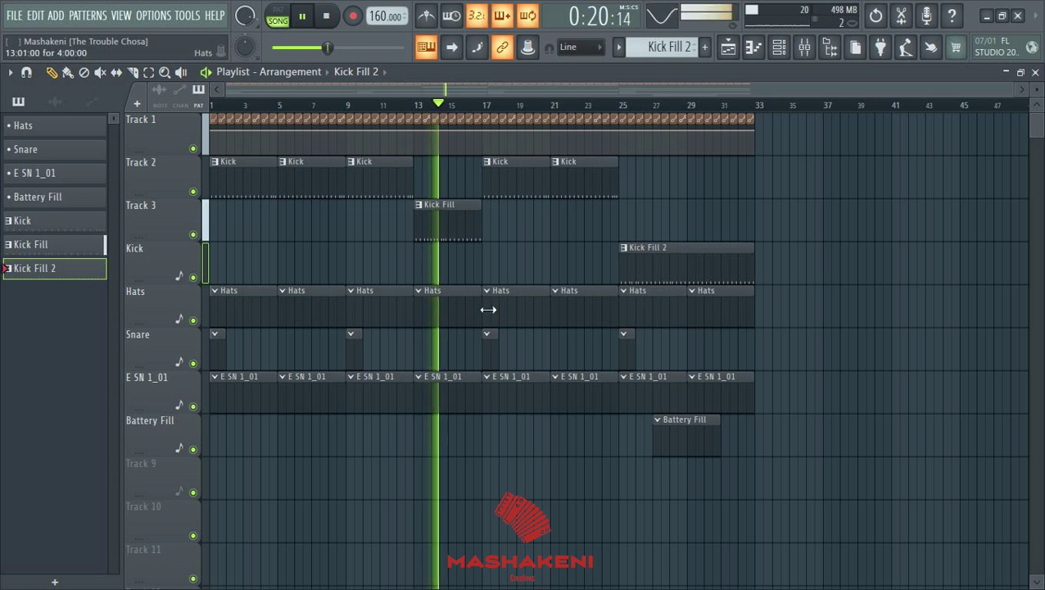
Step: Give the Kick Fill and Kick Fill 2 clips random colors in the playlist
{"action": "left_click", "coordinate": [419, 206]}
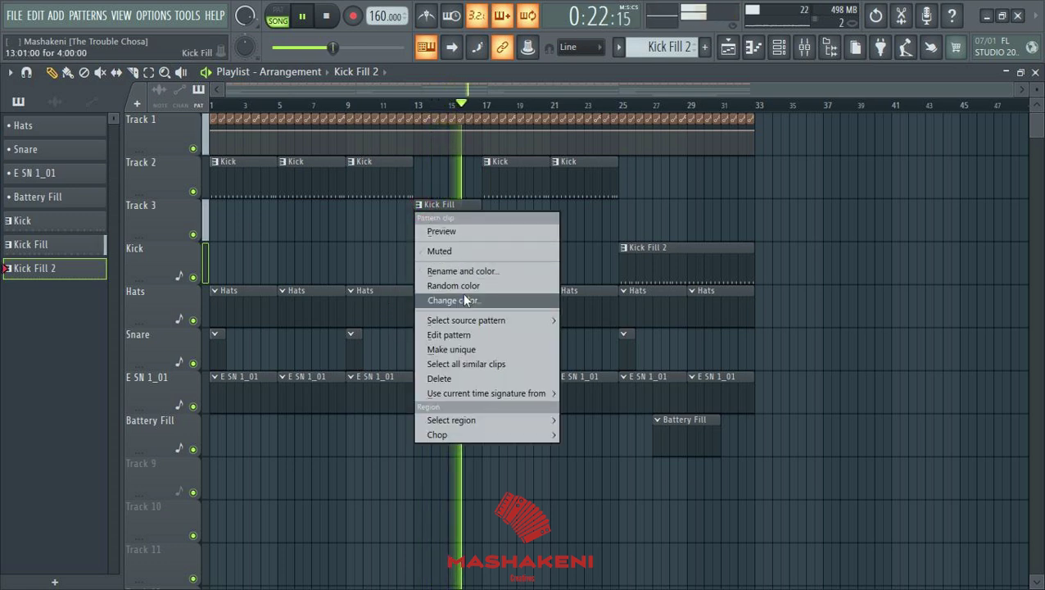
{"action": "left_click", "coordinate": [457, 285]}
{"action": "left_click", "coordinate": [624, 247]}
{"action": "left_click", "coordinate": [663, 331]}
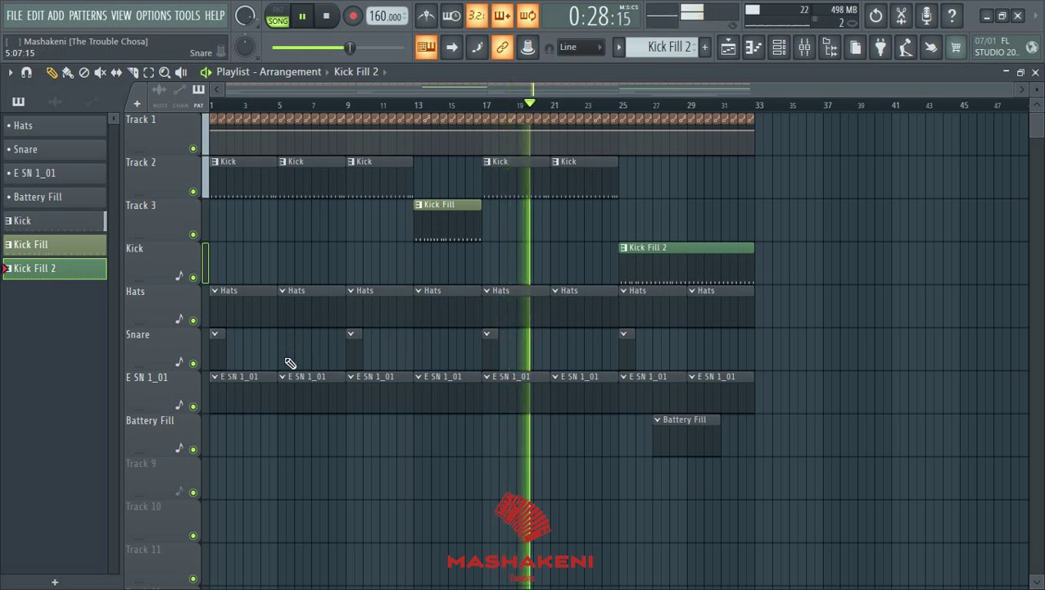
Step: Place Open Hi-Hat notes in the Hats pattern at the start of bars 1 to 4 and on beat 4 of bar 3
{"action": "left_click", "coordinate": [263, 314]}
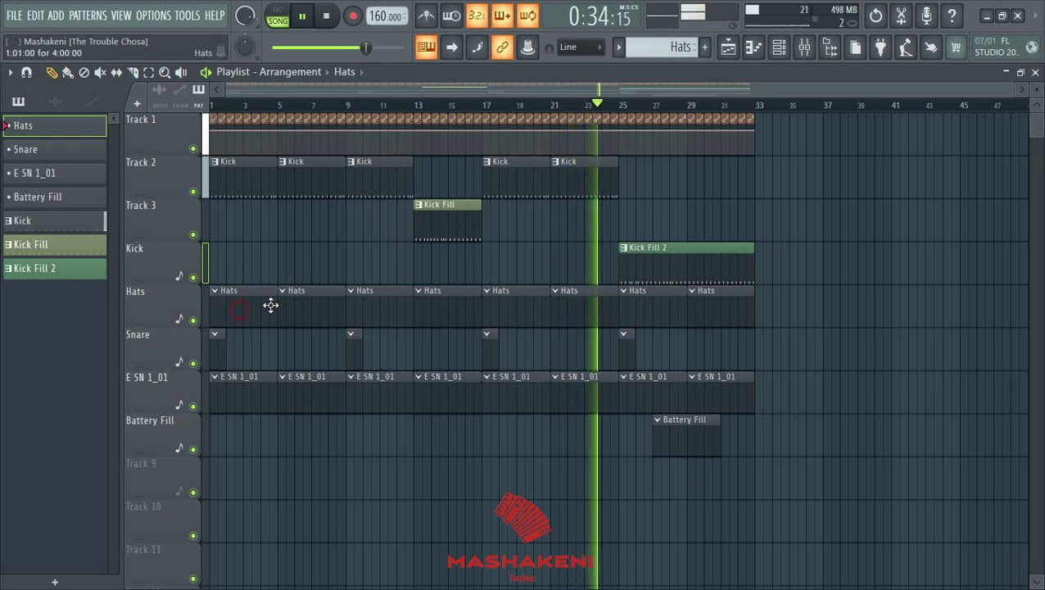
{"action": "left_click", "coordinate": [779, 47]}
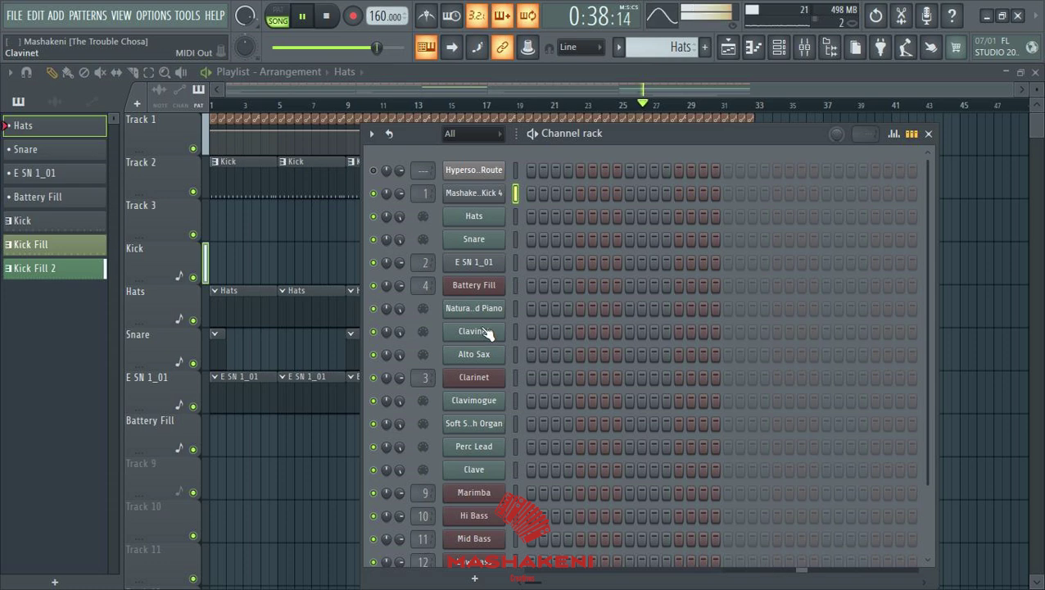
{"action": "right_click", "coordinate": [481, 219]}
{"action": "left_click", "coordinate": [536, 215]}
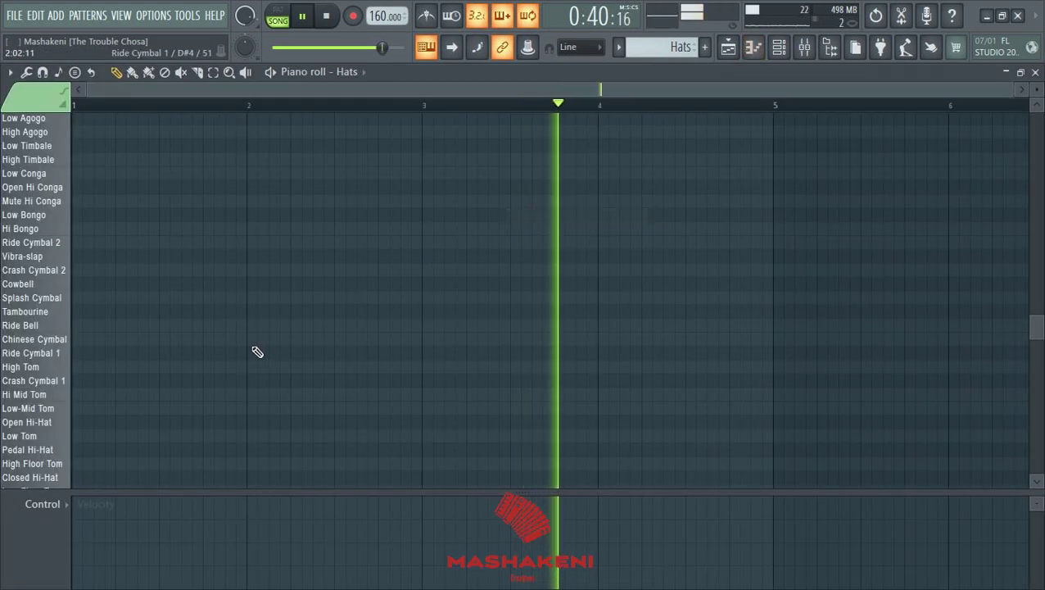
{"action": "scroll", "coordinate": [54, 344], "scroll_direction": "down", "scroll_amount": 3}
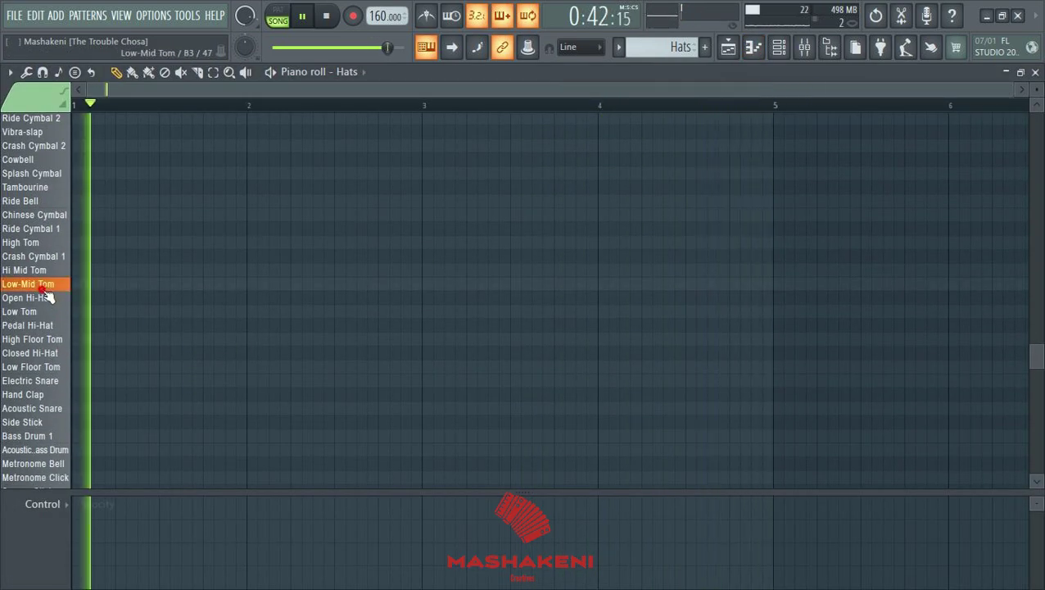
{"action": "left_click", "coordinate": [94, 298]}
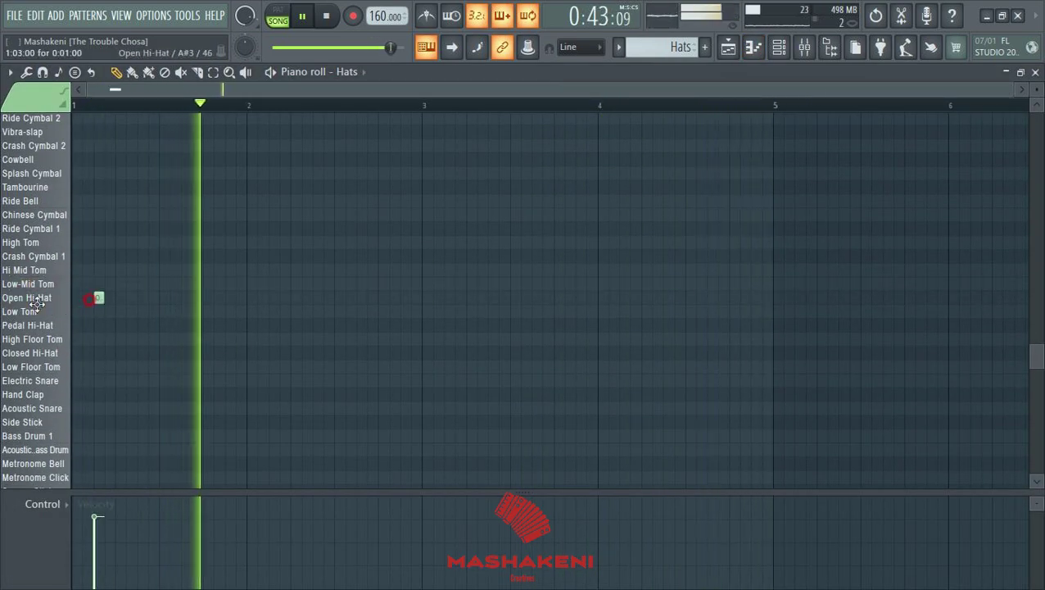
{"action": "left_click", "coordinate": [251, 297]}
{"action": "left_click", "coordinate": [427, 298]}
{"action": "left_click", "coordinate": [602, 297]}
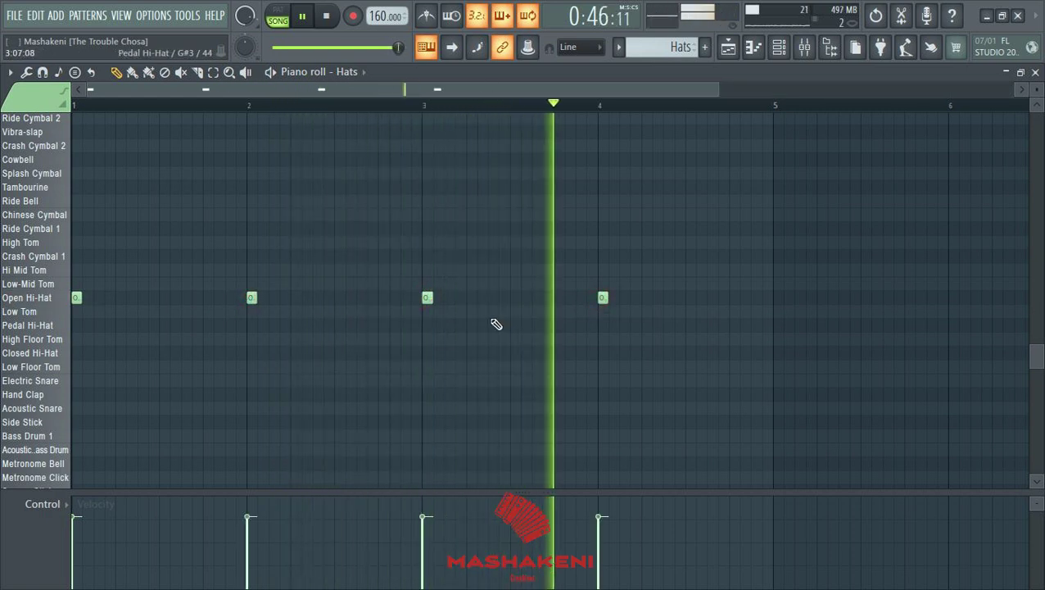
{"action": "left_click", "coordinate": [559, 297]}
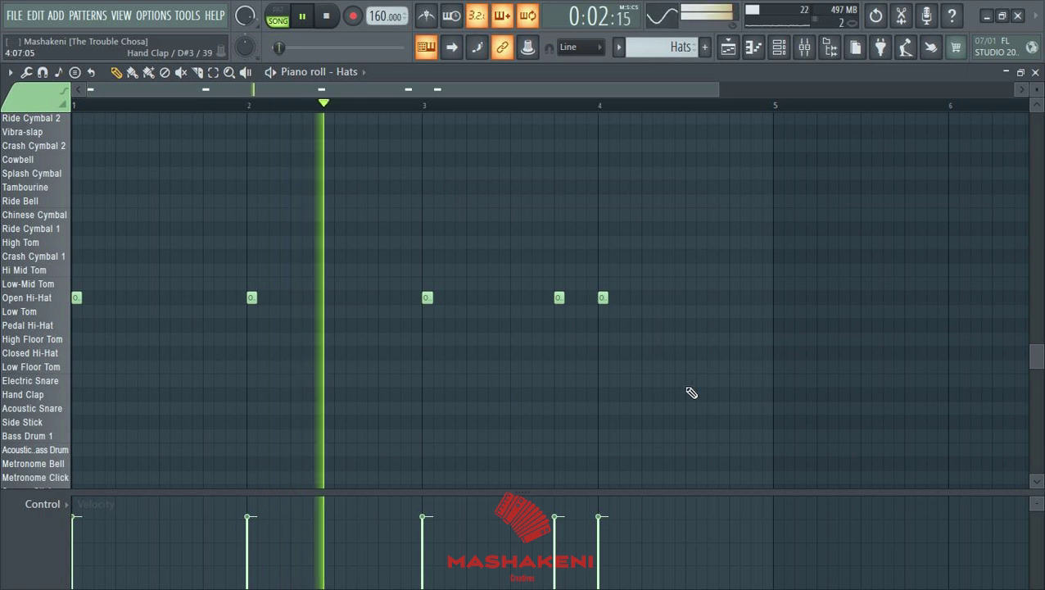
Step: Add runs of three consecutive Closed Hi-Hat notes on beat 4 of bars 1, 2 and 4
{"action": "left_click", "coordinate": [735, 353]}
{"action": "left_click", "coordinate": [755, 354]}
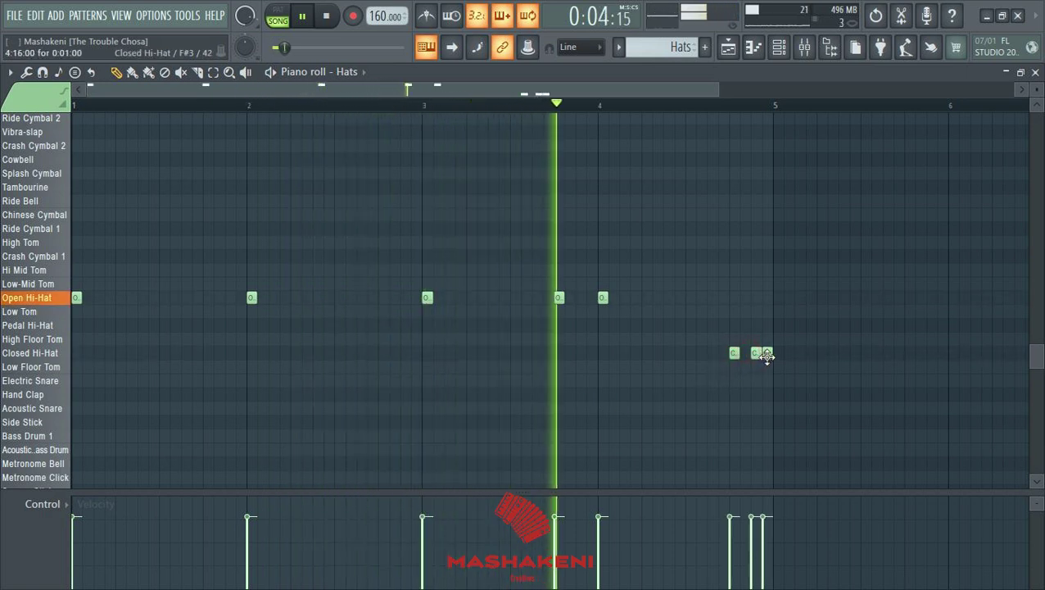
{"action": "left_click", "coordinate": [744, 353]}
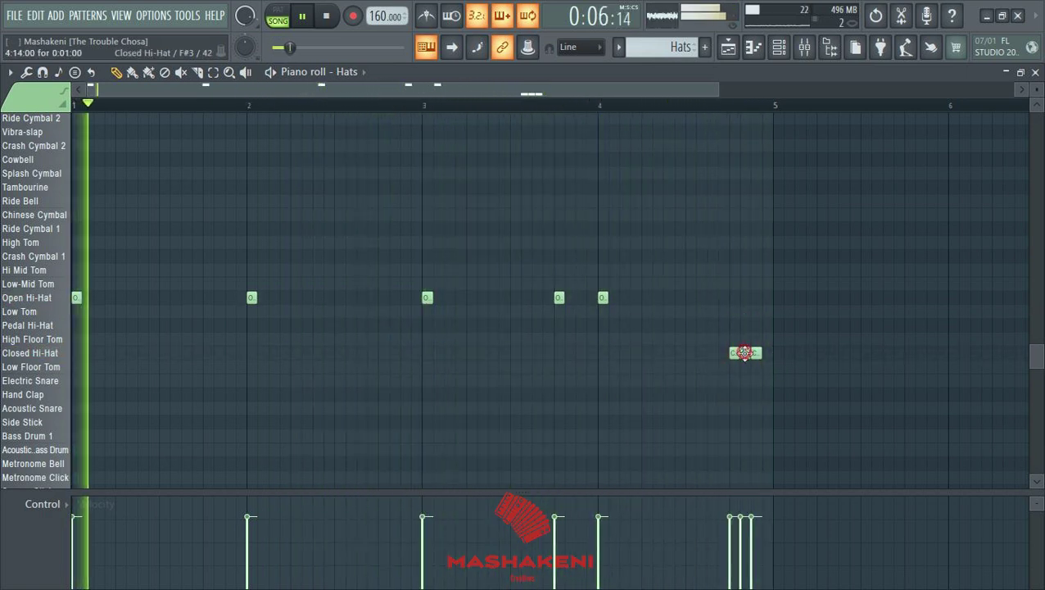
{"action": "left_click", "coordinate": [202, 354]}
{"action": "left_click", "coordinate": [226, 353]}
{"action": "left_click", "coordinate": [217, 353]}
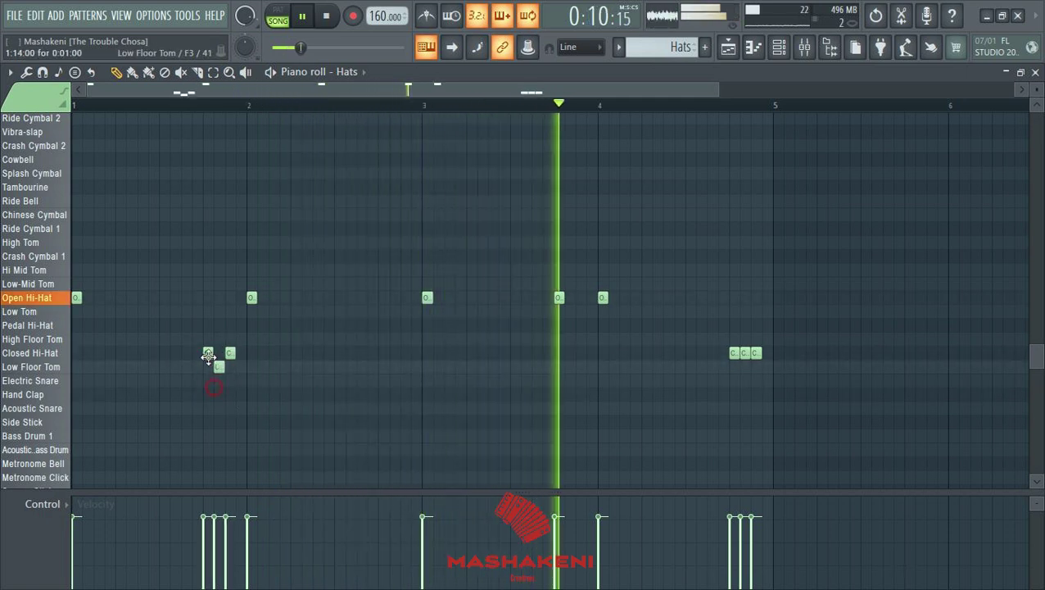
{"action": "left_click", "coordinate": [383, 353]}
{"action": "left_click", "coordinate": [405, 353]}
{"action": "left_click", "coordinate": [406, 352]}
{"action": "left_click", "coordinate": [394, 352]}
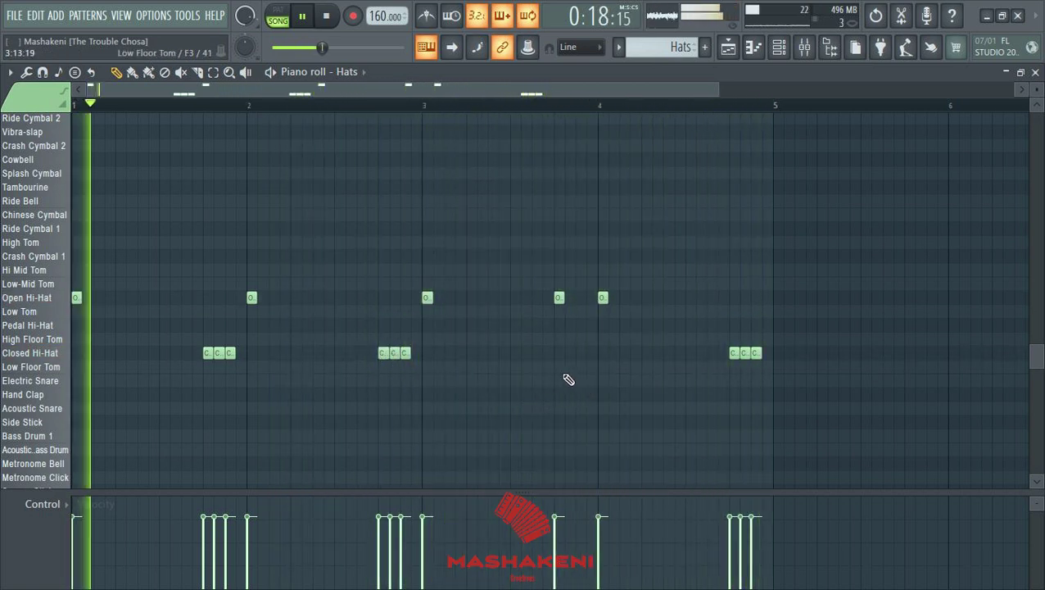
Step: Fill the remaining gaps in all four bars with Closed Hi-Hat notes on every second step and close the piano roll
{"action": "left_click", "coordinate": [579, 353]}
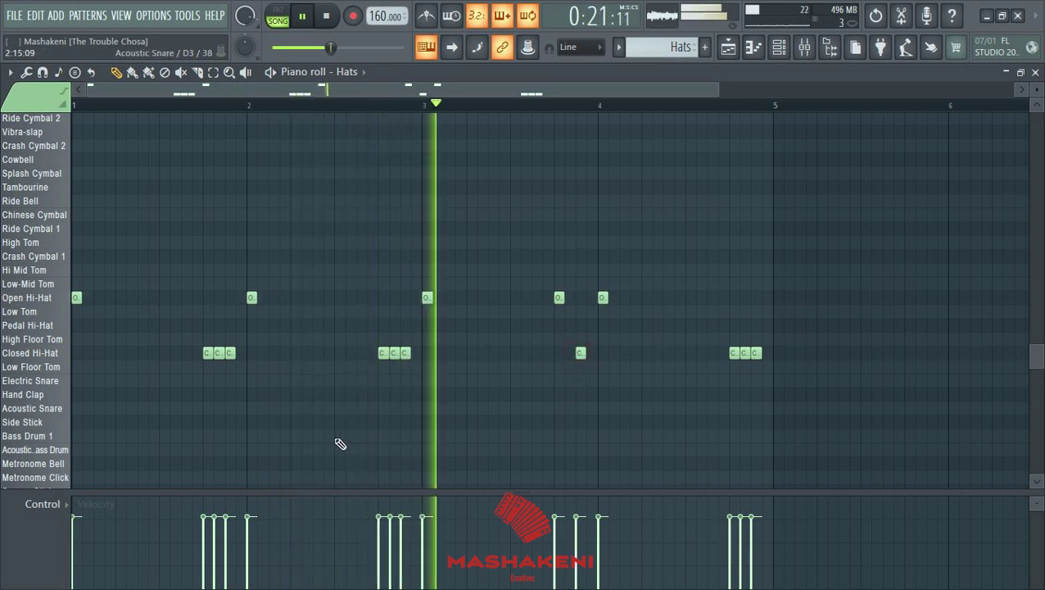
{"action": "left_click", "coordinate": [96, 353]}
{"action": "left_click", "coordinate": [120, 353]}
{"action": "left_click", "coordinate": [141, 353]}
{"action": "left_click", "coordinate": [163, 353]}
{"action": "left_click", "coordinate": [185, 354]}
{"action": "left_click", "coordinate": [273, 353]}
{"action": "left_click", "coordinate": [295, 353]}
{"action": "left_click", "coordinate": [317, 353]}
{"action": "left_click", "coordinate": [340, 353]}
{"action": "left_click", "coordinate": [361, 353]}
{"action": "left_click", "coordinate": [448, 353]}
{"action": "left_click", "coordinate": [492, 353]}
{"action": "left_click", "coordinate": [514, 353]}
{"action": "left_click", "coordinate": [537, 353]}
{"action": "left_click", "coordinate": [625, 353]}
{"action": "left_click", "coordinate": [646, 353]}
{"action": "left_click", "coordinate": [668, 353]}
{"action": "left_click", "coordinate": [690, 353]}
{"action": "left_click", "coordinate": [711, 353]}
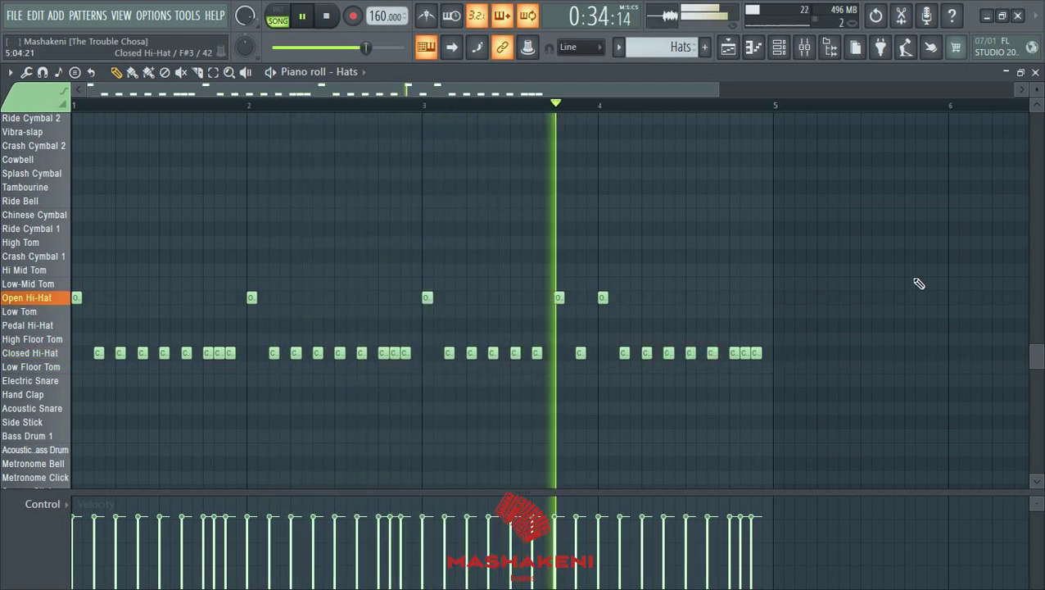
{"action": "left_click", "coordinate": [1035, 72]}
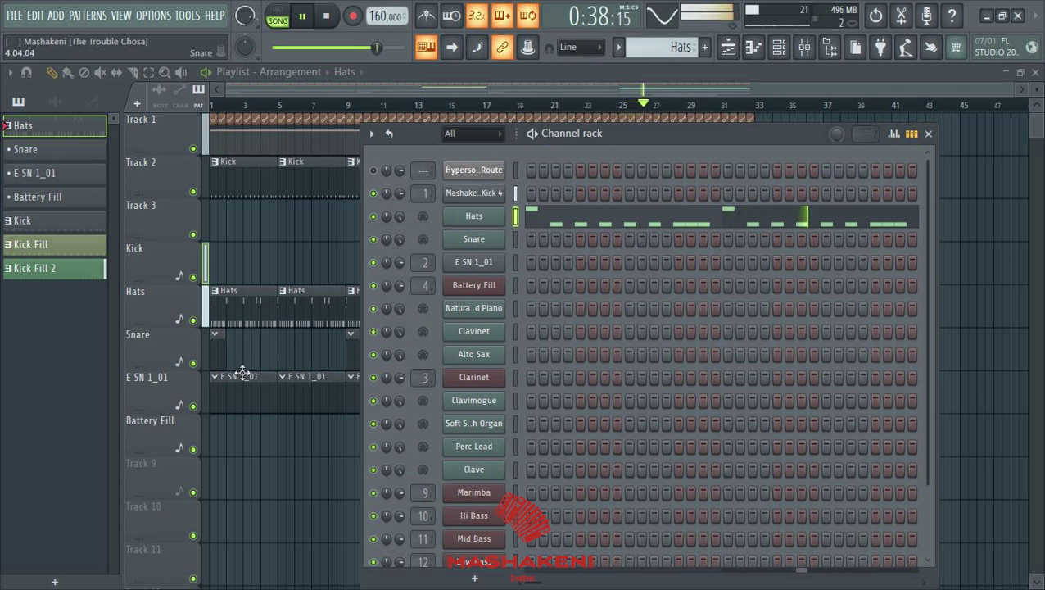
Step: Place a D3 note on beat 3 of each of bars 1 to 4 in the Snare pattern
{"action": "left_click", "coordinate": [217, 352]}
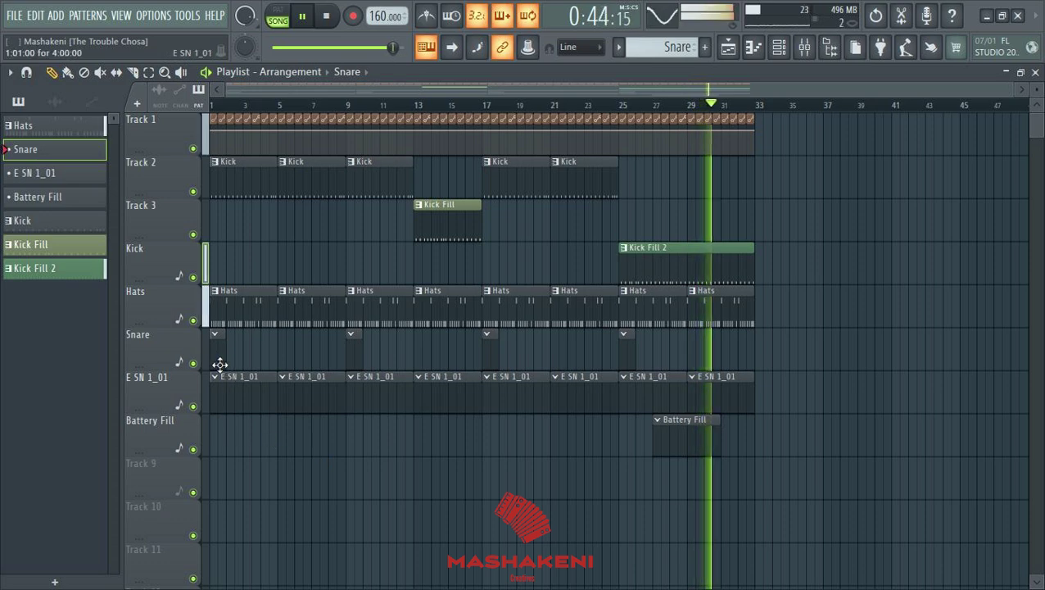
{"action": "key", "text": "F6"}
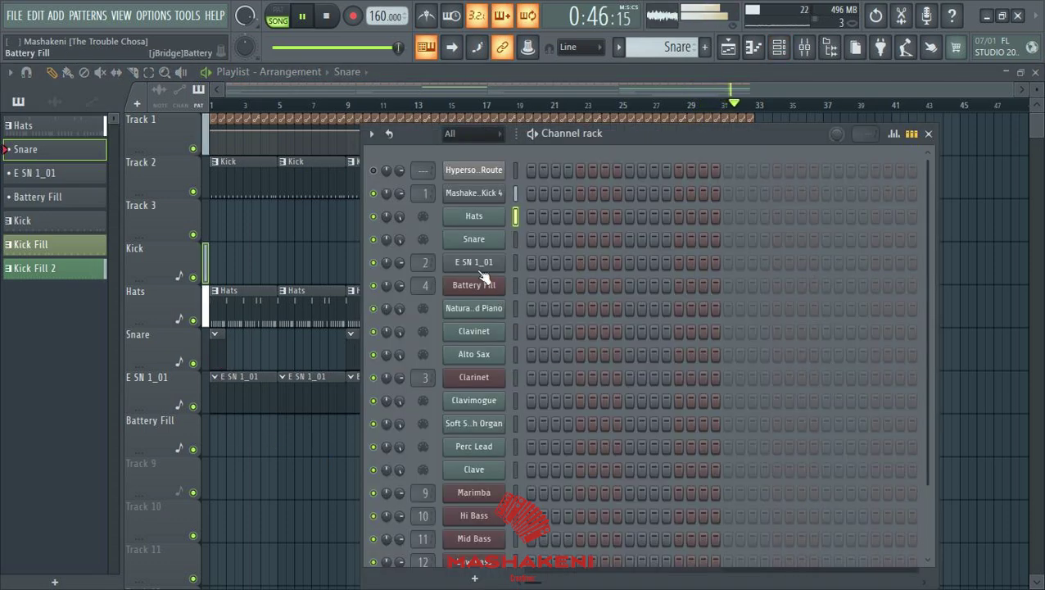
{"action": "right_click", "coordinate": [478, 238]}
{"action": "left_click", "coordinate": [541, 237]}
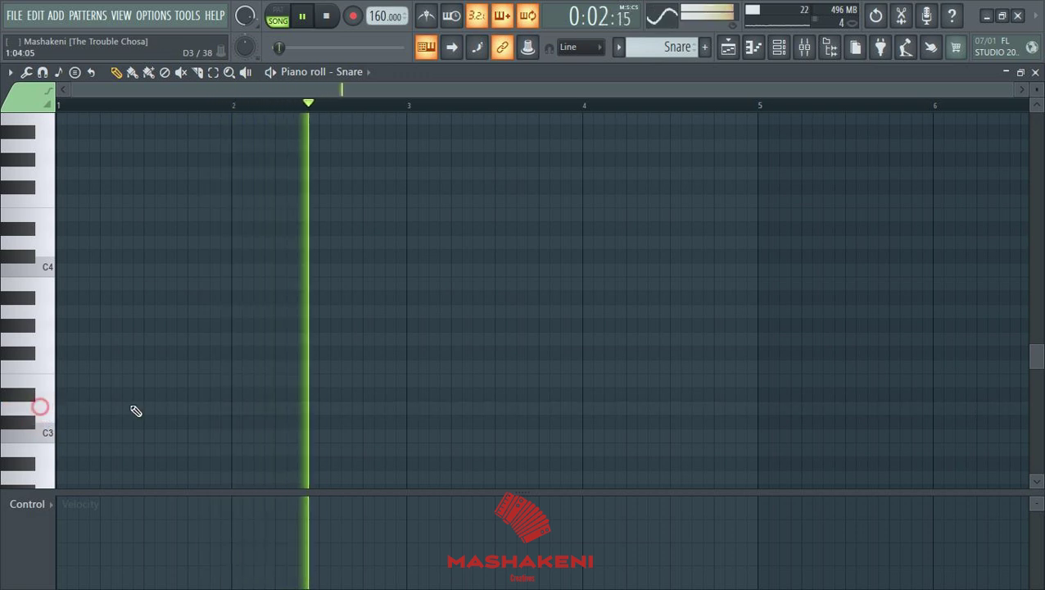
{"action": "left_click", "coordinate": [149, 408]}
{"action": "left_click", "coordinate": [325, 408]}
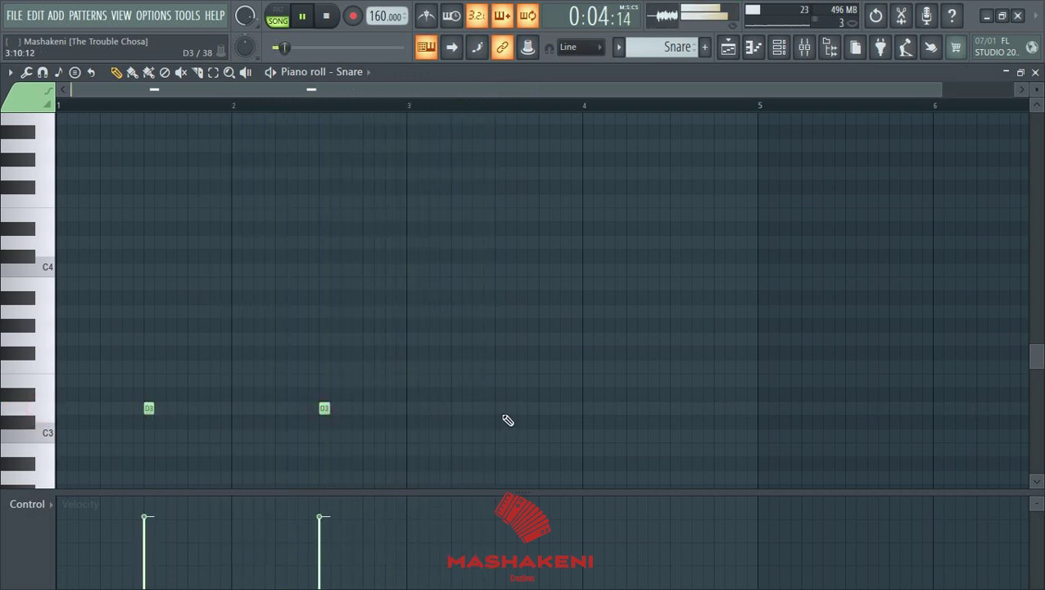
{"action": "left_click", "coordinate": [675, 410]}
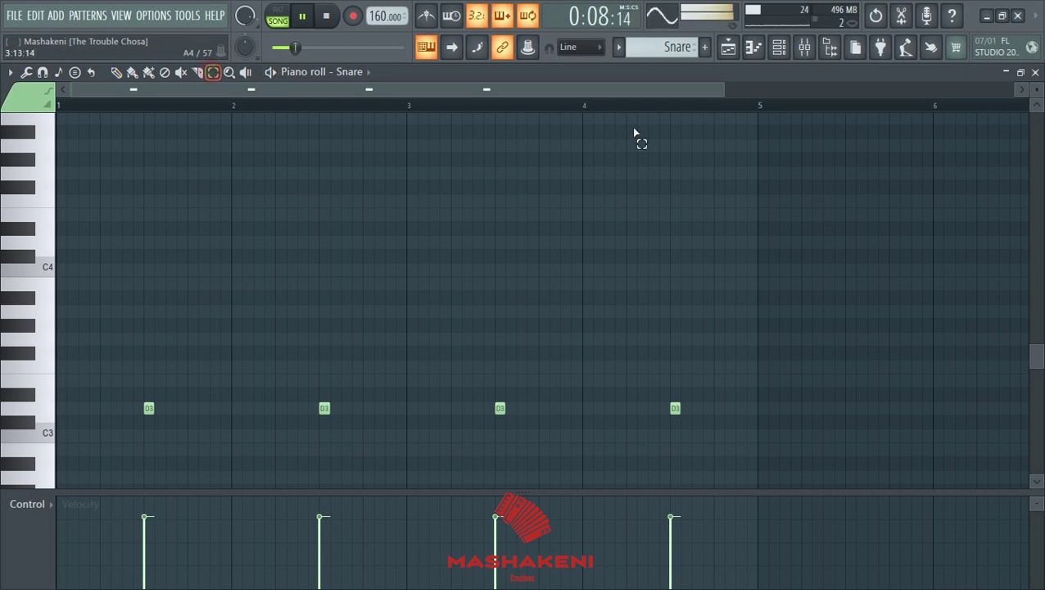
Step: Duplicate the four bars of snare notes into bars 5 to 8 and close the piano roll
{"action": "left_click_drag", "start_coordinate": [762, 107], "coordinate": [59, 215]}
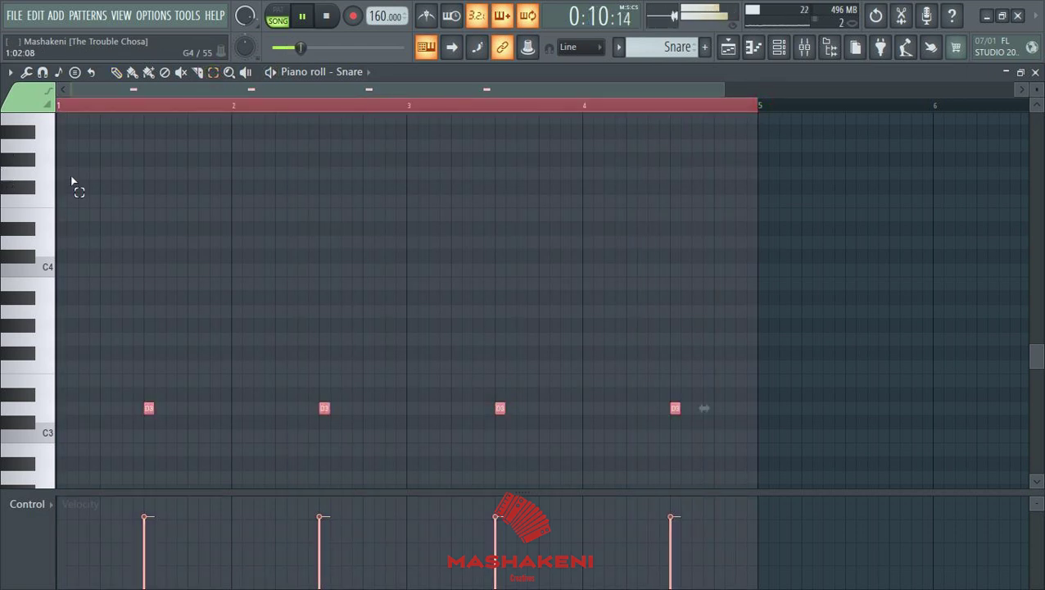
{"action": "key", "text": "ctrl+b"}
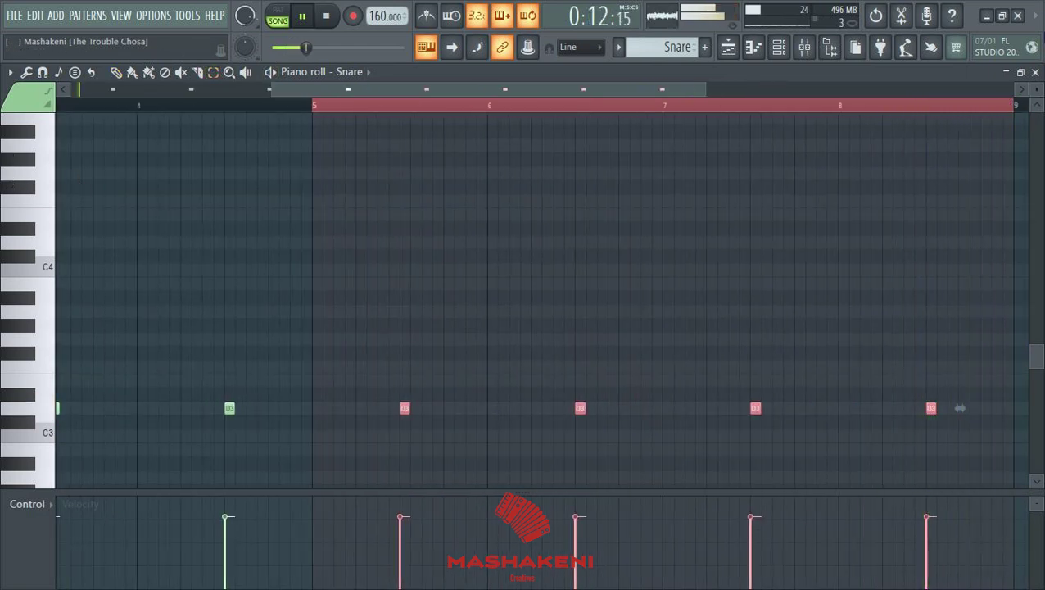
{"action": "left_click", "coordinate": [1036, 72]}
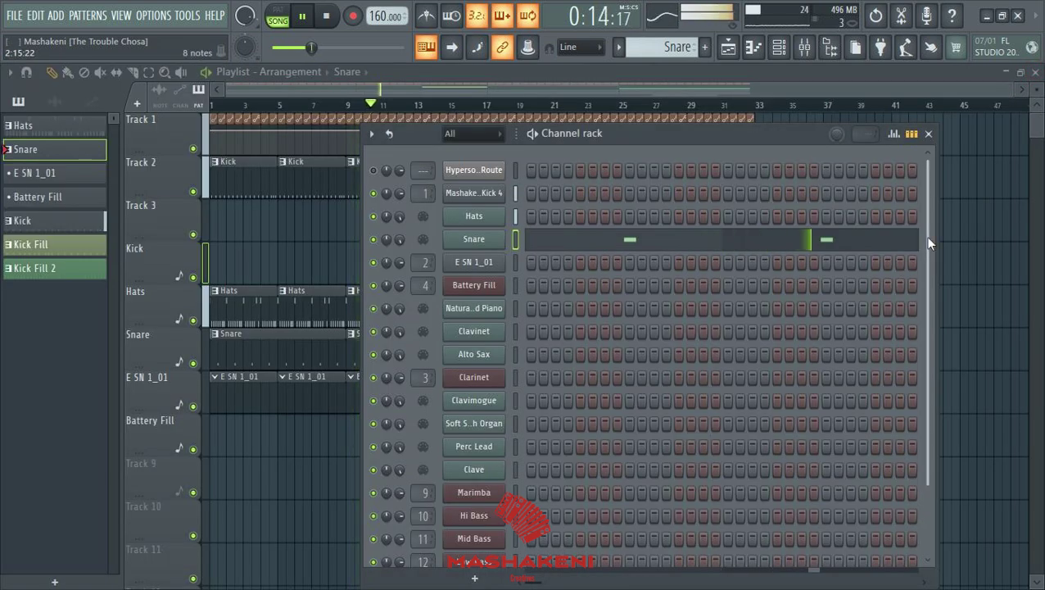
{"action": "left_click", "coordinate": [800, 72]}
Step: Place two C5 notes on steps 6 and 9 of bar 1 in the E SN 1_01 pattern
{"action": "scroll", "coordinate": [869, 332], "scroll_direction": "down", "scroll_amount": 2}
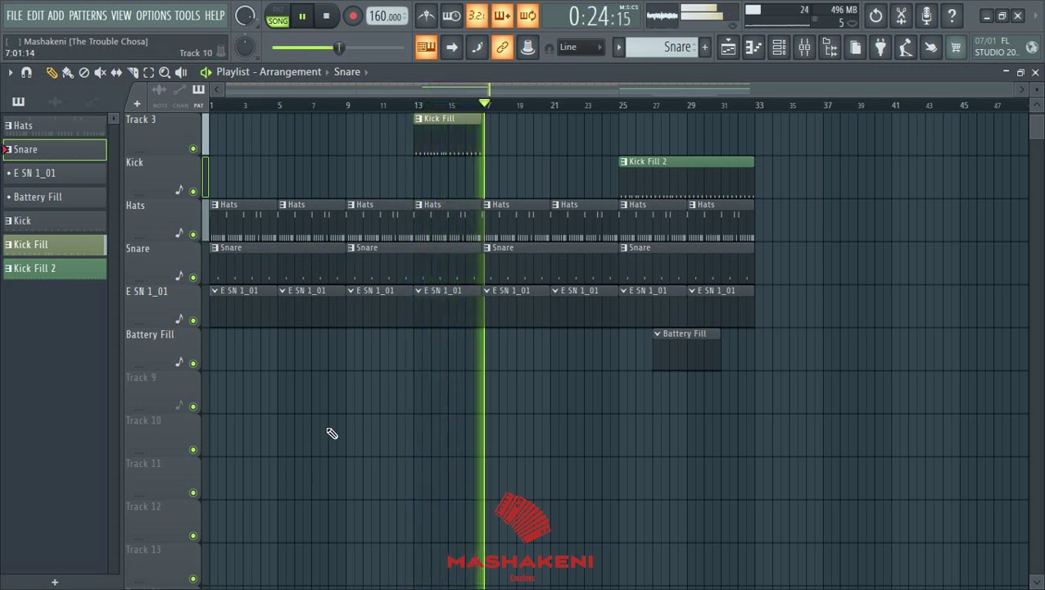
{"action": "left_click", "coordinate": [236, 300]}
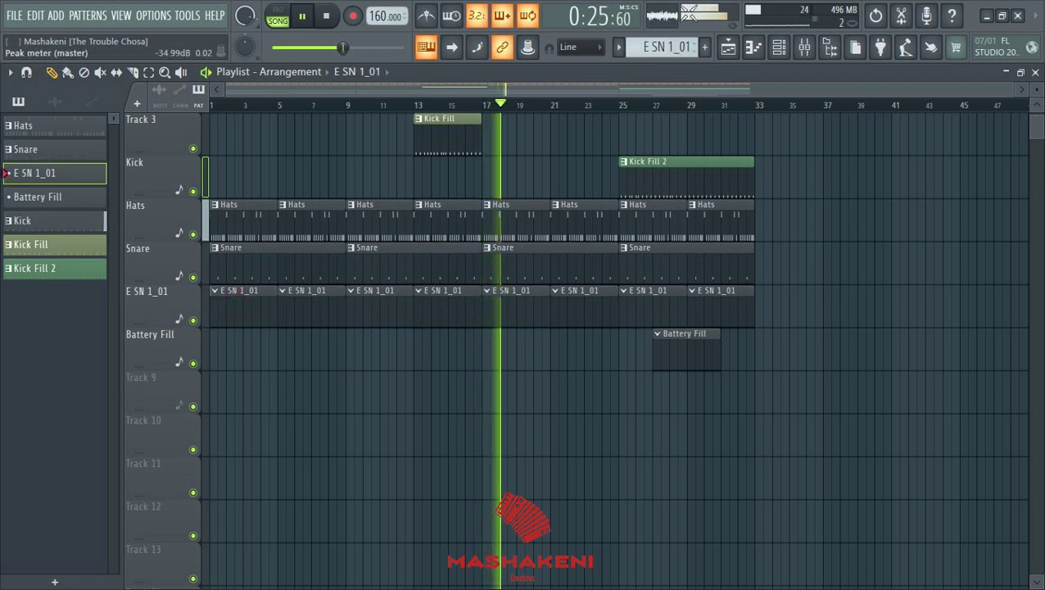
{"action": "left_click", "coordinate": [778, 46]}
{"action": "right_click", "coordinate": [486, 266]}
{"action": "left_click", "coordinate": [521, 260]}
{"action": "scroll", "coordinate": [41, 370], "scroll_direction": "up", "scroll_amount": 4}
{"action": "left_click", "coordinate": [36, 435]}
{"action": "left_click", "coordinate": [39, 276]}
{"action": "left_click", "coordinate": [42, 271]}
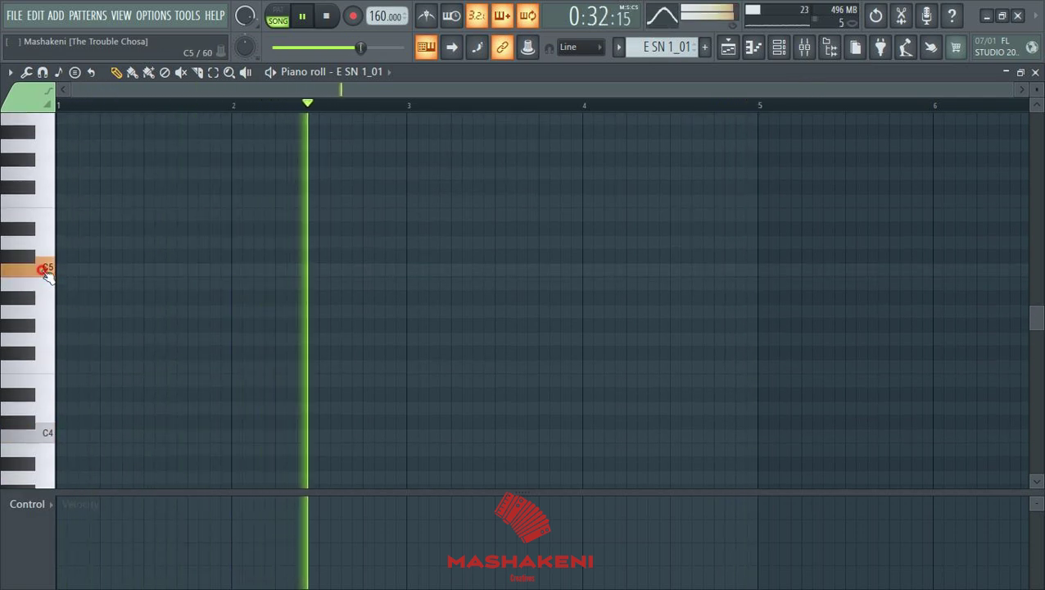
{"action": "left_click", "coordinate": [149, 271]}
{"action": "left_click", "coordinate": [115, 271]}
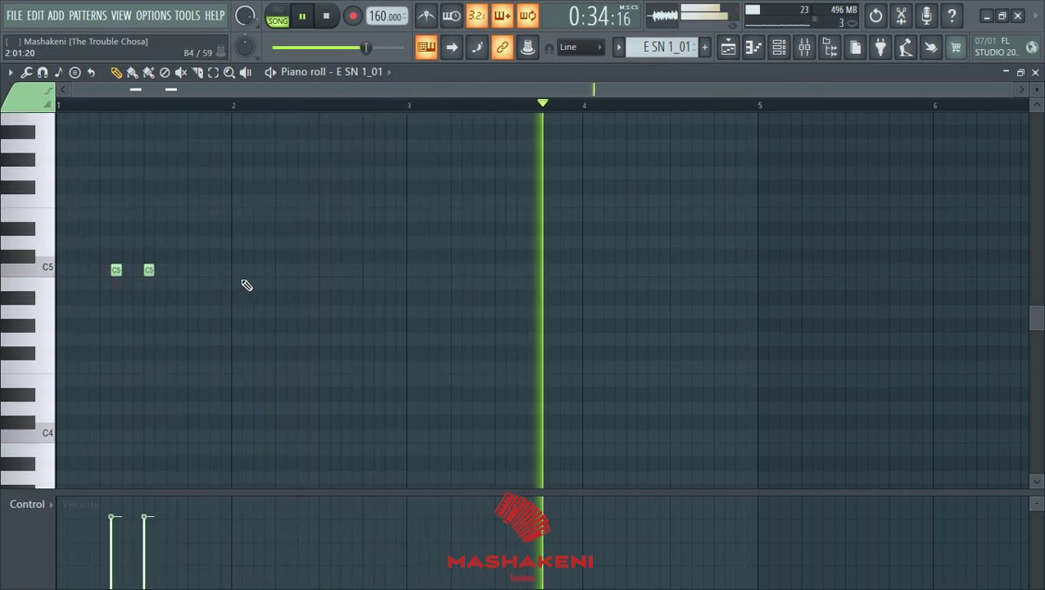
Step: Duplicate bar 1's pair of C5 notes into bars 2, 3 and 4
{"action": "left_click", "coordinate": [212, 73]}
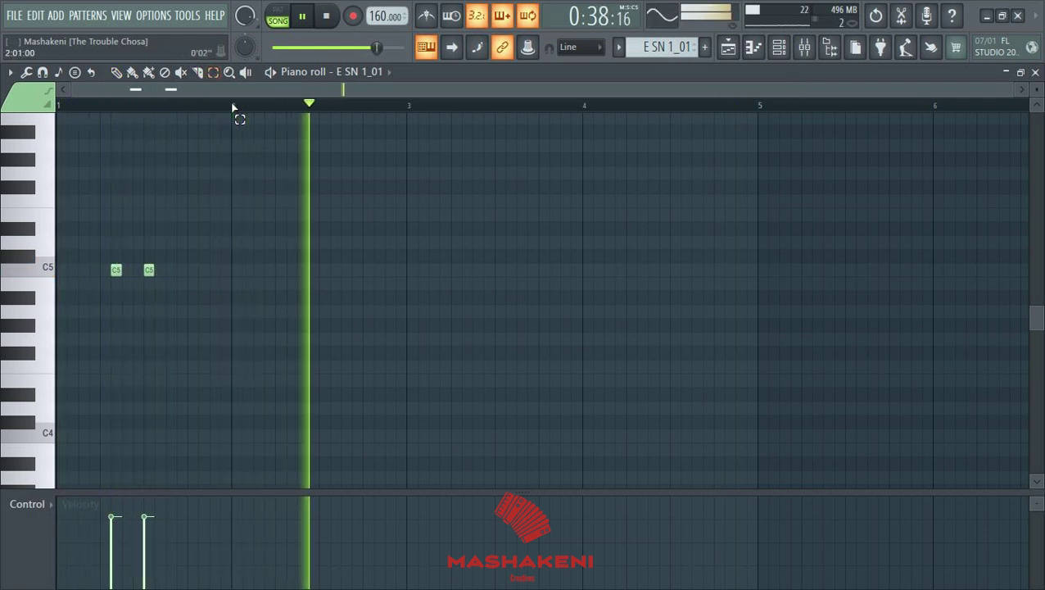
{"action": "left_click_drag", "start_coordinate": [233, 107], "coordinate": [58, 105]}
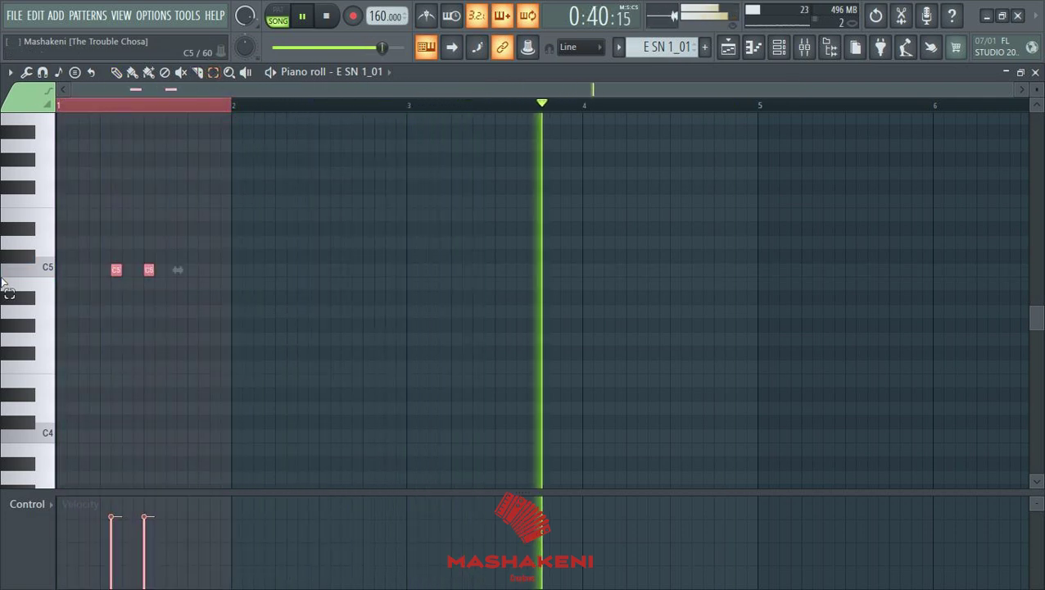
{"action": "key", "text": "ctrl+b"}
{"action": "key", "text": "ctrl+b"}
{"action": "key", "text": "ctrl+b"}
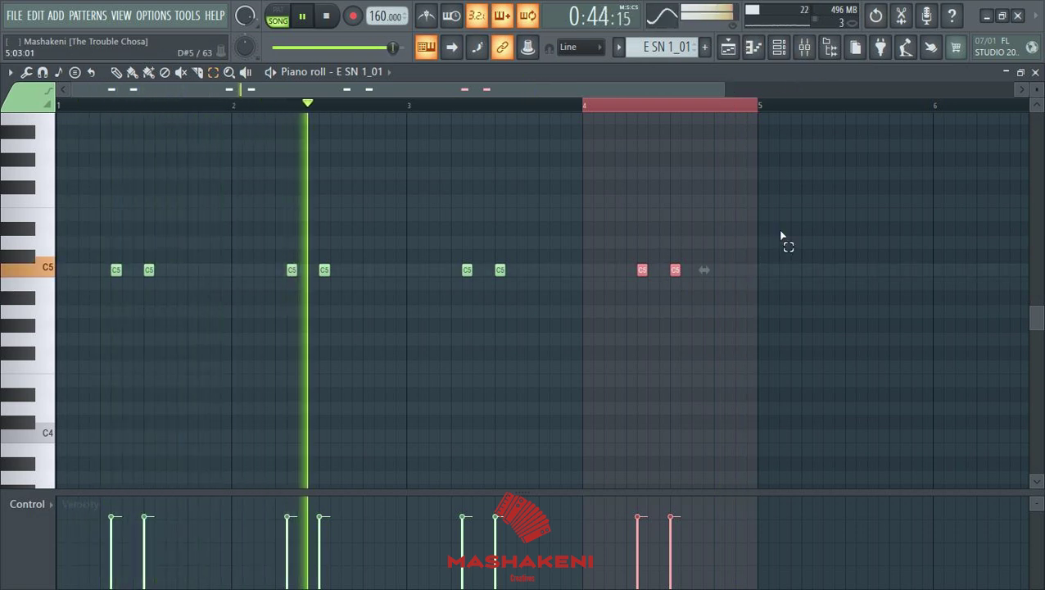
Step: Raise the velocity of all E SN 1_01 notes to maximum and close the piano roll and channel rack
{"action": "key", "text": "ctrl+a"}
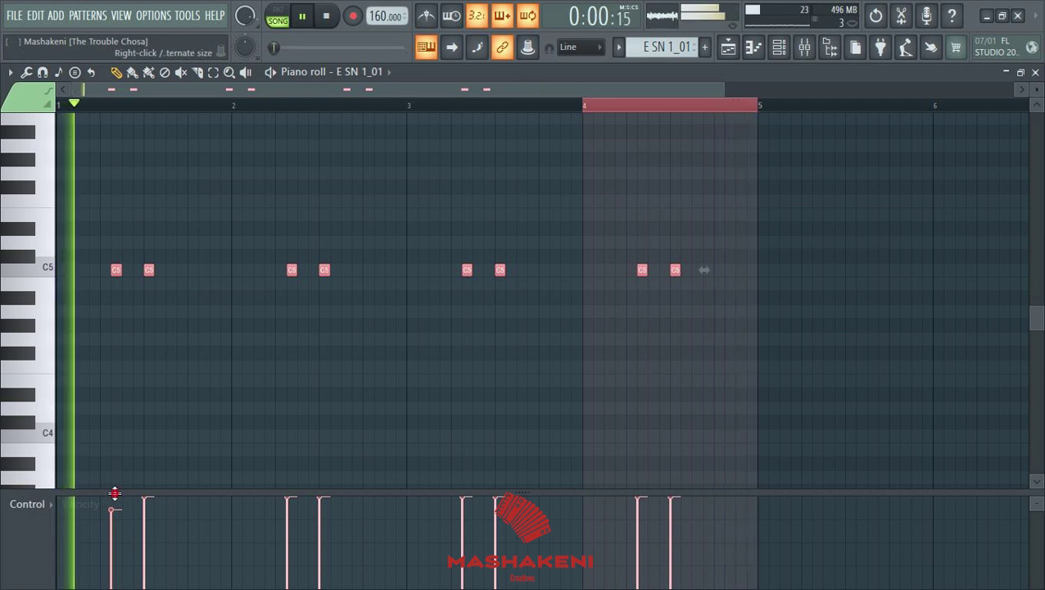
{"action": "left_click", "coordinate": [1035, 73]}
{"action": "key", "text": "F6"}
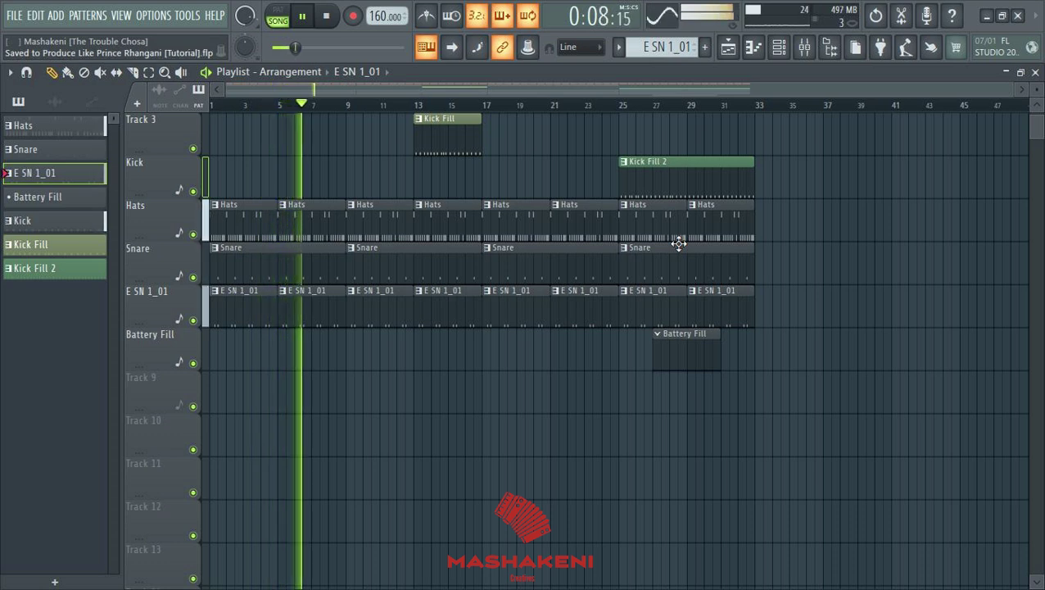
Step: Place a note at the start of the Battery Fill pattern and close the piano roll
{"action": "double_click", "coordinate": [684, 360]}
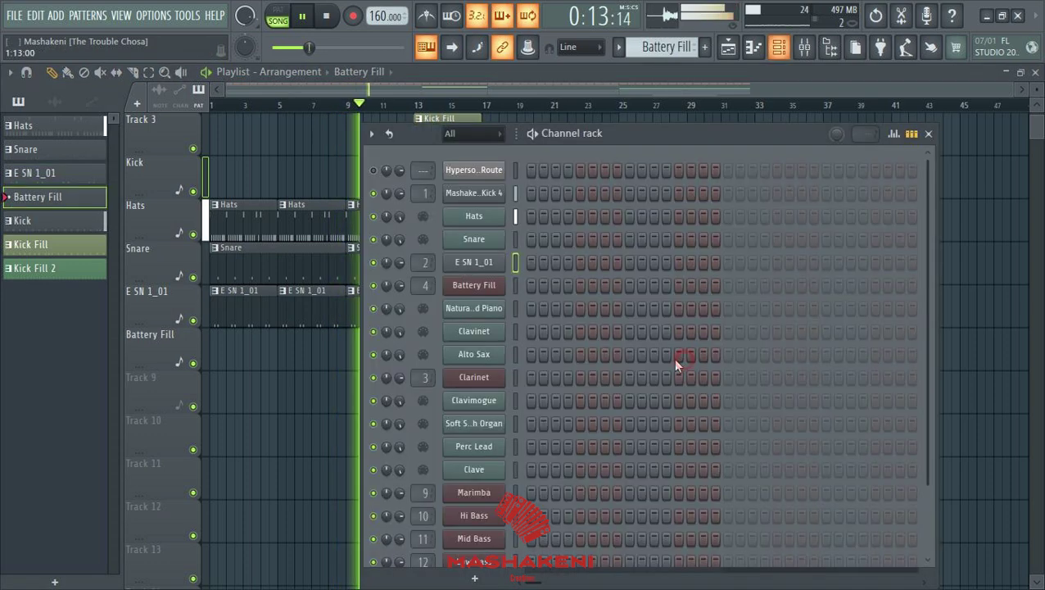
{"action": "right_click", "coordinate": [489, 286]}
{"action": "left_click", "coordinate": [538, 286]}
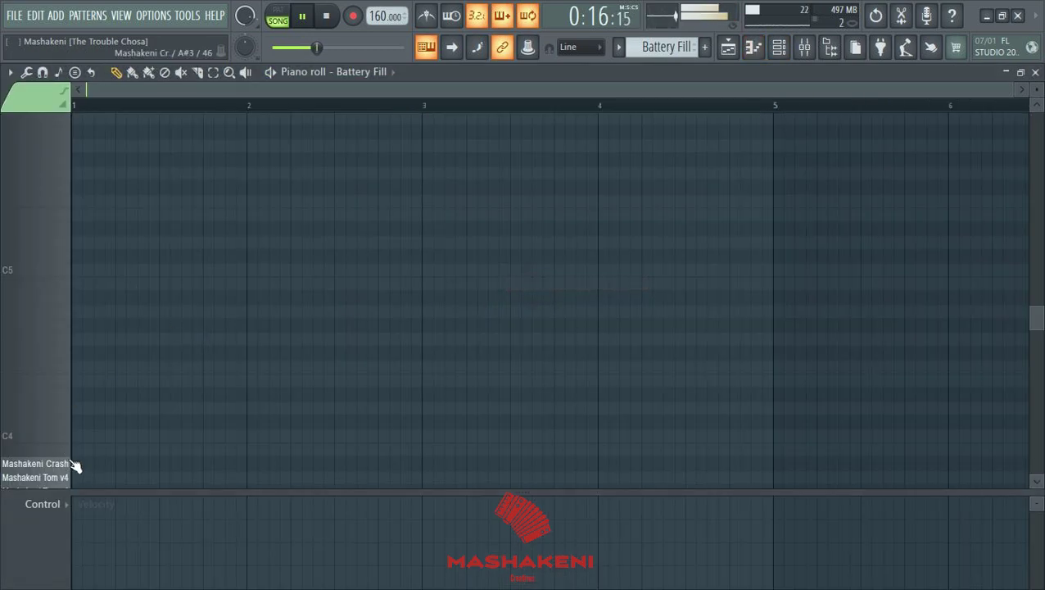
{"action": "scroll", "coordinate": [60, 344], "scroll_direction": "down", "scroll_amount": 5}
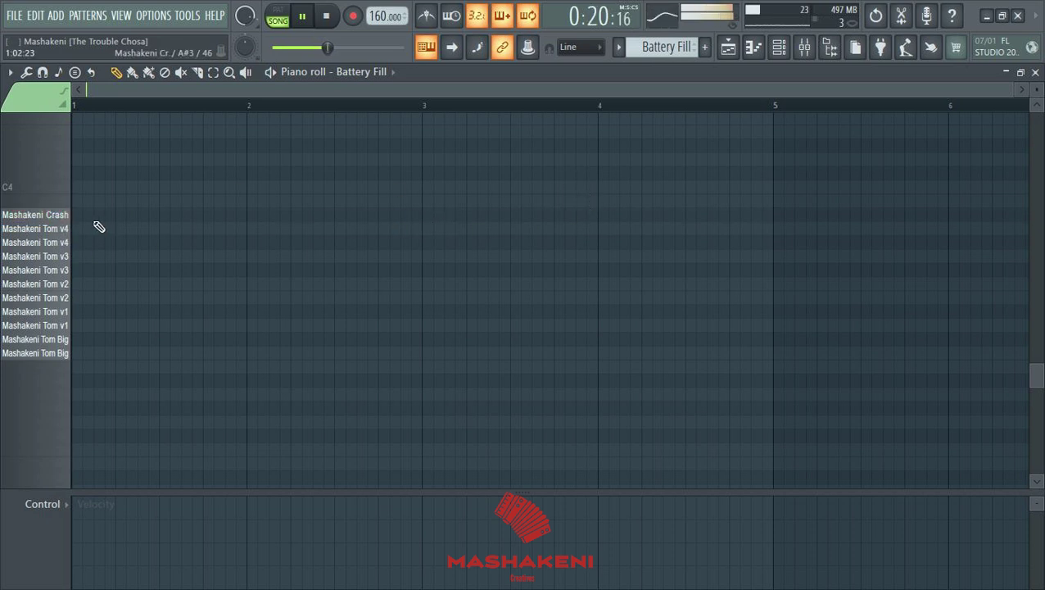
{"action": "left_click", "coordinate": [1036, 72]}
{"action": "key", "text": "F6"}
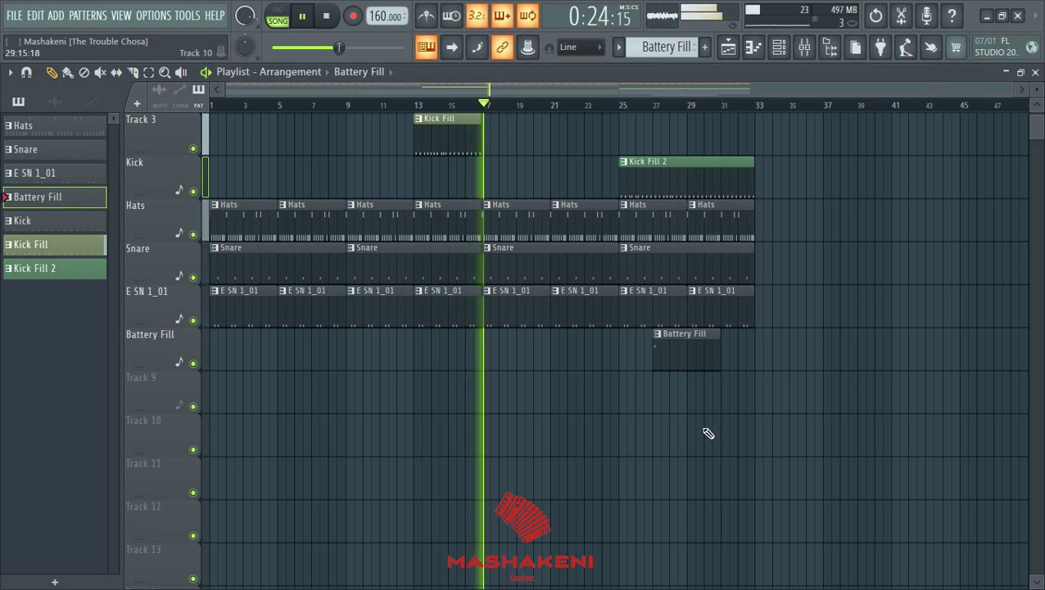
Step: Extend the Battery Fill clip over bars 25 to 32 and place paired tom notes from beat 3 of bar 4, ending on a Crash in bar 5
{"action": "left_click_drag", "start_coordinate": [657, 366], "coordinate": [652, 342]}
{"action": "double_click", "coordinate": [653, 353]}
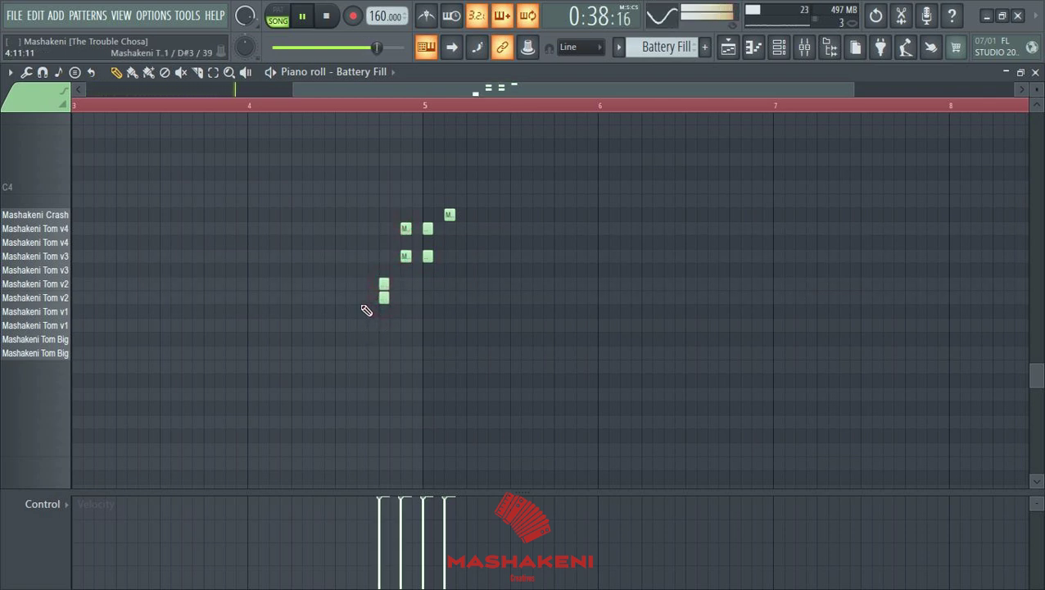
{"action": "left_click", "coordinate": [339, 284]}
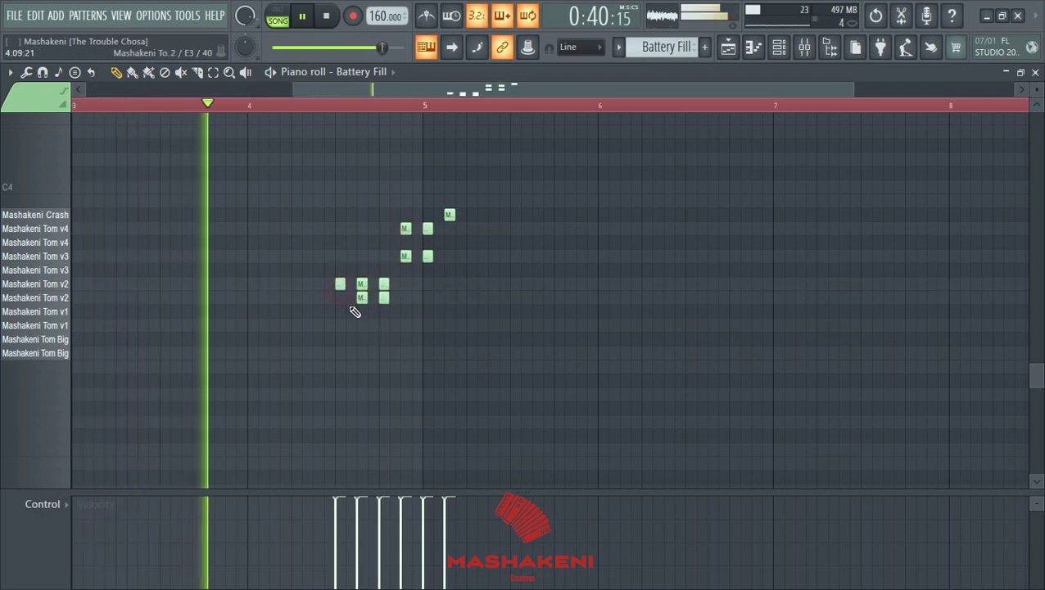
{"action": "left_click", "coordinate": [340, 297]}
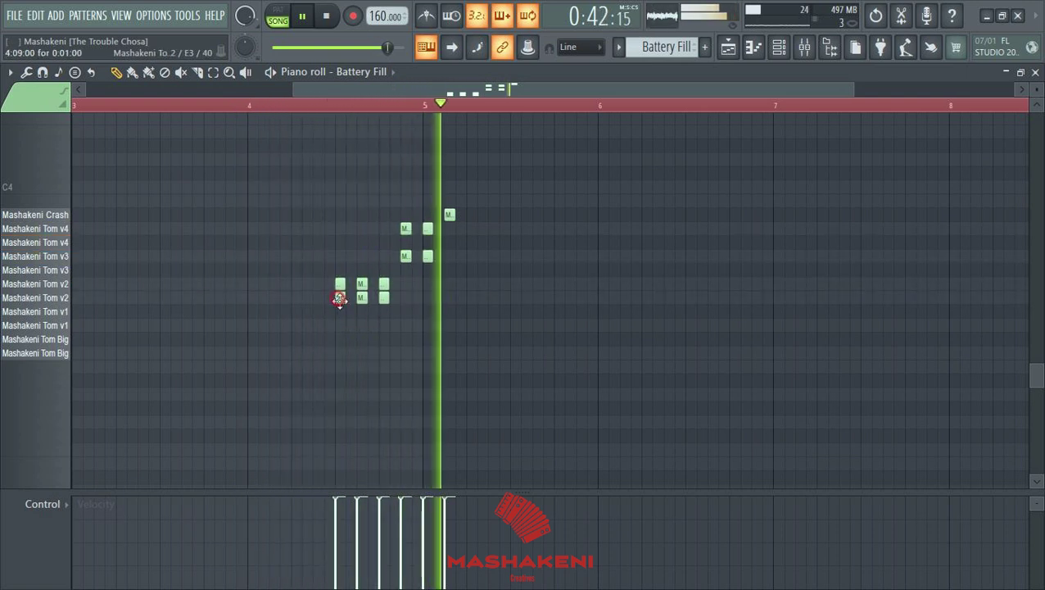
Step: Add a Tom v1 note on step 6 of bar 4, split it into four short hits with the arpeggiator, and close the piano roll
{"action": "left_click", "coordinate": [306, 312]}
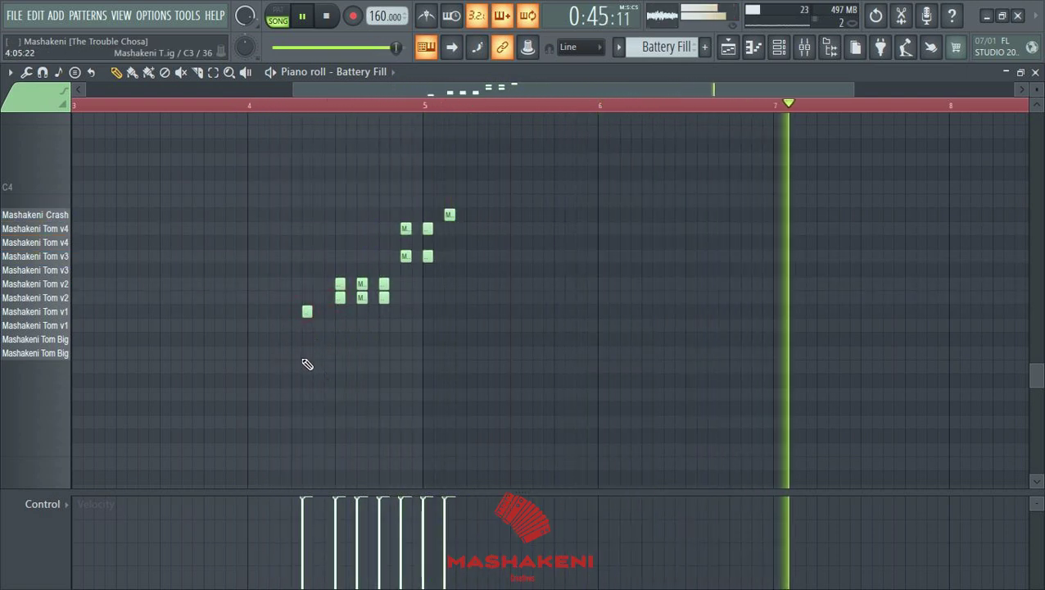
{"action": "left_click", "coordinate": [309, 312]}
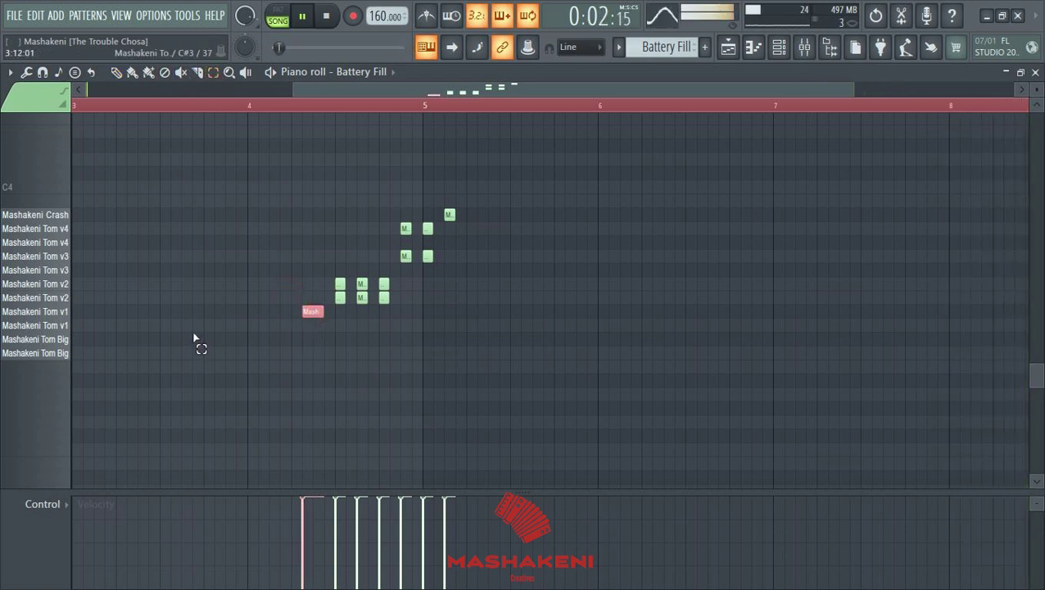
{"action": "key", "text": "alt+a"}
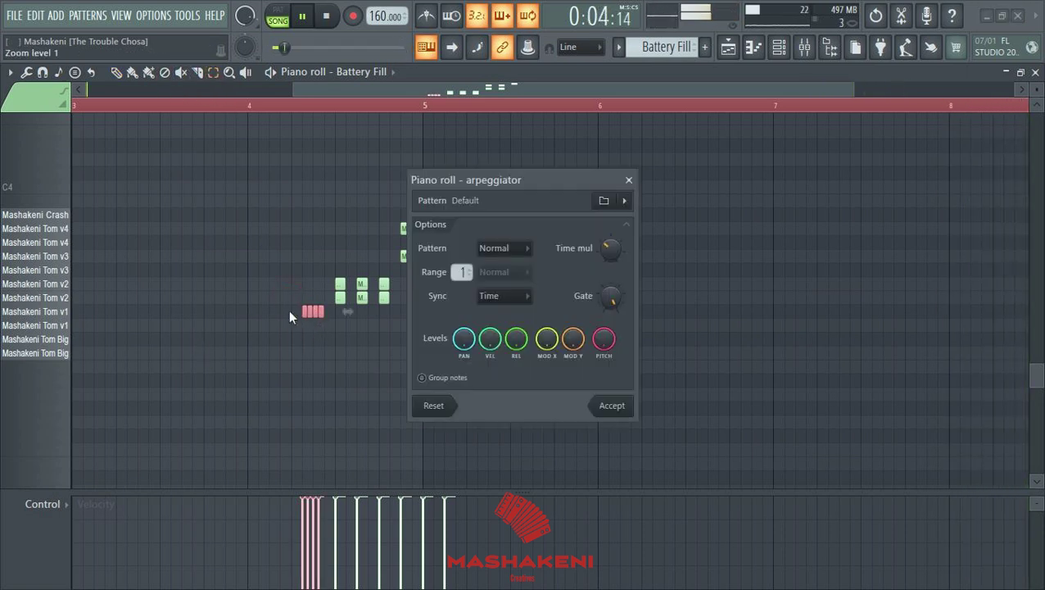
{"action": "left_click", "coordinate": [610, 405]}
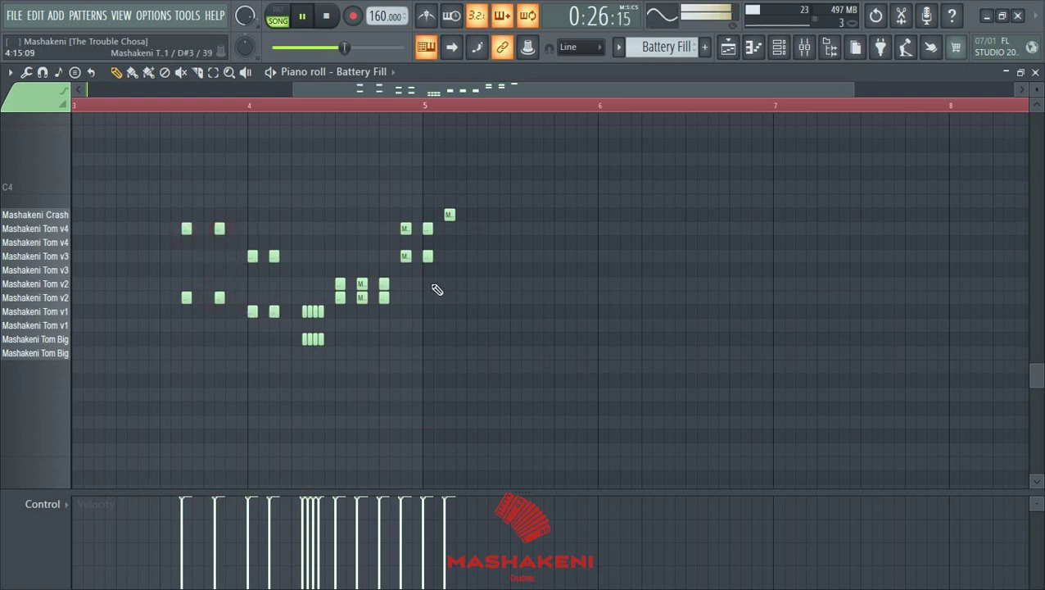
{"action": "left_click", "coordinate": [148, 108]}
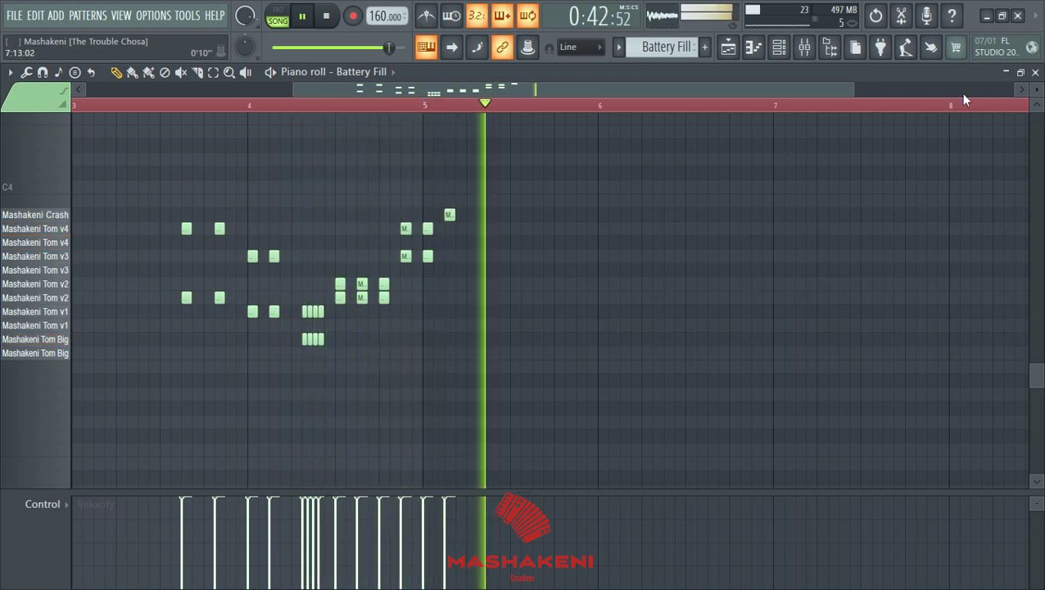
{"action": "left_click", "coordinate": [1035, 72]}
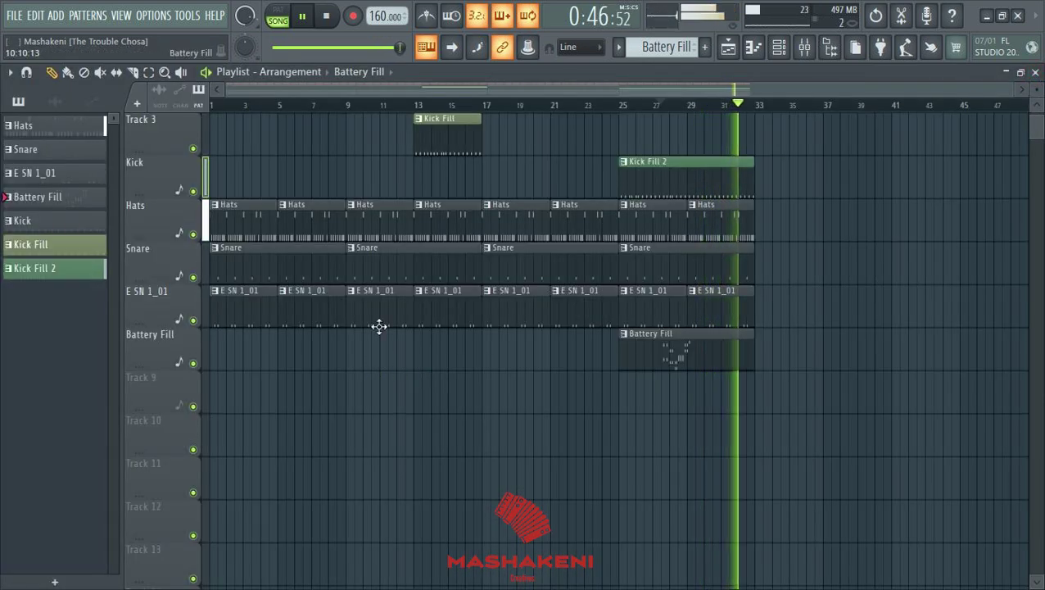
Step: Create Pattern 8 and place it at the start of Track 9 as a four-bar clip
{"action": "left_click", "coordinate": [647, 46]}
{"action": "left_click", "coordinate": [761, 86]}
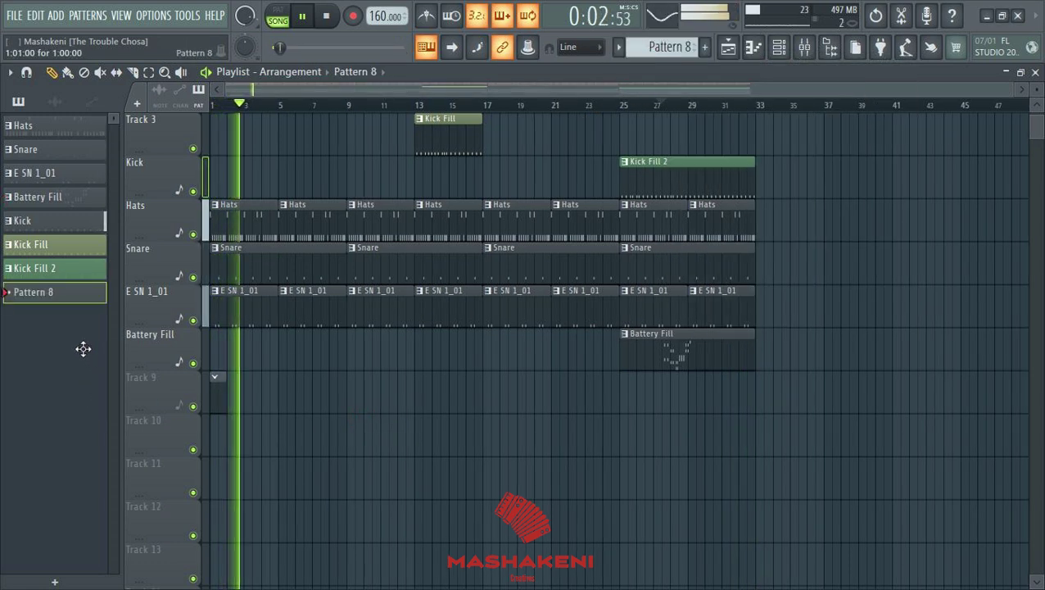
{"action": "left_click", "coordinate": [227, 388]}
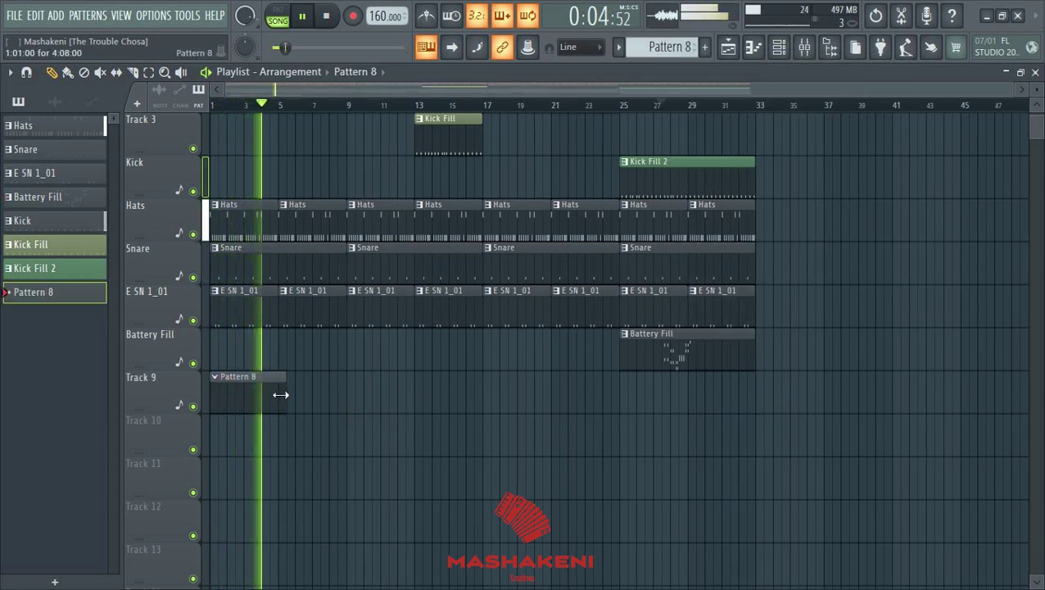
Step: Duplicate the Pattern 8 clip along Track 9 through bar 32 and delete the extra clip beyond it
{"action": "left_click", "coordinate": [149, 73]}
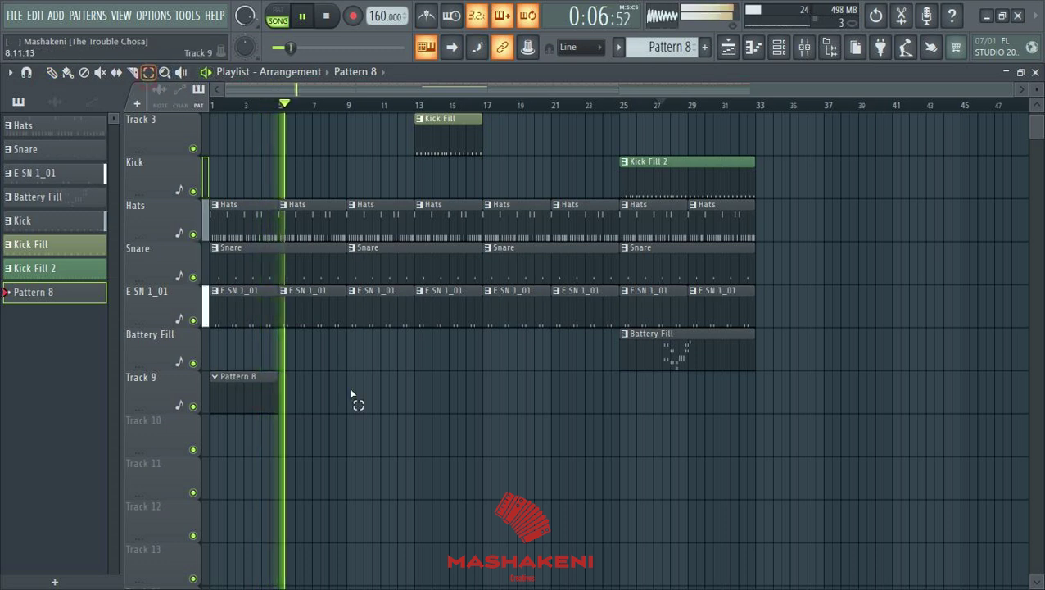
{"action": "left_click_drag", "start_coordinate": [297, 401], "coordinate": [207, 405]}
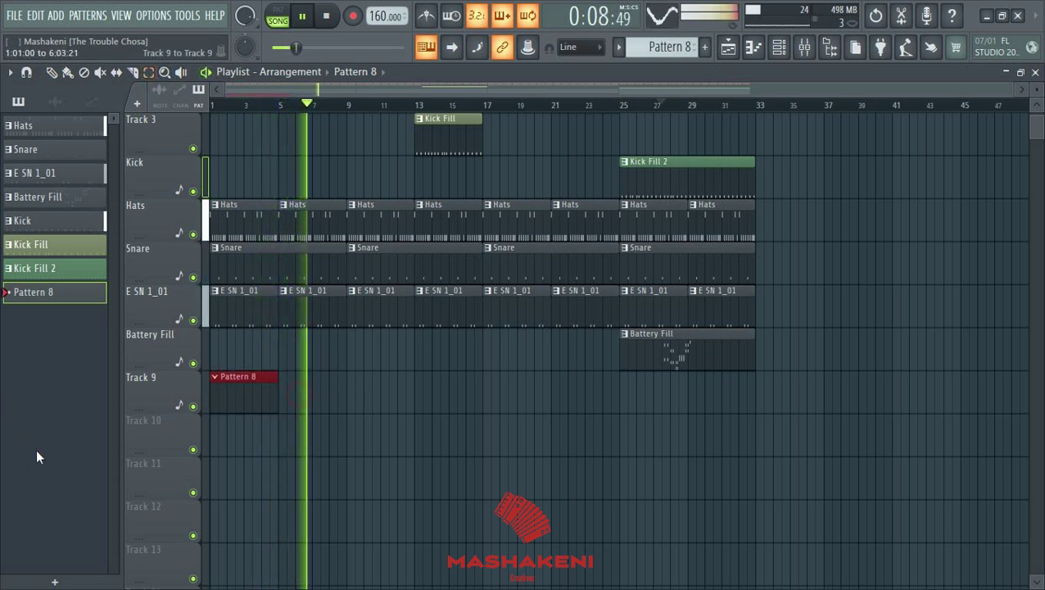
{"action": "key", "text": "ctrl+b"}
{"action": "key", "text": "ctrl+b"}
{"action": "key", "text": "ctrl+b"}
{"action": "key", "text": "ctrl+b"}
{"action": "key", "text": "ctrl+b"}
{"action": "key", "text": "ctrl+b"}
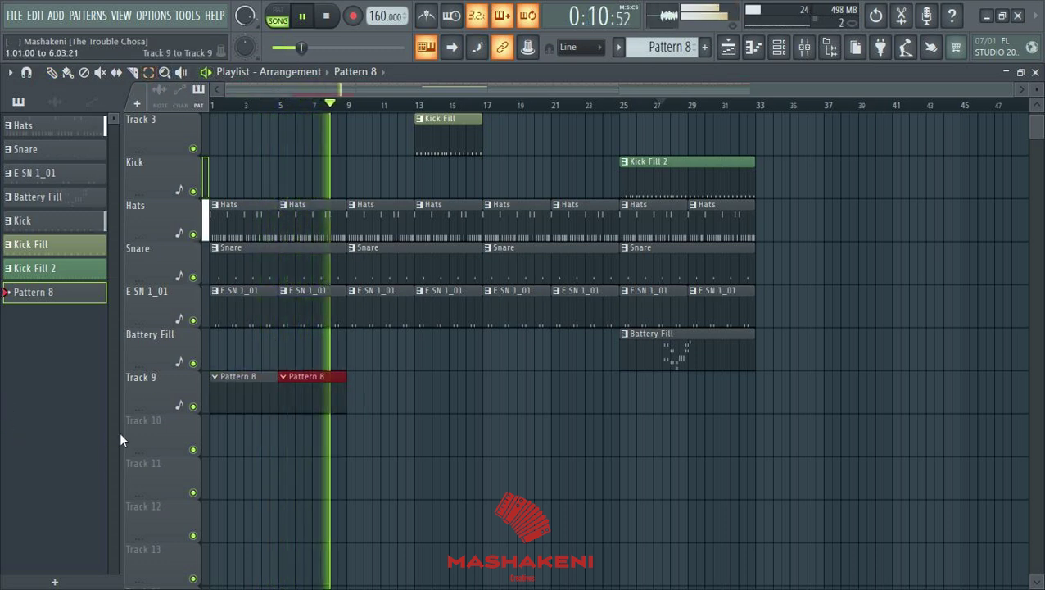
{"action": "key", "text": "ctrl+b"}
{"action": "key", "text": "ctrl+b"}
{"action": "key", "text": "Delete"}
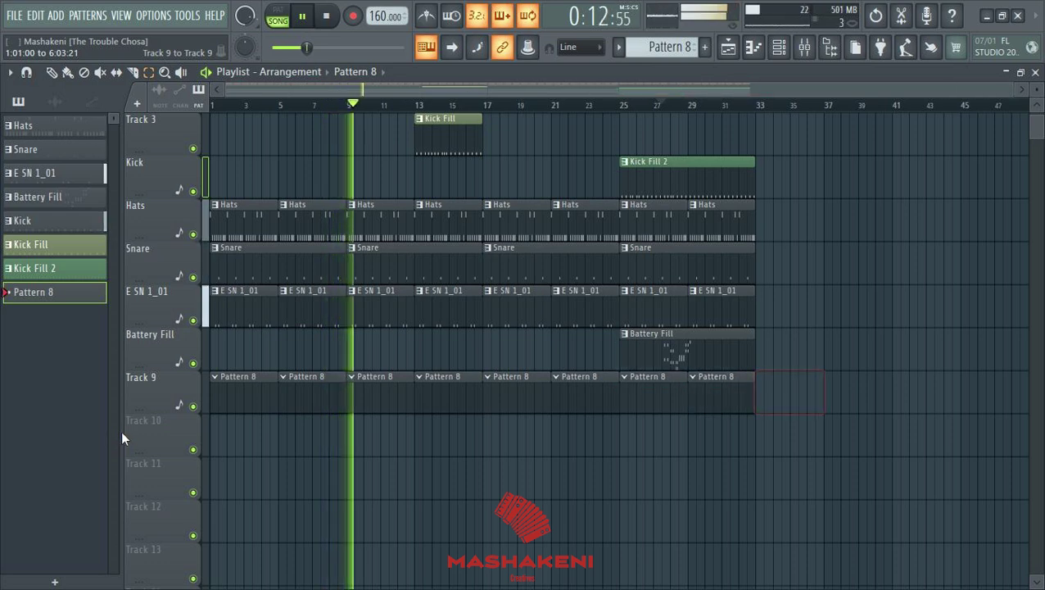
{"action": "scroll", "coordinate": [122, 438], "scroll_direction": "up", "scroll_amount": 2}
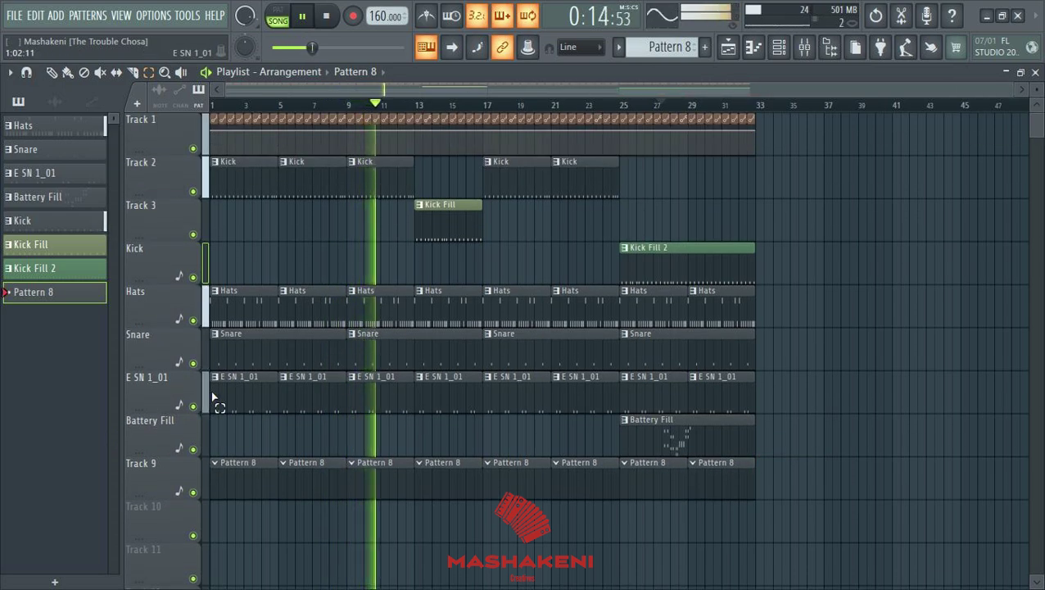
{"action": "key", "text": "alt+Tab"}
{"action": "key", "text": "alt+Tab"}
{"action": "key", "text": "alt+Tab"}
{"action": "key", "text": "alt+shift+Tab"}
{"action": "key", "text": "alt+shift+Tab"}
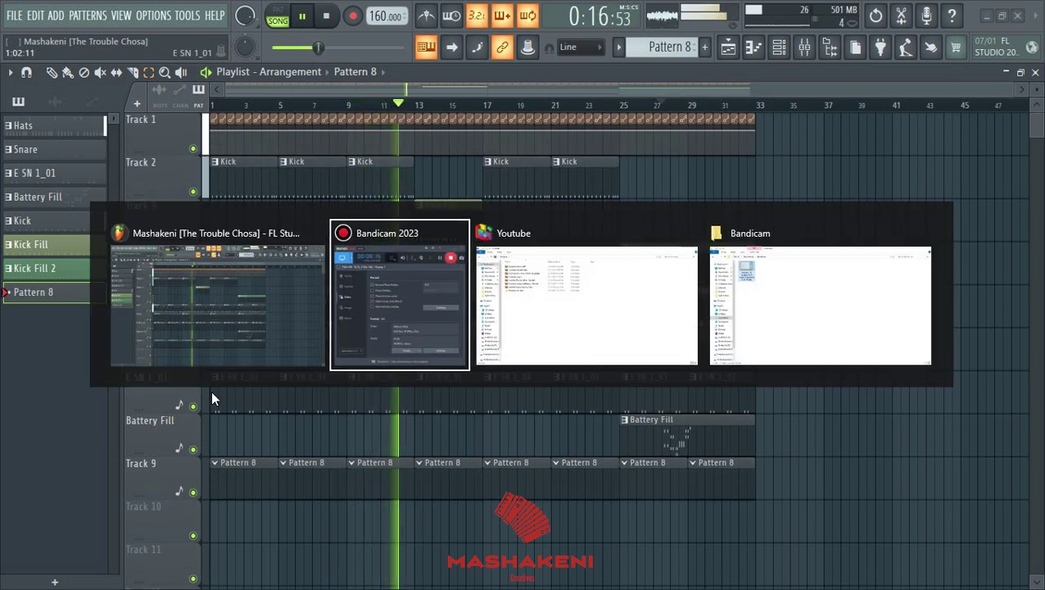
{"action": "key", "text": "alt+Tab"}
{"action": "key", "text": "alt+Tab"}
{"action": "key", "text": "alt+Tab"}
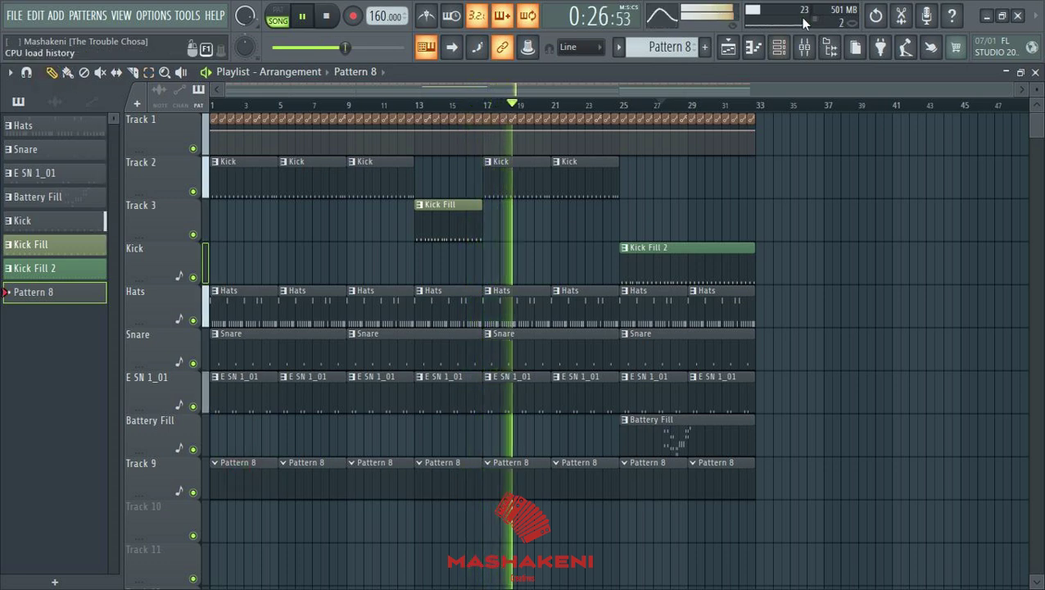
Step: Open the Natural Grand Piano channel's piano roll in Pattern 8 and place D#5 and G#5 at the start of bar 1
{"action": "left_click", "coordinate": [779, 47]}
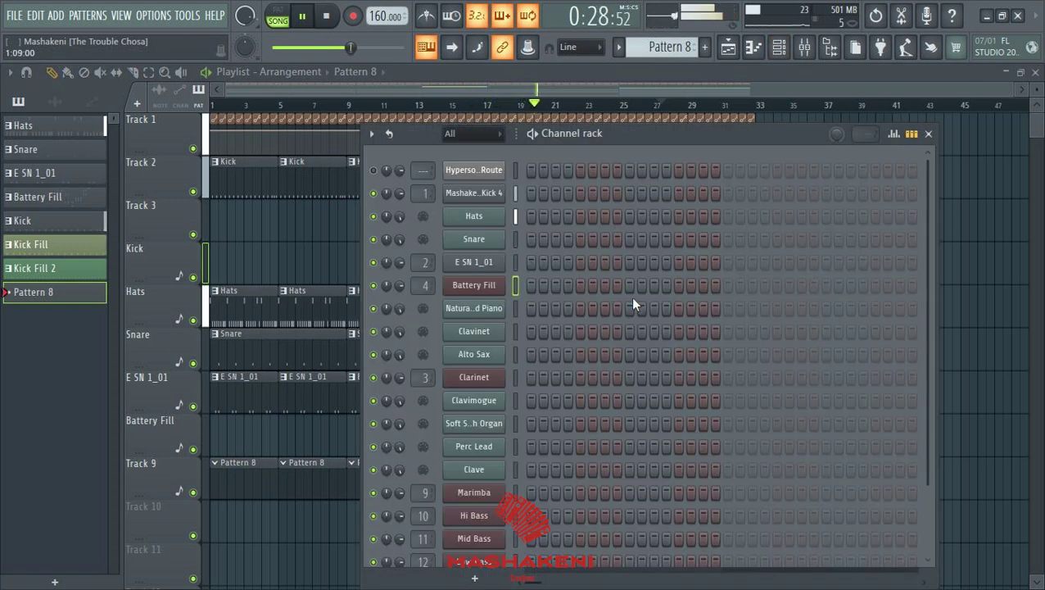
{"action": "right_click", "coordinate": [506, 308]}
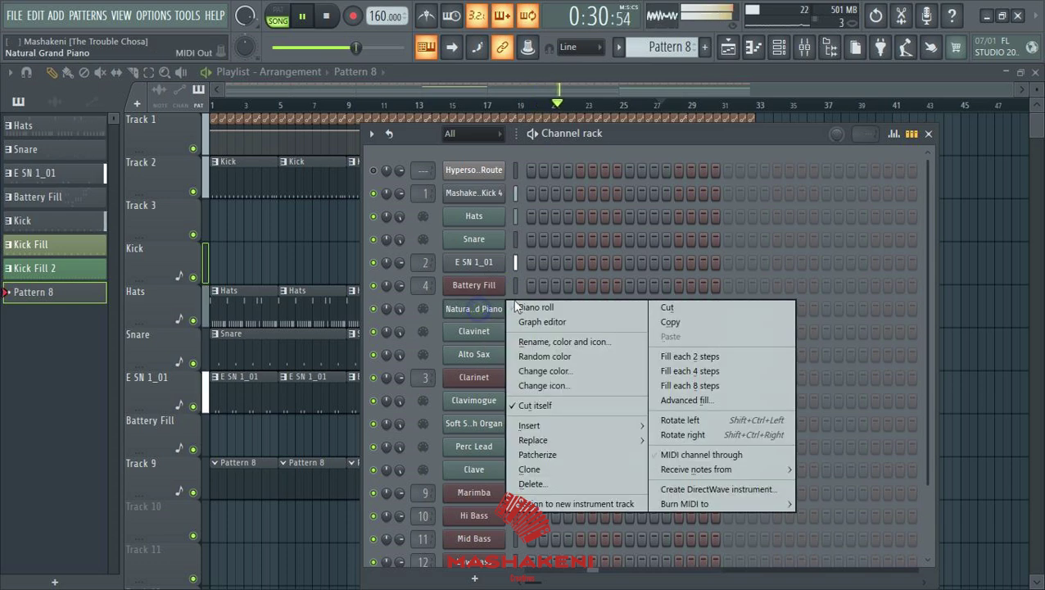
{"action": "left_click", "coordinate": [534, 308]}
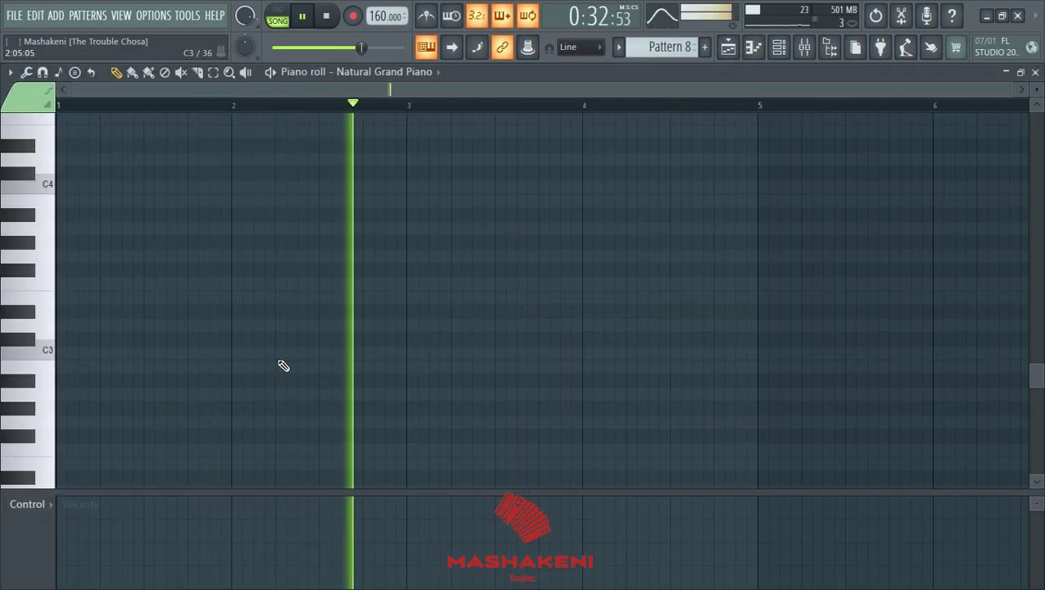
{"action": "scroll", "coordinate": [234, 340], "scroll_direction": "up", "scroll_amount": 3}
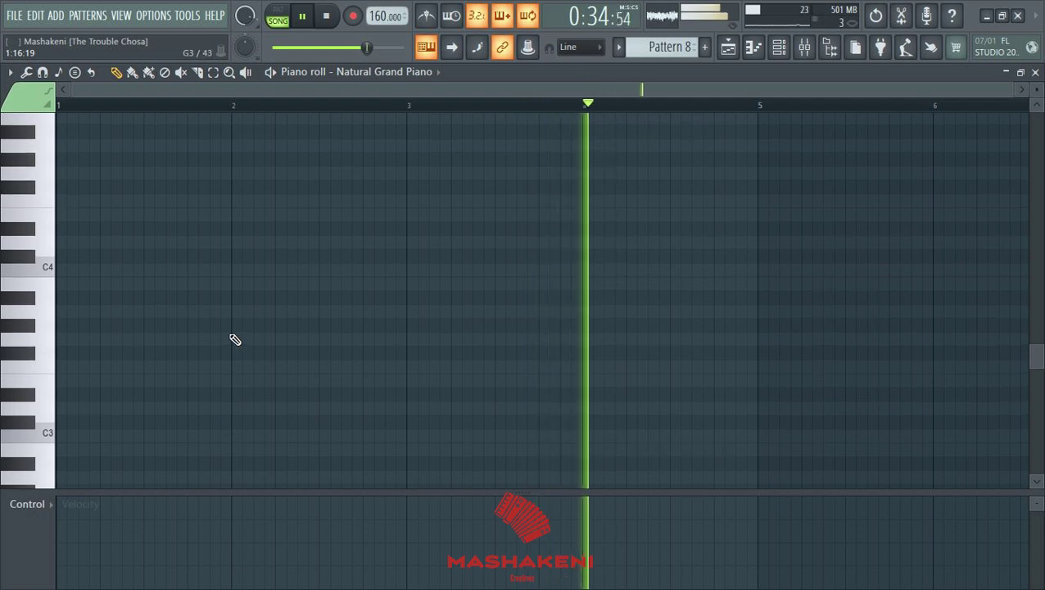
{"action": "scroll", "coordinate": [234, 340], "scroll_direction": "up", "scroll_amount": 6}
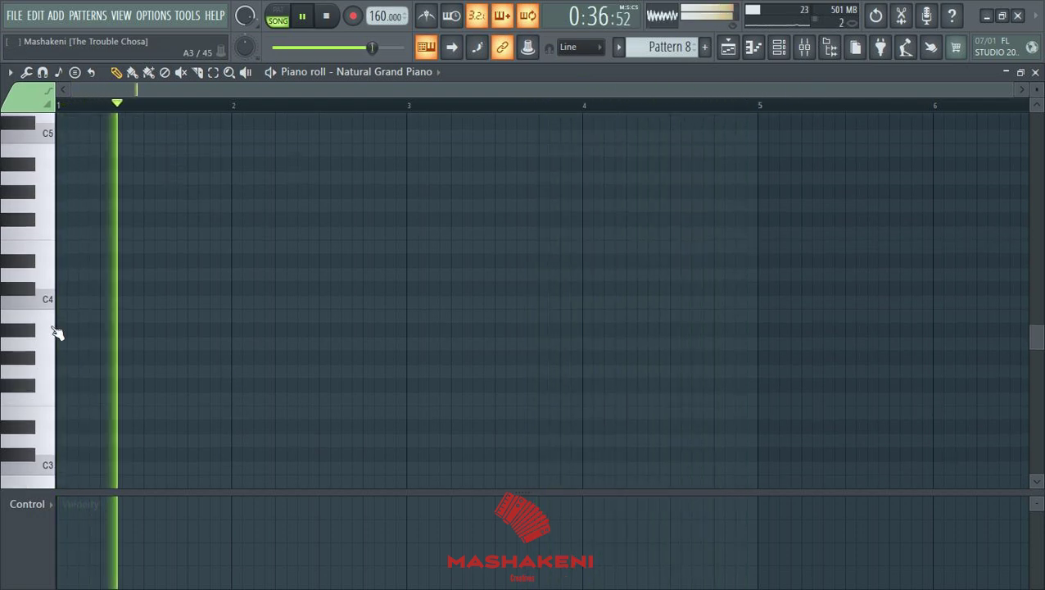
{"action": "left_click", "coordinate": [60, 227]}
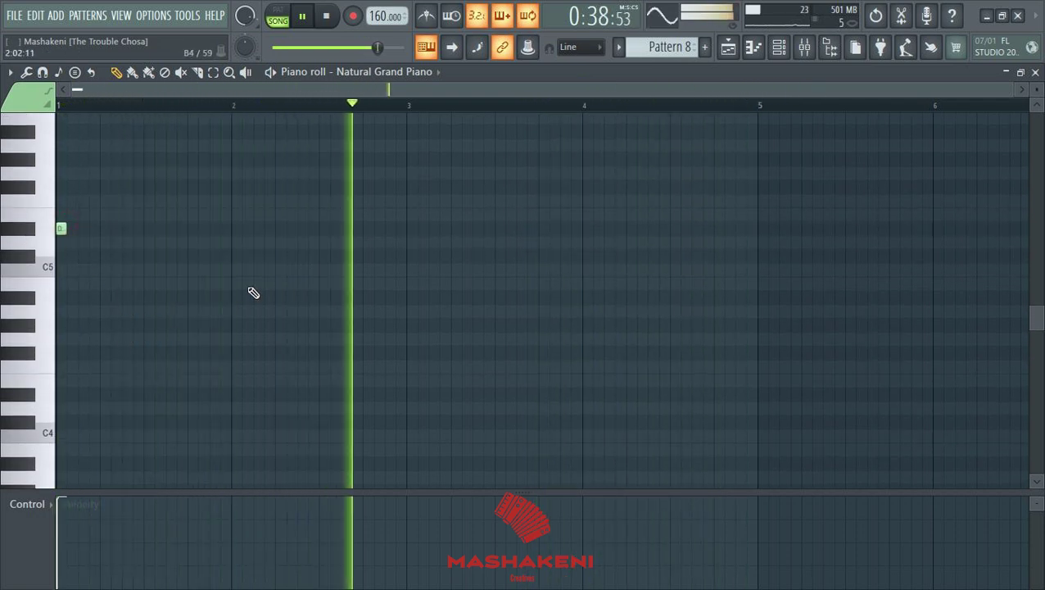
{"action": "scroll", "coordinate": [200, 361], "scroll_direction": "up", "scroll_amount": 2}
{"action": "left_click", "coordinate": [61, 201]}
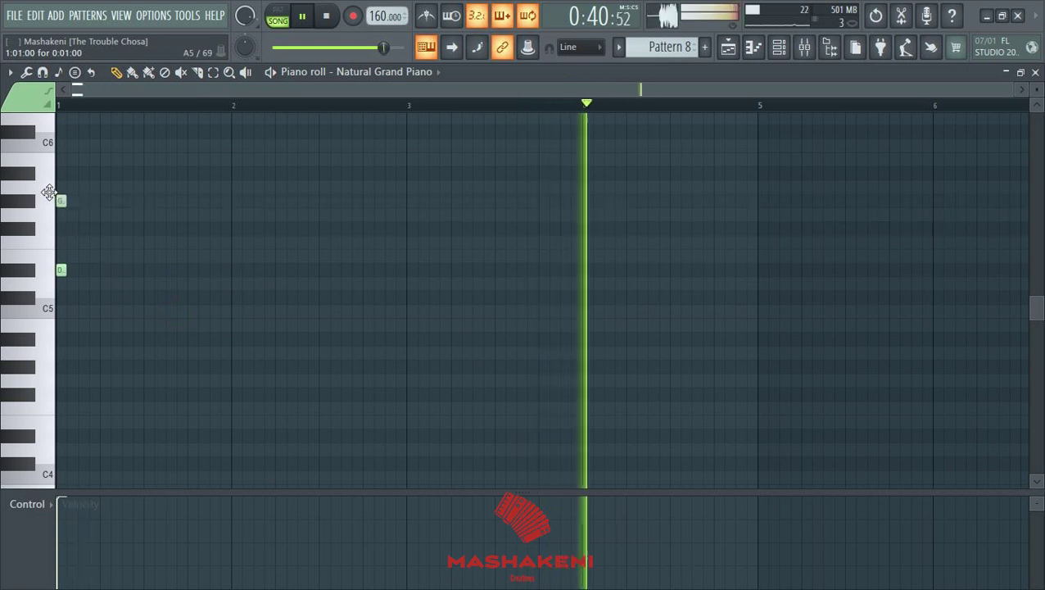
Step: Repeat the D#5 and G#5 pair on beat 3 of bar 1 and add F#5 and B5 pairs on beats 1 and 3 of bar 2
{"action": "scroll", "coordinate": [170, 338], "scroll_direction": "up", "scroll_amount": 2}
{"action": "left_click", "coordinate": [148, 312]}
{"action": "left_click", "coordinate": [148, 242]}
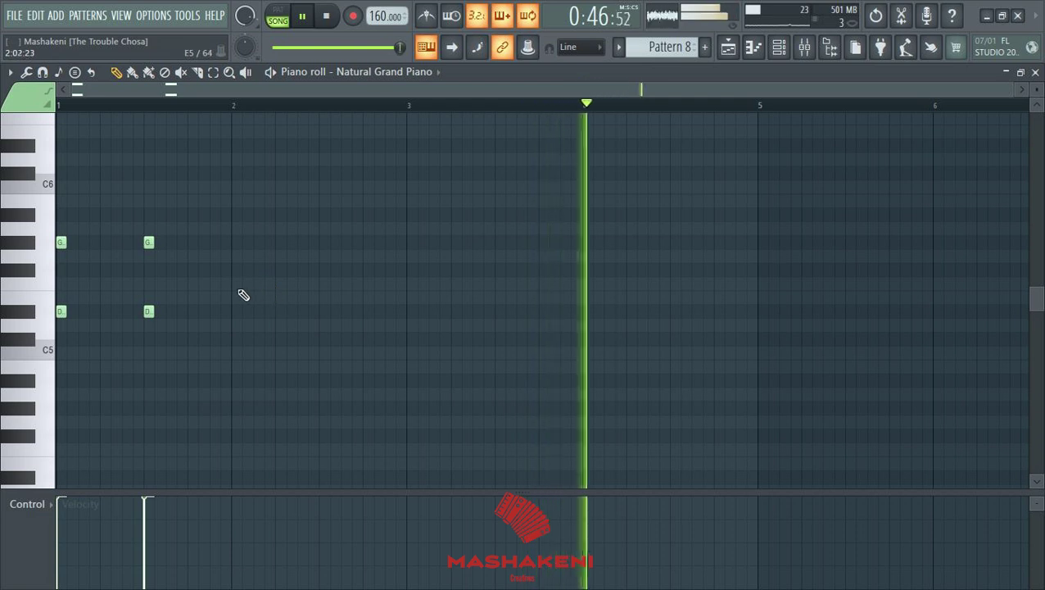
{"action": "left_click", "coordinate": [233, 269]}
{"action": "left_click", "coordinate": [233, 200]}
{"action": "left_click", "coordinate": [324, 201]}
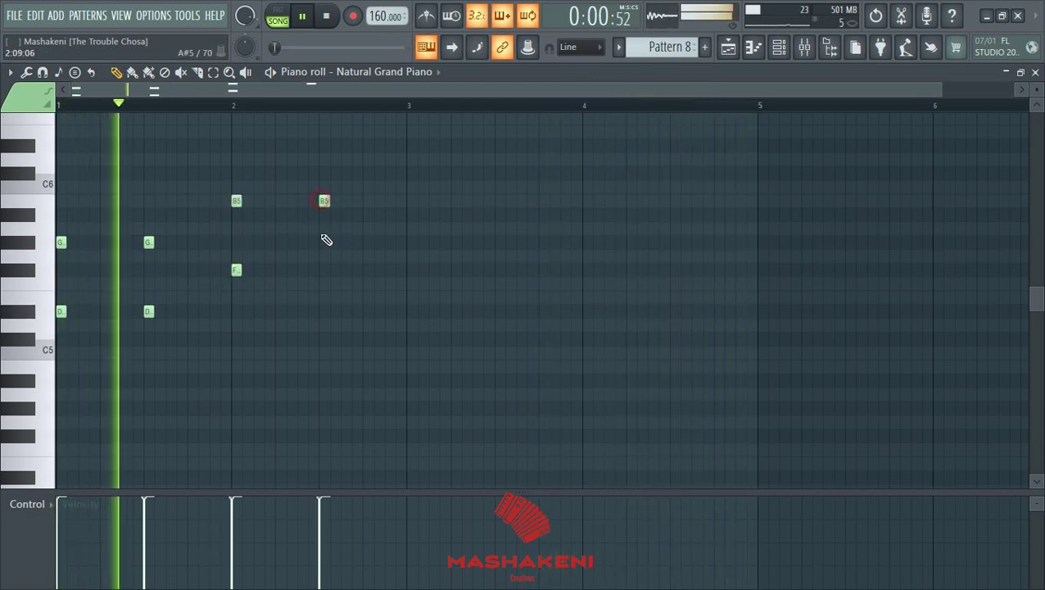
{"action": "left_click", "coordinate": [323, 269]}
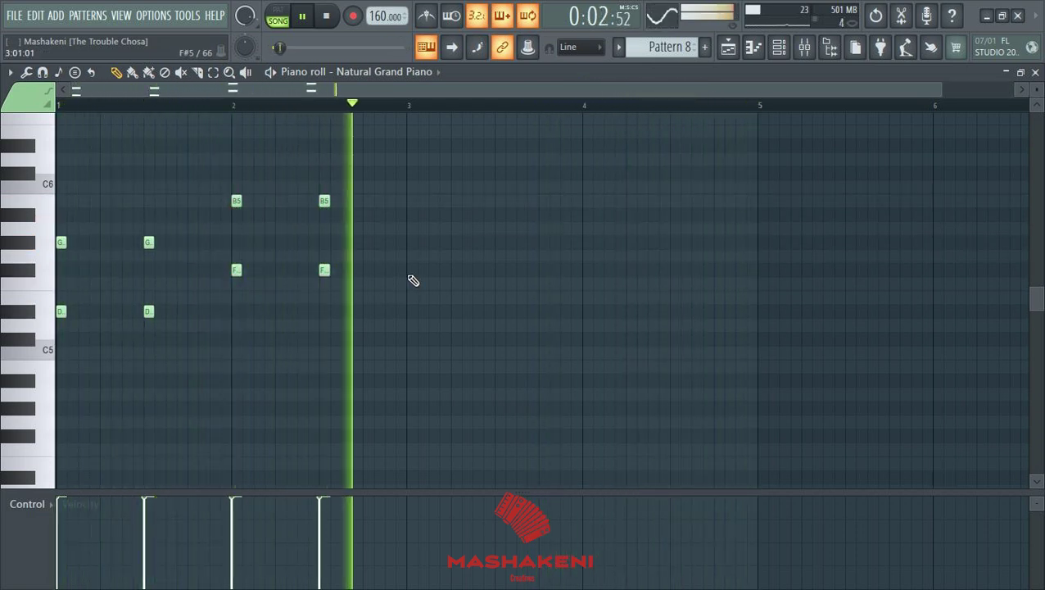
Step: Place B4 with F#5 on beat 1 of bar 3 and C#5 with F#5 on beat 3
{"action": "left_click", "coordinate": [409, 365]}
{"action": "left_click_drag", "start_coordinate": [410, 295], "coordinate": [410, 266]}
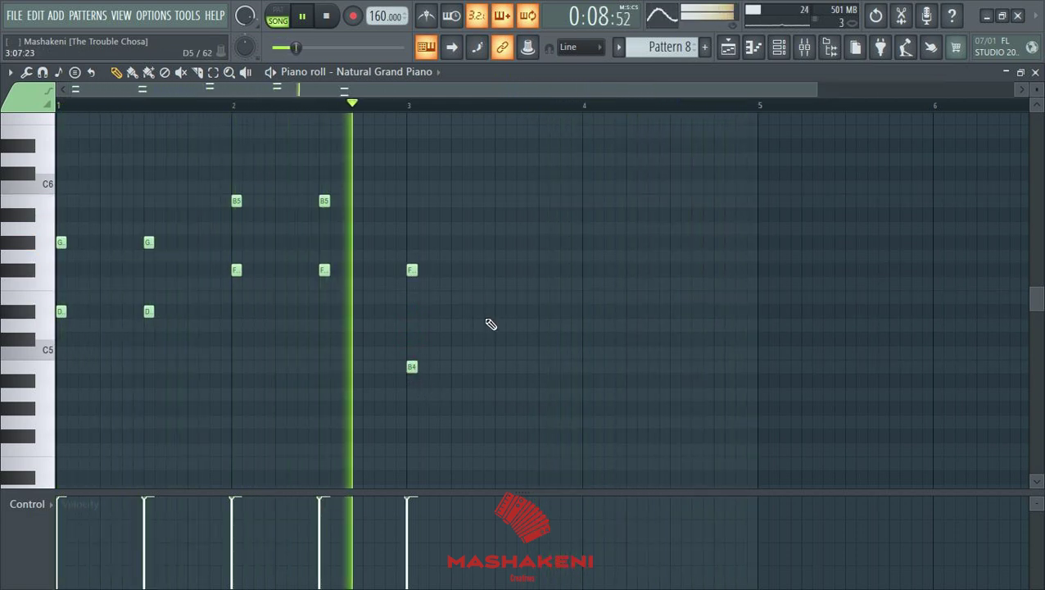
{"action": "left_click", "coordinate": [498, 338]}
{"action": "left_click", "coordinate": [508, 271]}
{"action": "left_click_drag", "start_coordinate": [496, 270], "coordinate": [495, 271]}
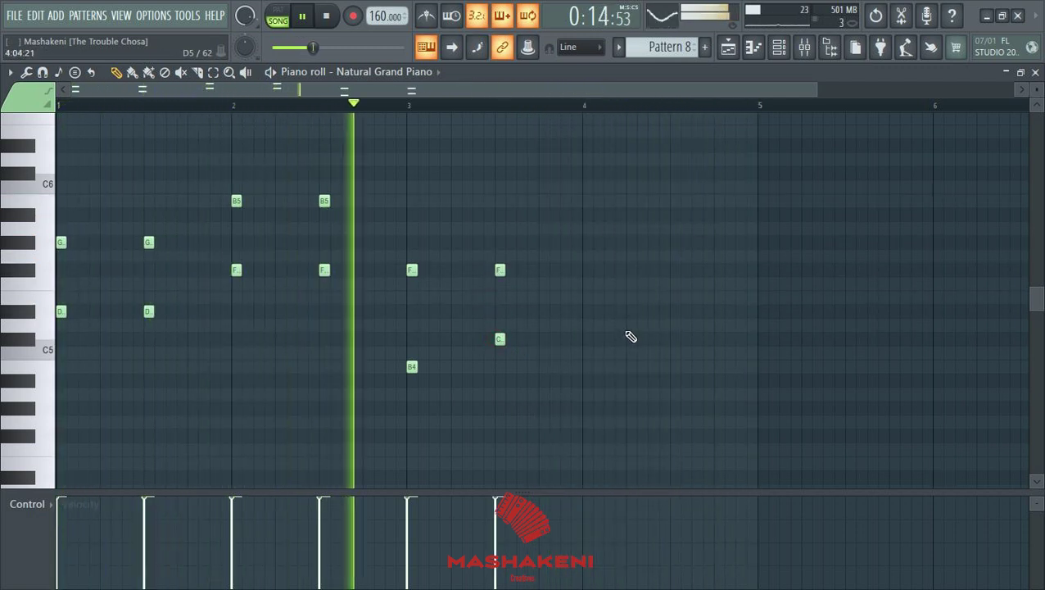
Step: Place G#4 and D#5 pairs on beats 1 and 3 of bar 4, removing misplaced notes
{"action": "left_click", "coordinate": [587, 312]}
{"action": "left_click", "coordinate": [599, 394]}
{"action": "left_click", "coordinate": [674, 396]}
{"action": "left_click", "coordinate": [675, 408]}
{"action": "right_click", "coordinate": [675, 391]}
{"action": "right_click", "coordinate": [598, 397]}
{"action": "left_click", "coordinate": [587, 408]}
{"action": "left_click", "coordinate": [675, 311]}
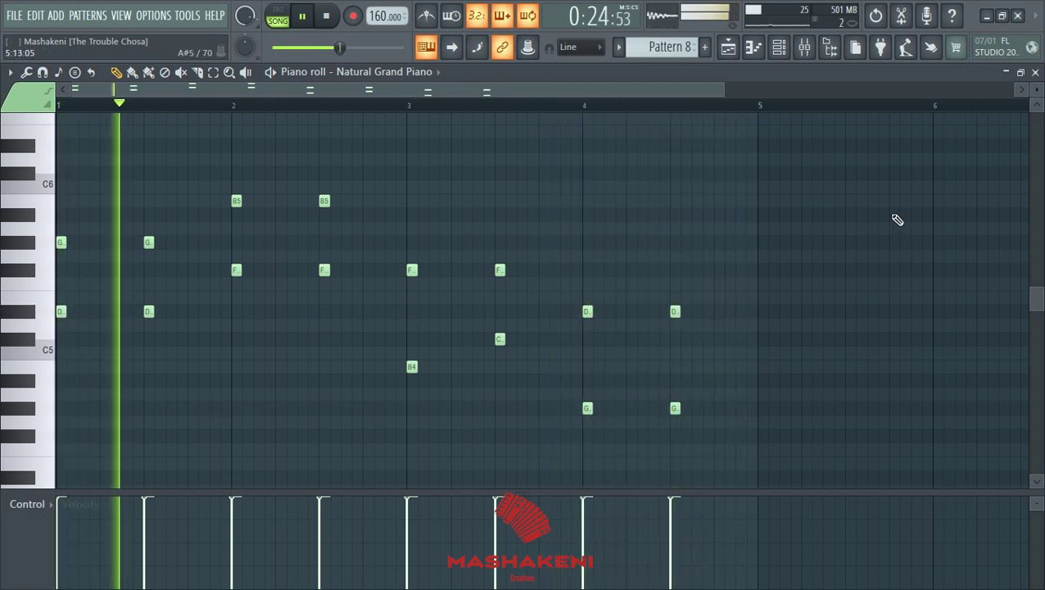
Step: Replace the G#4 on beat 3 of bar 4 with G#5 and close the piano roll
{"action": "right_click", "coordinate": [674, 408]}
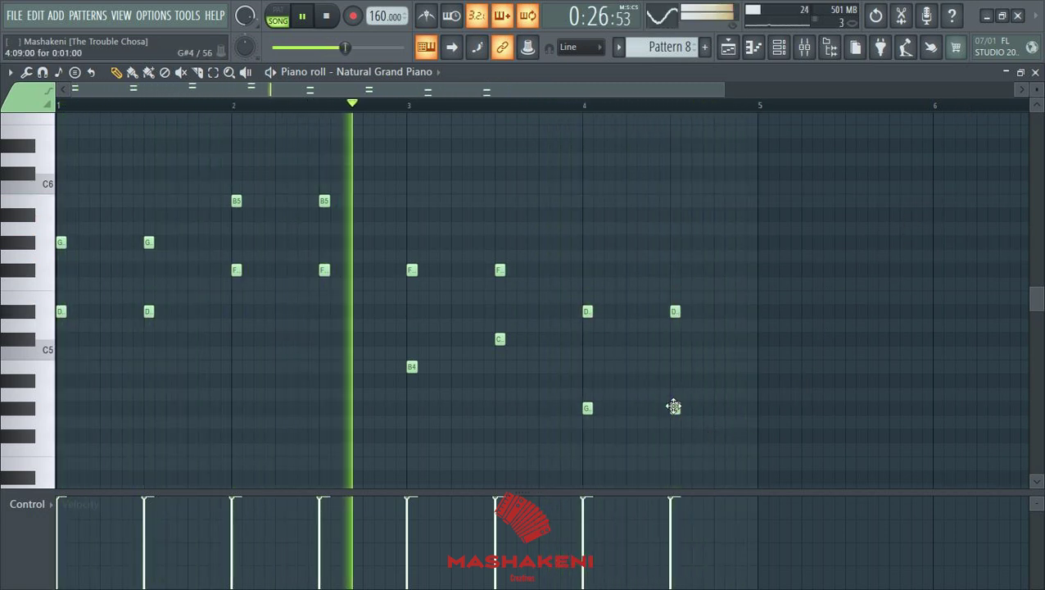
{"action": "left_click", "coordinate": [673, 242]}
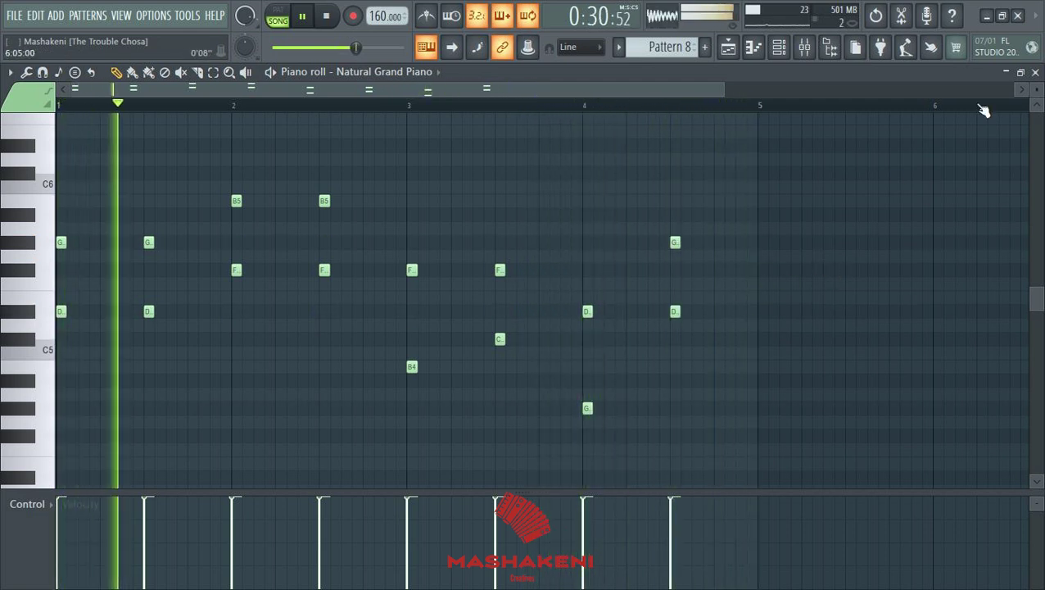
{"action": "left_click", "coordinate": [1035, 72]}
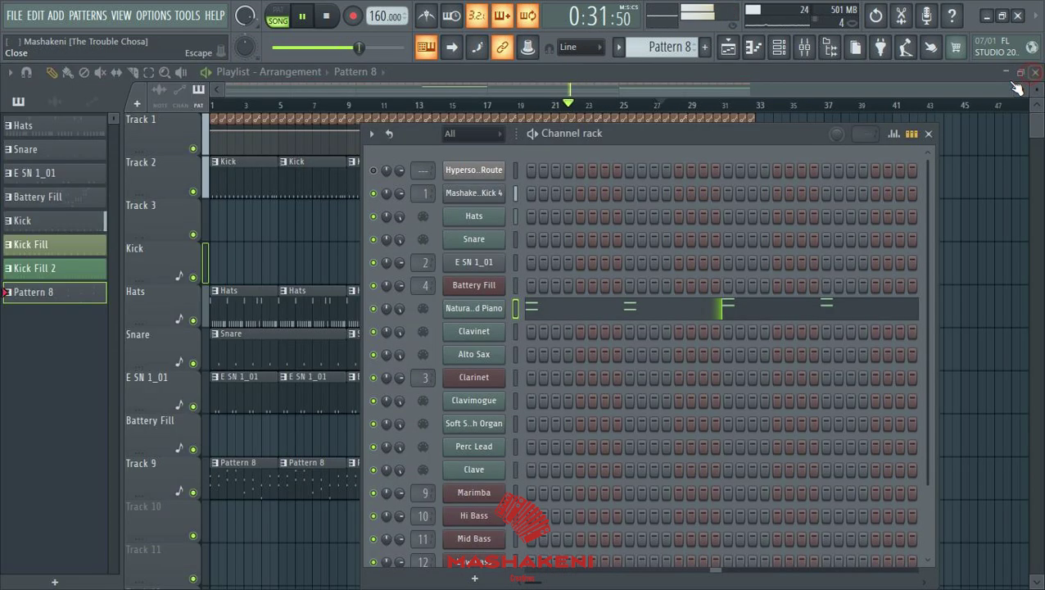
Step: Open the Clavinet channel's piano roll with ghost notes hidden and place D#5 and G#5 on beat 2 of bar 1
{"action": "right_click", "coordinate": [473, 336]}
{"action": "left_click", "coordinate": [488, 335]}
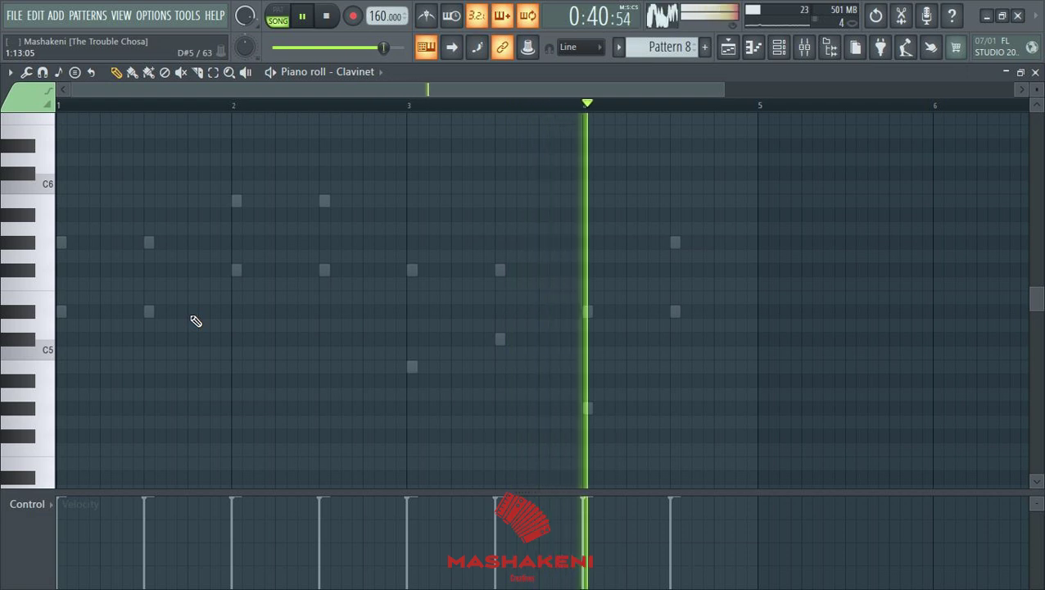
{"action": "key", "text": "ctrl+a"}
{"action": "key", "text": "Delete"}
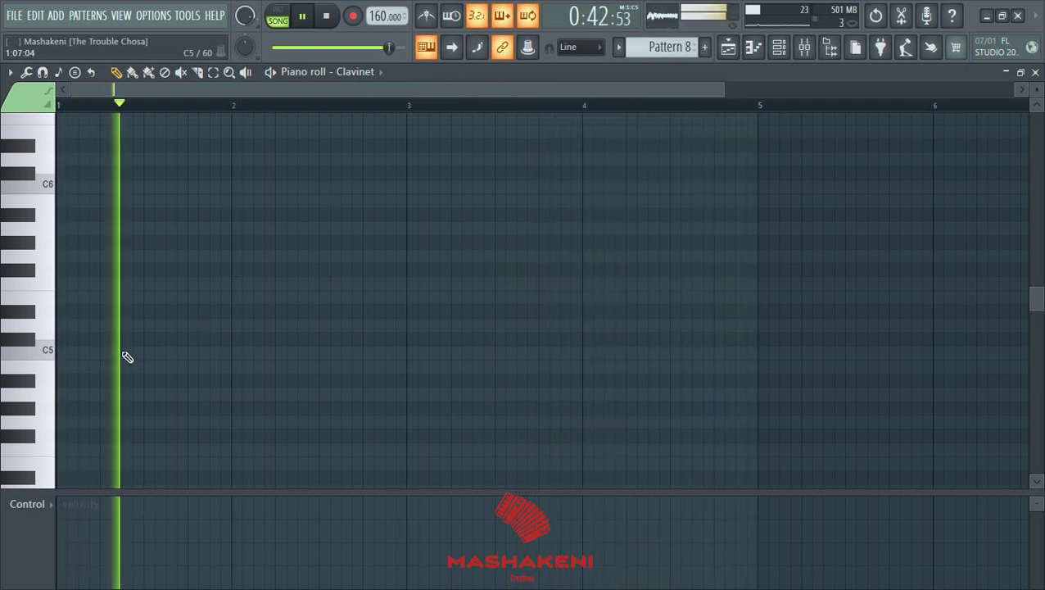
{"action": "left_click", "coordinate": [106, 242]}
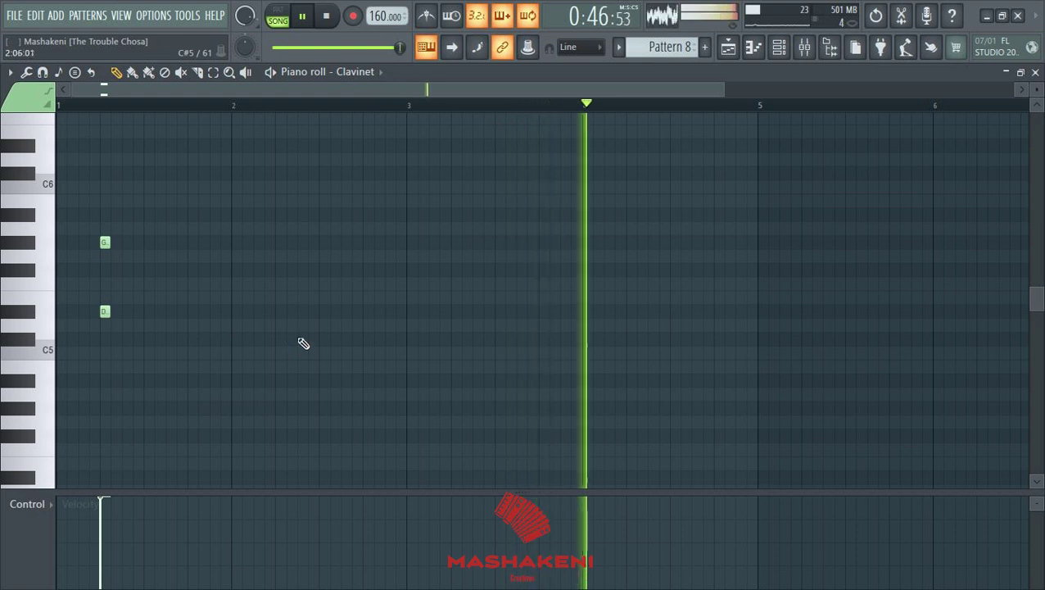
Step: Add Clavinet note pairs on beat 2 of each following bar: F#5 and B5 in bar 2, B4 and F#5 in bar 3, D#5 and G#5 in bar 4
{"action": "left_click", "coordinate": [279, 270]}
{"action": "left_click", "coordinate": [280, 201]}
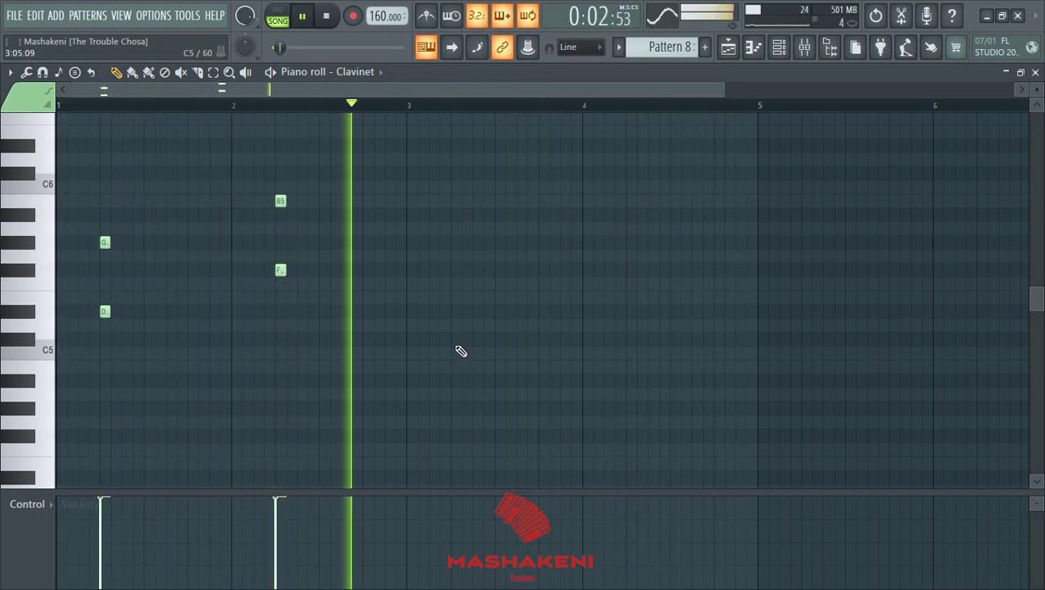
{"action": "left_click", "coordinate": [456, 366]}
{"action": "left_click", "coordinate": [456, 284]}
{"action": "left_click_drag", "start_coordinate": [456, 266], "coordinate": [455, 263]}
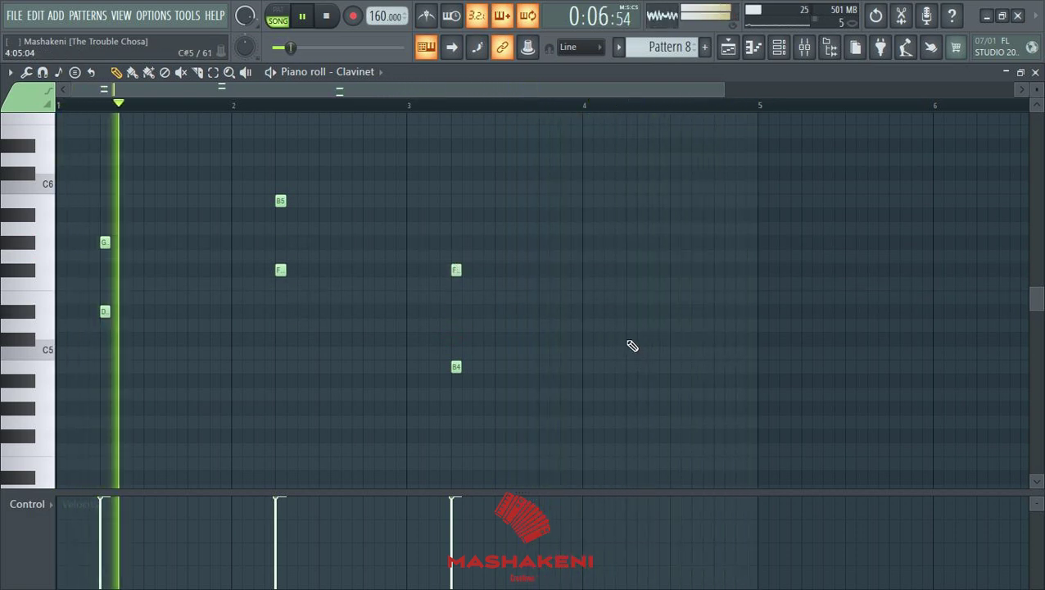
{"action": "left_click", "coordinate": [631, 311]}
{"action": "left_click_drag", "start_coordinate": [629, 281], "coordinate": [632, 230]}
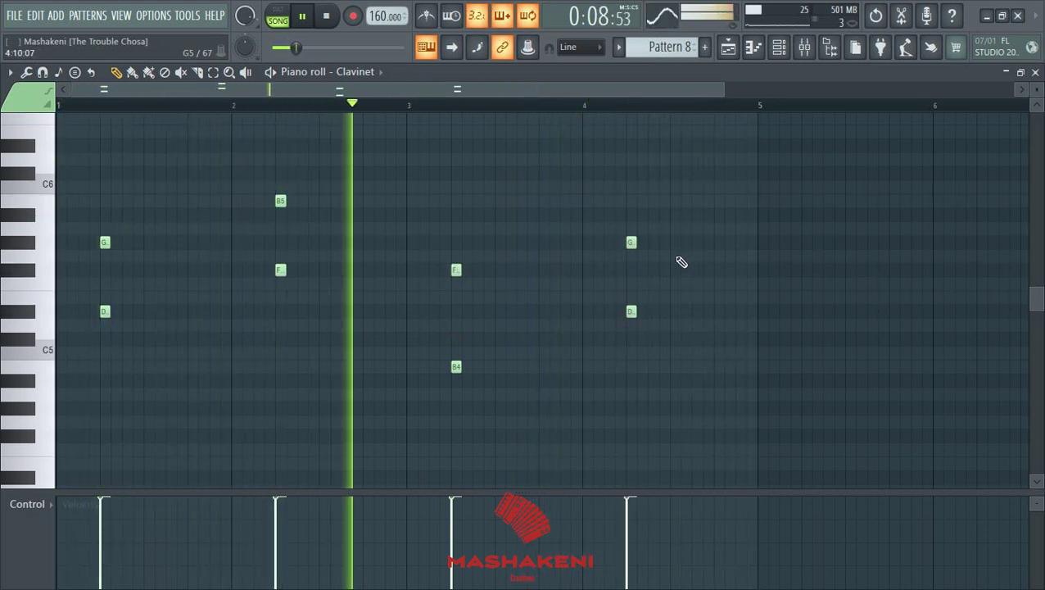
Step: Shorten all Clavinet notes to about half a step with snap set to none, and set the snap back to Line
{"action": "key", "text": "ctrl+a"}
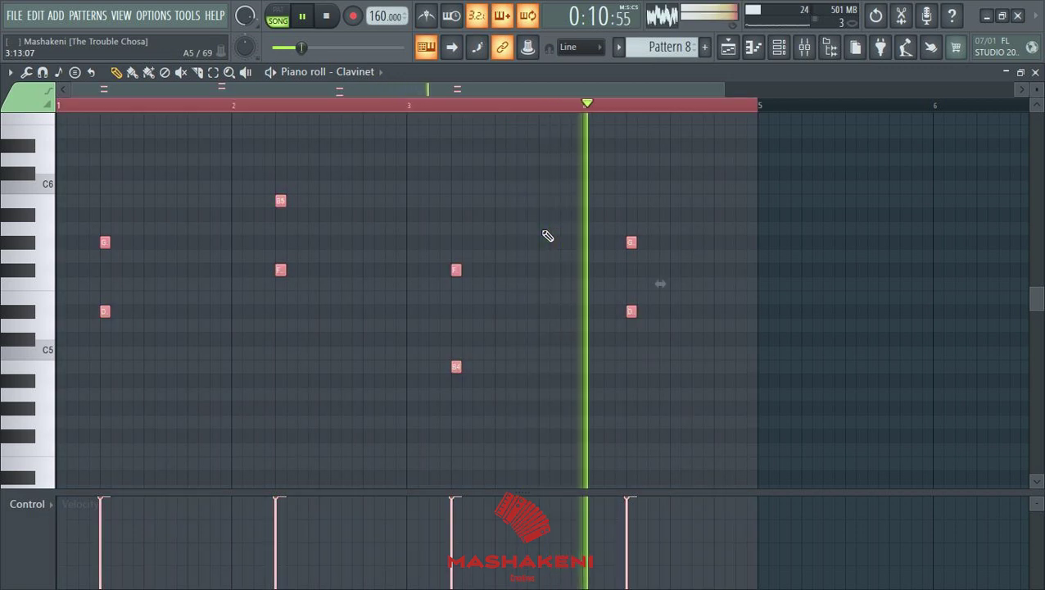
{"action": "left_click", "coordinate": [565, 51]}
{"action": "left_click", "coordinate": [582, 105]}
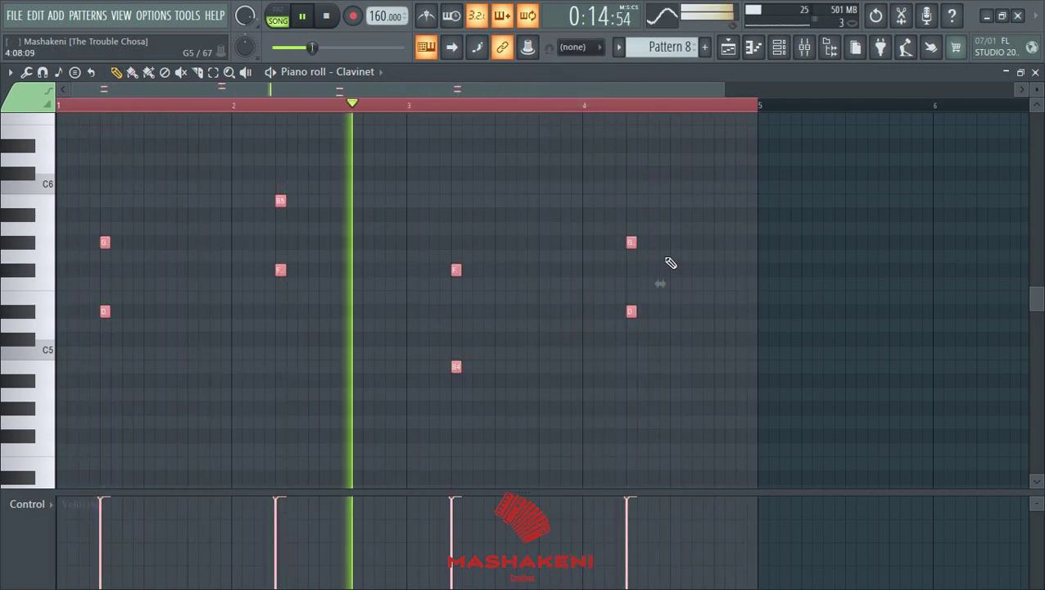
{"action": "left_click_drag", "start_coordinate": [631, 243], "coordinate": [629, 243]}
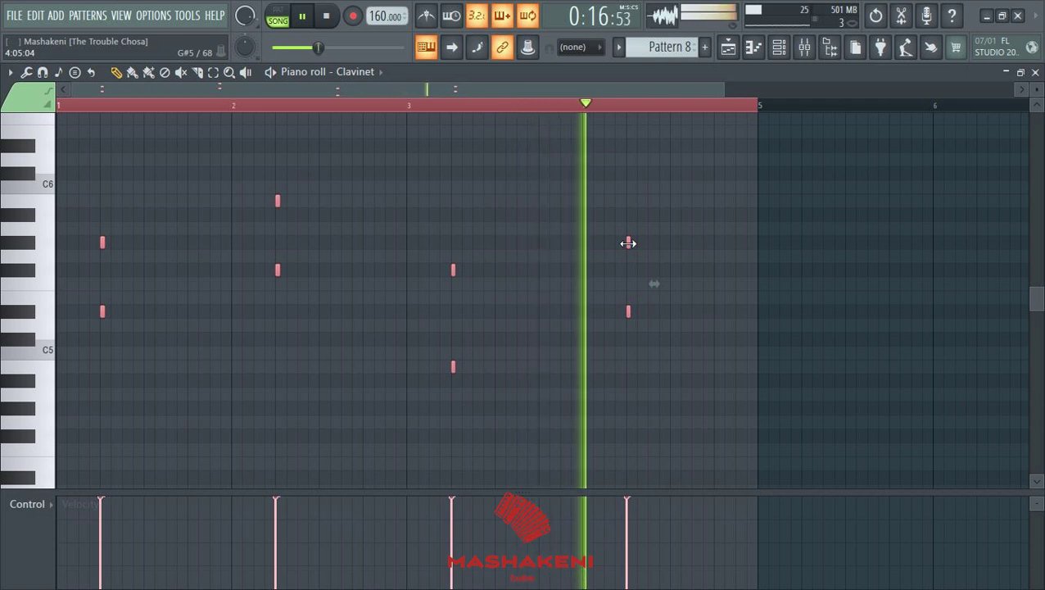
{"action": "left_click", "coordinate": [581, 48]}
{"action": "left_click", "coordinate": [575, 74]}
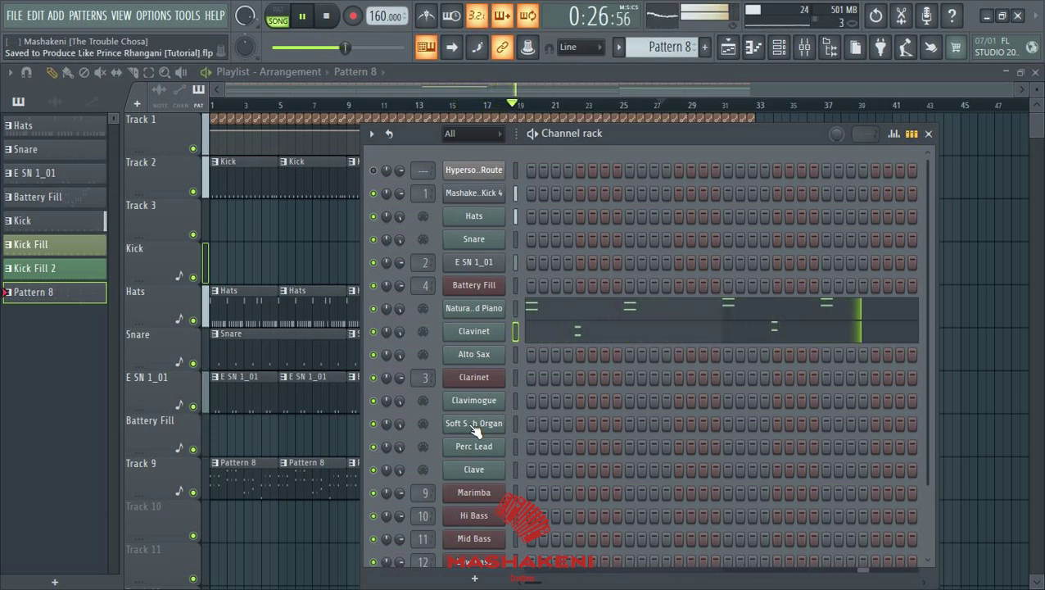
Step: Open the Alto Sax channel's piano roll and place D#5 on beat 3 of bar 3, with a shorter B4 two steps before it
{"action": "right_click", "coordinate": [477, 355]}
{"action": "left_click", "coordinate": [561, 353]}
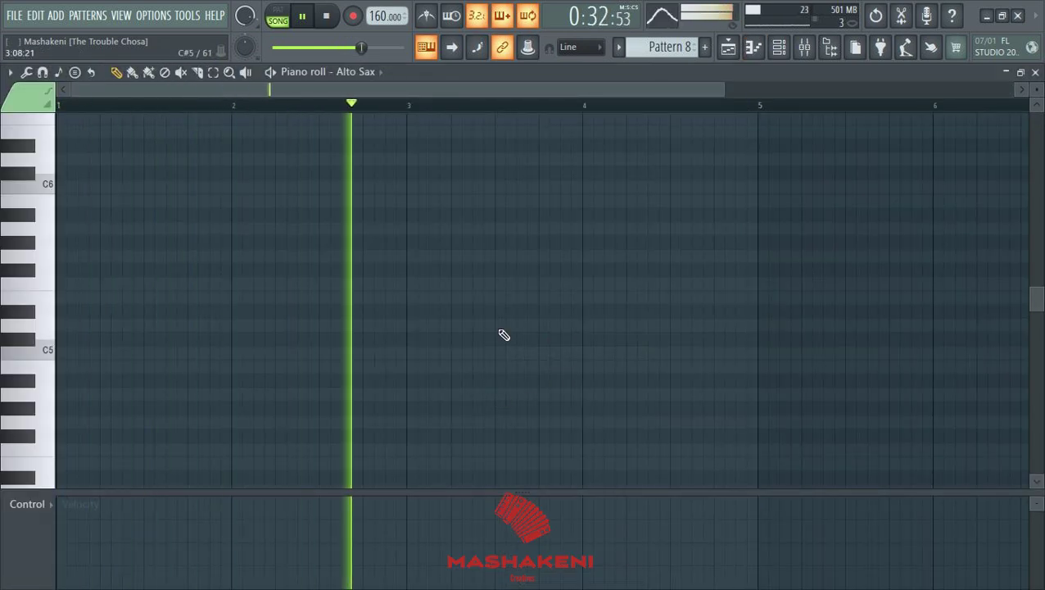
{"action": "left_click", "coordinate": [498, 312]}
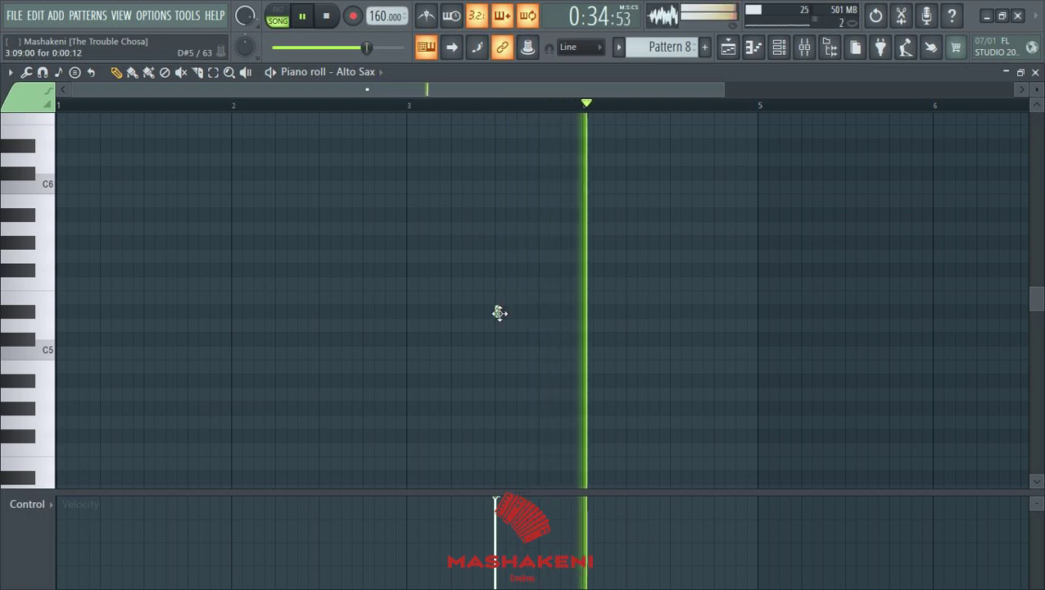
{"action": "left_click_drag", "start_coordinate": [498, 311], "coordinate": [522, 312]}
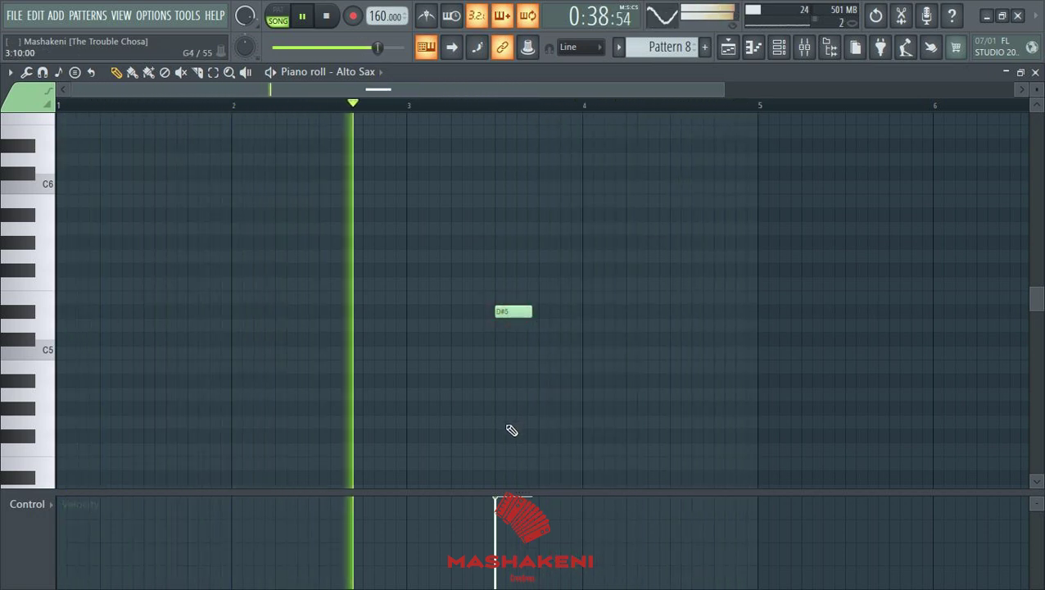
{"action": "left_click", "coordinate": [485, 366]}
{"action": "left_click_drag", "start_coordinate": [509, 370], "coordinate": [490, 369]}
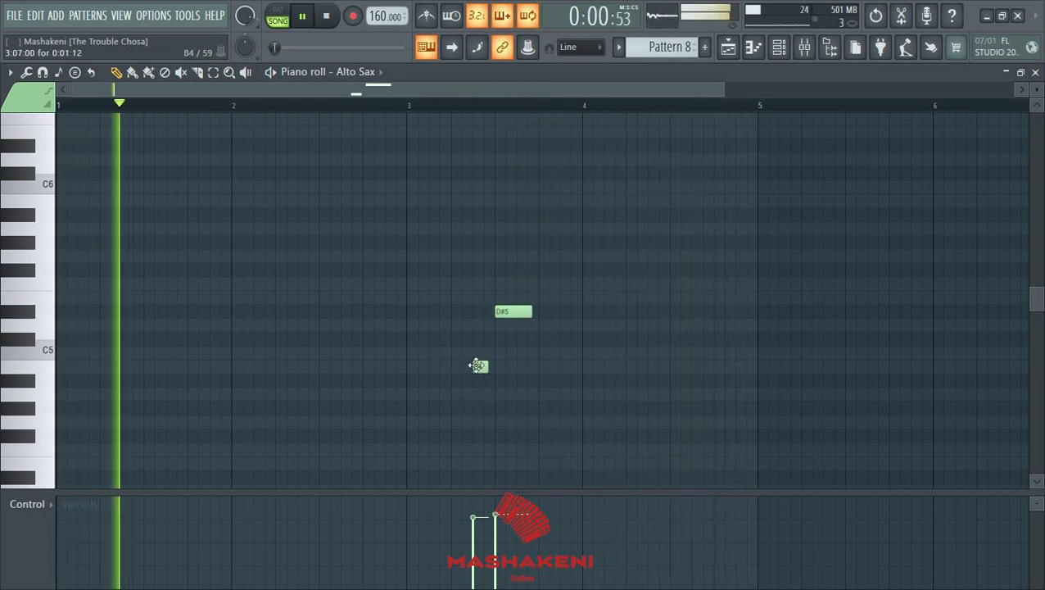
Step: Complete the Alto Sax phrase with F#5 on beat 2 and G#5 on beat 1 of bar 3, and short B5 and A#5 notes ending bar 2
{"action": "left_click", "coordinate": [456, 270]}
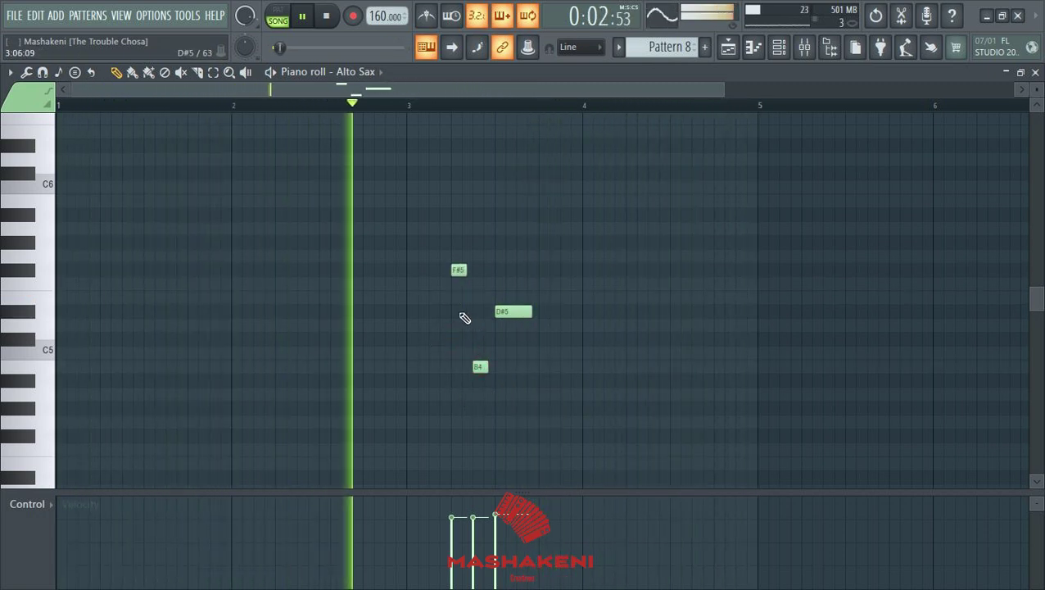
{"action": "left_click", "coordinate": [411, 243]}
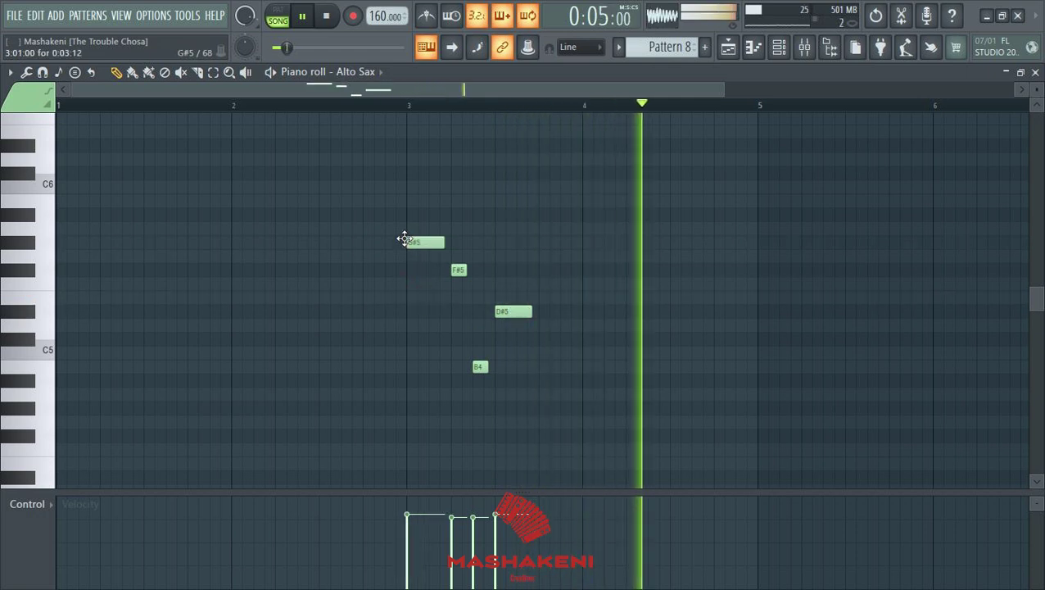
{"action": "left_click", "coordinate": [367, 200]}
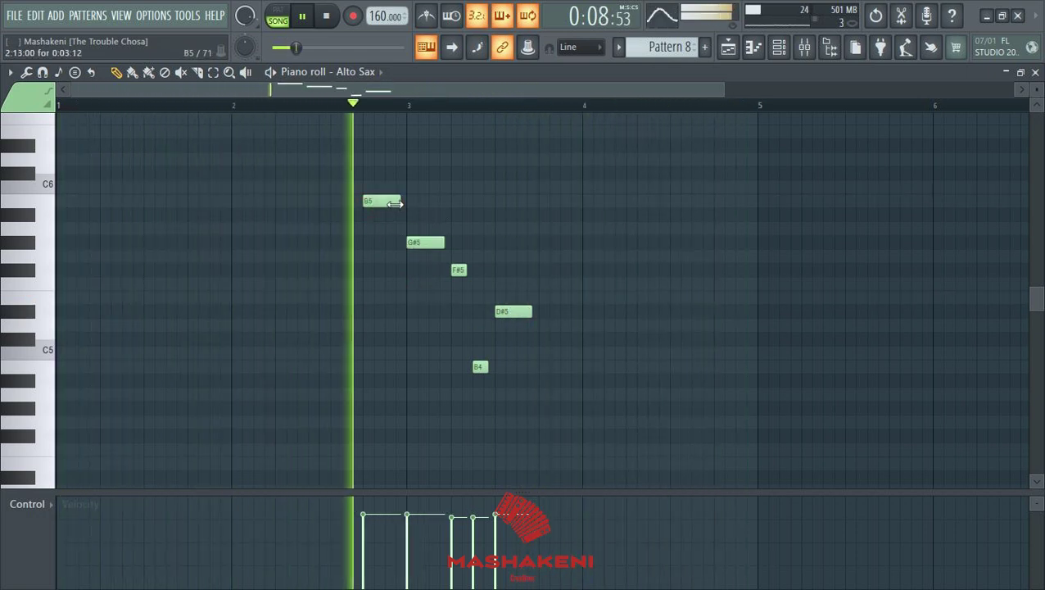
{"action": "left_click_drag", "start_coordinate": [395, 203], "coordinate": [381, 203]}
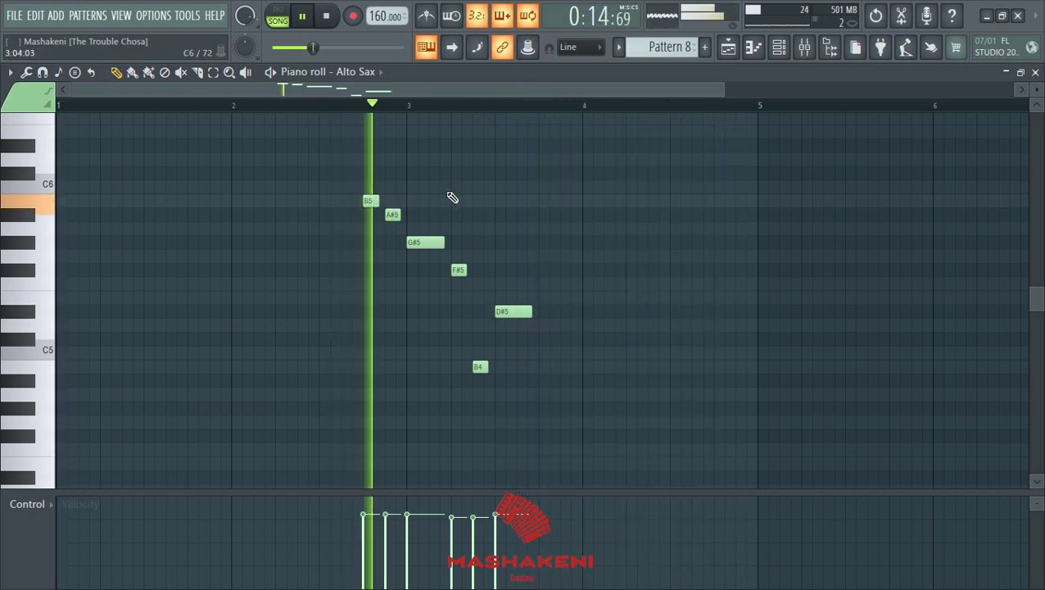
{"action": "left_click", "coordinate": [393, 215]}
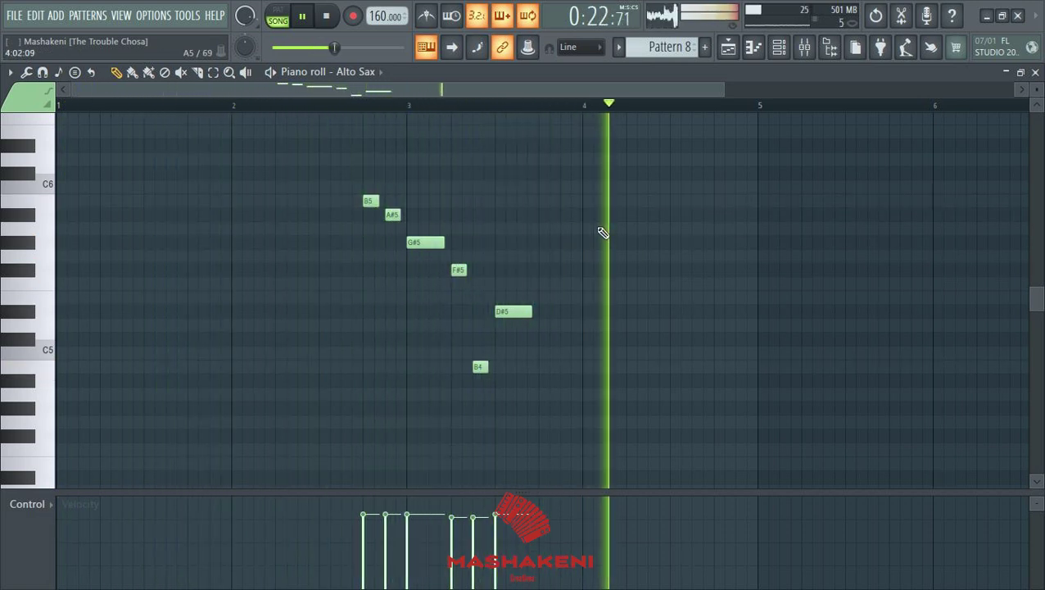
Step: Try the Alto Sax phrase one octave lower and return it to its original octave
{"action": "key", "text": "ctrl+Down"}
{"action": "scroll", "coordinate": [603, 234], "scroll_direction": "down", "scroll_amount": 1}
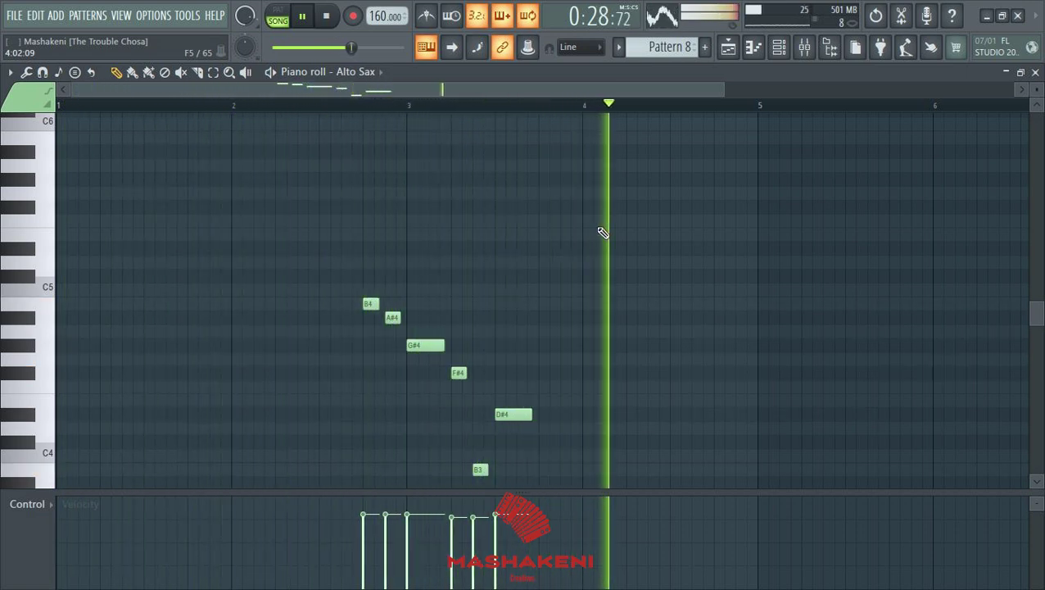
{"action": "key", "text": "ctrl+Up"}
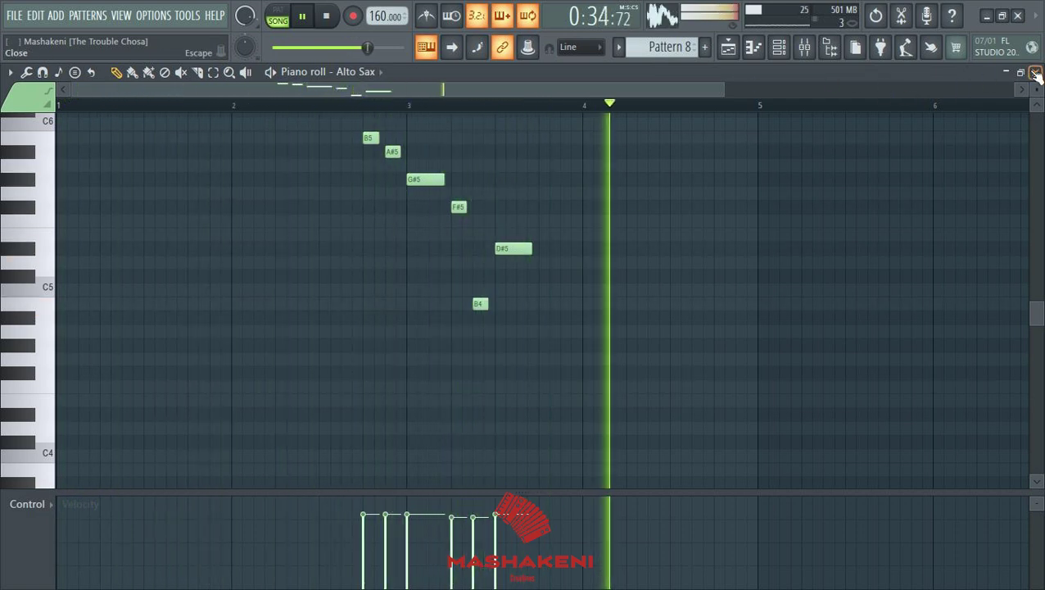
Step: Close the piano roll and copy the Alto Sax notes to the Clarinet channel
{"action": "key", "text": "F7"}
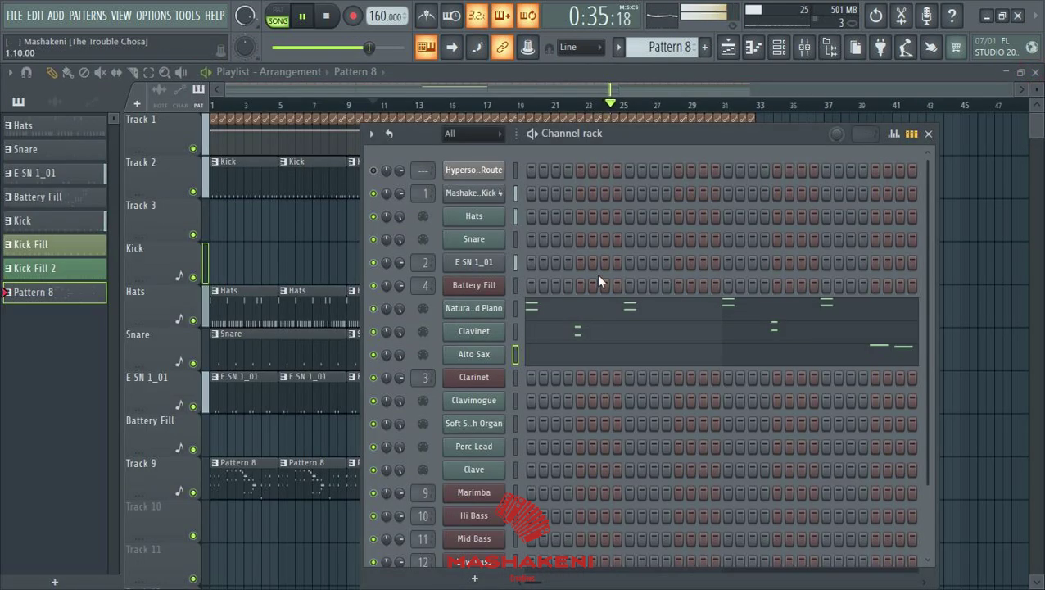
{"action": "right_click", "coordinate": [477, 356]}
{"action": "left_click", "coordinate": [671, 369]}
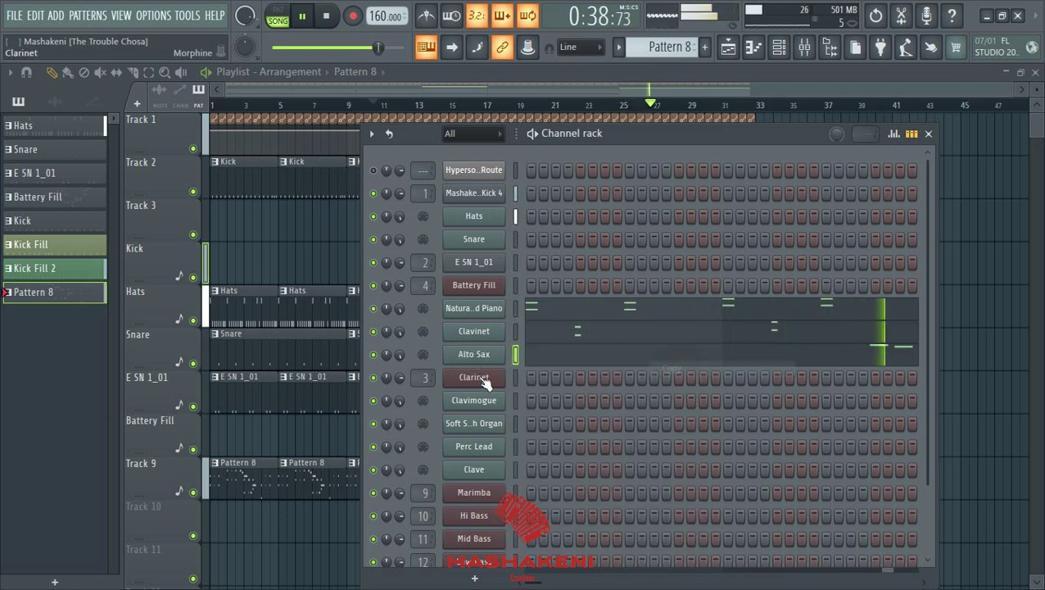
{"action": "right_click", "coordinate": [490, 381]}
{"action": "left_click", "coordinate": [670, 402]}
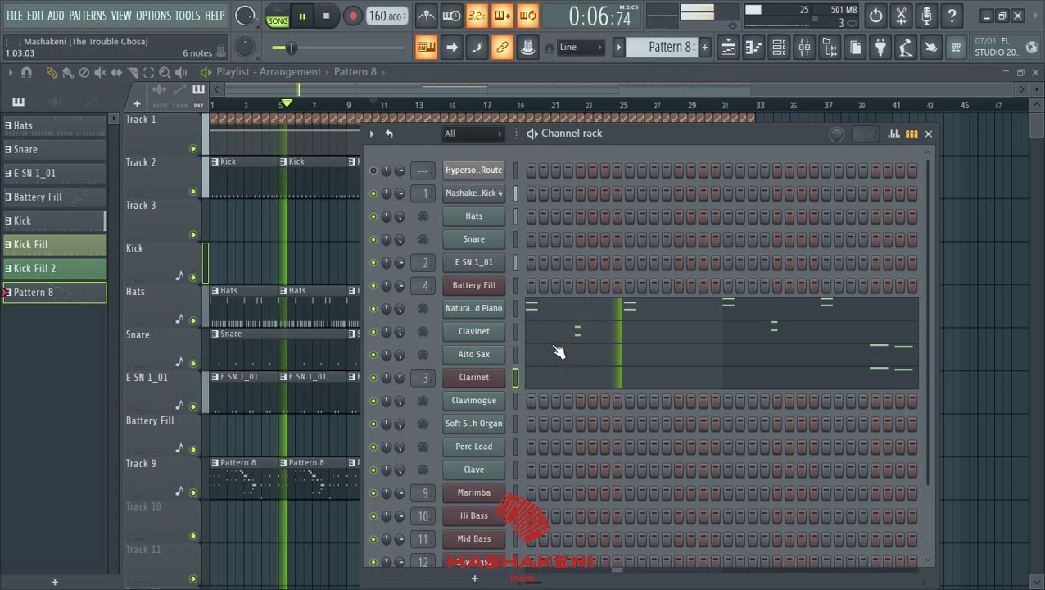
Step: Open the Clavimogue channel's piano roll and place F#5 and B4, each about 4.5 steps long, at the start of bar 2
{"action": "right_click", "coordinate": [475, 401]}
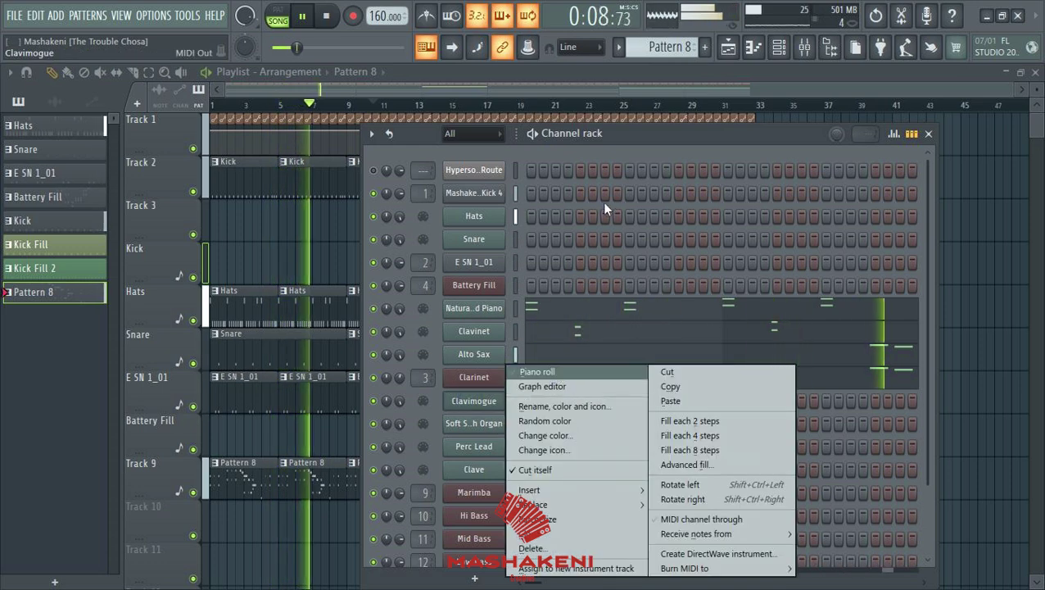
{"action": "left_click_drag", "start_coordinate": [644, 141], "coordinate": [499, 114]}
{"action": "right_click", "coordinate": [350, 376]}
{"action": "left_click", "coordinate": [408, 364]}
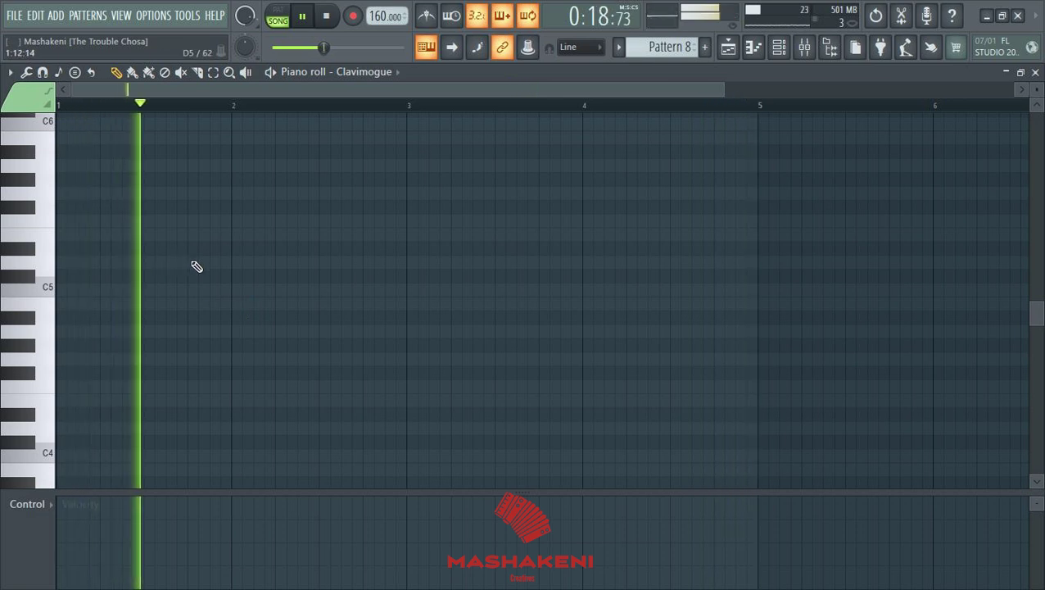
{"action": "left_click", "coordinate": [238, 208]}
{"action": "left_click_drag", "start_coordinate": [246, 211], "coordinate": [279, 211]}
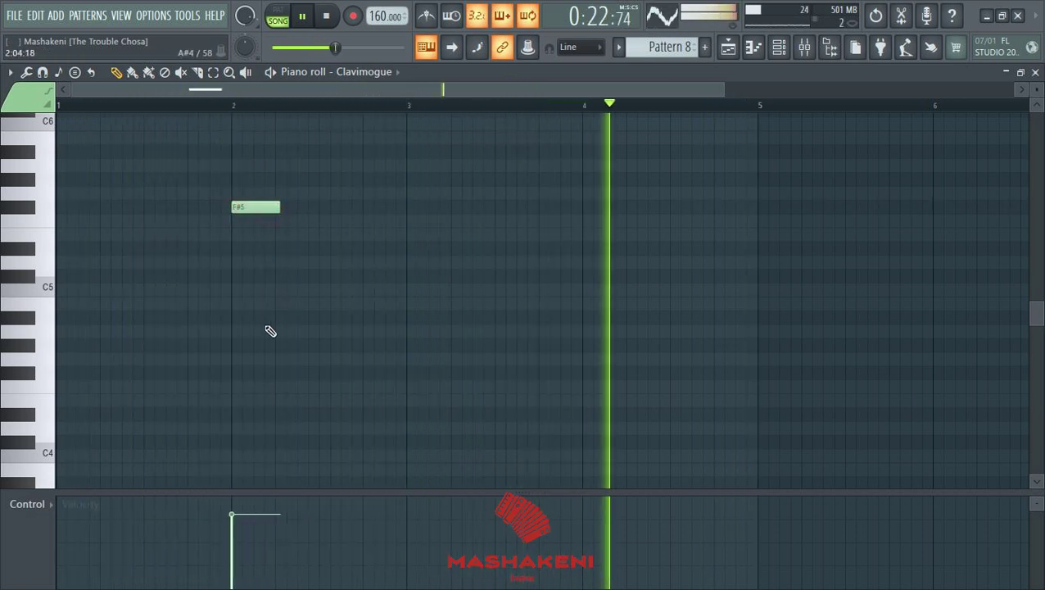
{"action": "left_click", "coordinate": [241, 303]}
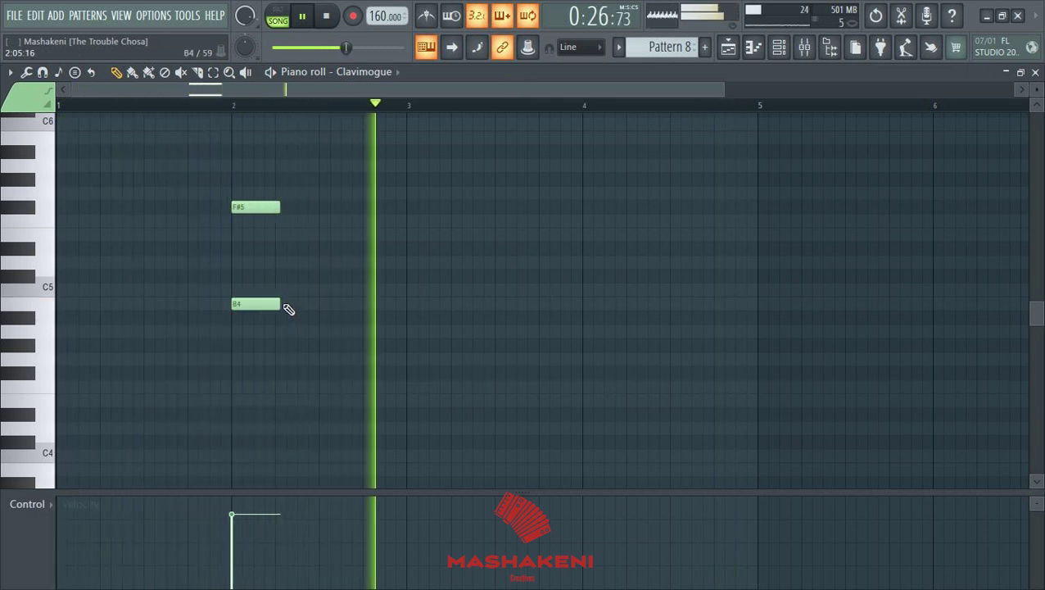
Step: Add a shorter B4 after the first Clavimogue chord and a B4 and F#5 pair on beat 3 of bar 2
{"action": "left_click", "coordinate": [292, 304]}
{"action": "left_click_drag", "start_coordinate": [331, 305], "coordinate": [312, 305]}
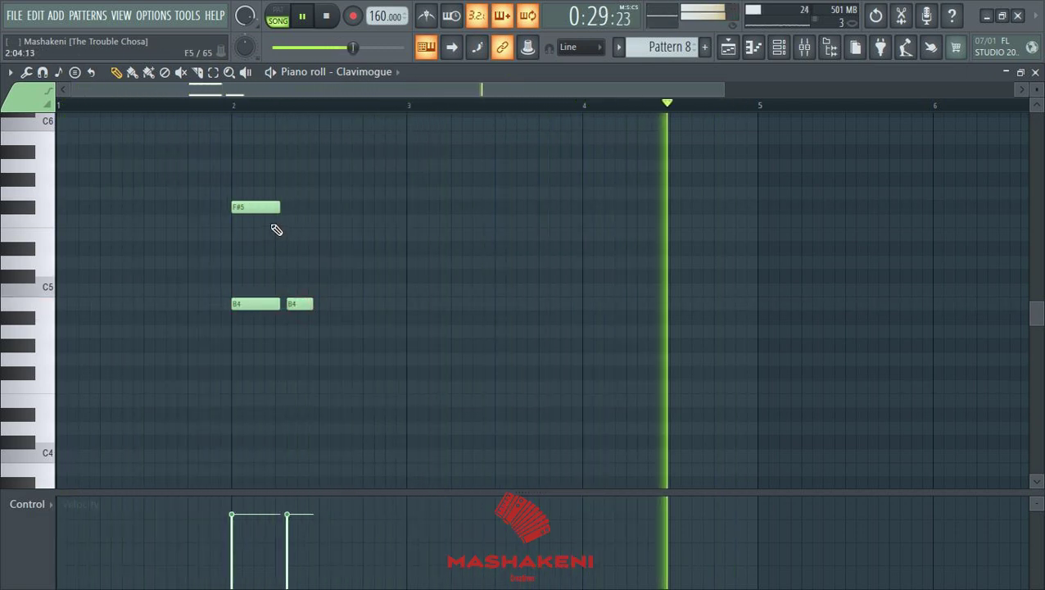
{"action": "left_click", "coordinate": [323, 304]}
{"action": "left_click", "coordinate": [320, 220]}
{"action": "left_click_drag", "start_coordinate": [315, 213], "coordinate": [317, 200]}
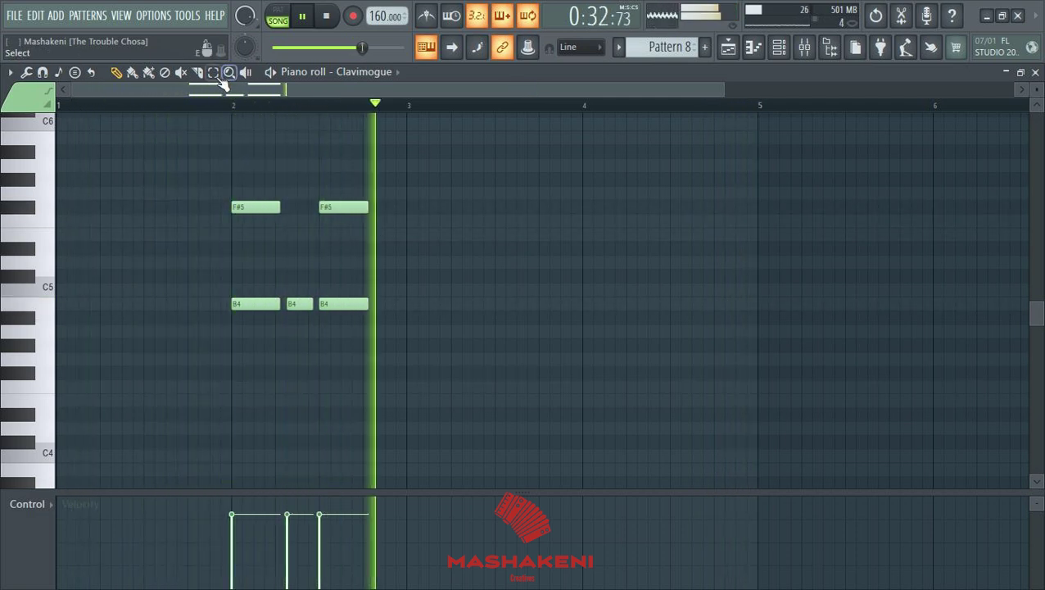
Step: Duplicate all Clavimogue notes into bars 3 and 4 and raise the copy two semitones to G#5 and C#5
{"action": "key", "text": "ctrl+a"}
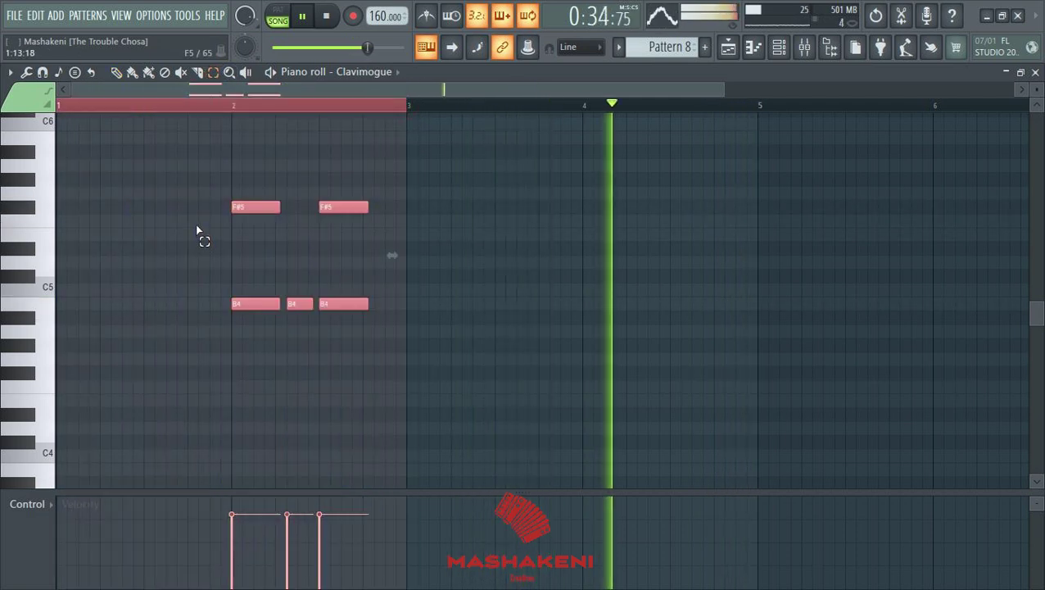
{"action": "key", "text": "ctrl+b"}
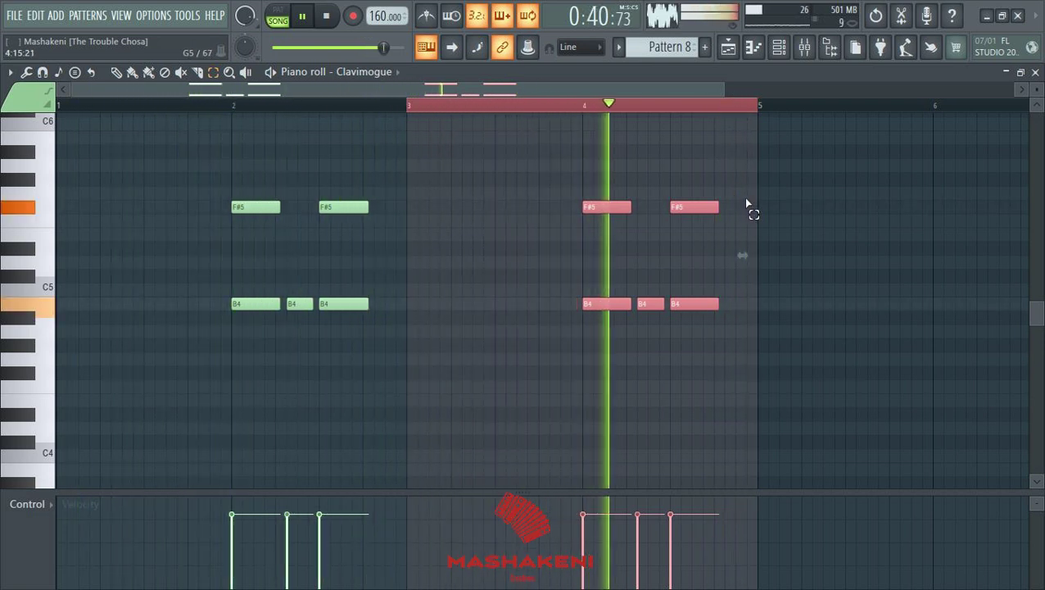
{"action": "left_click_drag", "start_coordinate": [743, 207], "coordinate": [563, 358]}
{"action": "key", "text": "shift+Up"}
{"action": "key", "text": "shift+Up"}
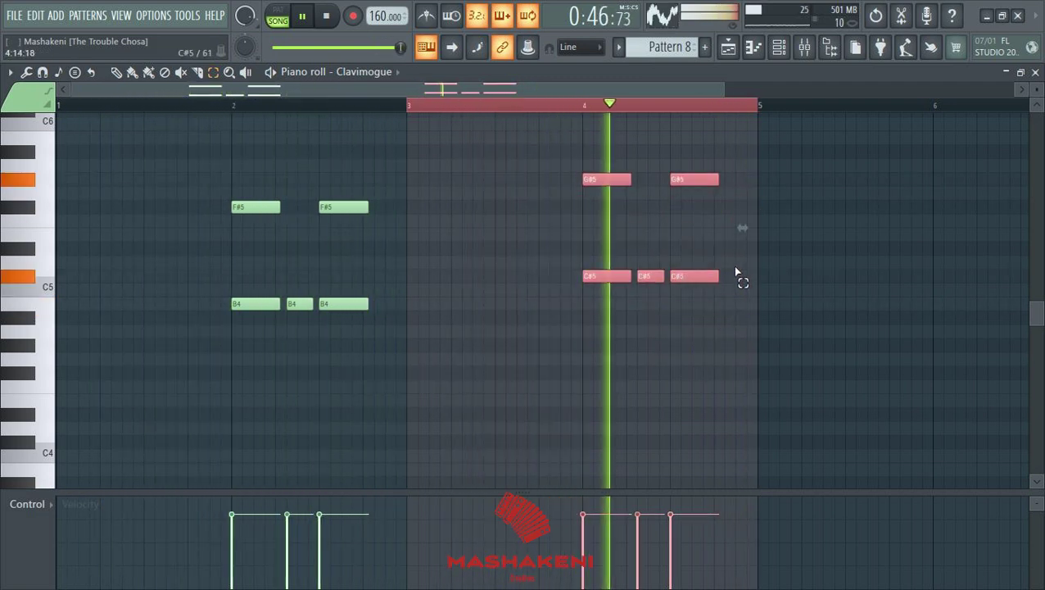
Step: Raise the three lower Clavimogue notes in bar 4 to D#5
{"action": "left_click_drag", "start_coordinate": [739, 280], "coordinate": [544, 334]}
{"action": "key", "text": "shift+Up"}
{"action": "key", "text": "shift+Up"}
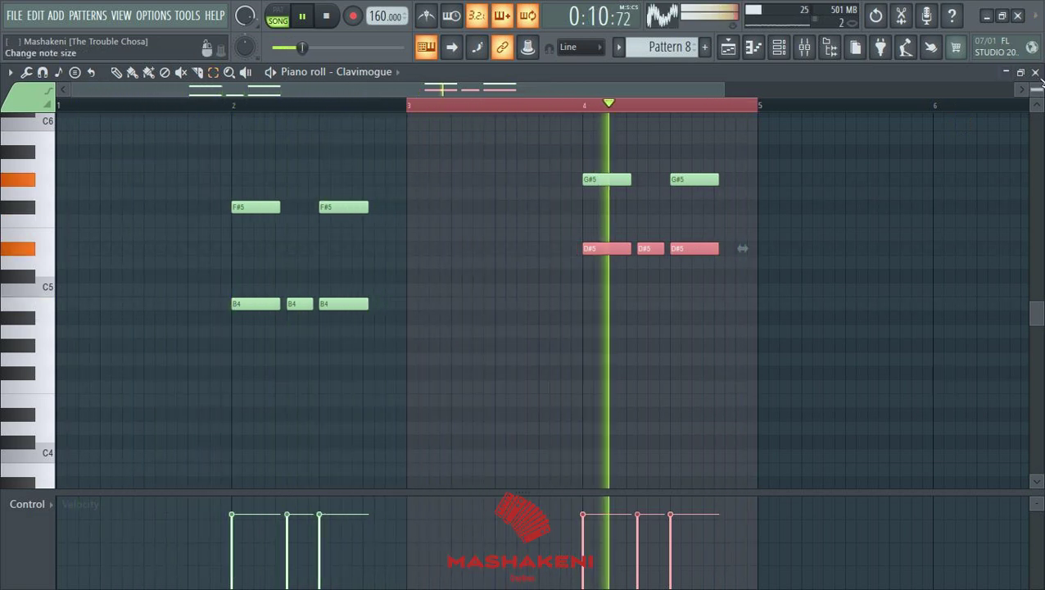
Step: Close the piano roll and copy the Clavimogue notes to the Soft Swoosh Organ channel
{"action": "key", "text": "Escape"}
{"action": "right_click", "coordinate": [352, 379]}
{"action": "left_click", "coordinate": [525, 388]}
{"action": "right_click", "coordinate": [366, 398]}
{"action": "left_click", "coordinate": [519, 401]}
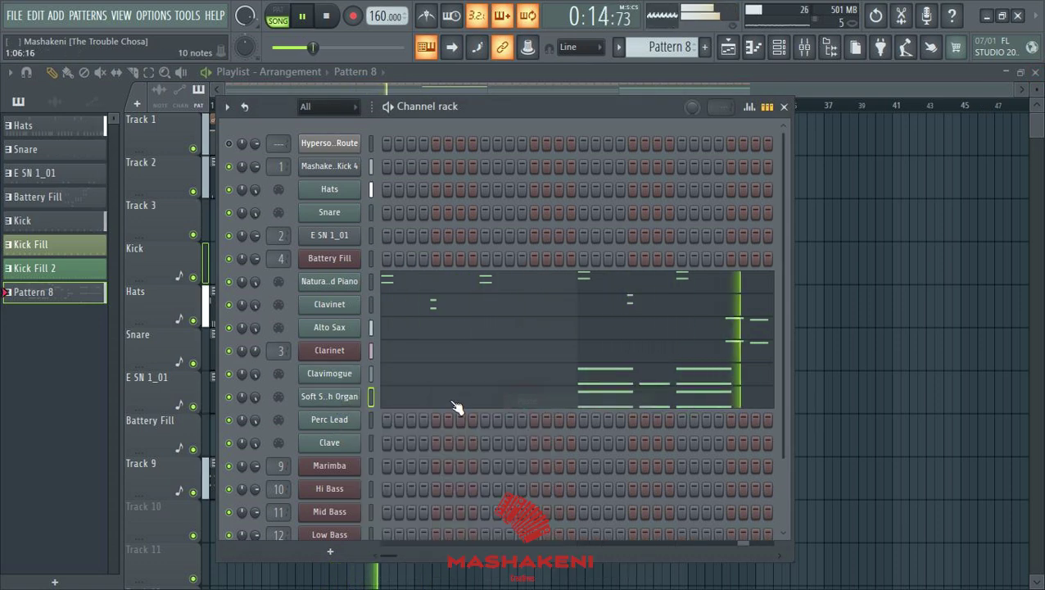
Step: Lower the Soft Swoosh Organ notes in bar 4 by one octave to G#4 and D#4, and close its piano roll
{"action": "left_click", "coordinate": [455, 405]}
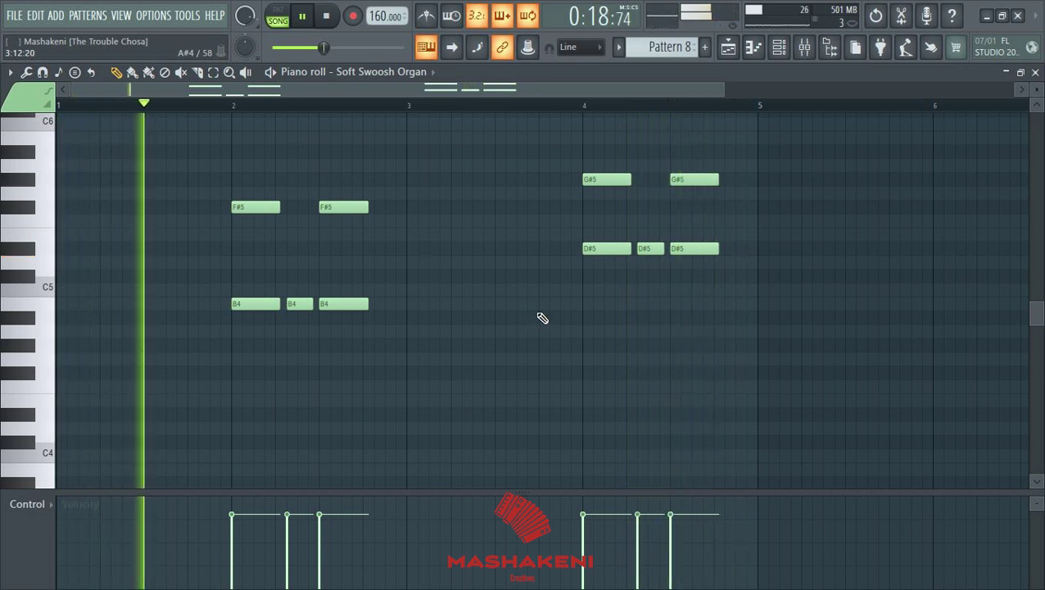
{"action": "left_click", "coordinate": [551, 277]}
{"action": "right_click", "coordinate": [573, 276]}
{"action": "left_click", "coordinate": [213, 71]}
{"action": "left_click_drag", "start_coordinate": [739, 180], "coordinate": [528, 304]}
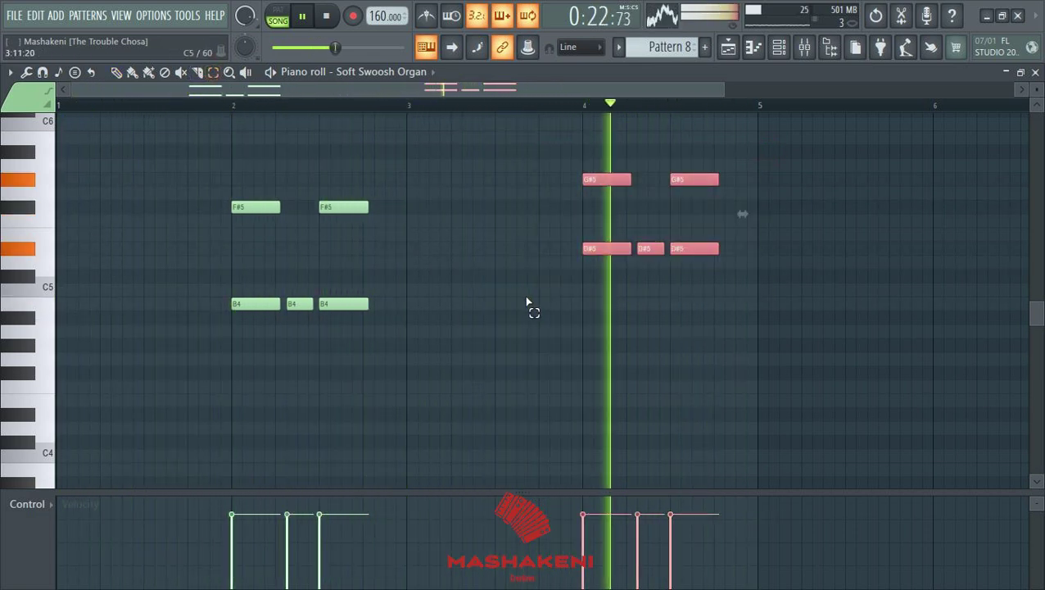
{"action": "key", "text": "ctrl+Down"}
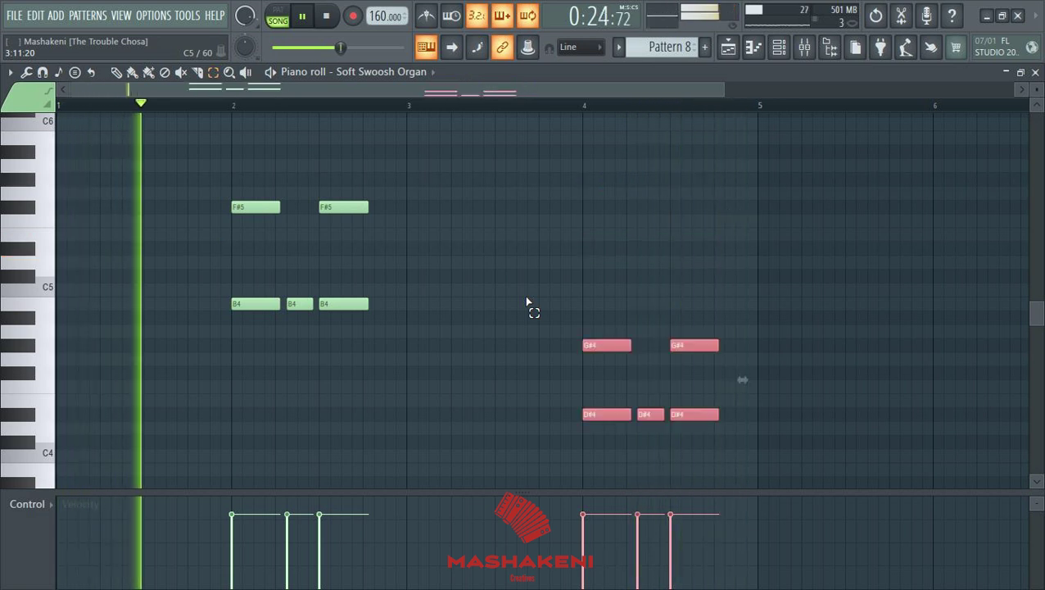
{"action": "left_click", "coordinate": [118, 73]}
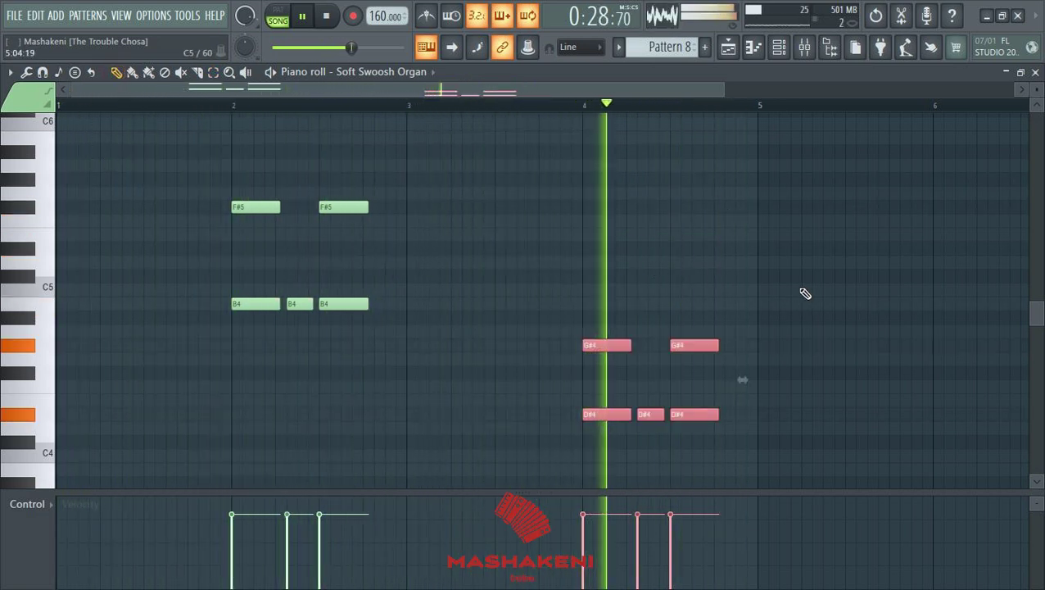
{"action": "left_click", "coordinate": [1035, 72]}
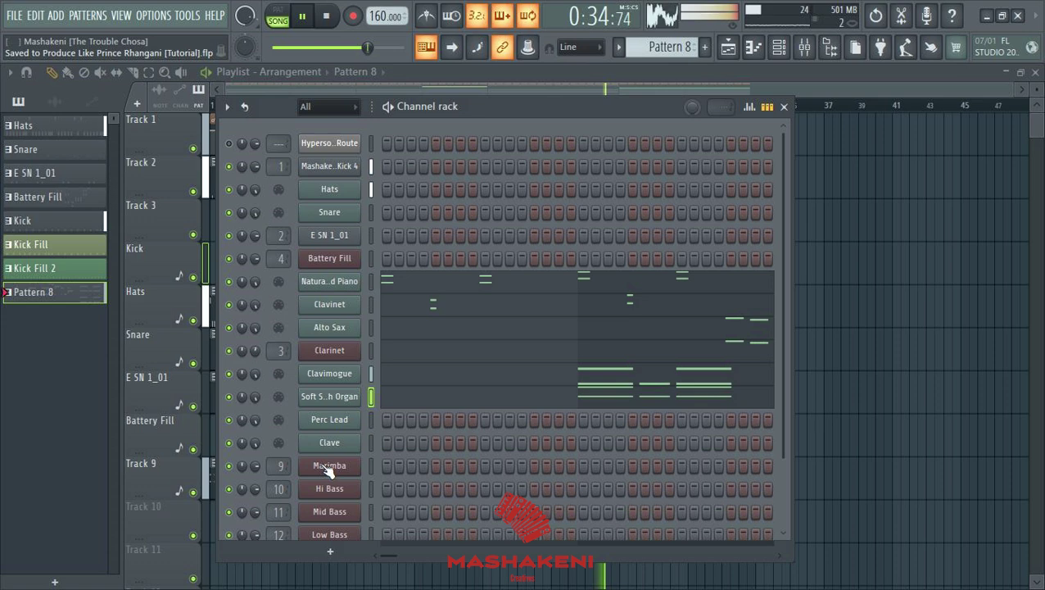
Step: Show the mixer and lower the Clavimogue track's volume to about 4.3 dB
{"action": "left_click", "coordinate": [811, 51]}
{"action": "scroll", "coordinate": [659, 227], "scroll_direction": "down", "scroll_amount": 10}
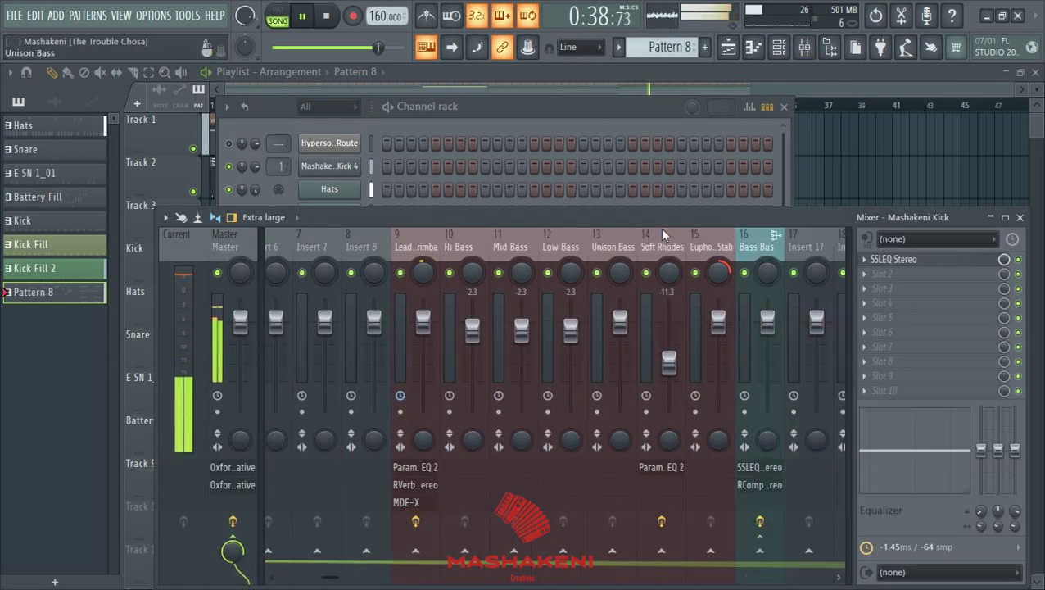
{"action": "scroll", "coordinate": [573, 243], "scroll_direction": "up", "scroll_amount": 5}
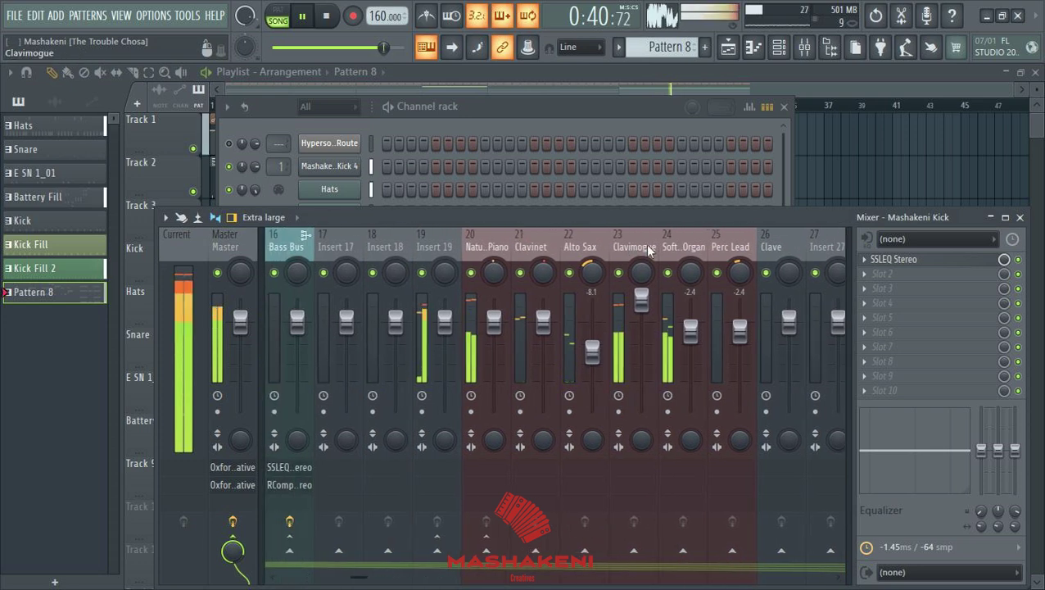
{"action": "left_click", "coordinate": [631, 244]}
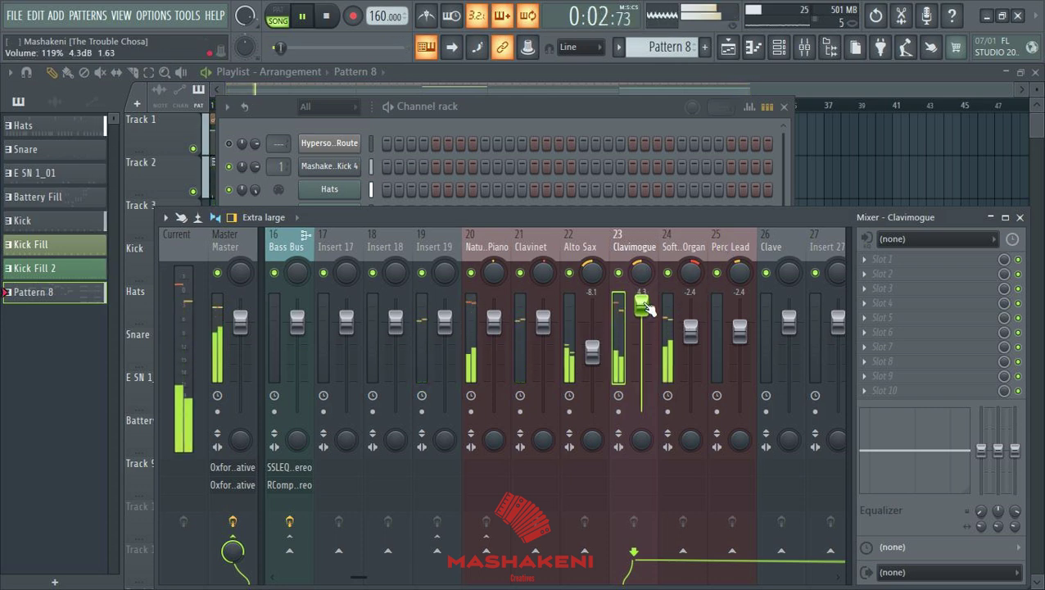
Step: Open the Perc Lead channel's piano roll and audition the D#5 and D#6 keys
{"action": "left_click", "coordinate": [682, 130]}
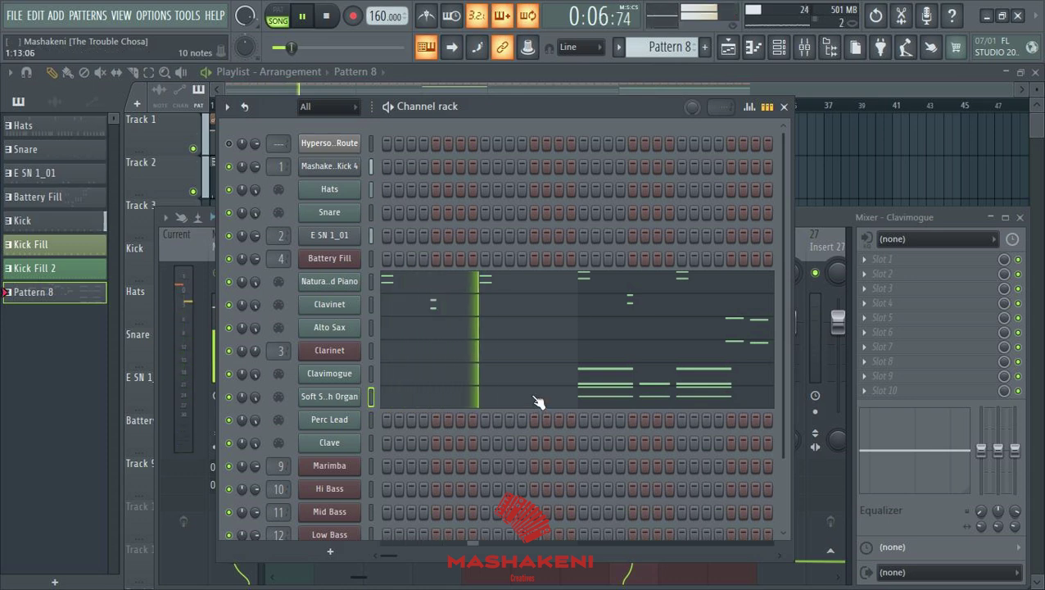
{"action": "right_click", "coordinate": [341, 421]}
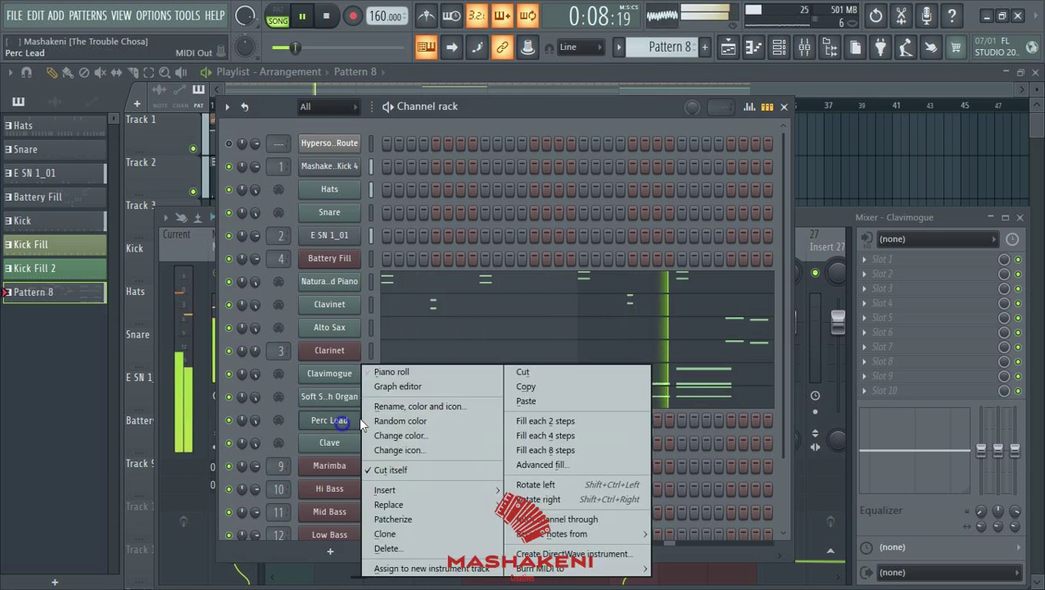
{"action": "left_click", "coordinate": [392, 372]}
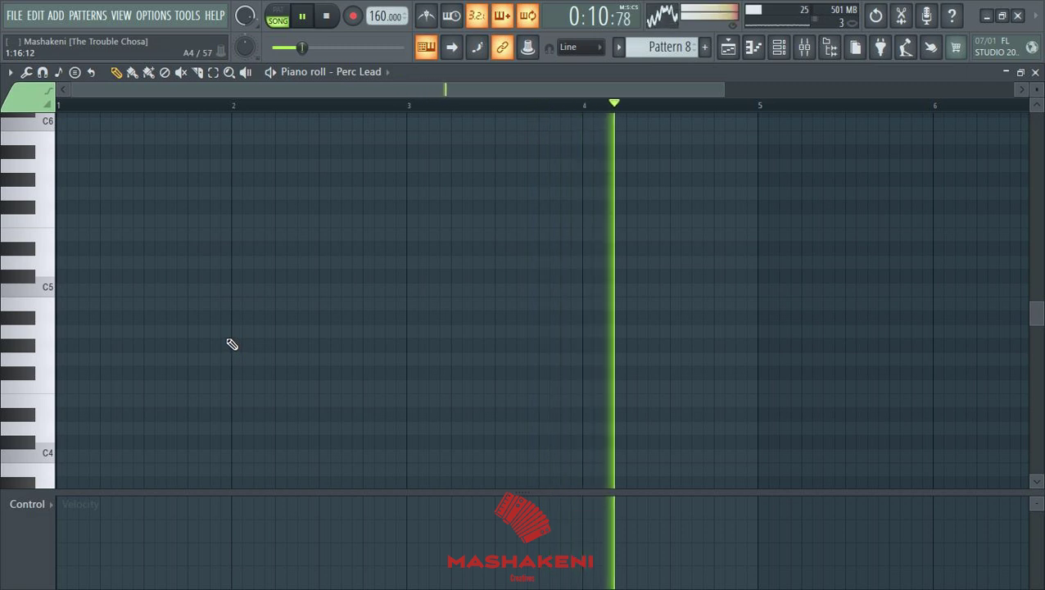
{"action": "scroll", "coordinate": [143, 320], "scroll_direction": "up", "scroll_amount": 3}
{"action": "scroll", "coordinate": [42, 292], "scroll_direction": "up", "scroll_amount": 1}
{"action": "left_click", "coordinate": [19, 250]}
{"action": "left_click", "coordinate": [27, 401]}
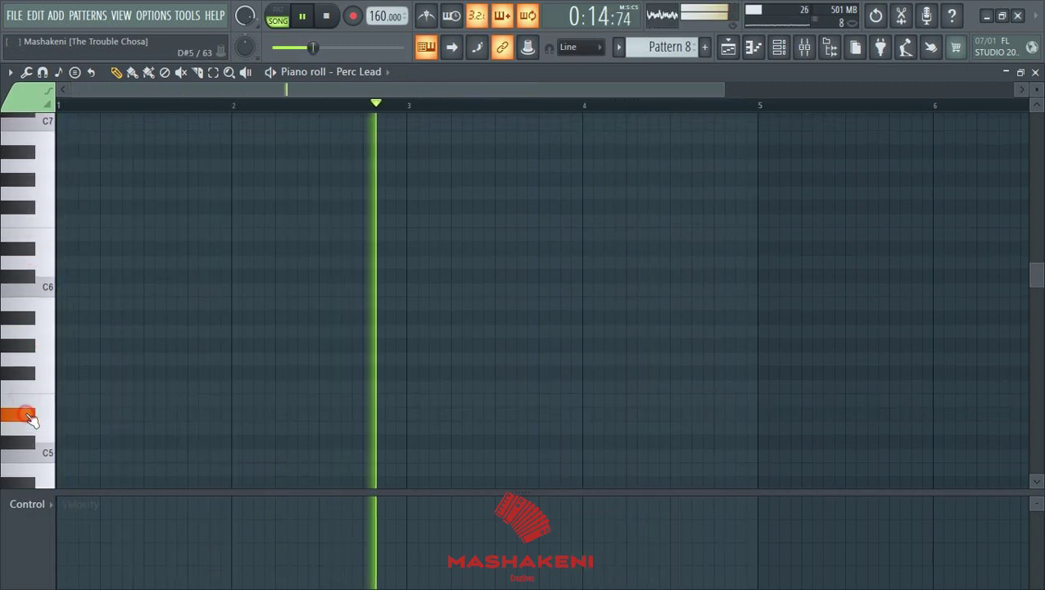
{"action": "left_click", "coordinate": [25, 247]}
Step: Add a shortened D#6 note at step 7 of bar 1 and a matching B5 note at step 7 of bar 3
{"action": "left_click", "coordinate": [124, 248]}
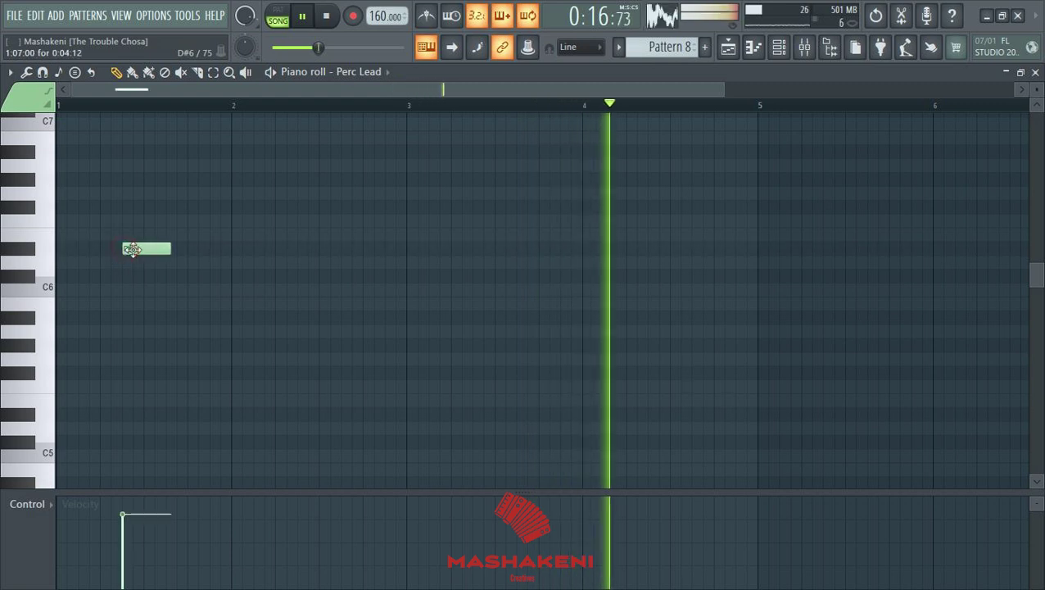
{"action": "left_click_drag", "start_coordinate": [172, 248], "coordinate": [151, 249]}
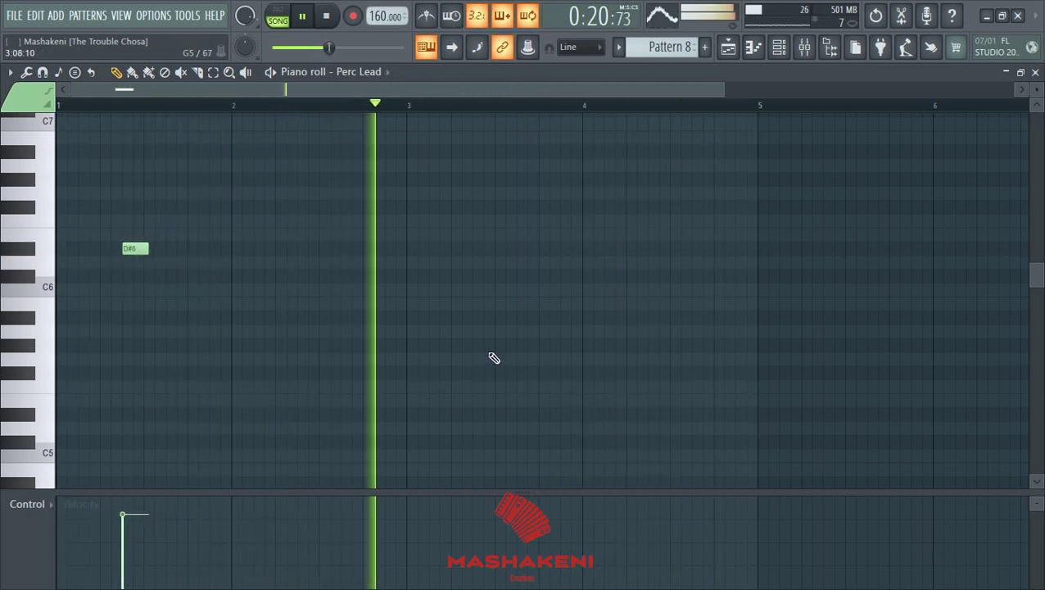
{"action": "left_click", "coordinate": [476, 304]}
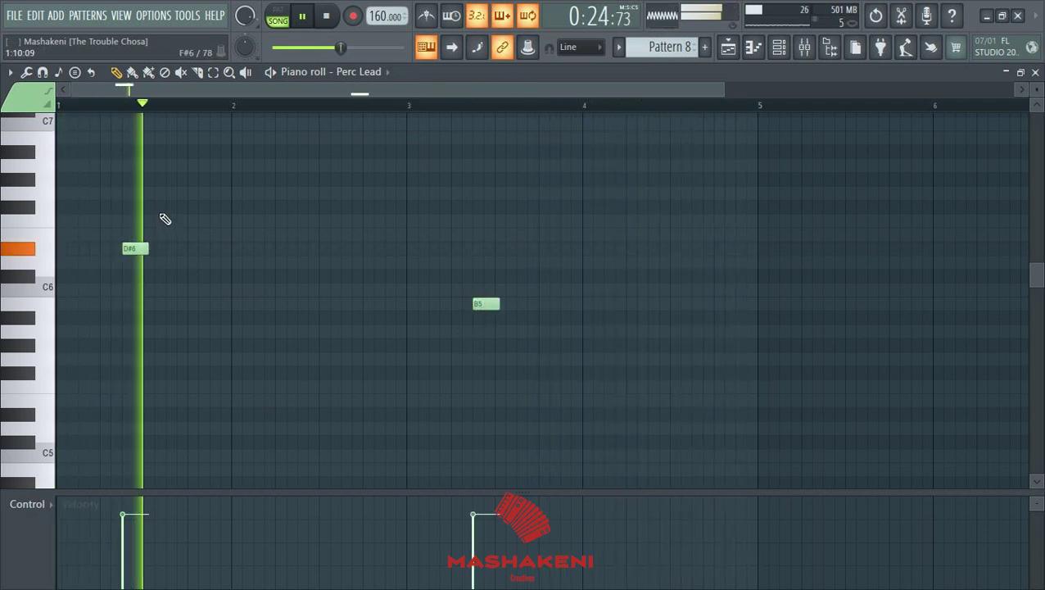
Step: Add short G#6 and F#6 notes at step 9 of bars 1 and 3 respectively, and close the piano roll
{"action": "left_click", "coordinate": [157, 179]}
{"action": "left_click_drag", "start_coordinate": [168, 179], "coordinate": [148, 179]}
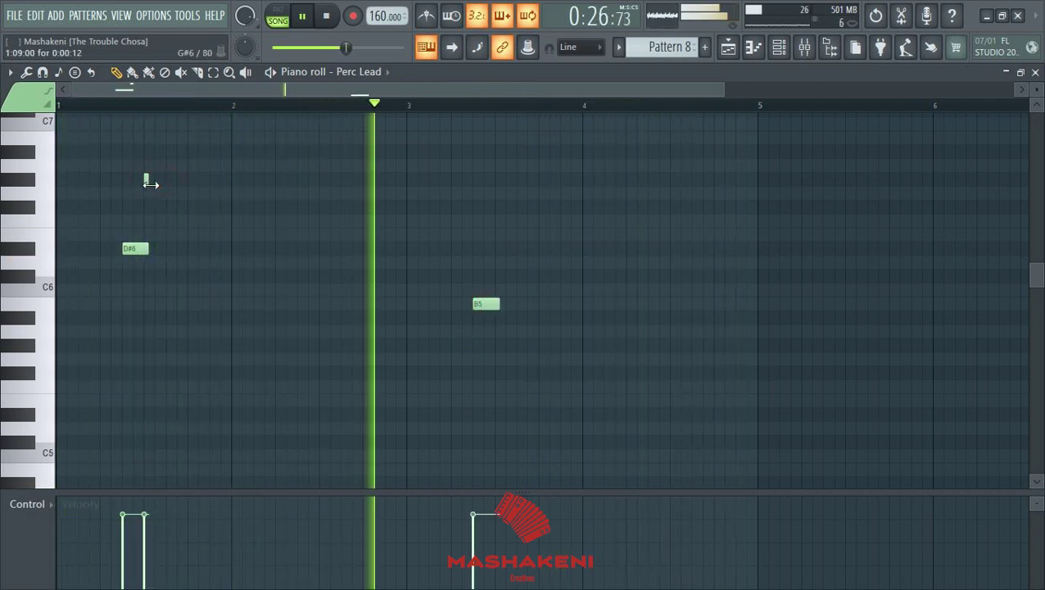
{"action": "left_click", "coordinate": [498, 207]}
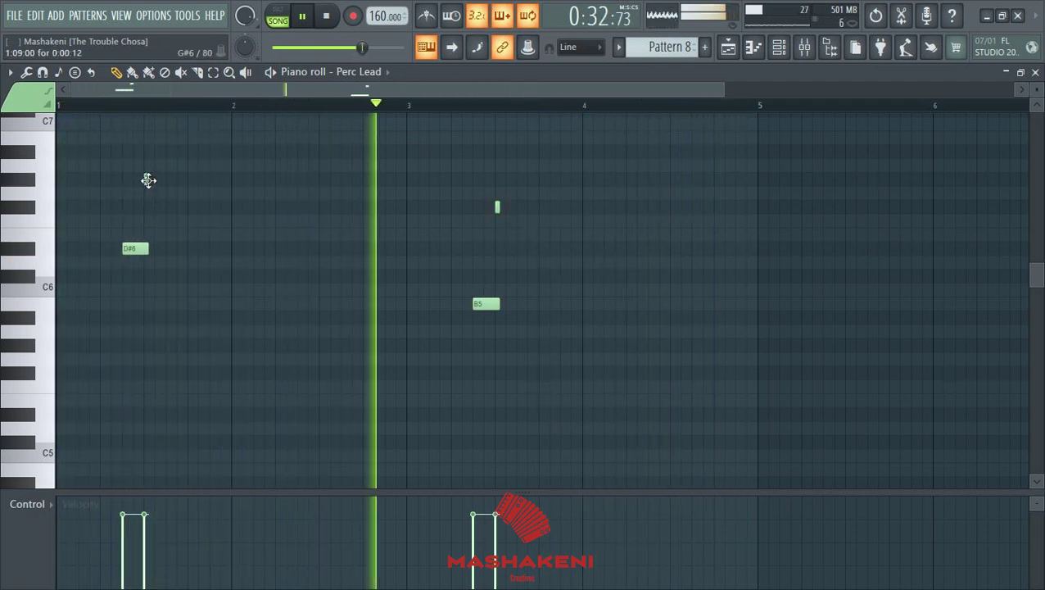
{"action": "left_click_drag", "start_coordinate": [146, 180], "coordinate": [160, 180]}
{"action": "left_click_drag", "start_coordinate": [498, 207], "coordinate": [509, 206]}
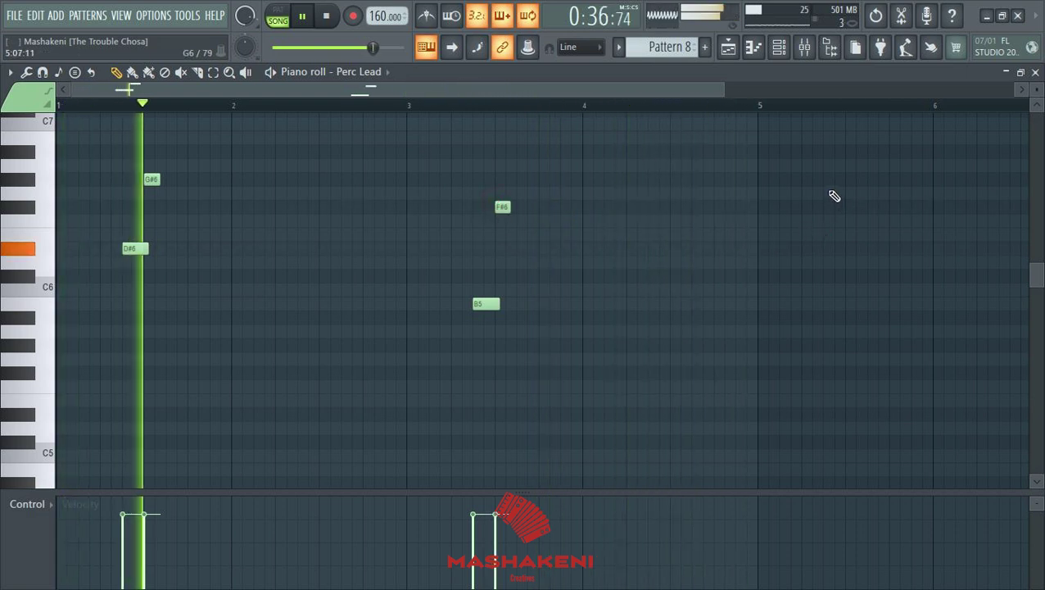
{"action": "left_click", "coordinate": [1035, 73]}
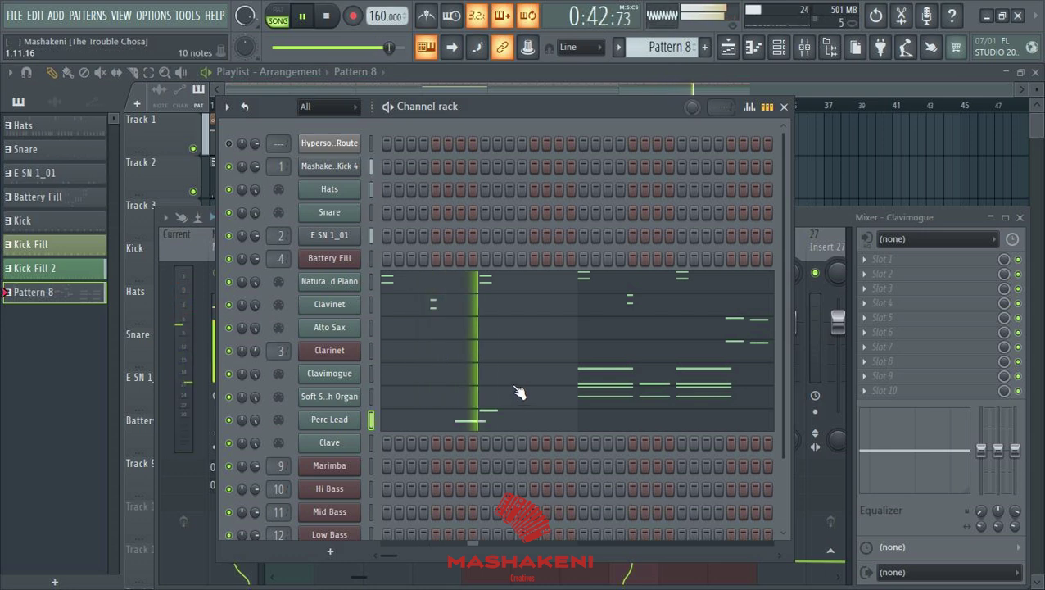
Step: Bring the mixer forward and select the Perc Lead track
{"action": "left_click", "coordinate": [836, 232]}
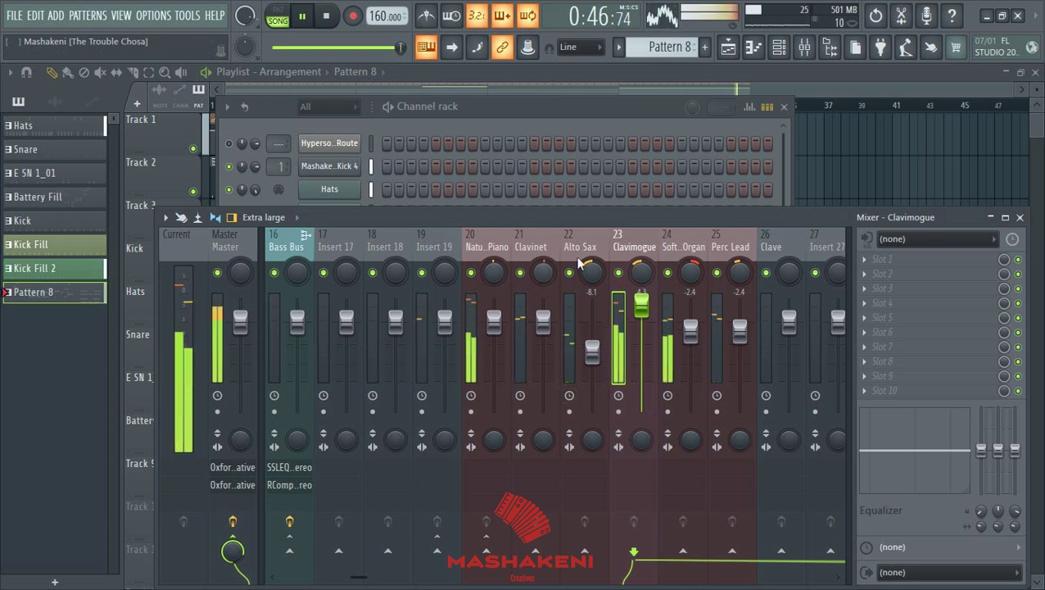
{"action": "scroll", "coordinate": [676, 245], "scroll_direction": "down", "scroll_amount": 3}
{"action": "scroll", "coordinate": [430, 254], "scroll_direction": "up", "scroll_amount": 3}
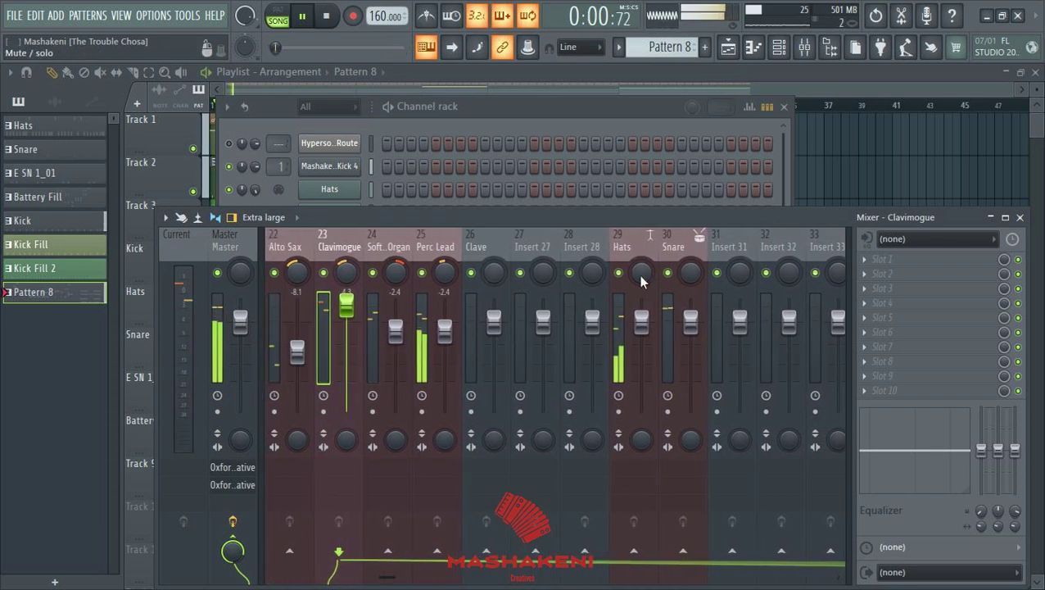
{"action": "left_click", "coordinate": [436, 250]}
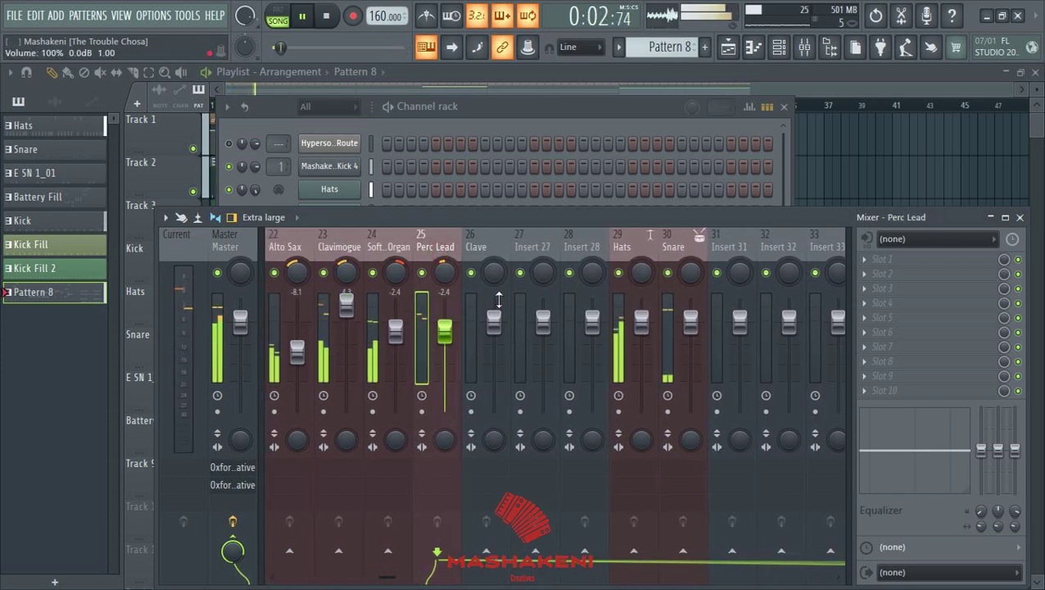
Step: Search the full effect plugin list for "cho" and load TAL-Chorus-LX into slot 1 of the Perc Lead track
{"action": "left_click", "coordinate": [867, 261]}
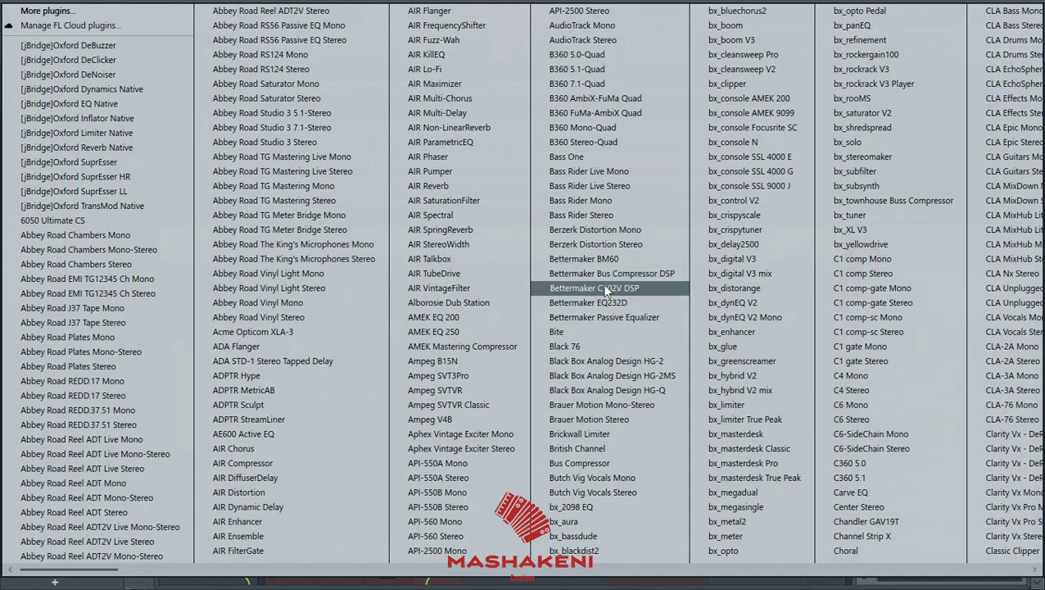
{"action": "scroll", "coordinate": [643, 281], "scroll_direction": "right", "scroll_amount": 3}
{"action": "scroll", "coordinate": [644, 281], "scroll_direction": "right", "scroll_amount": 6}
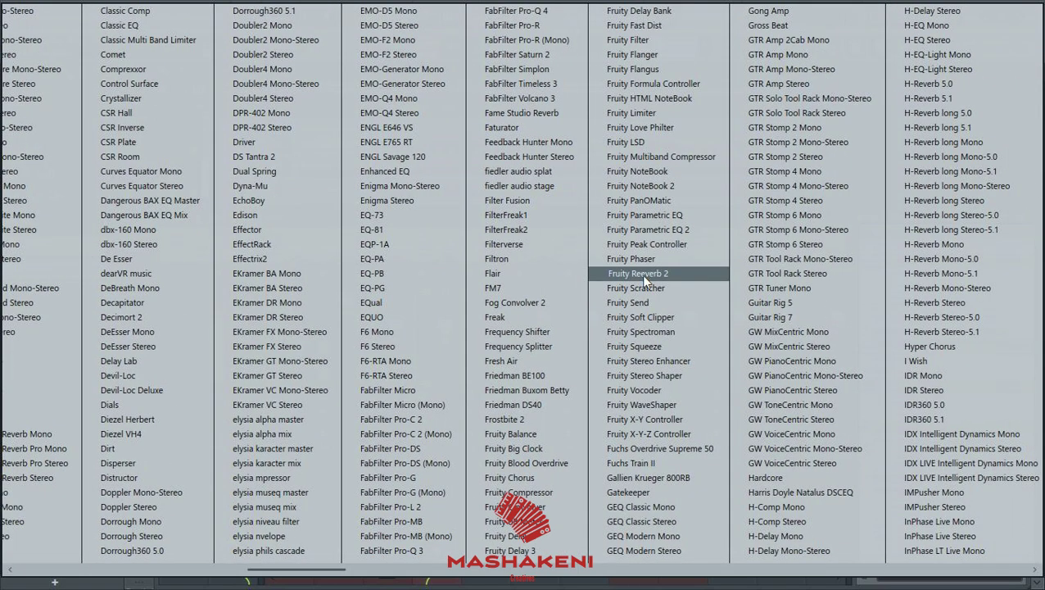
{"action": "scroll", "coordinate": [359, 256], "scroll_direction": "right", "scroll_amount": 8}
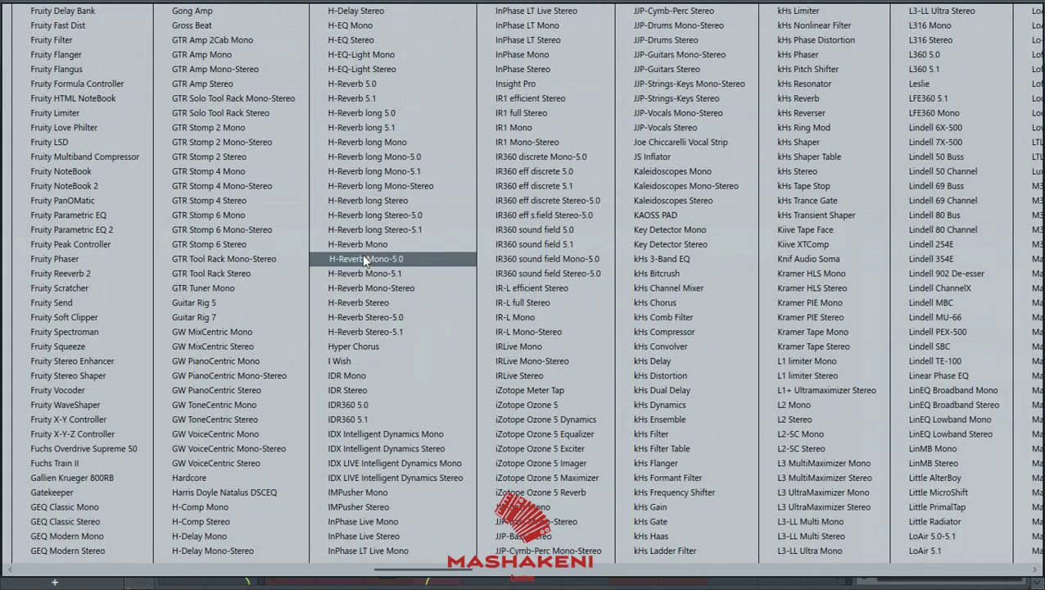
{"action": "scroll", "coordinate": [367, 257], "scroll_direction": "right", "scroll_amount": 10}
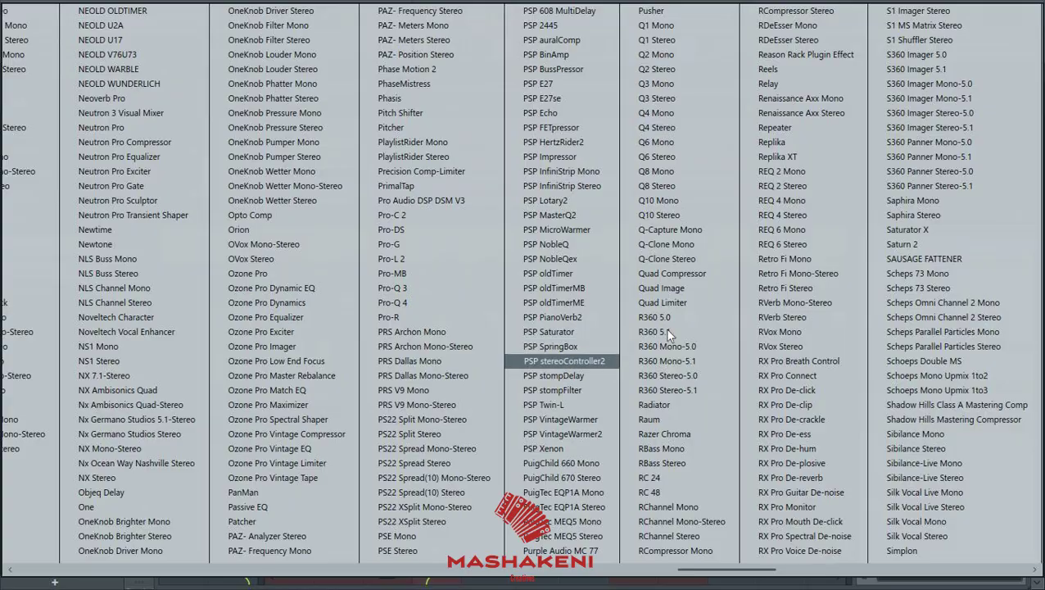
{"action": "scroll", "coordinate": [683, 324], "scroll_direction": "right", "scroll_amount": 8}
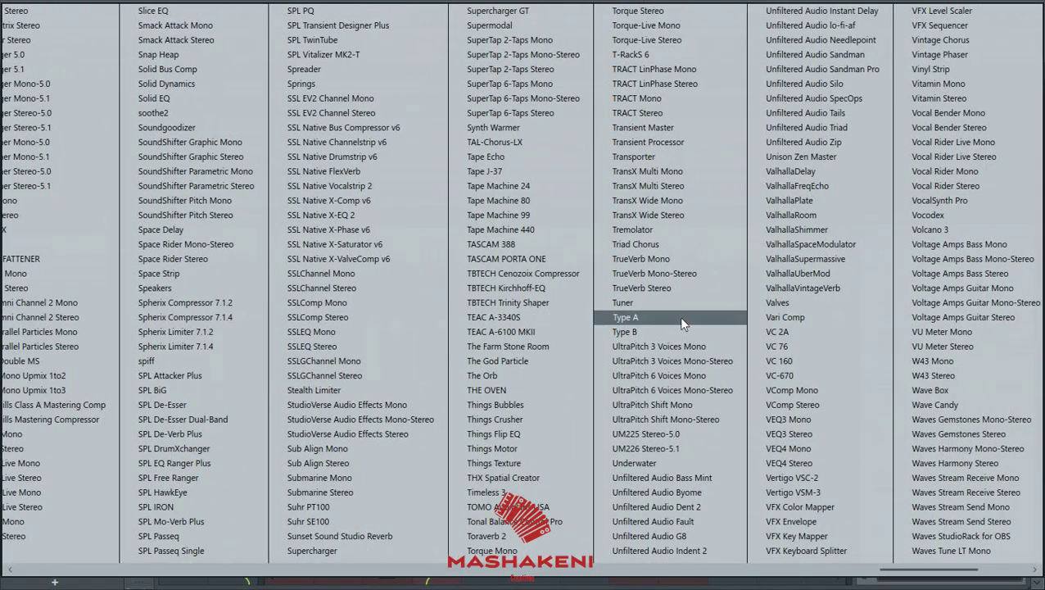
{"action": "scroll", "coordinate": [678, 317], "scroll_direction": "left", "scroll_amount": 20}
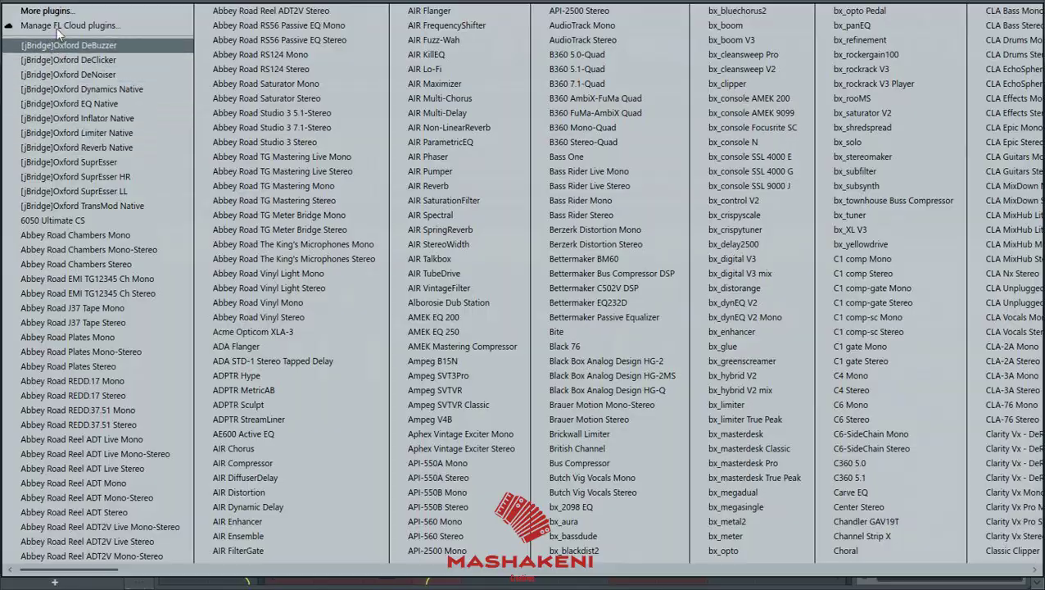
{"action": "left_click", "coordinate": [47, 10]}
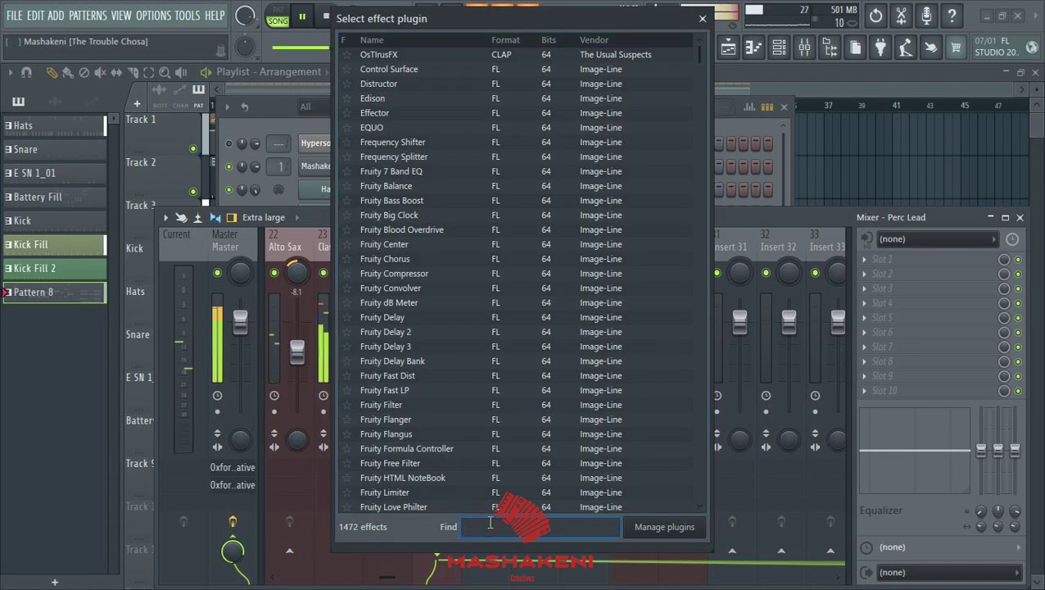
{"action": "type", "text": "cho"}
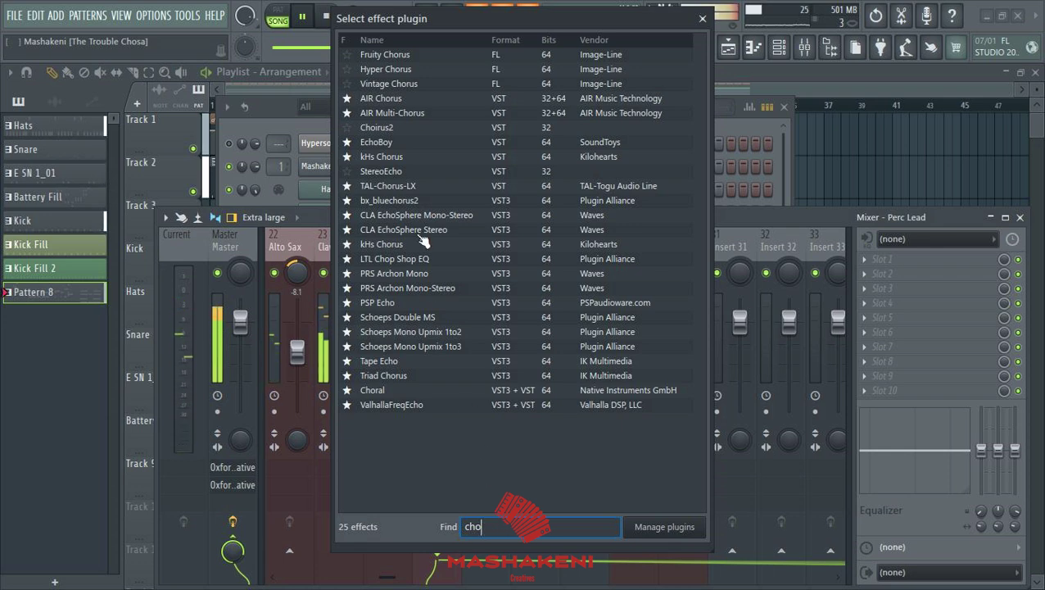
{"action": "double_click", "coordinate": [405, 186]}
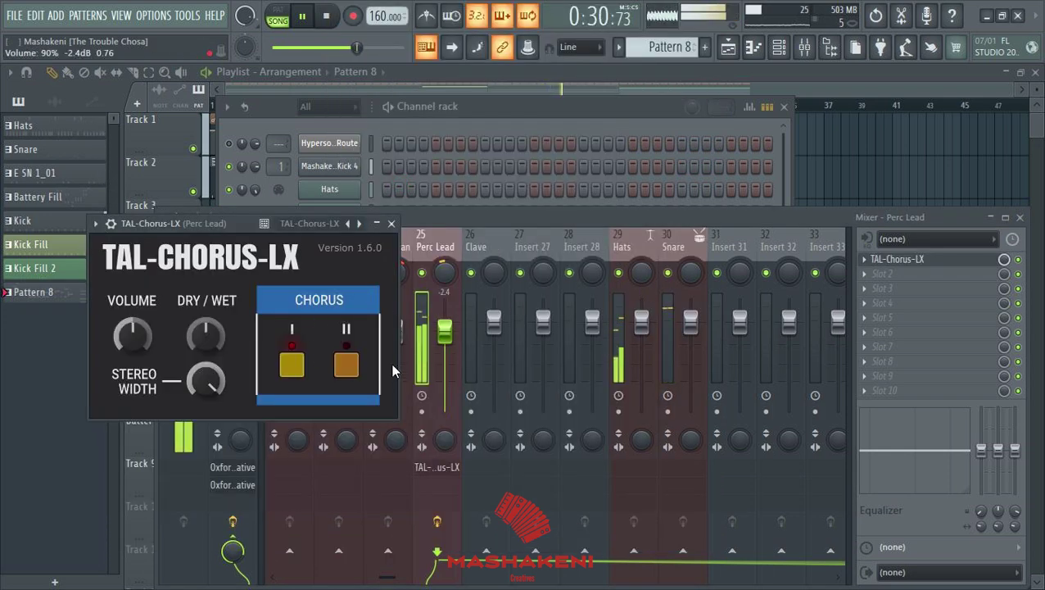
Step: Switch TAL-Chorus-LX from Chorus I to Chorus II and set its stereo width to 6.88
{"action": "left_click_drag", "start_coordinate": [212, 392], "coordinate": [216, 474]}
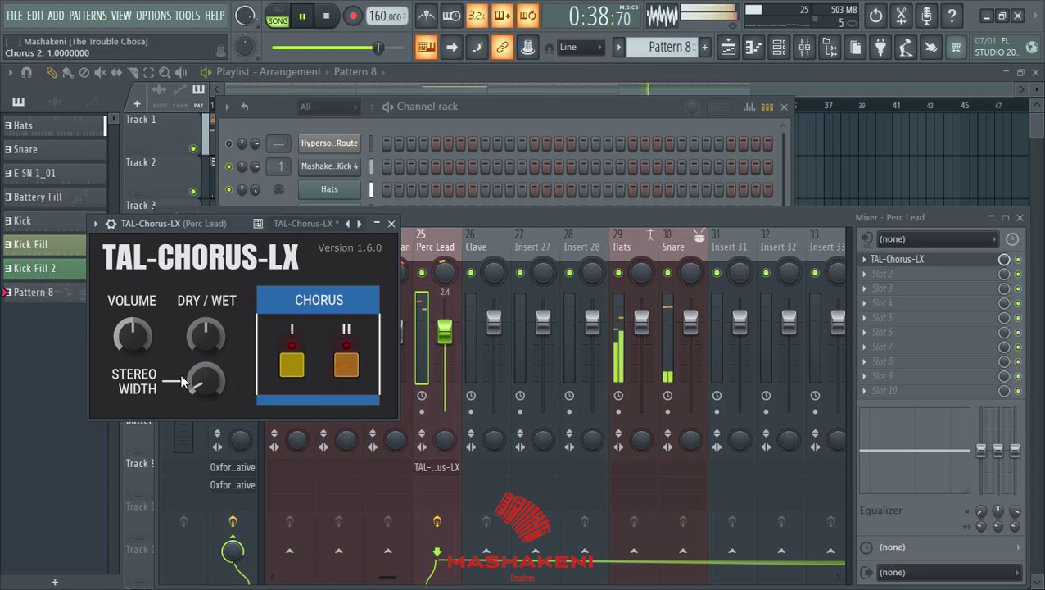
{"action": "left_click_drag", "start_coordinate": [200, 382], "coordinate": [201, 385]}
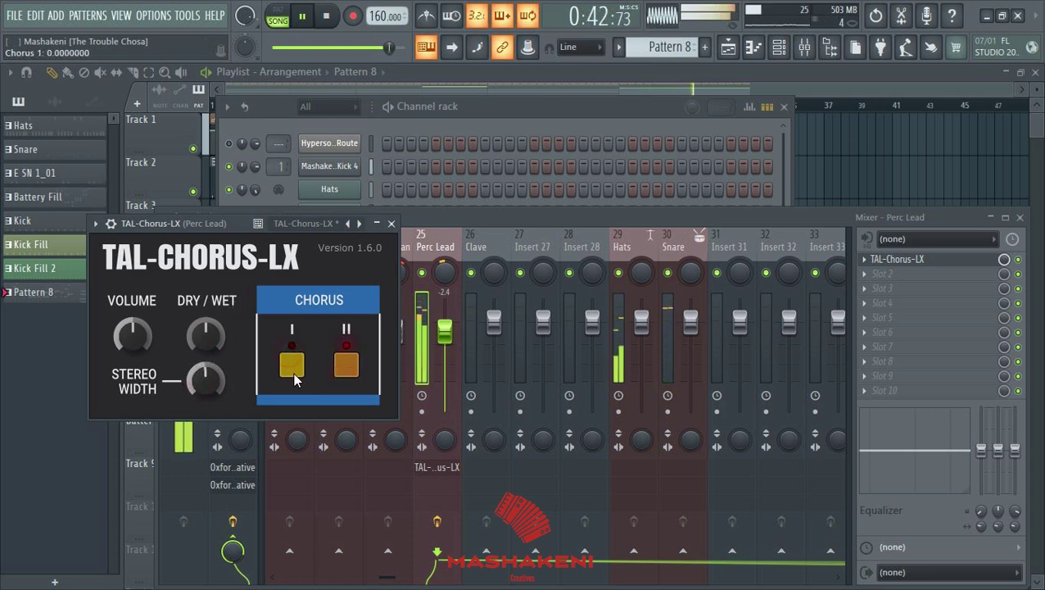
{"action": "mouse_move", "coordinate": [205, 377]}
{"action": "left_mouse_down"}
{"action": "mouse_move", "coordinate": [218, 372]}
{"action": "mouse_move", "coordinate": [210, 377]}
{"action": "left_mouse_up"}
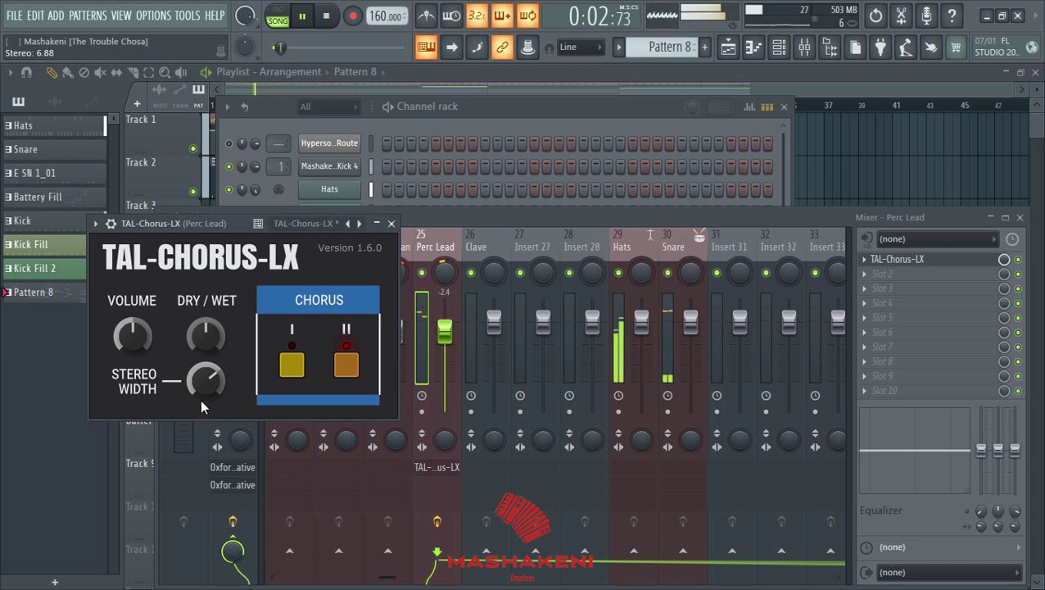
Step: Try the chorus's dry/wet at both extremes, set it to 3.76, and close the plugin window
{"action": "left_click_drag", "start_coordinate": [211, 327], "coordinate": [225, 206]}
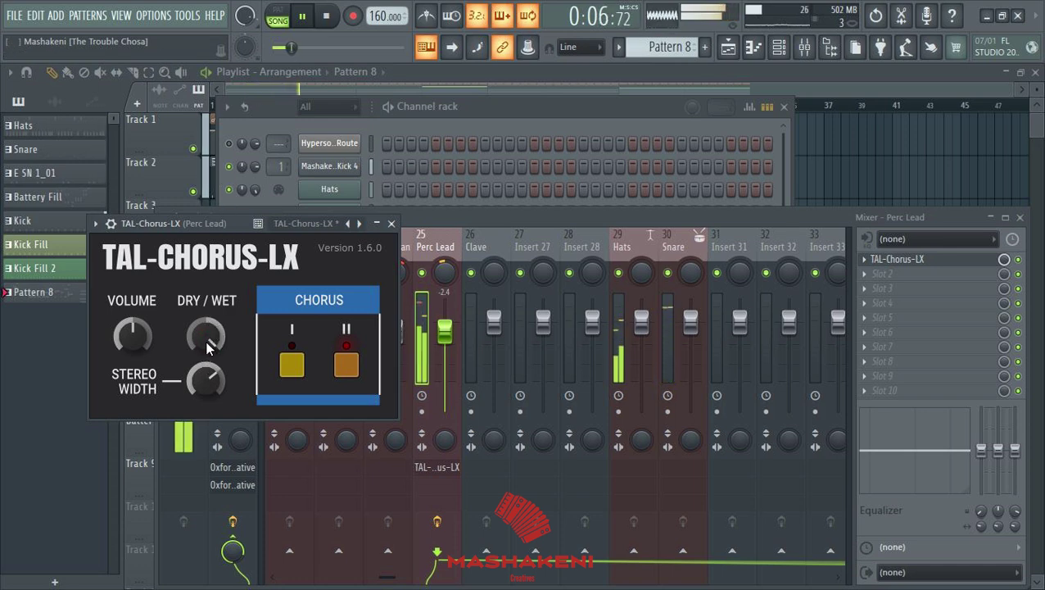
{"action": "left_click_drag", "start_coordinate": [208, 347], "coordinate": [220, 553]}
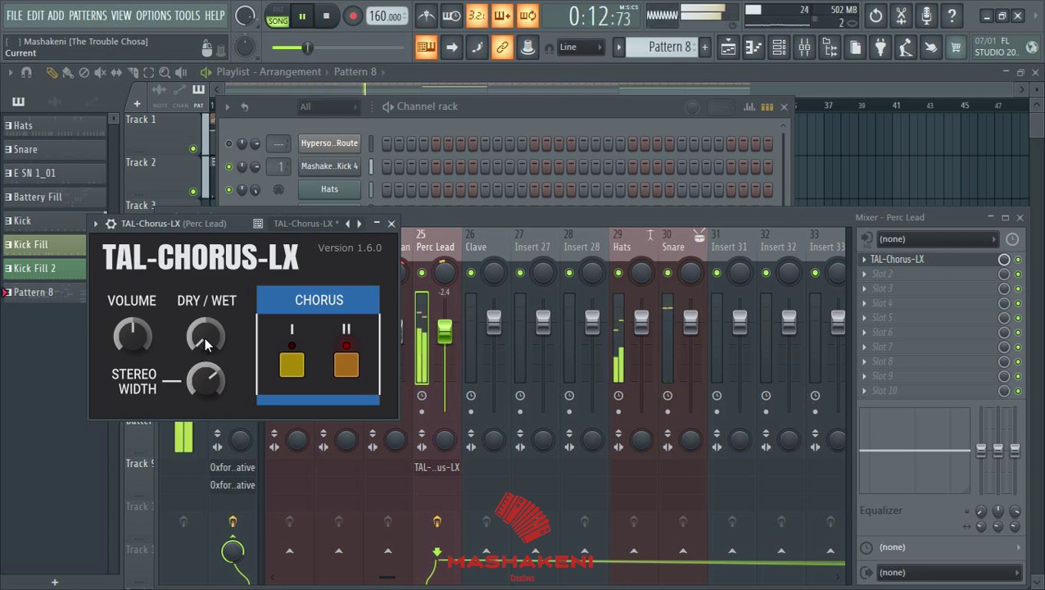
{"action": "left_click_drag", "start_coordinate": [204, 338], "coordinate": [203, 285]}
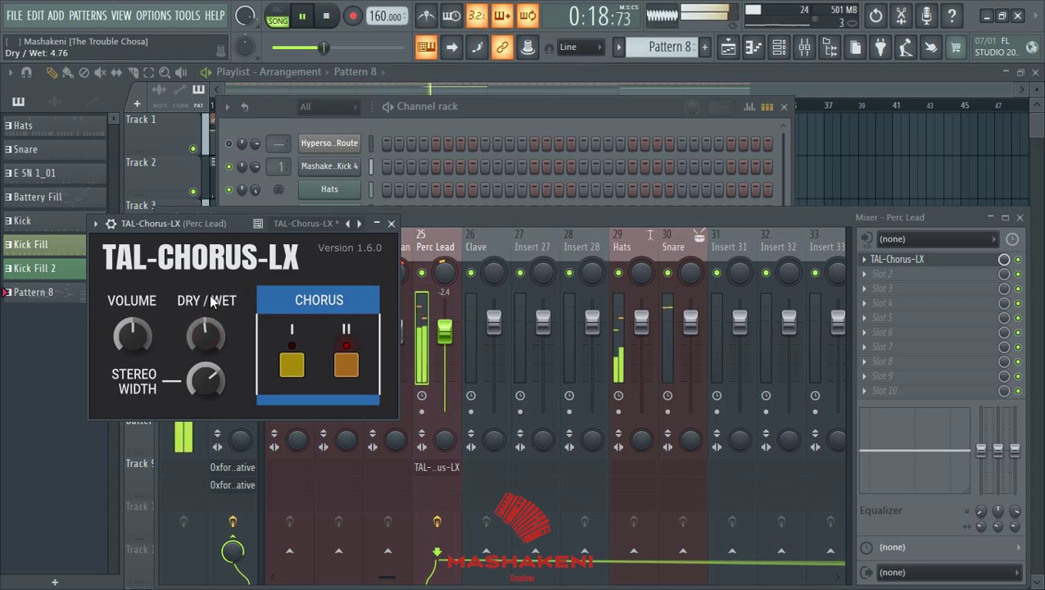
{"action": "left_click_drag", "start_coordinate": [208, 310], "coordinate": [208, 325]}
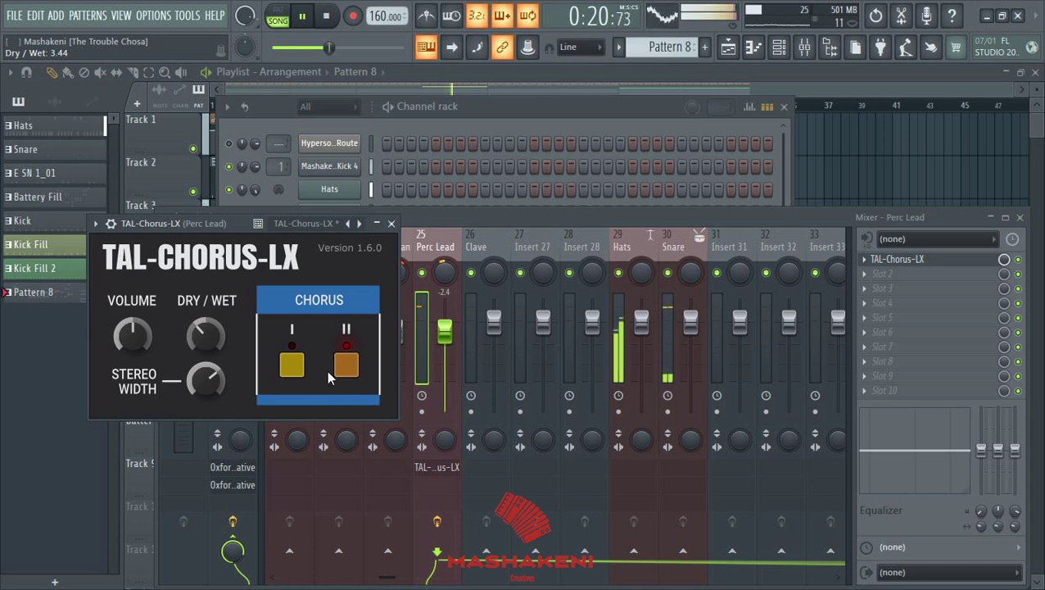
{"action": "left_click_drag", "start_coordinate": [210, 344], "coordinate": [208, 332]}
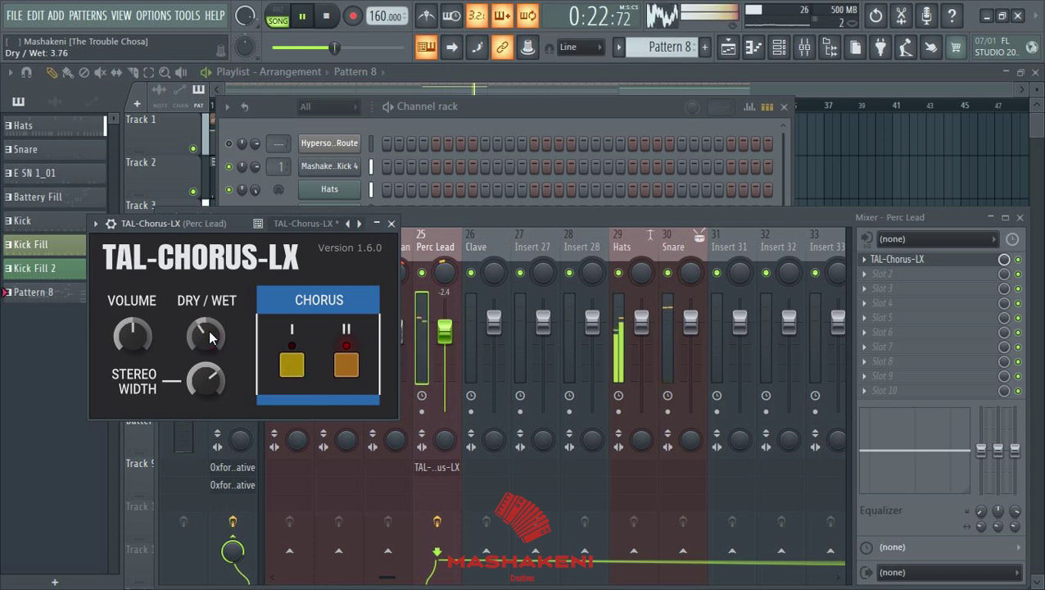
{"action": "left_click", "coordinate": [391, 223]}
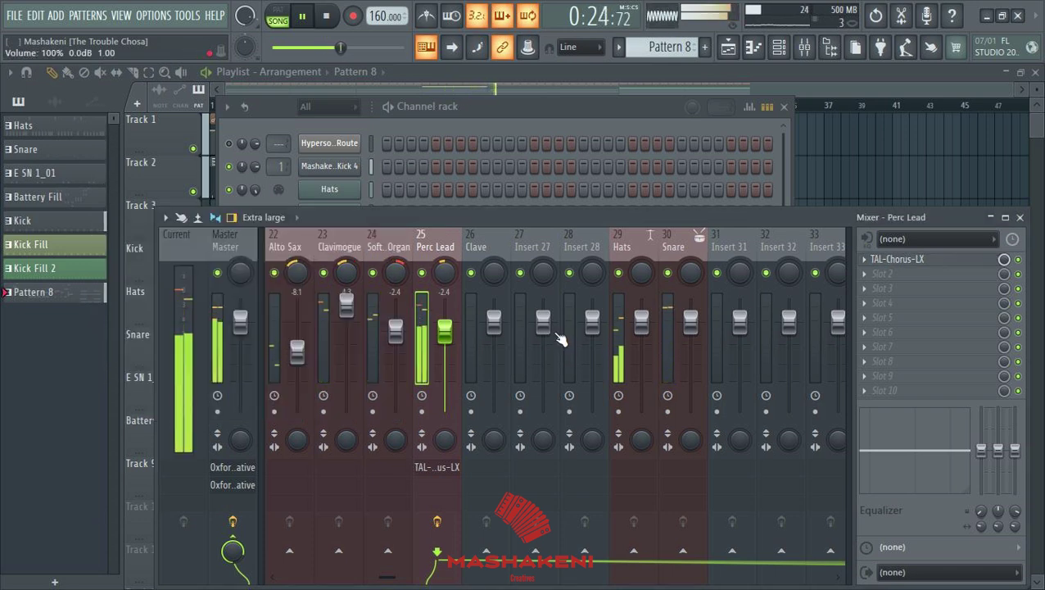
Step: Reopen TAL-Chorus-LX on the Perc Lead track, set dry/wet to 1.64 and raise the stereo width to maximum
{"action": "left_click", "coordinate": [901, 259]}
{"action": "left_click", "coordinate": [905, 260]}
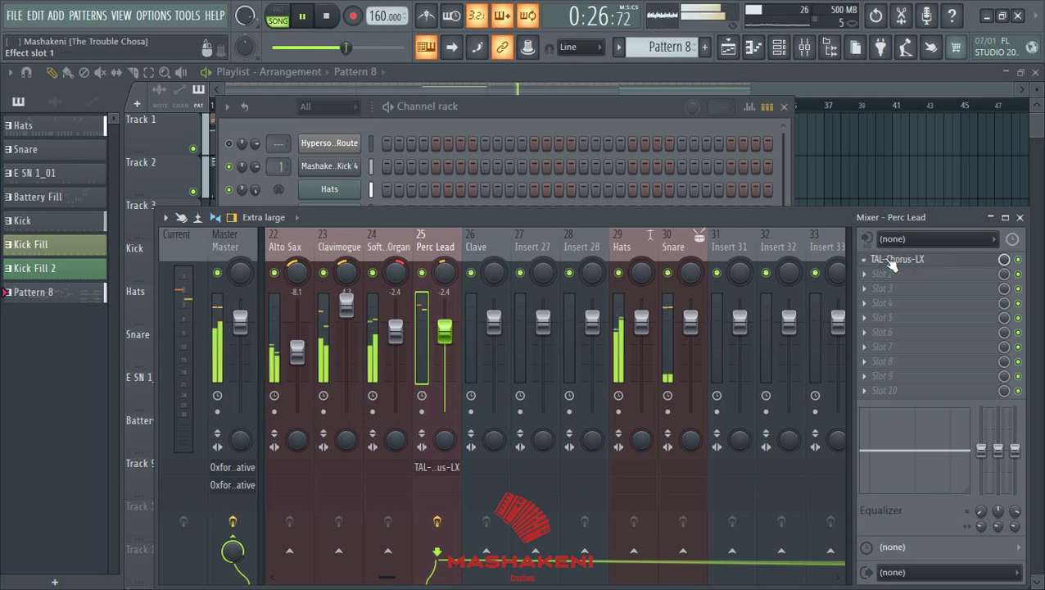
{"action": "left_click", "coordinate": [908, 262]}
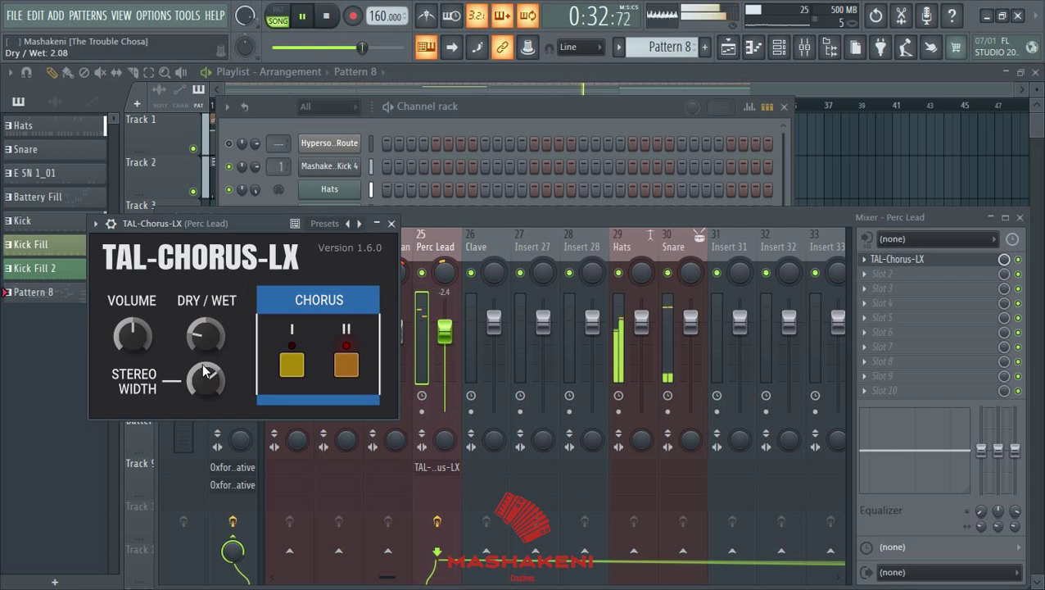
{"action": "left_click_drag", "start_coordinate": [222, 379], "coordinate": [195, 342]}
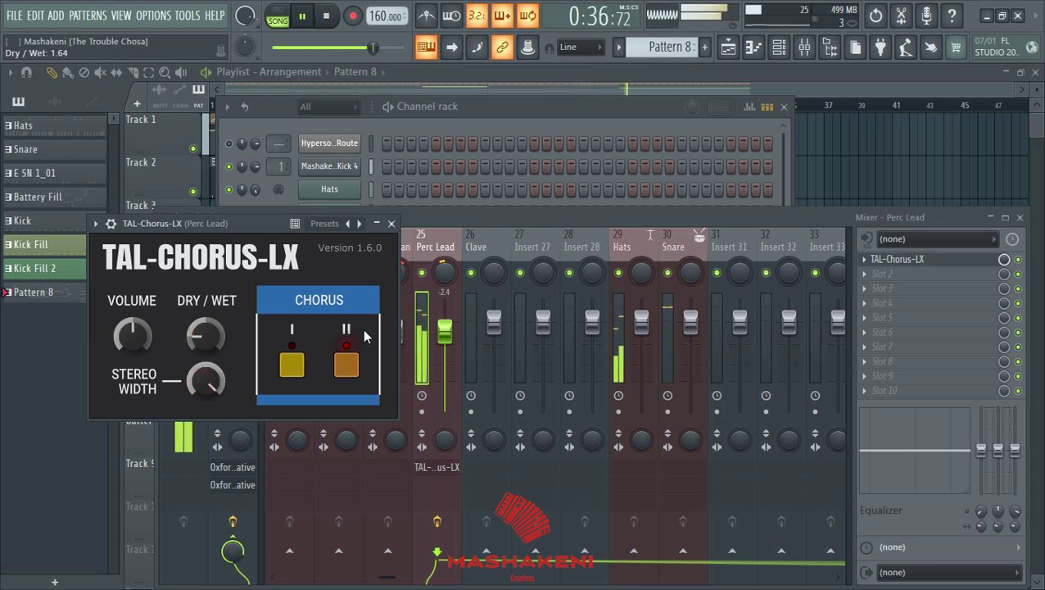
Step: Close the chorus plugin window and dock the ValhallaRoom and MDE-X Delay mixer tracks together on the right side of the mixer
{"action": "left_click", "coordinate": [391, 223]}
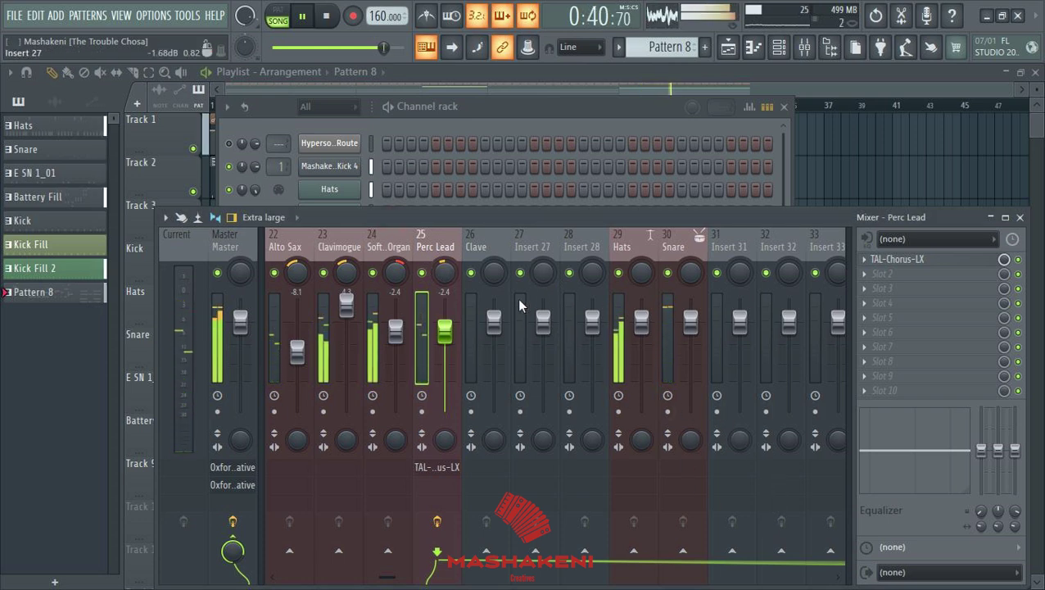
{"action": "scroll", "coordinate": [738, 248], "scroll_direction": "down", "scroll_amount": 15}
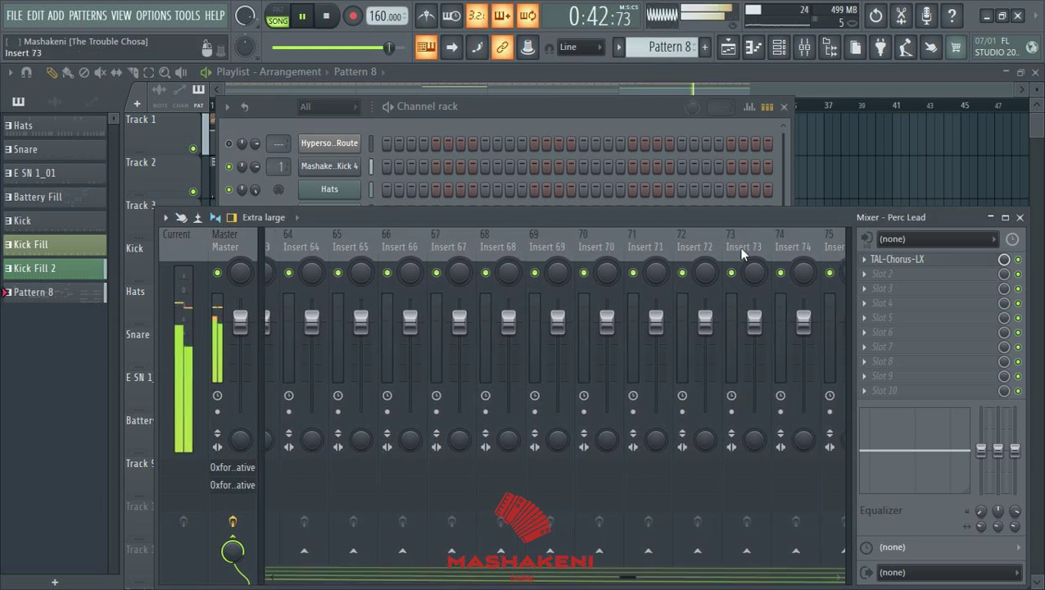
{"action": "scroll", "coordinate": [742, 251], "scroll_direction": "down", "scroll_amount": 3}
{"action": "scroll", "coordinate": [742, 251], "scroll_direction": "up", "scroll_amount": 3}
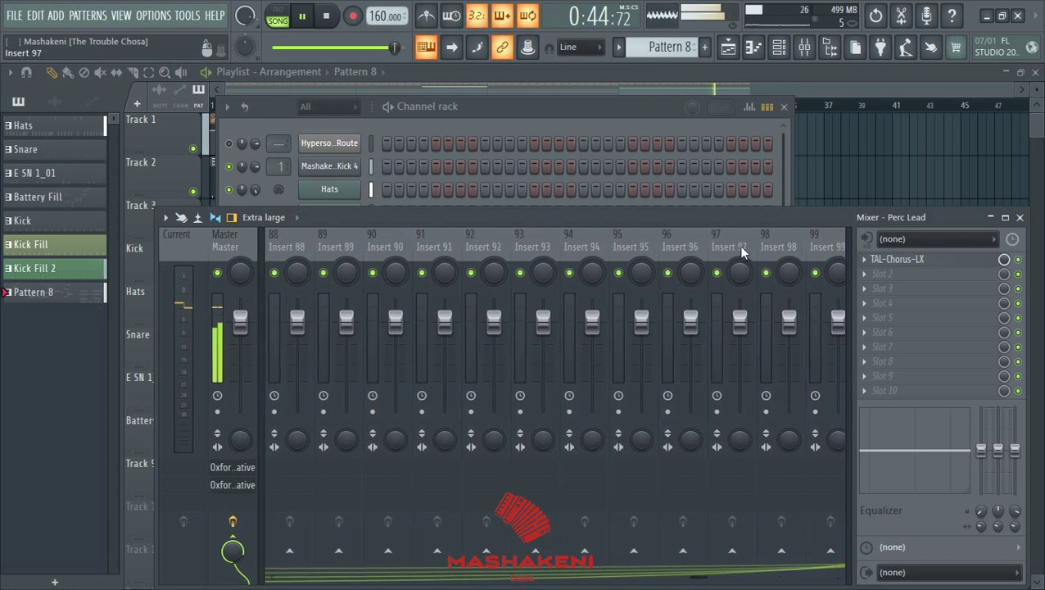
{"action": "scroll", "coordinate": [742, 251], "scroll_direction": "down", "scroll_amount": 1}
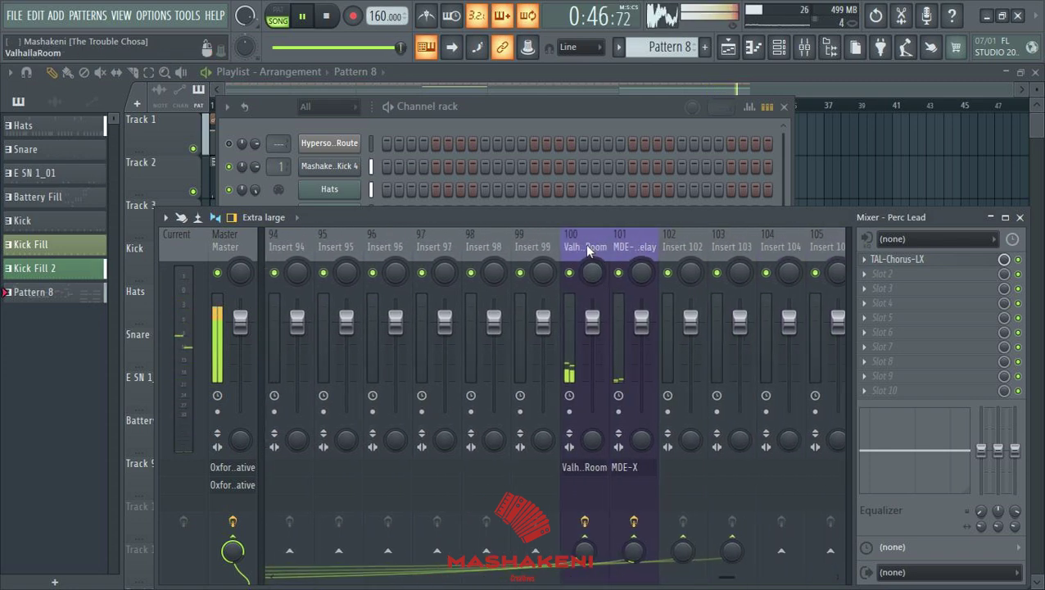
{"action": "left_click_drag", "start_coordinate": [587, 244], "coordinate": [611, 256]}
{"action": "right_click", "coordinate": [620, 250]}
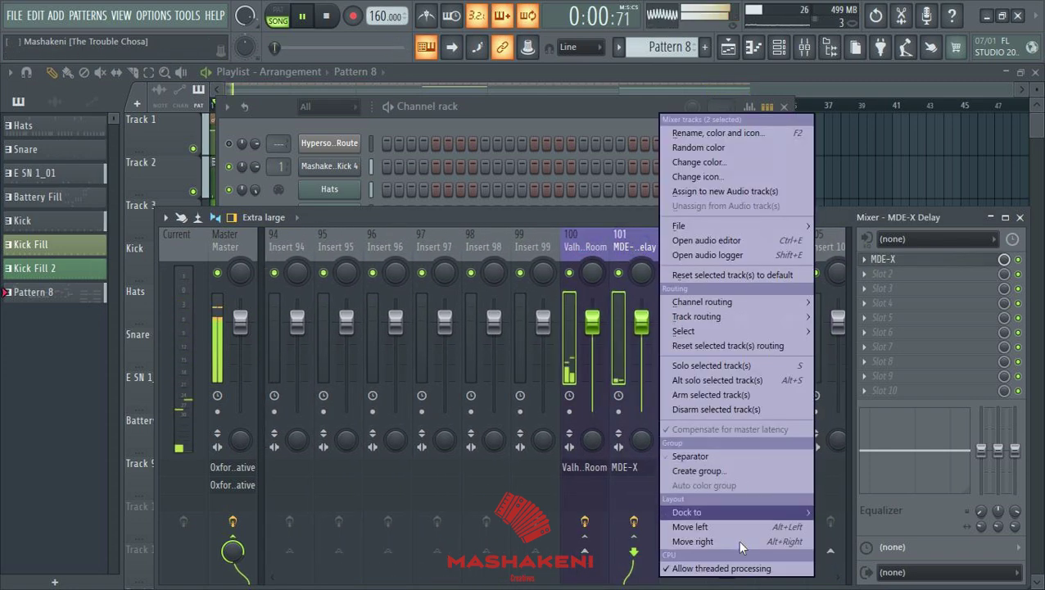
{"action": "mouse_move", "coordinate": [729, 519]}
{"action": "left_click", "coordinate": [837, 542]}
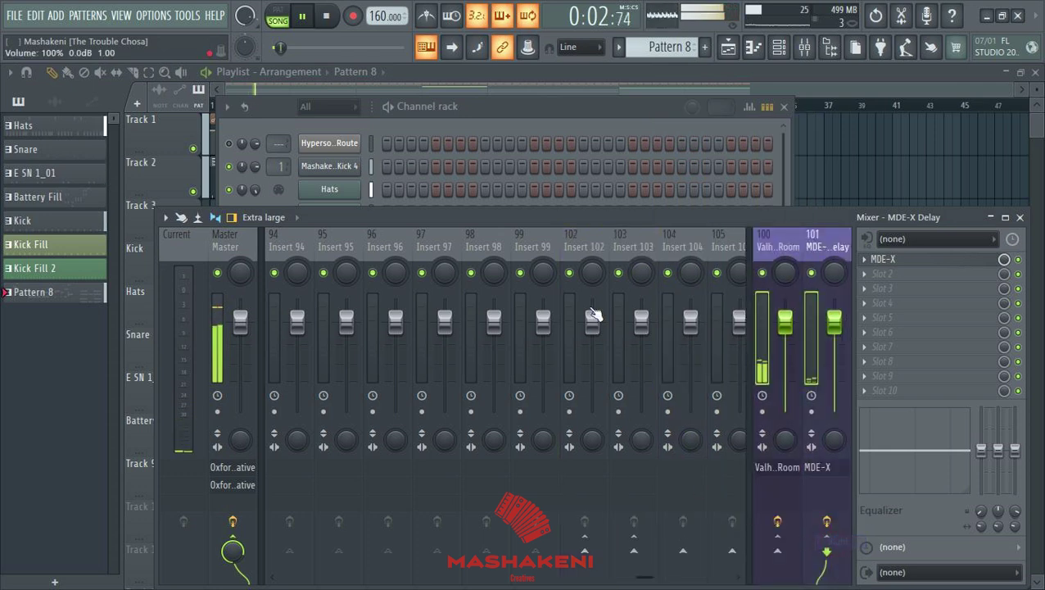
Step: Select the Perc Lead mixer track and set its send to ValhallaRoom to 26%
{"action": "scroll", "coordinate": [642, 253], "scroll_direction": "left", "scroll_amount": 15}
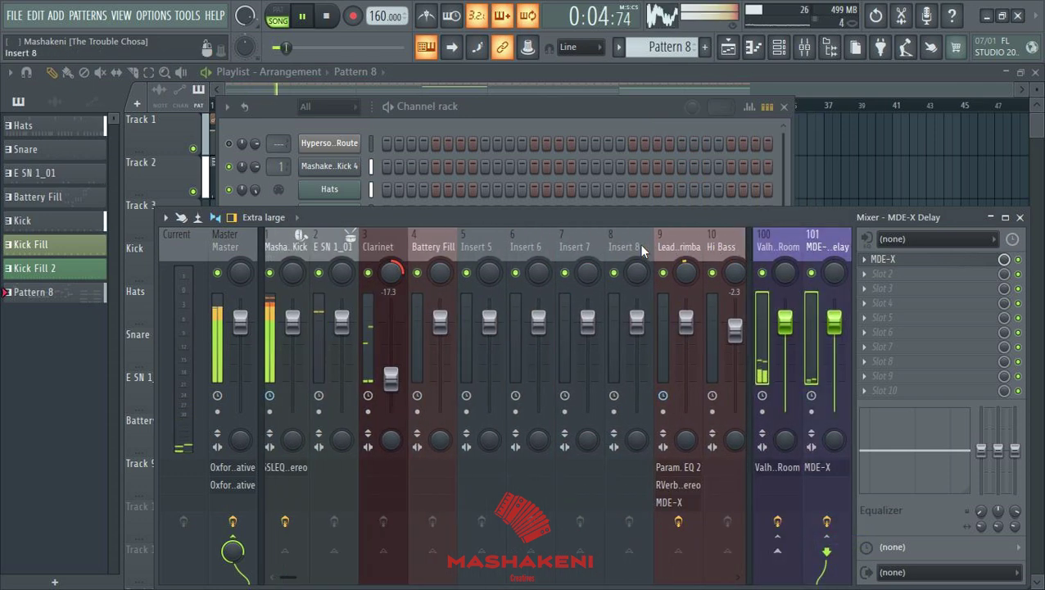
{"action": "scroll", "coordinate": [639, 244], "scroll_direction": "right", "scroll_amount": 3}
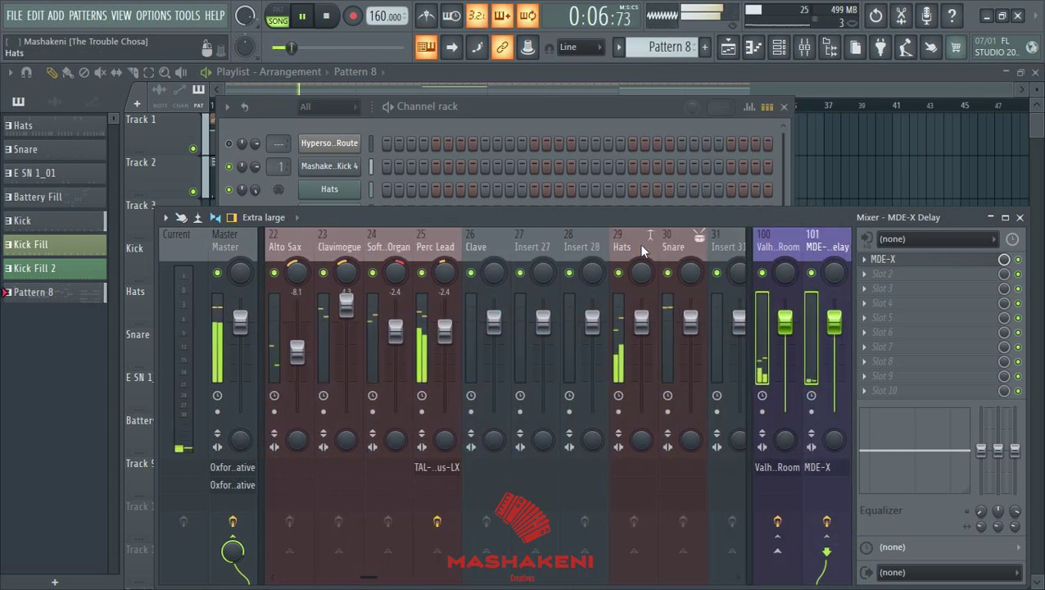
{"action": "left_click", "coordinate": [580, 241]}
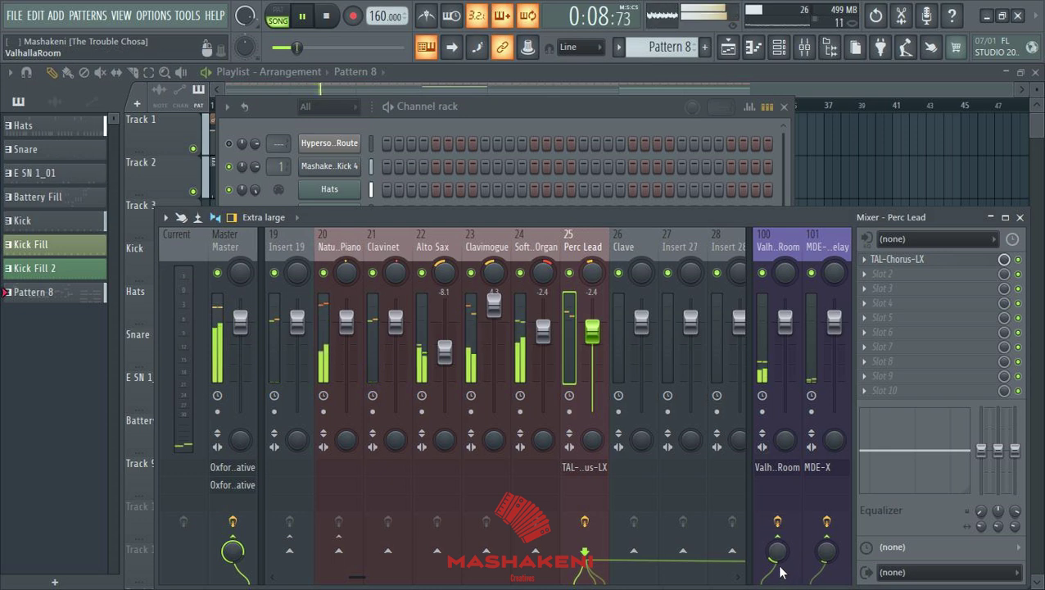
{"action": "mouse_move", "coordinate": [776, 559]}
{"action": "left_mouse_down"}
{"action": "mouse_move", "coordinate": [777, 529]}
{"action": "mouse_move", "coordinate": [777, 547]}
{"action": "left_mouse_up"}
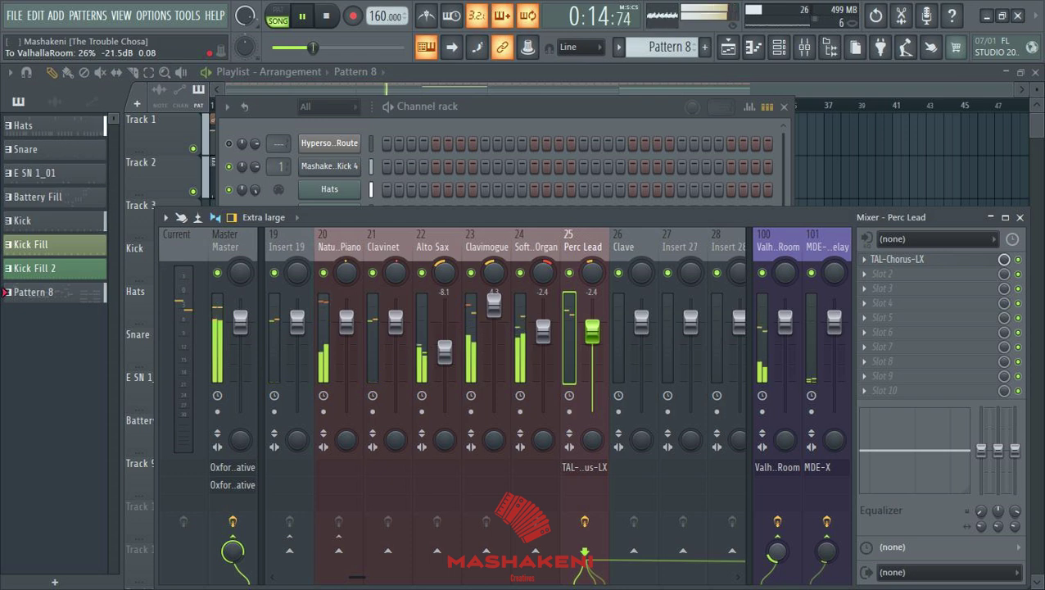
Step: Select the Alto Sax mixer track, try a louder ValhallaRoom send, and settle it at 25%
{"action": "left_click", "coordinate": [434, 250]}
{"action": "left_click_drag", "start_coordinate": [777, 555], "coordinate": [777, 542]}
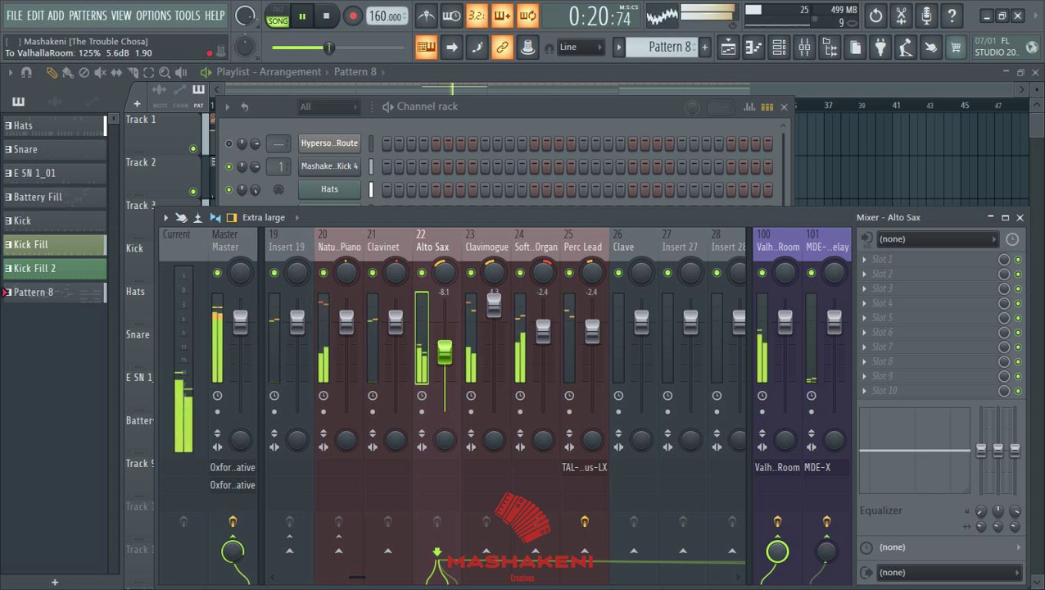
{"action": "mouse_move", "coordinate": [776, 550]}
{"action": "left_mouse_down"}
{"action": "mouse_move", "coordinate": [776, 580]}
{"action": "mouse_move", "coordinate": [776, 552]}
{"action": "left_mouse_up"}
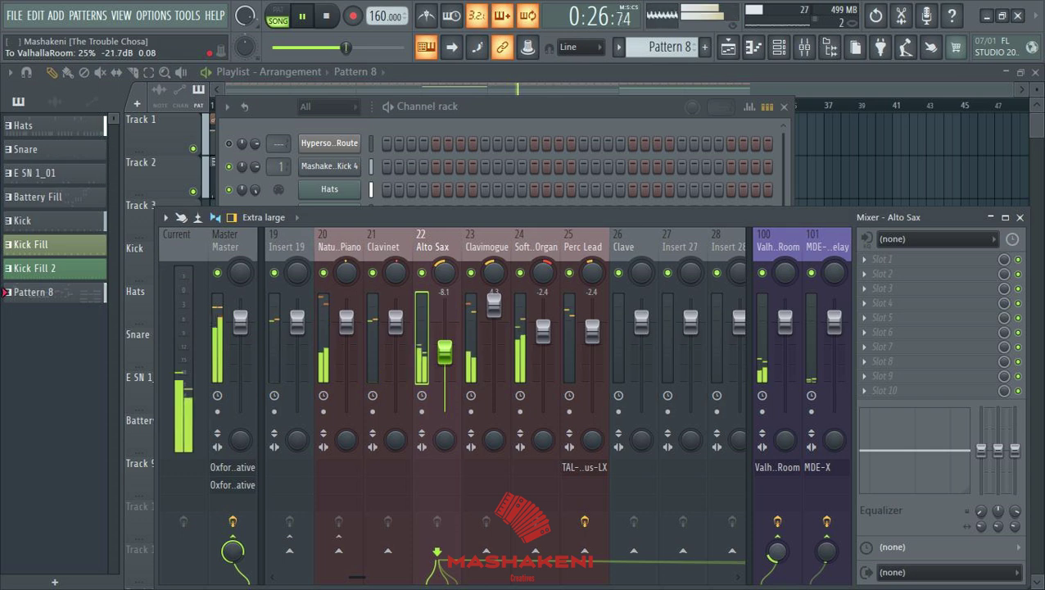
Step: Bring the channel rack to the front and save the project
{"action": "left_click", "coordinate": [590, 109]}
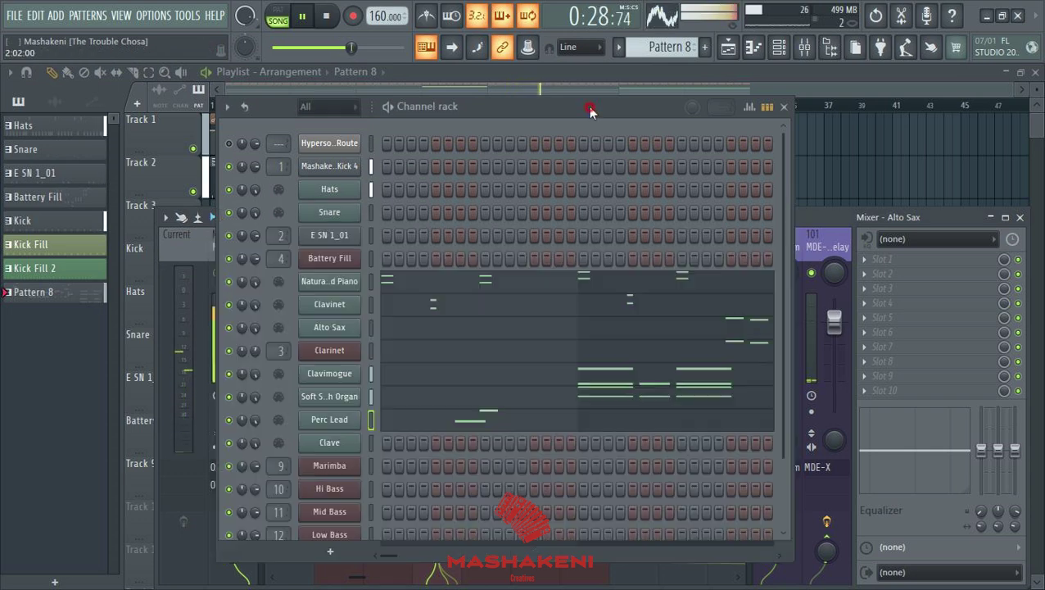
{"action": "key", "text": "ctrl+s"}
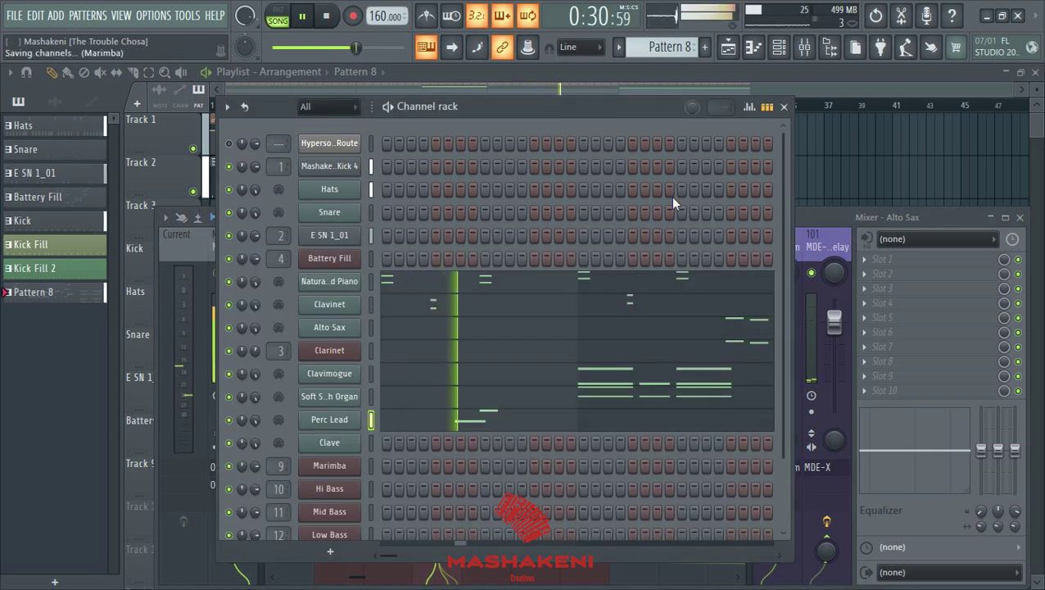
{"action": "key", "text": "ctrl+s"}
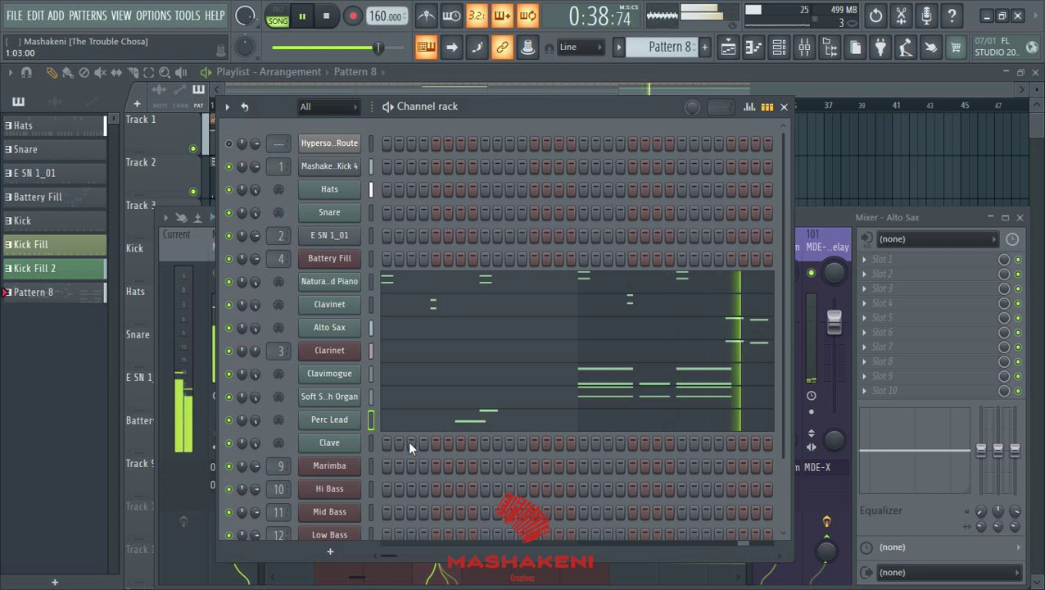
Step: Add a new empty pattern after Pattern 8
{"action": "scroll", "coordinate": [442, 439], "scroll_direction": "down", "scroll_amount": 3}
{"action": "key", "text": "F4"}
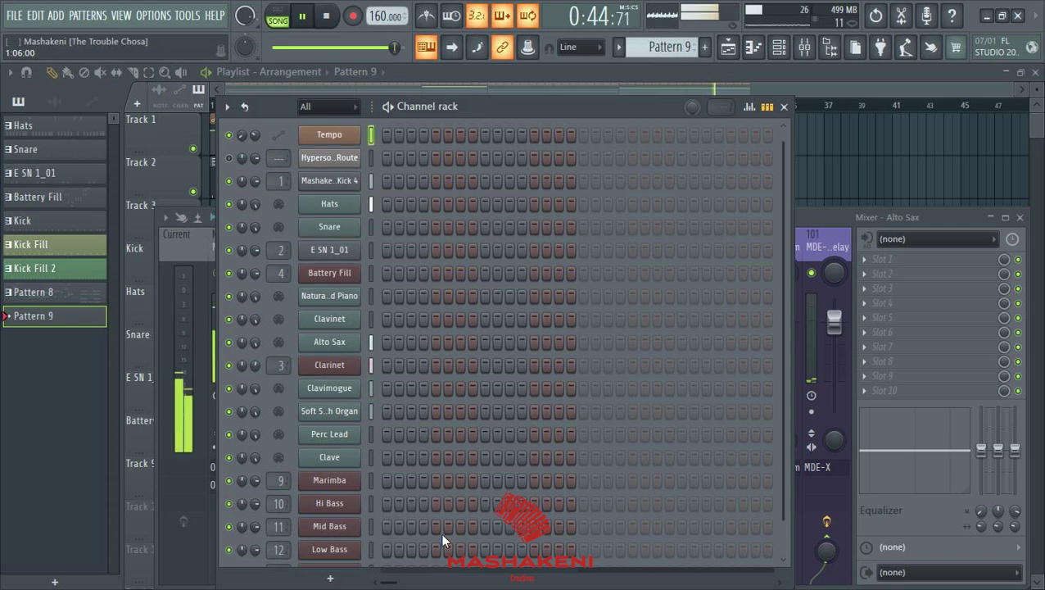
{"action": "scroll", "coordinate": [478, 535], "scroll_direction": "down", "scroll_amount": 1}
{"action": "scroll", "coordinate": [477, 534], "scroll_direction": "up", "scroll_amount": 1}
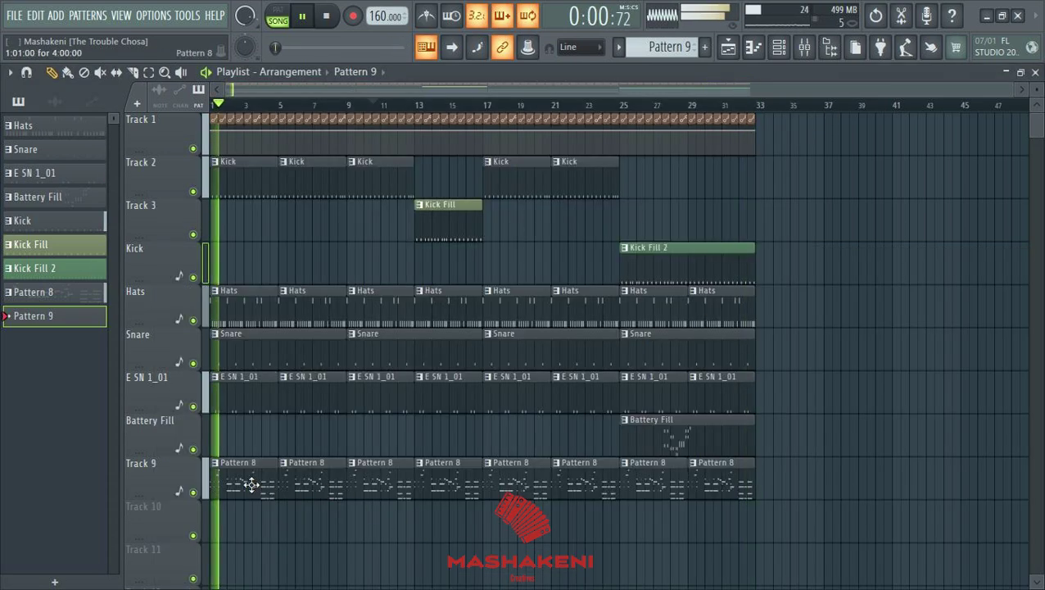
Step: Return to Pattern 8 and open the Clave channel's piano roll
{"action": "left_click", "coordinate": [782, 54]}
{"action": "right_click", "coordinate": [328, 466]}
{"action": "left_click", "coordinate": [413, 373]}
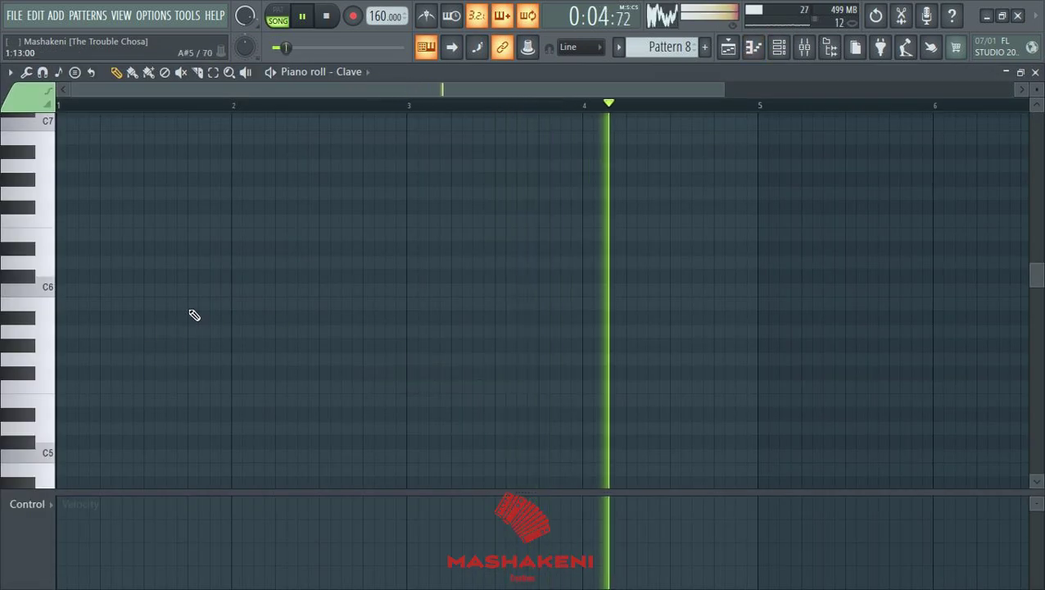
Step: Audition the Clave's lower keys, place a G#3 note at 1:03:00 and shorten it to 0:00:12
{"action": "scroll", "coordinate": [197, 293], "scroll_direction": "down", "scroll_amount": 5}
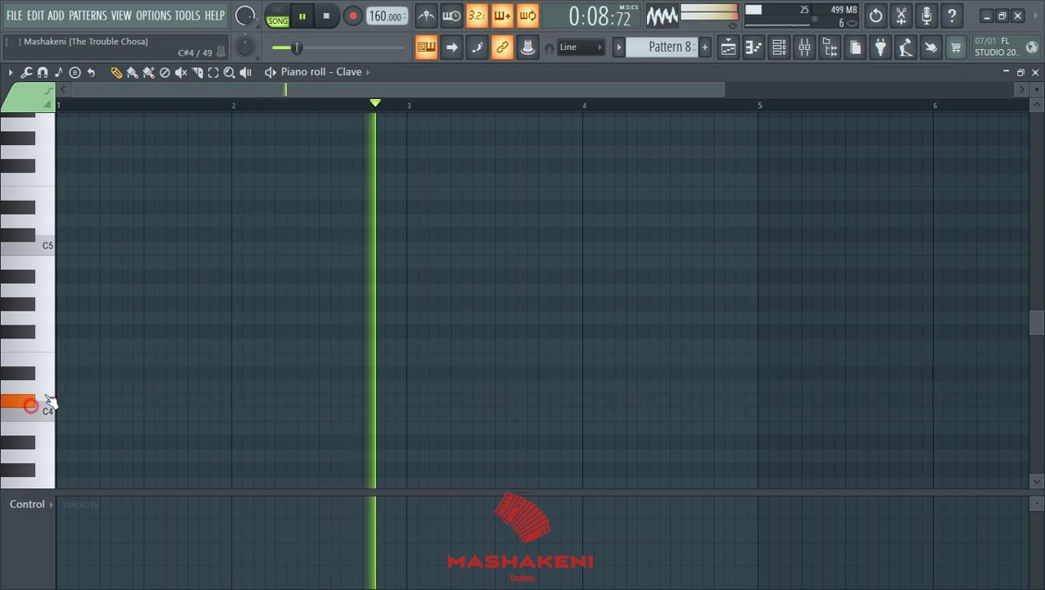
{"action": "scroll", "coordinate": [72, 368], "scroll_direction": "down", "scroll_amount": 3}
{"action": "left_click", "coordinate": [32, 350]}
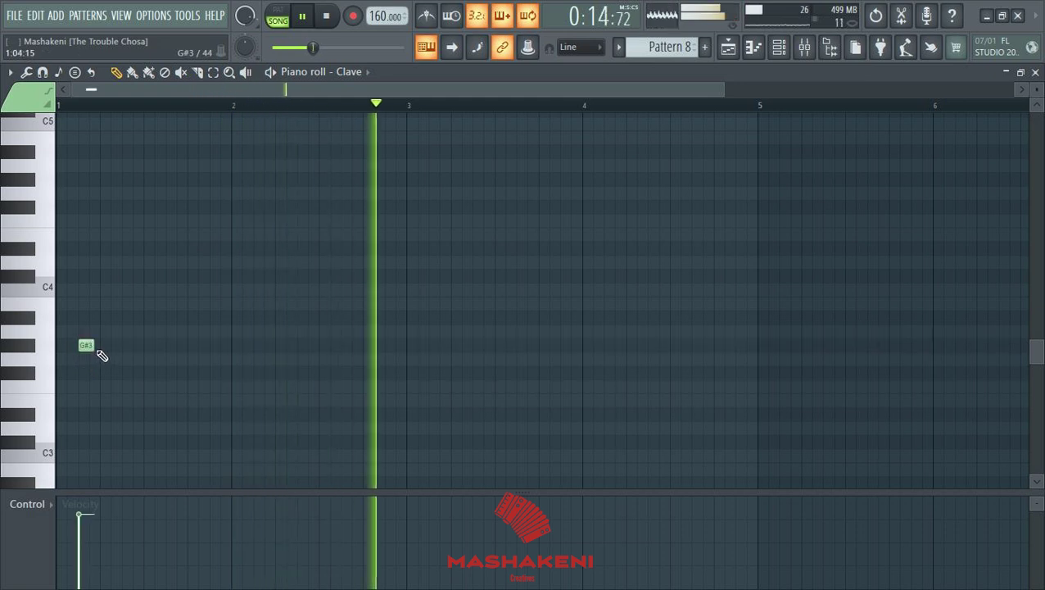
{"action": "left_click_drag", "start_coordinate": [95, 347], "coordinate": [83, 347]}
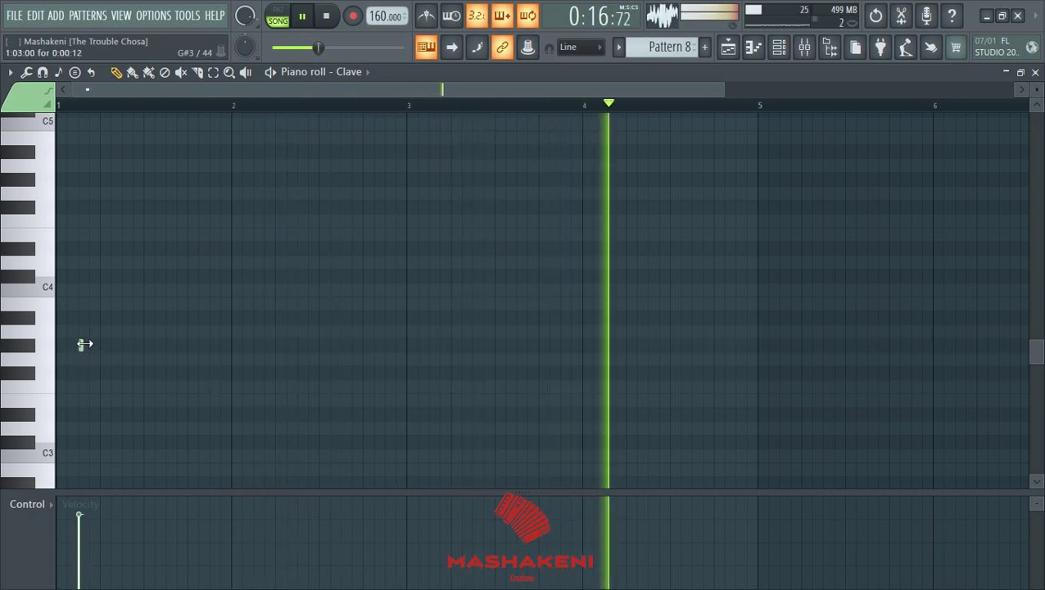
Step: Select all Clave notes and quantize them with the duration mode set to Leave end time
{"action": "key", "text": "ctrl+a"}
{"action": "key", "text": "alt+q"}
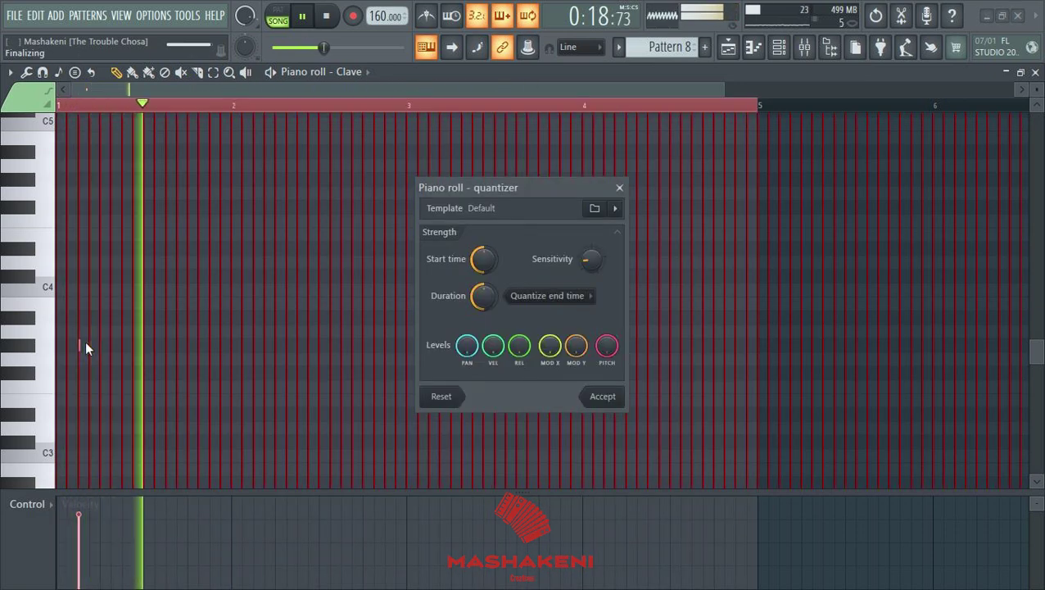
{"action": "left_click", "coordinate": [547, 296]}
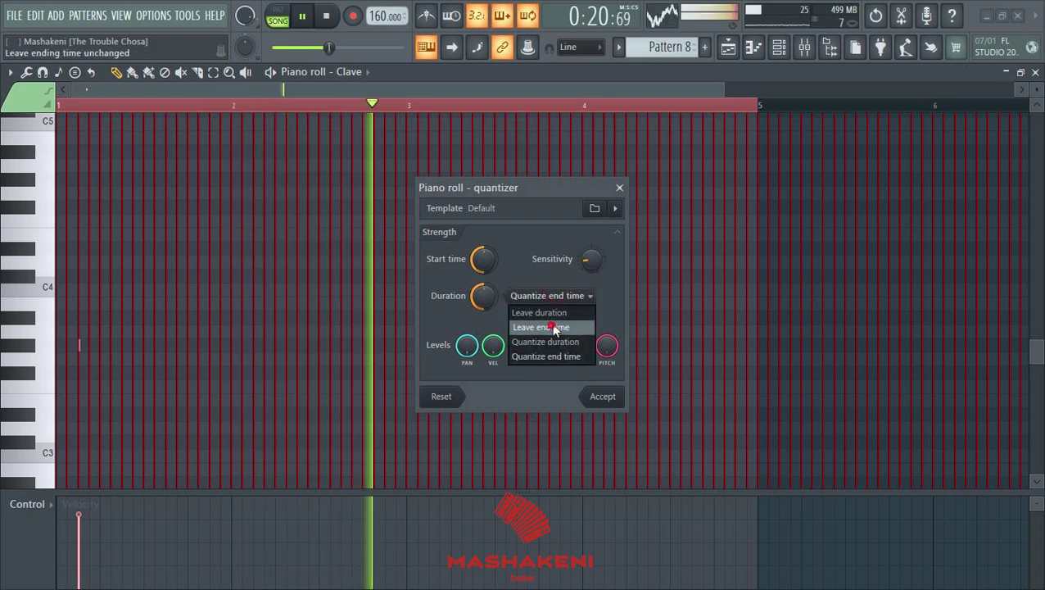
{"action": "left_click", "coordinate": [537, 328]}
{"action": "left_click", "coordinate": [602, 397]}
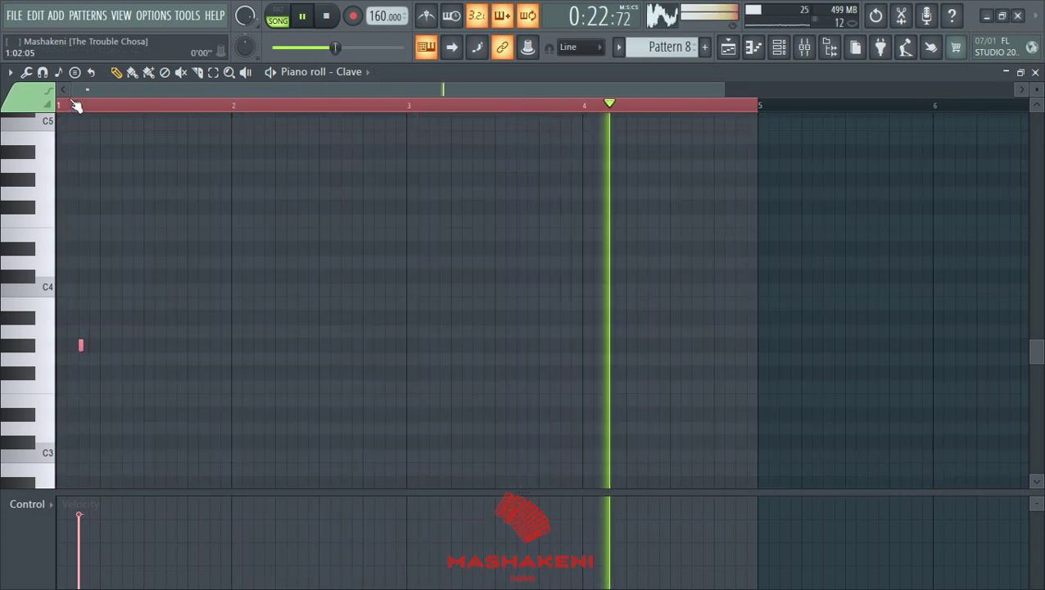
Step: Quantize the G#3 note again with Leave end time and lengthen it slightly
{"action": "scroll", "coordinate": [82, 105], "scroll_direction": "up", "scroll_amount": 2}
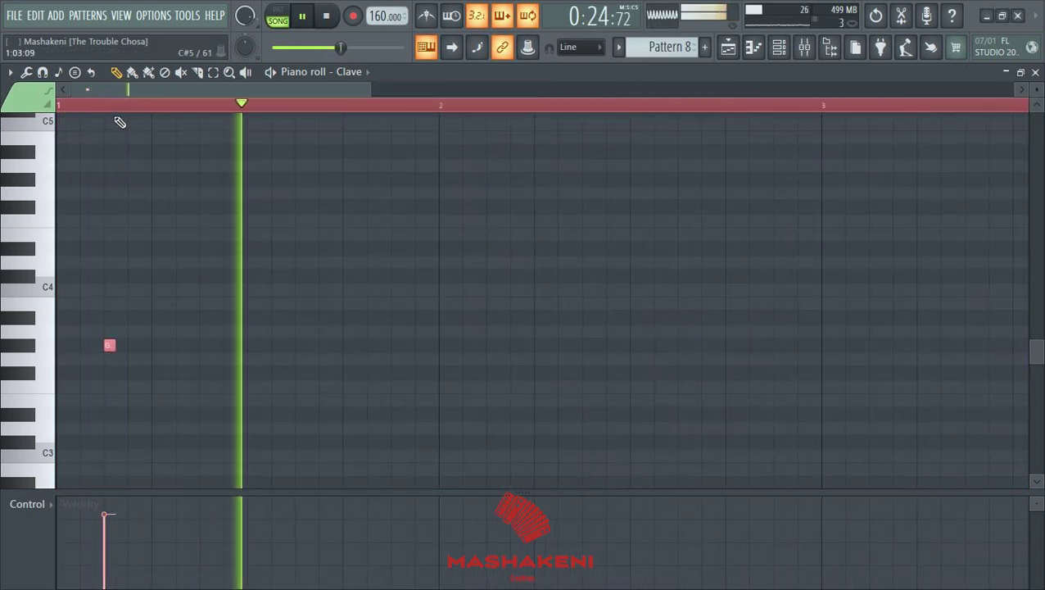
{"action": "scroll", "coordinate": [145, 143], "scroll_direction": "up", "scroll_amount": 2}
{"action": "key", "text": "alt+q"}
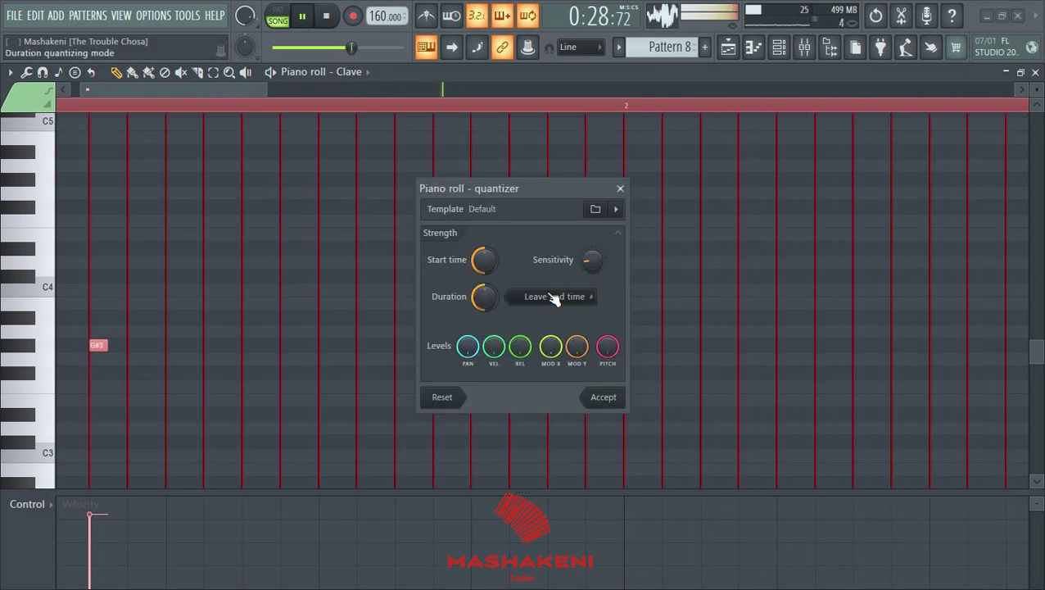
{"action": "left_click", "coordinate": [610, 403]}
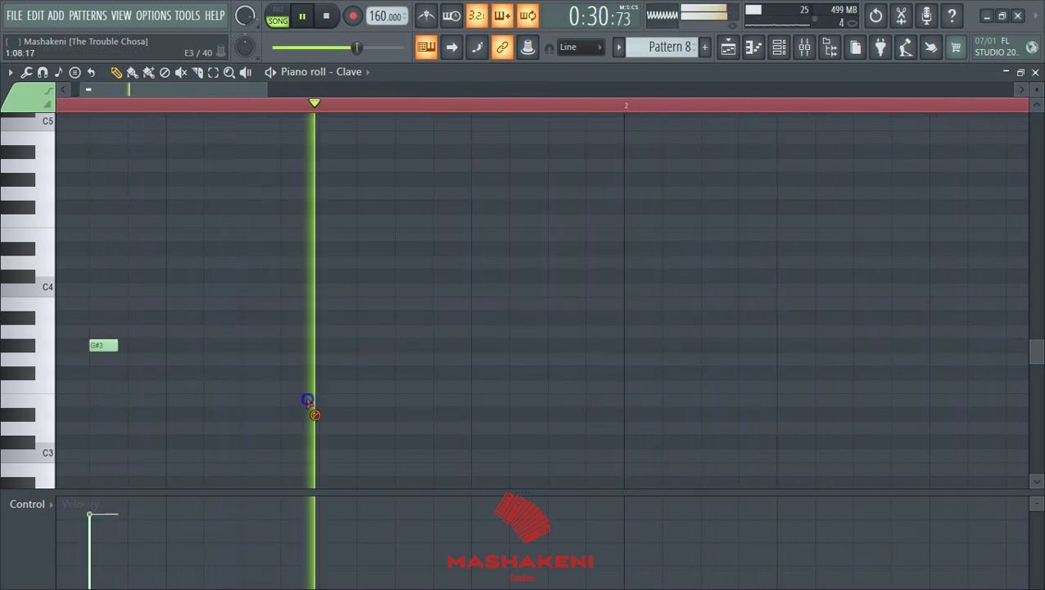
Step: Add a second G#3 note on step 6 and a G#4 note on step 9 of the Clave's first bar
{"action": "scroll", "coordinate": [158, 114], "scroll_direction": "down", "scroll_amount": 3}
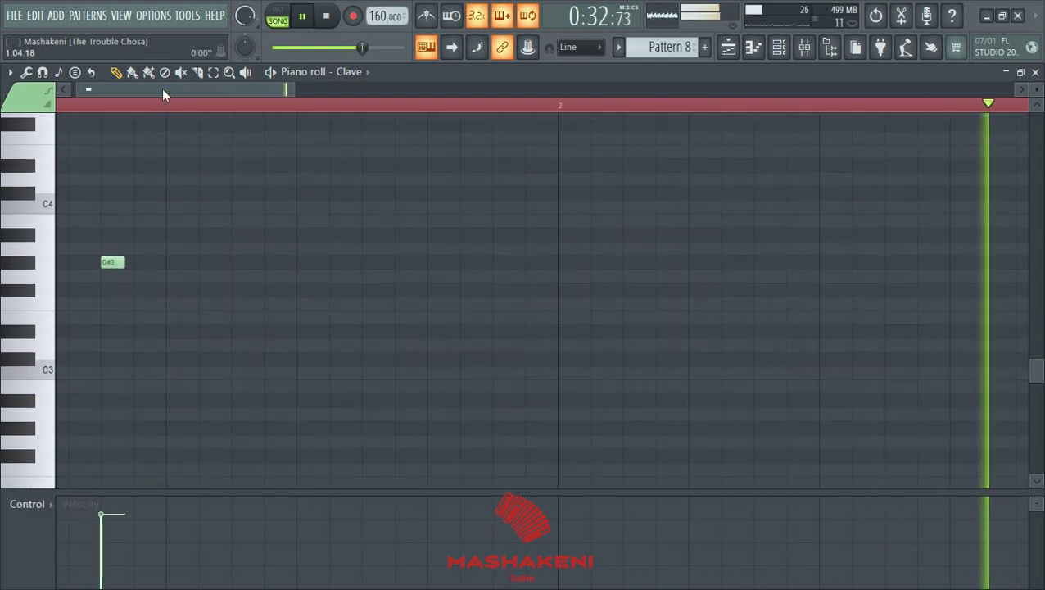
{"action": "scroll", "coordinate": [328, 172], "scroll_direction": "up", "scroll_amount": 5}
{"action": "scroll", "coordinate": [361, 263], "scroll_direction": "up", "scroll_amount": 5}
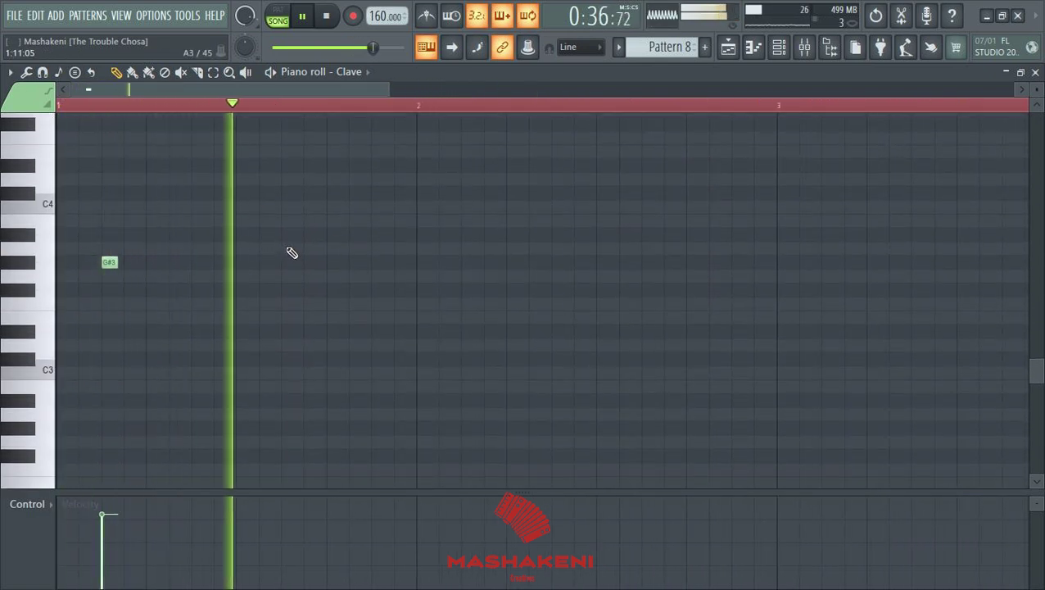
{"action": "left_click", "coordinate": [175, 262]}
{"action": "scroll", "coordinate": [277, 272], "scroll_direction": "up", "scroll_amount": 4}
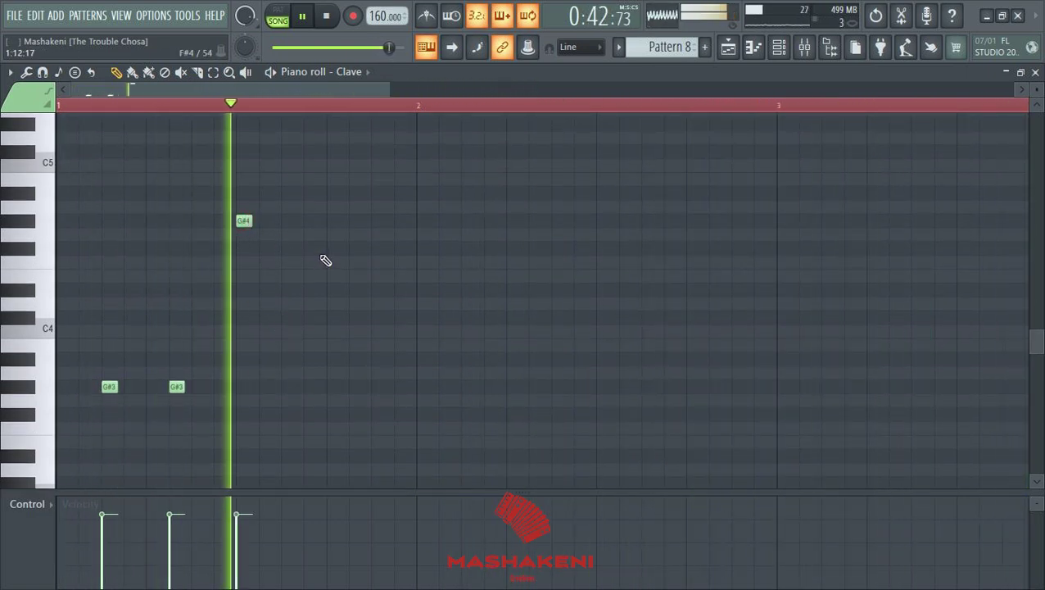
Step: Select the Clave's first bar and duplicate its three notes three times to fill four bars
{"action": "scroll", "coordinate": [217, 110], "scroll_direction": "down", "scroll_amount": 2}
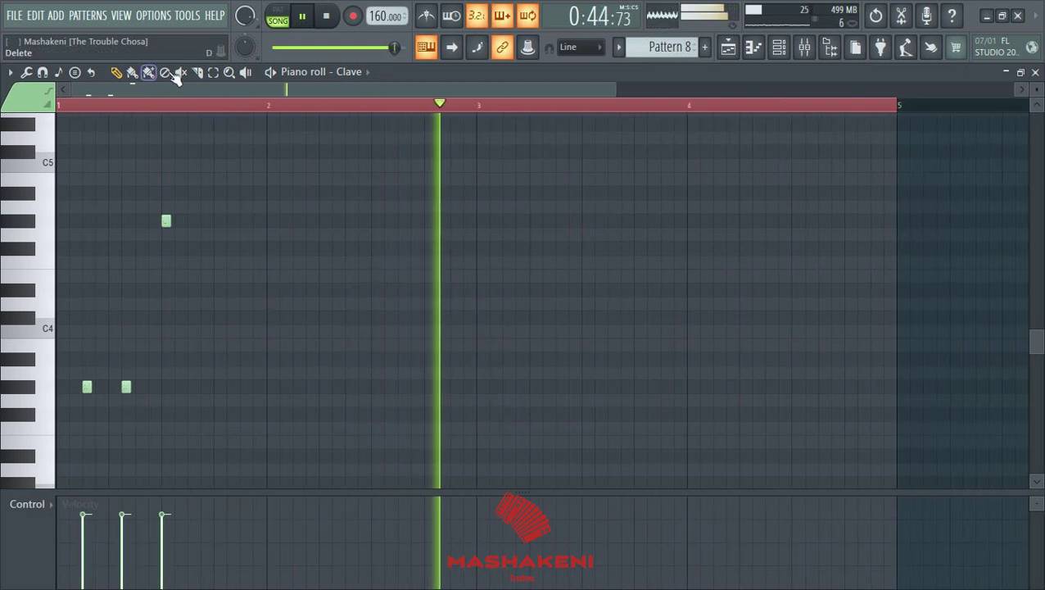
{"action": "left_click_drag", "start_coordinate": [263, 104], "coordinate": [163, 322]}
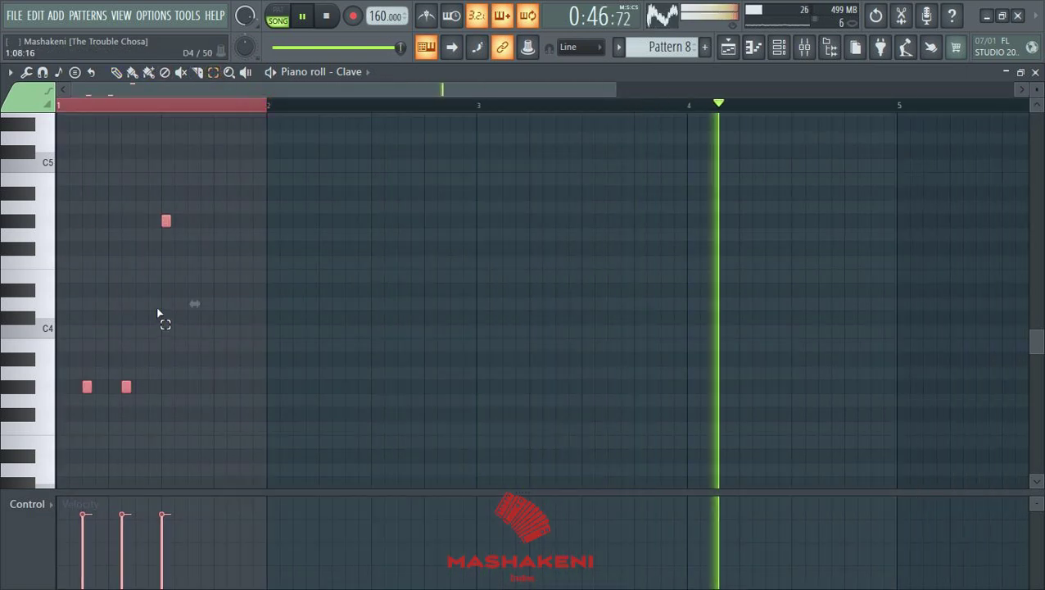
{"action": "key", "text": "ctrl+b"}
{"action": "key", "text": "ctrl+b"}
{"action": "key", "text": "ctrl+b"}
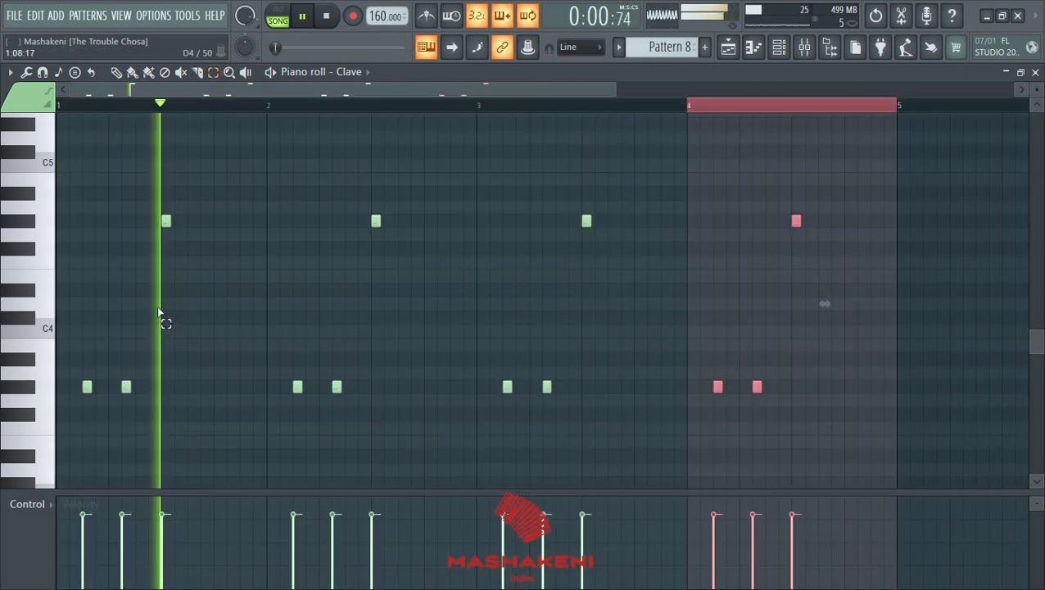
Step: Select the three Clave notes in bar 2 and transpose them up three semitones
{"action": "left_click_drag", "start_coordinate": [405, 190], "coordinate": [297, 438]}
{"action": "key", "text": "Up"}
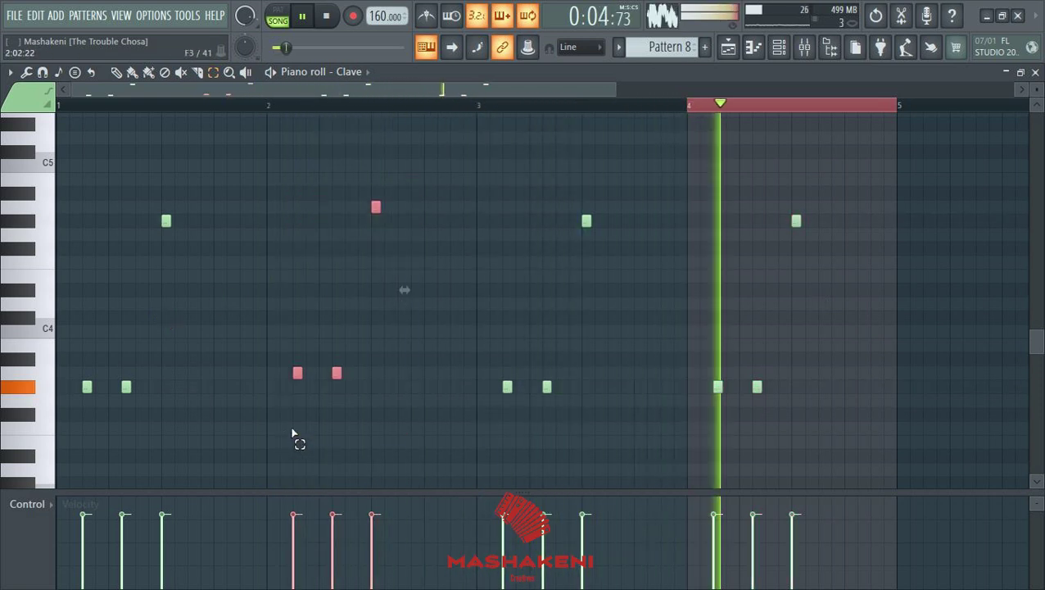
{"action": "key", "text": "Up"}
{"action": "key", "text": "Up"}
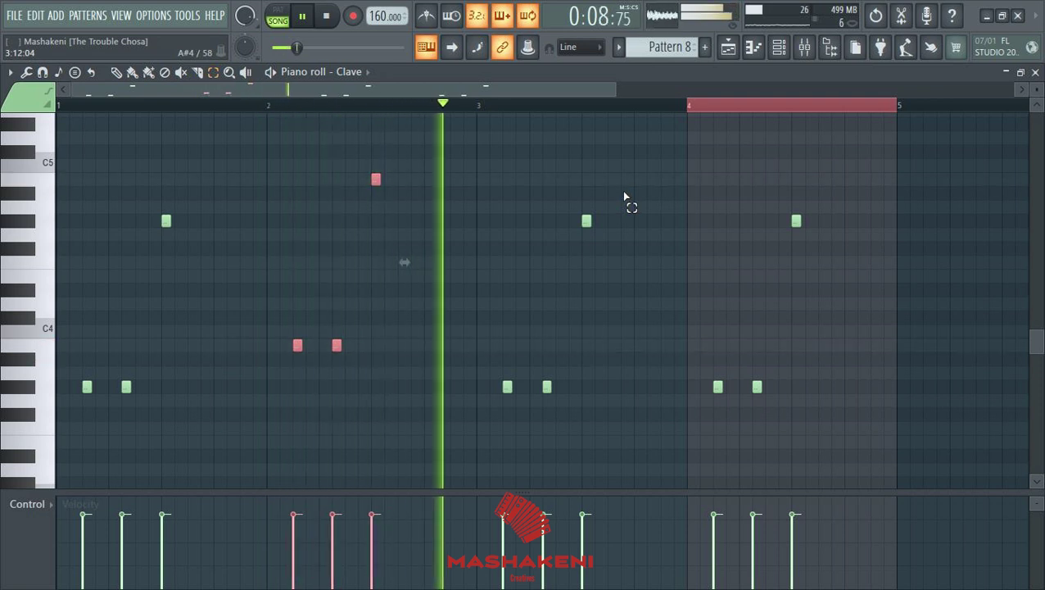
Step: Select the three Clave notes in bar 3 and transpose them up three semitones
{"action": "left_click_drag", "start_coordinate": [623, 186], "coordinate": [482, 472]}
{"action": "key", "text": "Up"}
{"action": "key", "text": "Up"}
{"action": "key", "text": "Up"}
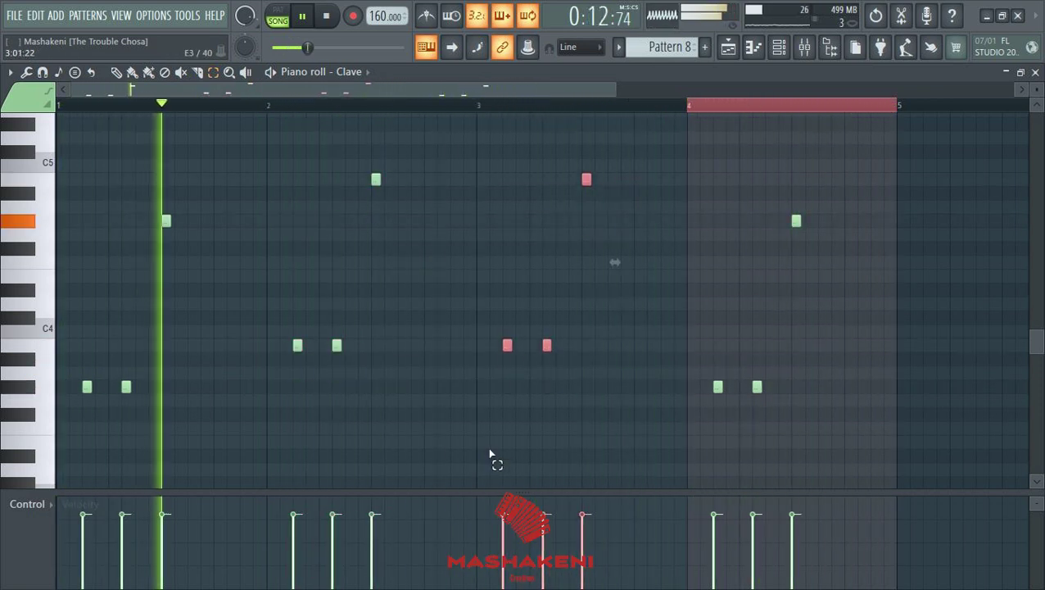
Step: Lower the high Clave note in bar 3 by five semitones to F#4
{"action": "left_click_drag", "start_coordinate": [661, 146], "coordinate": [580, 226]}
{"action": "key", "text": "Down"}
{"action": "key", "text": "Down"}
{"action": "key", "text": "Down"}
{"action": "key", "text": "Down"}
{"action": "key", "text": "Down"}
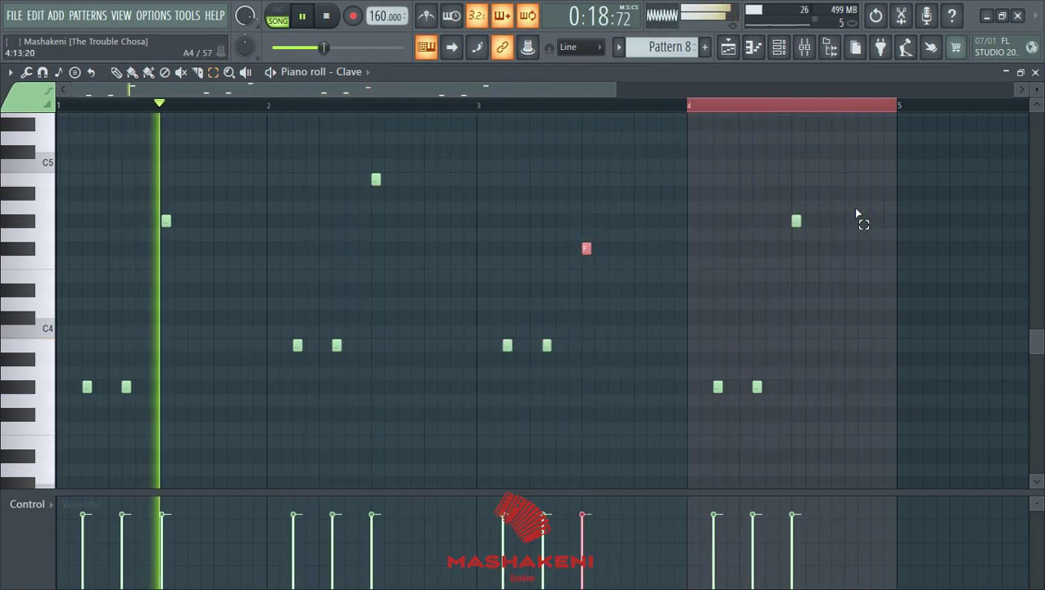
Step: Lower the high Clave note in bar 4 by five semitones to D#4
{"action": "left_click_drag", "start_coordinate": [854, 202], "coordinate": [771, 254]}
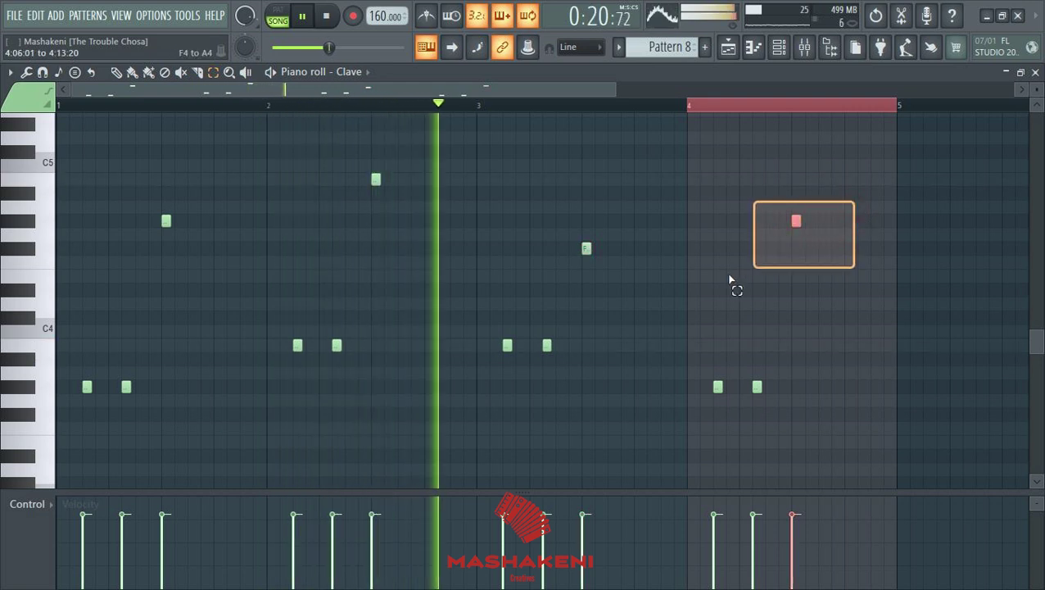
{"action": "key", "text": "Down"}
{"action": "key", "text": "Down"}
{"action": "key", "text": "Down"}
{"action": "key", "text": "Down"}
{"action": "key", "text": "Down"}
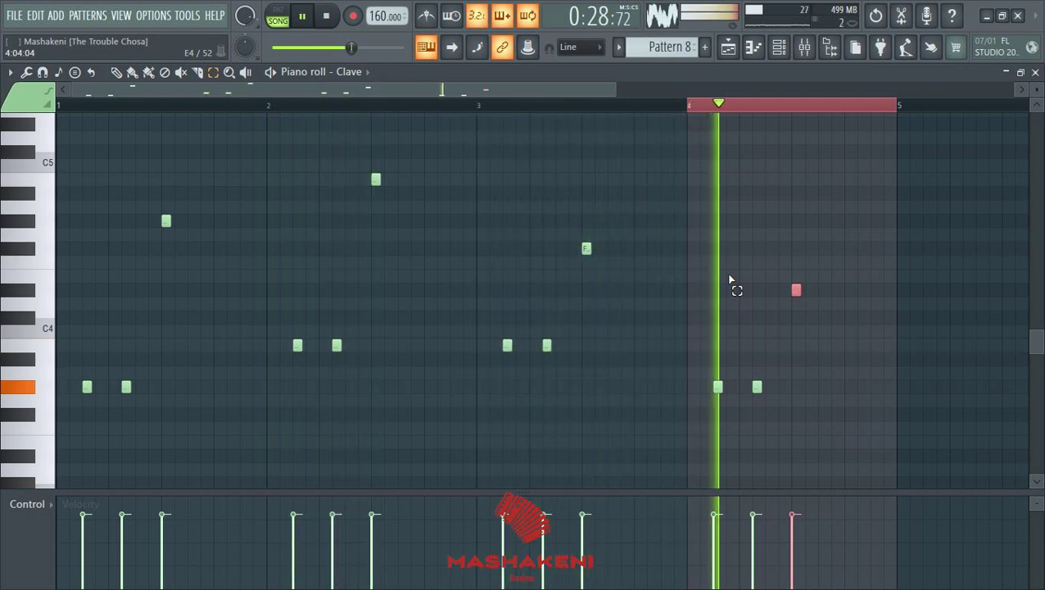
Step: Select all the Clave notes and transpose them down one octave
{"action": "key", "text": "ctrl+a"}
{"action": "scroll", "coordinate": [730, 280], "scroll_direction": "up", "scroll_amount": 3}
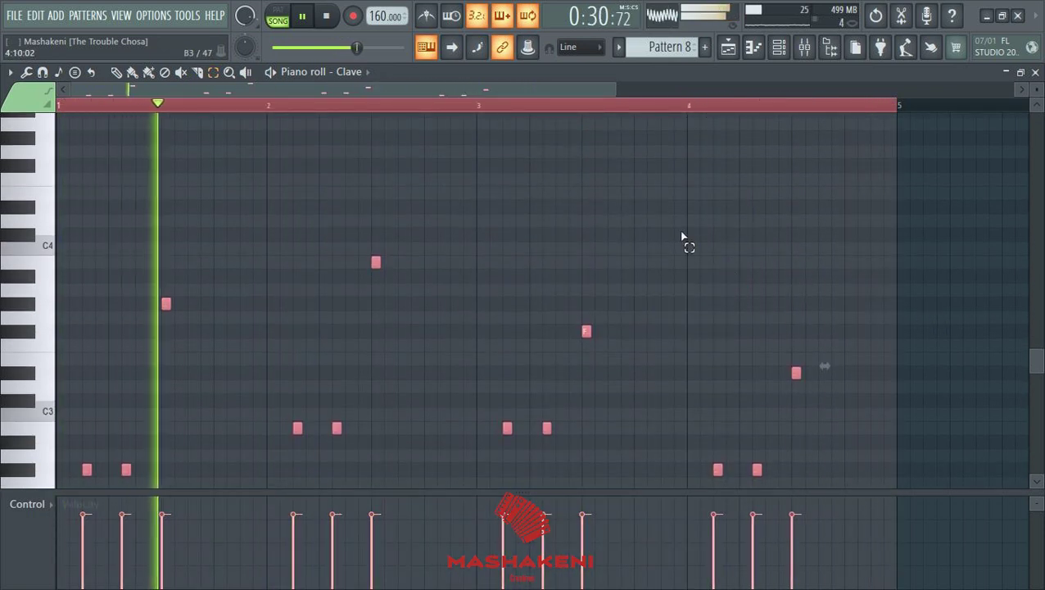
{"action": "scroll", "coordinate": [630, 107], "scroll_direction": "down", "scroll_amount": 2}
{"action": "scroll", "coordinate": [429, 262], "scroll_direction": "down", "scroll_amount": 2}
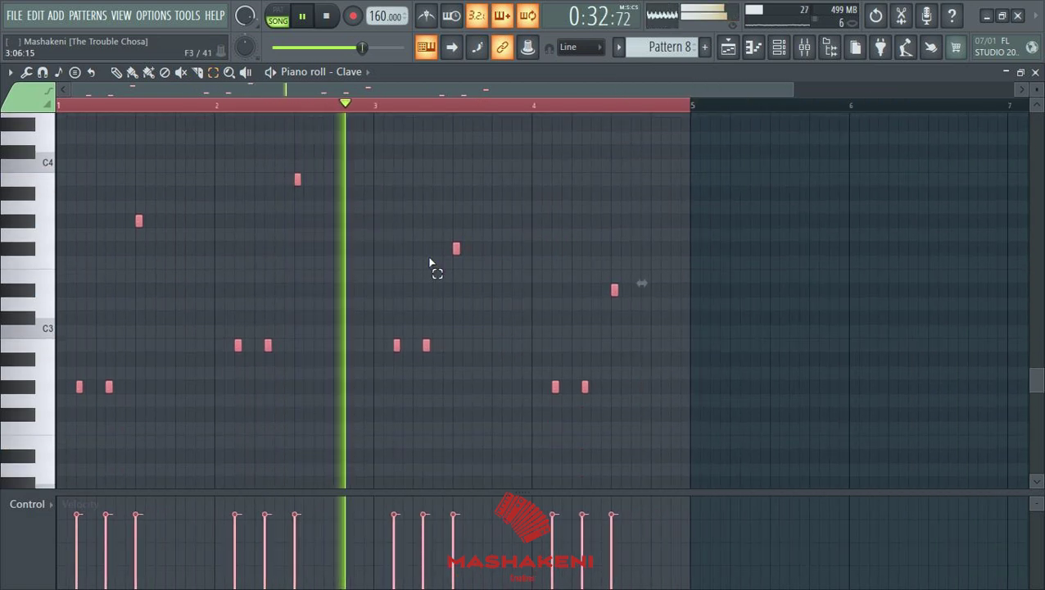
Step: Lengthen all the Clave notes together with snap set to none, restore Line snap and close the piano roll
{"action": "left_click", "coordinate": [578, 47]}
{"action": "left_click", "coordinate": [573, 98]}
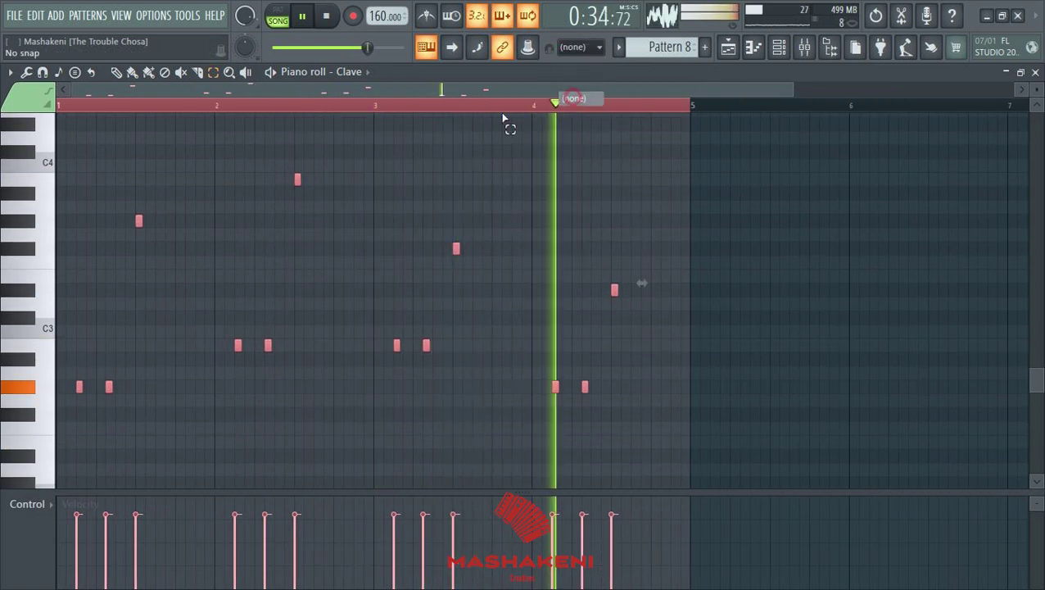
{"action": "scroll", "coordinate": [127, 93], "scroll_direction": "up", "scroll_amount": 2}
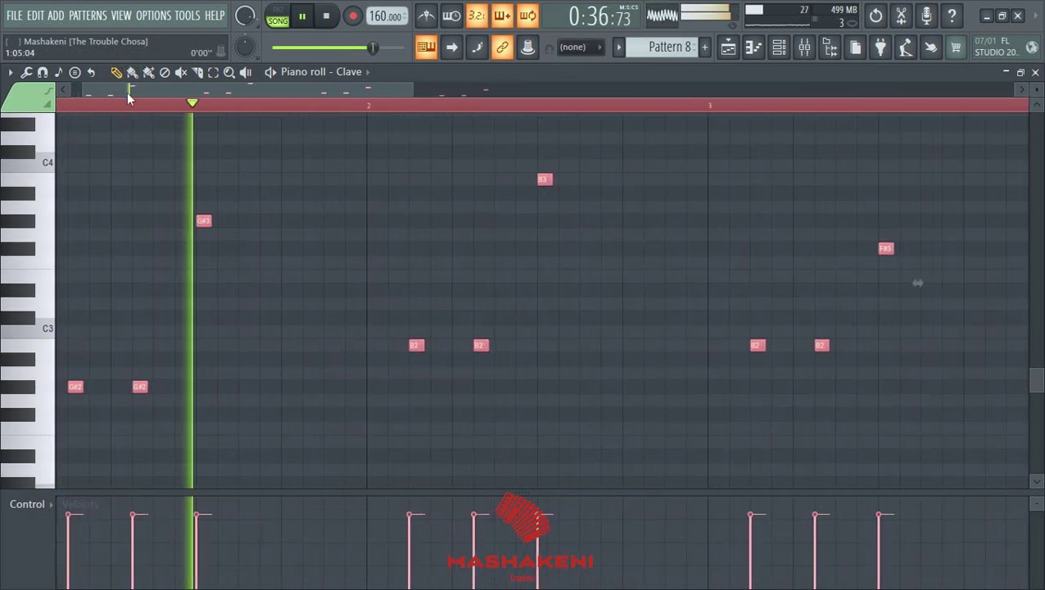
{"action": "left_click_drag", "start_coordinate": [245, 219], "coordinate": [278, 224]}
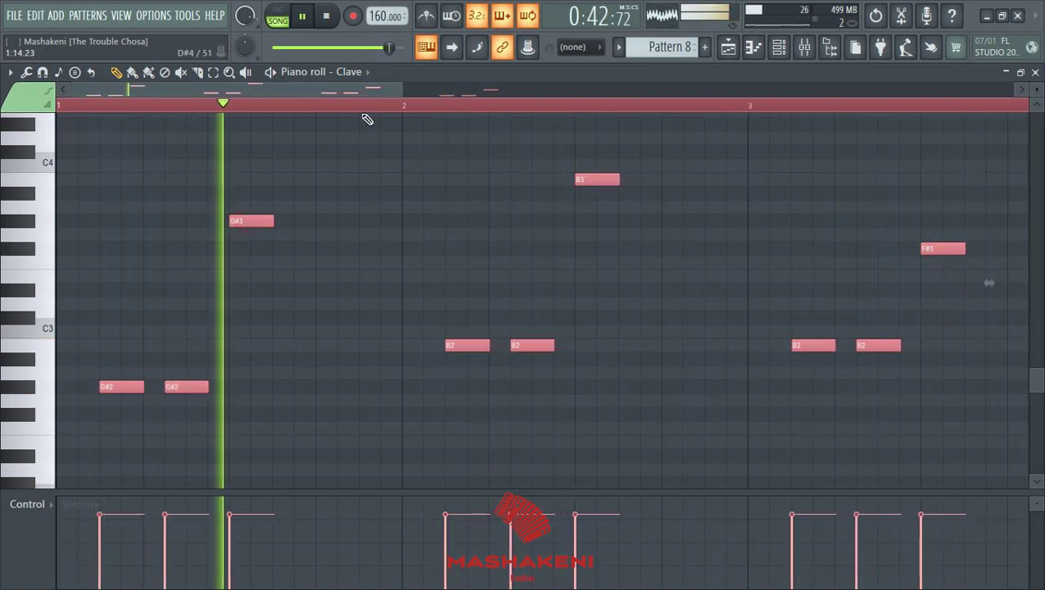
{"action": "scroll", "coordinate": [375, 110], "scroll_direction": "down", "scroll_amount": 3}
{"action": "left_click", "coordinate": [580, 47]}
{"action": "left_click", "coordinate": [584, 65]}
{"action": "left_click", "coordinate": [1035, 73]}
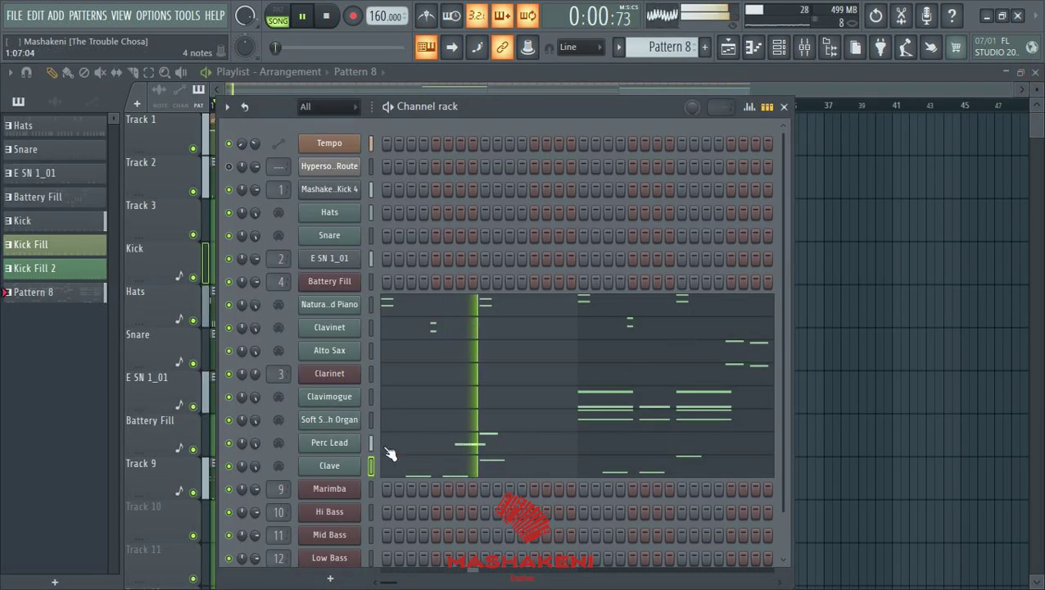
Step: Return the Clave mixer track's volume to its default level and send the track to ValhallaRoom at 25%
{"action": "left_click", "coordinate": [806, 50]}
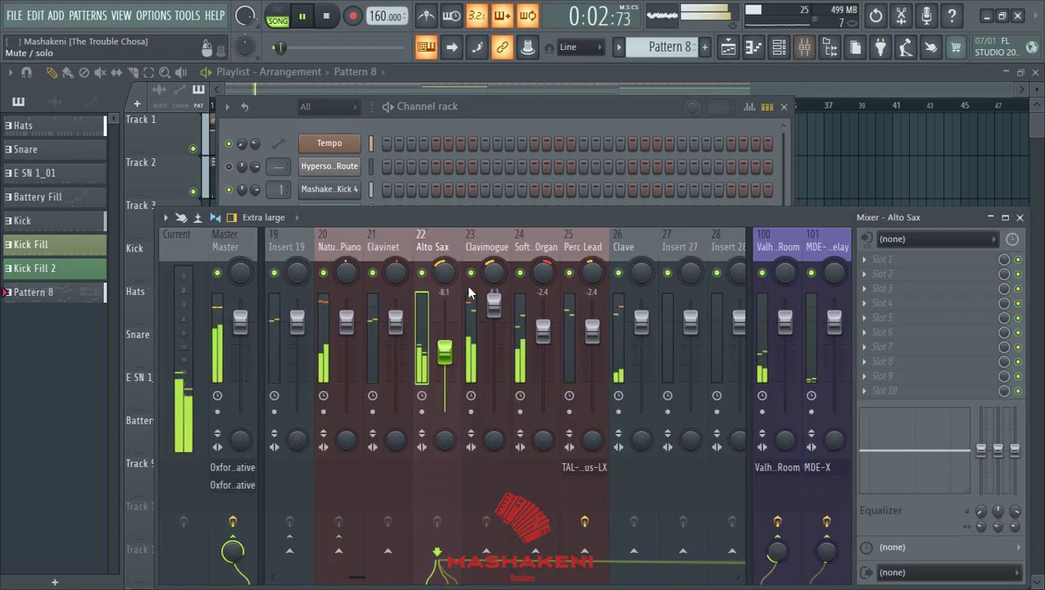
{"action": "left_click", "coordinate": [578, 238]}
{"action": "left_click", "coordinate": [619, 239]}
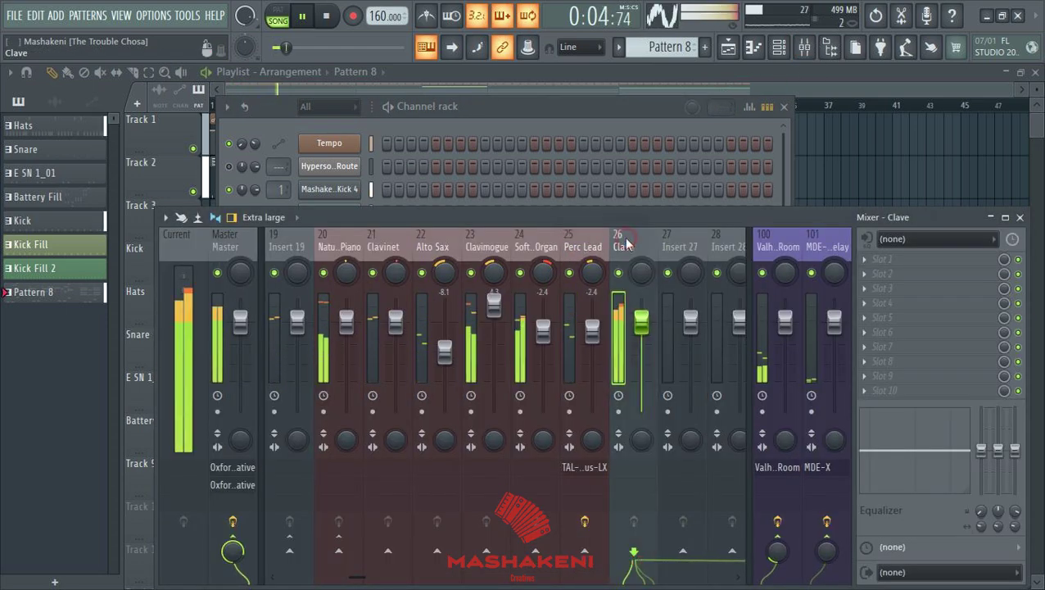
{"action": "scroll", "coordinate": [624, 236], "scroll_direction": "down", "scroll_amount": 3}
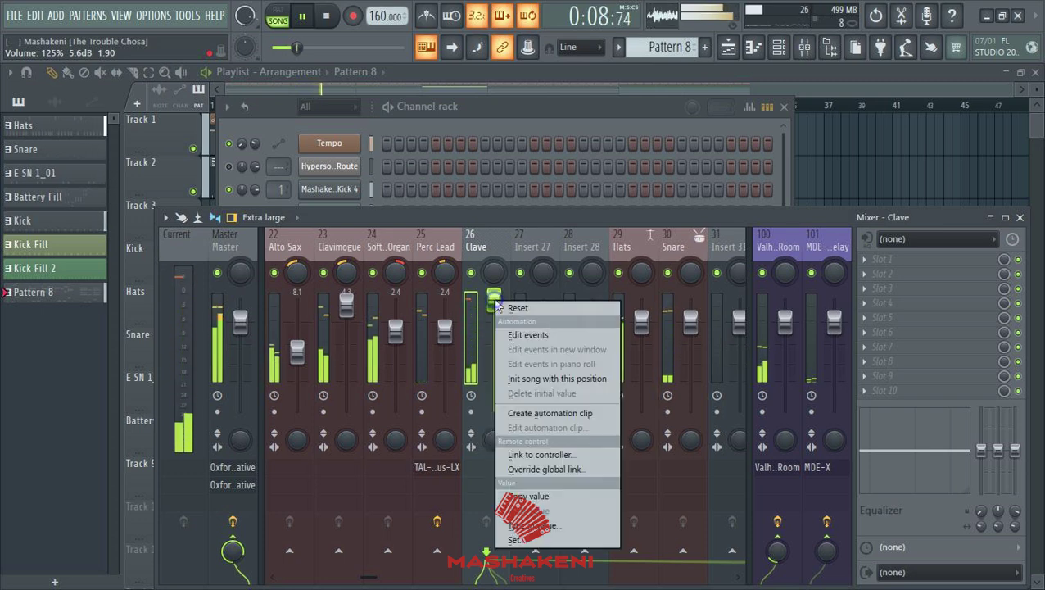
{"action": "right_click", "coordinate": [496, 305]}
{"action": "left_click", "coordinate": [512, 494]}
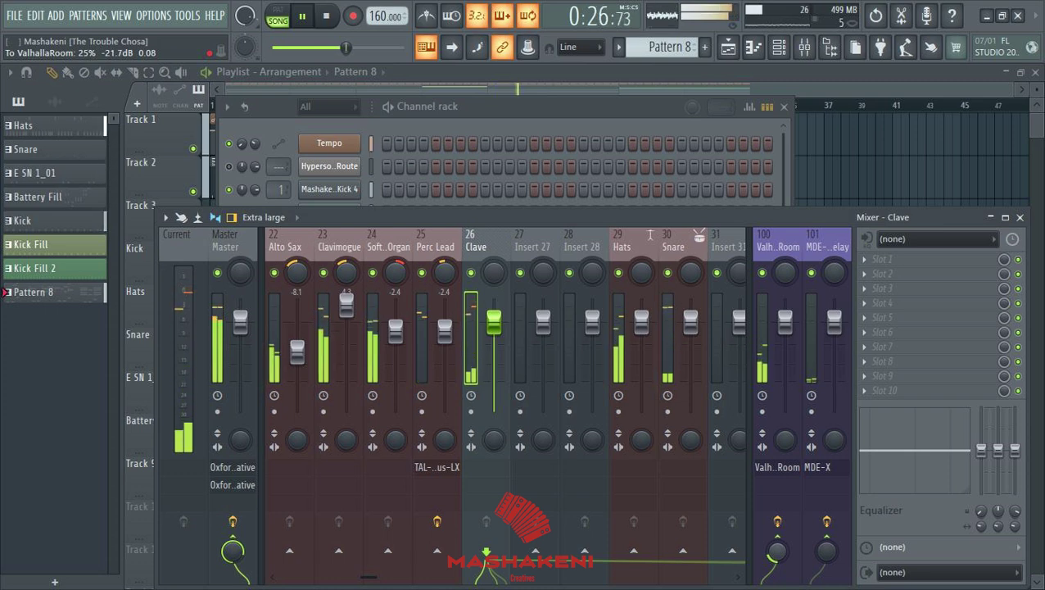
Step: Open the Marimba channel's piano roll and audition keys in its upper octaves
{"action": "left_click", "coordinate": [538, 116]}
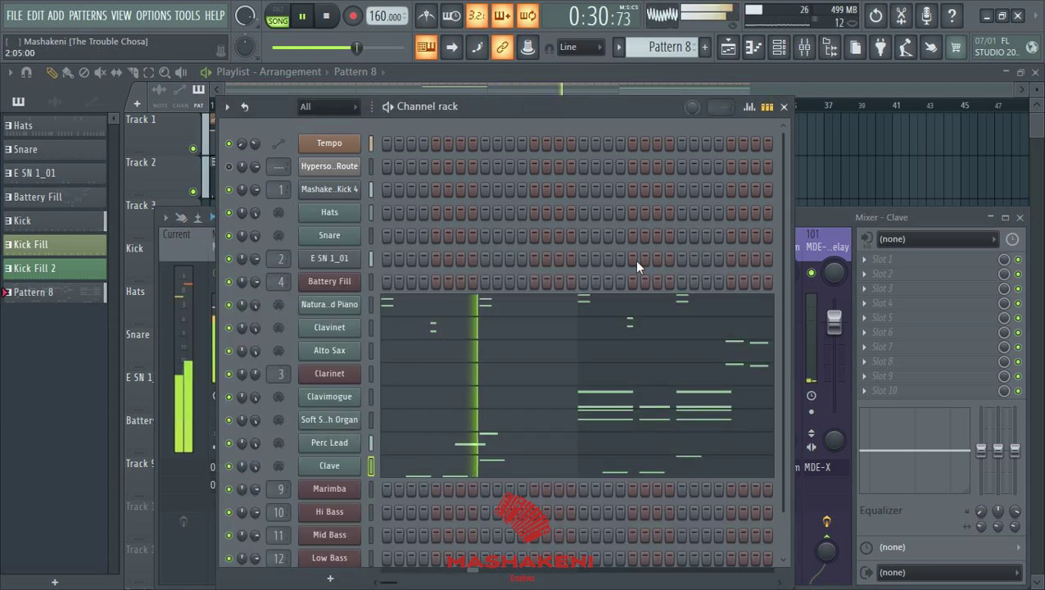
{"action": "scroll", "coordinate": [371, 428], "scroll_direction": "down", "scroll_amount": 1}
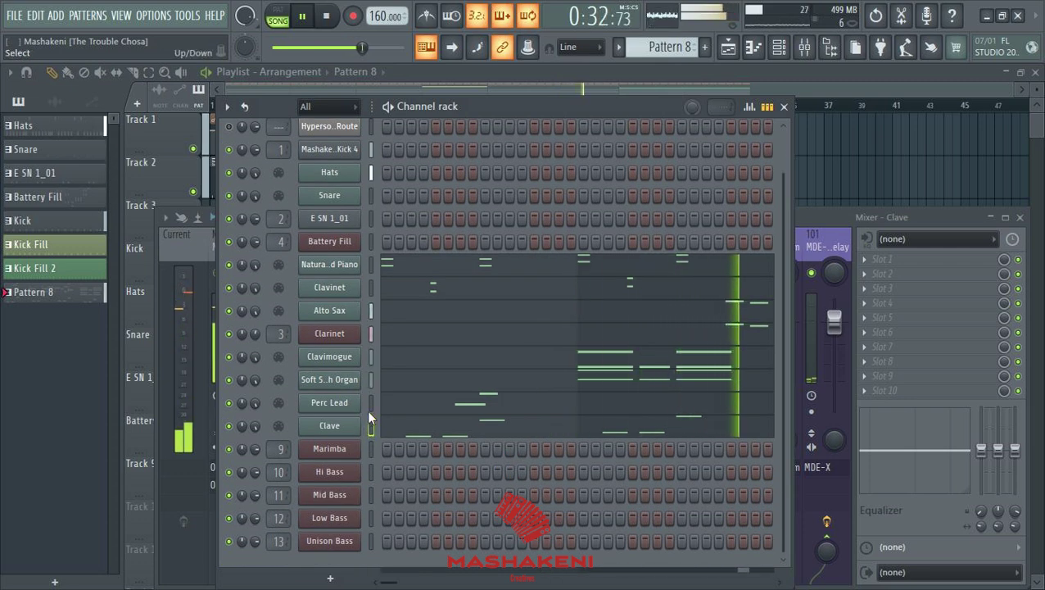
{"action": "right_click", "coordinate": [329, 447]}
{"action": "left_click", "coordinate": [391, 371]}
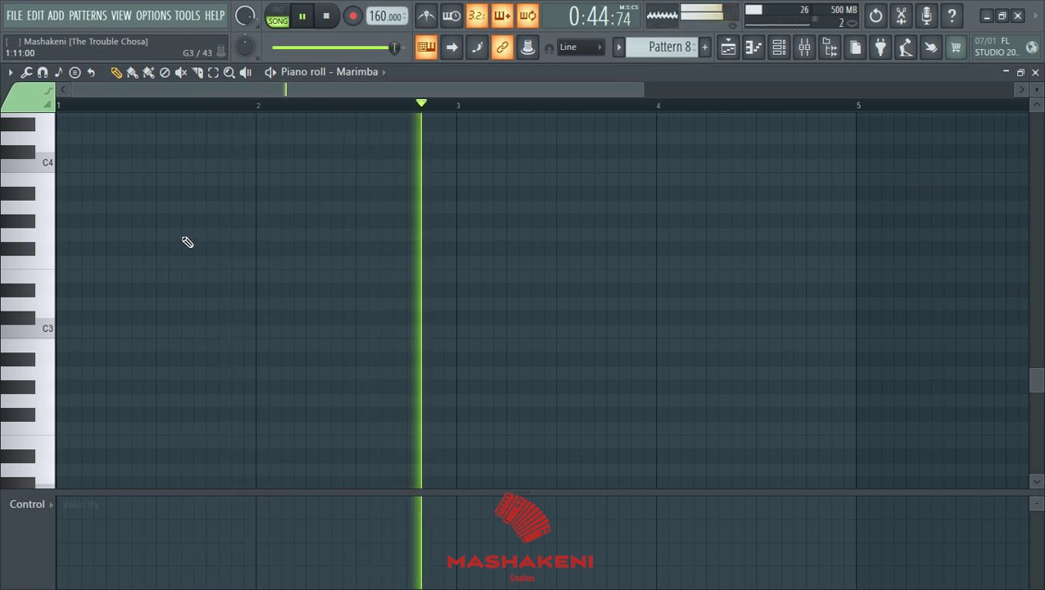
{"action": "scroll", "coordinate": [187, 242], "scroll_direction": "up", "scroll_amount": 3}
{"action": "scroll", "coordinate": [31, 271], "scroll_direction": "up", "scroll_amount": 5}
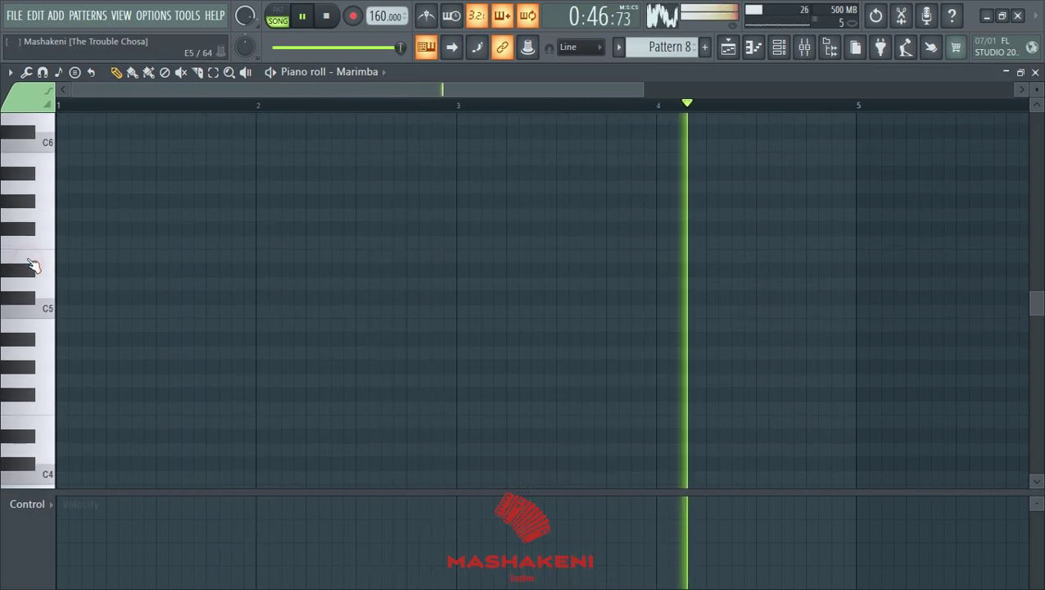
{"action": "left_click", "coordinate": [16, 186]}
{"action": "scroll", "coordinate": [33, 328], "scroll_direction": "up", "scroll_amount": 5}
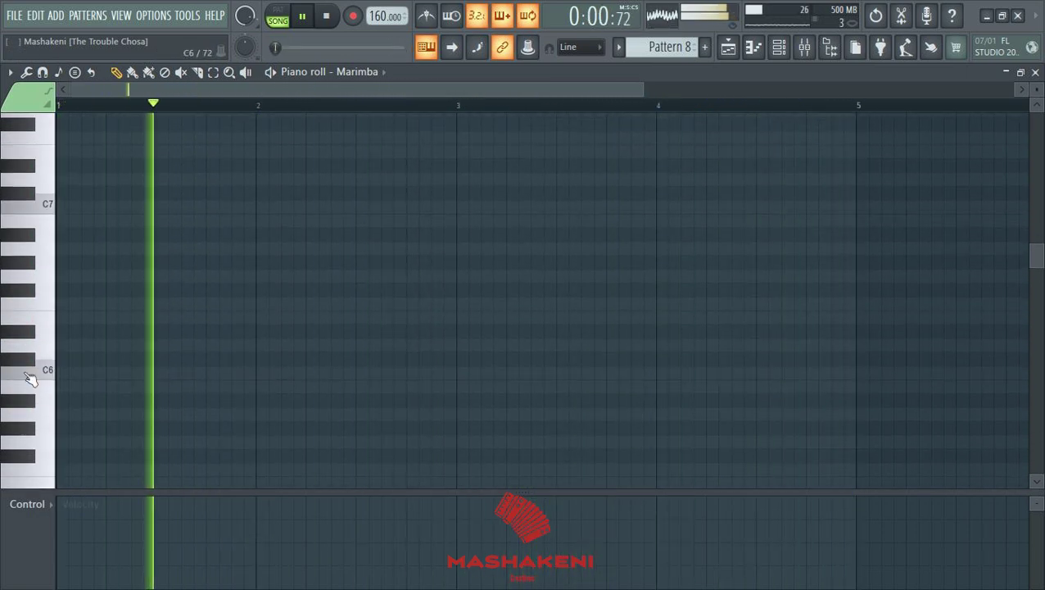
{"action": "left_click", "coordinate": [27, 366]}
Step: Draw a short Marimba D#6 at the start of bar 2, plus F#6 on step 13 and G#6 on step 9 of bar 1
{"action": "left_click", "coordinate": [269, 332]}
{"action": "mouse_move", "coordinate": [281, 332]}
{"action": "left_mouse_down"}
{"action": "mouse_move", "coordinate": [252, 339]}
{"action": "mouse_move", "coordinate": [264, 338]}
{"action": "left_mouse_up"}
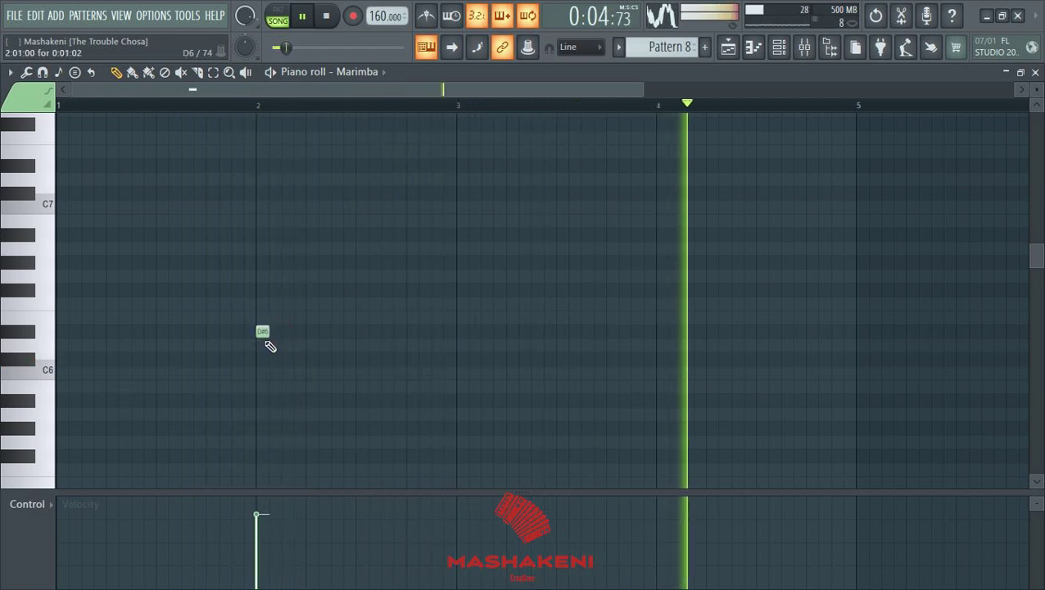
{"action": "left_click", "coordinate": [212, 291]}
{"action": "left_click", "coordinate": [235, 291]}
{"action": "right_click", "coordinate": [238, 290]}
{"action": "left_click", "coordinate": [159, 263]}
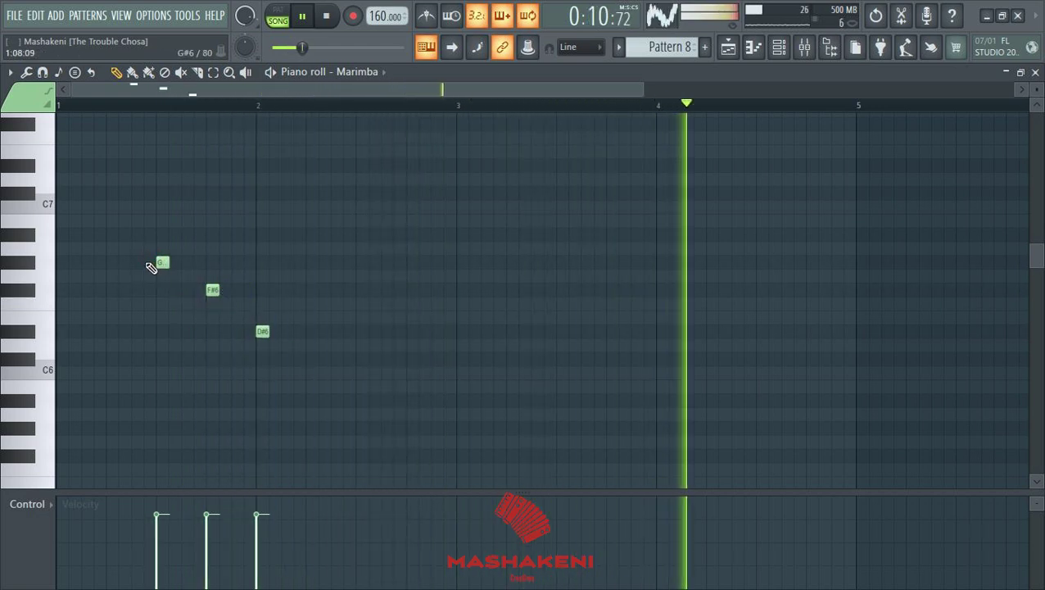
Step: Add Marimba notes in bar 1: B6 on steps 6 and 7, G#6 on step 11 and F#6 on step 15
{"action": "left_click", "coordinate": [122, 222]}
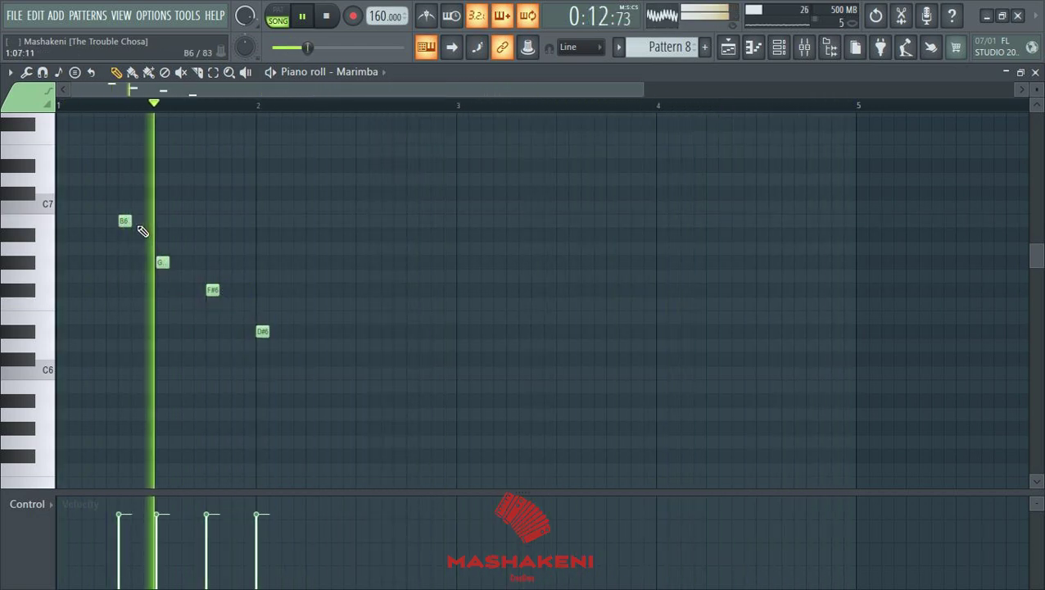
{"action": "left_click", "coordinate": [137, 221]}
{"action": "left_click", "coordinate": [181, 262]}
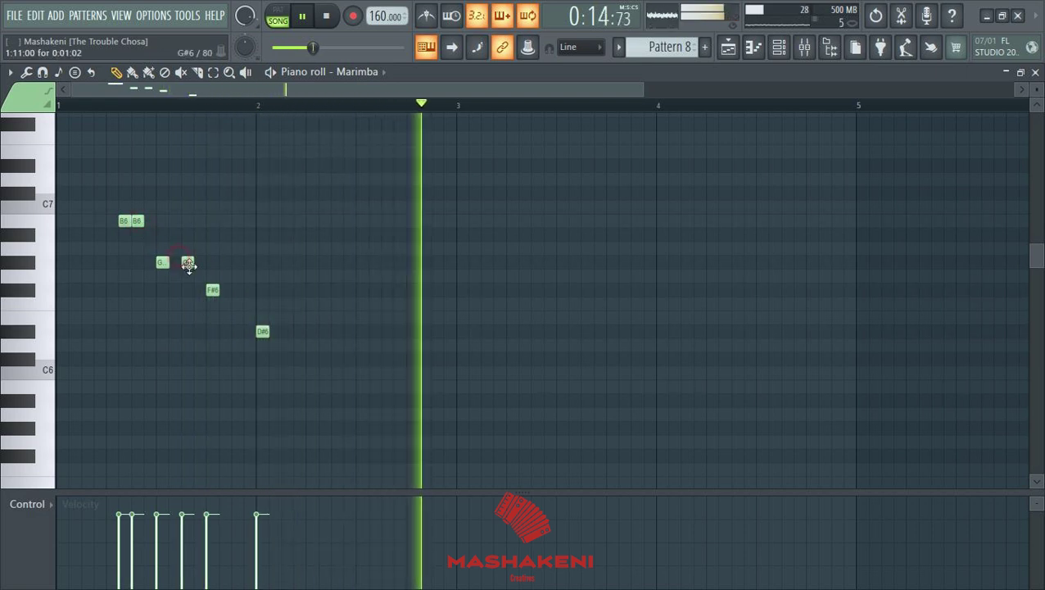
{"action": "left_click", "coordinate": [235, 291]}
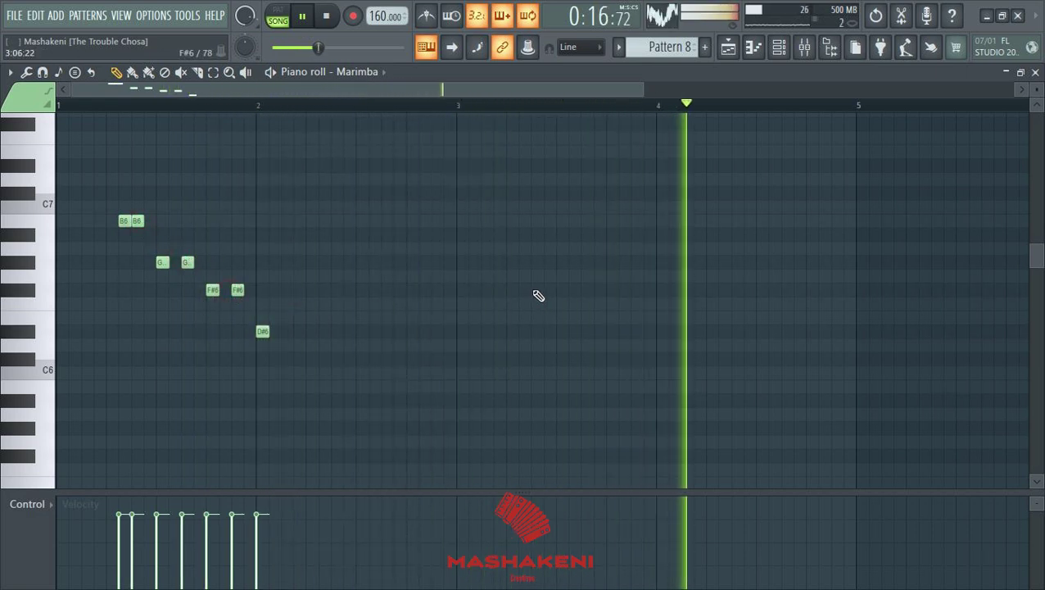
Step: Draw a descending Marimba run from step 6 of bar 3 into bar 4: C#7, B6, A#6, G#6, two F#6 notes and D#6
{"action": "left_click", "coordinate": [660, 332]}
{"action": "left_click", "coordinate": [612, 291]}
{"action": "left_click", "coordinate": [632, 291]}
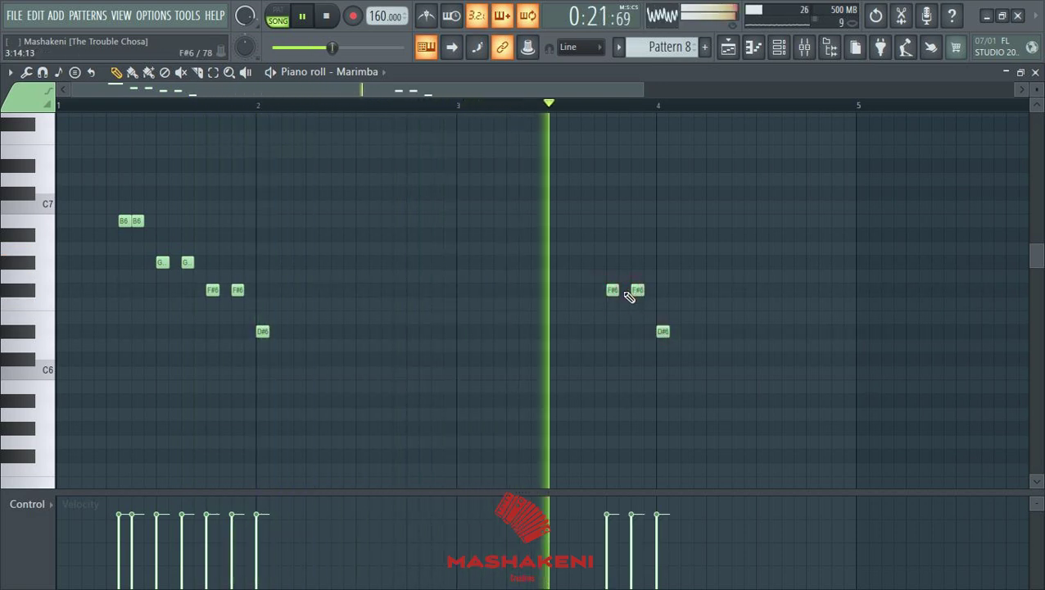
{"action": "left_click", "coordinate": [584, 262]}
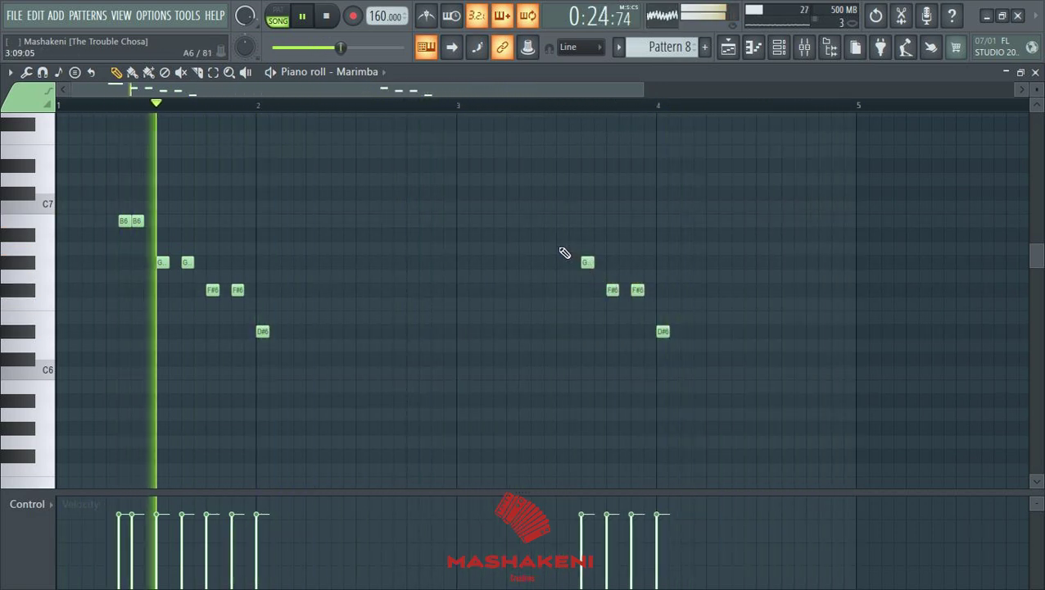
{"action": "left_click", "coordinate": [560, 235]}
{"action": "left_click", "coordinate": [535, 220]}
{"action": "left_click", "coordinate": [521, 193]}
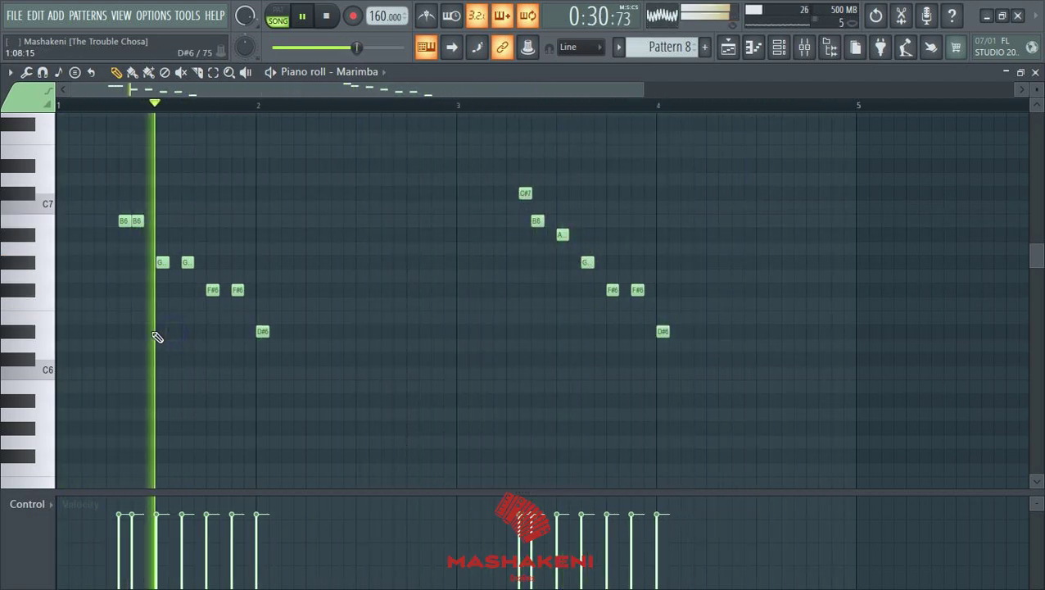
Step: Add harmony below the first Marimba phrase with D#6 under the G#6 notes, C#6 under the F#6 notes and B5 under D#6
{"action": "left_click", "coordinate": [187, 331]}
{"action": "left_click", "coordinate": [213, 359]}
{"action": "left_click", "coordinate": [237, 359]}
{"action": "left_click", "coordinate": [263, 386]}
{"action": "left_click", "coordinate": [93, 105]}
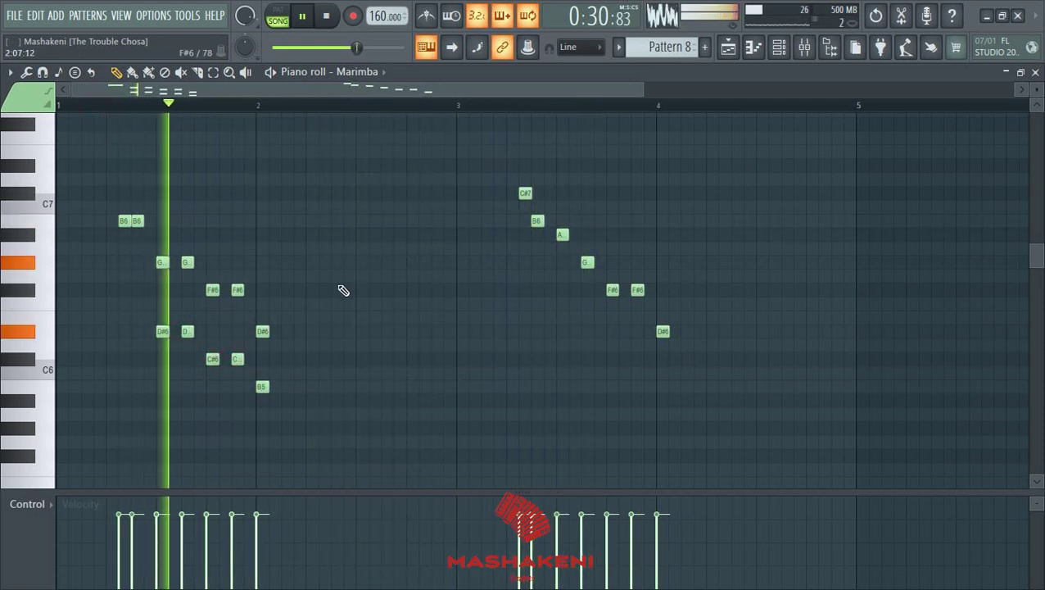
Step: Try E6 for the two D#6 harmony notes and A#5 for the B5 harmony note, restoring the original pitches
{"action": "left_click_drag", "start_coordinate": [189, 334], "coordinate": [174, 317]}
{"action": "left_click", "coordinate": [103, 105]}
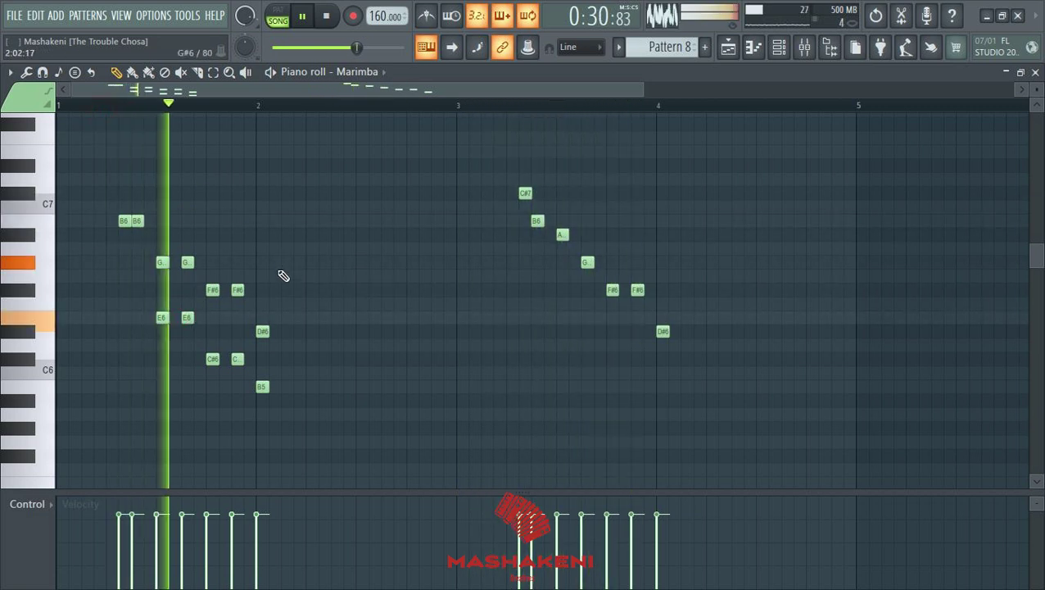
{"action": "right_click", "coordinate": [187, 317]}
{"action": "right_click", "coordinate": [162, 317]}
{"action": "left_click", "coordinate": [161, 331]}
{"action": "left_click", "coordinate": [186, 331]}
{"action": "left_click_drag", "start_coordinate": [268, 388], "coordinate": [267, 402]}
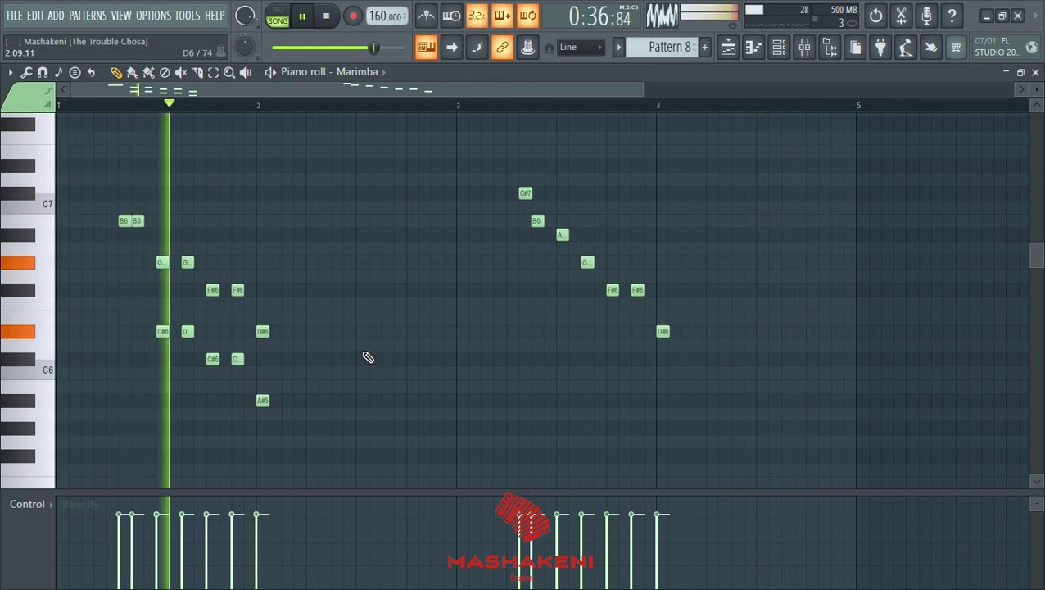
{"action": "left_click_drag", "start_coordinate": [264, 399], "coordinate": [264, 386]}
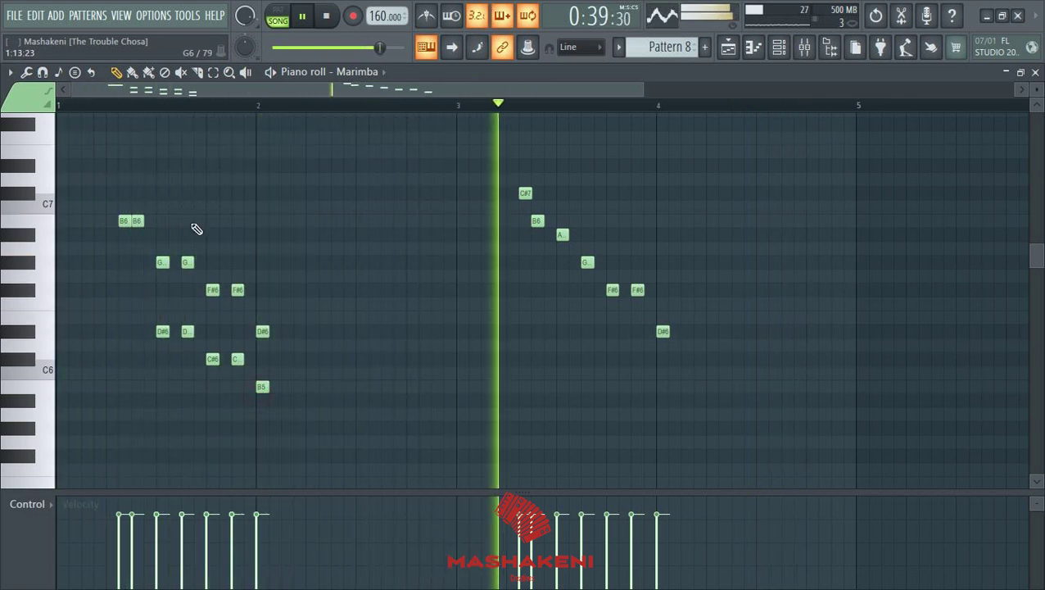
Step: Try F#6 harmony notes under the B6 and A#6 in bar 3, with G#6 as an alternative under the B6
{"action": "left_click_drag", "start_coordinate": [538, 262], "coordinate": [541, 291]}
{"action": "left_click", "coordinate": [563, 289]}
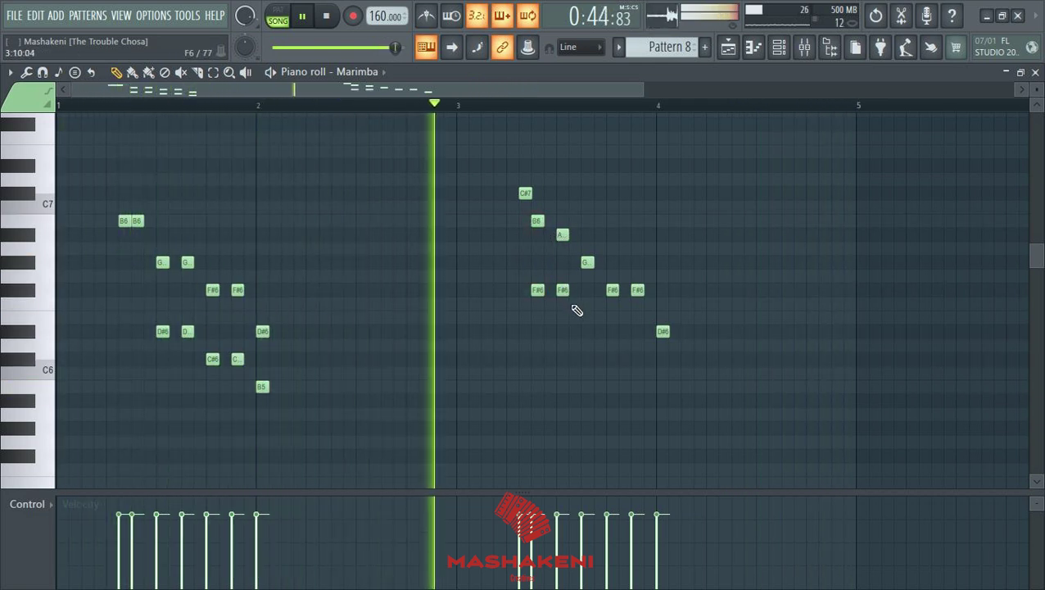
{"action": "left_click_drag", "start_coordinate": [537, 289], "coordinate": [530, 263]}
{"action": "right_click", "coordinate": [538, 263]}
{"action": "right_click", "coordinate": [563, 289]}
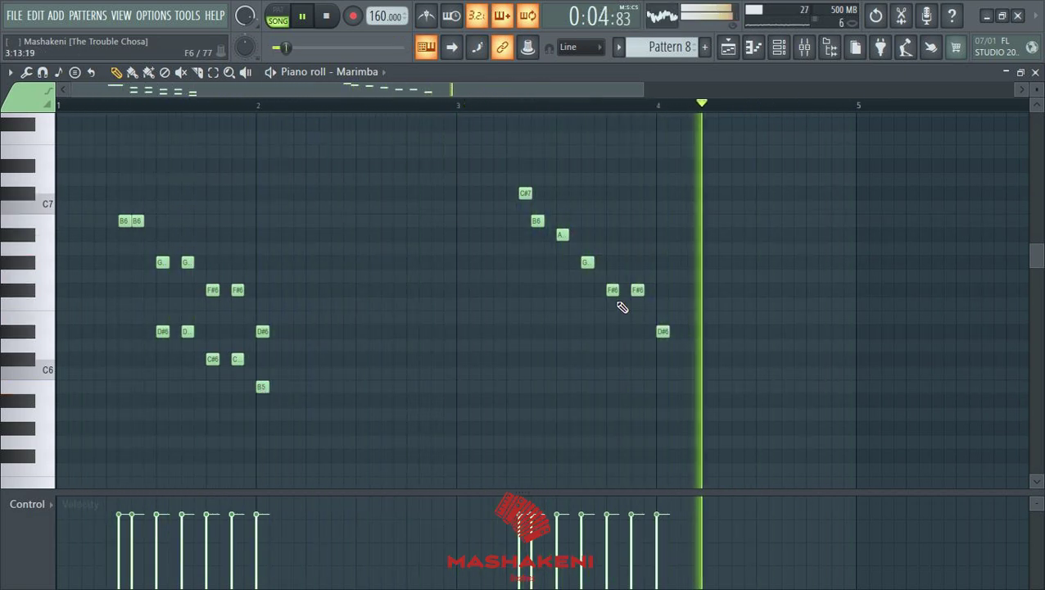
Step: Harmonize the second Marimba phrase with F#6 under A#6, D#6 under G#6, C#6 under both F#6 notes and B5 under D#6
{"action": "left_click", "coordinate": [587, 331]}
{"action": "left_click", "coordinate": [613, 359]}
{"action": "left_click", "coordinate": [637, 359]}
{"action": "left_click", "coordinate": [662, 399]}
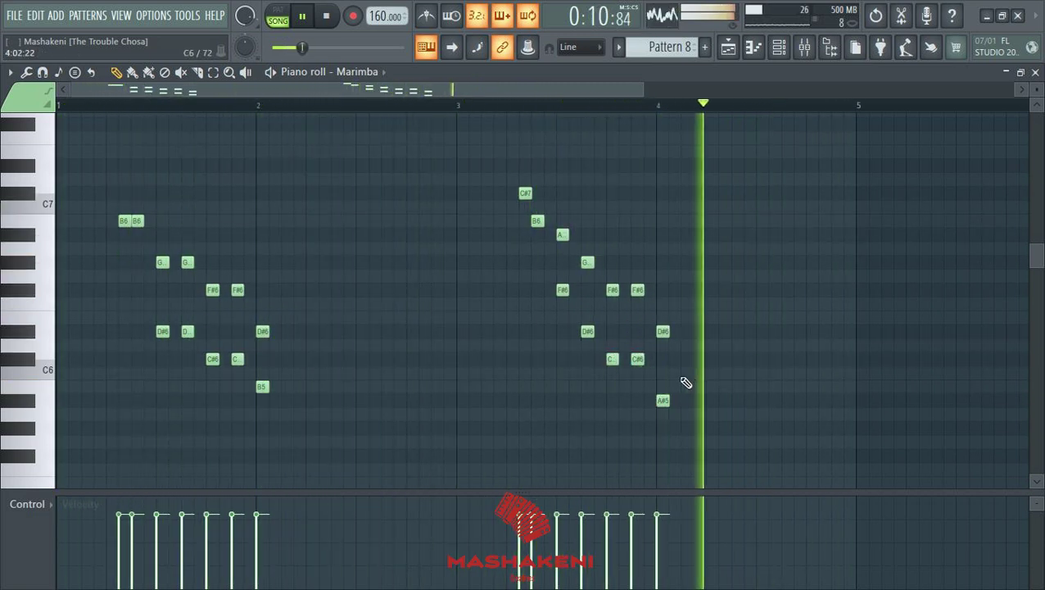
{"action": "left_click_drag", "start_coordinate": [665, 401], "coordinate": [663, 388]}
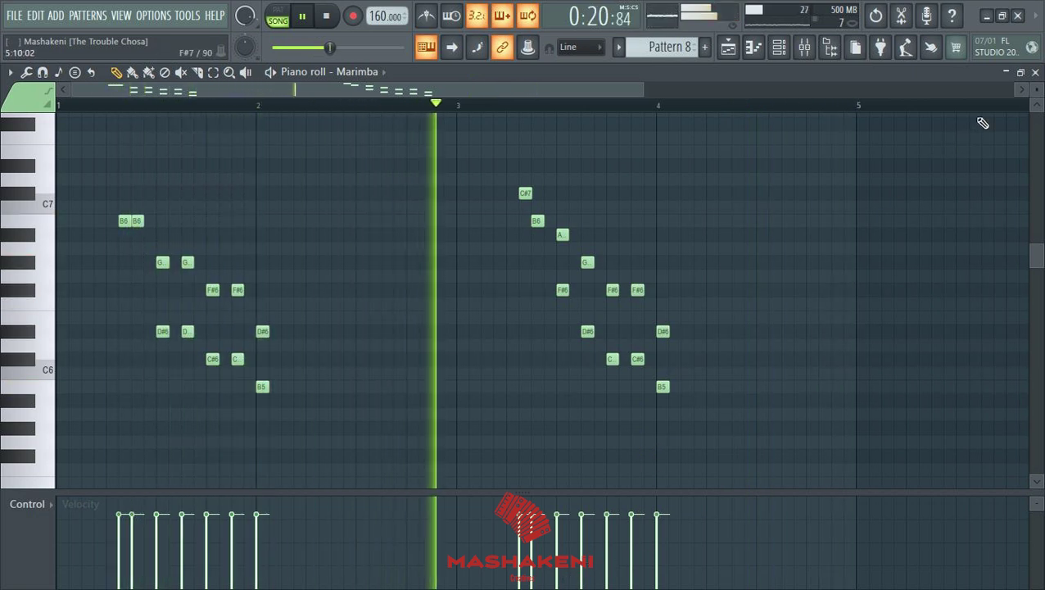
Step: Inspect the Fruity parametric EQ 2 curve on the Lead Marimba mixer track
{"action": "key", "text": "F7"}
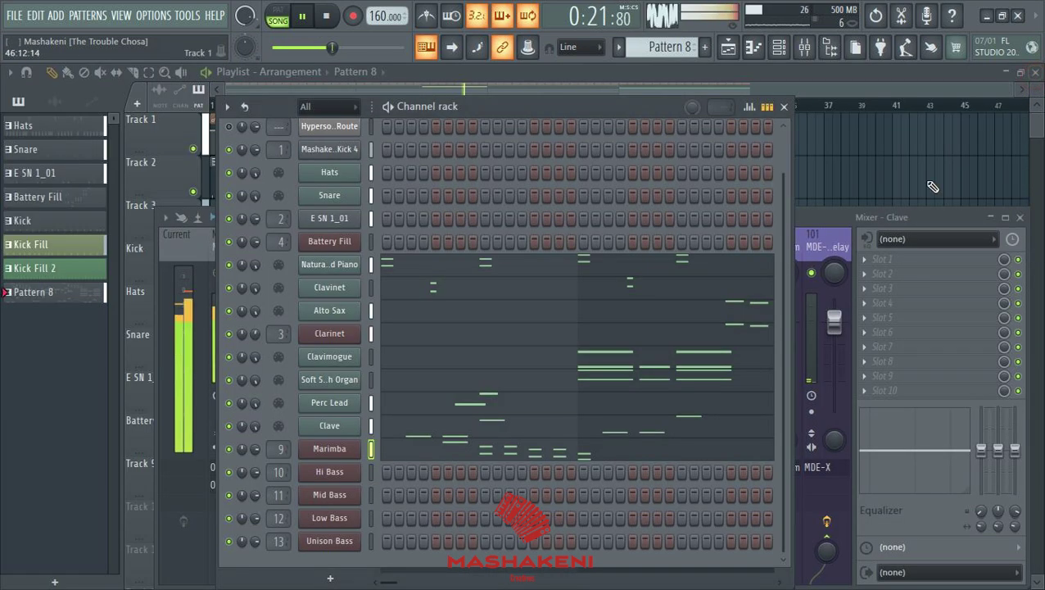
{"action": "left_click", "coordinate": [900, 216]}
{"action": "scroll", "coordinate": [581, 229], "scroll_direction": "up", "scroll_amount": 5}
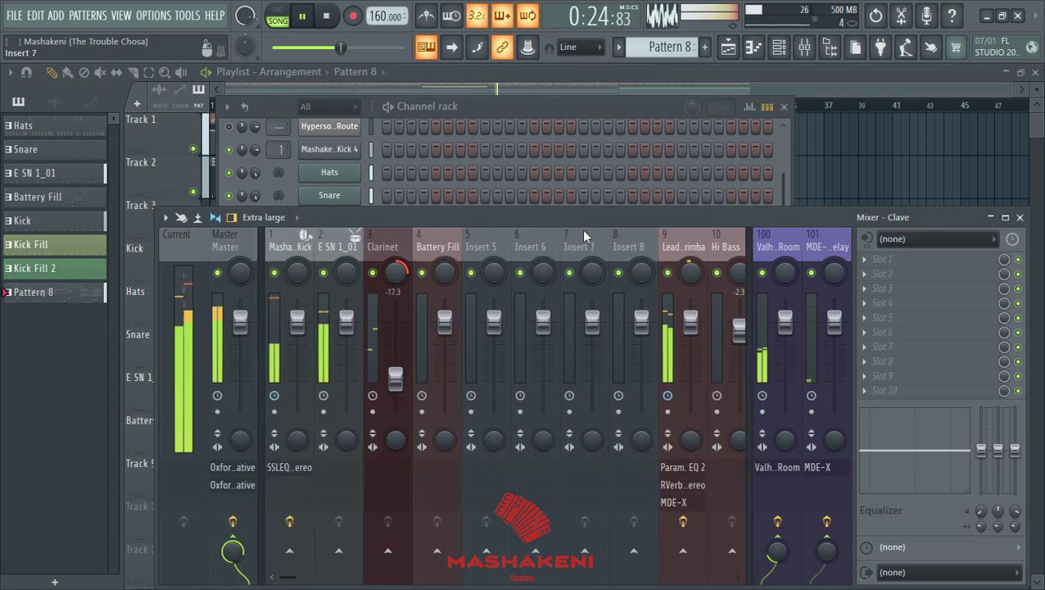
{"action": "scroll", "coordinate": [533, 237], "scroll_direction": "up", "scroll_amount": 3}
{"action": "scroll", "coordinate": [560, 233], "scroll_direction": "up", "scroll_amount": 2}
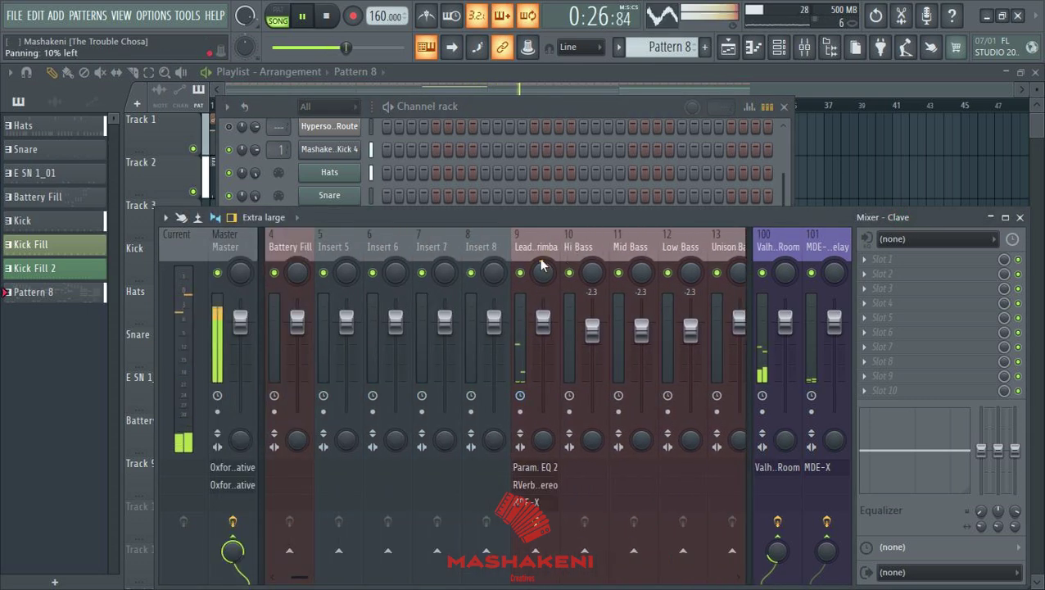
{"action": "left_click", "coordinate": [531, 242]}
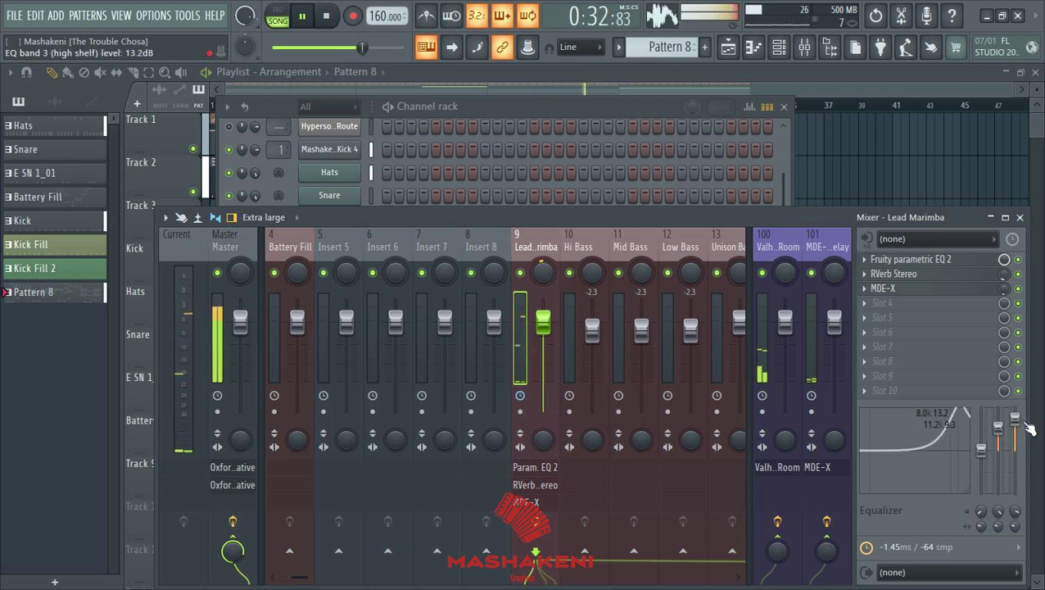
{"action": "left_click", "coordinate": [933, 261]}
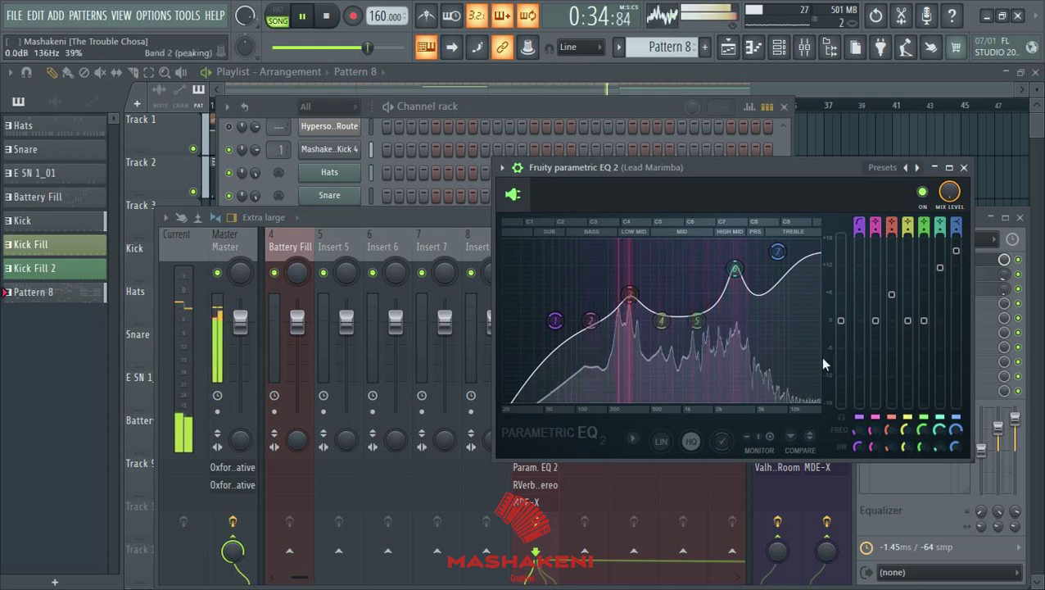
{"action": "left_click", "coordinate": [965, 168]}
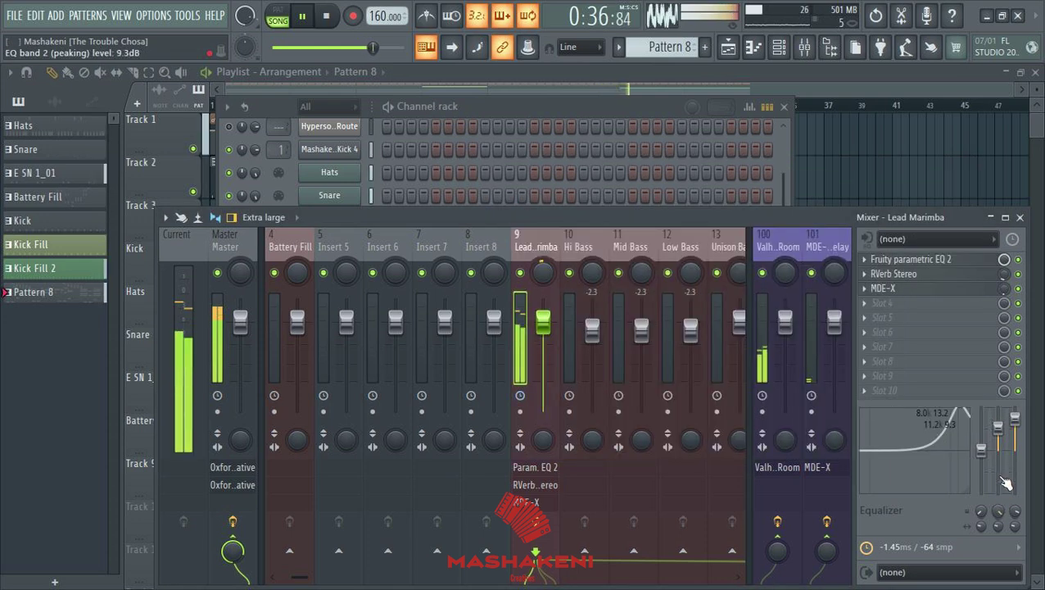
Step: Change the RVerb Stereo reverb type on the Lead Marimba track to Room and set its mix level to 32%
{"action": "left_click", "coordinate": [893, 277]}
{"action": "left_click", "coordinate": [66, 148]}
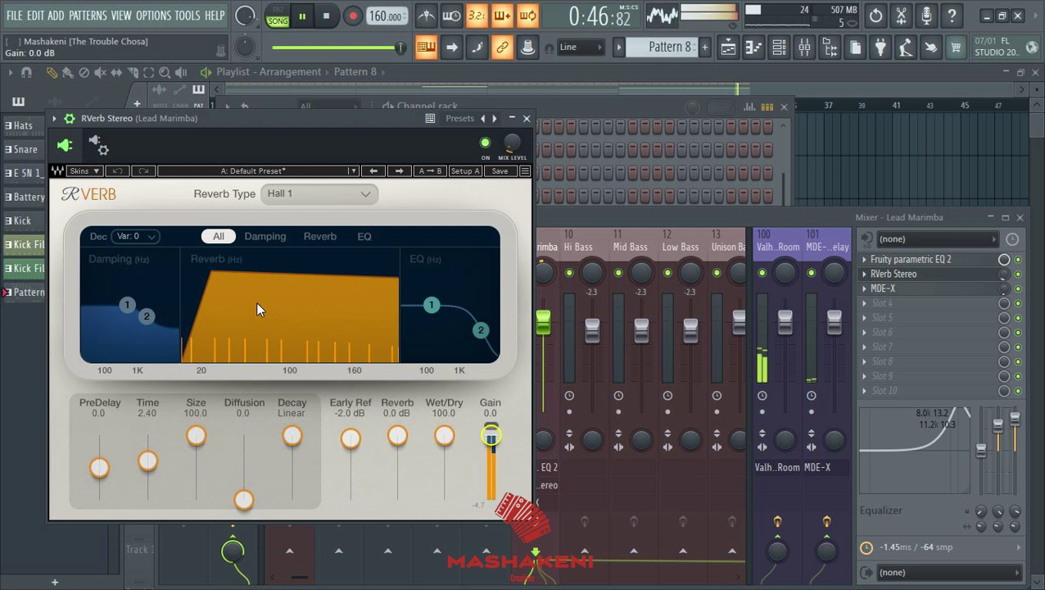
{"action": "scroll", "coordinate": [287, 197], "scroll_direction": "down", "scroll_amount": 1}
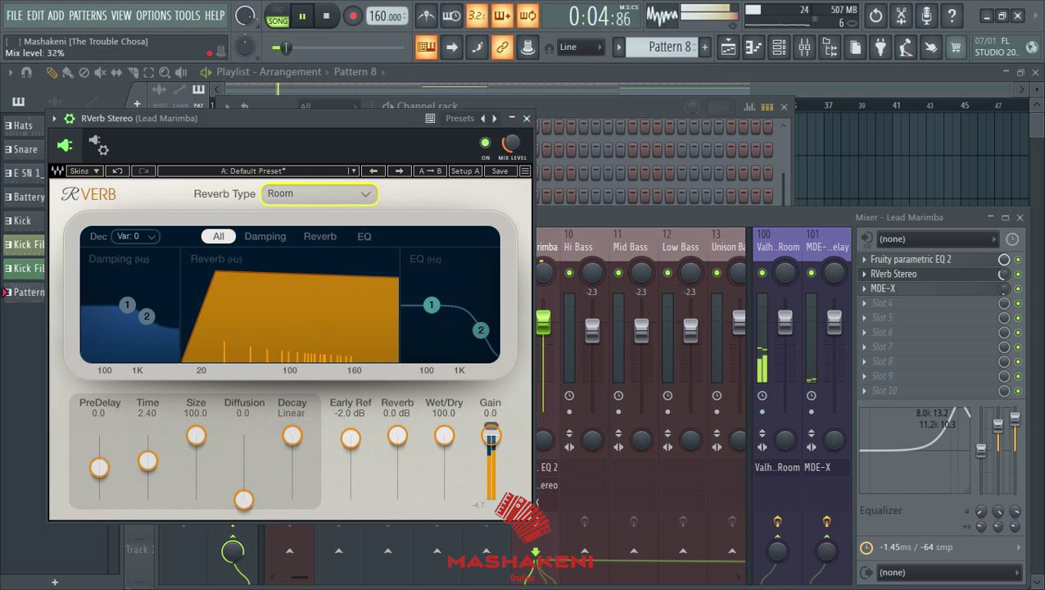
{"action": "left_click", "coordinate": [527, 119]}
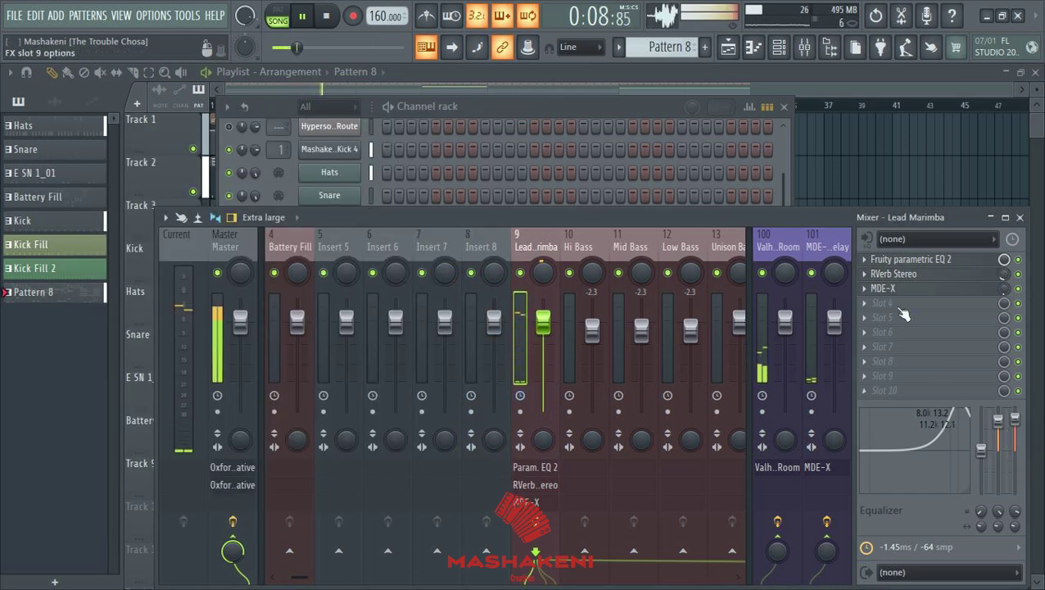
{"action": "left_click", "coordinate": [1021, 219]}
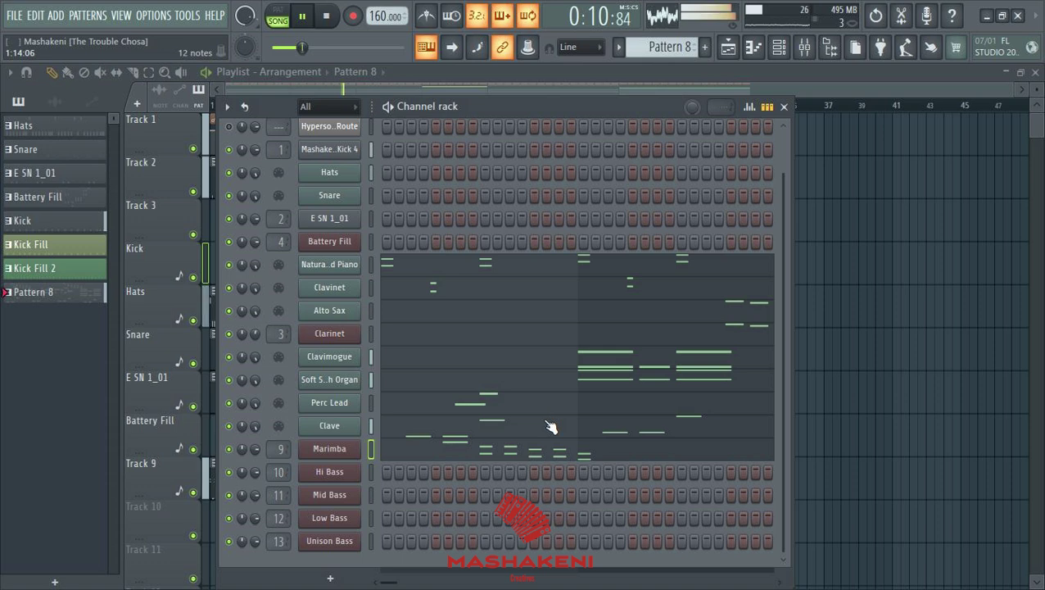
Step: Try the whole Marimba melody one octave higher, then move it back down an octave
{"action": "left_click", "coordinate": [533, 451]}
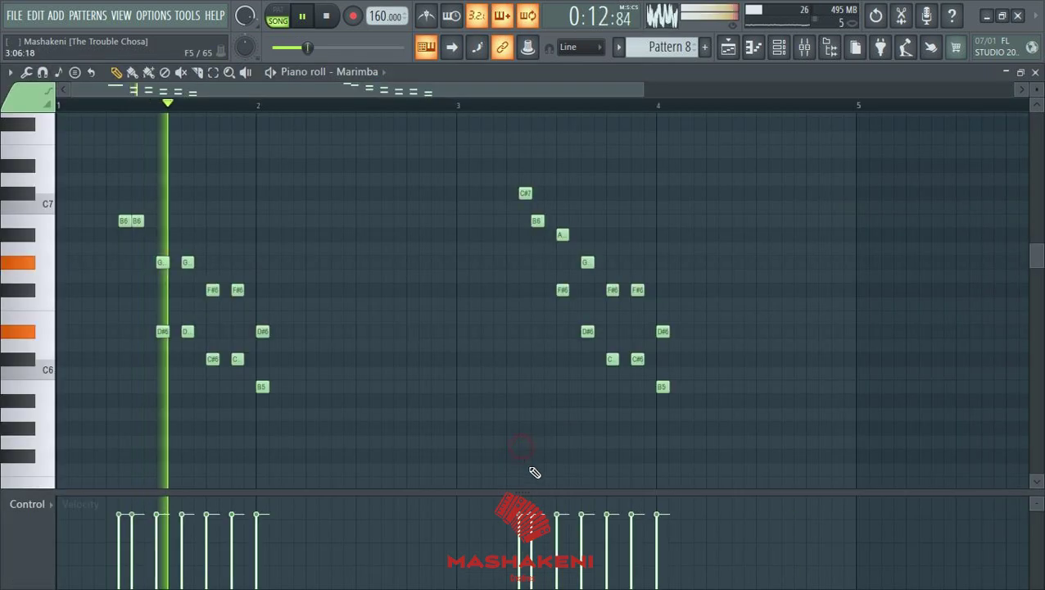
{"action": "key", "text": "ctrl+Up"}
{"action": "scroll", "coordinate": [540, 467], "scroll_direction": "up", "scroll_amount": 3}
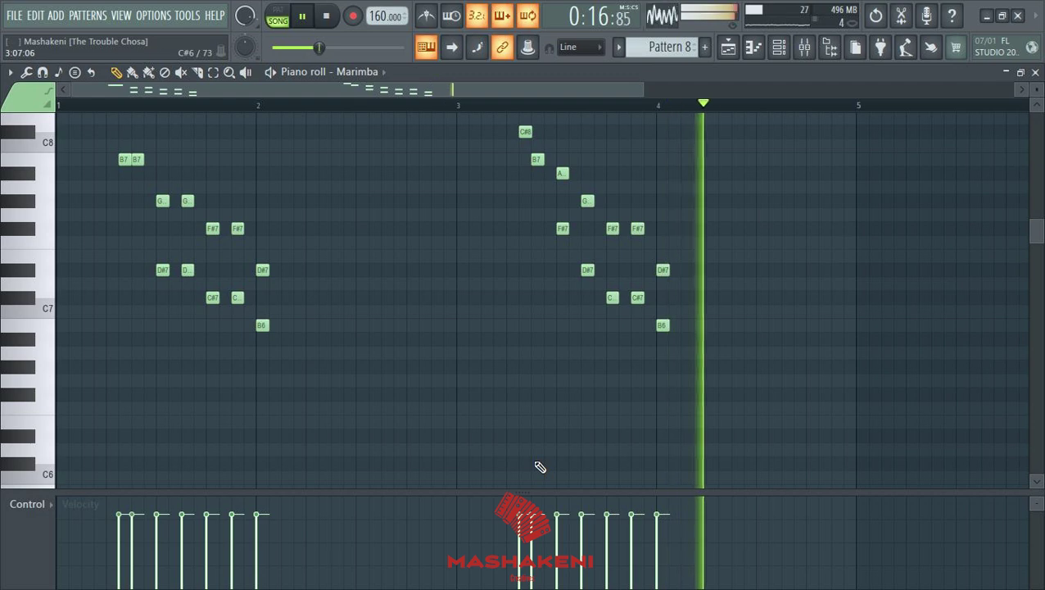
{"action": "key", "text": "ctrl+Down"}
{"action": "scroll", "coordinate": [539, 467], "scroll_direction": "down", "scroll_amount": 1}
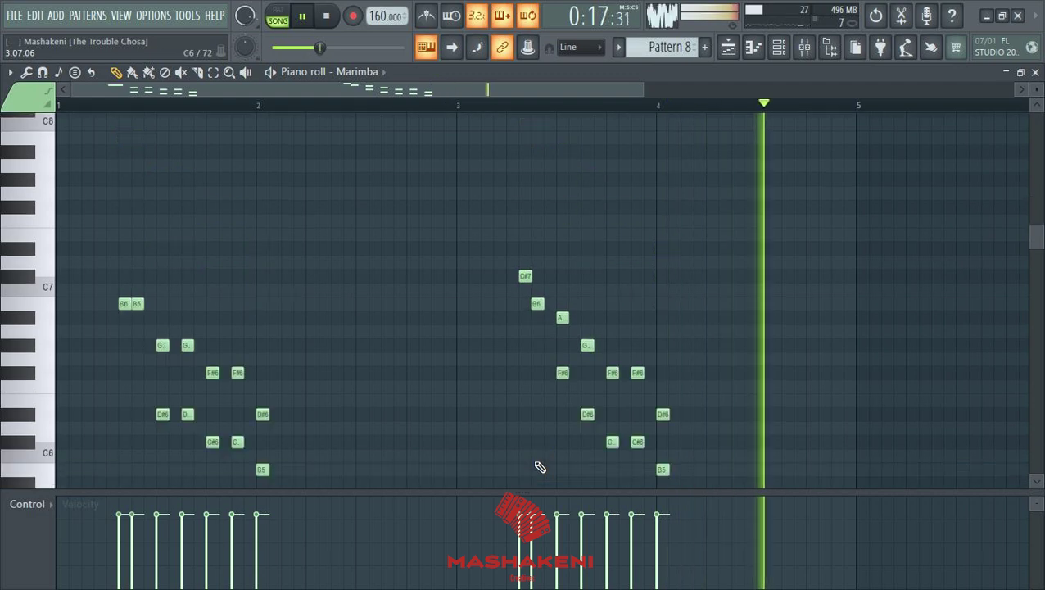
{"action": "left_click", "coordinate": [1035, 72]}
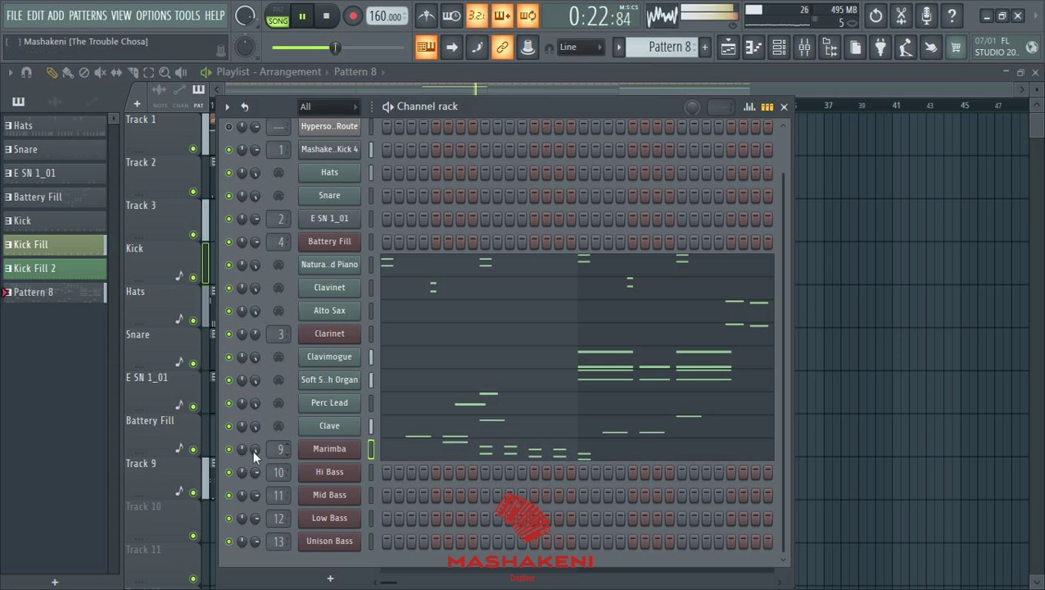
Step: Set the Marimba channel volume to 89% in the channel rack
{"action": "scroll", "coordinate": [253, 451], "scroll_direction": "up", "scroll_amount": 2}
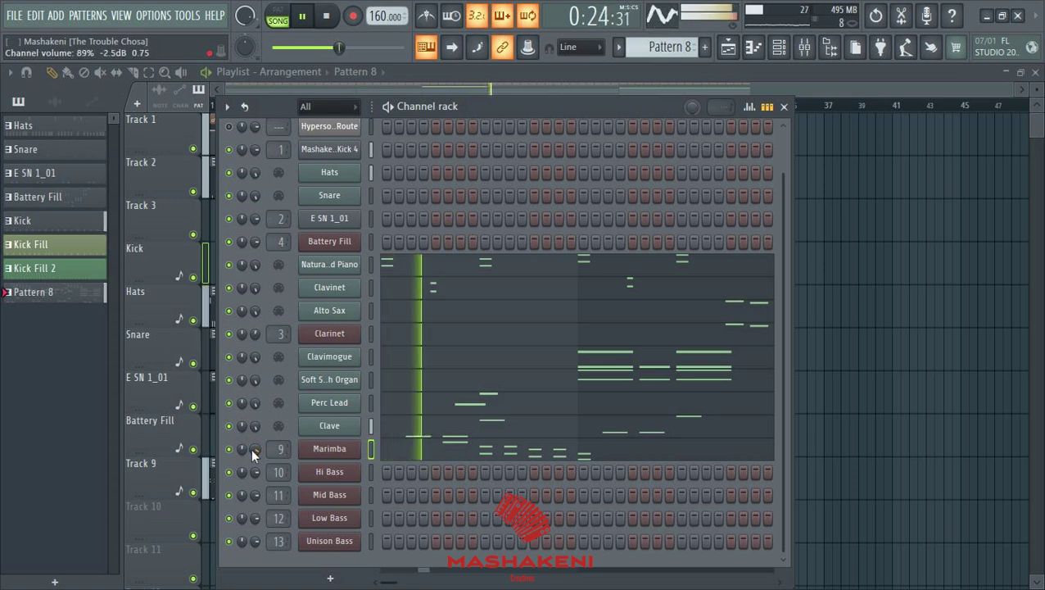
{"action": "right_click", "coordinate": [334, 467]}
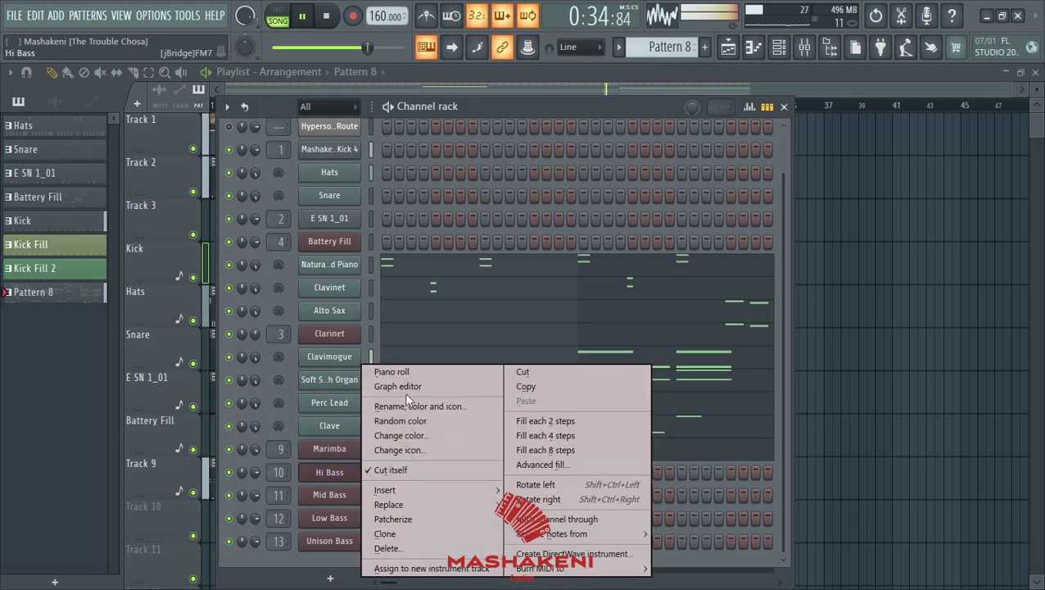
{"action": "left_click", "coordinate": [508, 112]}
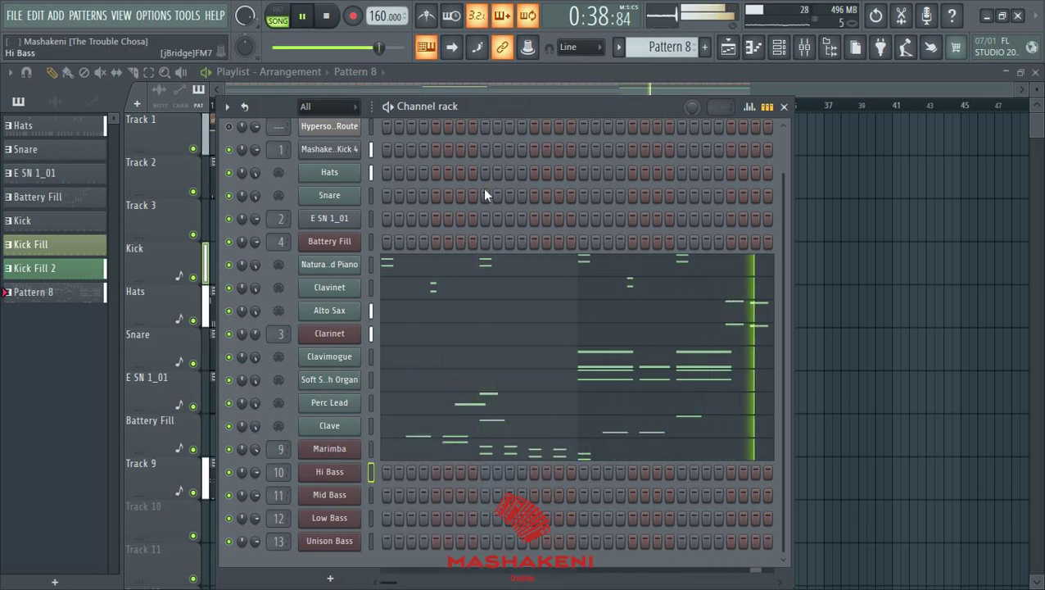
Step: Open the Unison Bass piano roll and audition keys between D7 and G#6 for the bass root
{"action": "right_click", "coordinate": [342, 538]}
{"action": "left_click", "coordinate": [393, 372]}
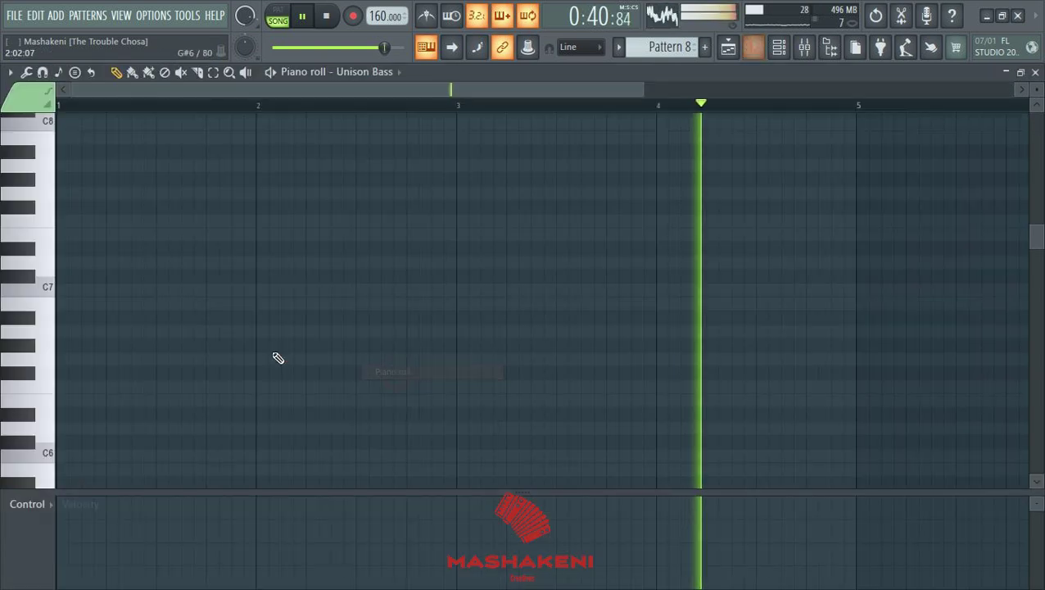
{"action": "left_click", "coordinate": [32, 283]}
{"action": "left_click", "coordinate": [25, 265]}
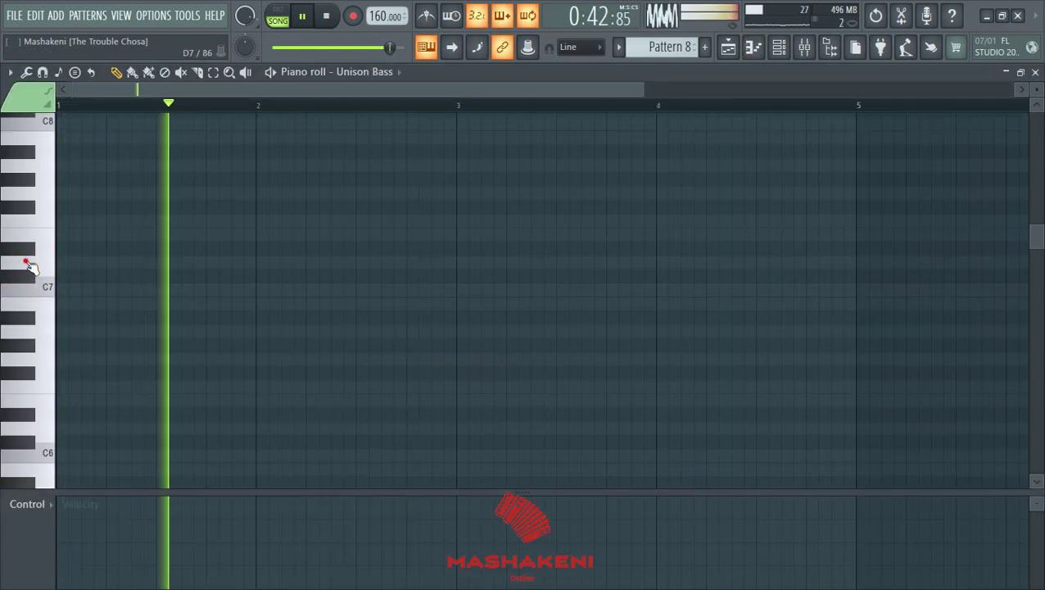
{"action": "left_click", "coordinate": [25, 262]}
{"action": "left_click", "coordinate": [12, 334]}
{"action": "left_click", "coordinate": [14, 350]}
{"action": "left_click", "coordinate": [21, 345]}
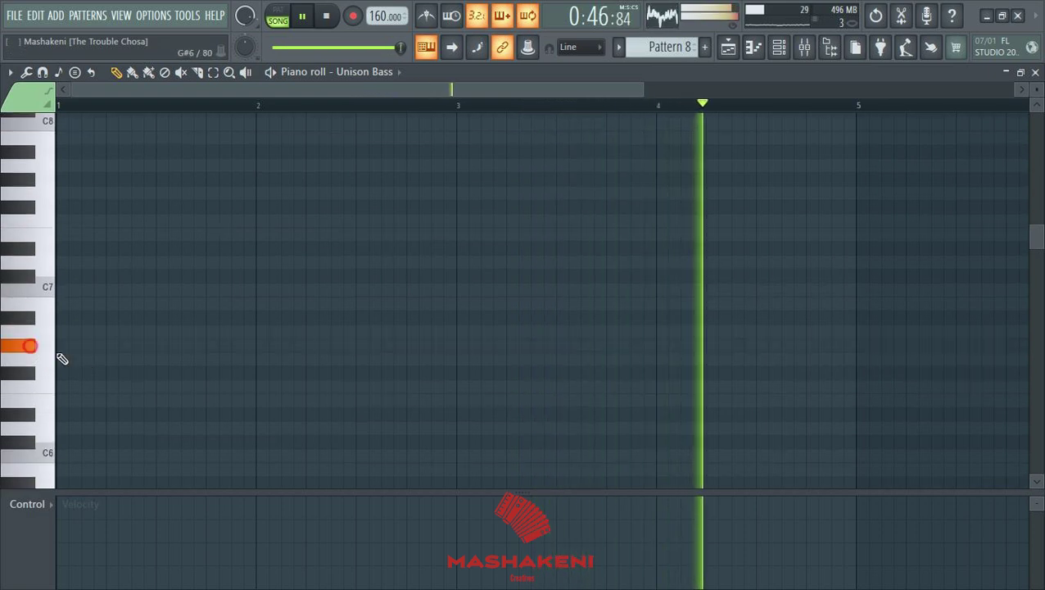
Step: Add equal-length Unison Bass notes starting midway through bars 1 to 4: G#6, B5, F#6 and D#6
{"action": "left_click_drag", "start_coordinate": [162, 345], "coordinate": [245, 349]}
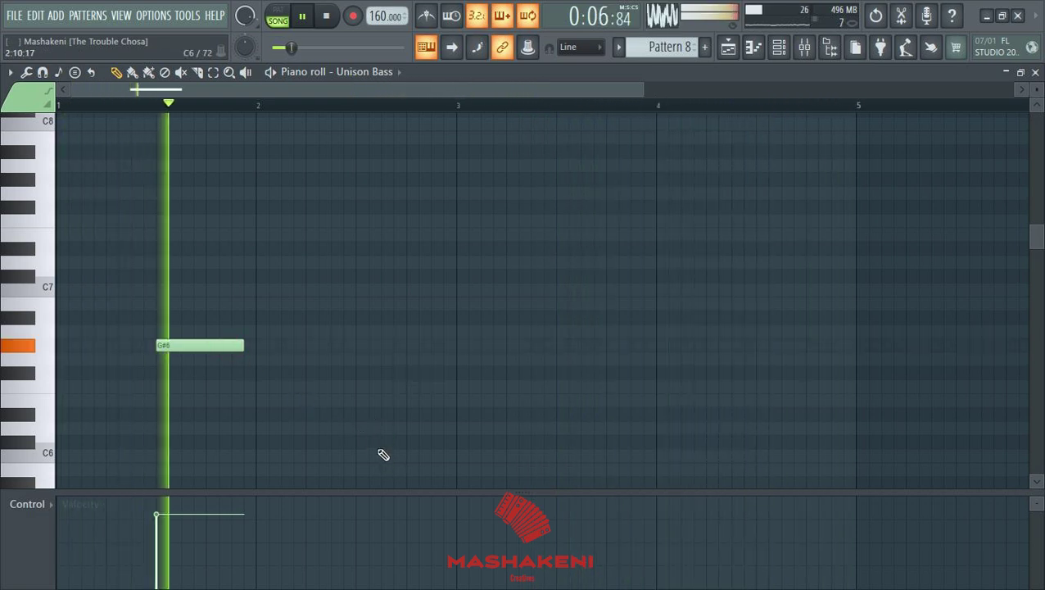
{"action": "scroll", "coordinate": [364, 439], "scroll_direction": "down", "scroll_amount": 2}
{"action": "left_click", "coordinate": [360, 429]}
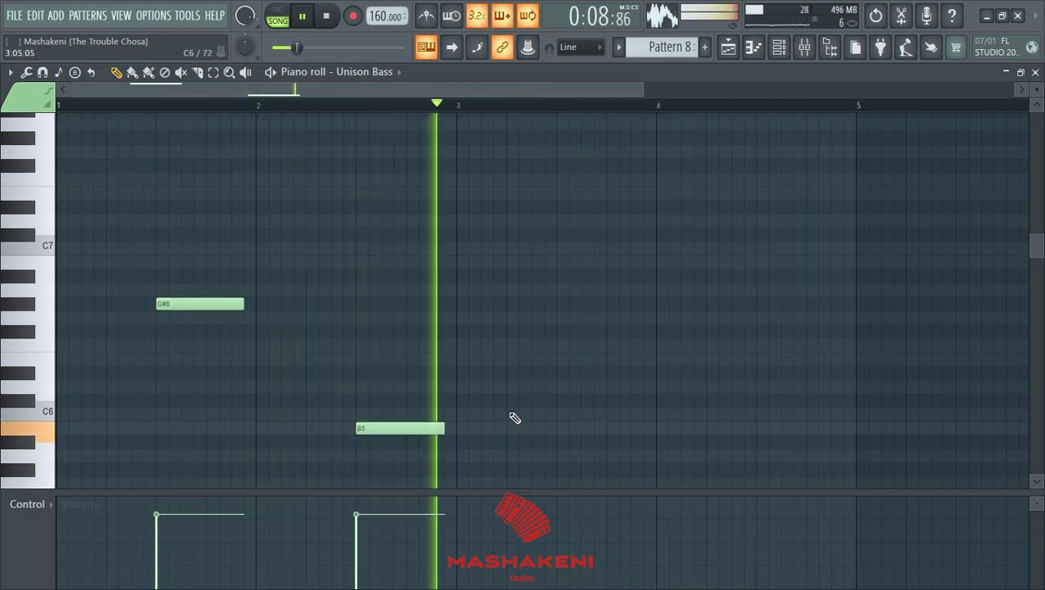
{"action": "left_click", "coordinate": [561, 331]}
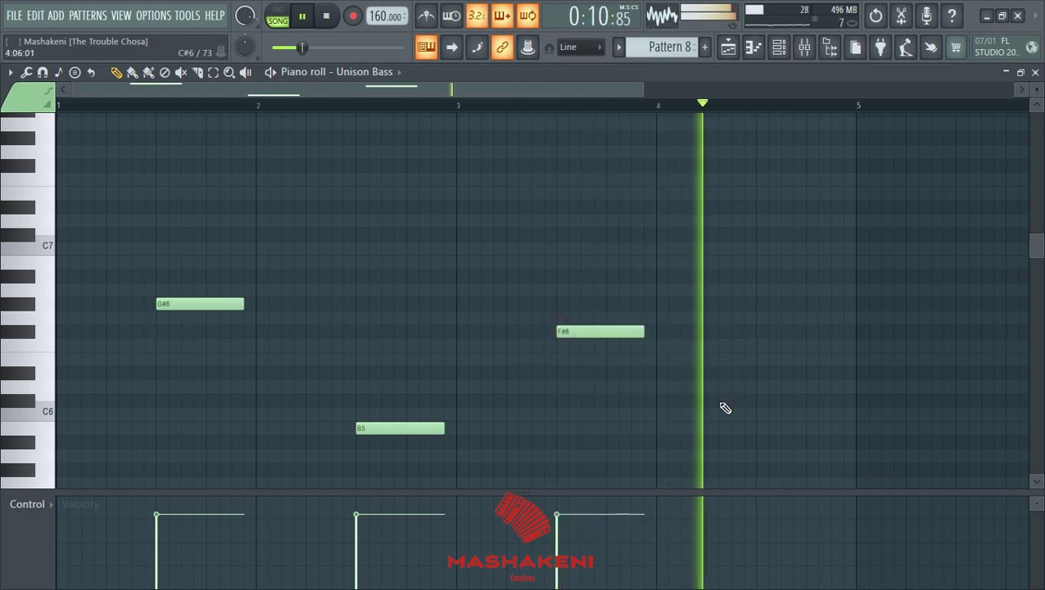
{"action": "left_click", "coordinate": [758, 374]}
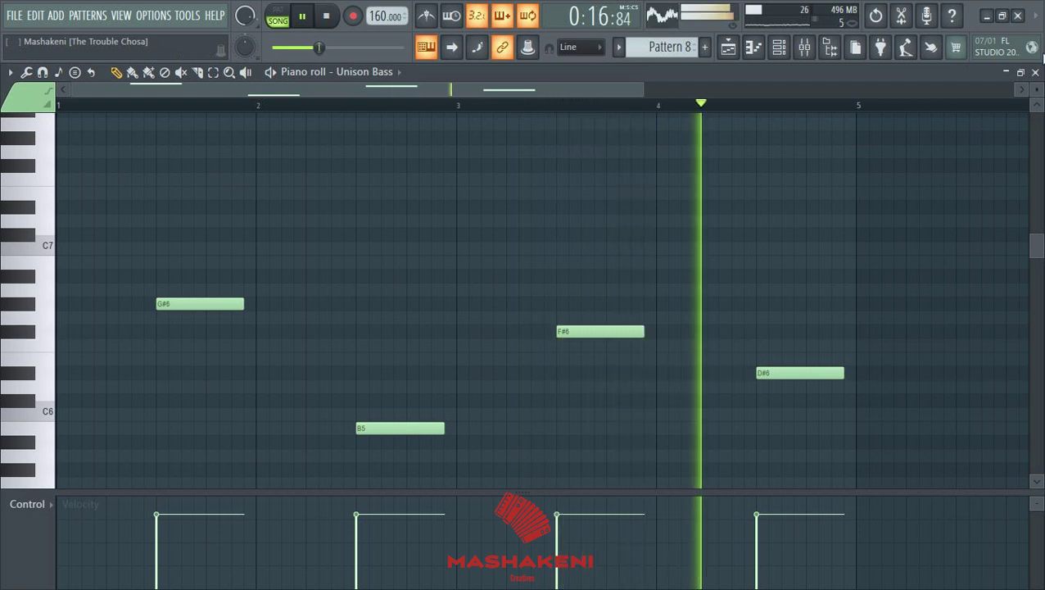
{"action": "left_click", "coordinate": [1036, 73]}
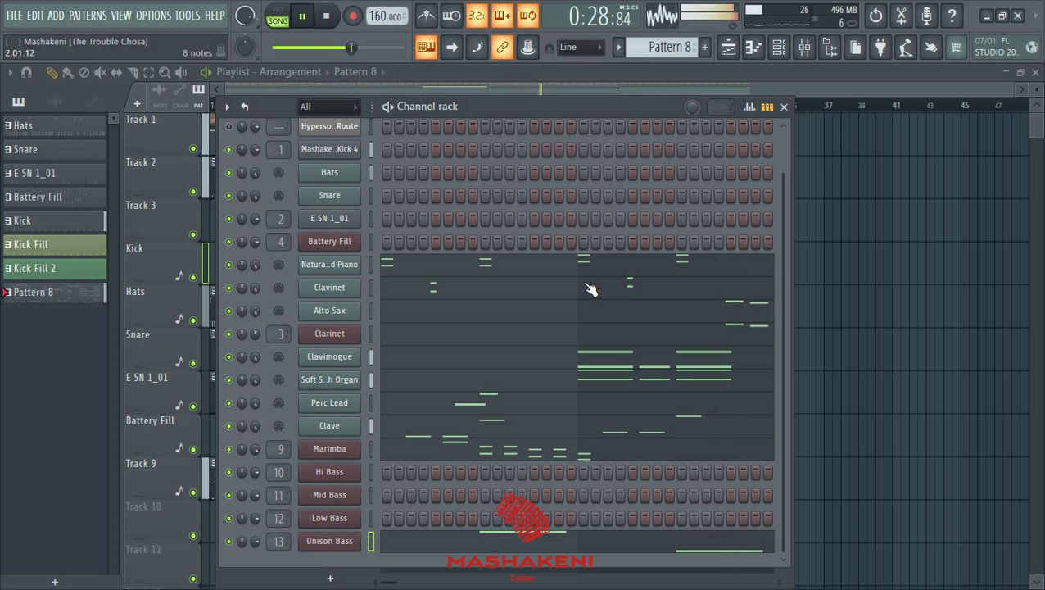
Step: Audition the Hi Bass keys in the octave around C6 and add a G#5 note at the start of bar 1
{"action": "right_click", "coordinate": [336, 473]}
{"action": "left_click", "coordinate": [414, 376]}
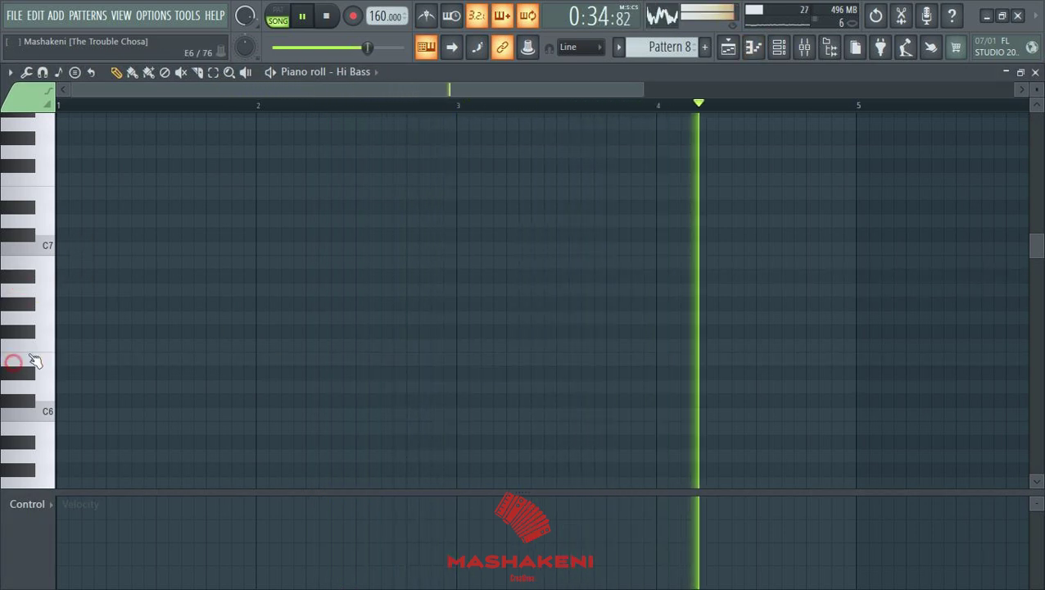
{"action": "scroll", "coordinate": [25, 270], "scroll_direction": "down", "scroll_amount": 3}
{"action": "left_click", "coordinate": [29, 235]}
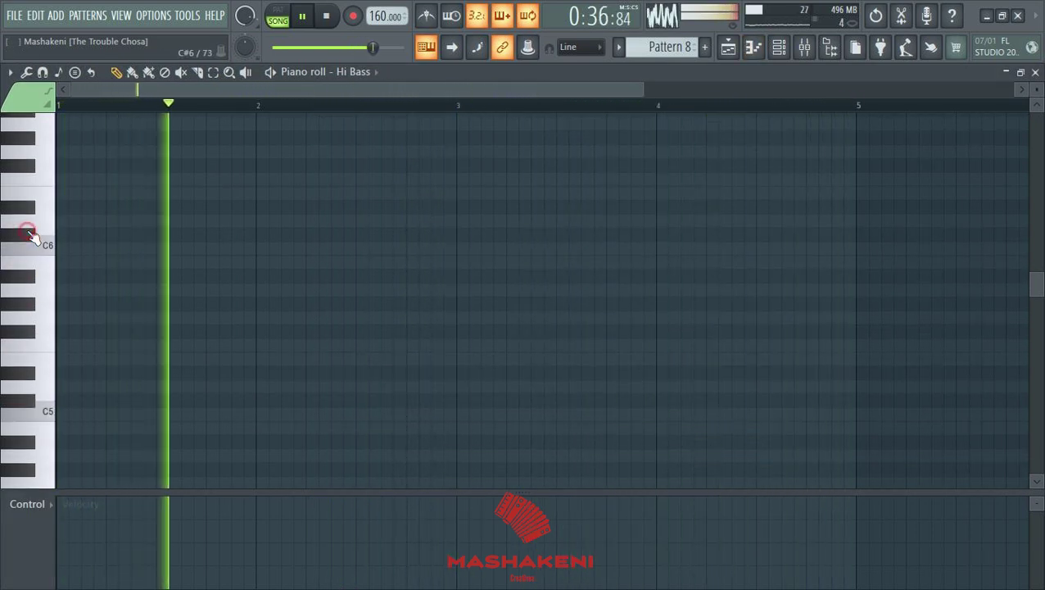
{"action": "left_click", "coordinate": [29, 306]}
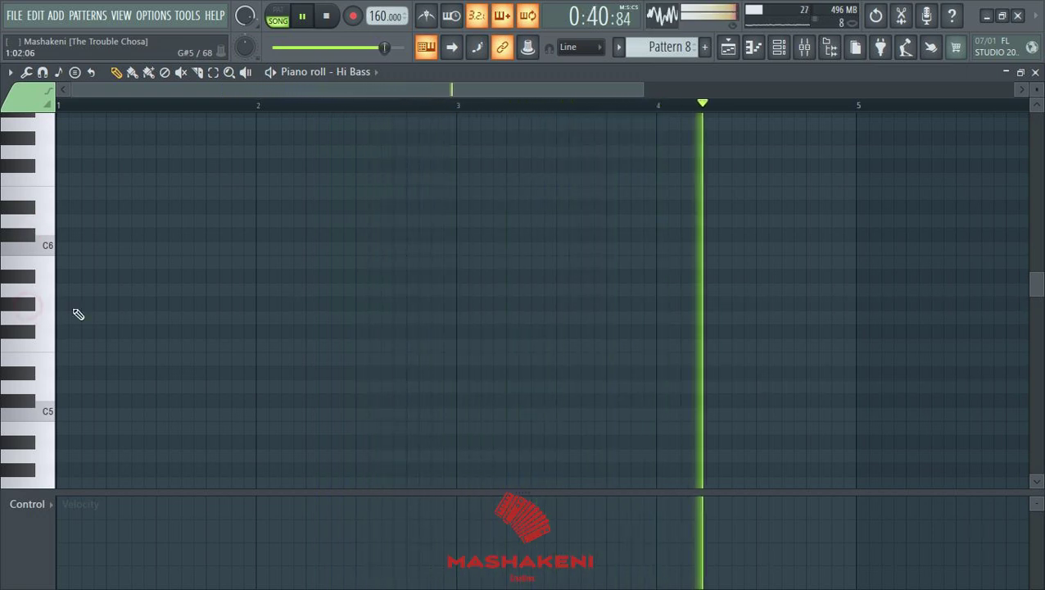
{"action": "scroll", "coordinate": [74, 279], "scroll_direction": "down", "scroll_amount": 1}
{"action": "left_click", "coordinate": [116, 248]}
{"action": "key", "text": "shift+Down"}
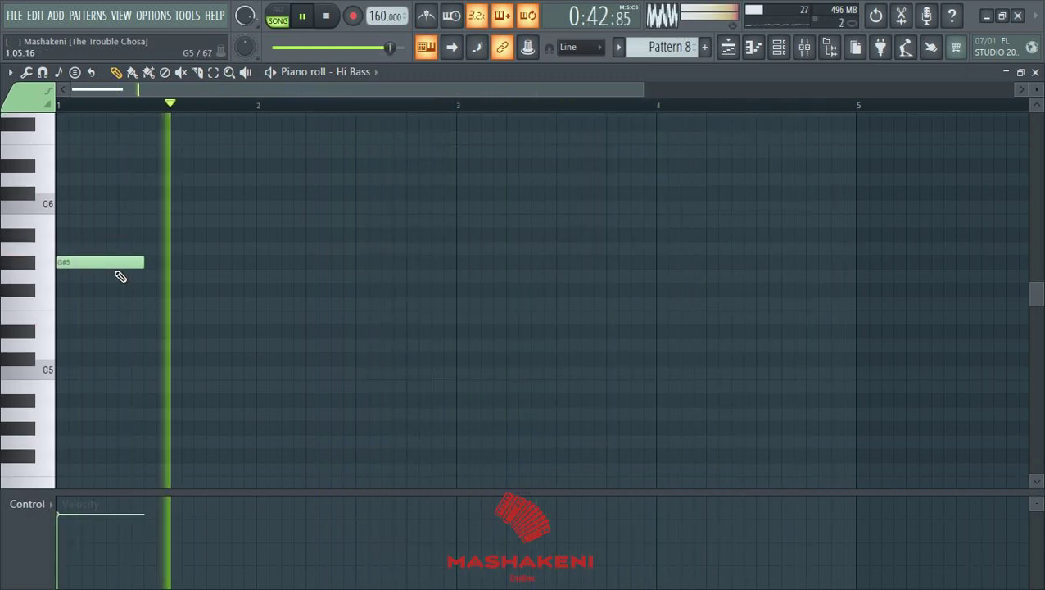
Step: Quantize the Hi Bass G#5 note with the duration mode set to Leave end time
{"action": "key", "text": "ctrl+a"}
{"action": "key", "text": "alt+q"}
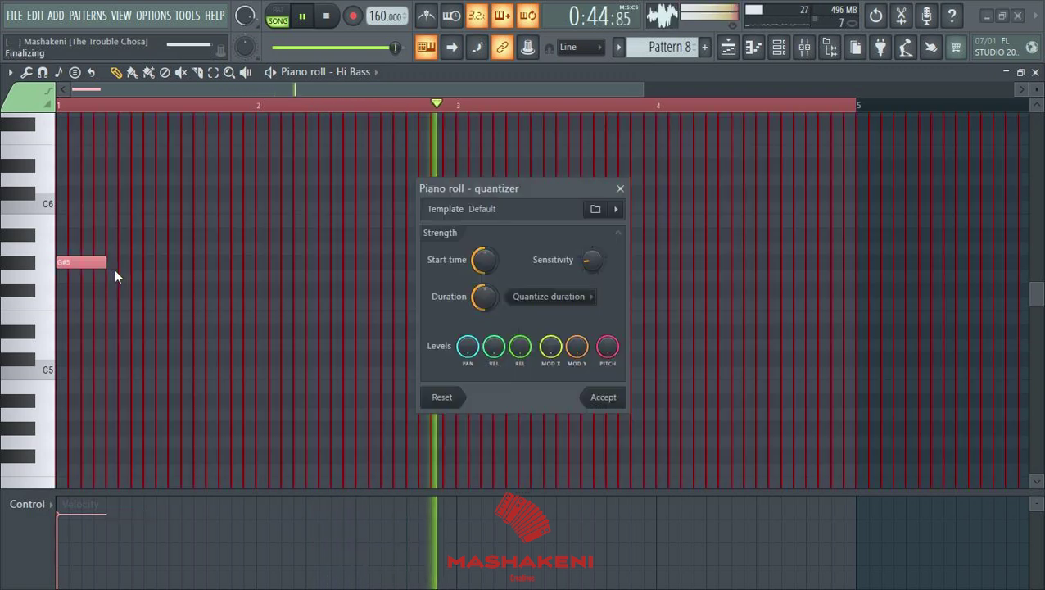
{"action": "left_click", "coordinate": [533, 297]}
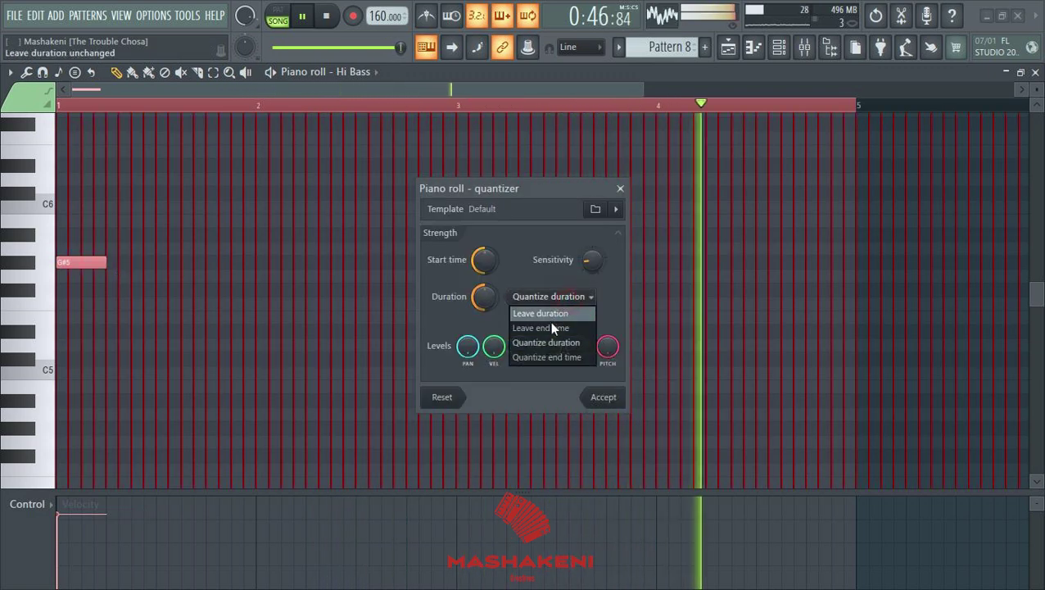
{"action": "left_click", "coordinate": [550, 319]}
{"action": "left_click", "coordinate": [610, 398]}
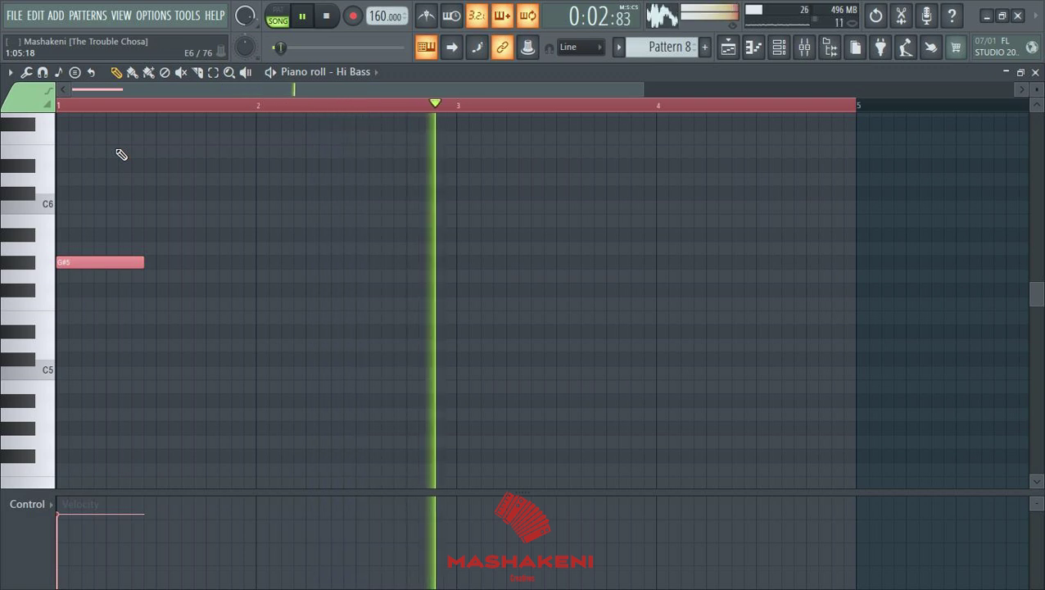
Step: Quantize the Hi Bass G#5 note after trying the other modes, with the duration mode set to Quantize duration
{"action": "key", "text": "alt+q"}
{"action": "left_click", "coordinate": [559, 300]}
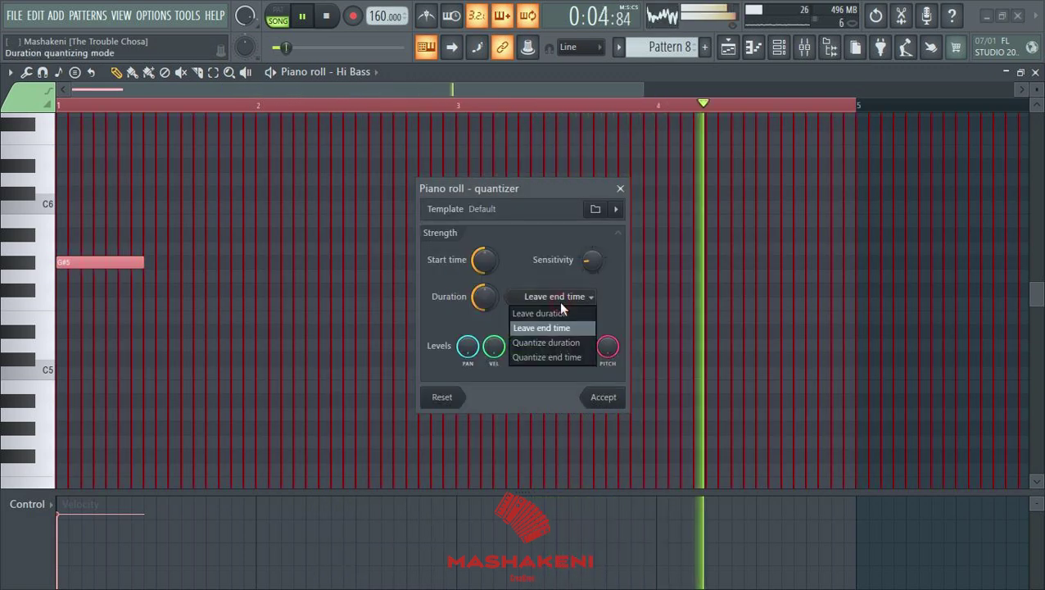
{"action": "left_click", "coordinate": [557, 314]}
{"action": "left_click", "coordinate": [564, 300]}
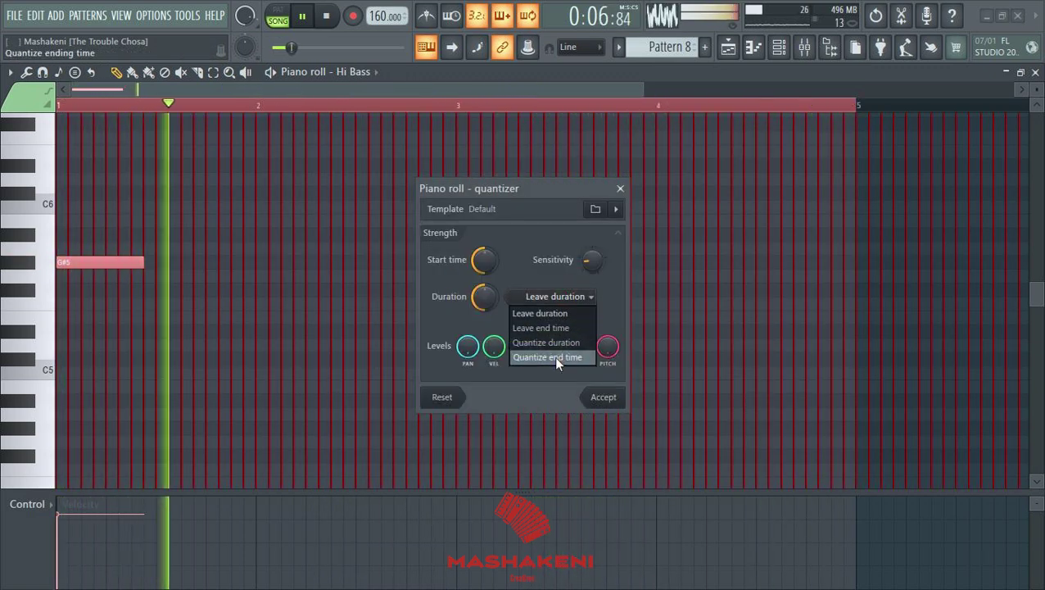
{"action": "left_click", "coordinate": [554, 357]}
{"action": "left_click", "coordinate": [566, 299]}
{"action": "left_click", "coordinate": [553, 329]}
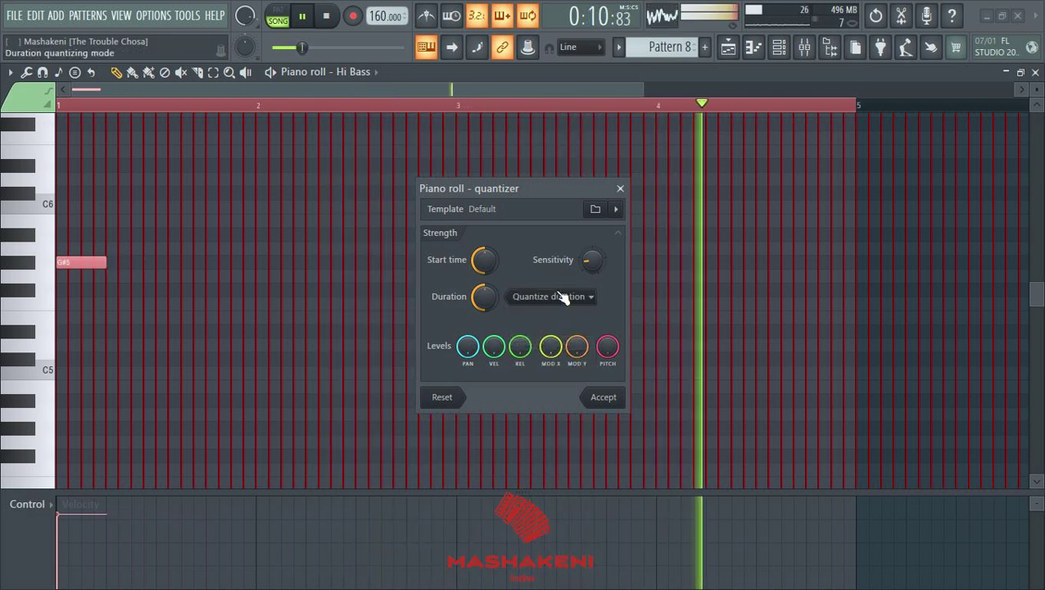
{"action": "left_click", "coordinate": [607, 400]}
Step: Replace the Hi Bass G#5 with a short note and continue bar 1 with short G#4, G#5, G#5, D#5 and C#5 notes
{"action": "right_click", "coordinate": [64, 263]}
{"action": "left_click", "coordinate": [64, 262]}
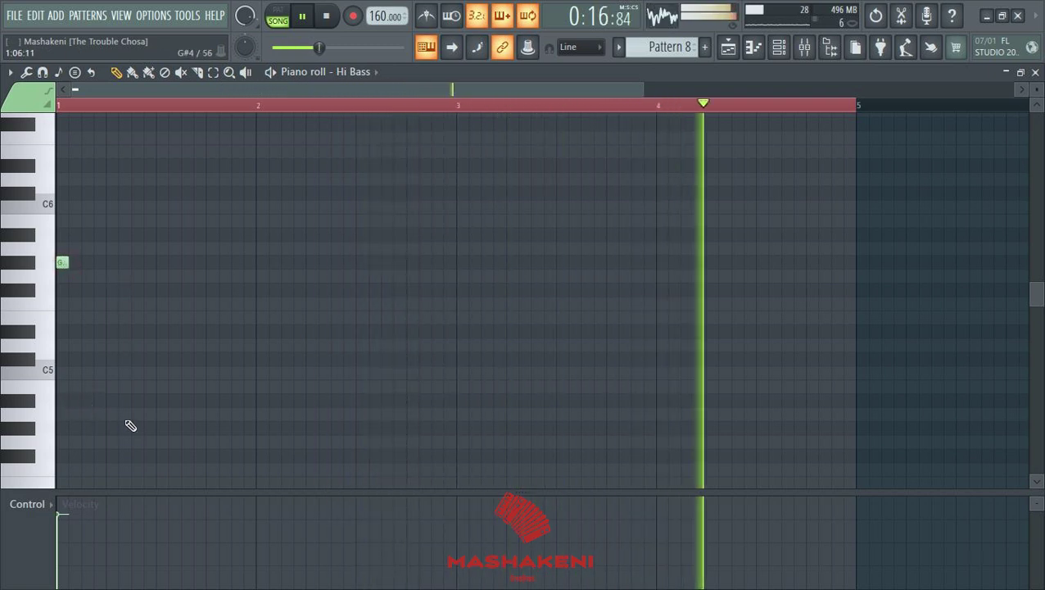
{"action": "scroll", "coordinate": [98, 355], "scroll_direction": "down", "scroll_amount": 3}
{"action": "left_click", "coordinate": [87, 345]}
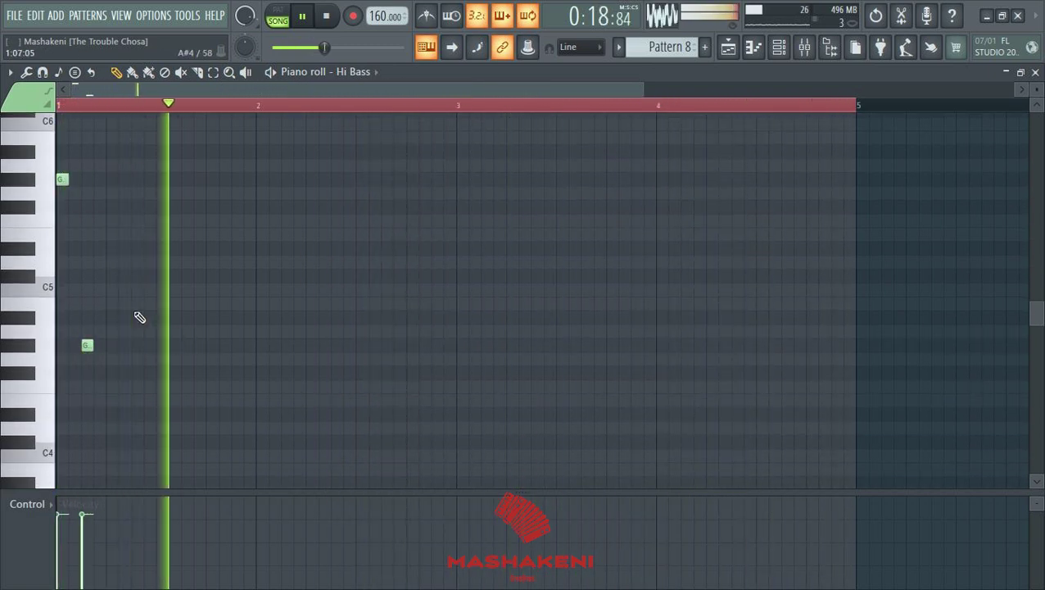
{"action": "scroll", "coordinate": [140, 314], "scroll_direction": "up", "scroll_amount": 3}
{"action": "left_click", "coordinate": [124, 262]}
{"action": "left_click", "coordinate": [161, 262]}
{"action": "left_click", "coordinate": [212, 331]}
{"action": "left_click", "coordinate": [237, 358]}
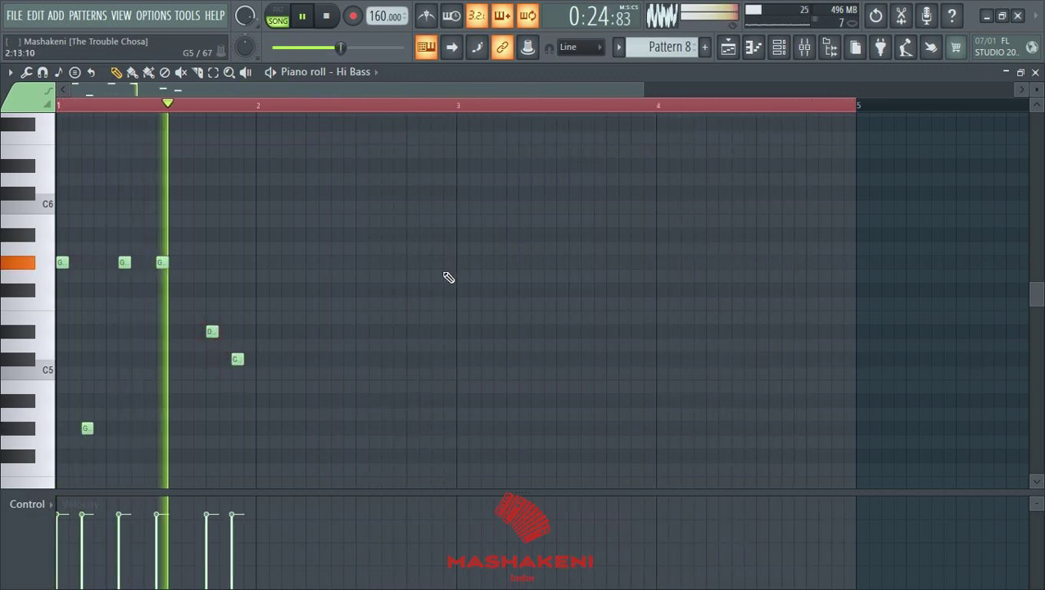
Step: Add four short B4 Hi Bass notes from the start to the middle of bar 2
{"action": "left_click", "coordinate": [261, 386]}
{"action": "left_click", "coordinate": [287, 387]}
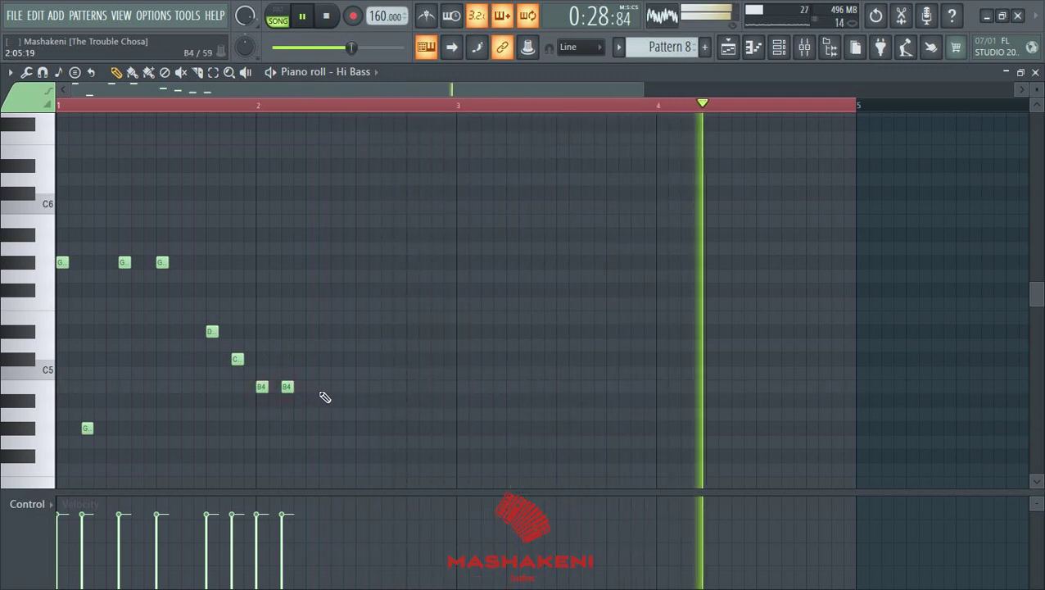
{"action": "left_click", "coordinate": [324, 388]}
{"action": "left_click", "coordinate": [361, 389]}
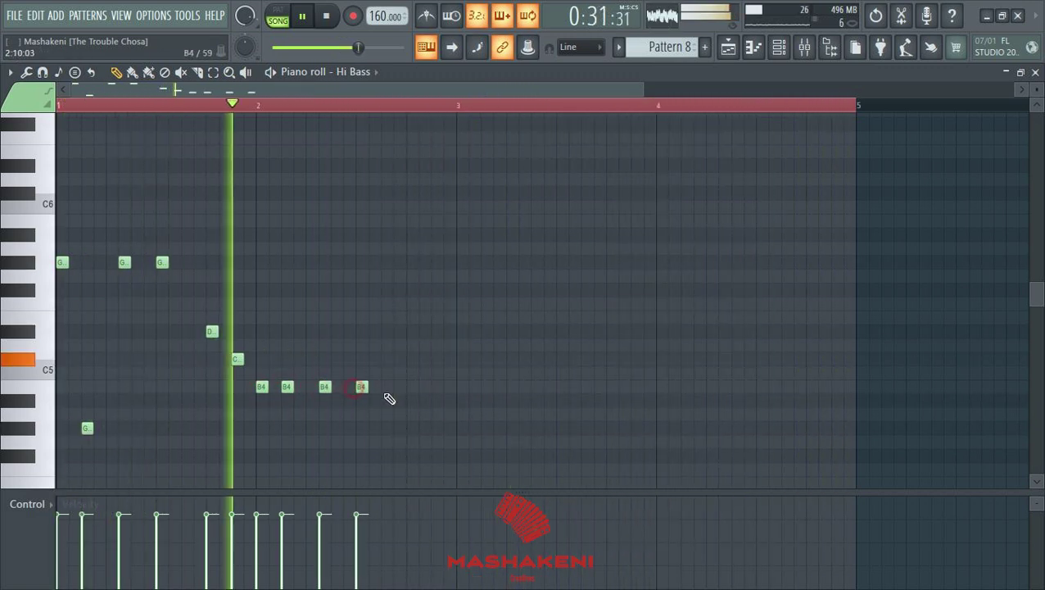
Step: Add short Hi Bass notes across bar 3: three B4, two F#4 and two F#5
{"action": "left_click", "coordinate": [462, 387]}
{"action": "left_click", "coordinate": [487, 387]}
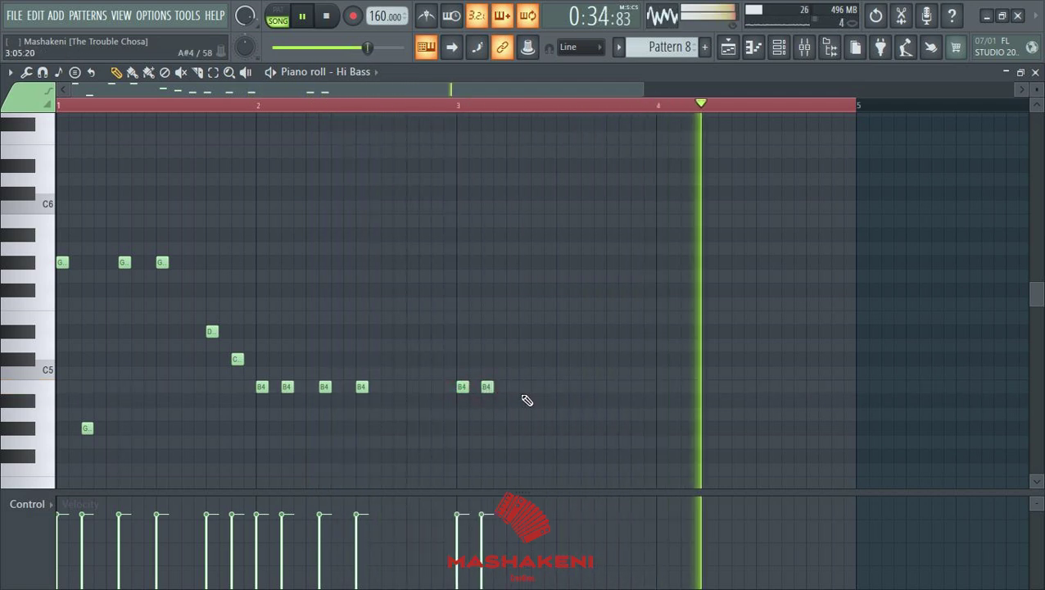
{"action": "left_click", "coordinate": [531, 388]}
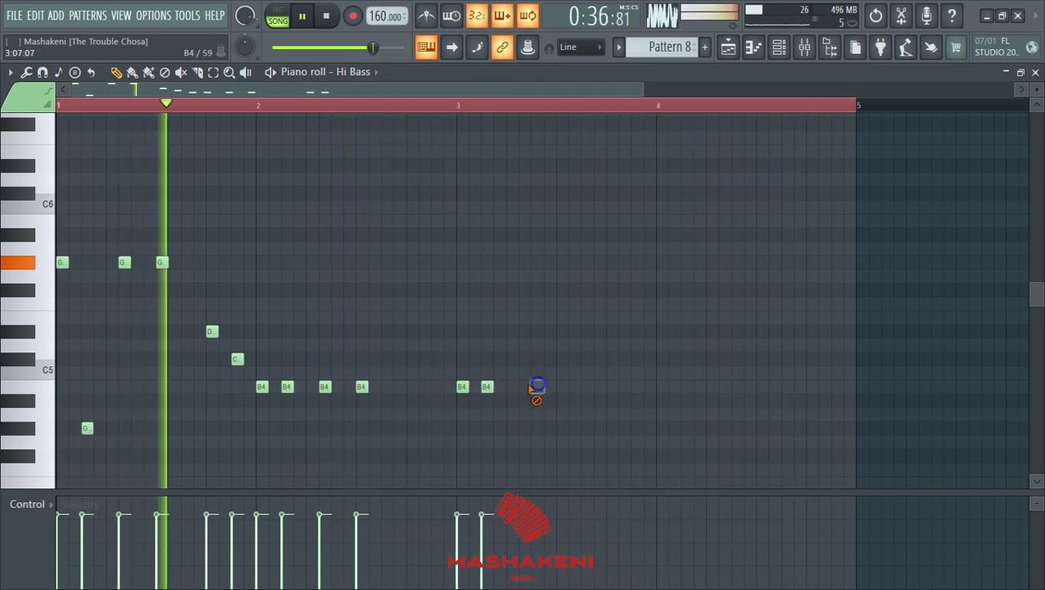
{"action": "left_click_drag", "start_coordinate": [536, 387], "coordinate": [525, 386]}
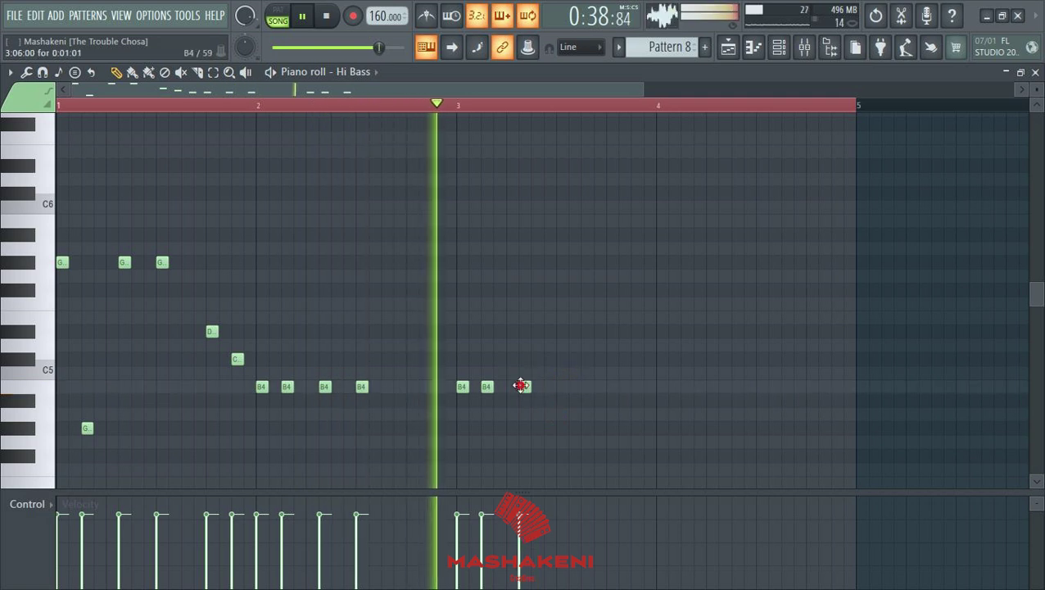
{"action": "scroll", "coordinate": [631, 359], "scroll_direction": "down", "scroll_amount": 4}
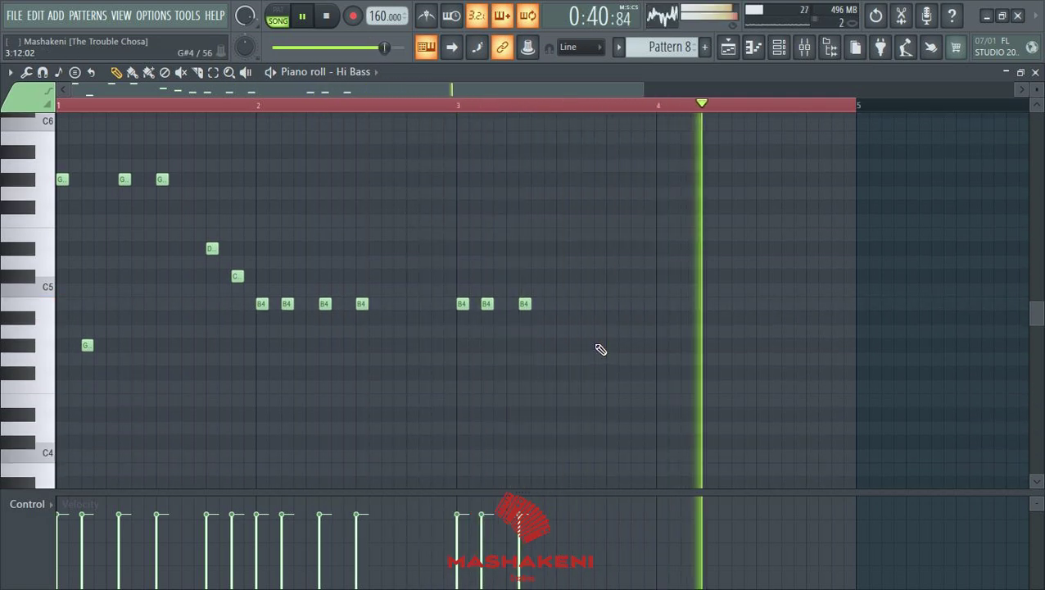
{"action": "left_click", "coordinate": [562, 372]}
{"action": "left_click", "coordinate": [587, 373]}
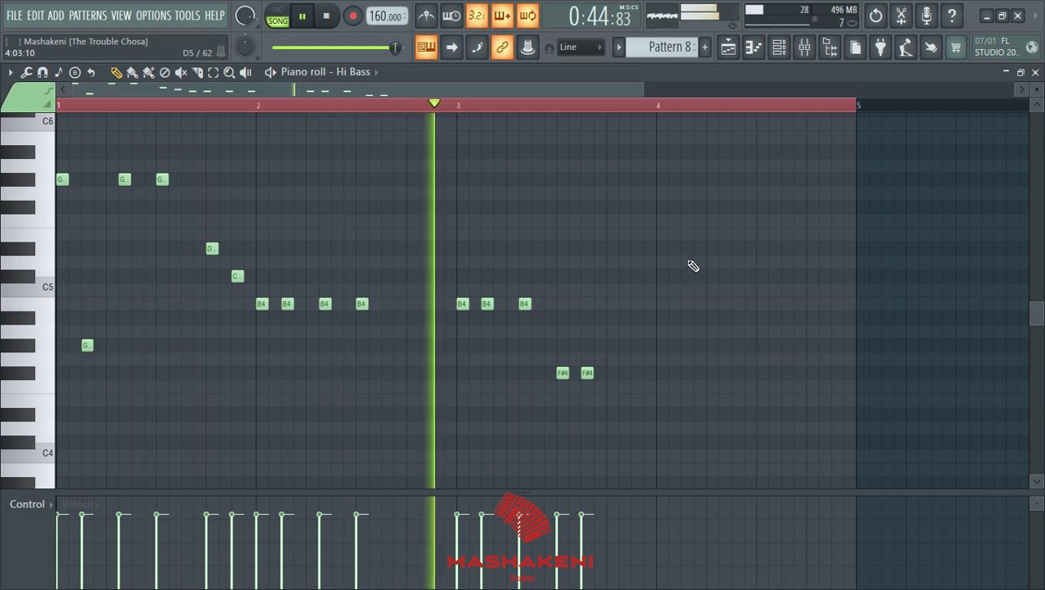
{"action": "left_click", "coordinate": [612, 206]}
{"action": "left_click", "coordinate": [636, 206]}
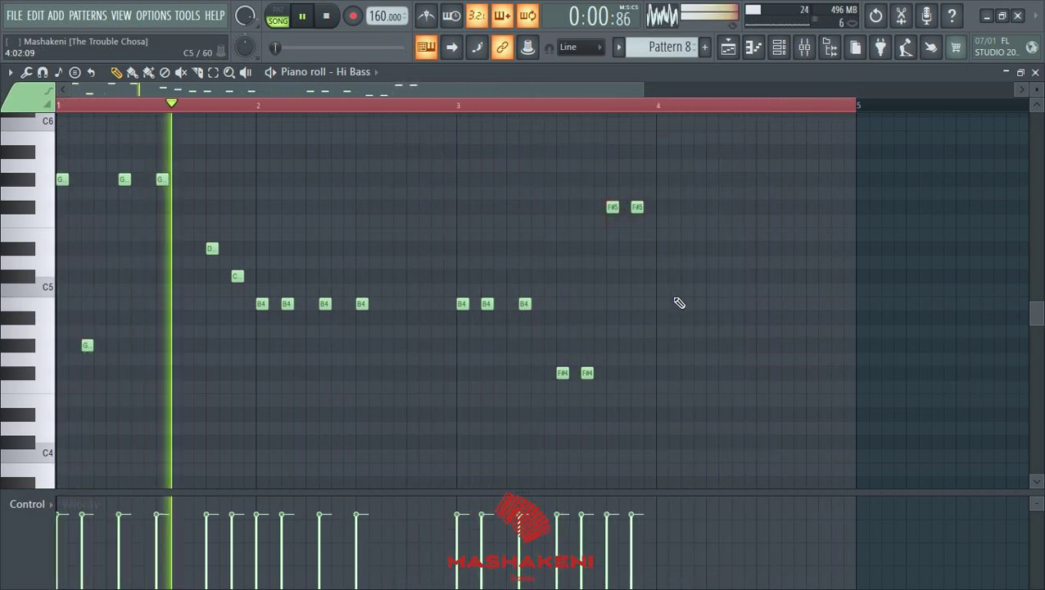
Step: Add three short G#4 notes and a D#5 note in the first half of bar 4 for the Hi Bass
{"action": "left_click", "coordinate": [662, 345]}
{"action": "left_click", "coordinate": [687, 345]}
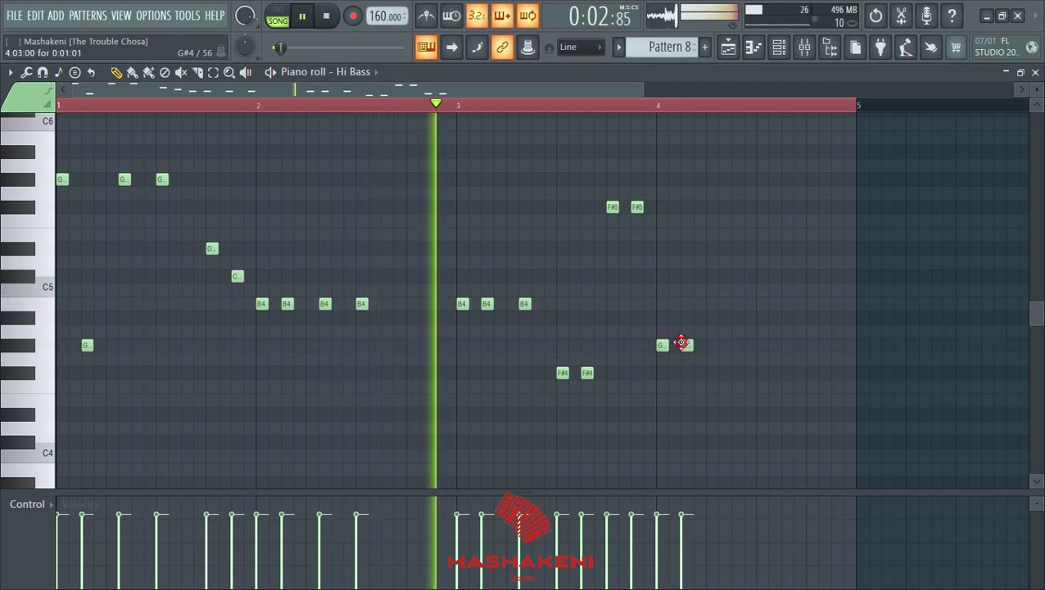
{"action": "left_click", "coordinate": [724, 344]}
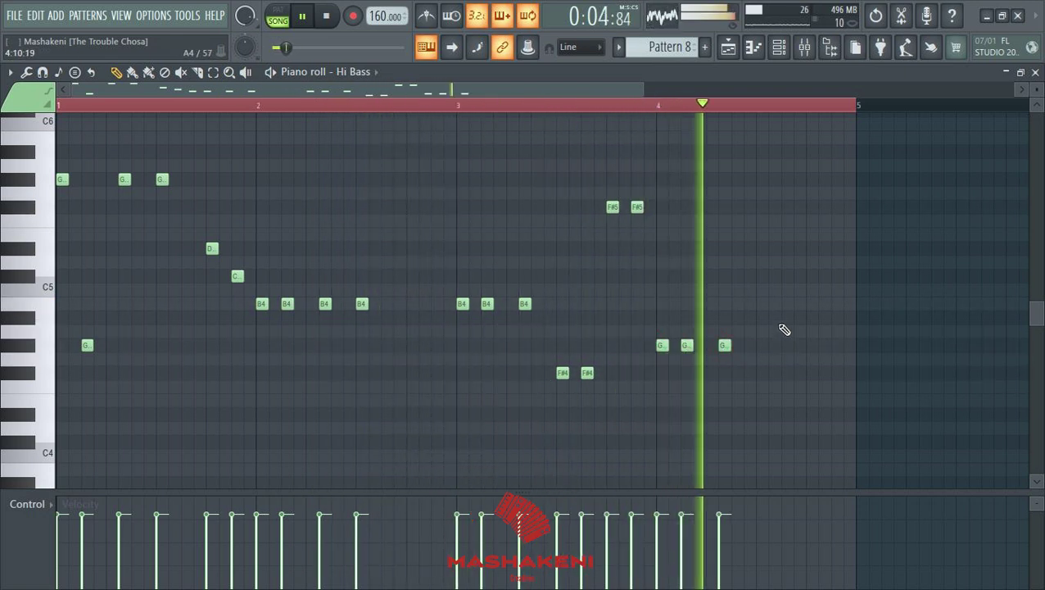
{"action": "left_click", "coordinate": [756, 249]}
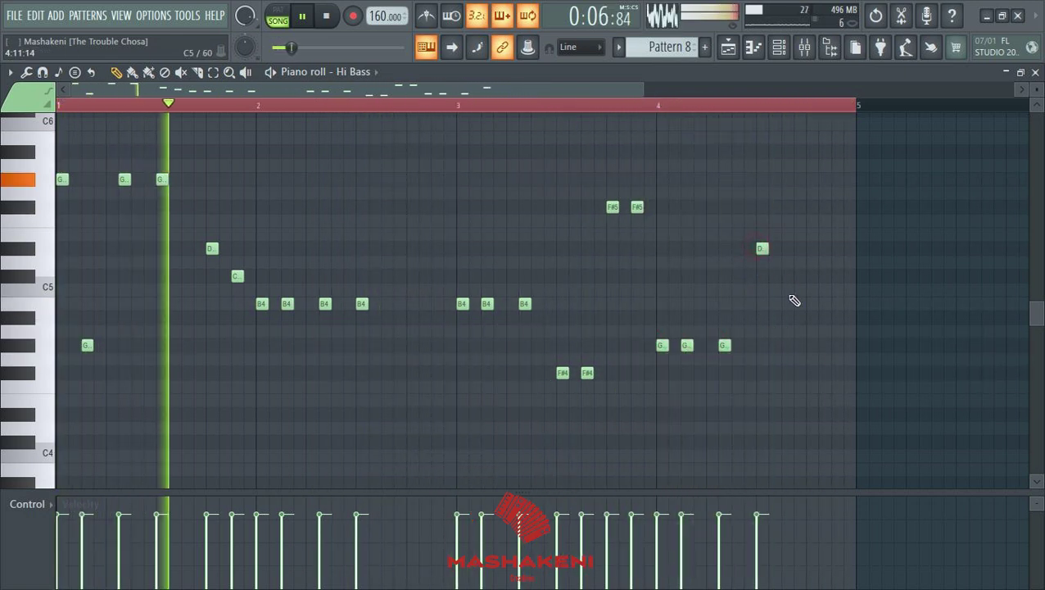
Step: Close the Hi Bass piano roll and reset the Alto Sax channel volume to 78%
{"action": "left_click", "coordinate": [1035, 73]}
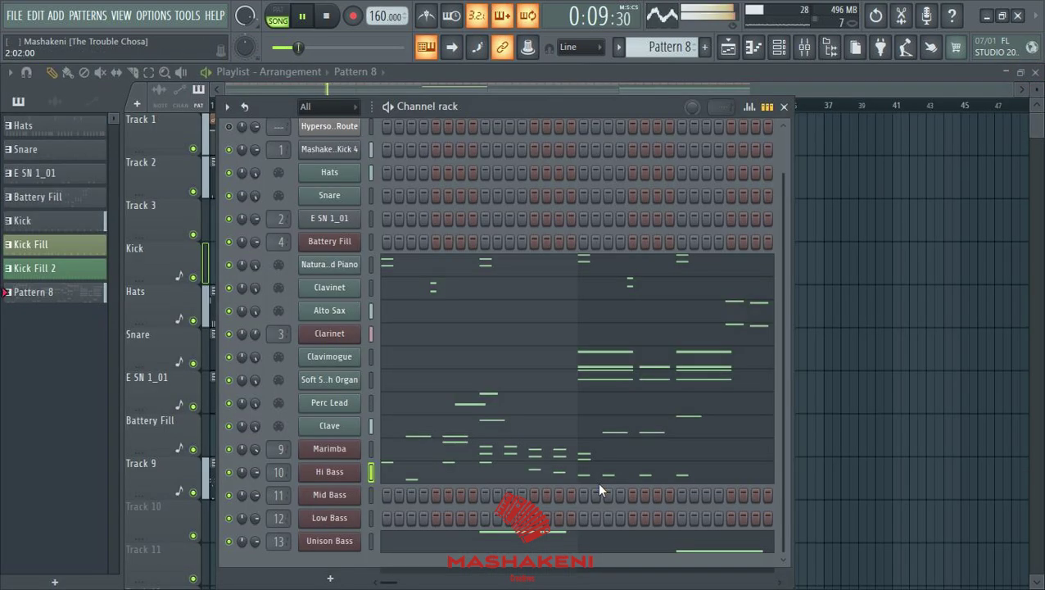
{"action": "right_click", "coordinate": [254, 309]}
{"action": "left_click", "coordinate": [269, 319]}
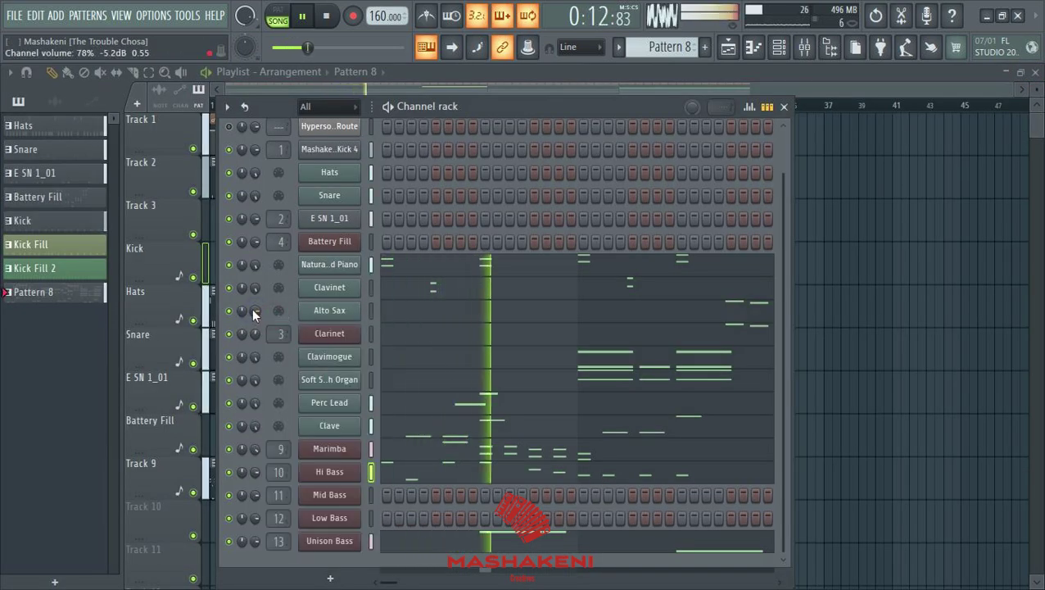
Step: Copy the Hi Bass notes and paste them into the Mid Bass and Low Bass channels
{"action": "right_click", "coordinate": [334, 480]}
{"action": "left_click", "coordinate": [538, 391]}
{"action": "right_click", "coordinate": [332, 494]}
{"action": "left_click", "coordinate": [527, 401]}
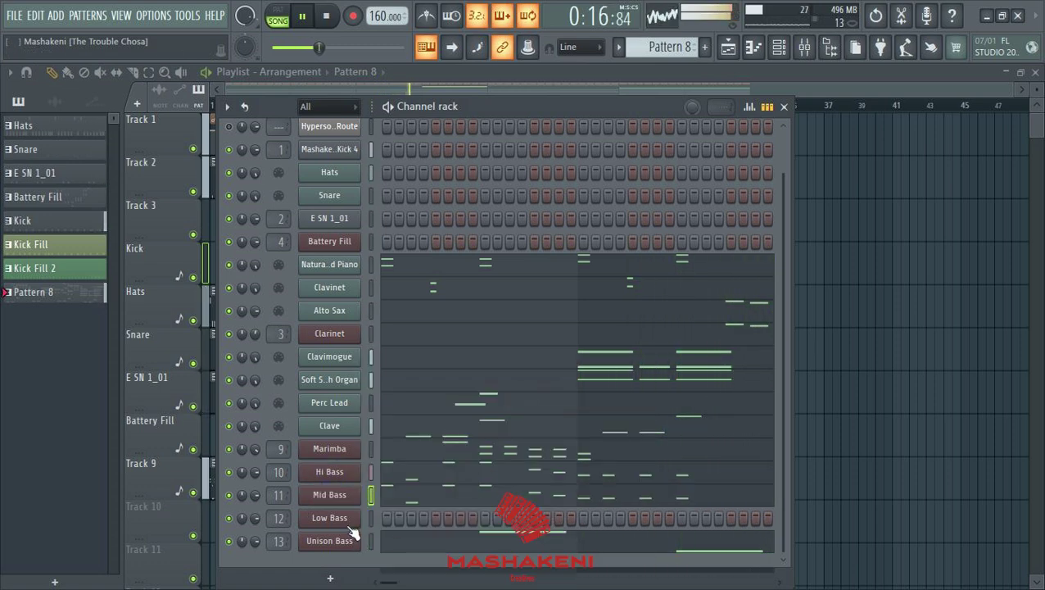
{"action": "right_click", "coordinate": [350, 523]}
{"action": "left_click", "coordinate": [526, 401]}
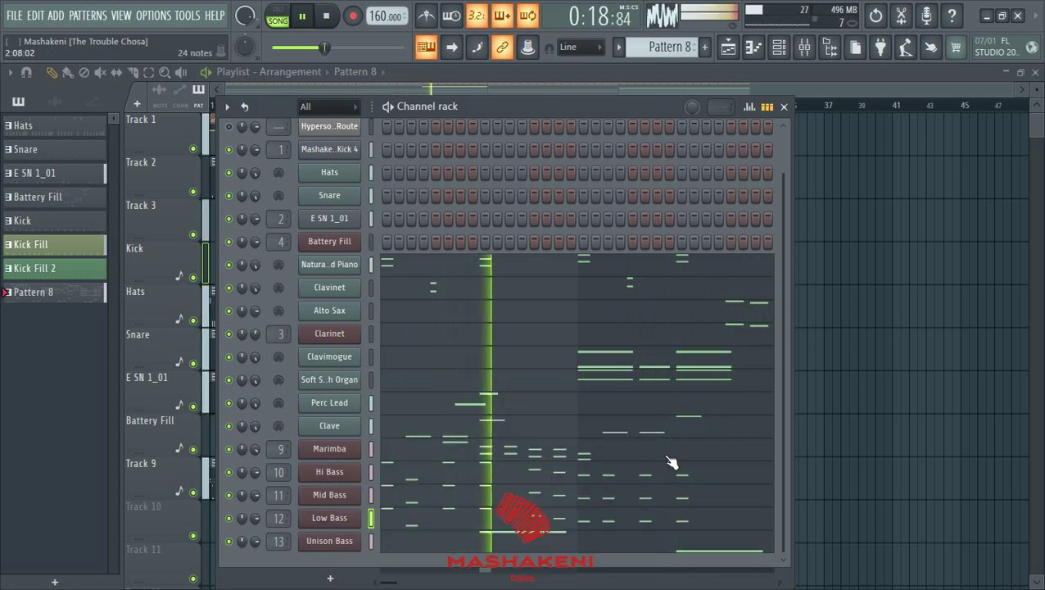
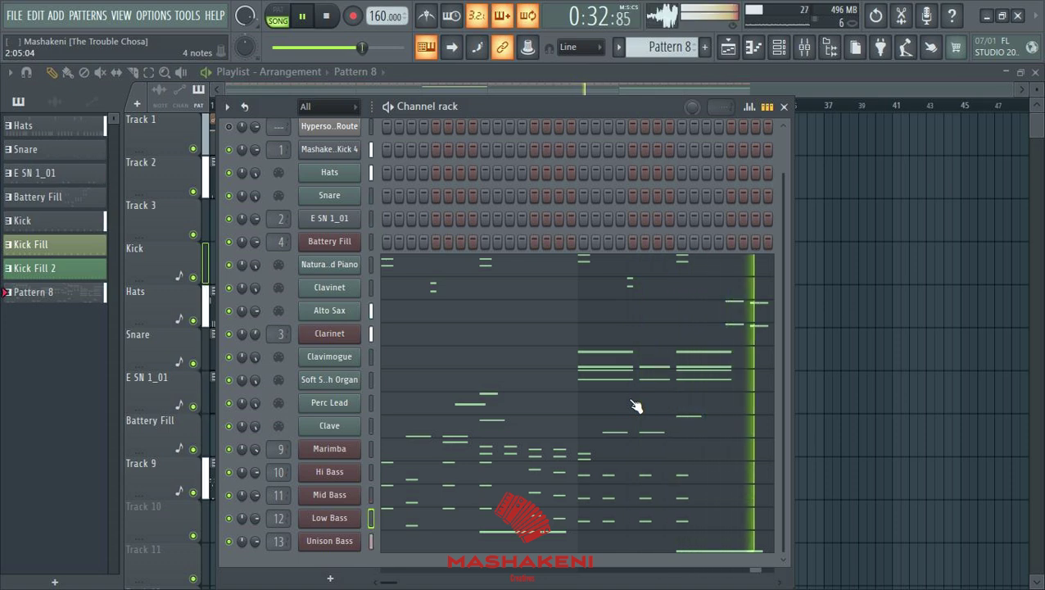
{"action": "left_click", "coordinate": [827, 85]}
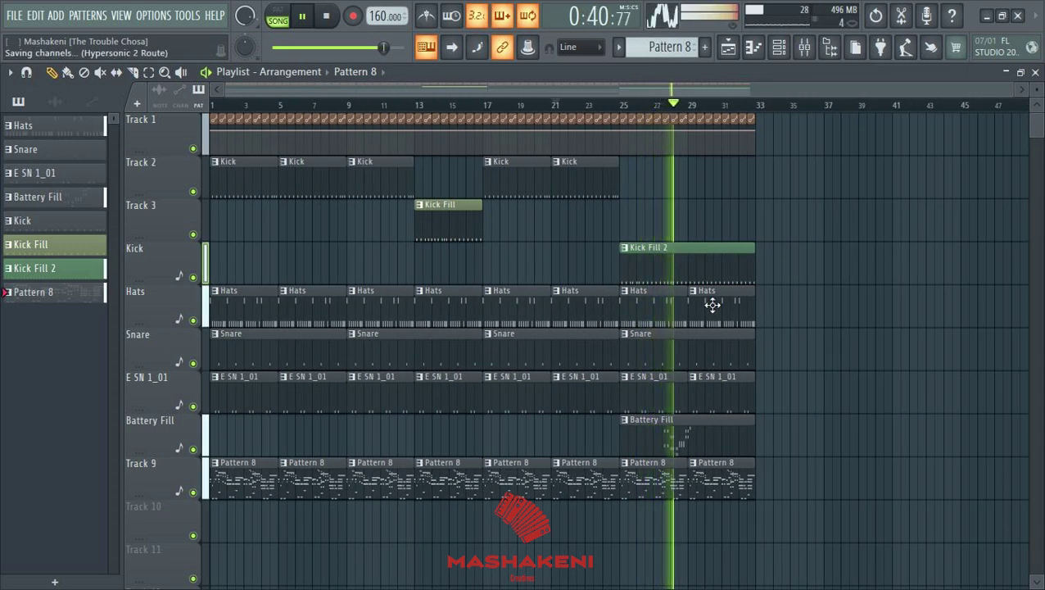
{"action": "scroll", "coordinate": [823, 278], "scroll_direction": "down", "scroll_amount": 3}
{"action": "scroll", "coordinate": [822, 268], "scroll_direction": "up", "scroll_amount": 3}
{"action": "left_click", "coordinate": [779, 47]}
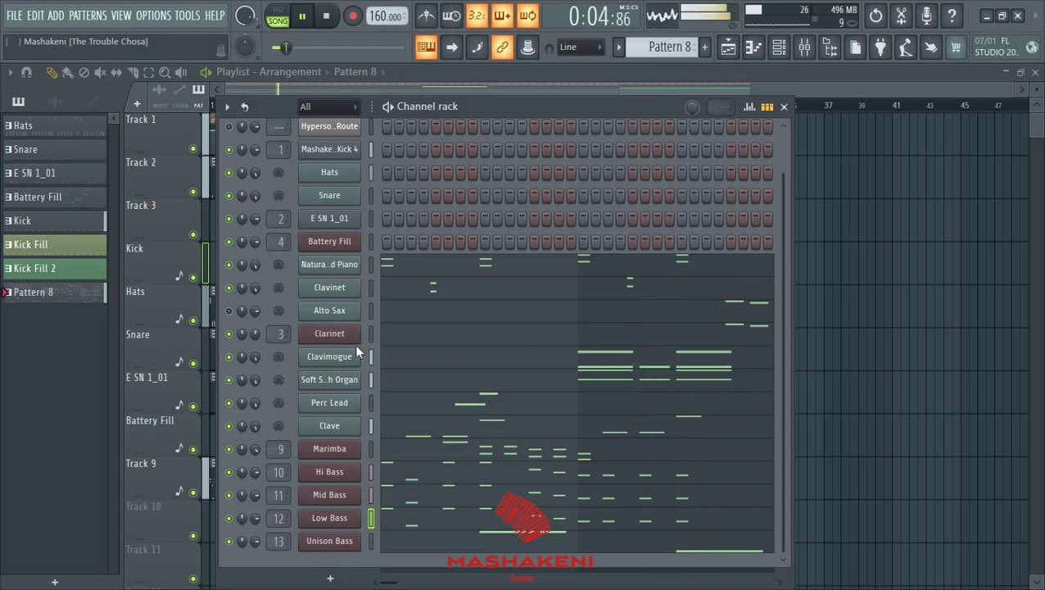
Step: Clone the Alto Sax channel and enable the clone
{"action": "right_click", "coordinate": [338, 309]}
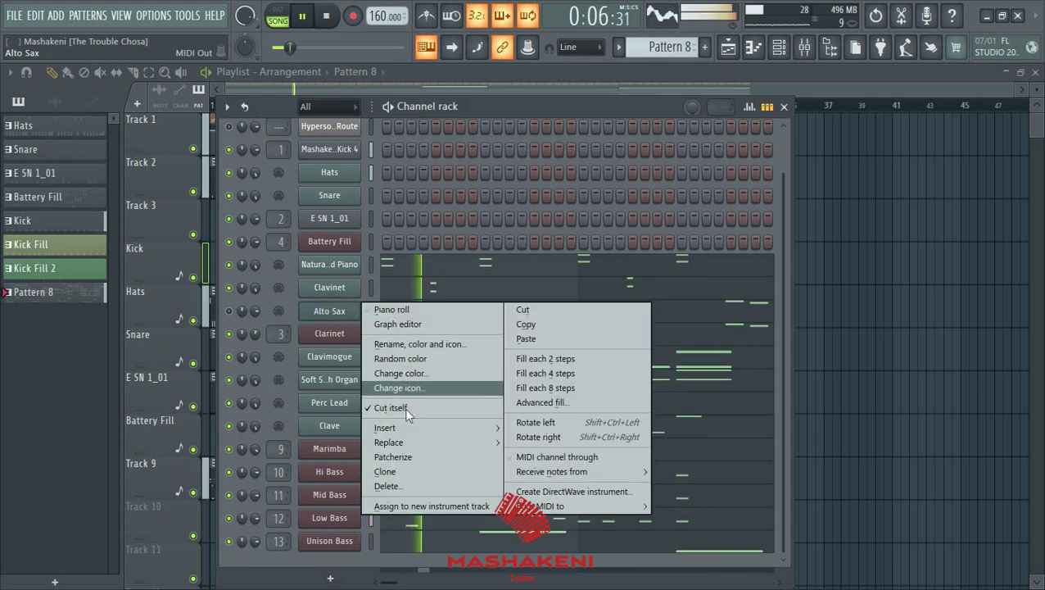
{"action": "left_click", "coordinate": [384, 471]}
{"action": "left_click", "coordinate": [520, 119]}
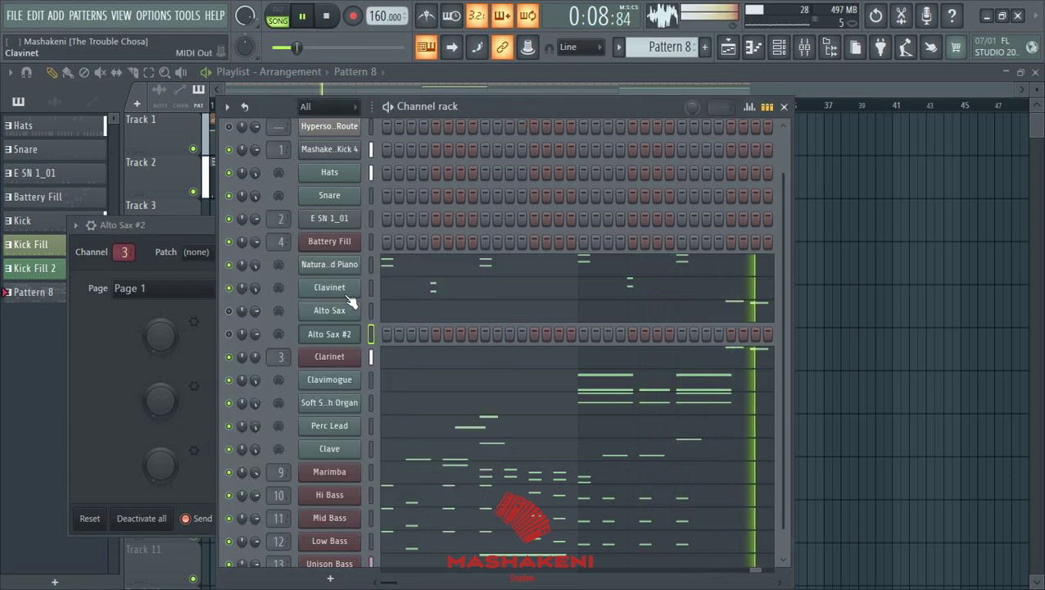
{"action": "right_click", "coordinate": [368, 338]}
{"action": "left_click", "coordinate": [236, 349]}
Step: Open the cloned Alto Sax channel's piano roll with the other channels' ghost notes shown
{"action": "right_click", "coordinate": [331, 331]}
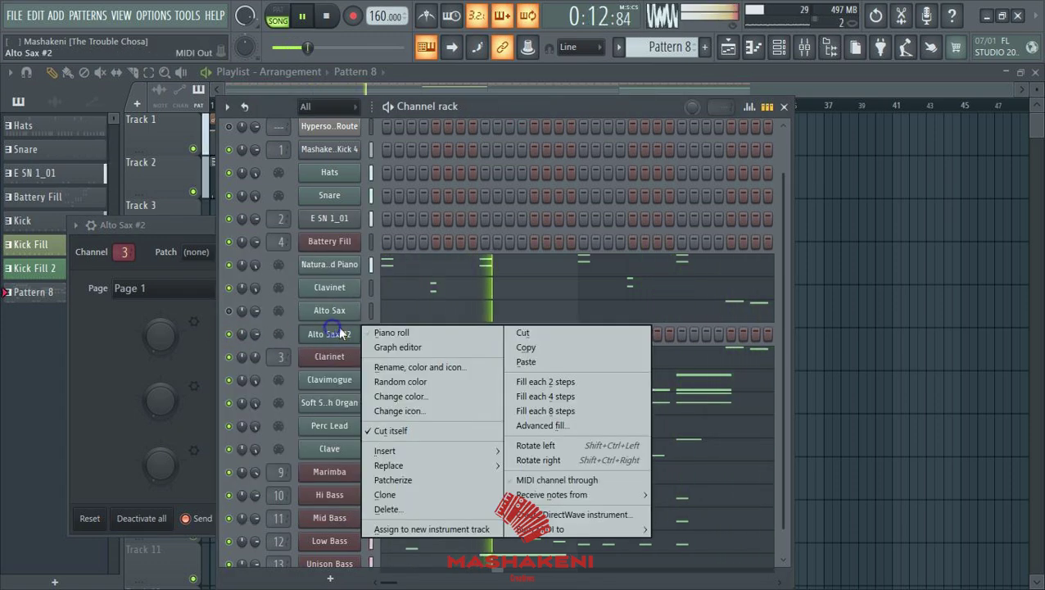
{"action": "left_click", "coordinate": [394, 332]}
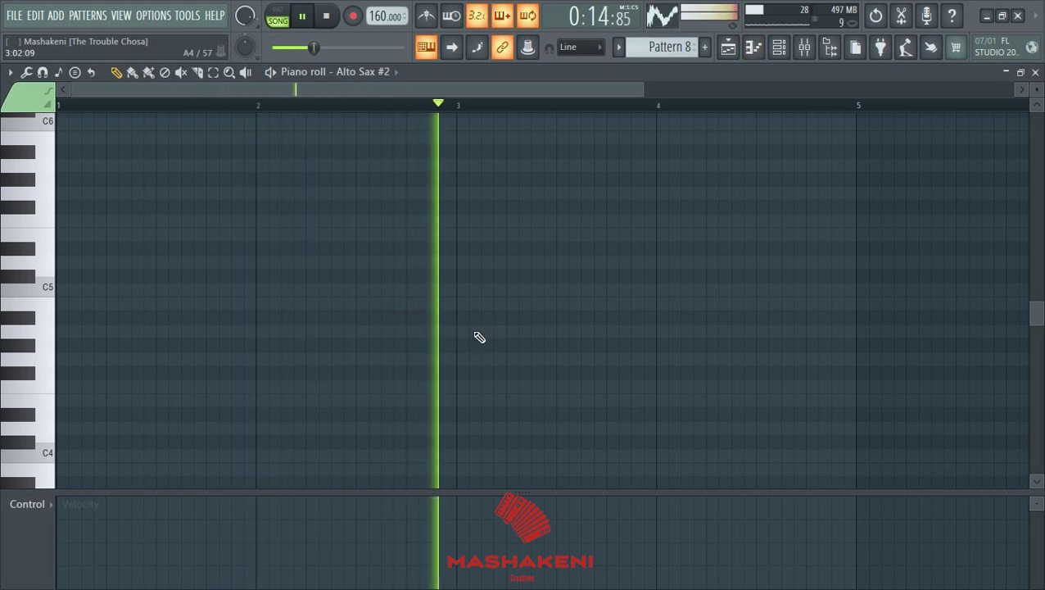
{"action": "key", "text": "alt+x"}
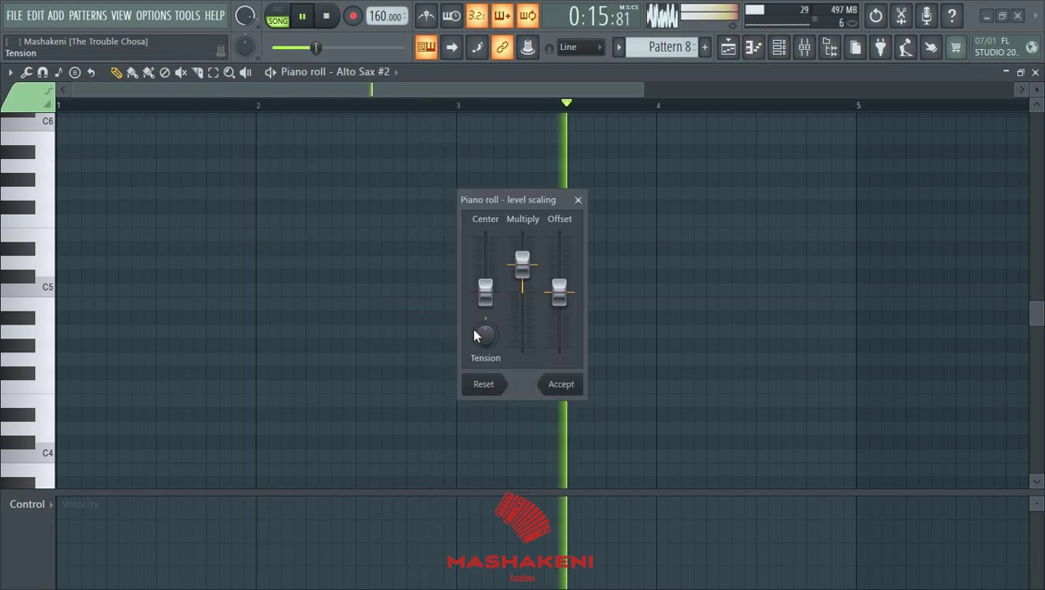
{"action": "left_click", "coordinate": [580, 201]}
Step: Add an Alto Sax #2 phrase of equal-length notes in bar 1: D#6, G#6, F#6, D#6 and C#6
{"action": "scroll", "coordinate": [574, 225], "scroll_direction": "up", "scroll_amount": 4}
{"action": "scroll", "coordinate": [291, 316], "scroll_direction": "up", "scroll_amount": 3}
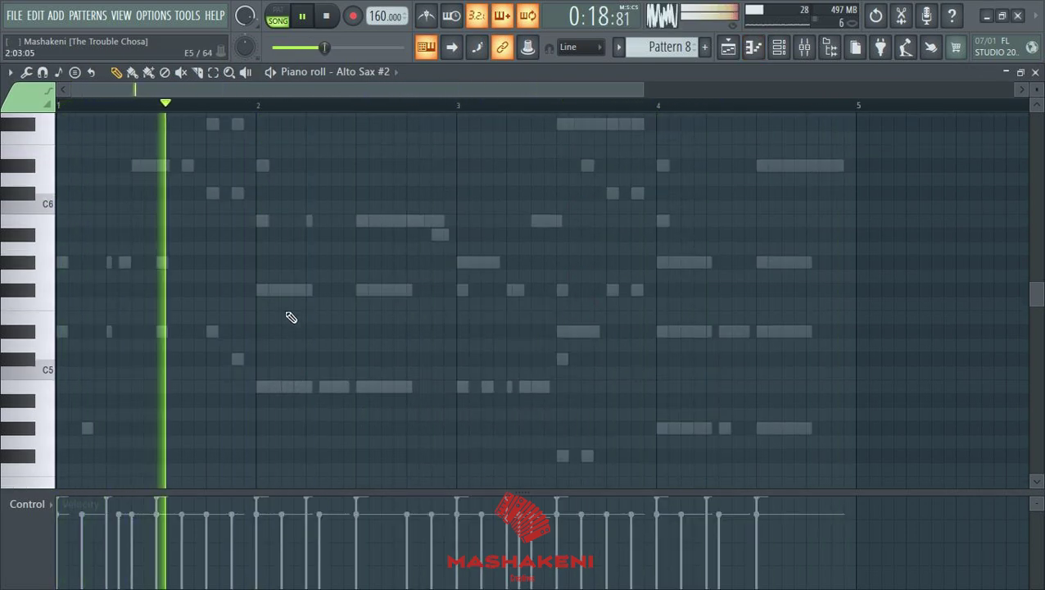
{"action": "scroll", "coordinate": [436, 287], "scroll_direction": "down", "scroll_amount": 2}
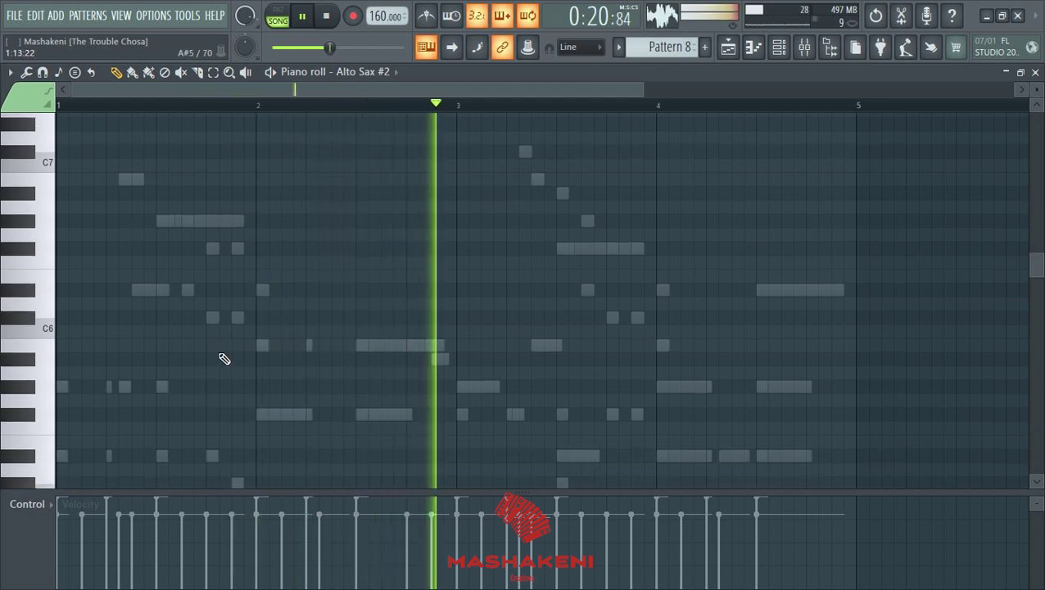
{"action": "left_click", "coordinate": [135, 289]}
{"action": "left_click_drag", "start_coordinate": [147, 290], "coordinate": [157, 289]}
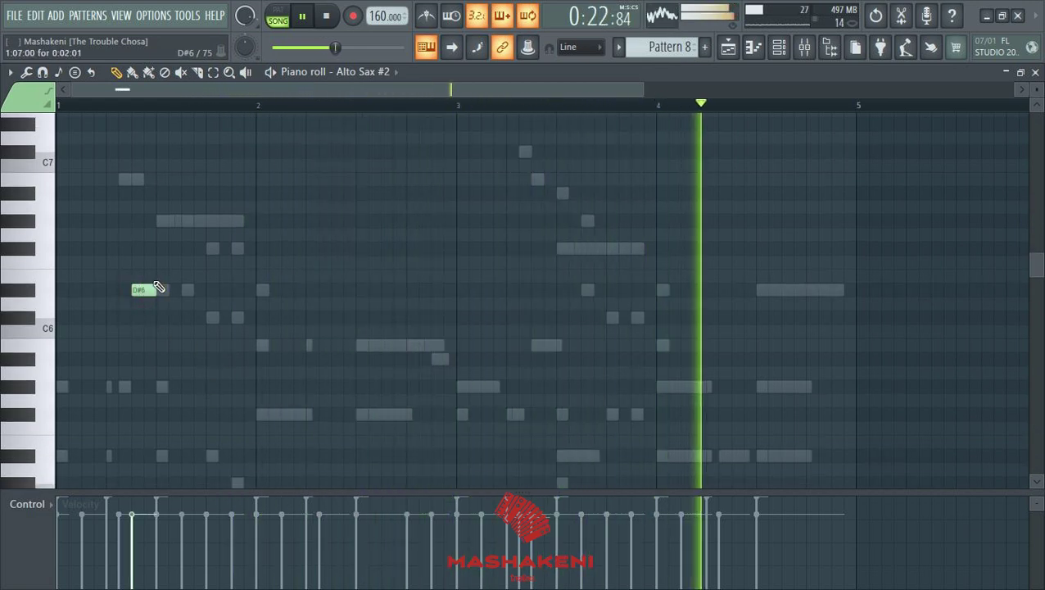
{"action": "left_click", "coordinate": [160, 221]}
{"action": "left_click", "coordinate": [187, 248]}
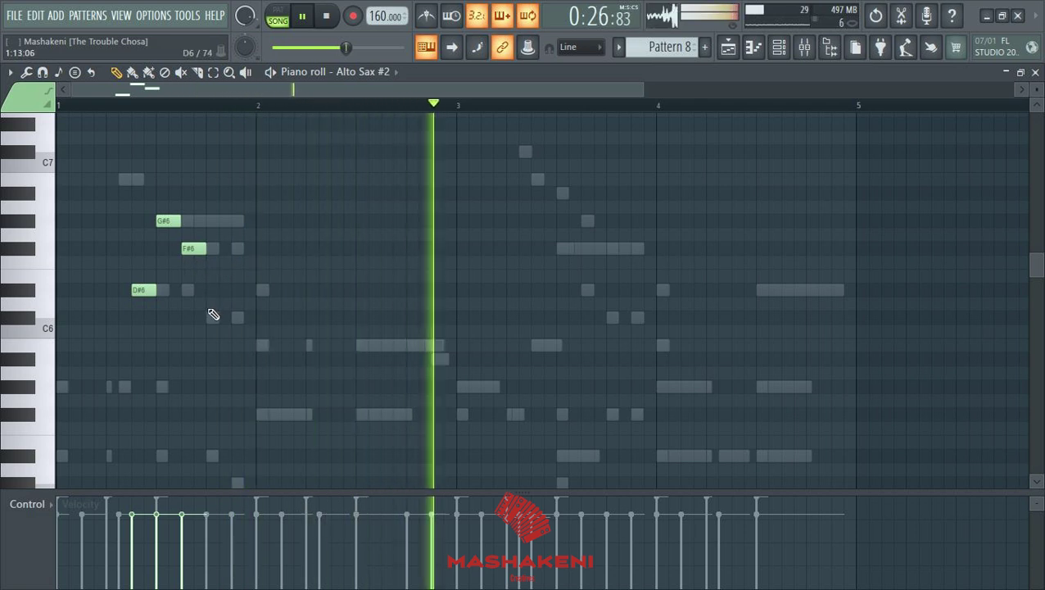
{"action": "left_click", "coordinate": [211, 289]}
{"action": "left_click", "coordinate": [237, 317]}
Step: Continue the Alto Sax #2 phrase with a short B5, a longer B5 and A#5 in bar 2, and G#5 starting bar 3
{"action": "left_click", "coordinate": [262, 345]}
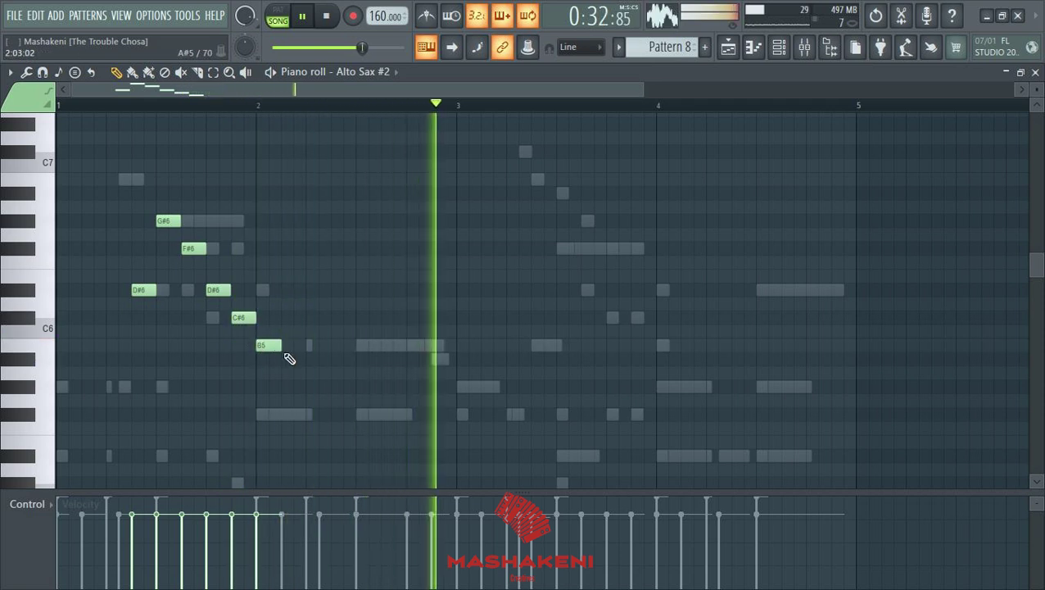
{"action": "scroll", "coordinate": [336, 360], "scroll_direction": "down", "scroll_amount": 1}
{"action": "left_click", "coordinate": [366, 304]}
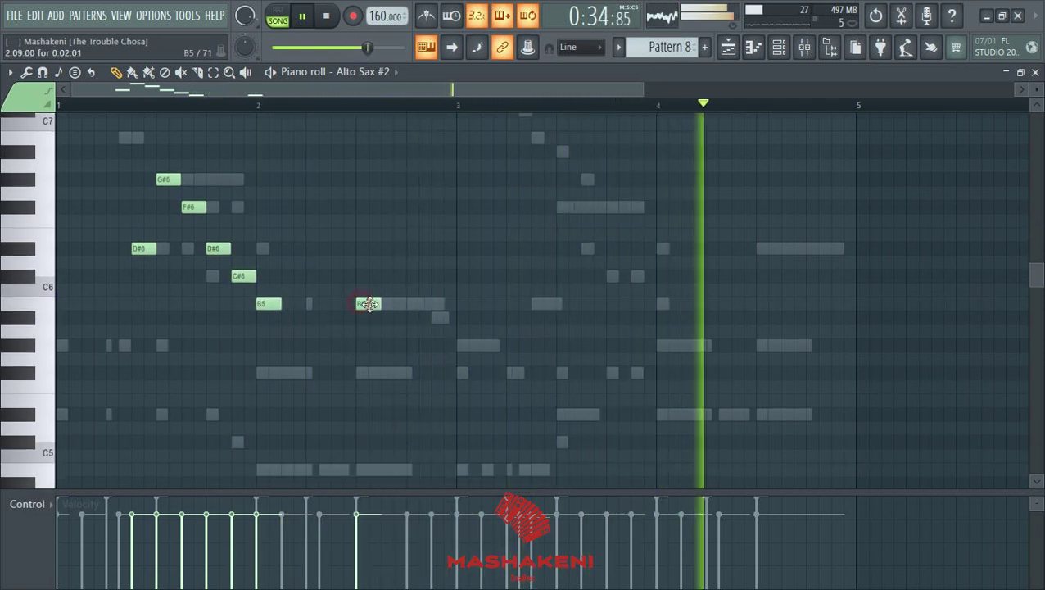
{"action": "left_click_drag", "start_coordinate": [380, 304], "coordinate": [431, 304]}
{"action": "left_click", "coordinate": [442, 318]}
{"action": "left_click_drag", "start_coordinate": [501, 318], "coordinate": [456, 318]}
{"action": "left_click", "coordinate": [466, 345]}
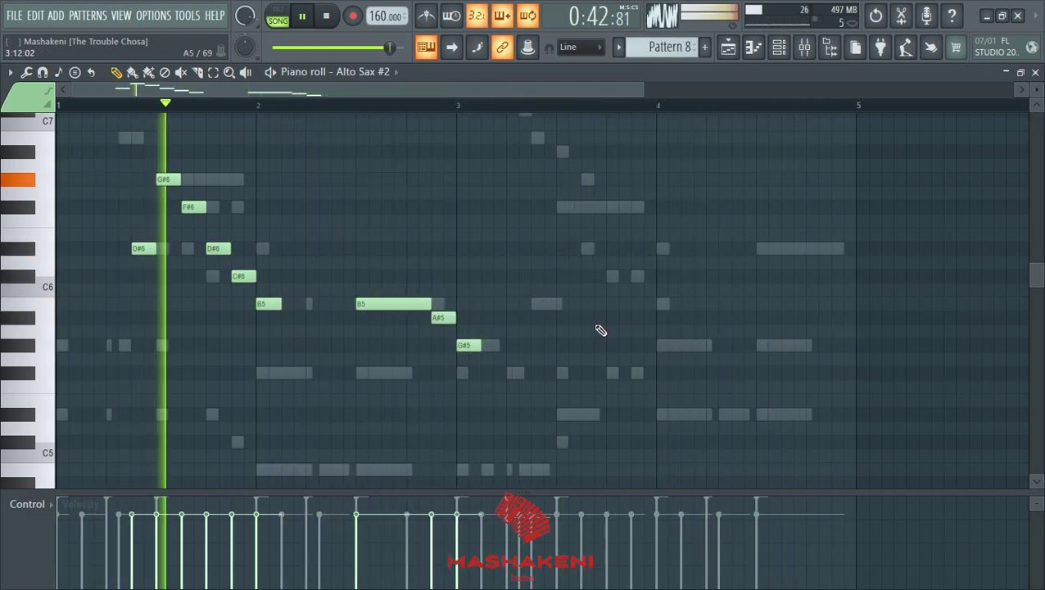
Step: Add a short B6 in bar 1 and raise the first D#6 to B6 right after it
{"action": "scroll", "coordinate": [238, 348], "scroll_direction": "up", "scroll_amount": 3}
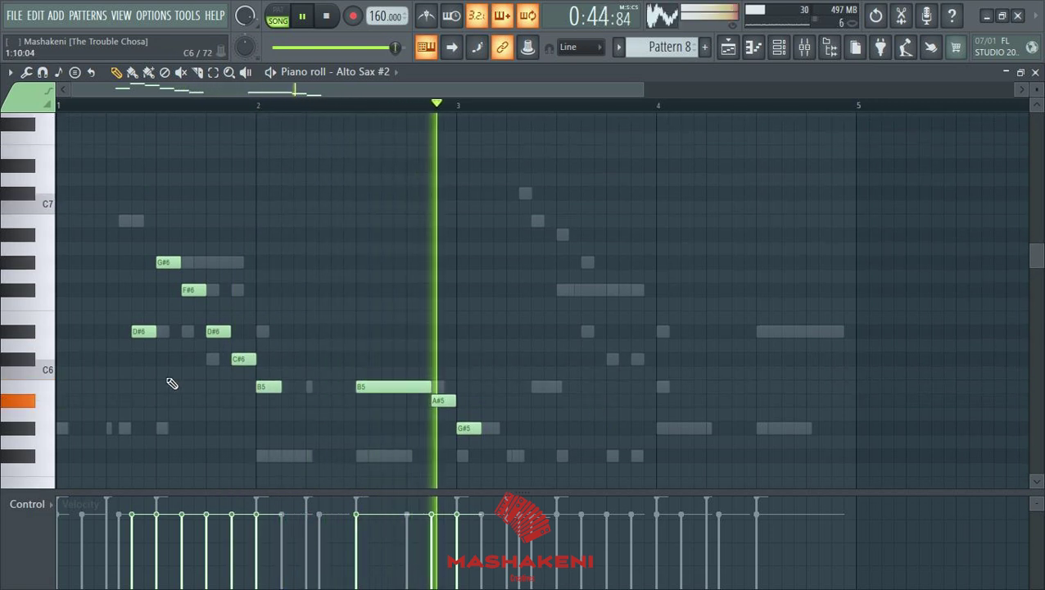
{"action": "left_click", "coordinate": [134, 222]}
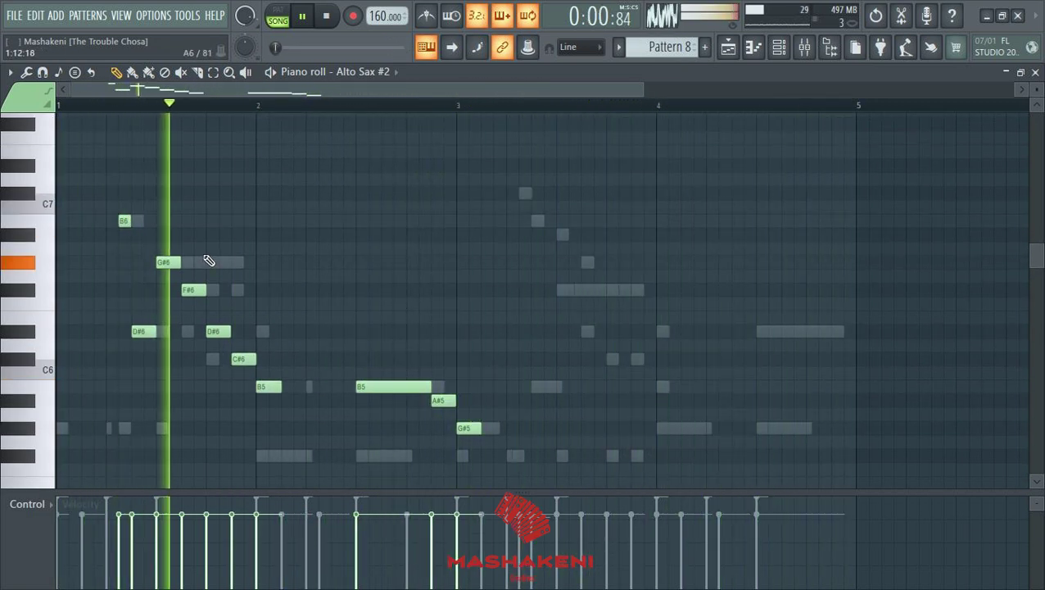
{"action": "key", "text": "space"}
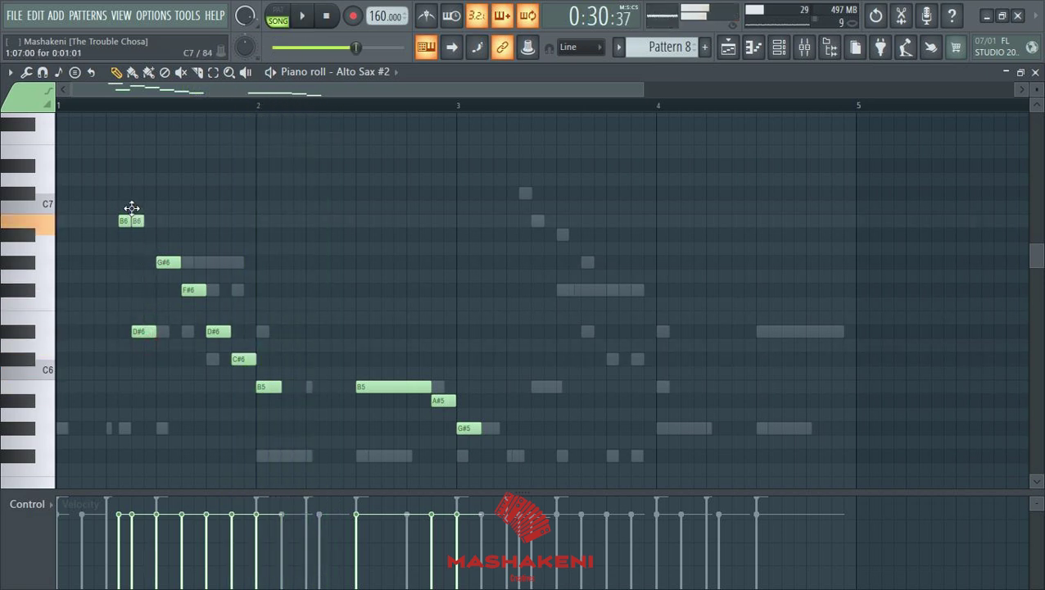
{"action": "right_click", "coordinate": [134, 219]}
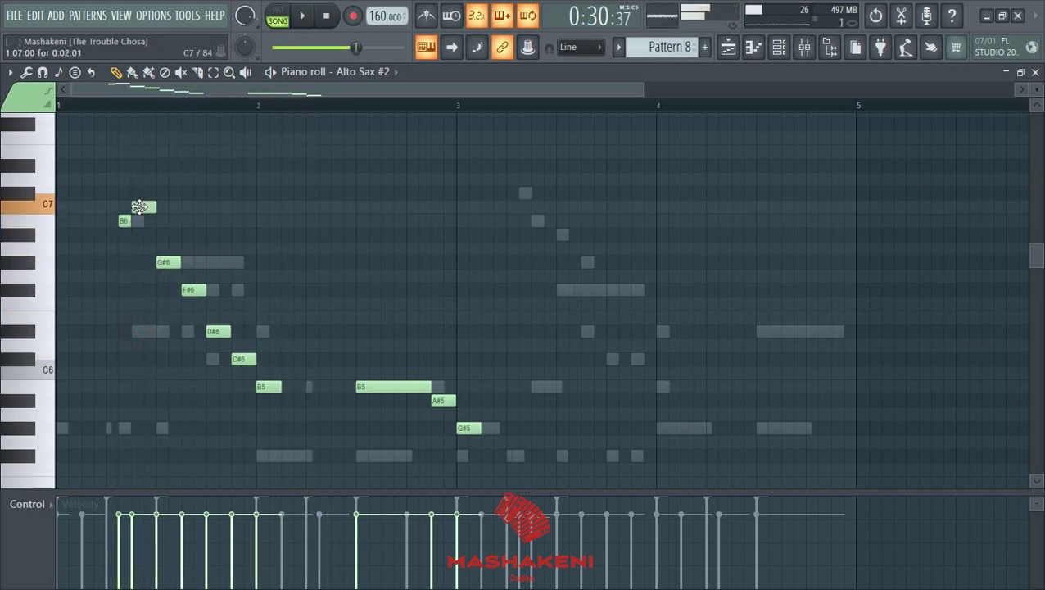
{"action": "left_click_drag", "start_coordinate": [139, 207], "coordinate": [137, 220]}
{"action": "key", "text": "space"}
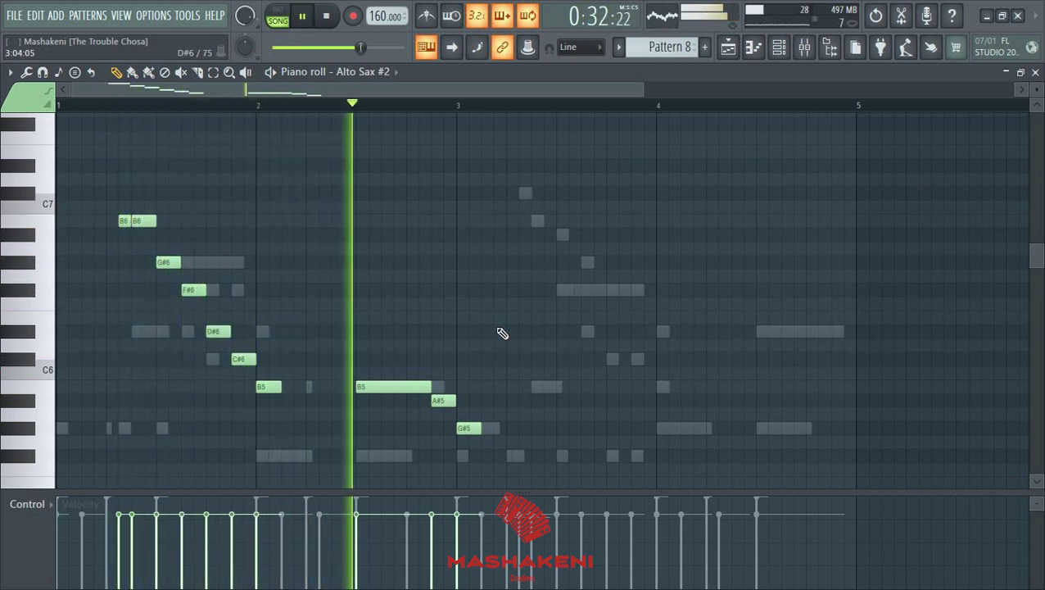
Step: Add a longer F#6, D#6 and C#6 in the second half of bar 3 and a B5 starting bar 4
{"action": "scroll", "coordinate": [684, 362], "scroll_direction": "down", "scroll_amount": 2}
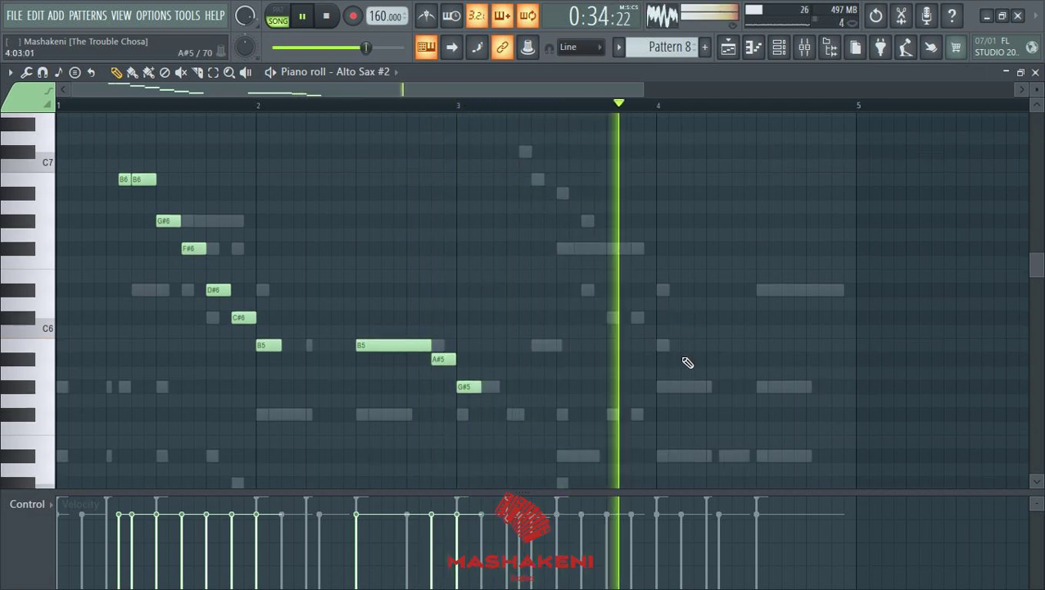
{"action": "left_click", "coordinate": [635, 318]}
{"action": "left_click", "coordinate": [663, 346]}
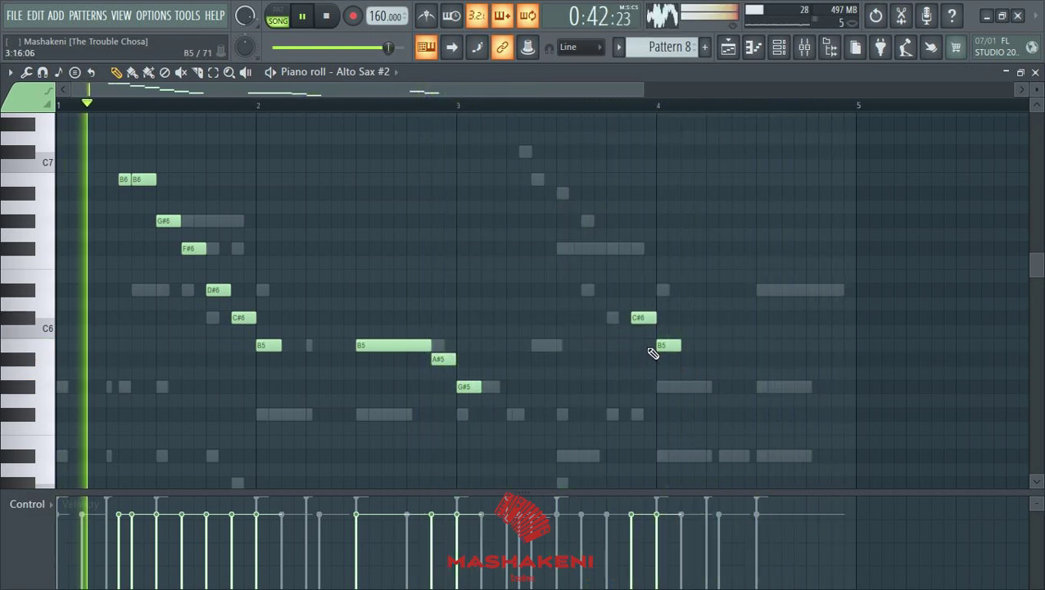
{"action": "left_click", "coordinate": [585, 291]}
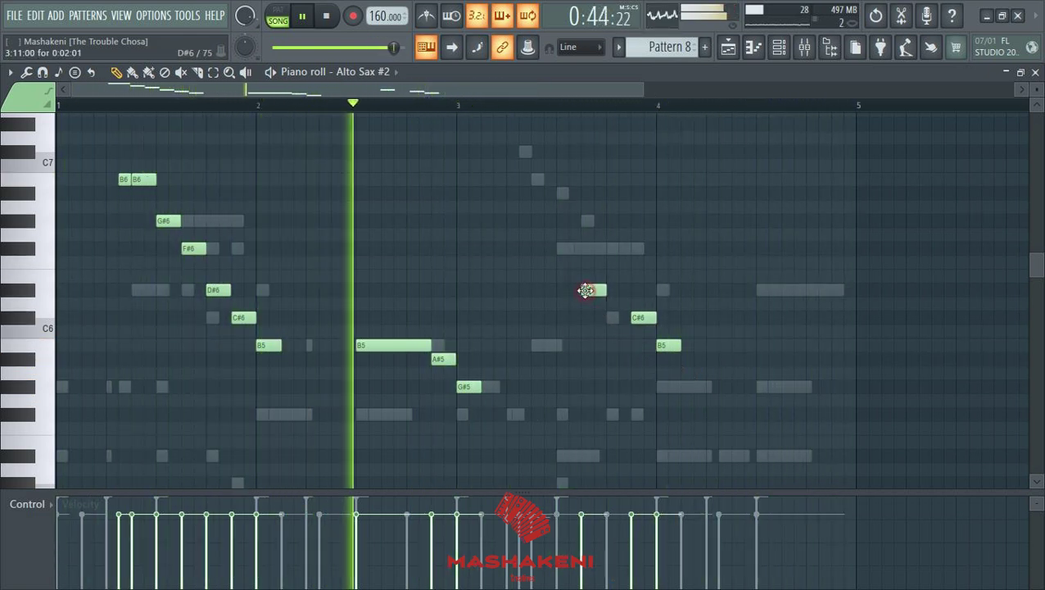
{"action": "left_click", "coordinate": [565, 249]}
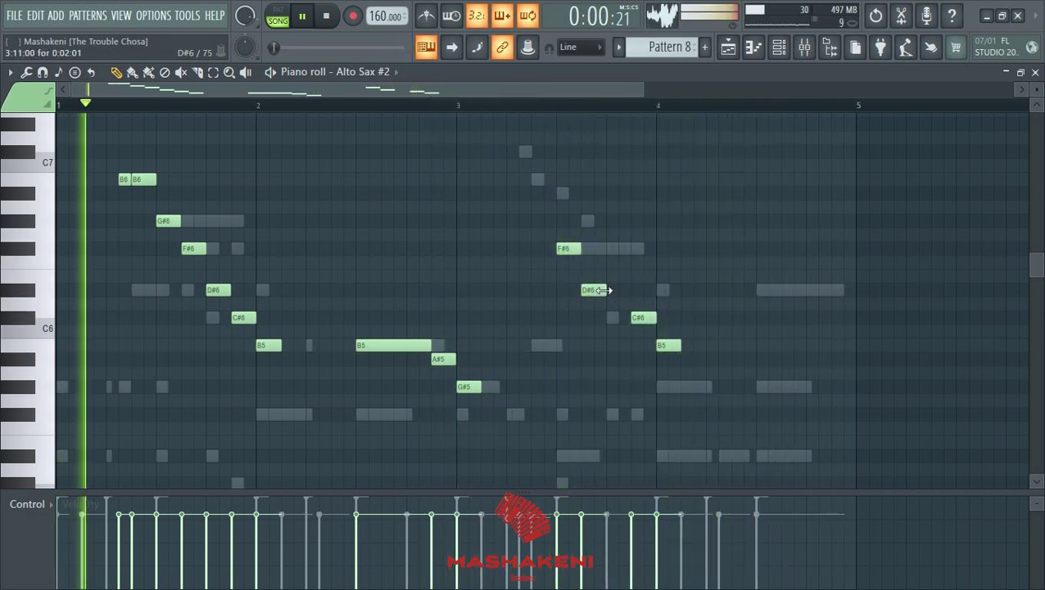
{"action": "left_click", "coordinate": [616, 248]}
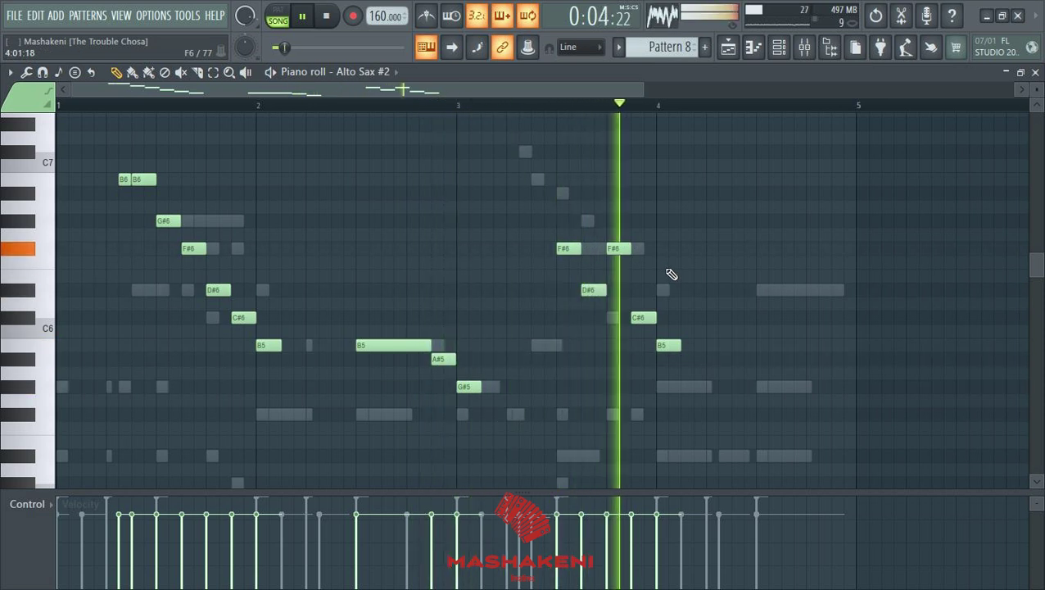
{"action": "key", "text": "space"}
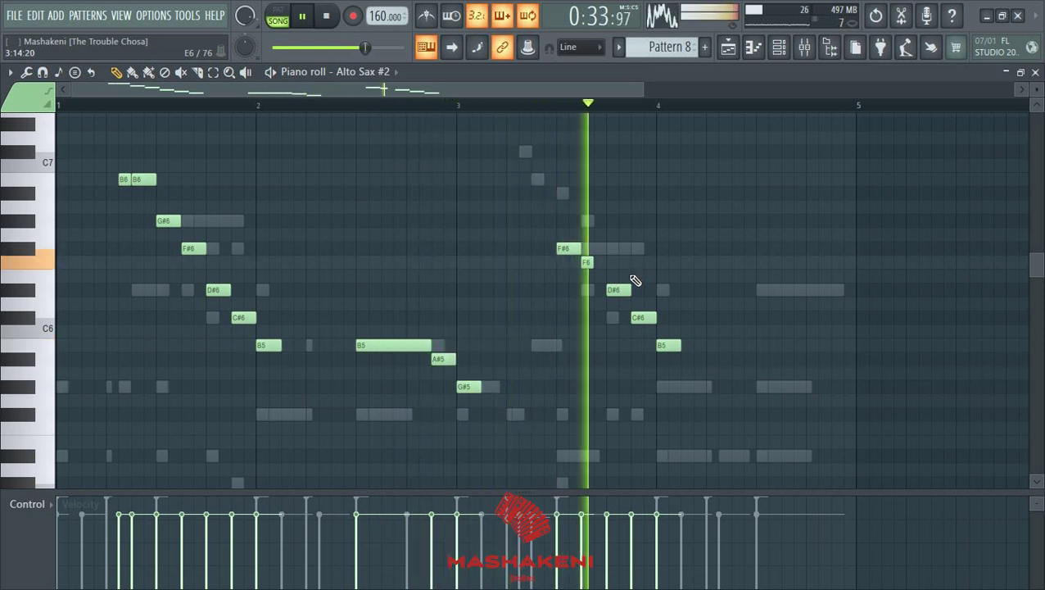
{"action": "right_click", "coordinate": [587, 262]}
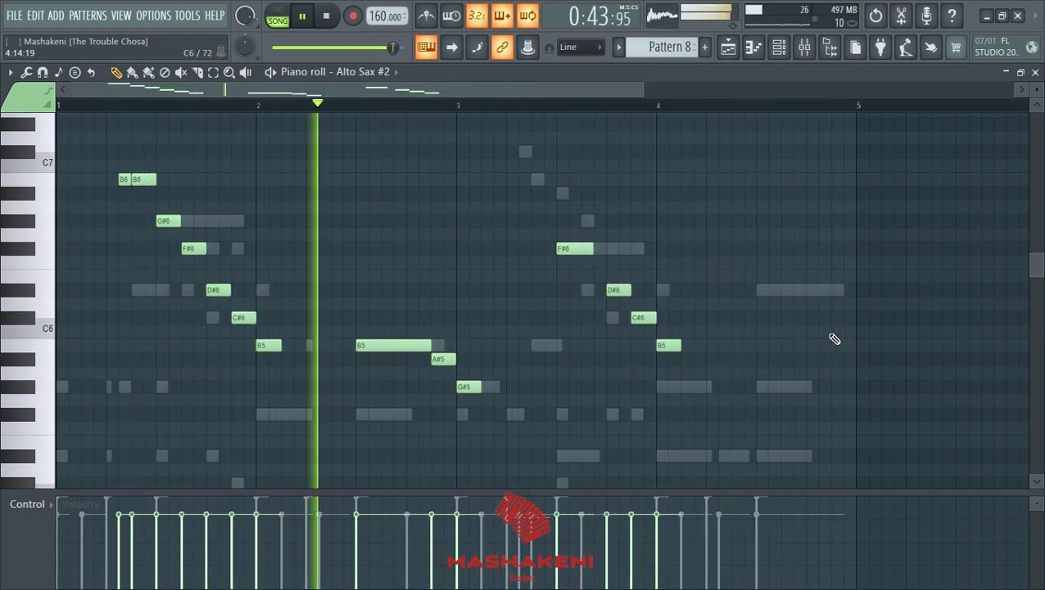
Step: Add a D#6 ending exactly at the close of bar 4 and a G#6 at the start of bar 1
{"action": "left_click", "coordinate": [835, 291]}
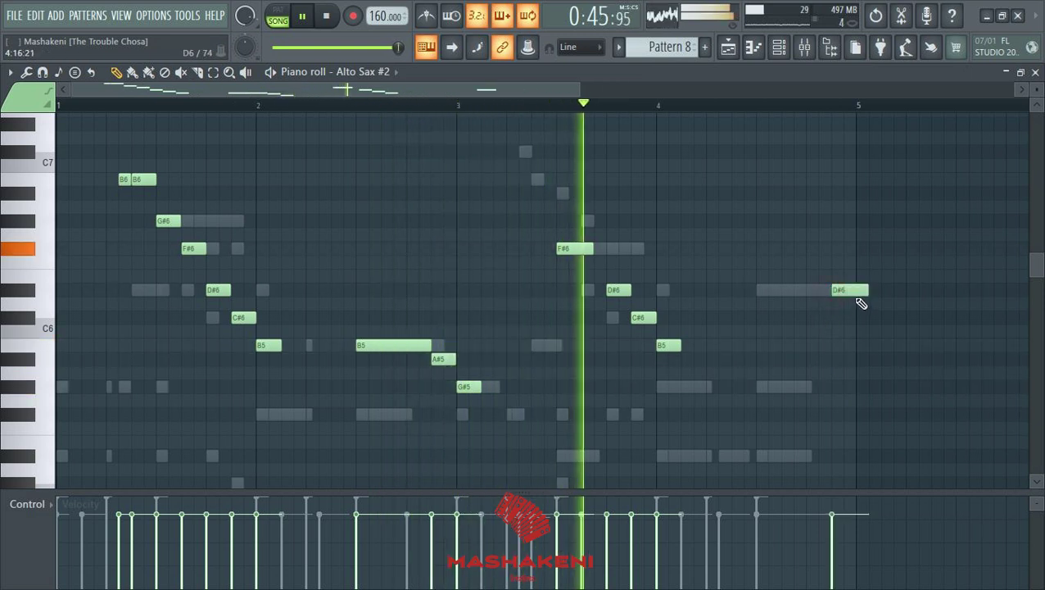
{"action": "left_click_drag", "start_coordinate": [866, 290], "coordinate": [856, 291]}
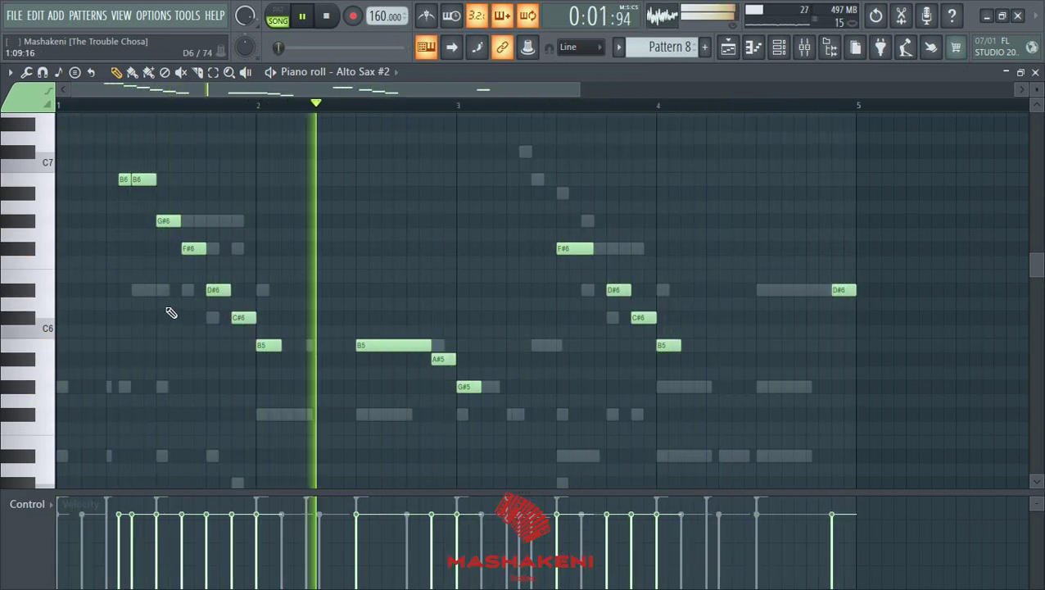
{"action": "left_click", "coordinate": [59, 222]}
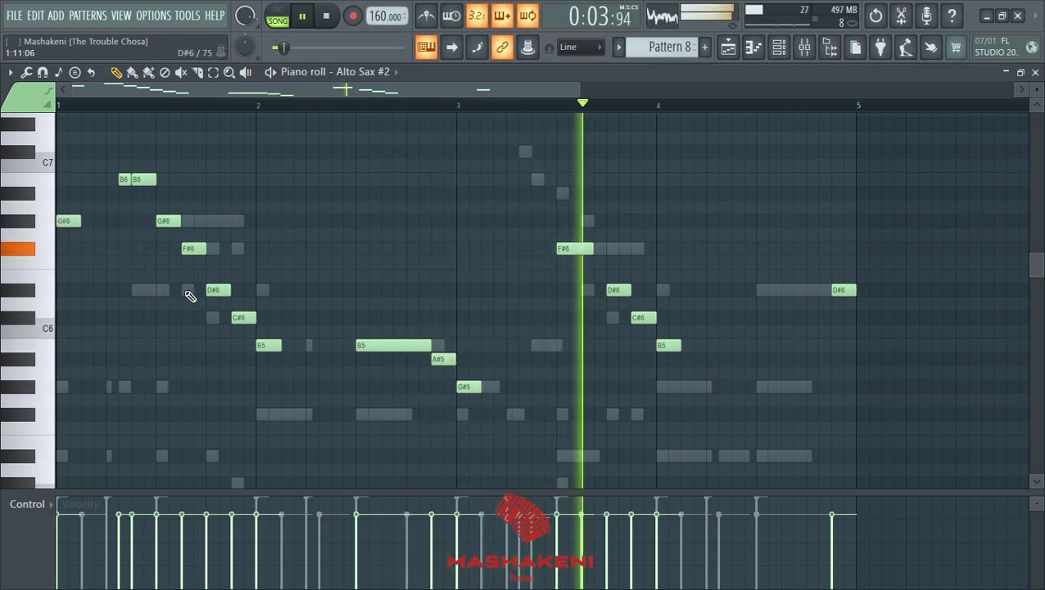
{"action": "scroll", "coordinate": [187, 293], "scroll_direction": "down", "scroll_amount": 1}
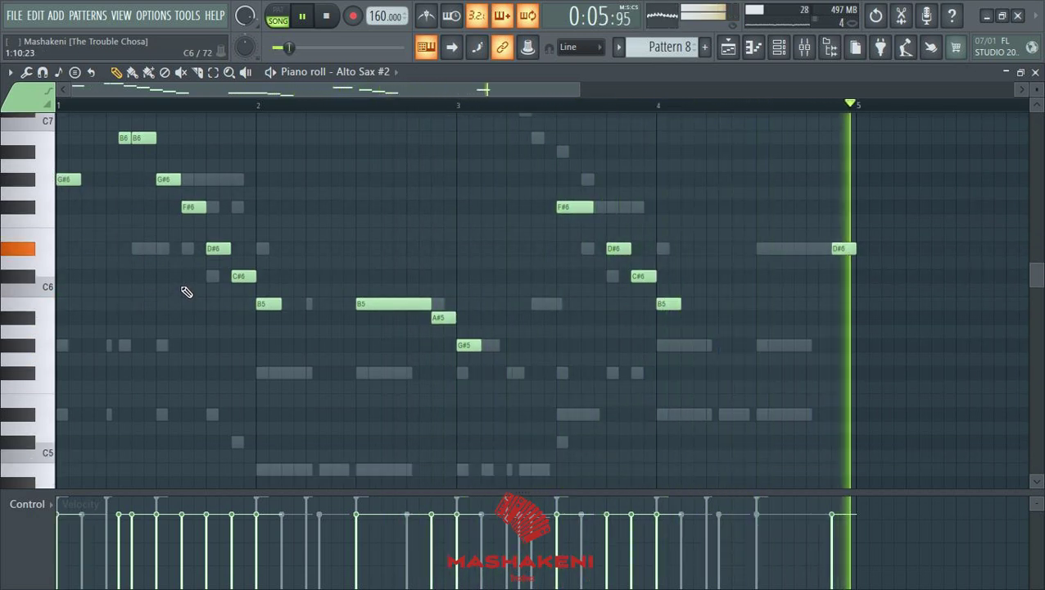
{"action": "scroll", "coordinate": [187, 289], "scroll_direction": "up", "scroll_amount": 1}
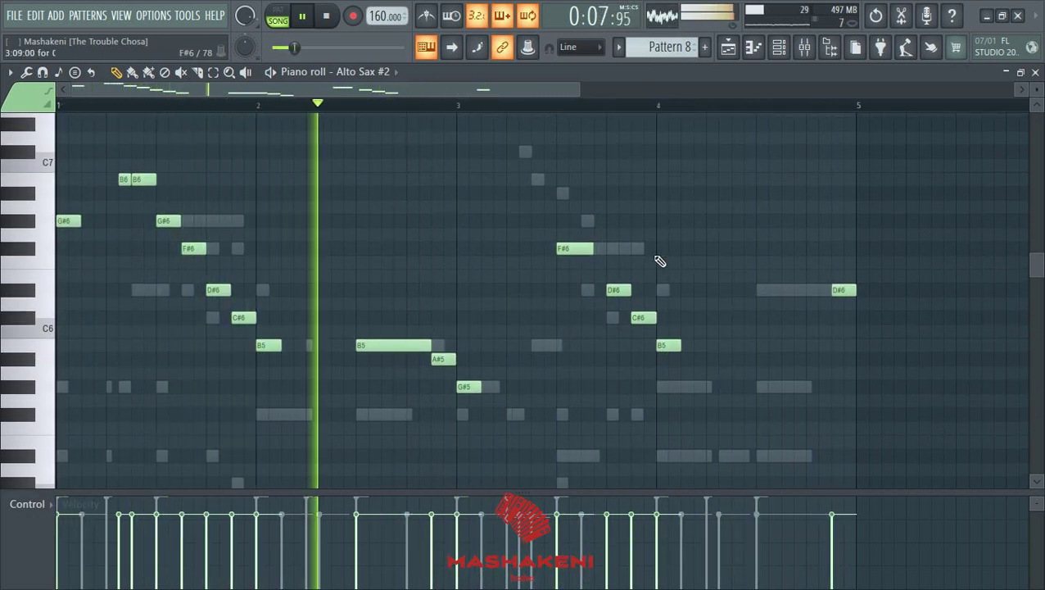
{"action": "scroll", "coordinate": [625, 261], "scroll_direction": "up", "scroll_amount": 1}
Step: Set the Alto Sax #2 channel's MIDI output channel to 8
{"action": "key", "text": "F6"}
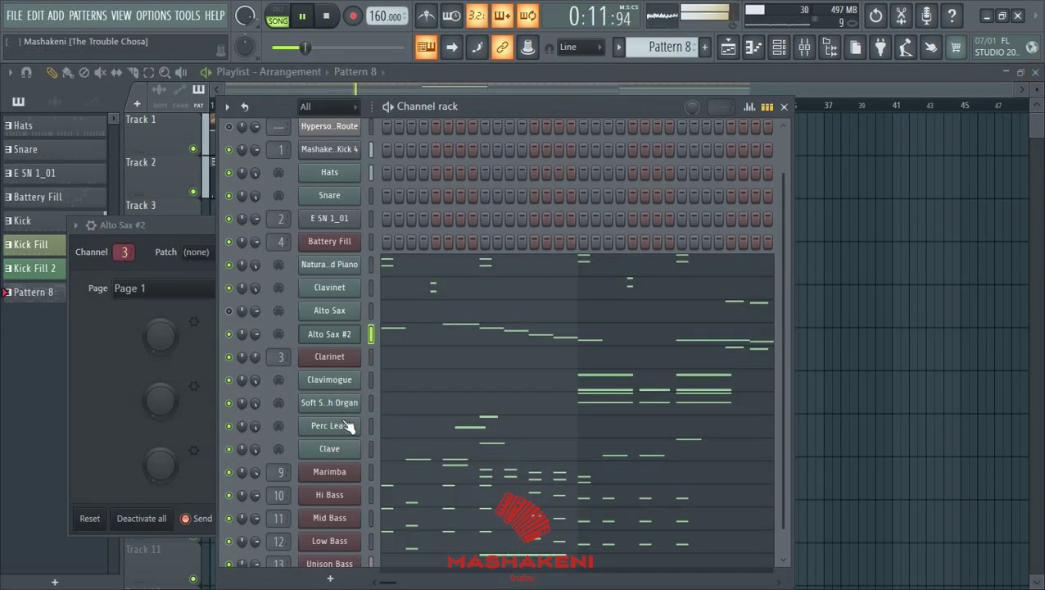
{"action": "left_click", "coordinate": [336, 334]}
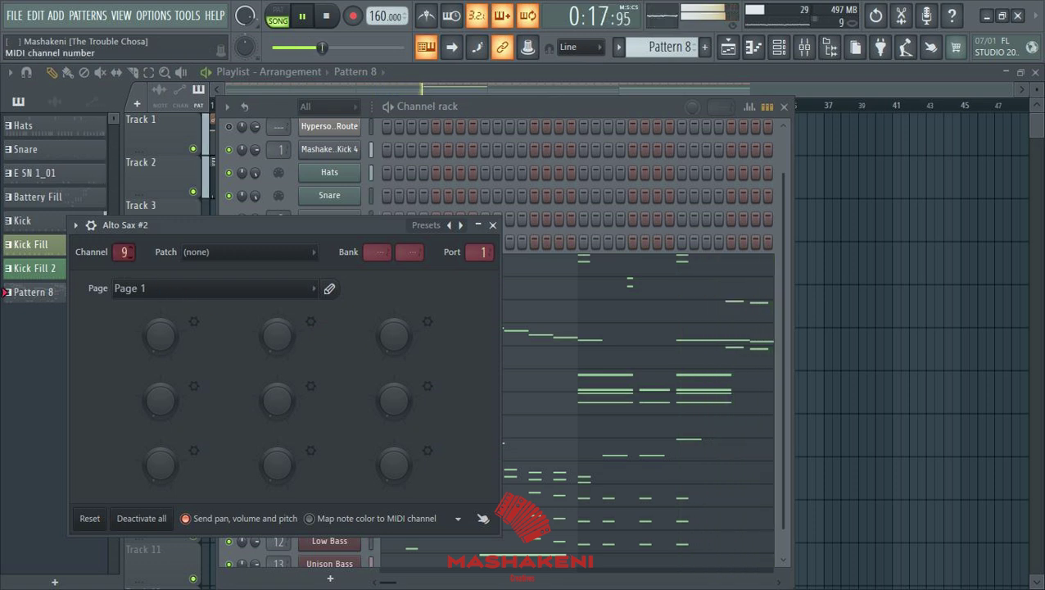
{"action": "left_click", "coordinate": [554, 110]}
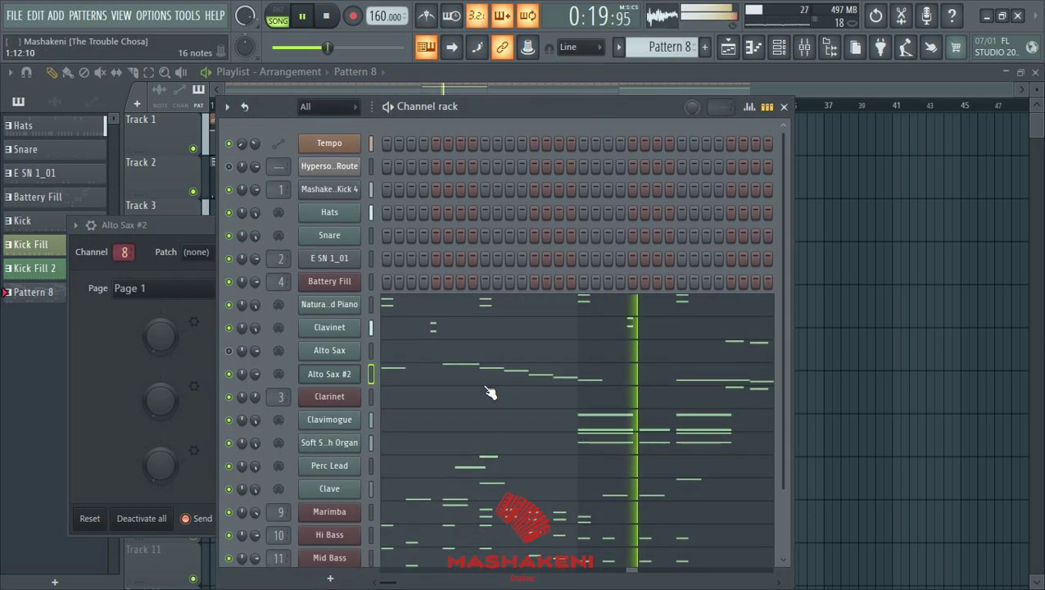
Step: Load the Hammond B5 organ patch into slot 8 of the Hypersonic 2 Route instrument
{"action": "left_click", "coordinate": [331, 167]}
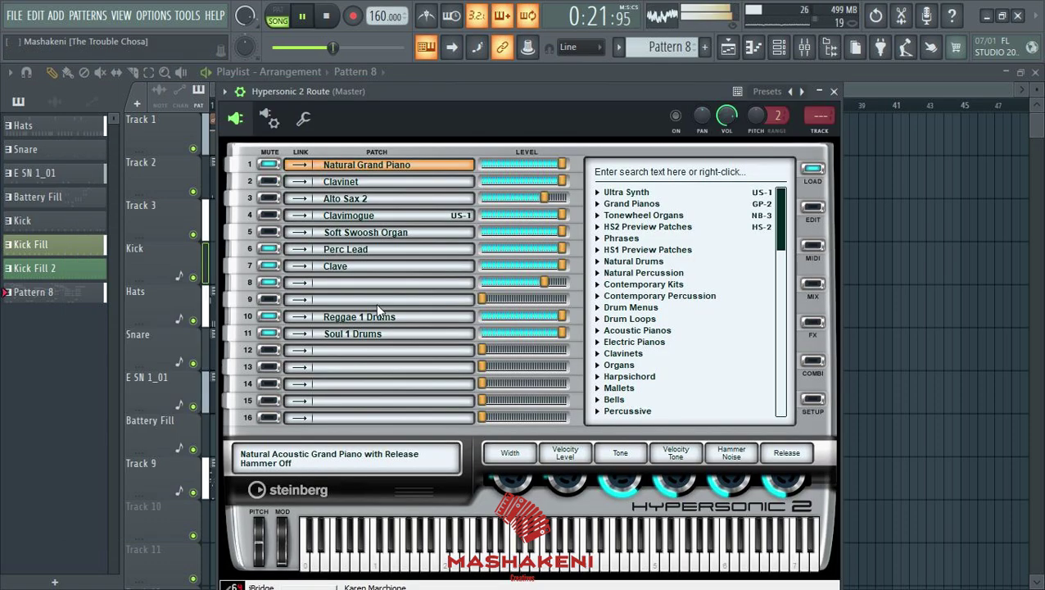
{"action": "left_click", "coordinate": [364, 282]}
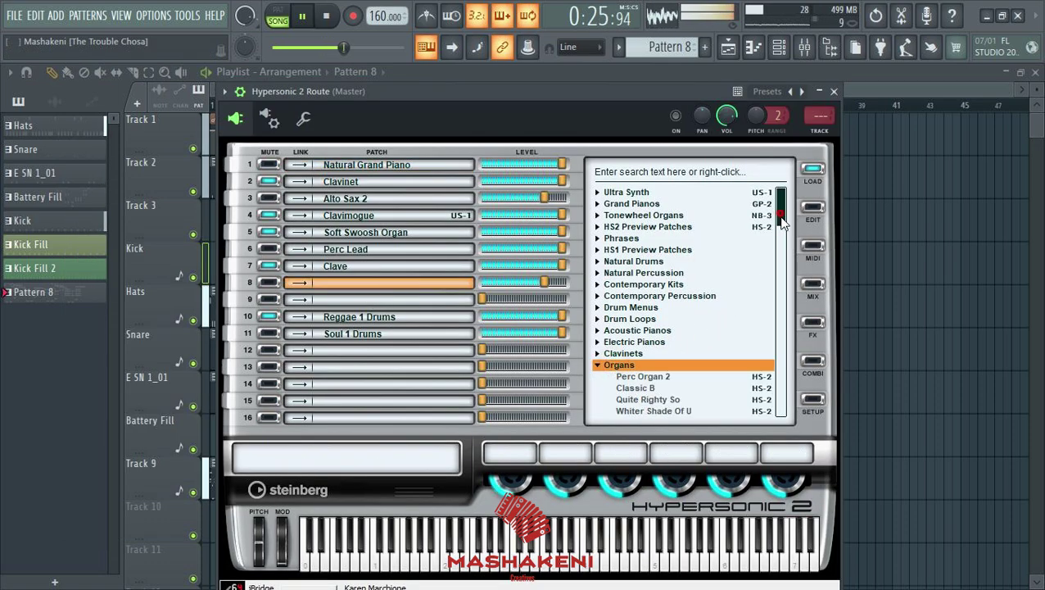
{"action": "left_click_drag", "start_coordinate": [781, 218], "coordinate": [783, 243]}
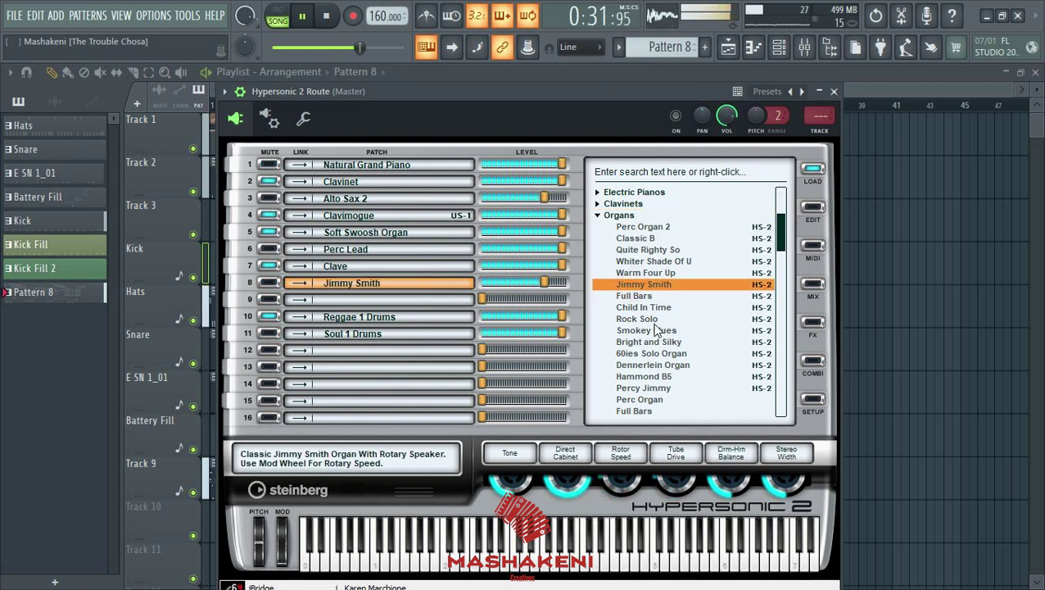
{"action": "left_click", "coordinate": [658, 355]}
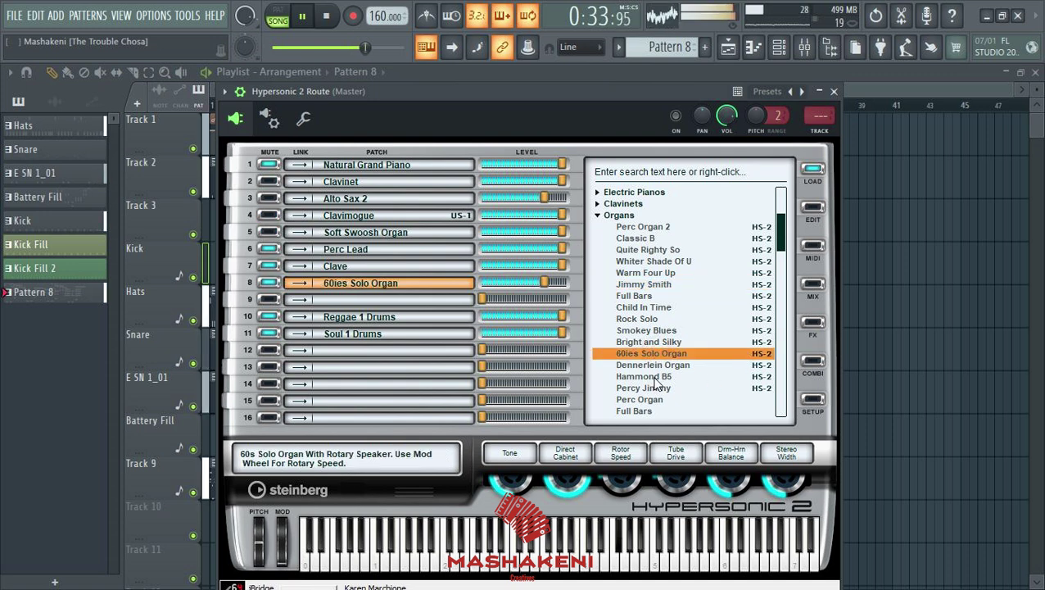
{"action": "left_click", "coordinate": [656, 378]}
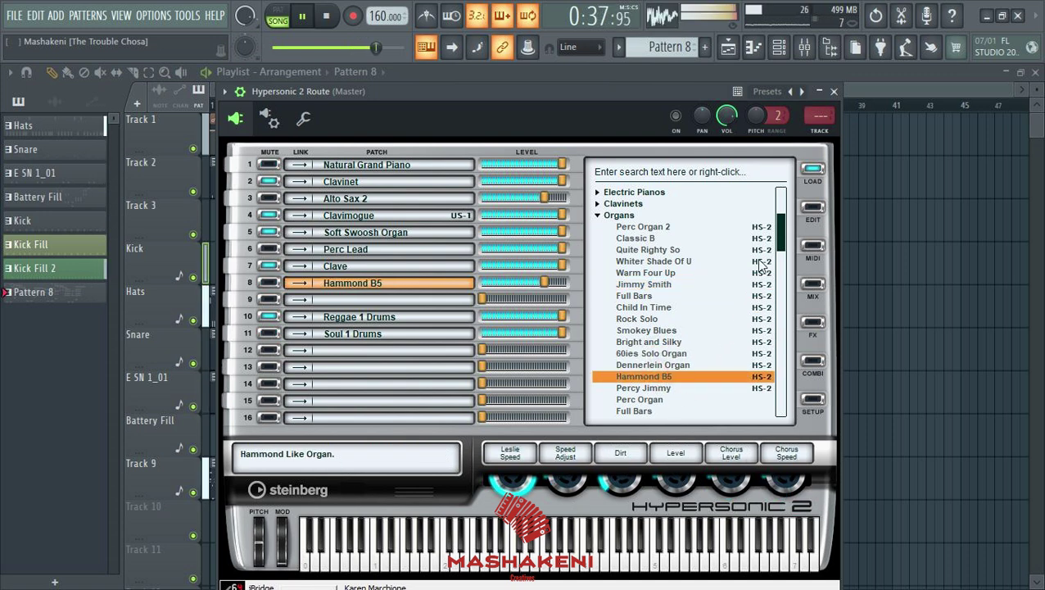
{"action": "left_click_drag", "start_coordinate": [781, 233], "coordinate": [788, 244]}
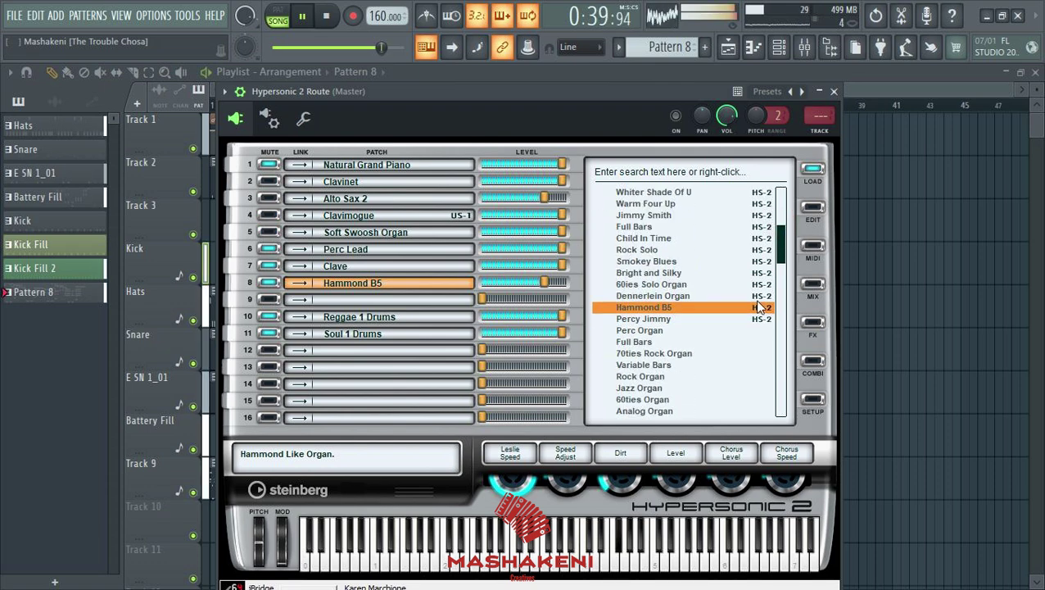
{"action": "left_click", "coordinate": [834, 92]}
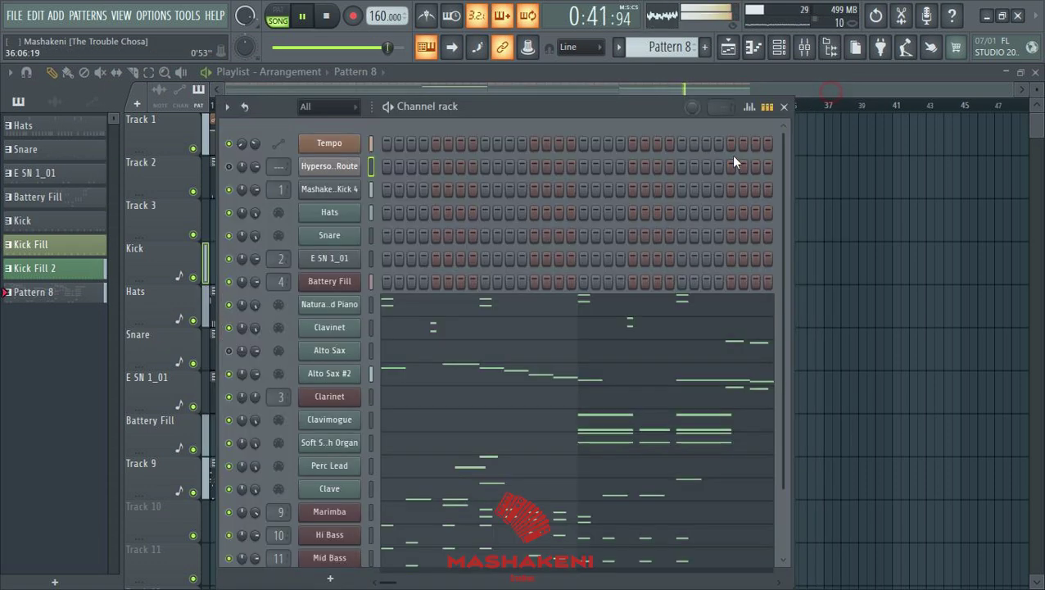
Step: Rename the Alto Sax #2 channel to "Hammod 5"
{"action": "right_click", "coordinate": [340, 374]}
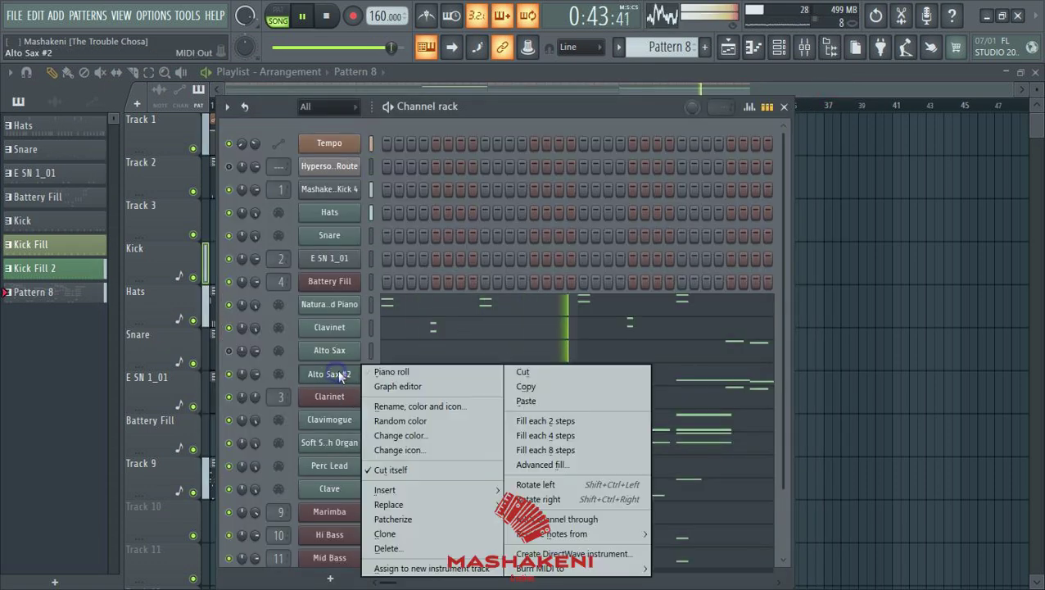
{"action": "left_click", "coordinate": [396, 406]}
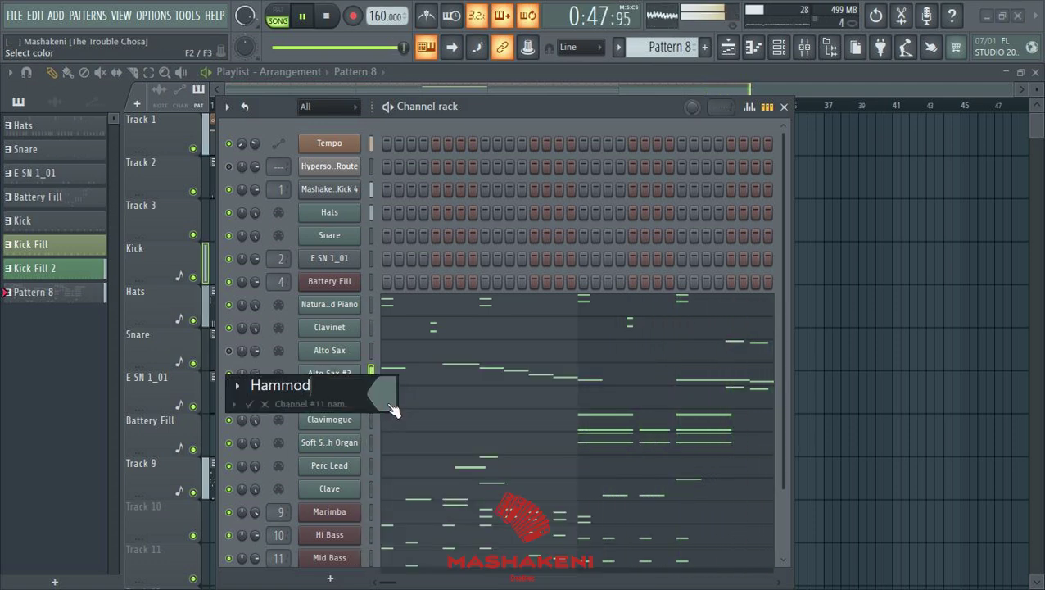
{"action": "type", "text": "Hammod"}
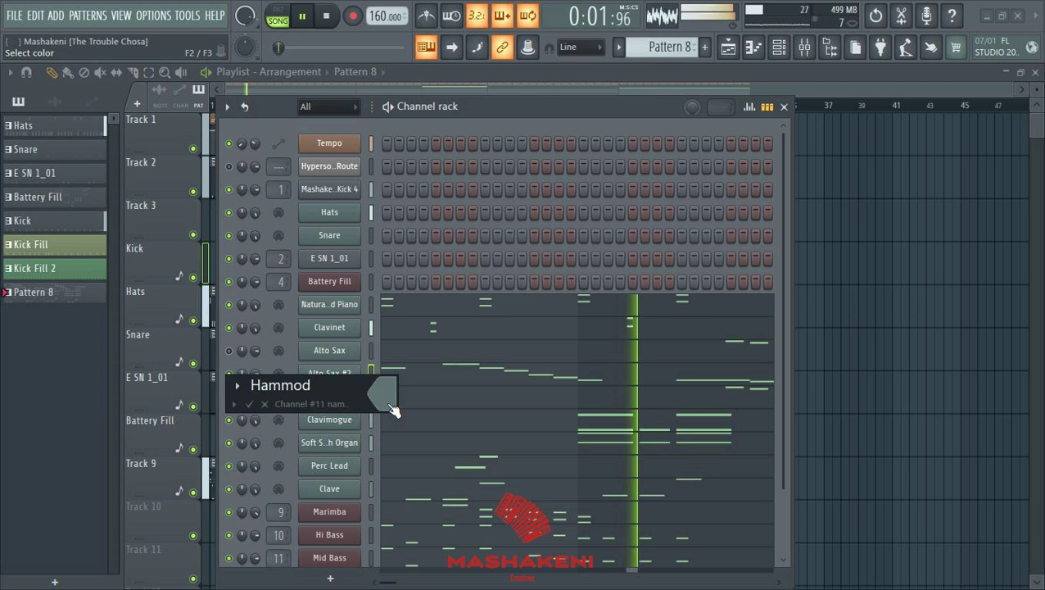
{"action": "type", "text": " 5"}
{"action": "key", "text": "Return"}
Step: Move the Hammod 5 channel down the channel rack so it sits between Clave and Marimba
{"action": "scroll", "coordinate": [394, 410], "scroll_direction": "down", "scroll_amount": 3}
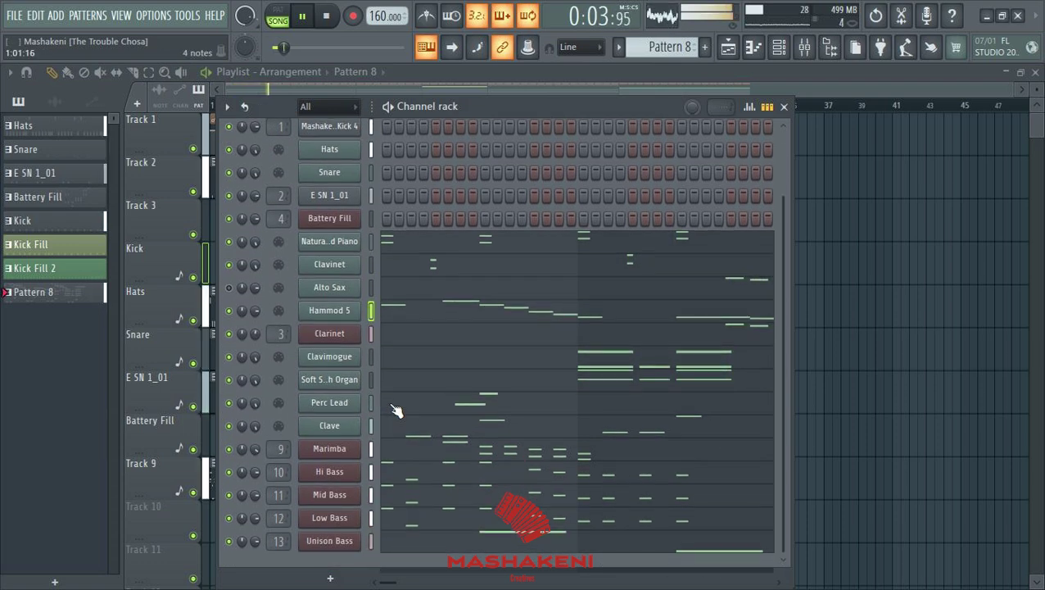
{"action": "key", "text": "alt+Down"}
{"action": "key", "text": "alt+Down"}
{"action": "key", "text": "alt+Down"}
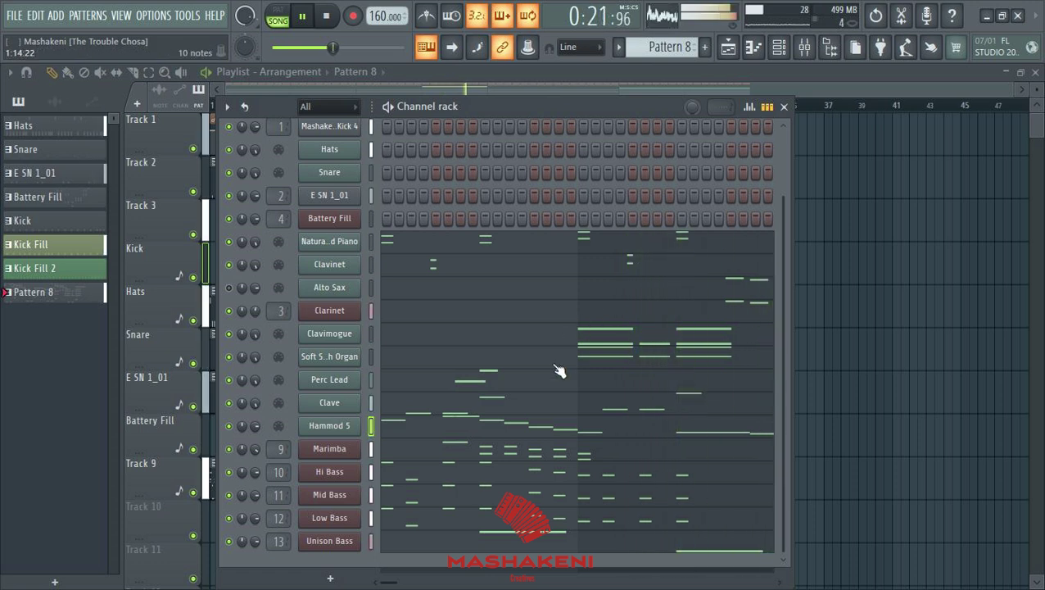
Step: Clone the Hammod 5 channel and close the clone's MIDI Out settings
{"action": "right_click", "coordinate": [358, 425]}
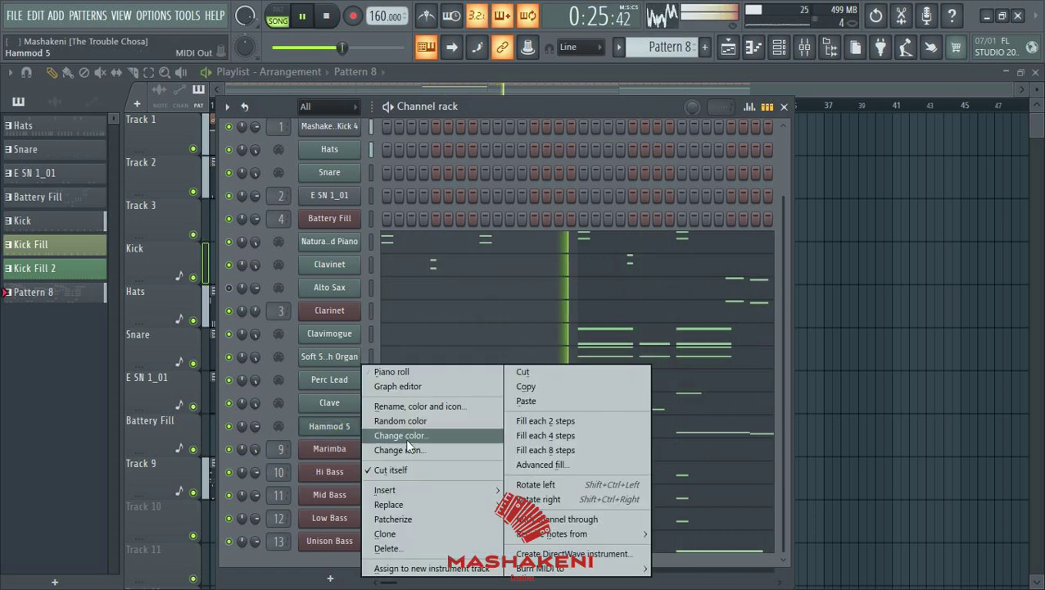
{"action": "left_click", "coordinate": [405, 539]}
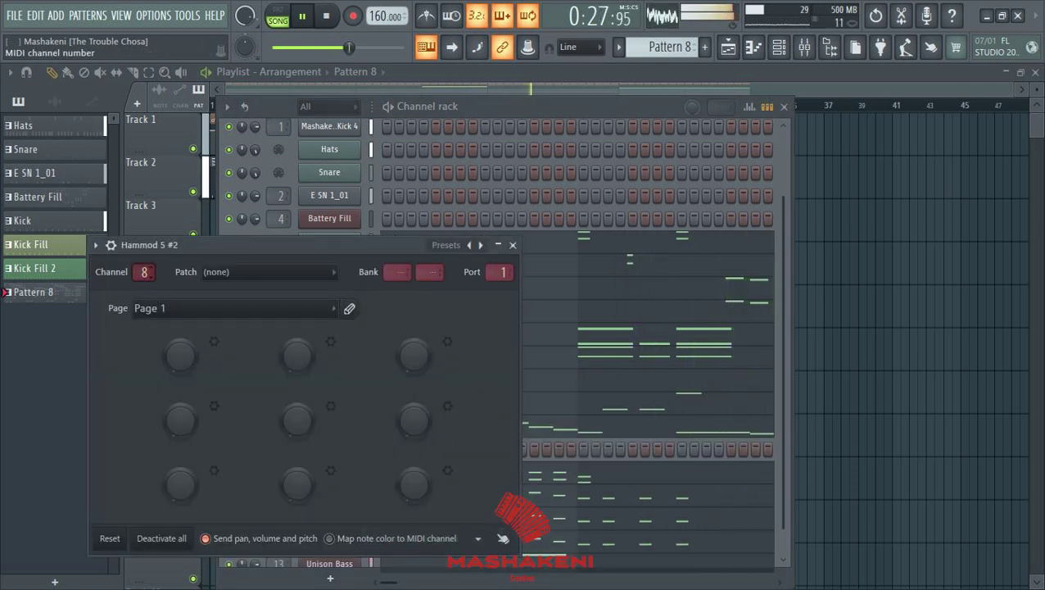
{"action": "left_click", "coordinate": [512, 245]}
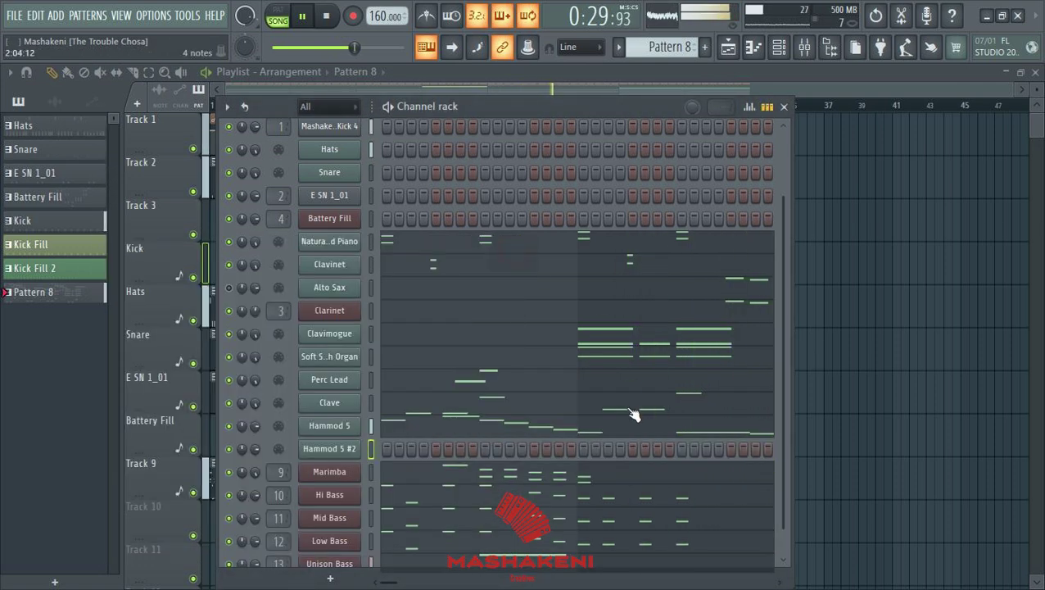
{"action": "scroll", "coordinate": [631, 422], "scroll_direction": "down", "scroll_amount": 1}
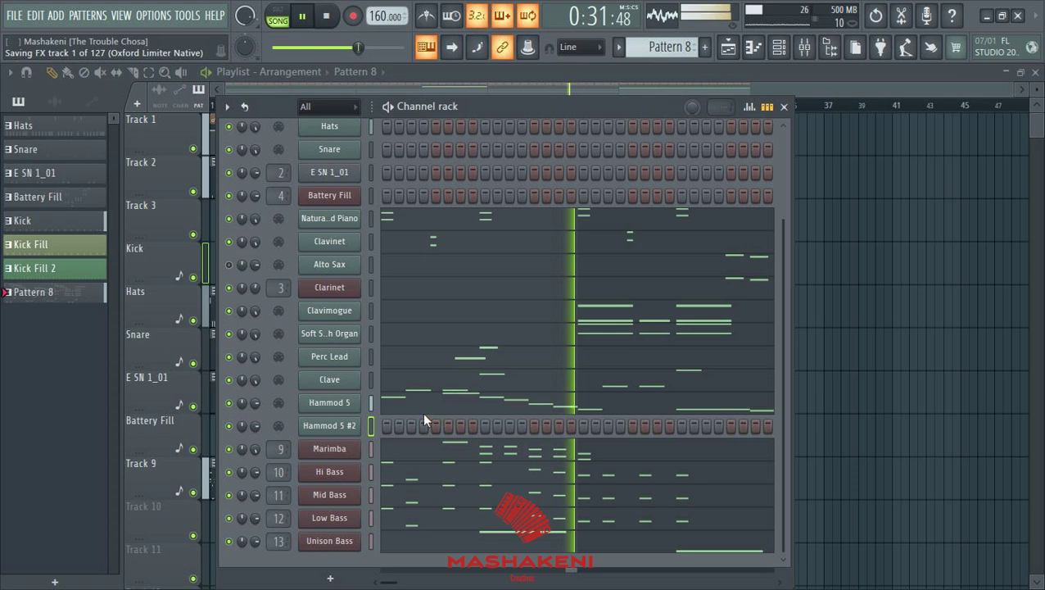
Step: Load the Koto patch from the Ethnic category into slot 9 of the Hypersonic 2 Route instrument
{"action": "scroll", "coordinate": [425, 402], "scroll_direction": "up", "scroll_amount": 3}
{"action": "left_click", "coordinate": [335, 167]}
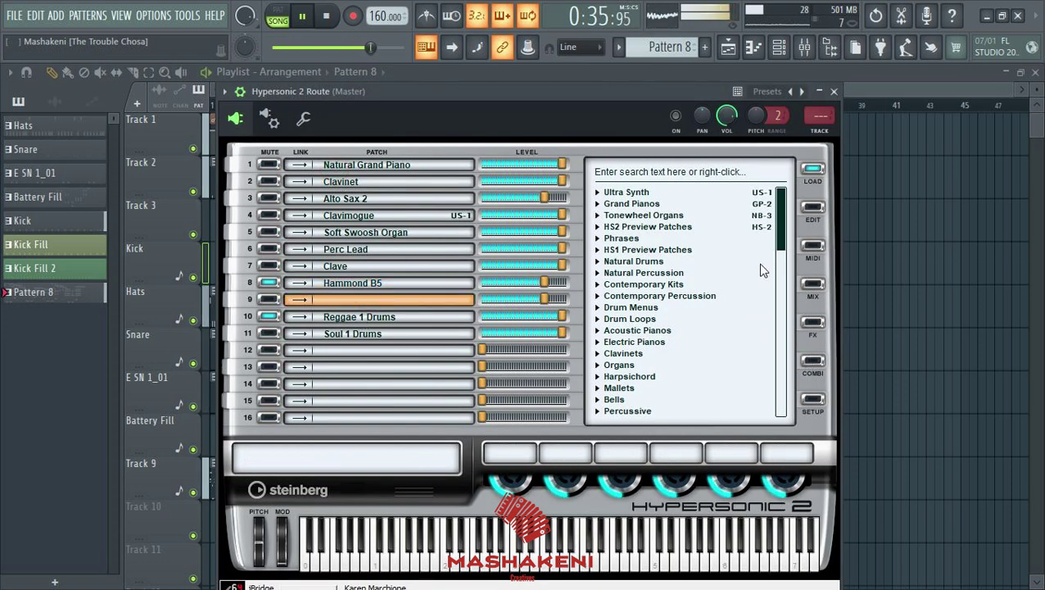
{"action": "left_click", "coordinate": [621, 389]}
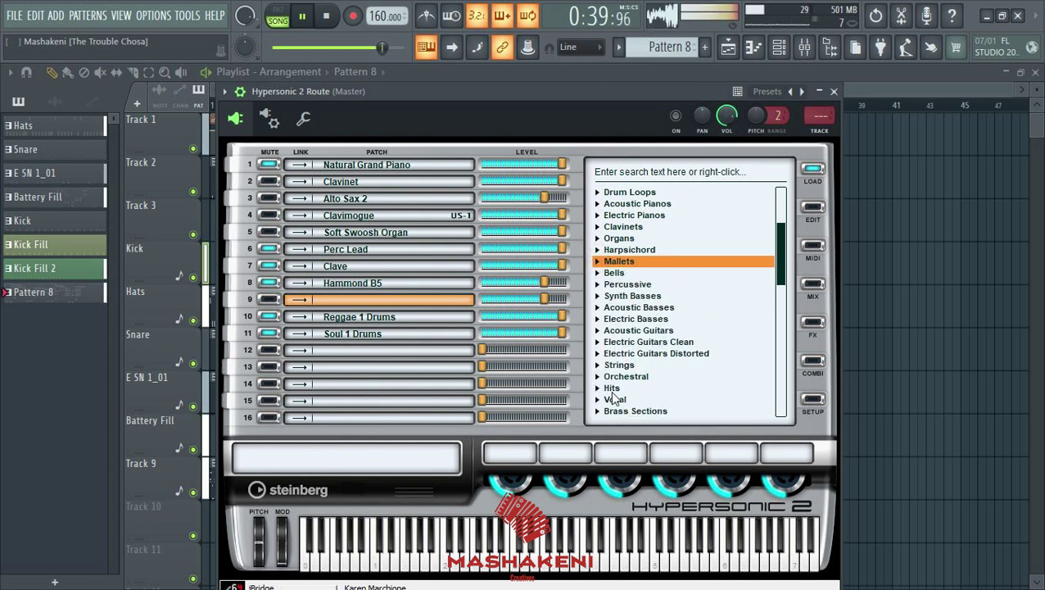
{"action": "scroll", "coordinate": [788, 262], "scroll_direction": "down", "scroll_amount": 3}
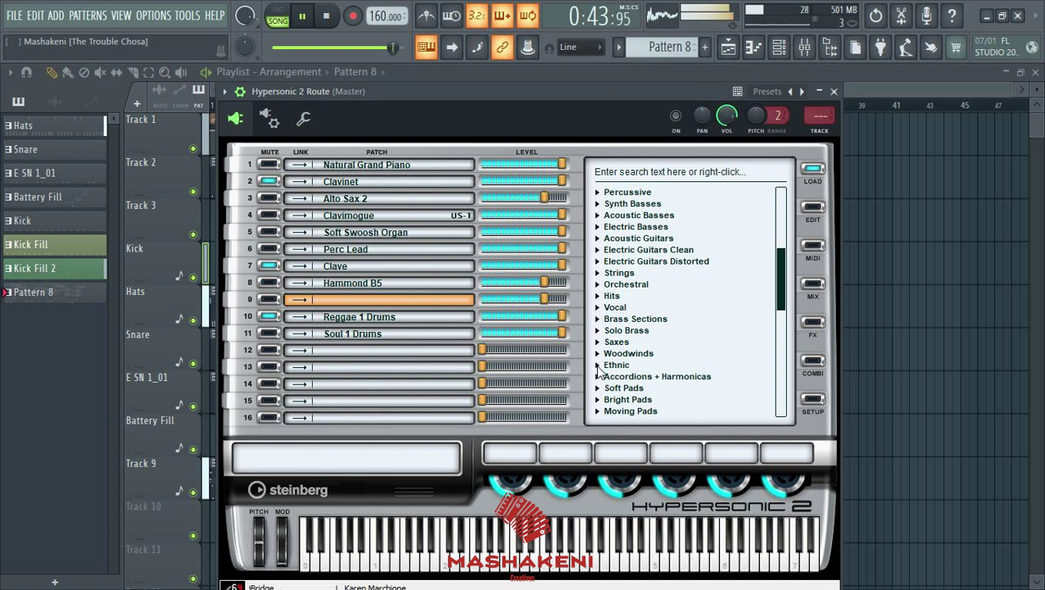
{"action": "left_click_drag", "start_coordinate": [787, 239], "coordinate": [784, 267]}
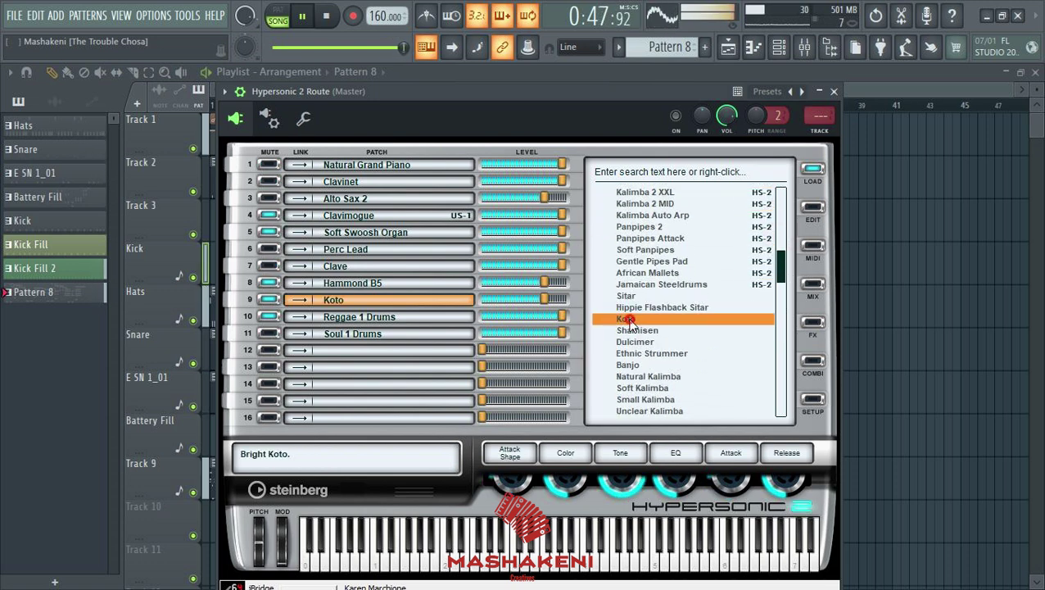
{"action": "left_click", "coordinate": [834, 91]}
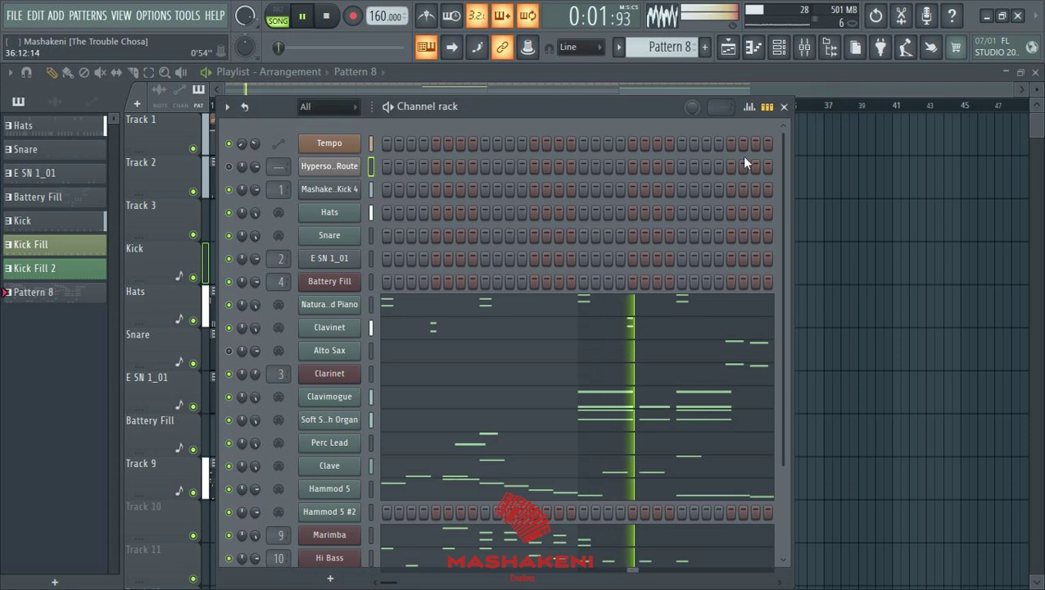
Step: Rename the cloned Hammod 5 #2 channel to "Koto"
{"action": "right_click", "coordinate": [352, 512]}
{"action": "left_click", "coordinate": [418, 405]}
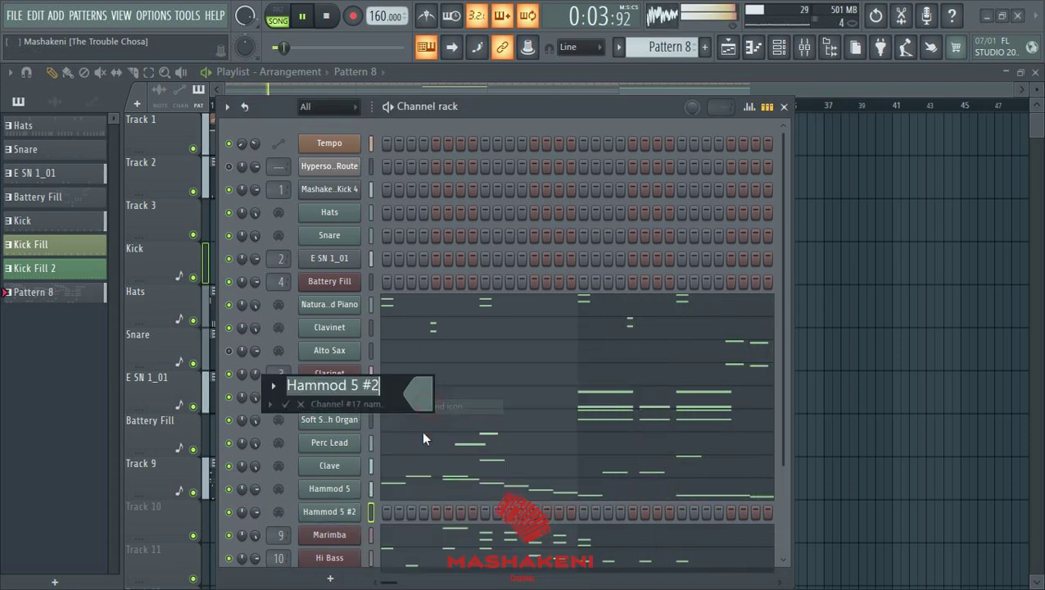
{"action": "type", "text": "Koto"}
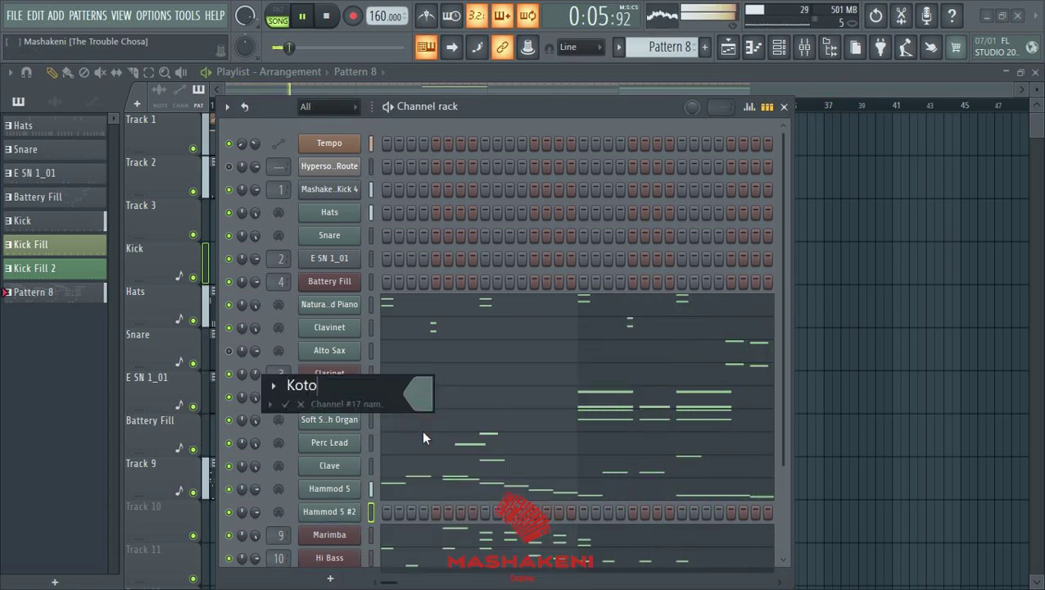
{"action": "key", "text": "Return"}
Step: Copy the Marimba channel's notes and paste them into the Koto channel
{"action": "scroll", "coordinate": [333, 487], "scroll_direction": "down", "scroll_amount": 4}
{"action": "right_click", "coordinate": [340, 450]}
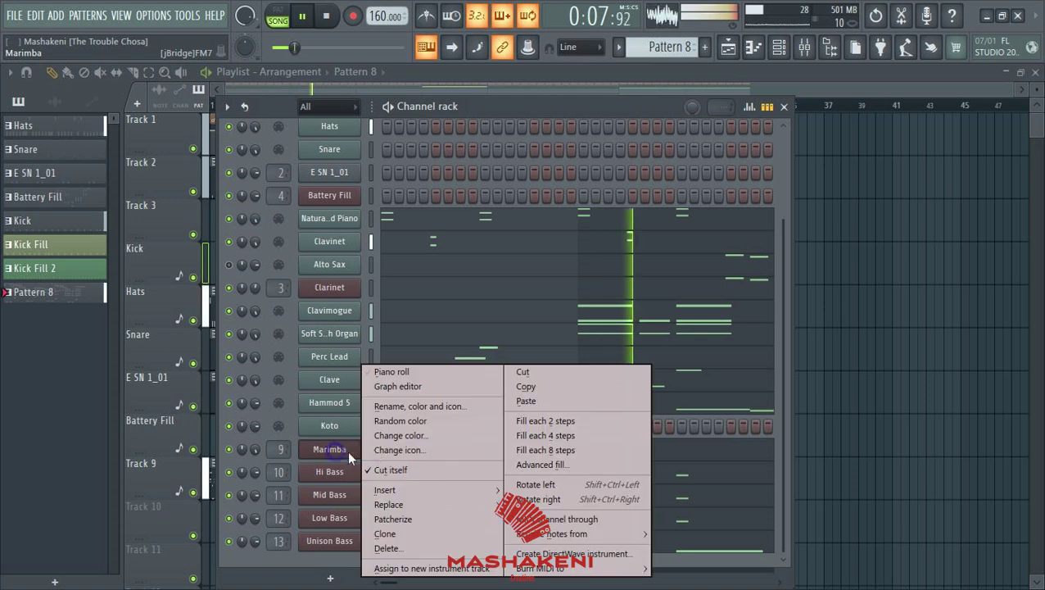
{"action": "left_click", "coordinate": [521, 388]}
{"action": "right_click", "coordinate": [338, 431]}
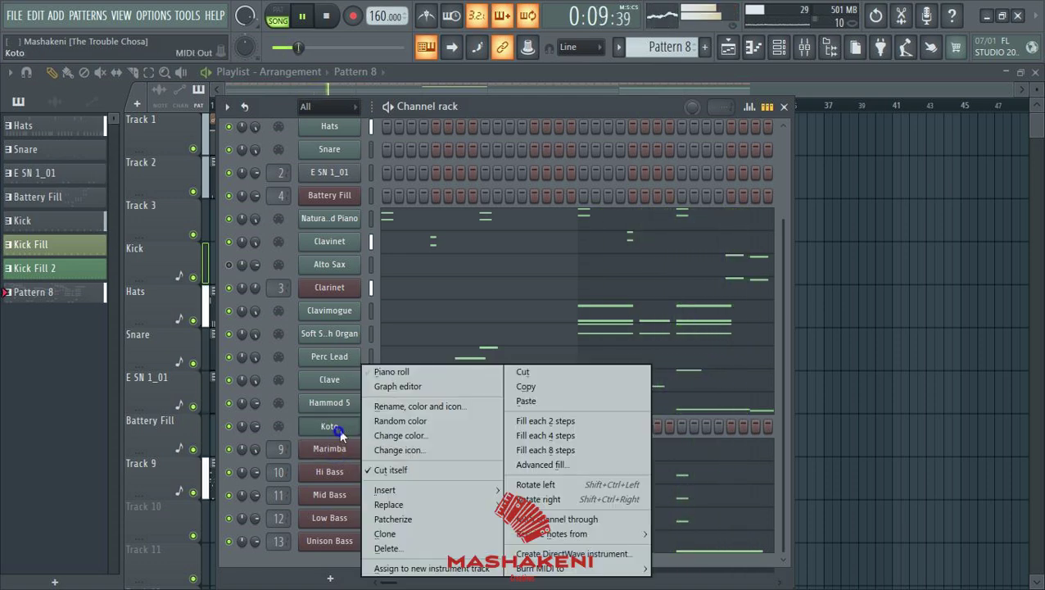
{"action": "left_click", "coordinate": [525, 401]}
Step: Transpose the Koto channel's notes down two octaves in the piano roll
{"action": "left_click", "coordinate": [531, 434]}
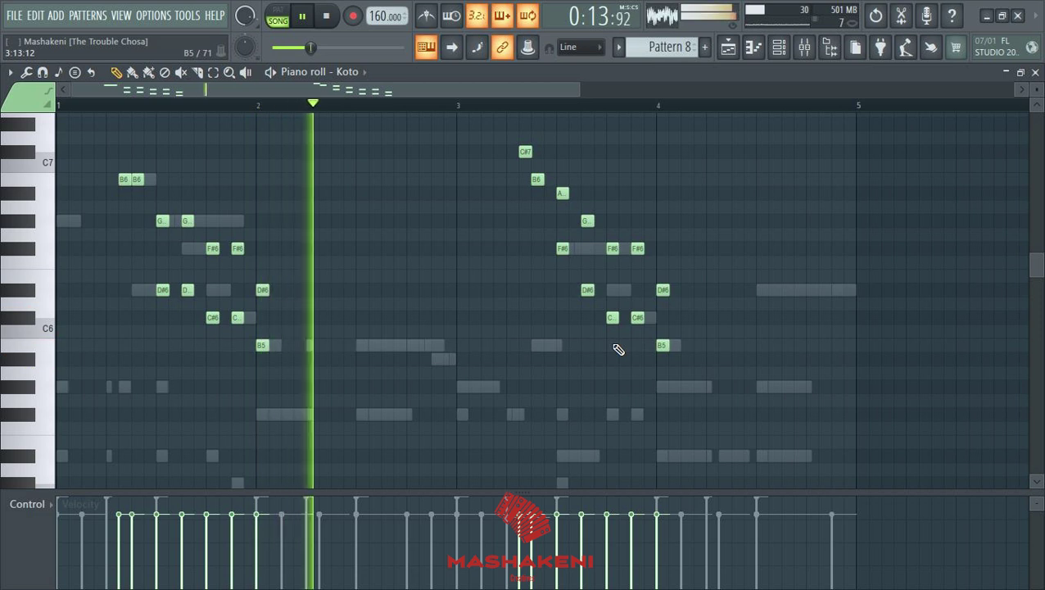
{"action": "key", "text": "ctrl+Down"}
{"action": "scroll", "coordinate": [774, 345], "scroll_direction": "down", "scroll_amount": 3}
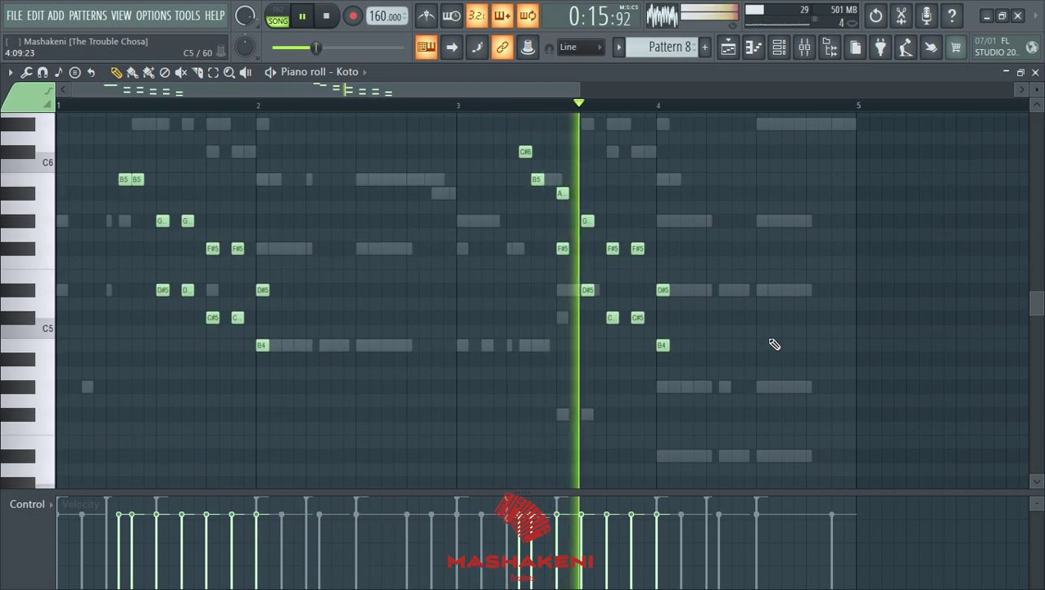
{"action": "key", "text": "ctrl+Down"}
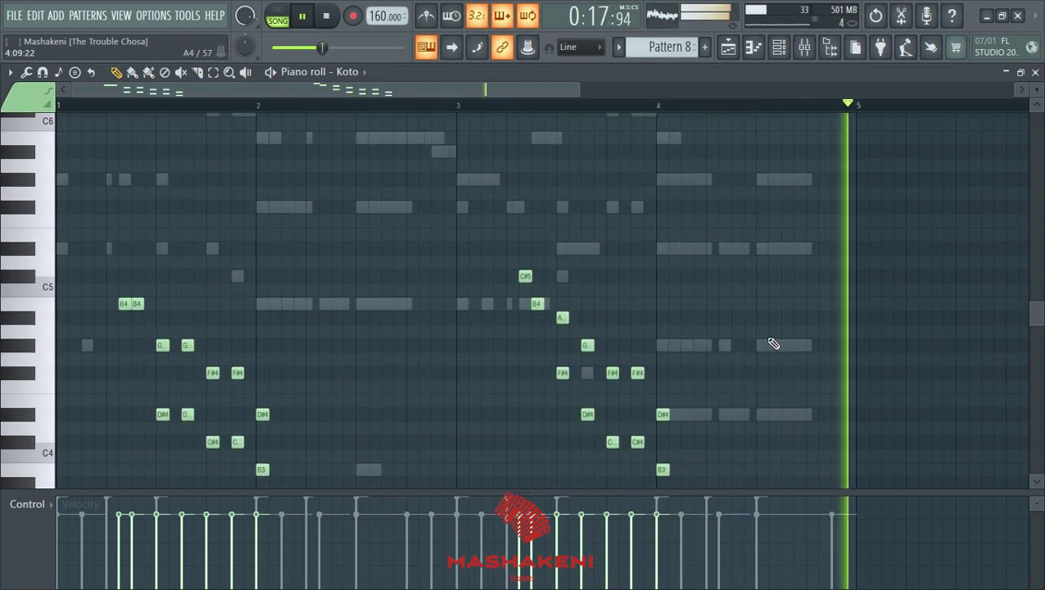
{"action": "scroll", "coordinate": [774, 345], "scroll_direction": "down", "scroll_amount": 1}
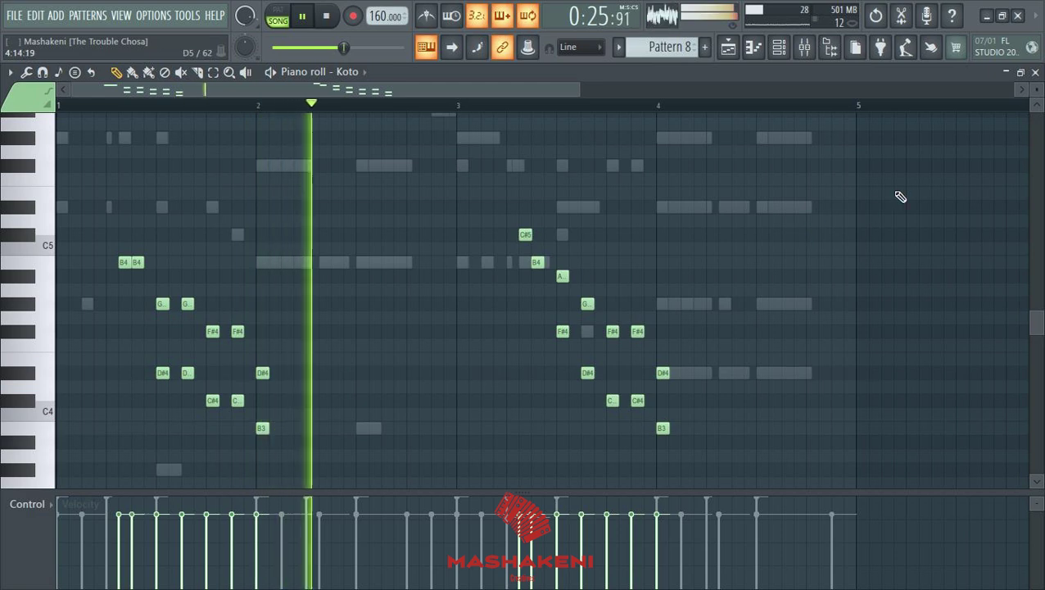
Step: Insert a Purity instrument channel between Koto and Marimba in the channel rack, and move its window higher to reveal the full interface
{"action": "key", "text": "F6"}
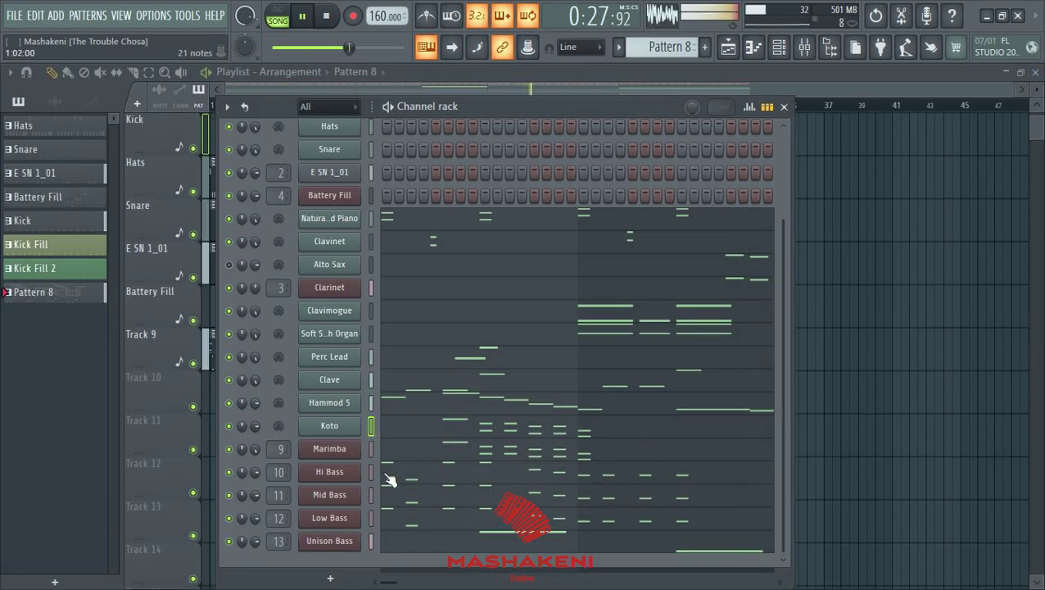
{"action": "right_click", "coordinate": [338, 452]}
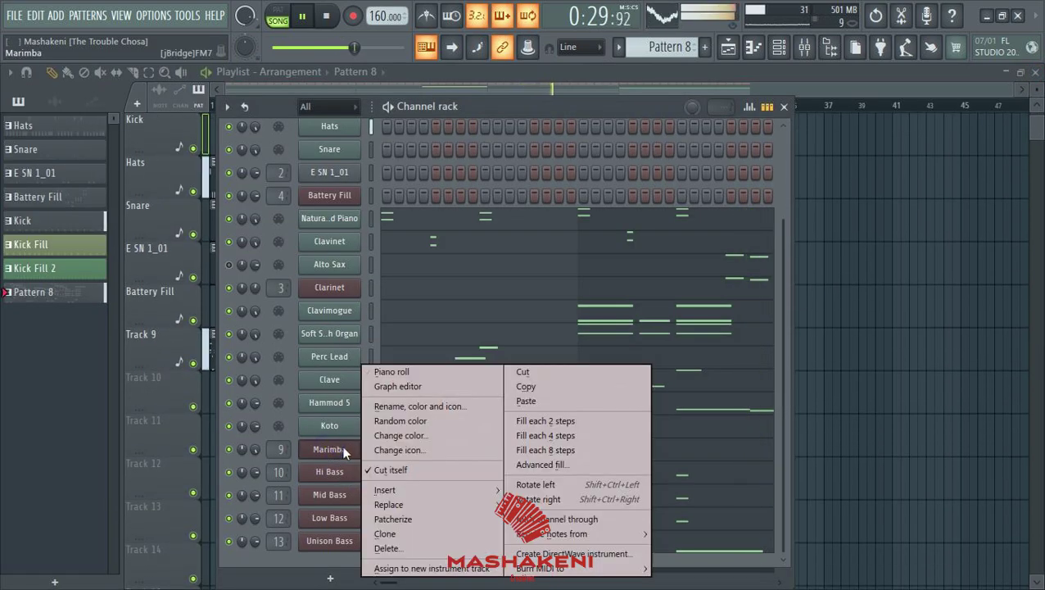
{"action": "mouse_move", "coordinate": [386, 489]}
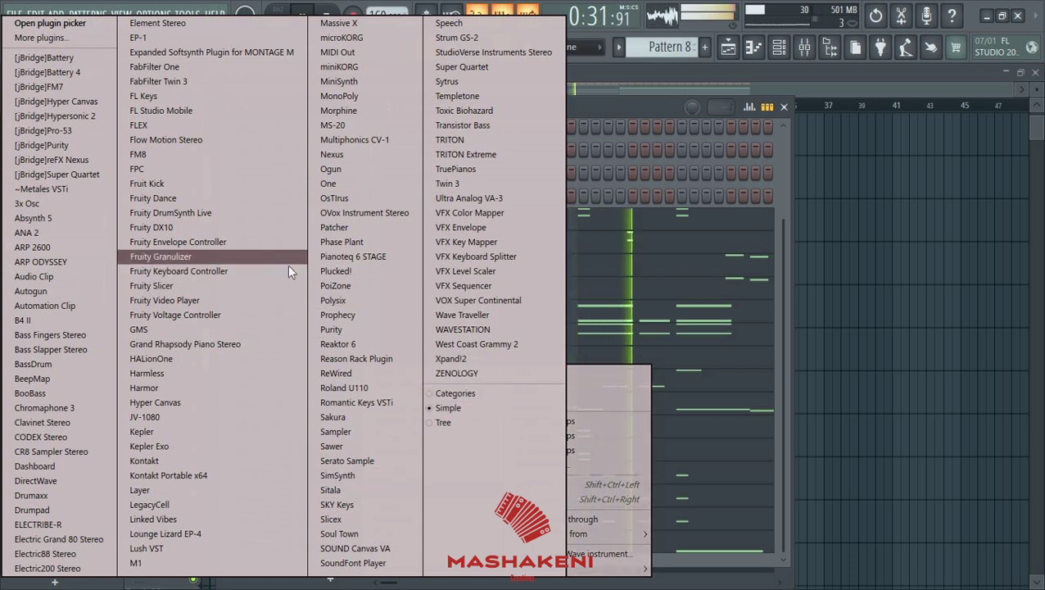
{"action": "left_click", "coordinate": [335, 330]}
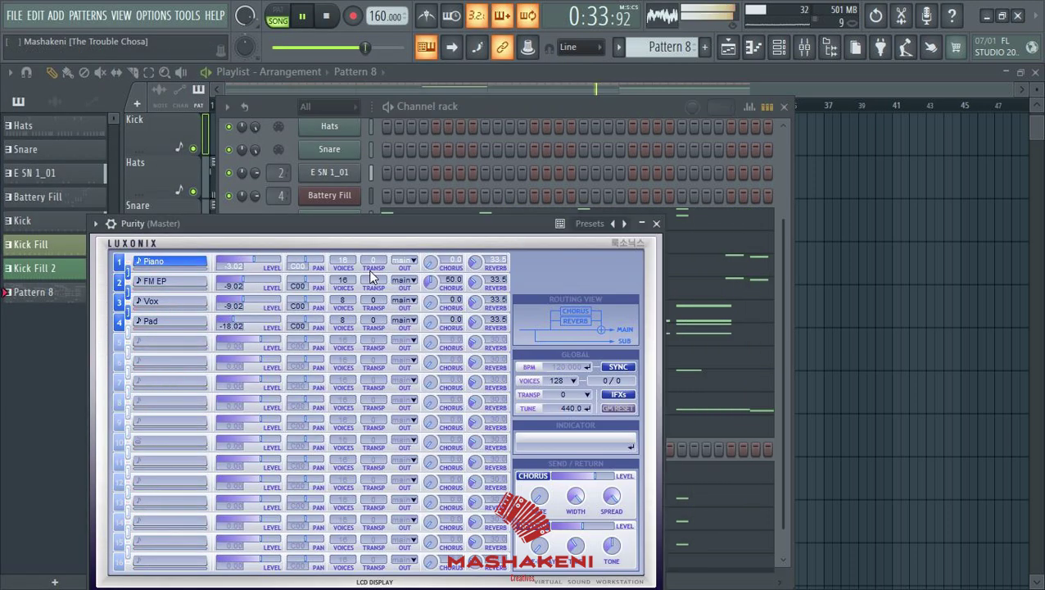
{"action": "left_click_drag", "start_coordinate": [402, 230], "coordinate": [472, 113]}
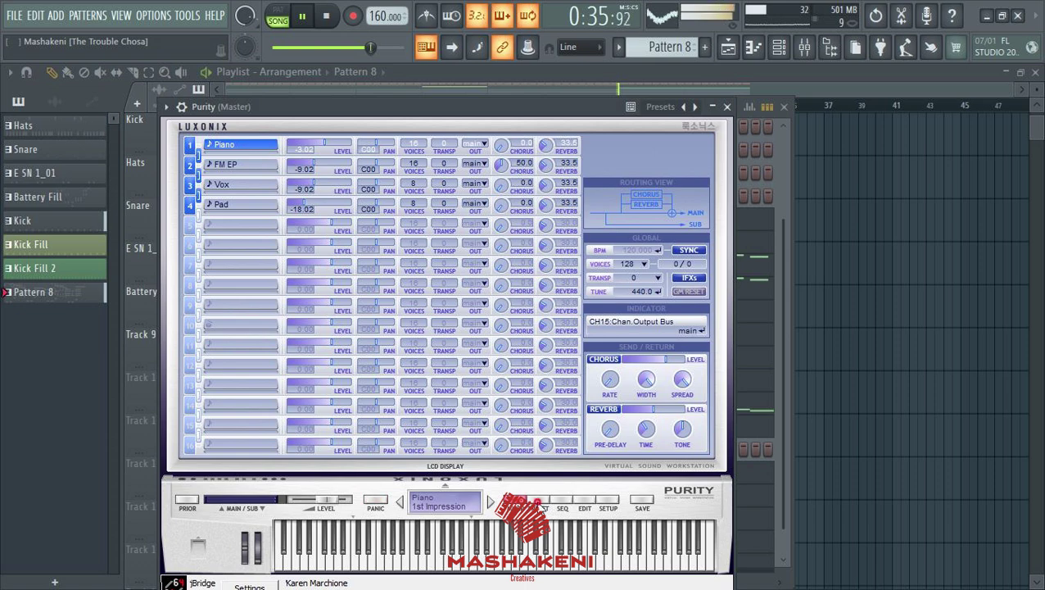
Step: Load preset 107 Koto from Purity's GM Normal category and close the plugin window
{"action": "left_click", "coordinate": [538, 501]}
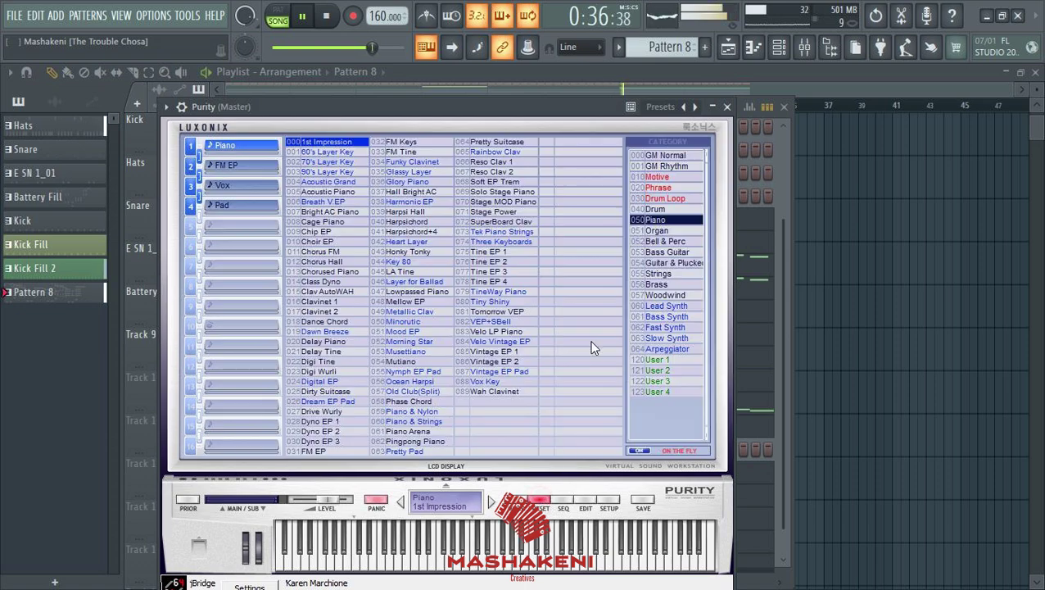
{"action": "left_click", "coordinate": [668, 156]}
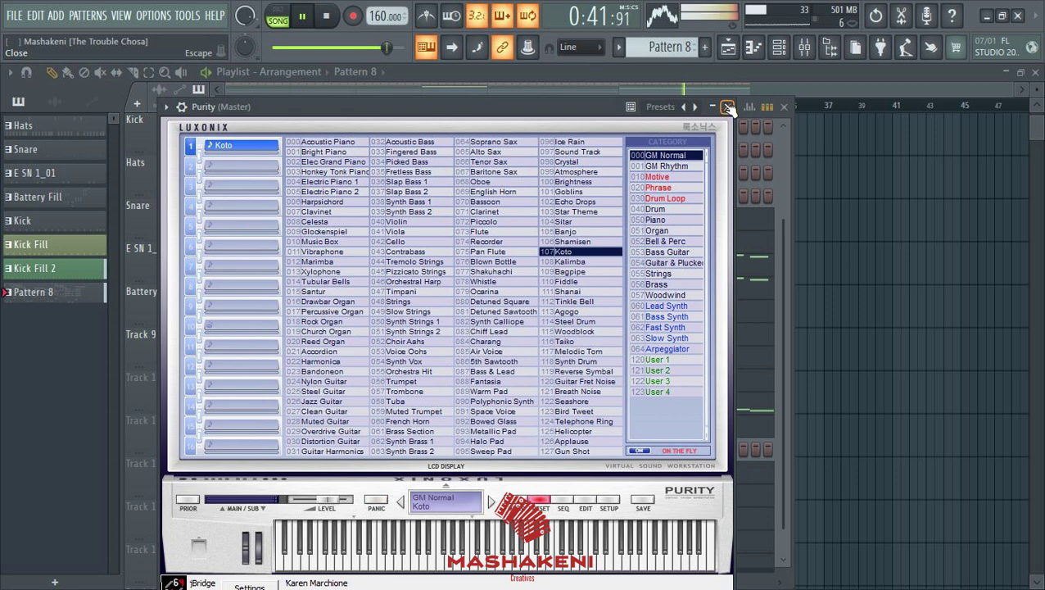
{"action": "left_click", "coordinate": [727, 108]}
Step: Rename the Purity channel to "Koto"
{"action": "right_click", "coordinate": [334, 456]}
{"action": "left_click", "coordinate": [434, 404]}
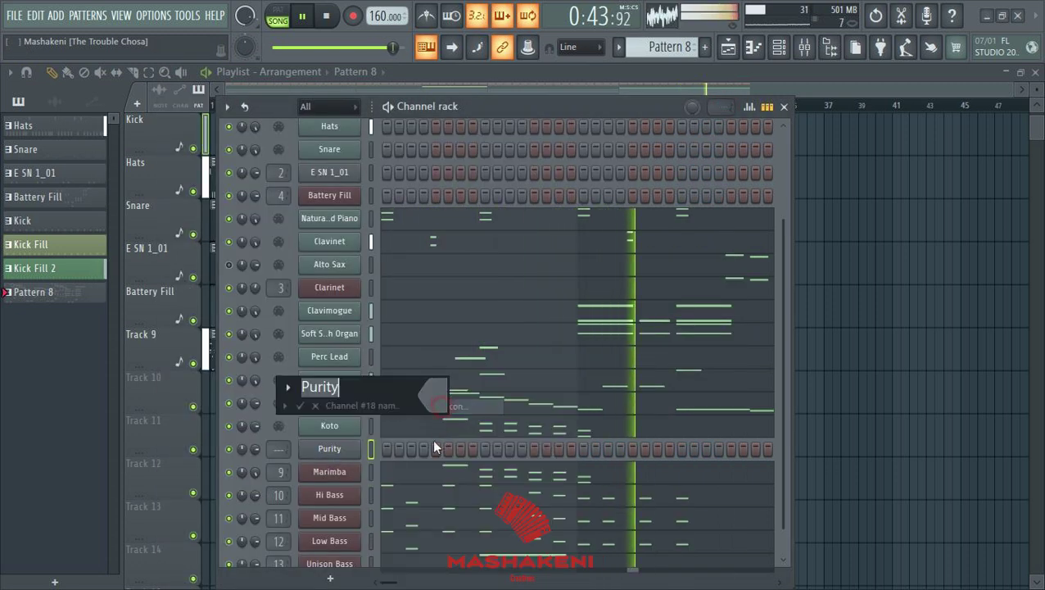
{"action": "type", "text": "Koto"}
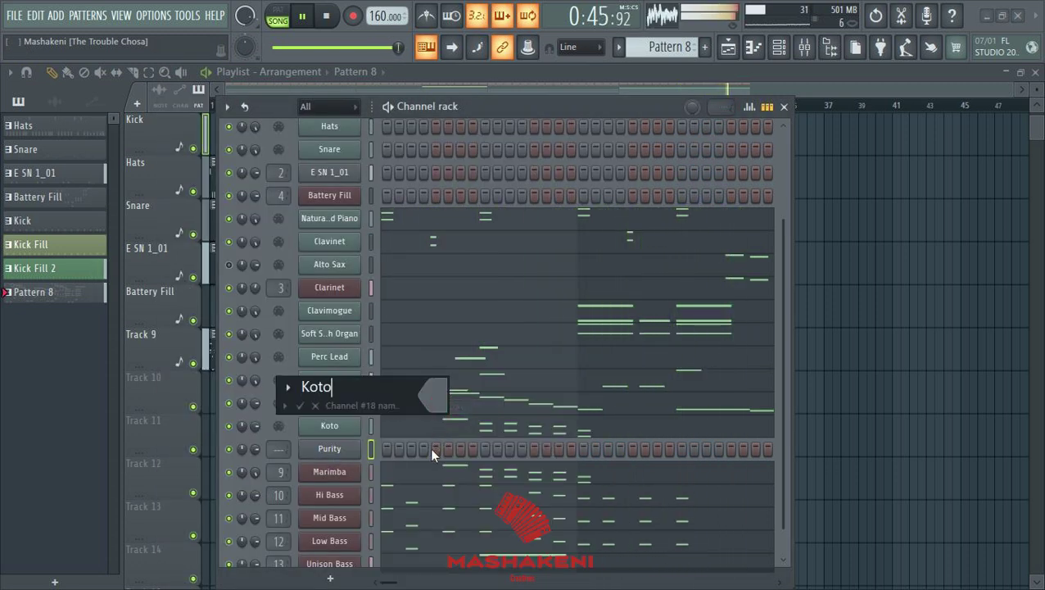
{"action": "key", "text": "Return"}
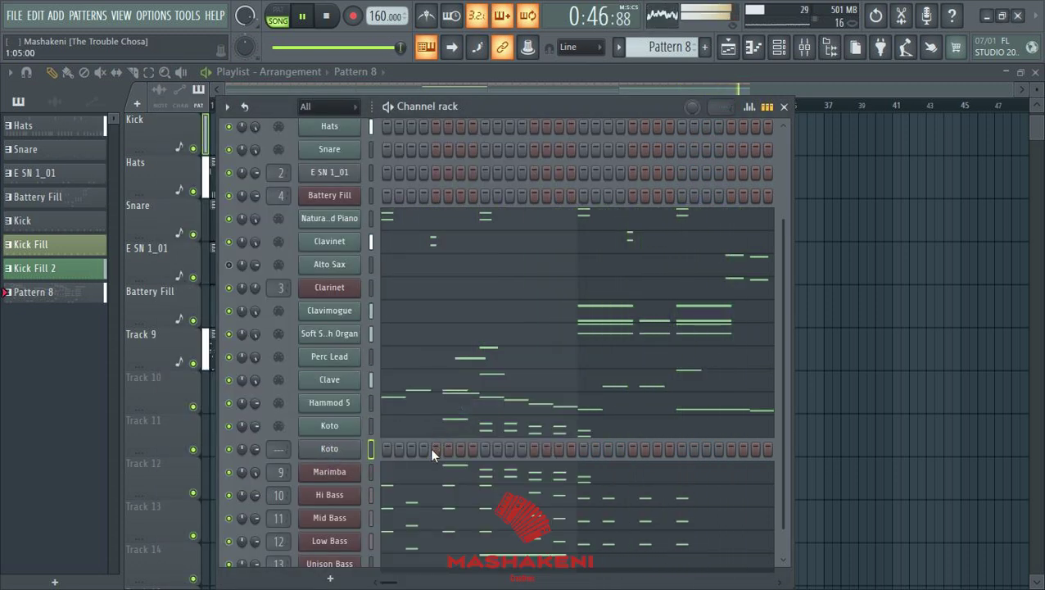
Step: Route the Purity-based Koto channel to a free mixer track and return to the channel rack
{"action": "left_click", "coordinate": [327, 449]}
{"action": "left_click", "coordinate": [166, 107]}
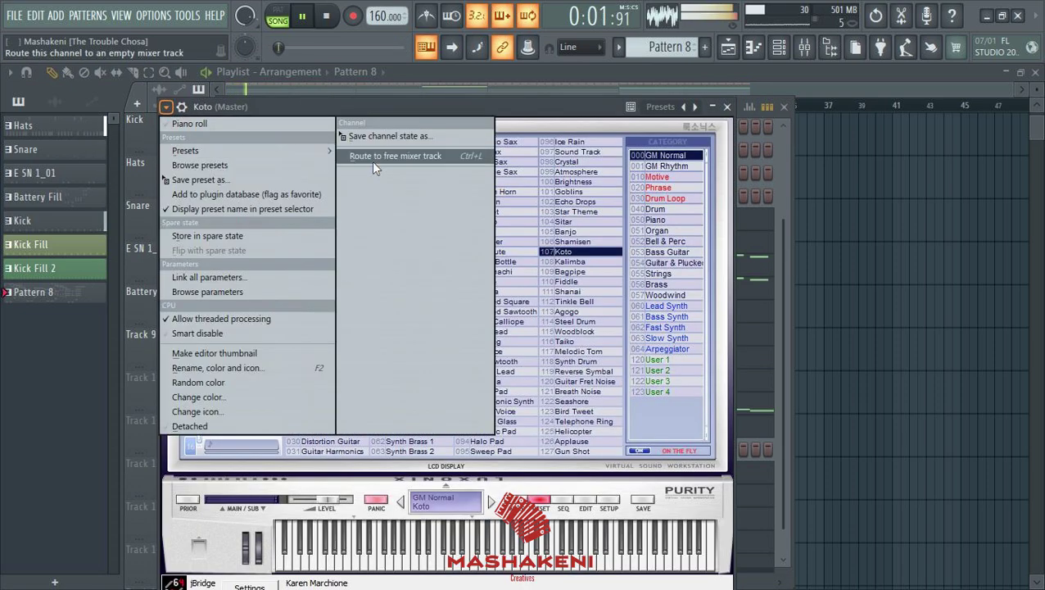
{"action": "left_click", "coordinate": [372, 159]}
{"action": "left_click", "coordinate": [754, 129]}
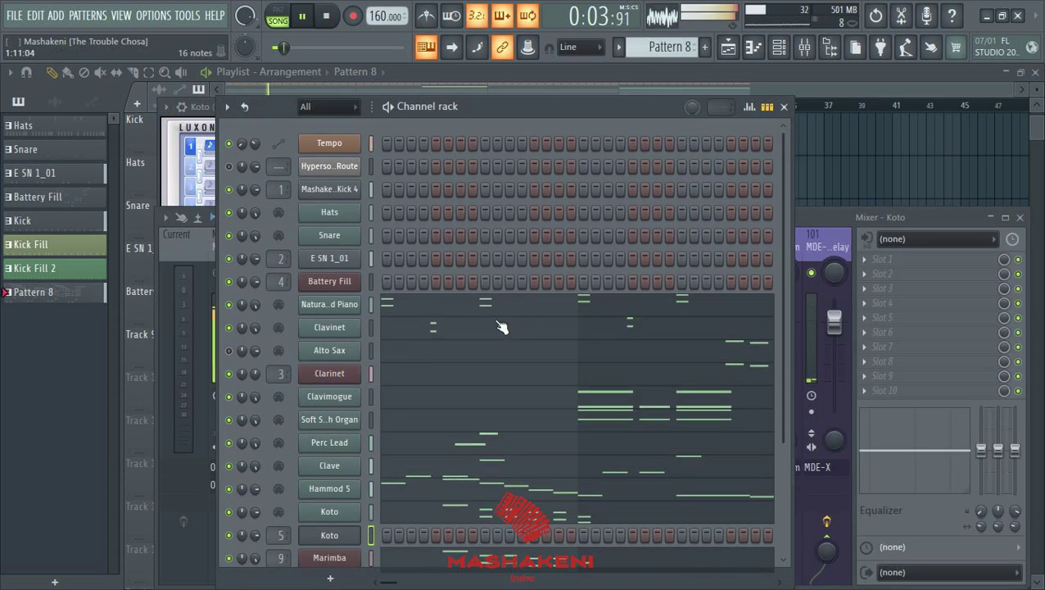
Step: Paste the copied notes into the Purity-based Koto channel
{"action": "scroll", "coordinate": [518, 413], "scroll_direction": "down", "scroll_amount": 3}
{"action": "right_click", "coordinate": [332, 428]}
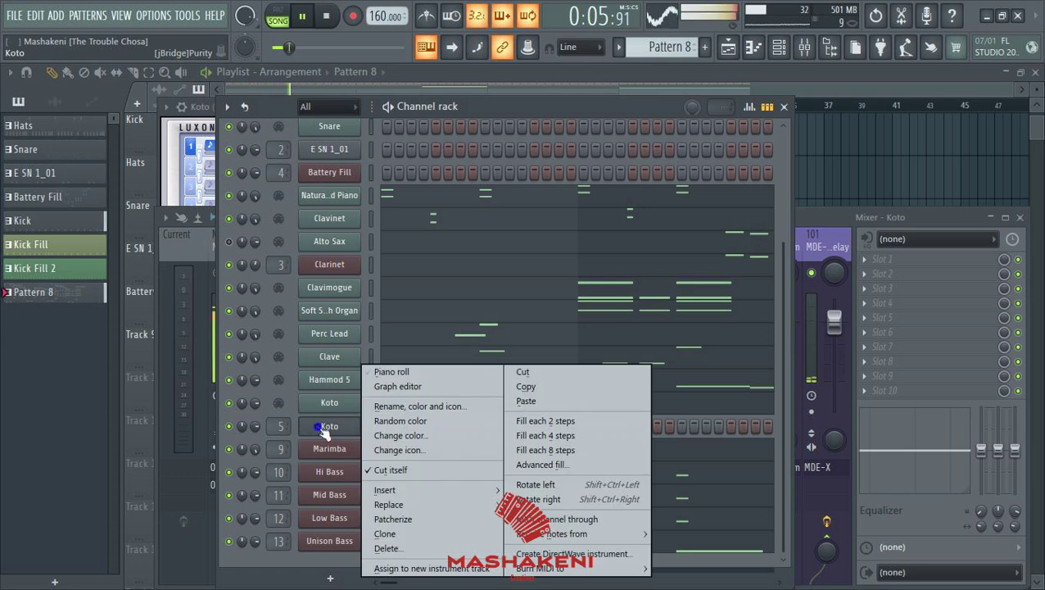
{"action": "right_click", "coordinate": [313, 426]}
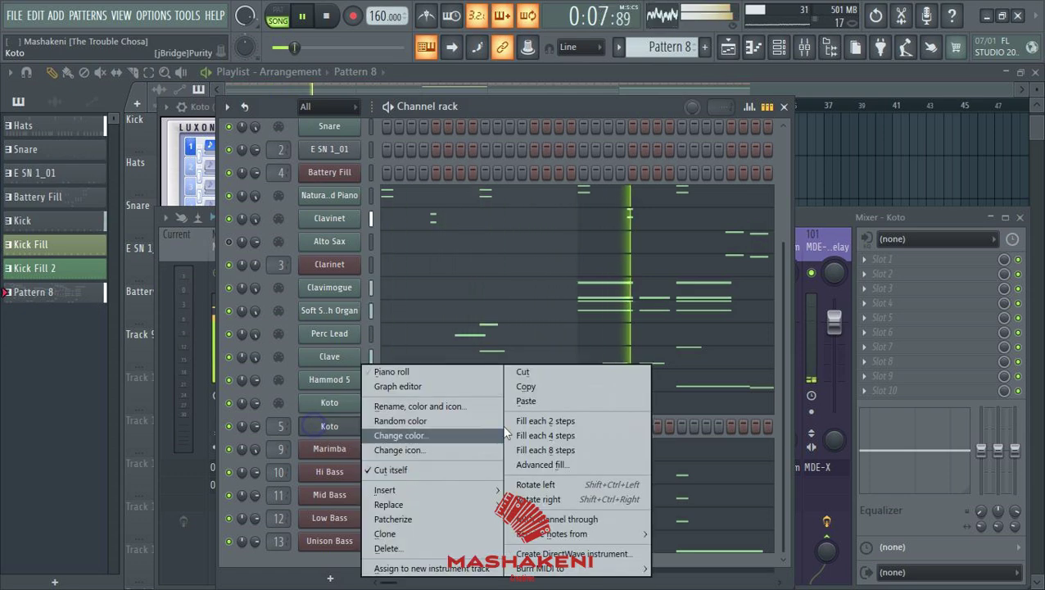
{"action": "left_click", "coordinate": [539, 402]}
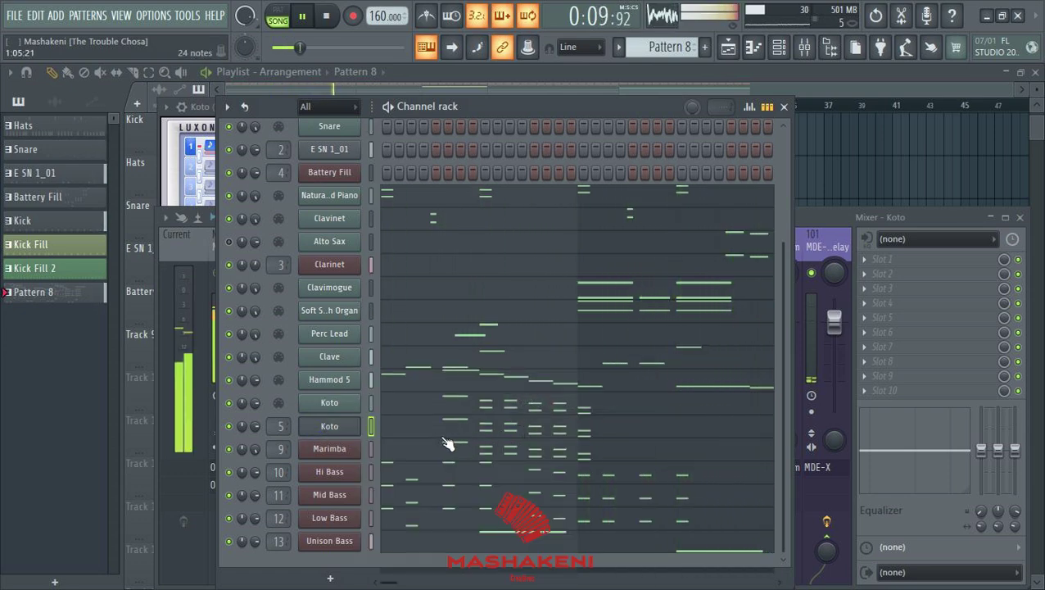
Step: Clear the notes in the Purity-based Koto channel's piano roll and draw a B5 note on beat 3 of bar 2
{"action": "left_click", "coordinate": [481, 434]}
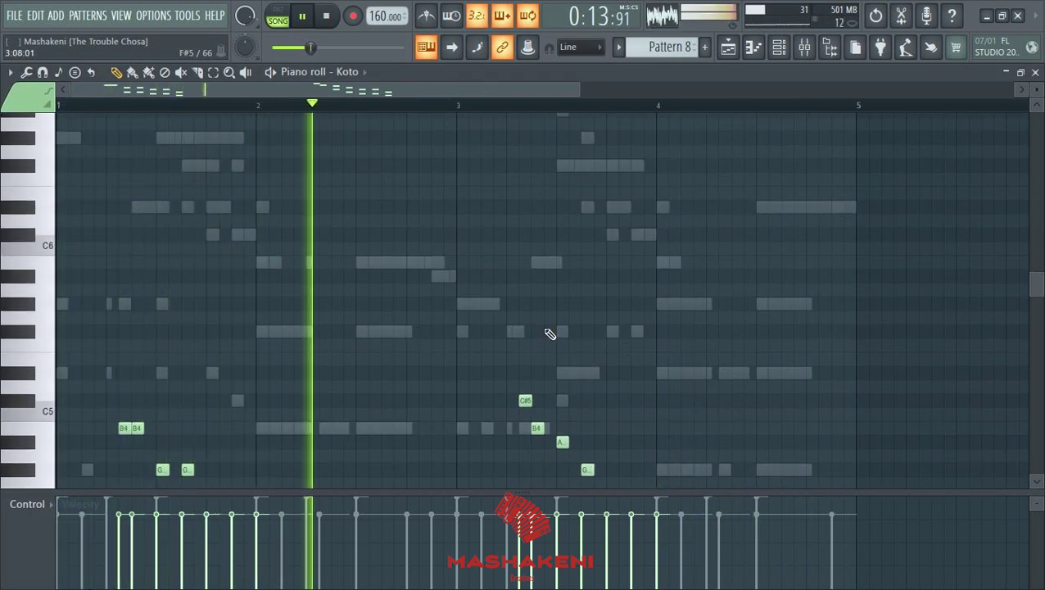
{"action": "scroll", "coordinate": [491, 327], "scroll_direction": "up", "scroll_amount": 3}
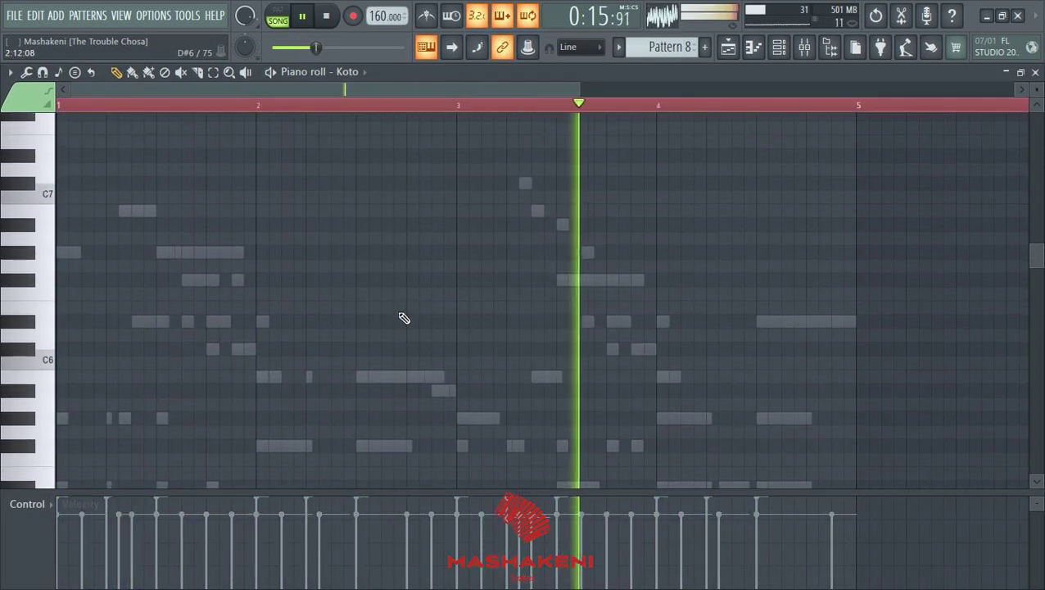
{"action": "left_click", "coordinate": [359, 346]}
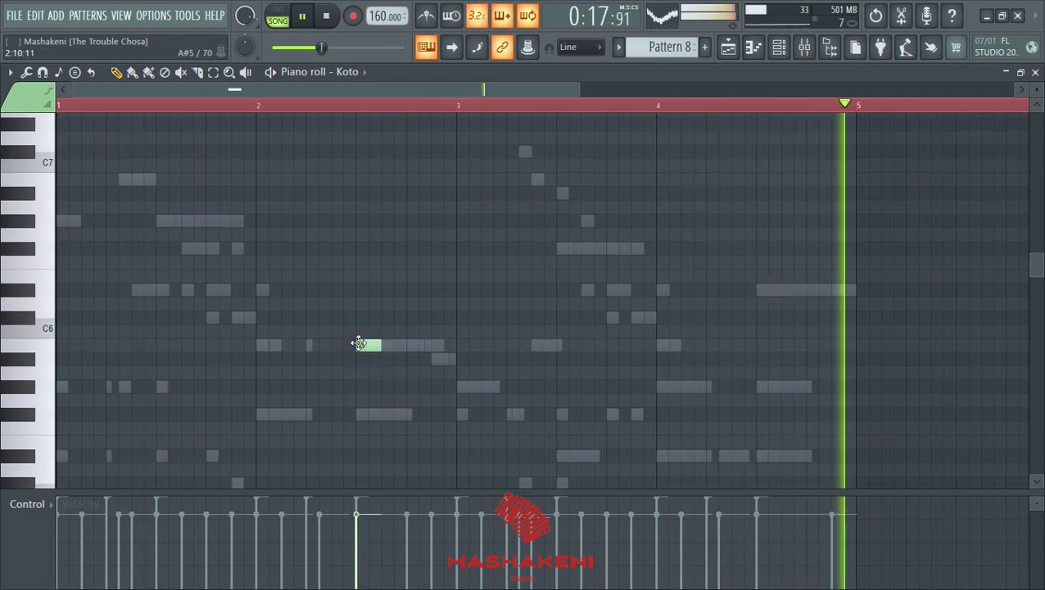
{"action": "left_click", "coordinate": [335, 318]}
{"action": "left_click", "coordinate": [311, 290]}
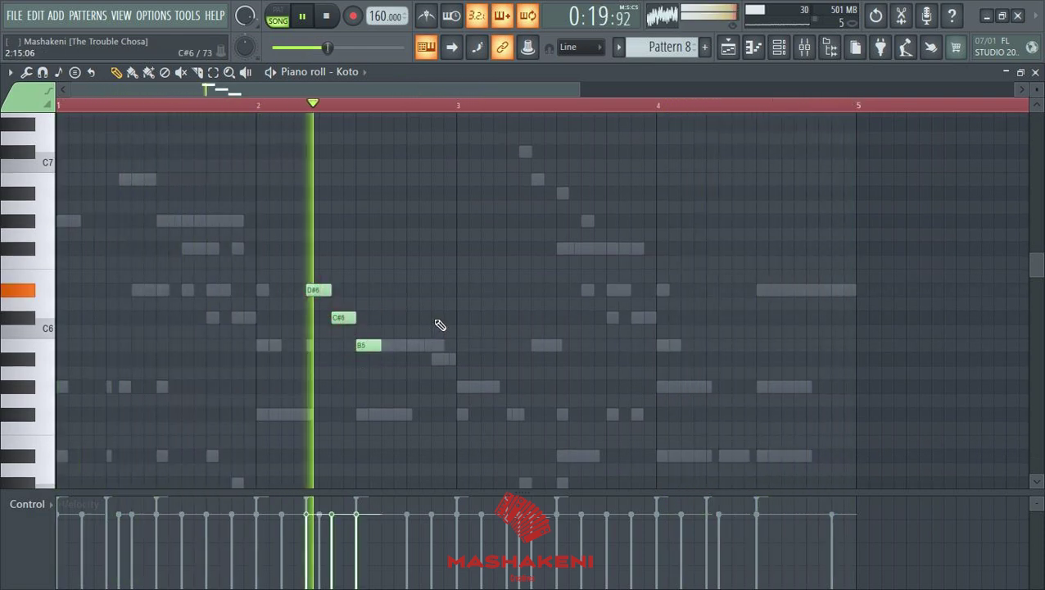
{"action": "left_click", "coordinate": [287, 345]}
{"action": "left_click", "coordinate": [260, 291]}
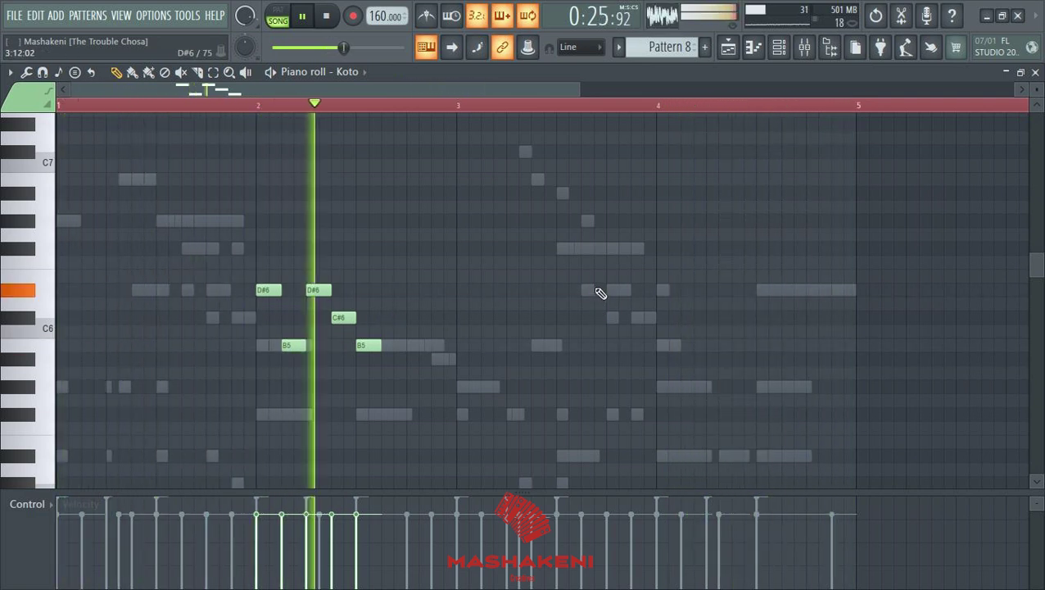
{"action": "right_click", "coordinate": [293, 345]}
{"action": "right_click", "coordinate": [268, 290]}
Step: Add a G#5 note at beat 3 of bar 4 with a B5 note directly before it
{"action": "scroll", "coordinate": [447, 341], "scroll_direction": "down", "scroll_amount": 3}
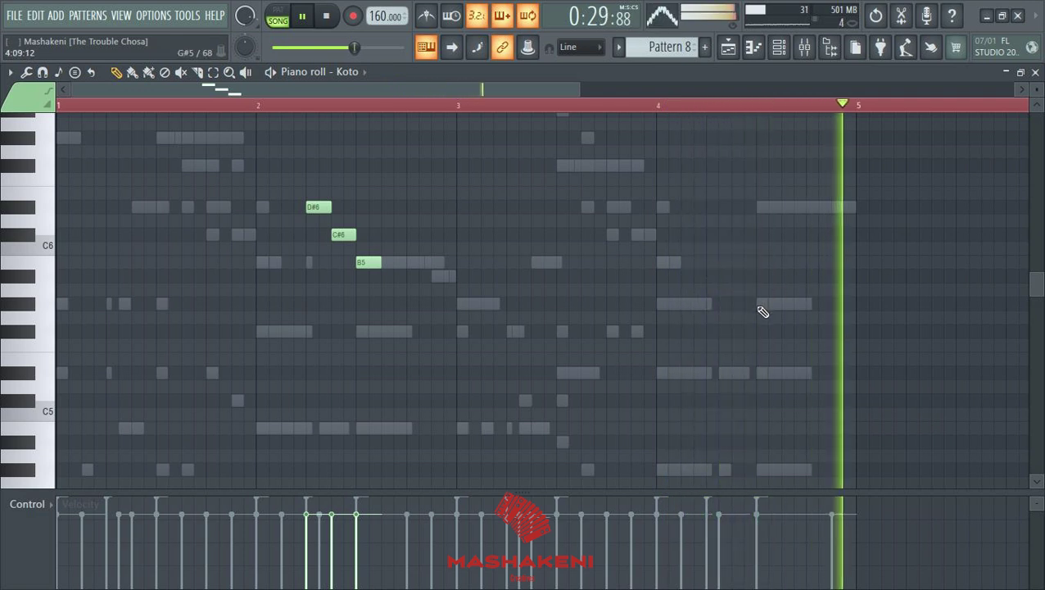
{"action": "left_click", "coordinate": [760, 305]}
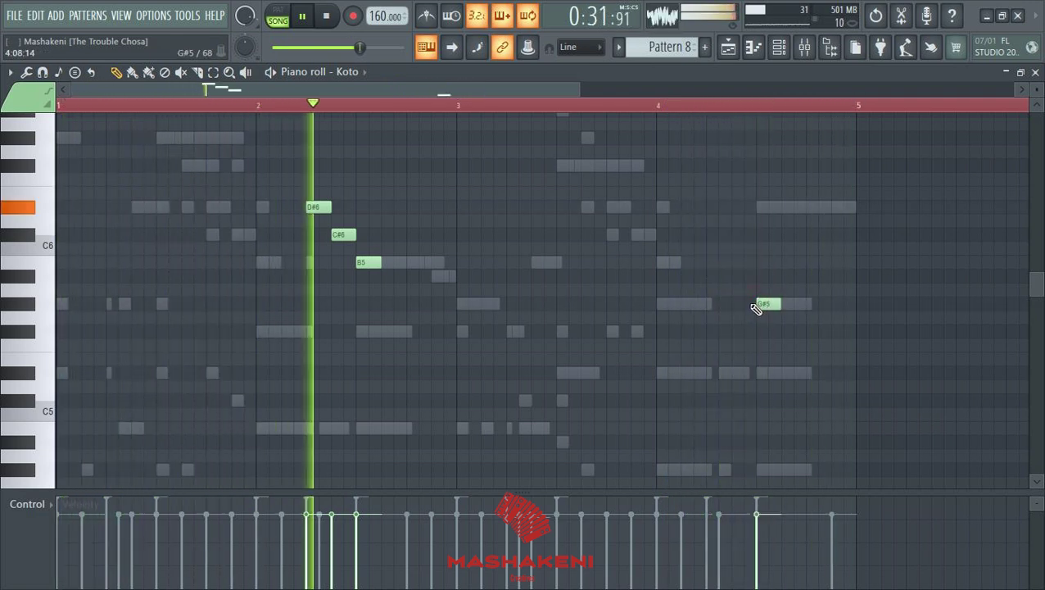
{"action": "left_click", "coordinate": [733, 262]}
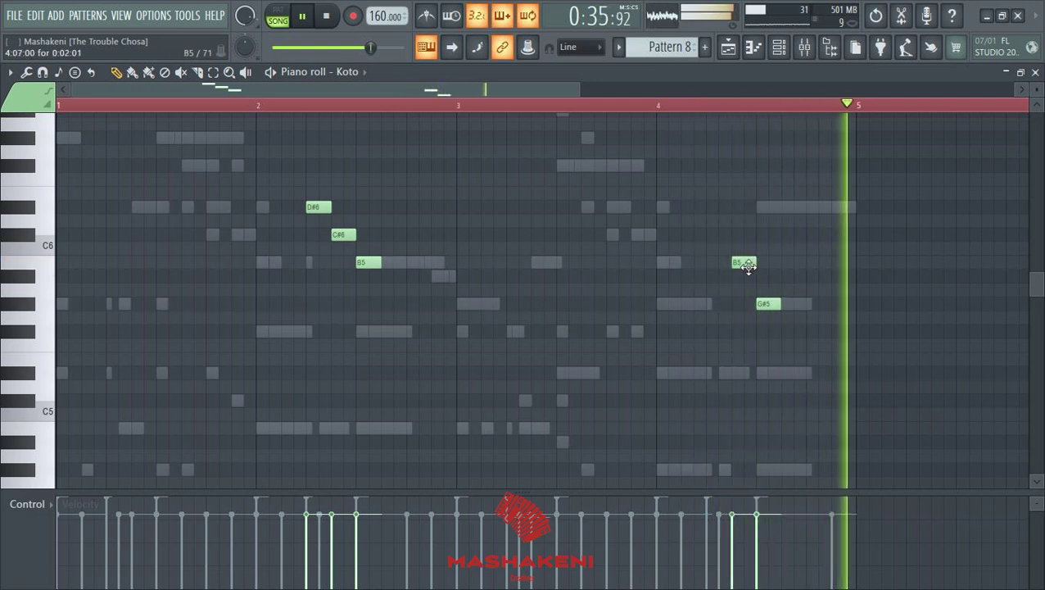
Step: Replace the D#6 and C#6 lead-in in bar 2 with a B4 note, swap bar 4's B5 for D#5, and close the part
{"action": "right_click", "coordinate": [324, 206]}
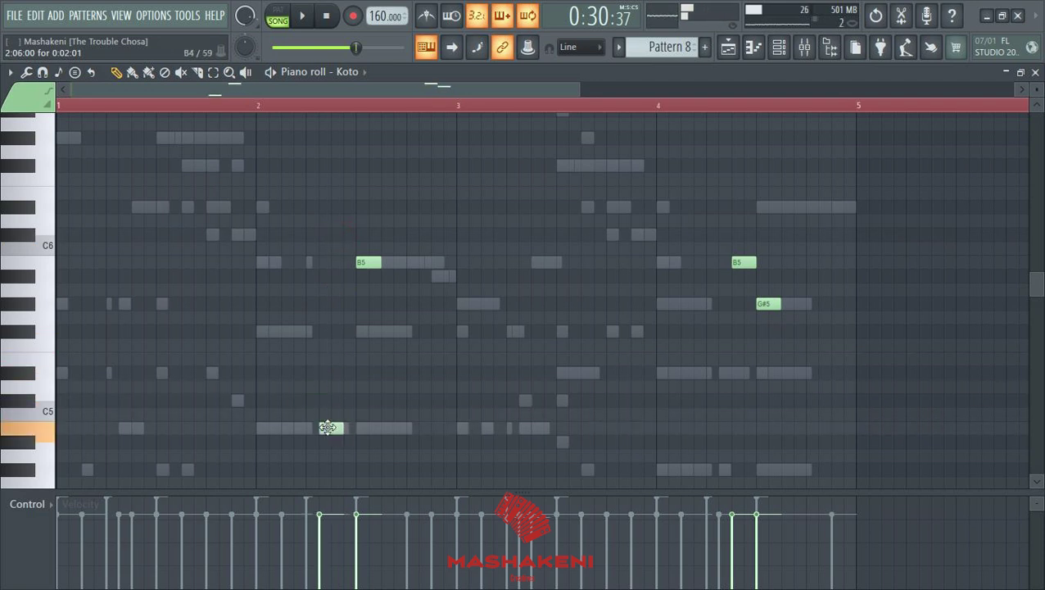
{"action": "scroll", "coordinate": [369, 350], "scroll_direction": "down", "scroll_amount": 3}
{"action": "scroll", "coordinate": [419, 331], "scroll_direction": "up", "scroll_amount": 2}
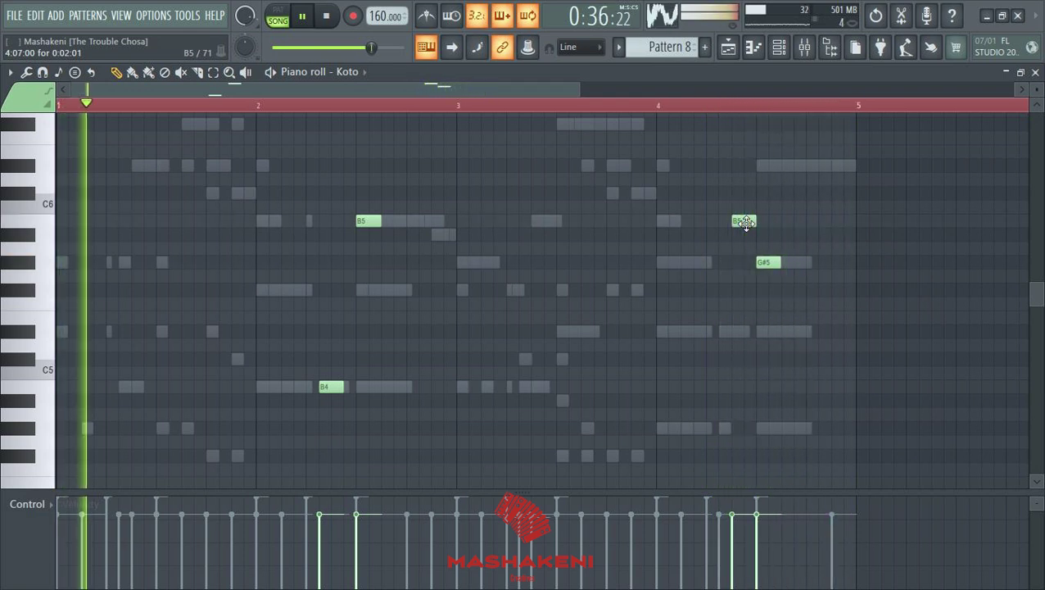
{"action": "right_click", "coordinate": [744, 221]}
{"action": "left_click", "coordinate": [733, 332]}
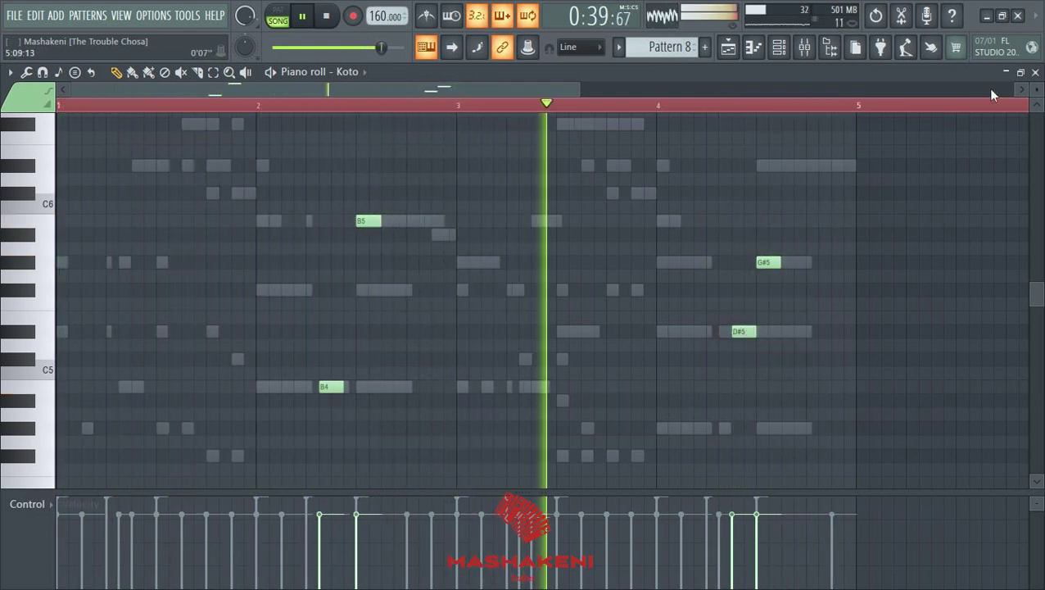
{"action": "left_click", "coordinate": [1035, 72]}
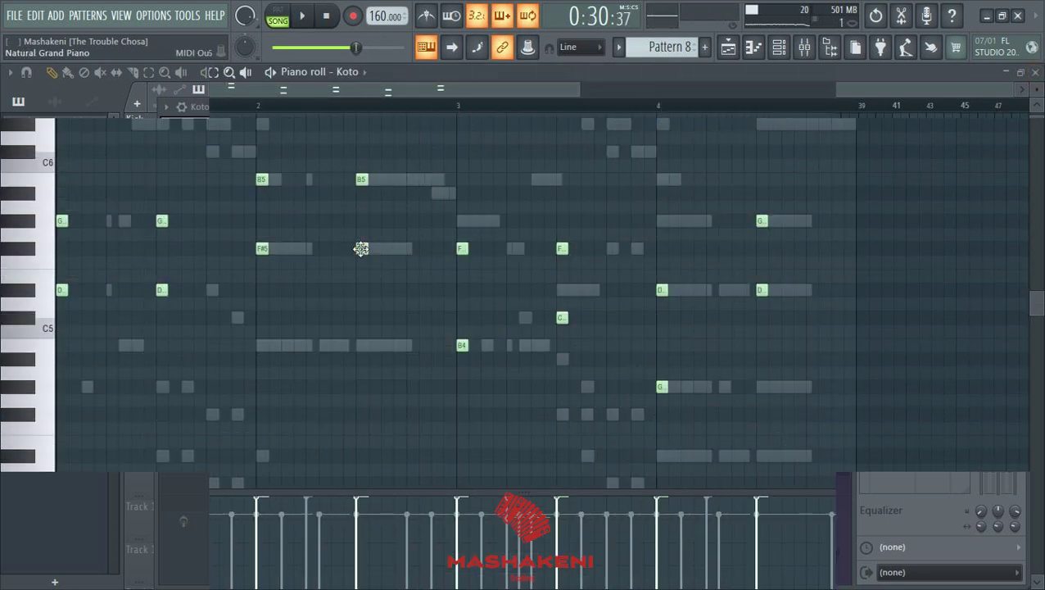
Step: In the other Koto part, add a B4 note just before bar 2's second F#5 and delete the B5 above that F#5
{"action": "left_click", "coordinate": [361, 248]}
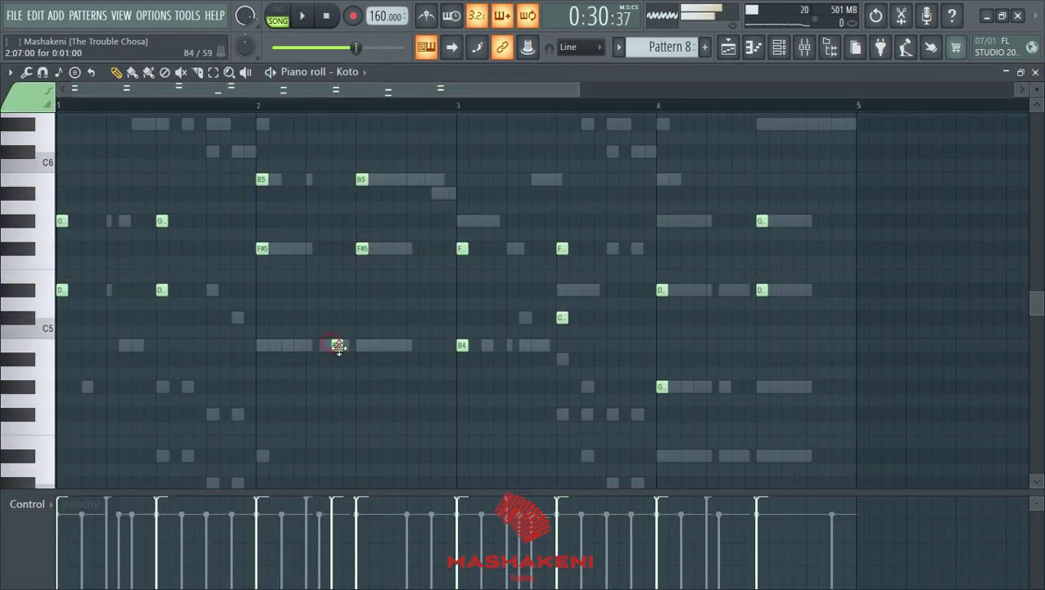
{"action": "right_click", "coordinate": [362, 180]}
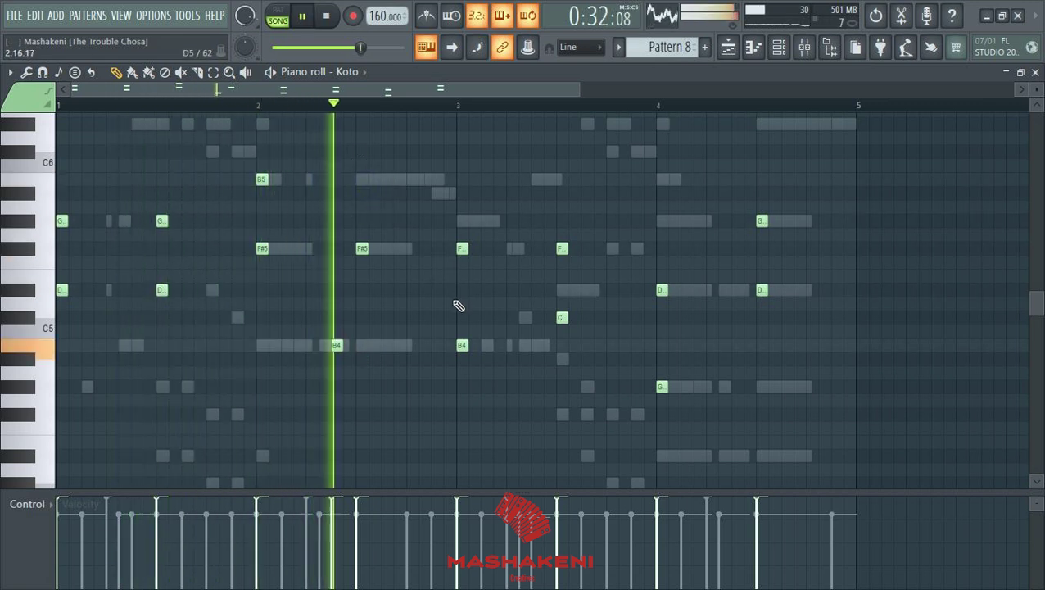
{"action": "left_click", "coordinate": [339, 346]}
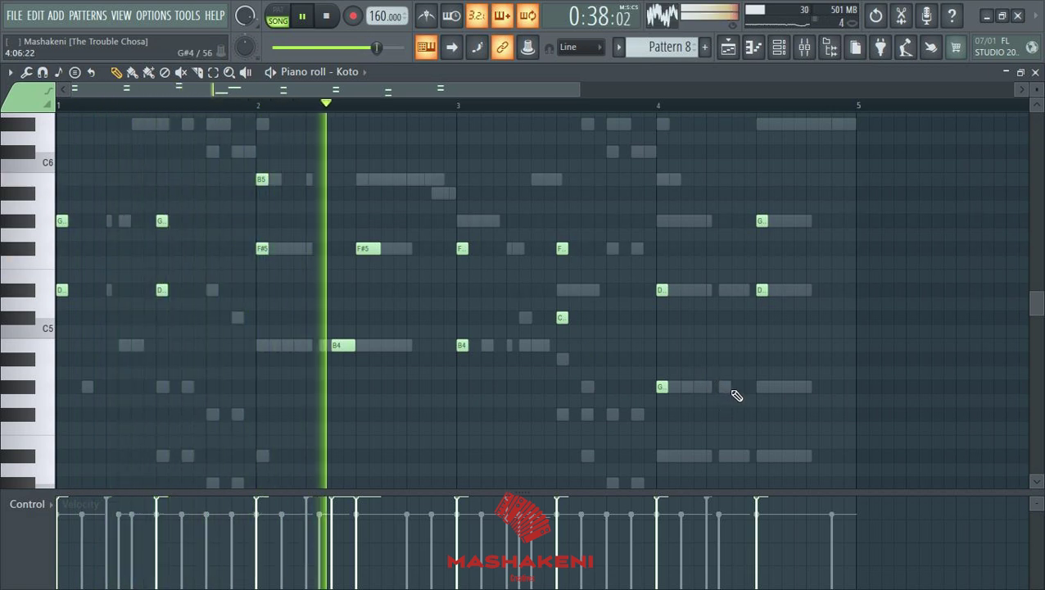
Step: Add a G#4 note just before beat 3 of bar 4, then delete the G#5 on that beat and the D#5 starting the bar
{"action": "left_click", "coordinate": [735, 389]}
{"action": "right_click", "coordinate": [763, 222]}
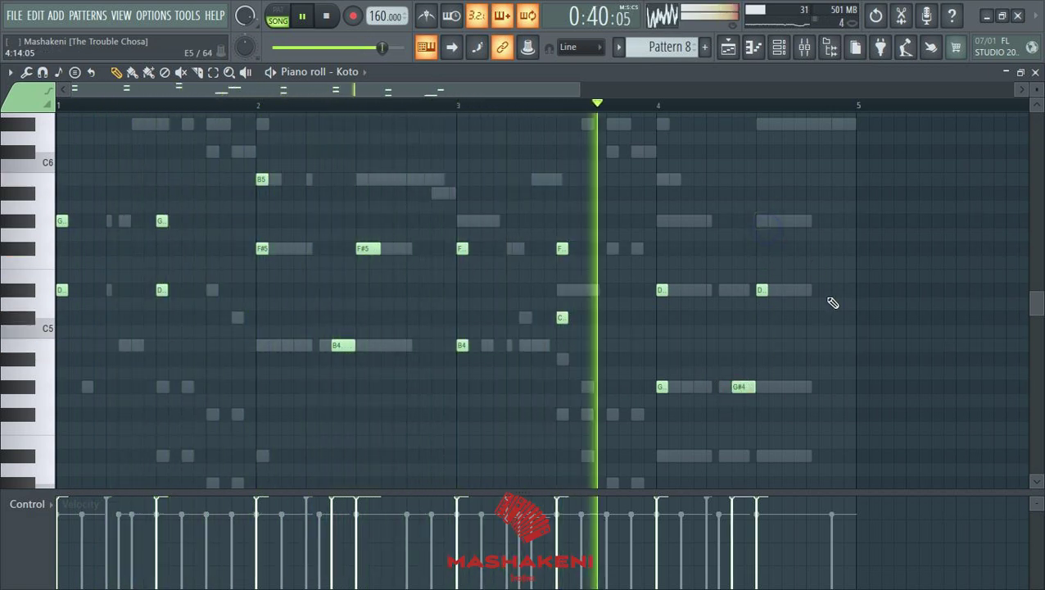
{"action": "right_click", "coordinate": [664, 291]}
Step: Delete the chord notes from bar 1 to the start of bar 2 and from bar 3 to the start of bar 4
{"action": "left_click", "coordinate": [213, 72]}
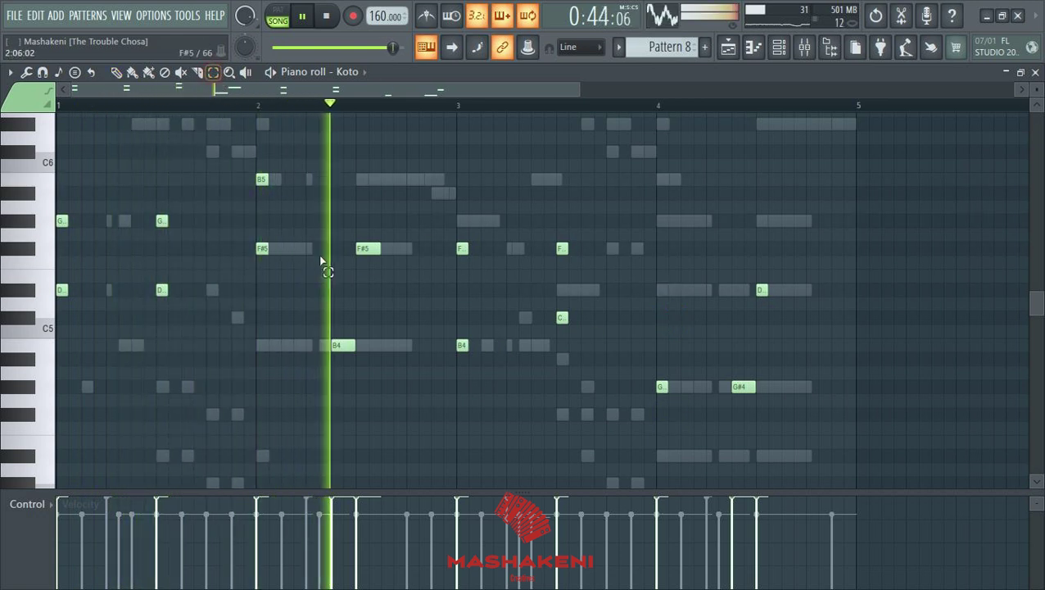
{"action": "left_click_drag", "start_coordinate": [290, 159], "coordinate": [58, 339]}
{"action": "key", "text": "Delete"}
{"action": "left_click_drag", "start_coordinate": [675, 158], "coordinate": [459, 435]}
{"action": "key", "text": "Delete"}
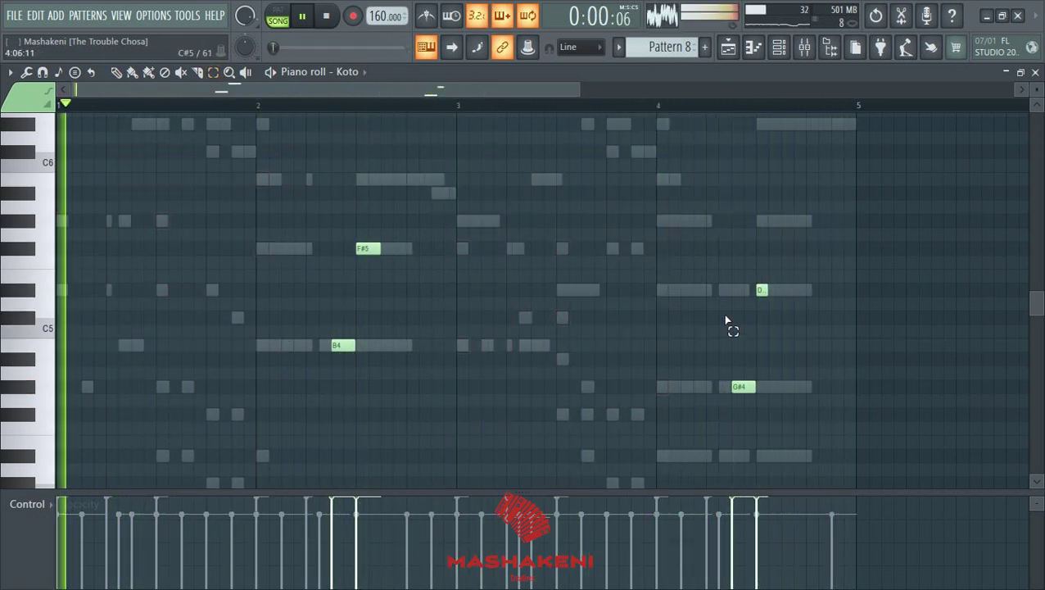
Step: Shorten the F#5 note in bar 2 to the length of the D#5 note in bar 4
{"action": "left_click", "coordinate": [118, 74]}
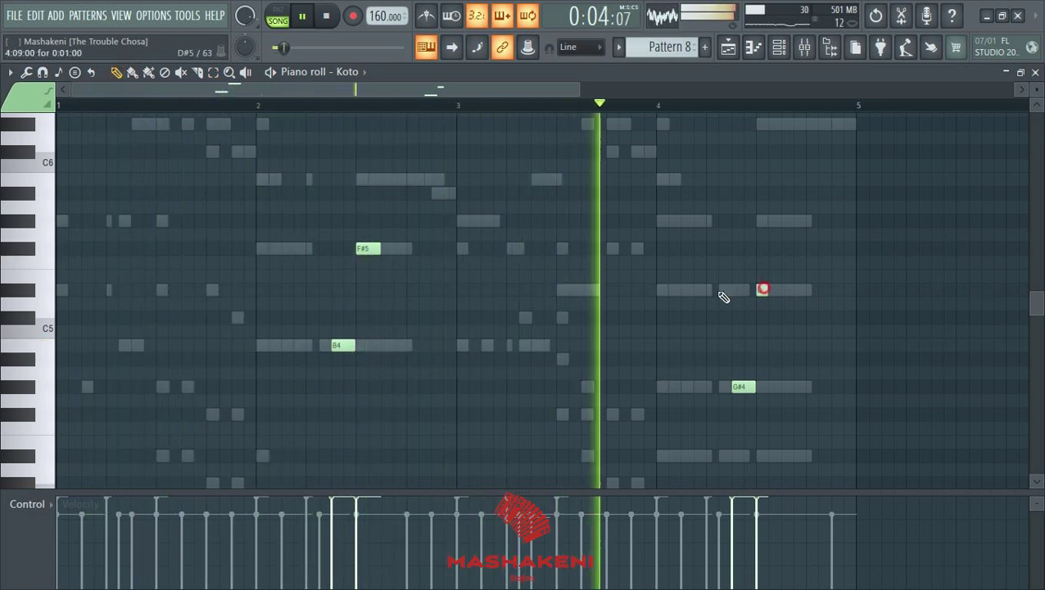
{"action": "scroll", "coordinate": [473, 109], "scroll_direction": "down", "scroll_amount": 1}
{"action": "scroll", "coordinate": [473, 109], "scroll_direction": "down", "scroll_amount": 1}
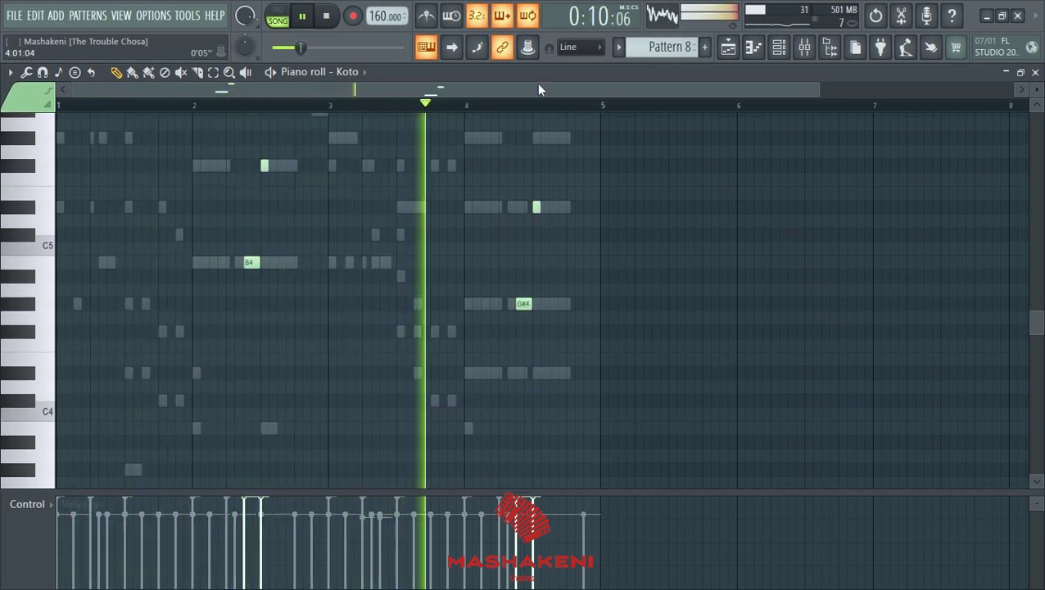
Step: Clone the Soft Swoosh Organ channel and open the piano roll of the clone, Soft Swoosh Organ #2
{"action": "key", "text": "F7"}
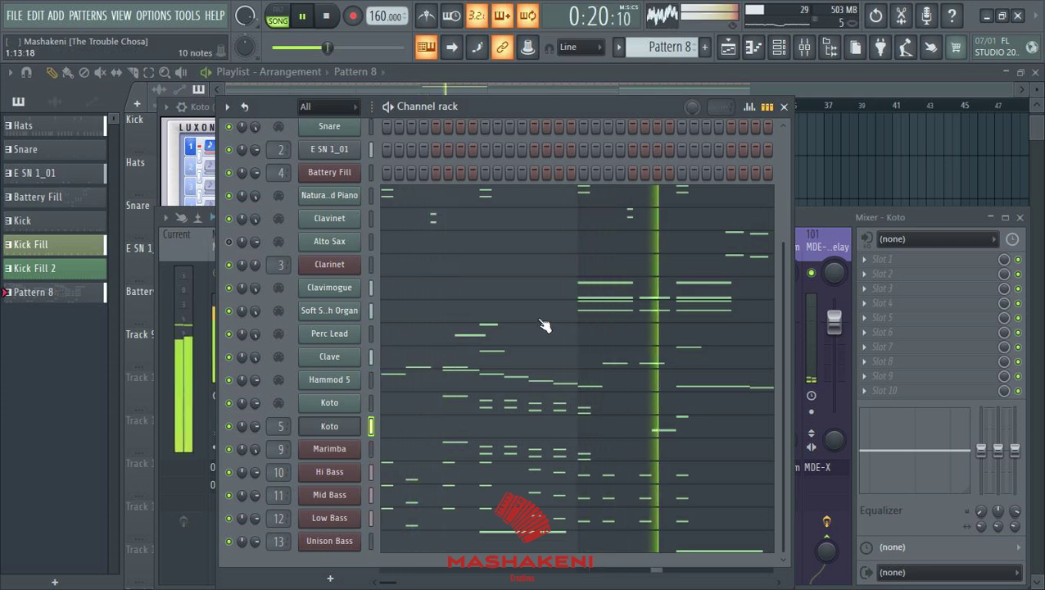
{"action": "right_click", "coordinate": [357, 311]}
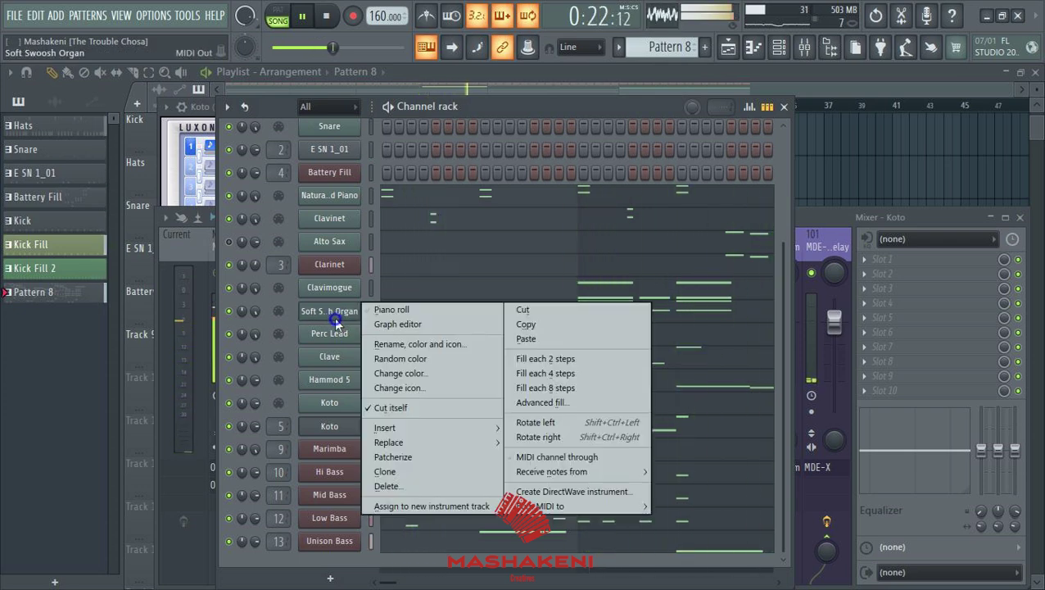
{"action": "left_click", "coordinate": [394, 473]}
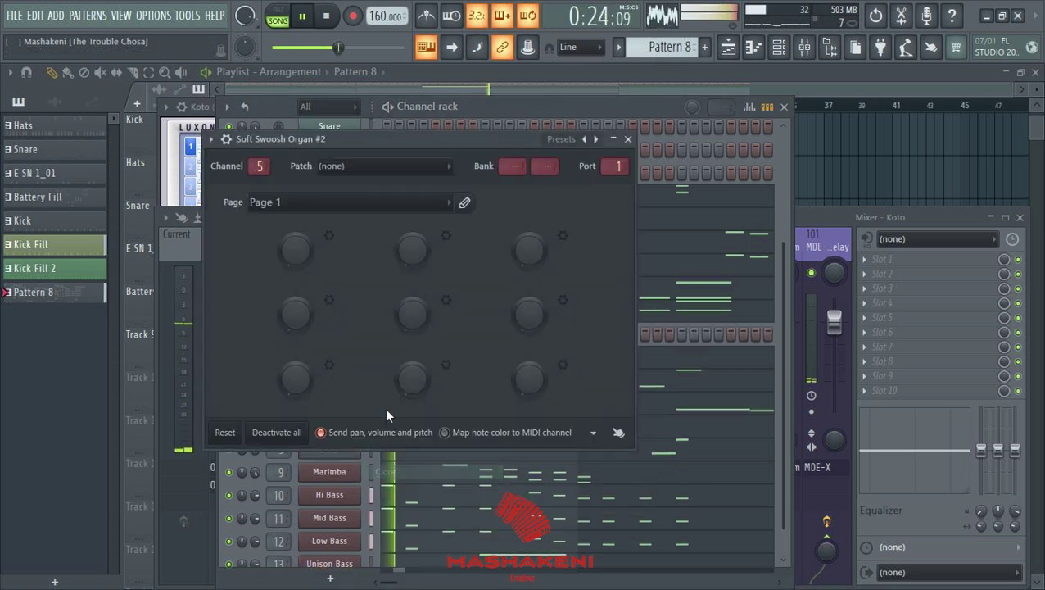
{"action": "left_click", "coordinate": [577, 105]}
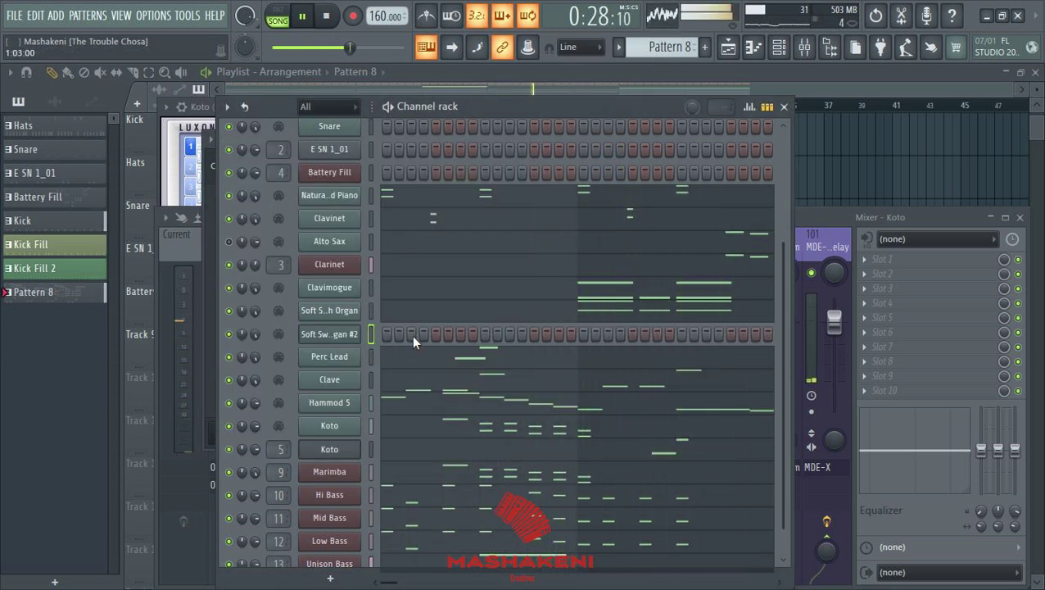
{"action": "right_click", "coordinate": [348, 340]}
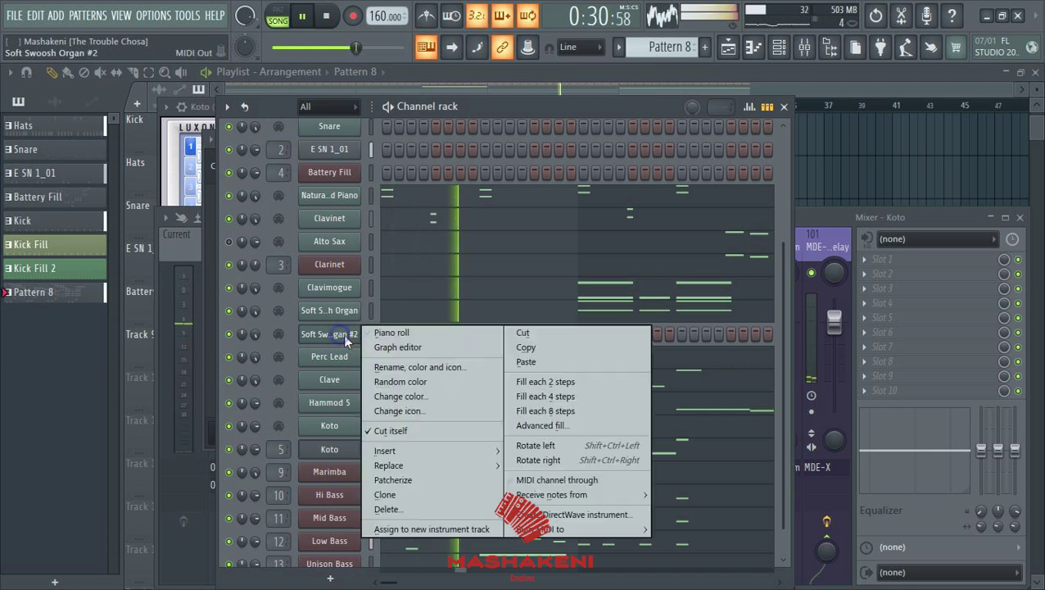
{"action": "left_click", "coordinate": [400, 335]}
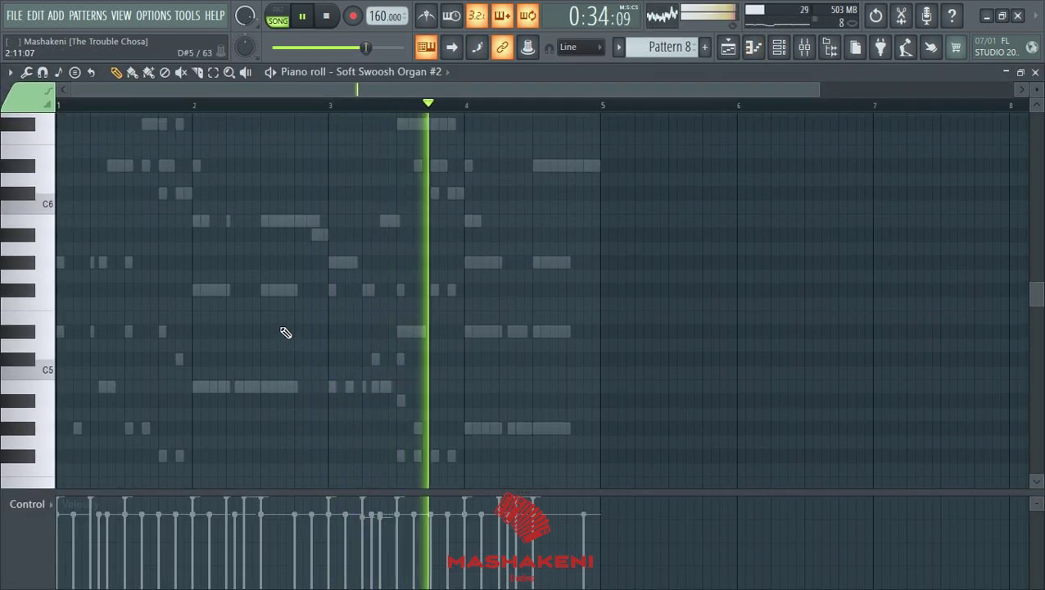
{"action": "scroll", "coordinate": [163, 298], "scroll_direction": "up", "scroll_amount": 3}
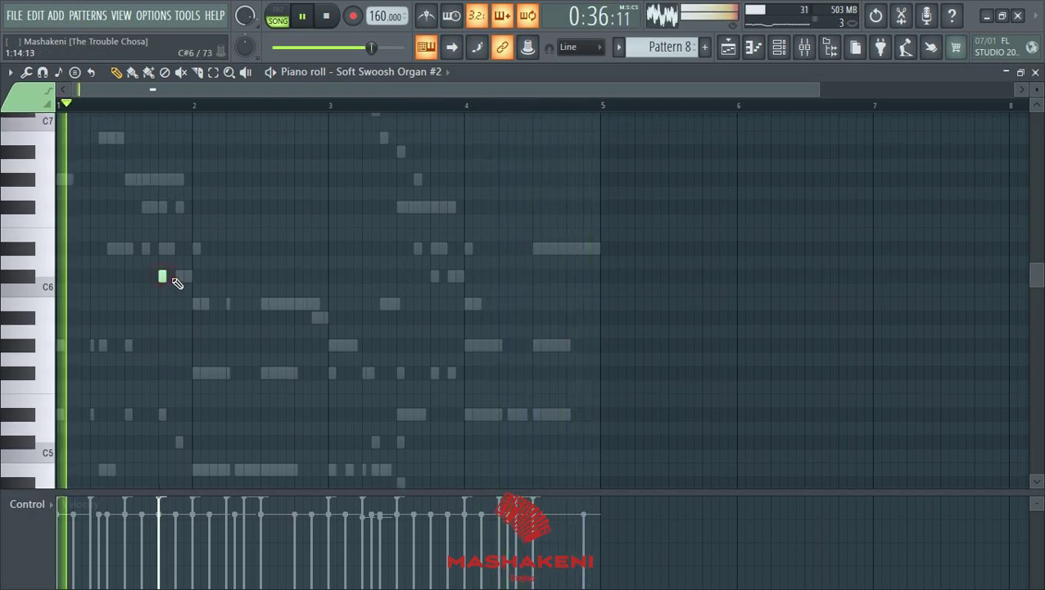
{"action": "left_click_drag", "start_coordinate": [179, 279], "coordinate": [338, 298]}
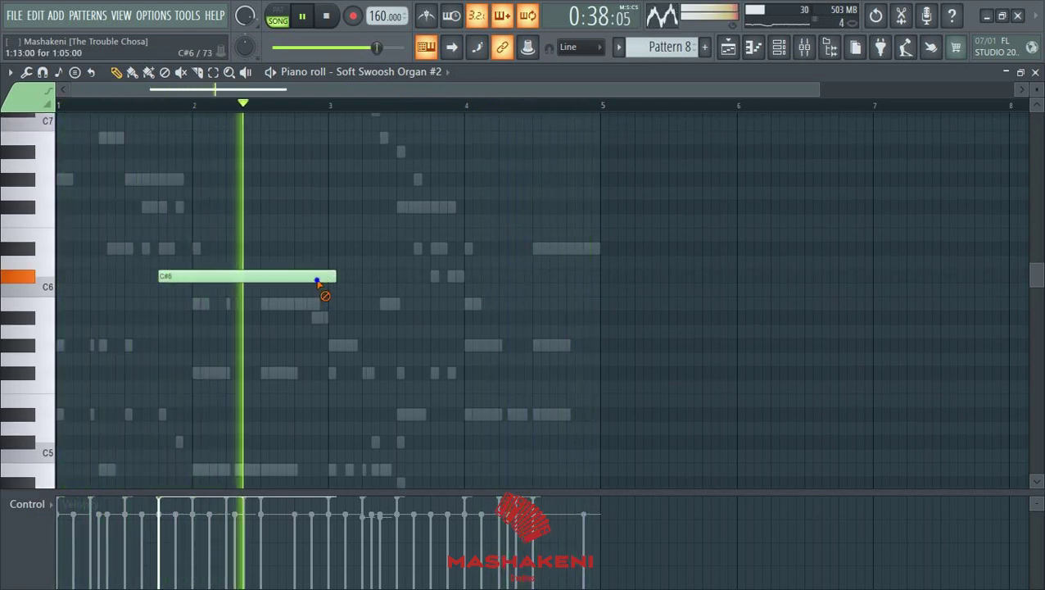
{"action": "right_click", "coordinate": [320, 278]}
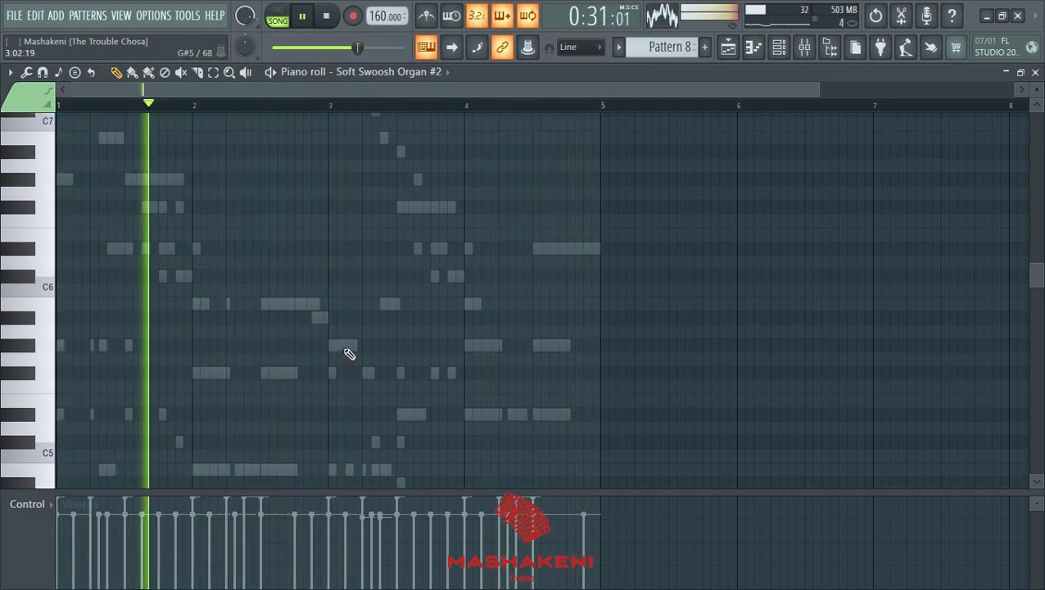
Step: Add a long B5 note at beat 3 of bar 2, followed by A#5 and a G#5 at the start of bar 3
{"action": "scroll", "coordinate": [344, 350], "scroll_direction": "down", "scroll_amount": 3}
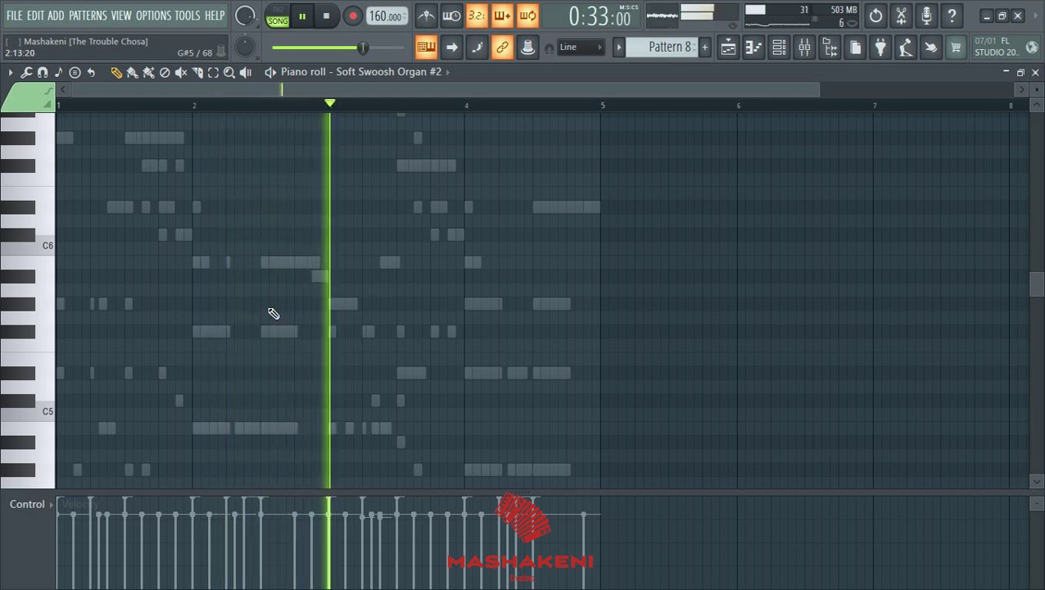
{"action": "left_click", "coordinate": [259, 263]}
{"action": "left_click_drag", "start_coordinate": [438, 263], "coordinate": [341, 303]}
{"action": "left_click", "coordinate": [317, 277]}
{"action": "left_click", "coordinate": [339, 304]}
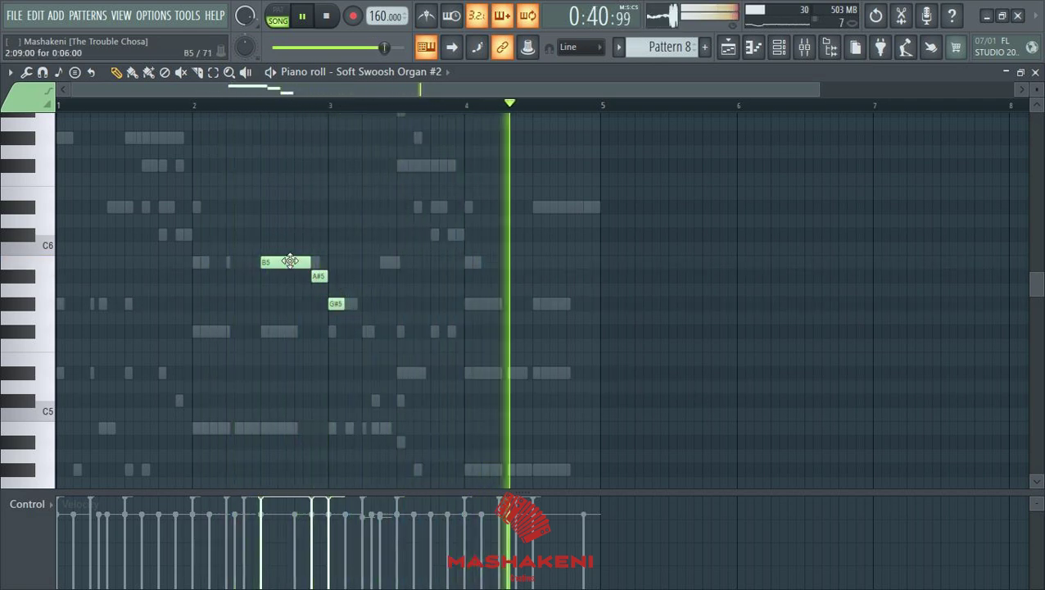
Step: Add a long D#6 at beat 3 of bar 4 followed by C#6, and finish the phrase with a B5 starting bar 1
{"action": "left_click", "coordinate": [532, 208]}
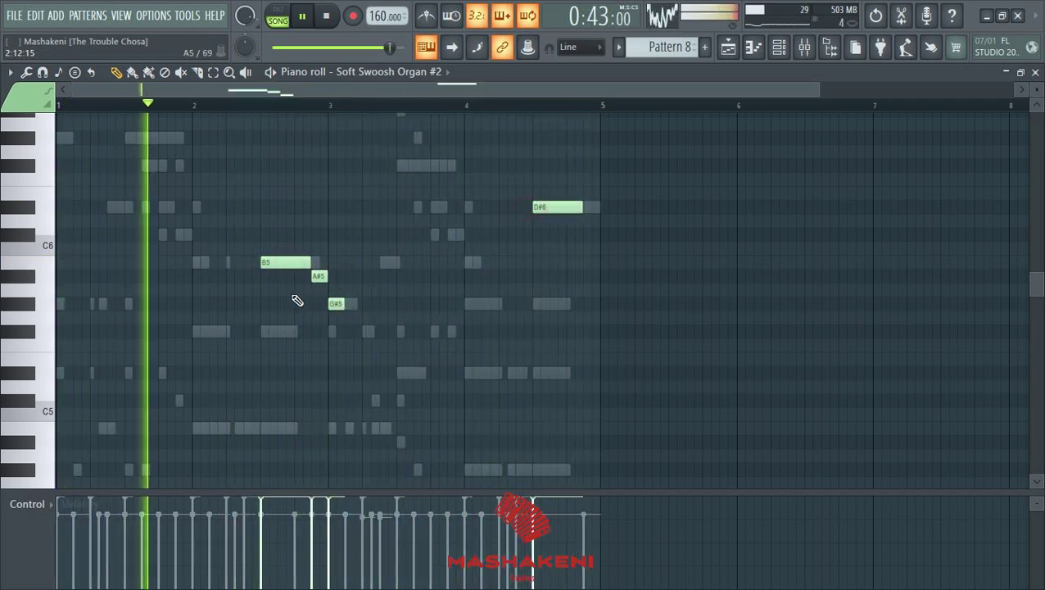
{"action": "left_click", "coordinate": [584, 238]}
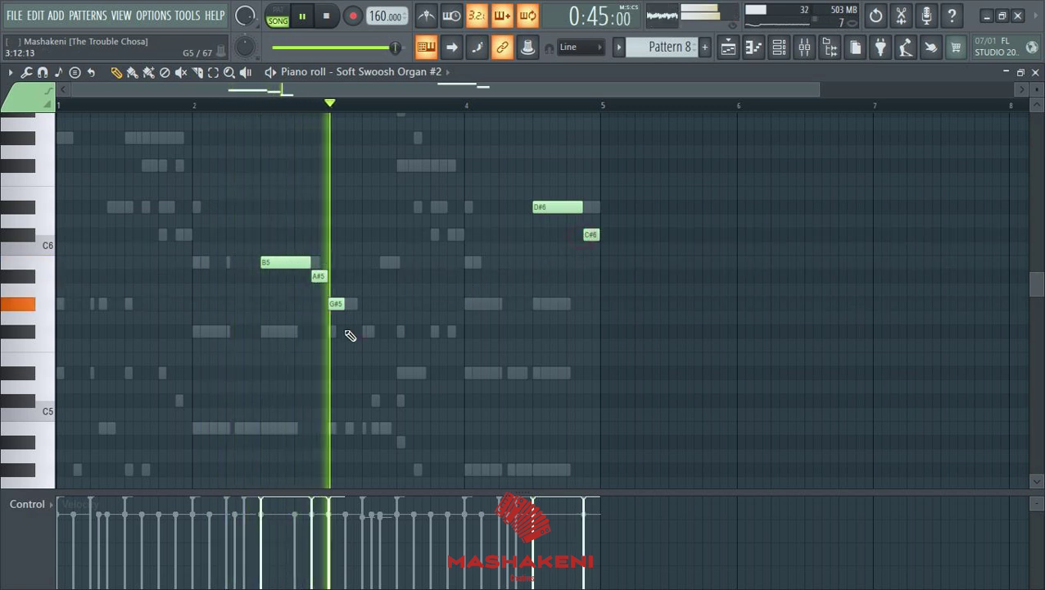
{"action": "left_click_drag", "start_coordinate": [219, 289], "coordinate": [36, 273]}
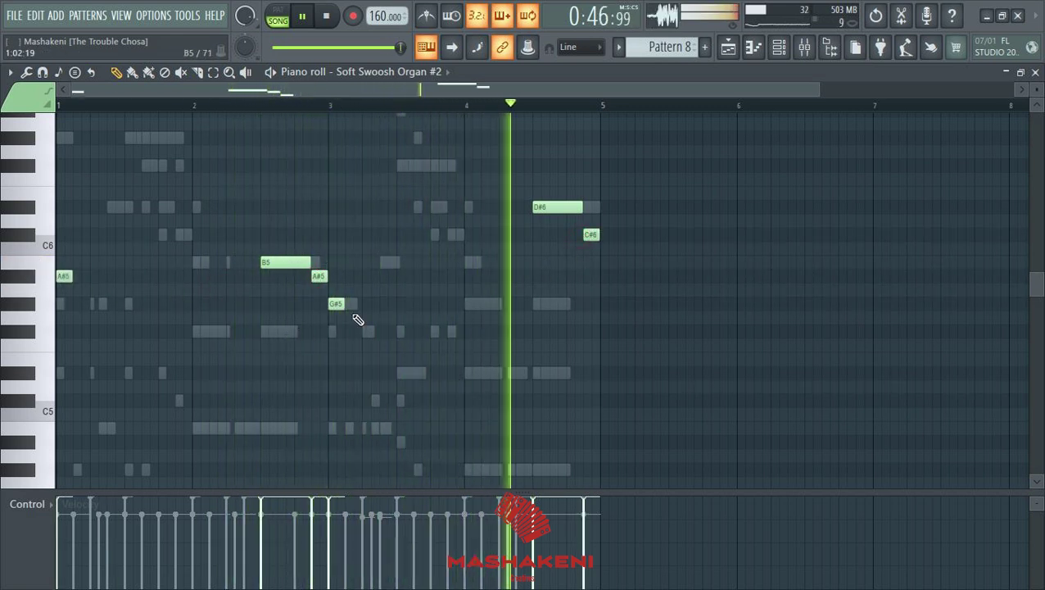
{"action": "key", "text": "space"}
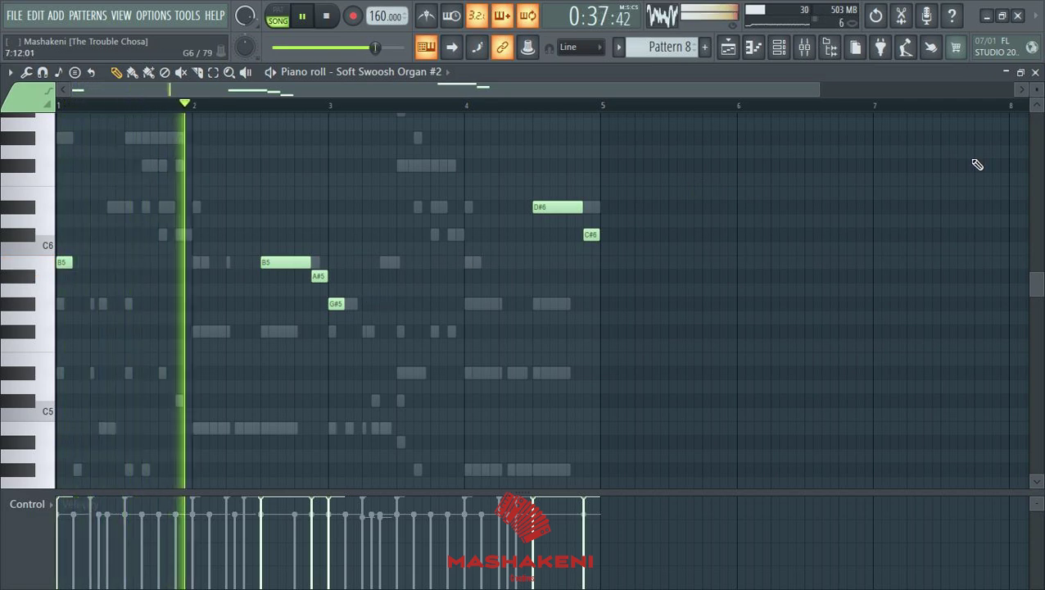
Step: Close the piano roll and look over all tracks of the arrangement in the playlist during playback
{"action": "left_click", "coordinate": [1035, 71]}
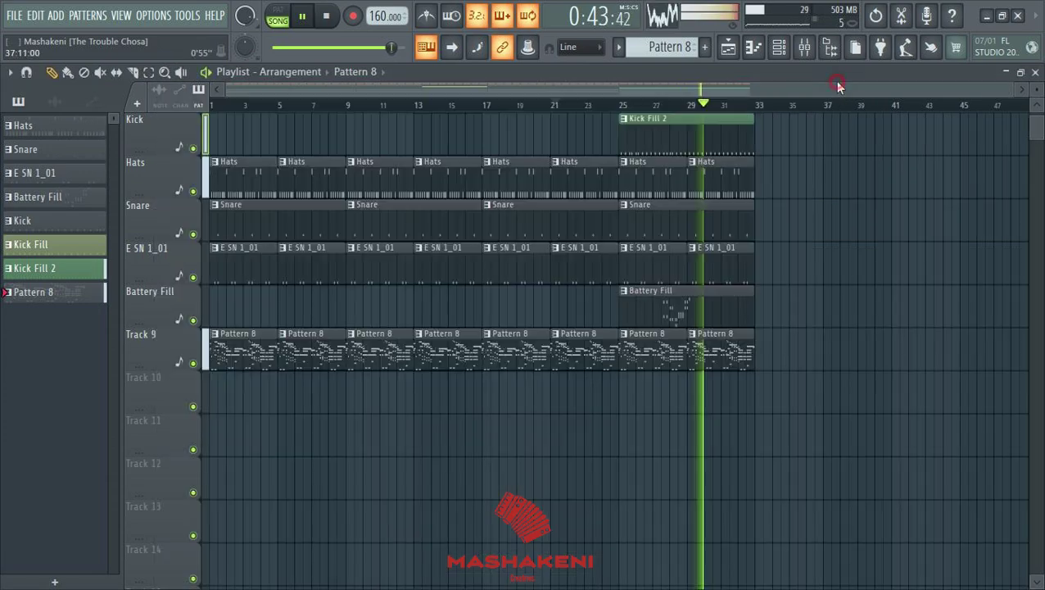
{"action": "left_click", "coordinate": [841, 120]}
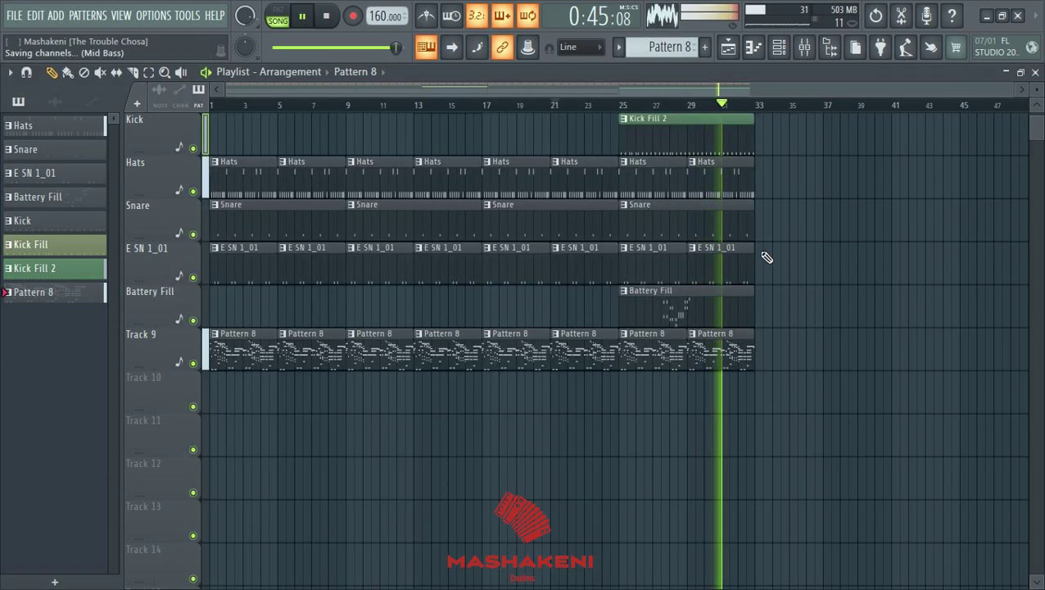
{"action": "scroll", "coordinate": [609, 112], "scroll_direction": "up", "scroll_amount": 2}
{"action": "scroll", "coordinate": [608, 111], "scroll_direction": "down", "scroll_amount": 2}
{"action": "scroll", "coordinate": [837, 261], "scroll_direction": "up", "scroll_amount": 3}
{"action": "scroll", "coordinate": [841, 265], "scroll_direction": "up", "scroll_amount": 1}
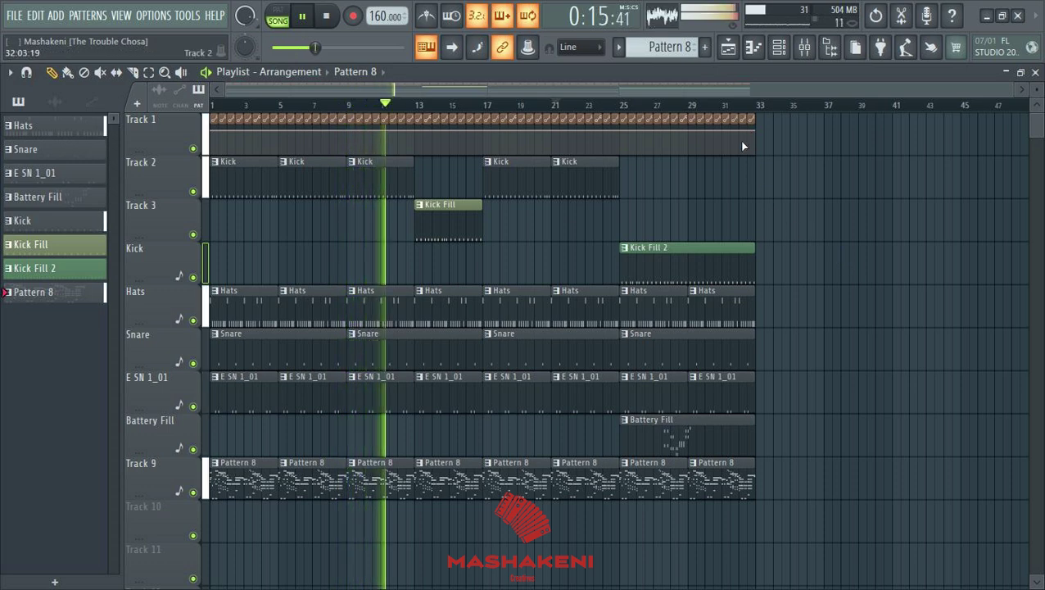
Step: Open the channel rack and unmute the Alto Sax channel
{"action": "left_click", "coordinate": [780, 47]}
{"action": "scroll", "coordinate": [660, 422], "scroll_direction": "down", "scroll_amount": 1}
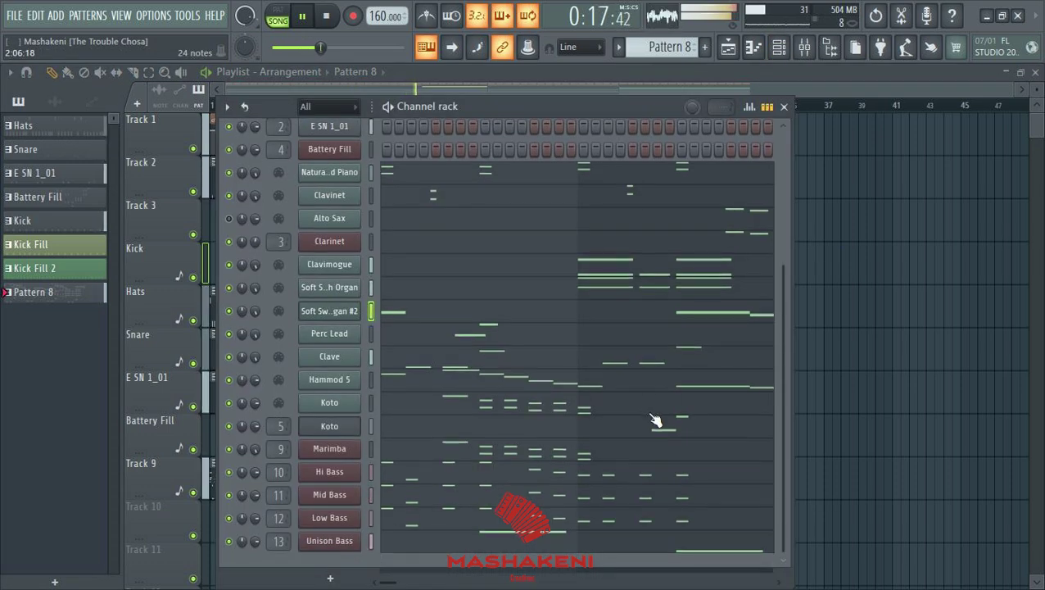
{"action": "left_click", "coordinate": [230, 220]}
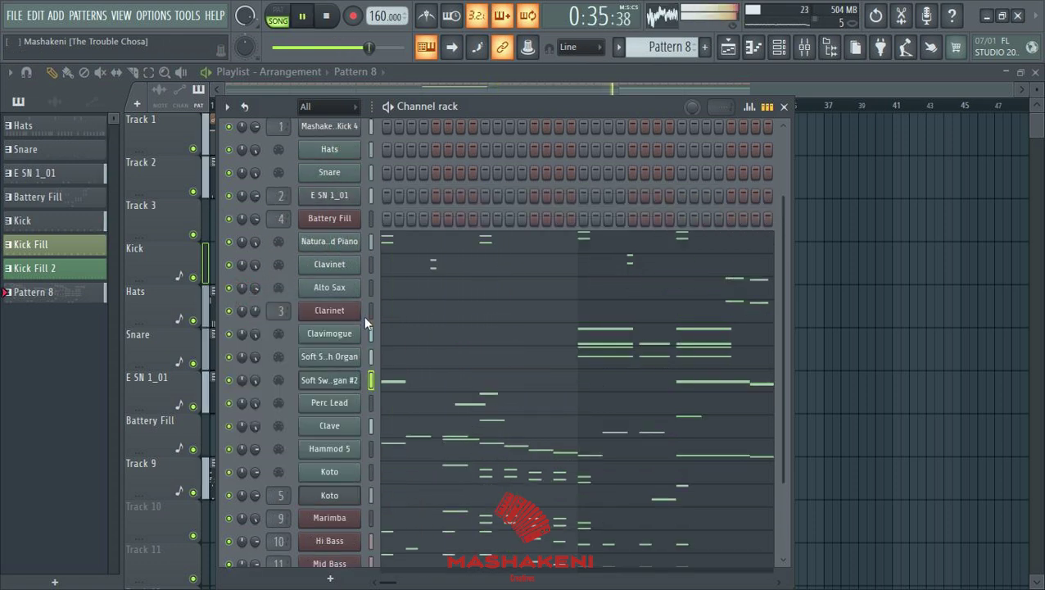
{"action": "scroll", "coordinate": [364, 317], "scroll_direction": "down", "scroll_amount": 3}
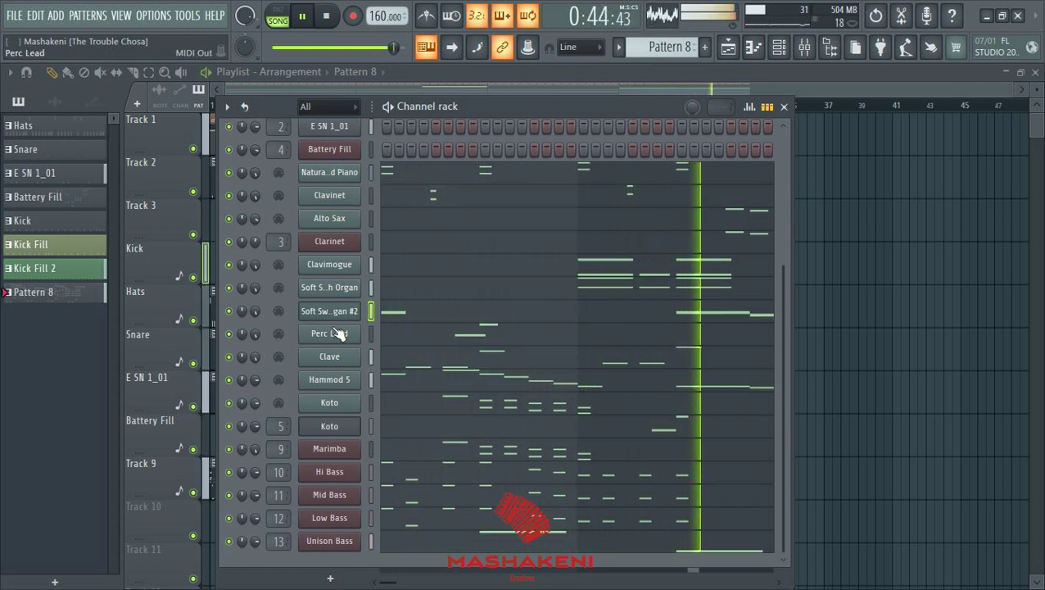
Step: Open the Hypersonic 2 Route plugin, select the empty patch slot 12, and return to the channel rack
{"action": "scroll", "coordinate": [494, 303], "scroll_direction": "up", "scroll_amount": 6}
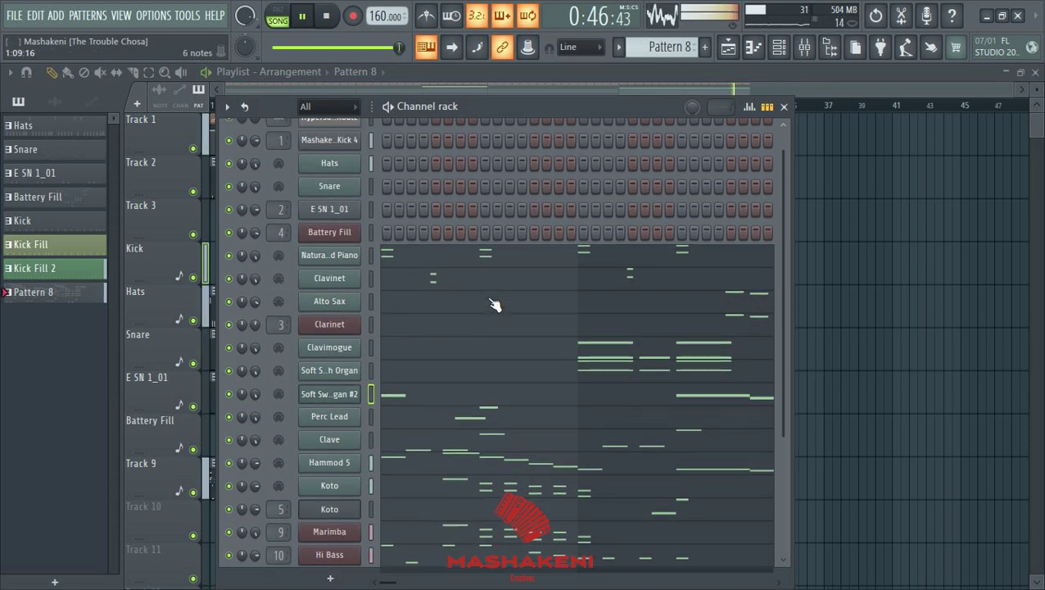
{"action": "left_click", "coordinate": [325, 160]}
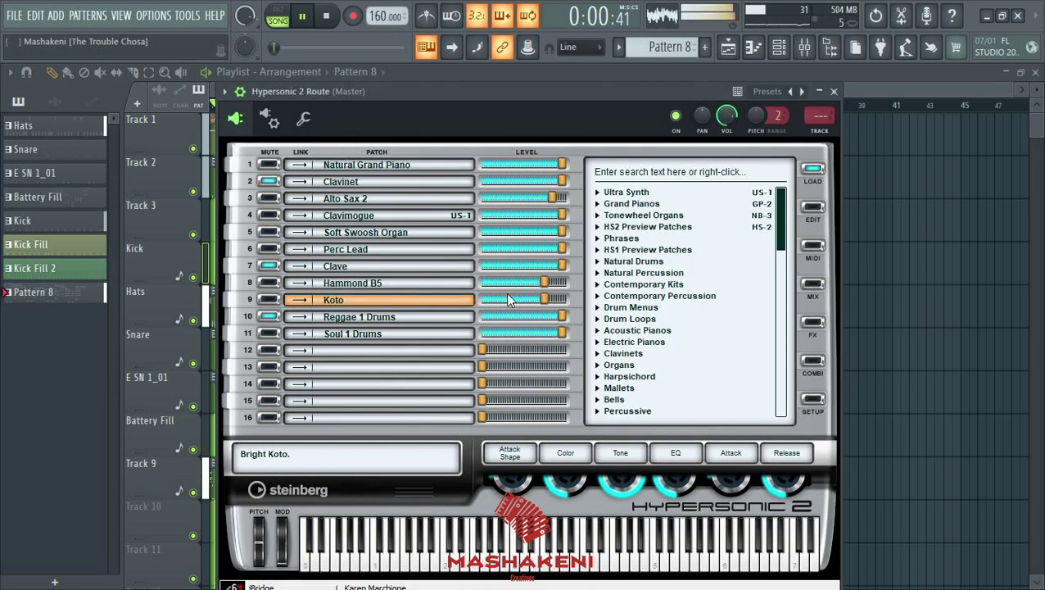
{"action": "left_click", "coordinate": [345, 351]}
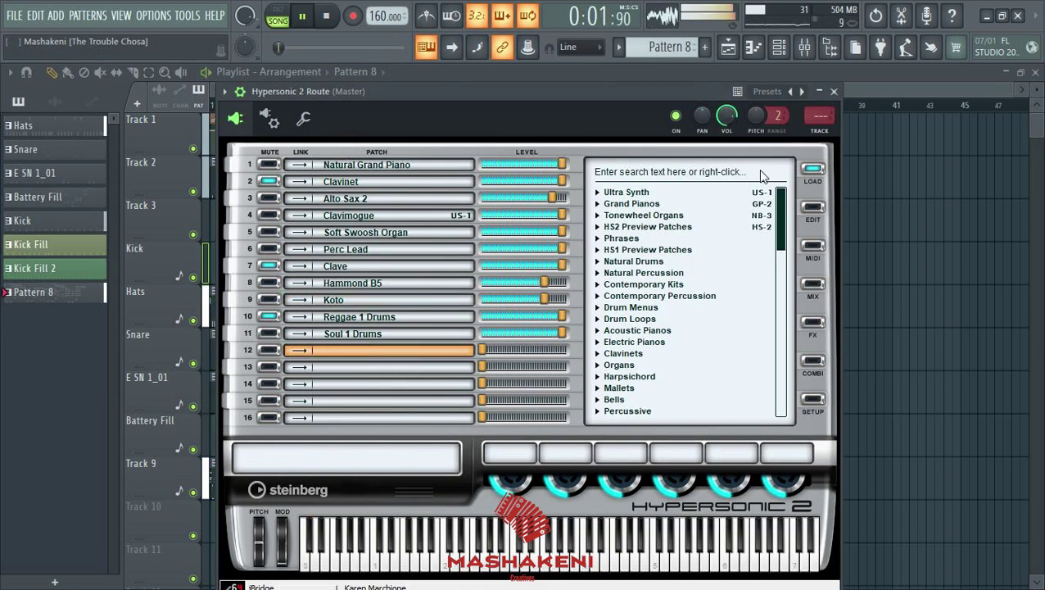
{"action": "left_click", "coordinate": [834, 91]}
{"action": "scroll", "coordinate": [332, 389], "scroll_direction": "down", "scroll_amount": 4}
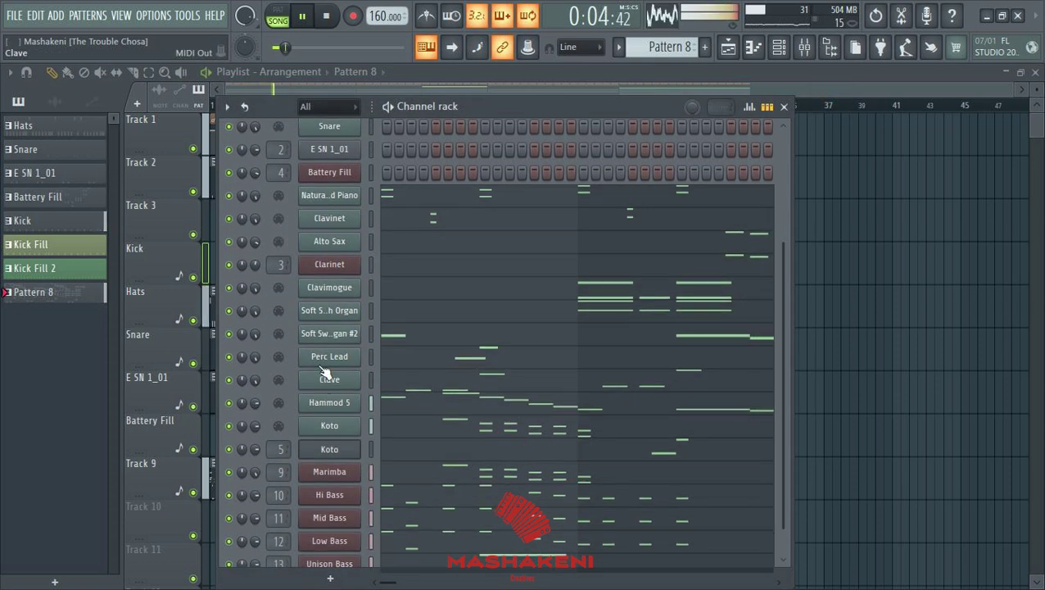
Step: Point the Soft Swoosh Organ #2 channel's MIDI channel number at Hypersonic slot 12 and reopen the Hypersonic 2 Route plugin
{"action": "scroll", "coordinate": [319, 328], "scroll_direction": "up", "scroll_amount": 4}
{"action": "scroll", "coordinate": [326, 348], "scroll_direction": "down", "scroll_amount": 4}
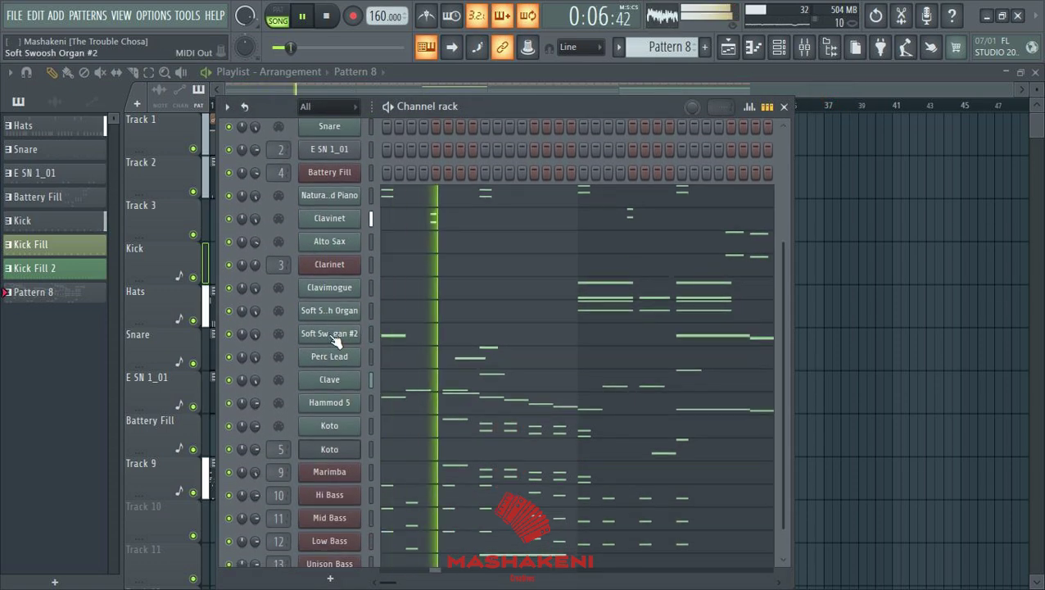
{"action": "left_click", "coordinate": [337, 336]}
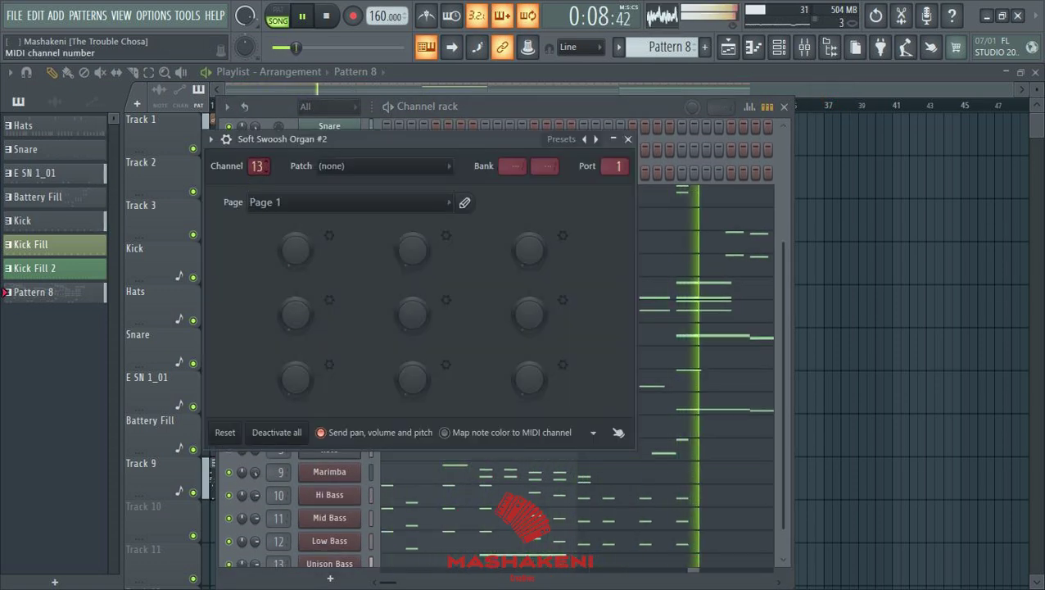
{"action": "key", "text": "Escape"}
{"action": "scroll", "coordinate": [344, 246], "scroll_direction": "up", "scroll_amount": 4}
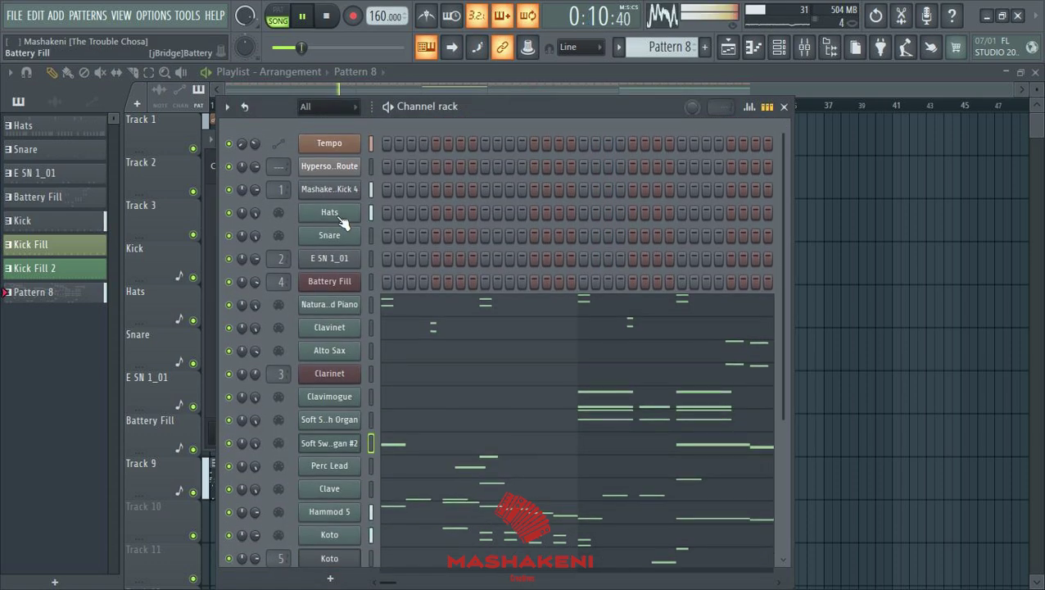
{"action": "left_click", "coordinate": [345, 166]}
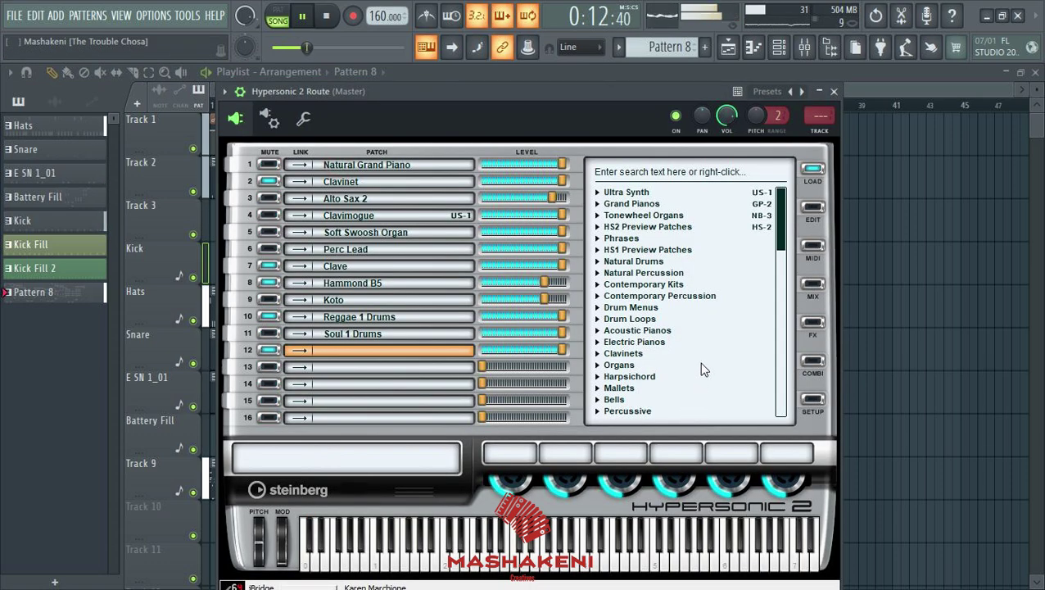
Step: Try the Clarinet Tuned patch from the Woodwinds category in slot 12
{"action": "left_click_drag", "start_coordinate": [785, 229], "coordinate": [783, 323]}
{"action": "left_click", "coordinate": [631, 227]}
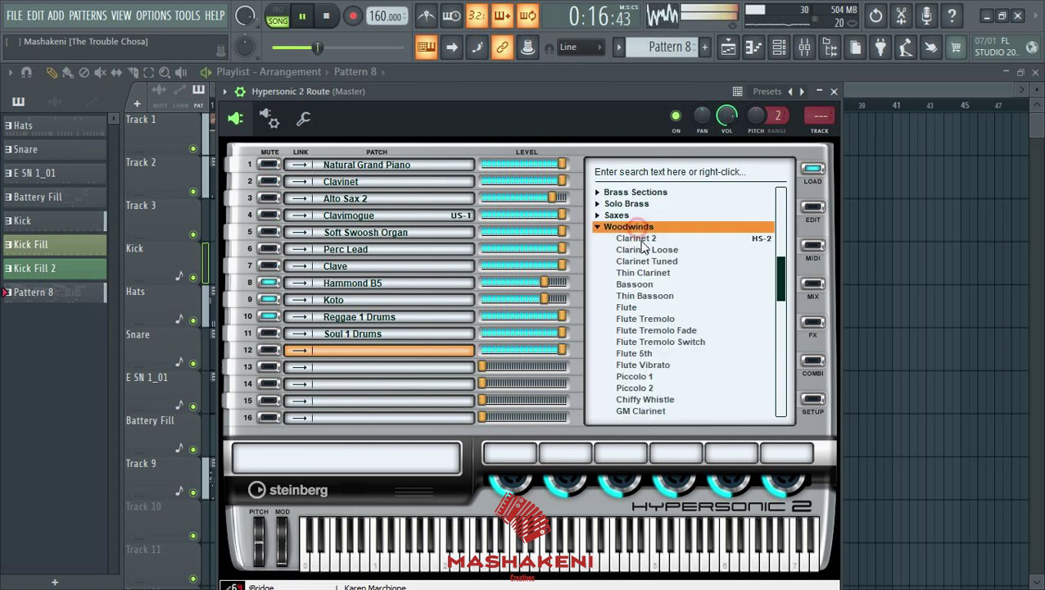
{"action": "left_click", "coordinate": [660, 261]}
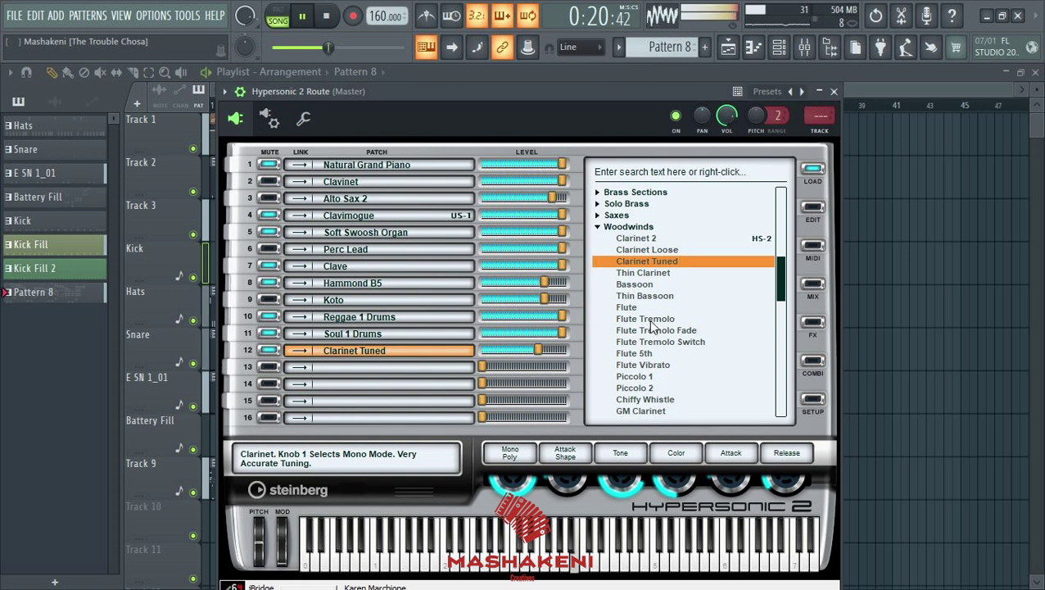
{"action": "left_click", "coordinate": [598, 227]}
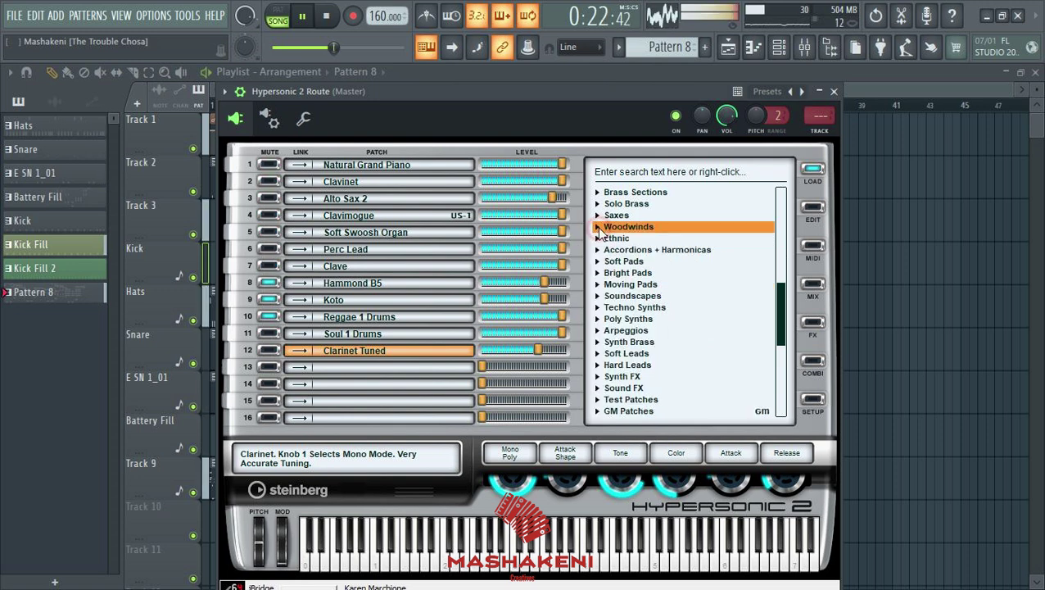
Step: Audition the Solo Brass patches 3 Trumpets Unison and 3 Muted Trumpets Loose in slot 12
{"action": "left_click", "coordinate": [594, 204]}
{"action": "left_click", "coordinate": [652, 227]}
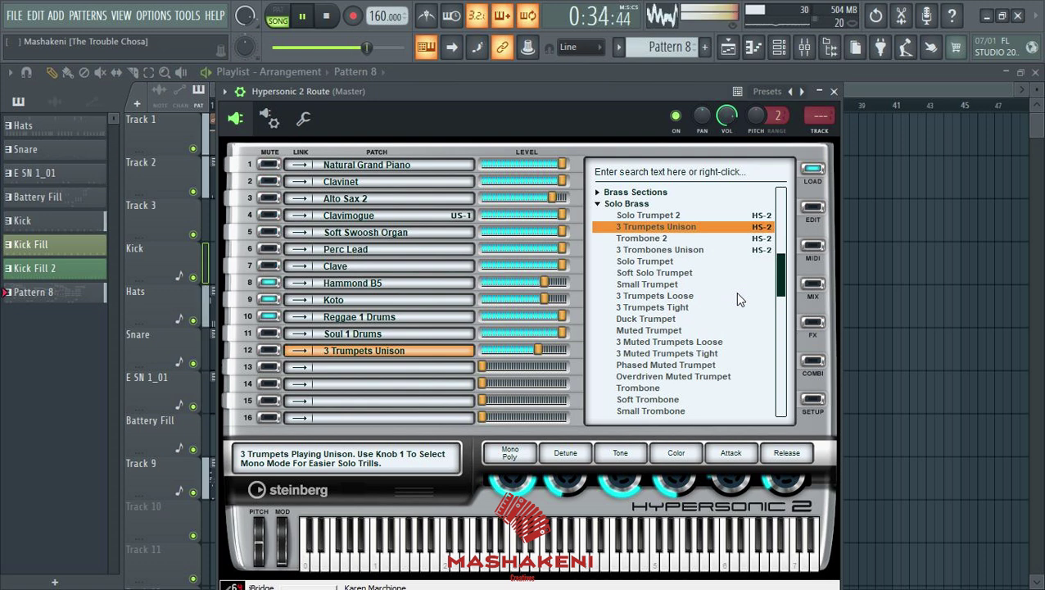
{"action": "left_click", "coordinate": [683, 343]}
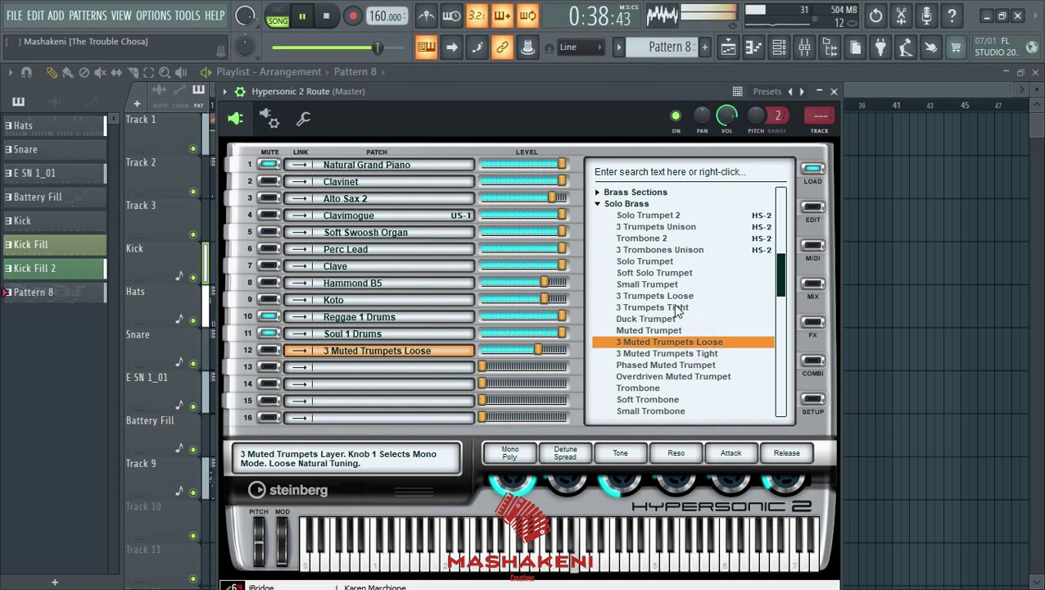
{"action": "left_click", "coordinate": [660, 226]}
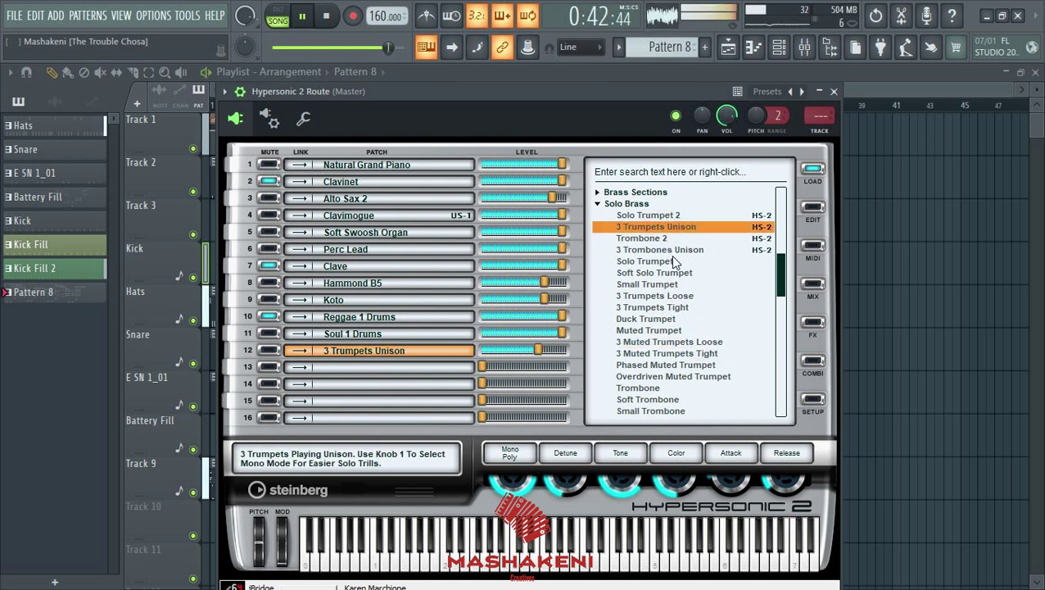
{"action": "left_click", "coordinate": [599, 204]}
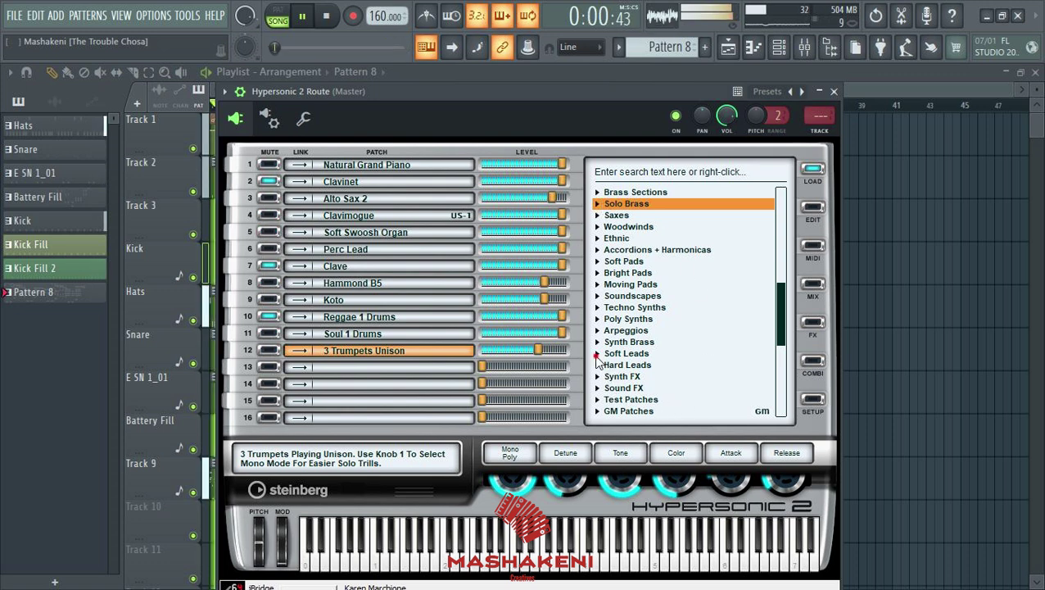
Step: Load the Joan's Lead patch from the Soft Leads category into slot 12 and close the Hypersonic 2 window
{"action": "left_click", "coordinate": [697, 353]}
{"action": "left_click_drag", "start_coordinate": [779, 272], "coordinate": [783, 293]}
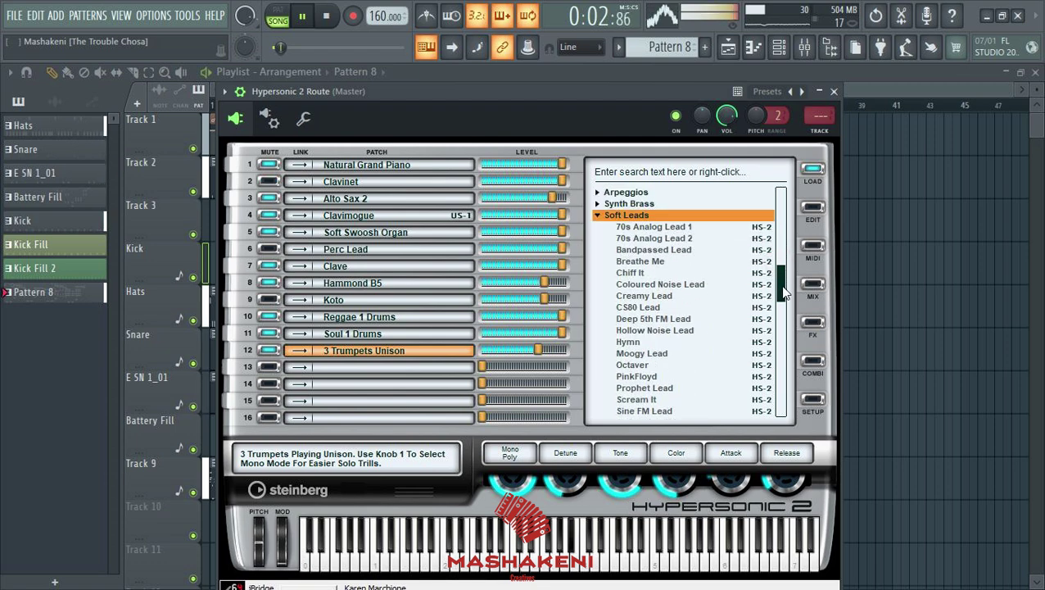
{"action": "left_click", "coordinate": [647, 356]}
{"action": "left_click_drag", "start_coordinate": [784, 293], "coordinate": [789, 323]}
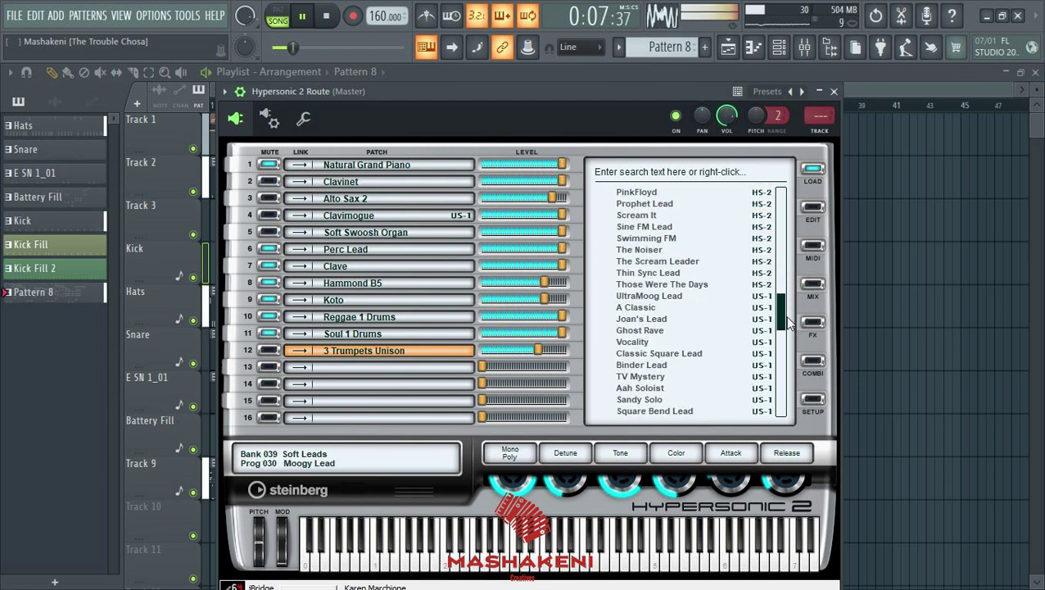
{"action": "left_click", "coordinate": [642, 321]}
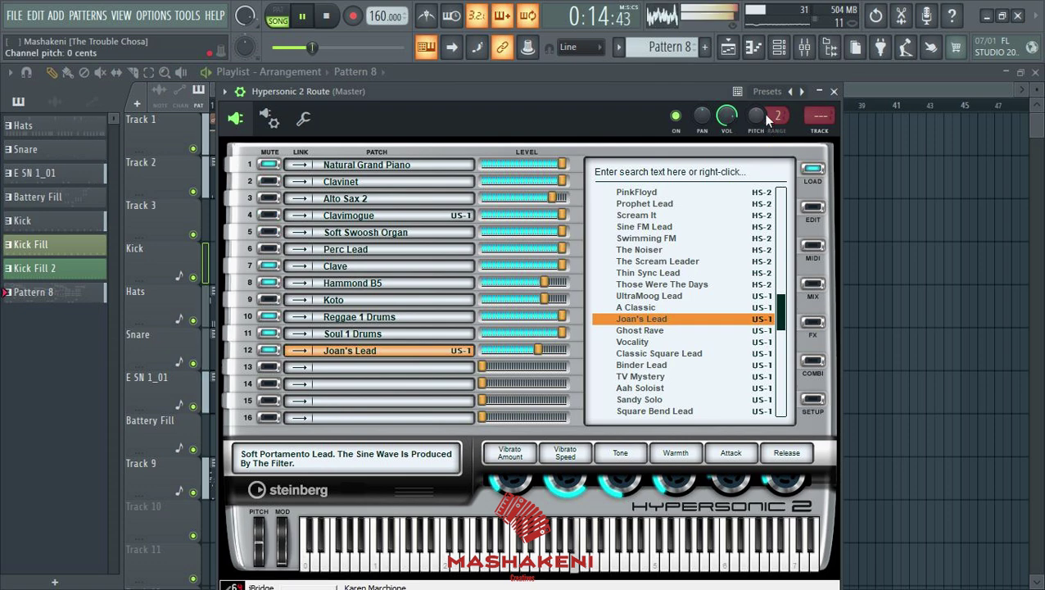
{"action": "left_click", "coordinate": [834, 91]}
{"action": "scroll", "coordinate": [370, 358], "scroll_direction": "down", "scroll_amount": 5}
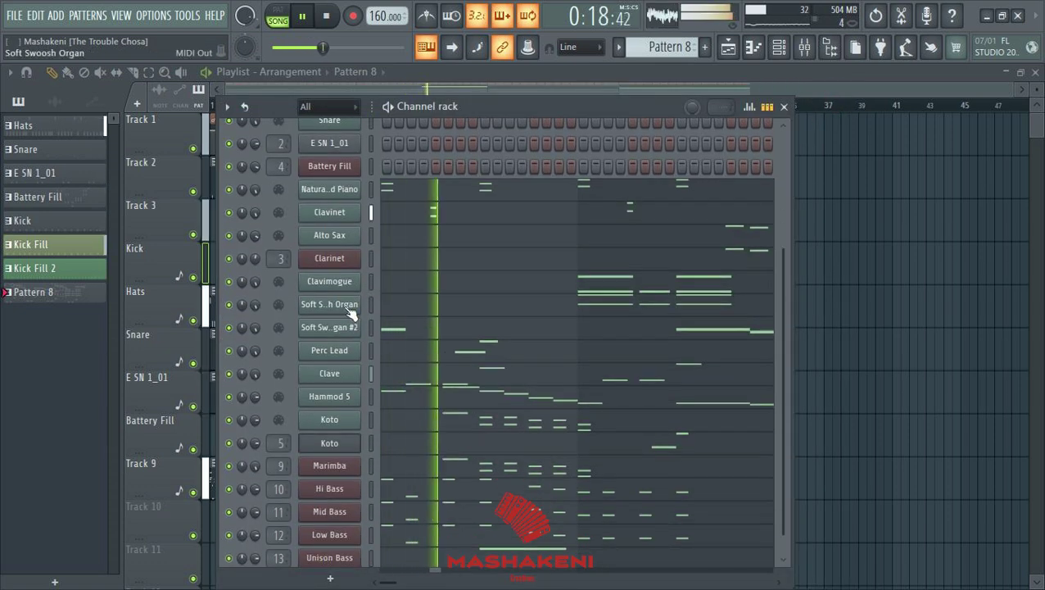
{"action": "right_click", "coordinate": [346, 304]}
{"action": "left_click", "coordinate": [403, 338]}
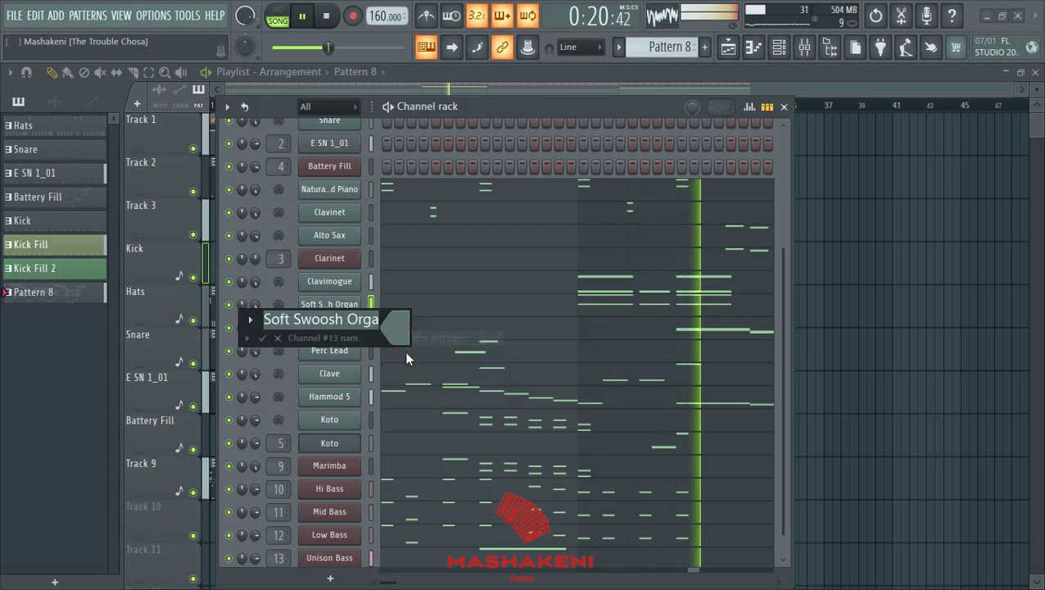
{"action": "key", "text": "Return"}
Step: Rename the Soft Swoosh Organ #2 channel as Joan
{"action": "right_click", "coordinate": [336, 329]}
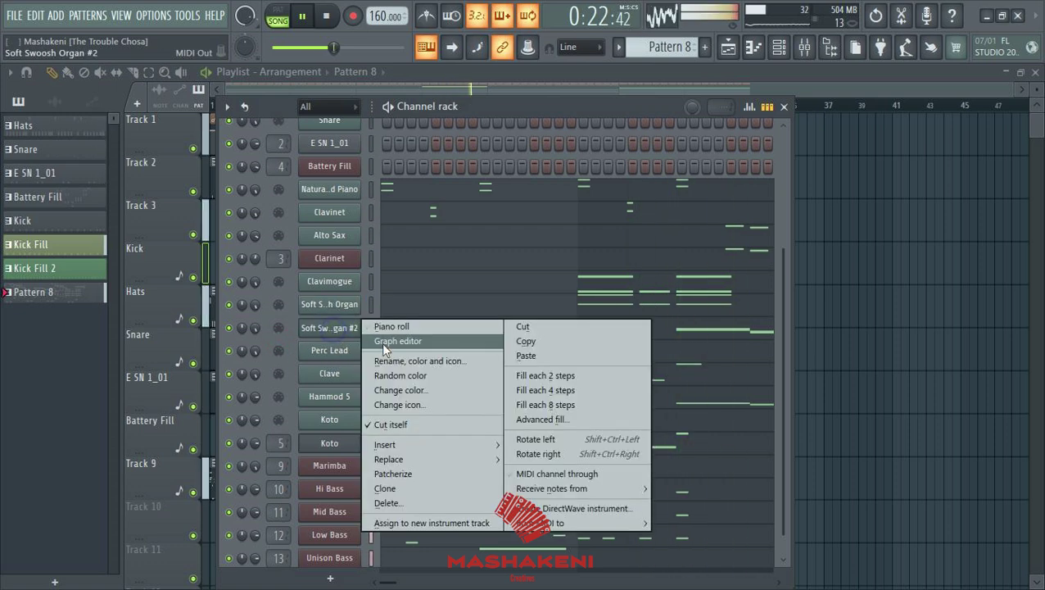
{"action": "left_click", "coordinate": [397, 361]}
{"action": "type", "text": "Joan"}
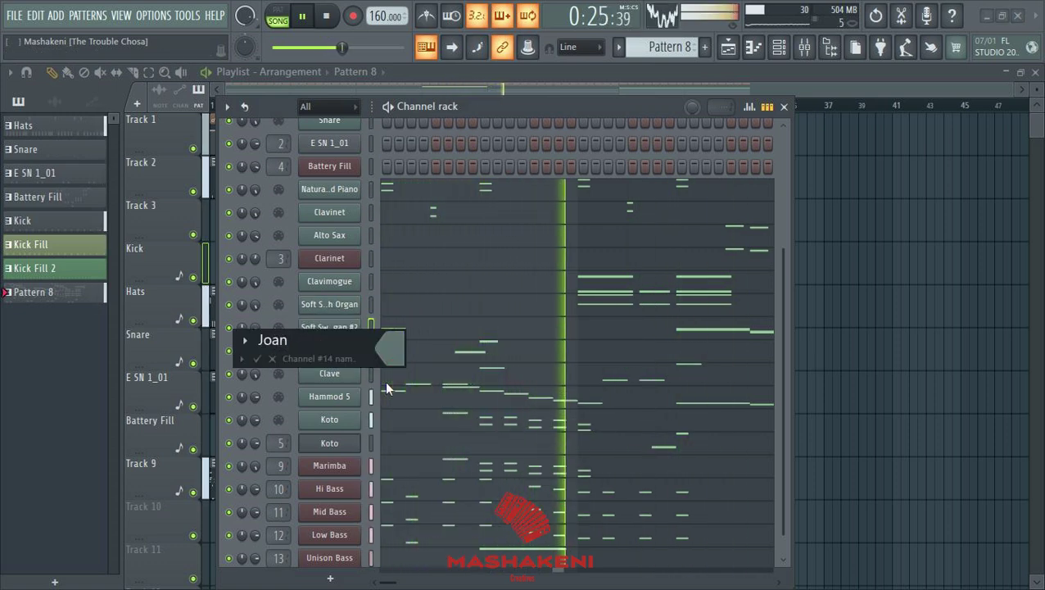
{"action": "key", "text": "Return"}
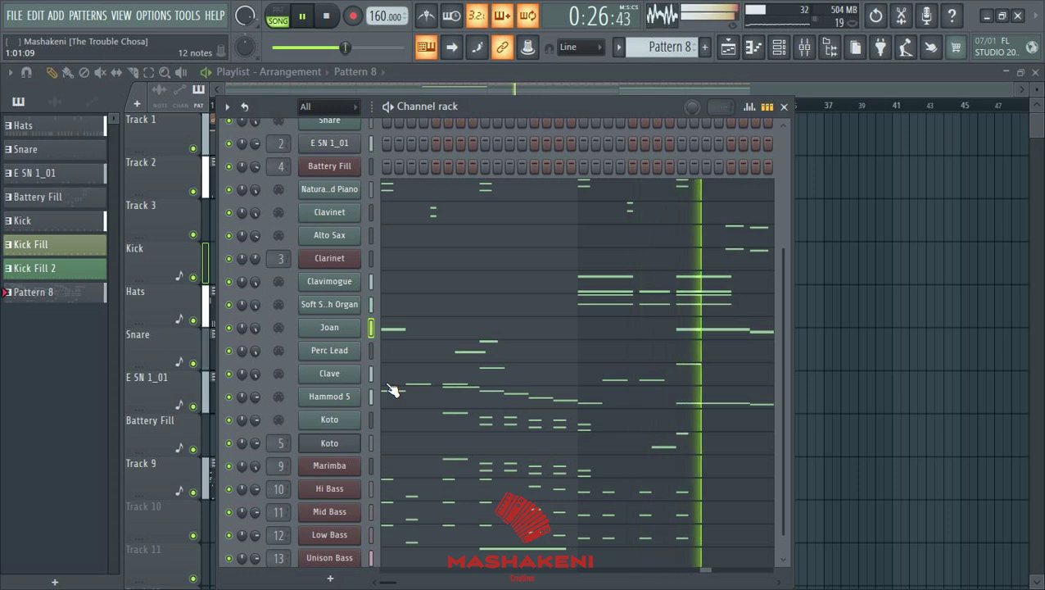
Step: Move the Joan channel down four places to sit between the two Koto channels, and save the project
{"action": "key", "text": "alt+Down"}
{"action": "key", "text": "alt+Down"}
{"action": "key", "text": "alt+Down"}
{"action": "key", "text": "alt+Down"}
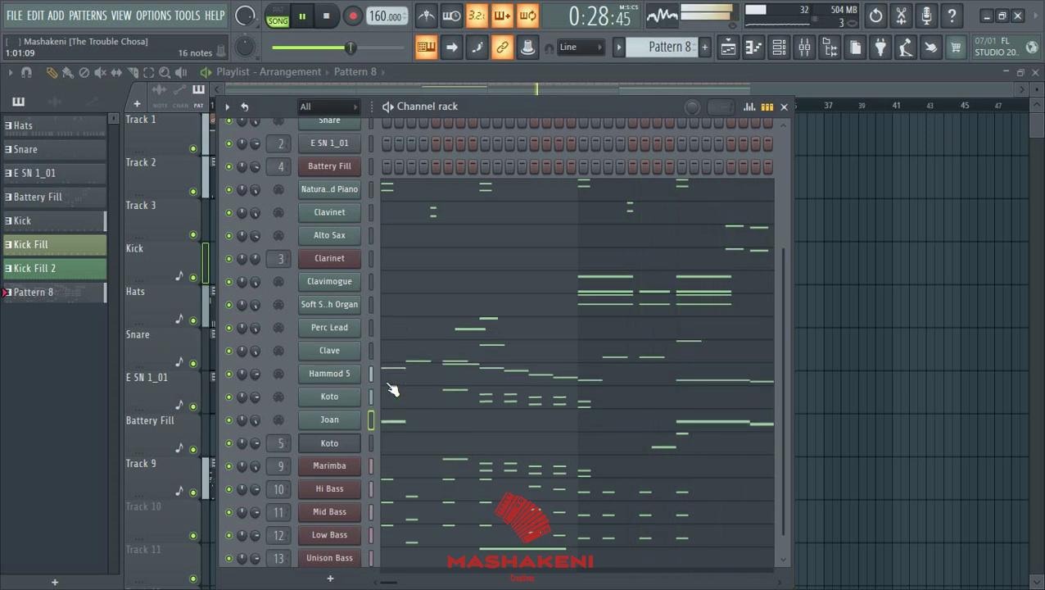
{"action": "key", "text": "ctrl+s"}
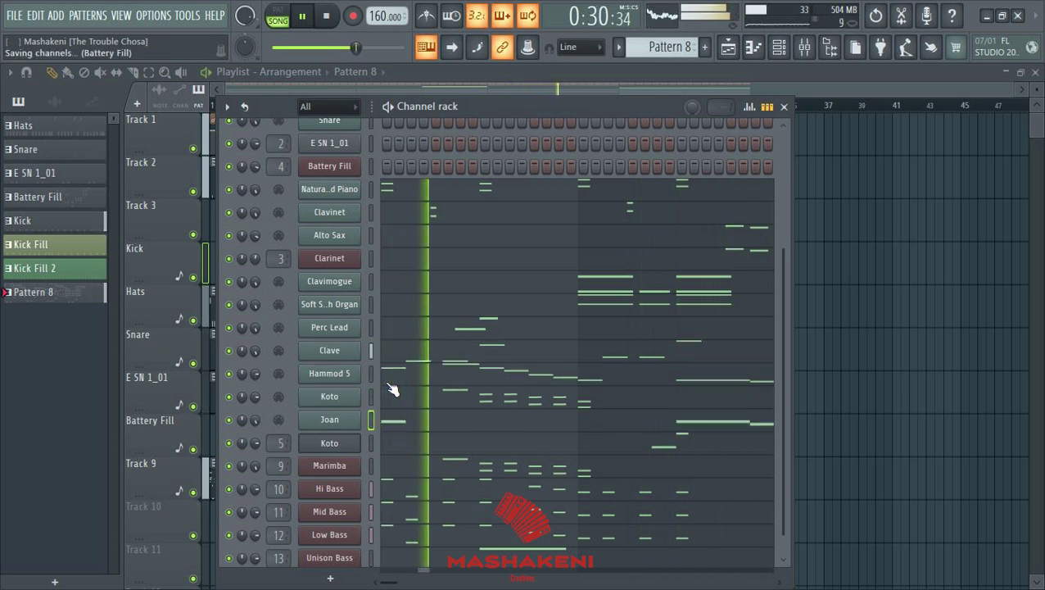
Step: Review the note layers of all channels and the playlist arrangement while the song plays
{"action": "scroll", "coordinate": [631, 392], "scroll_direction": "down", "scroll_amount": 1}
{"action": "scroll", "coordinate": [606, 418], "scroll_direction": "up", "scroll_amount": 5}
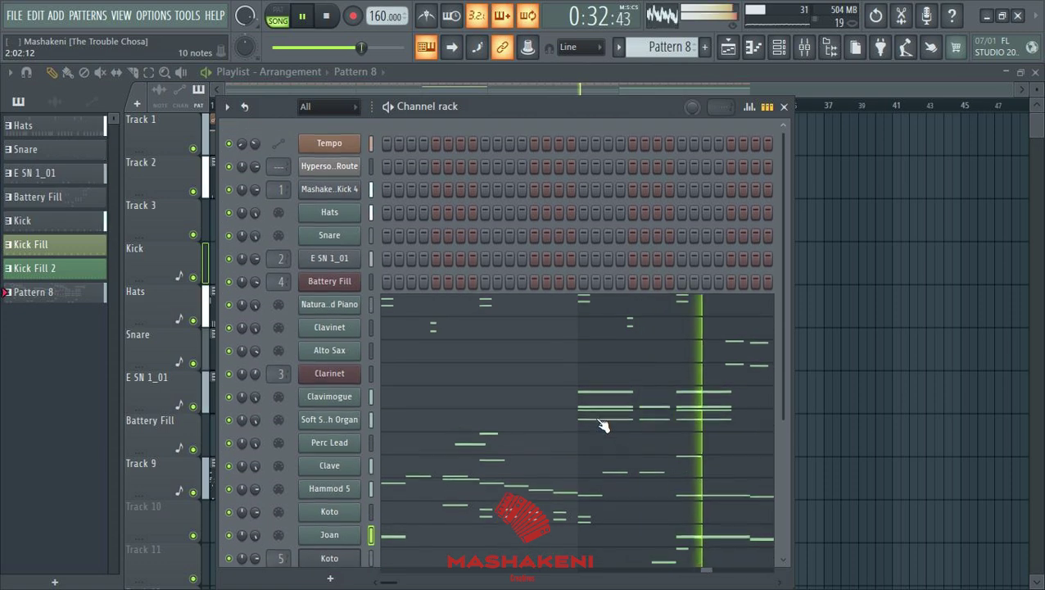
{"action": "scroll", "coordinate": [657, 354], "scroll_direction": "down", "scroll_amount": 3}
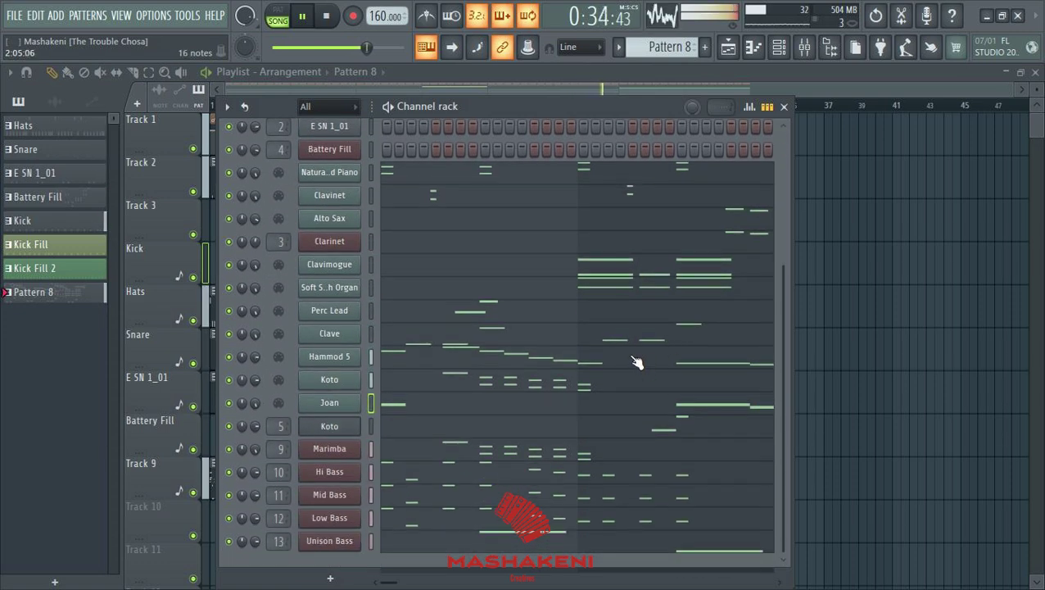
{"action": "scroll", "coordinate": [637, 362], "scroll_direction": "up", "scroll_amount": 1}
{"action": "scroll", "coordinate": [637, 362], "scroll_direction": "down", "scroll_amount": 1}
{"action": "scroll", "coordinate": [637, 361], "scroll_direction": "up", "scroll_amount": 3}
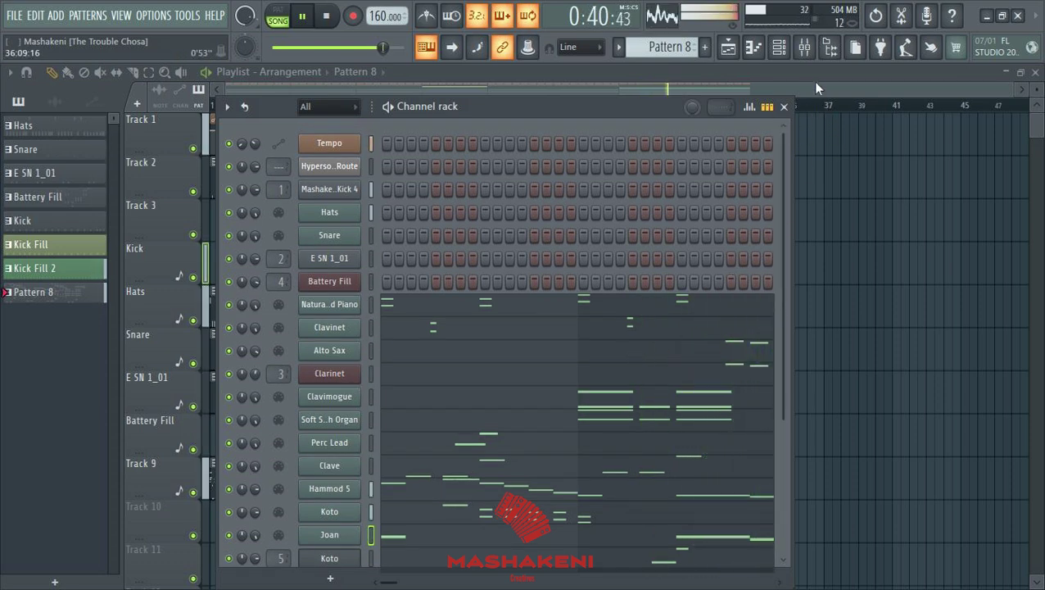
{"action": "left_click", "coordinate": [784, 107]}
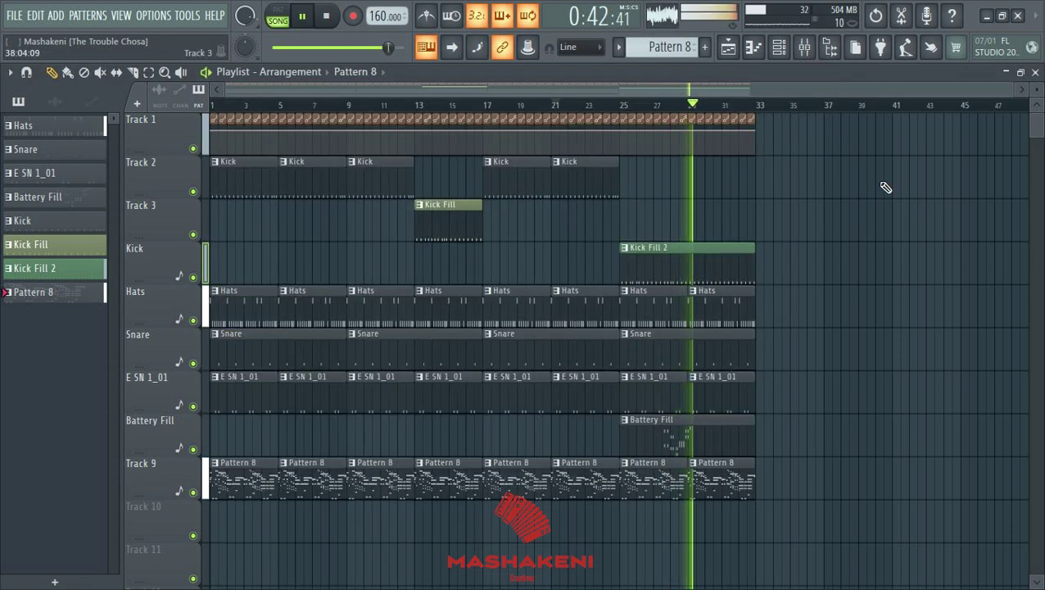
{"action": "left_click", "coordinate": [782, 50]}
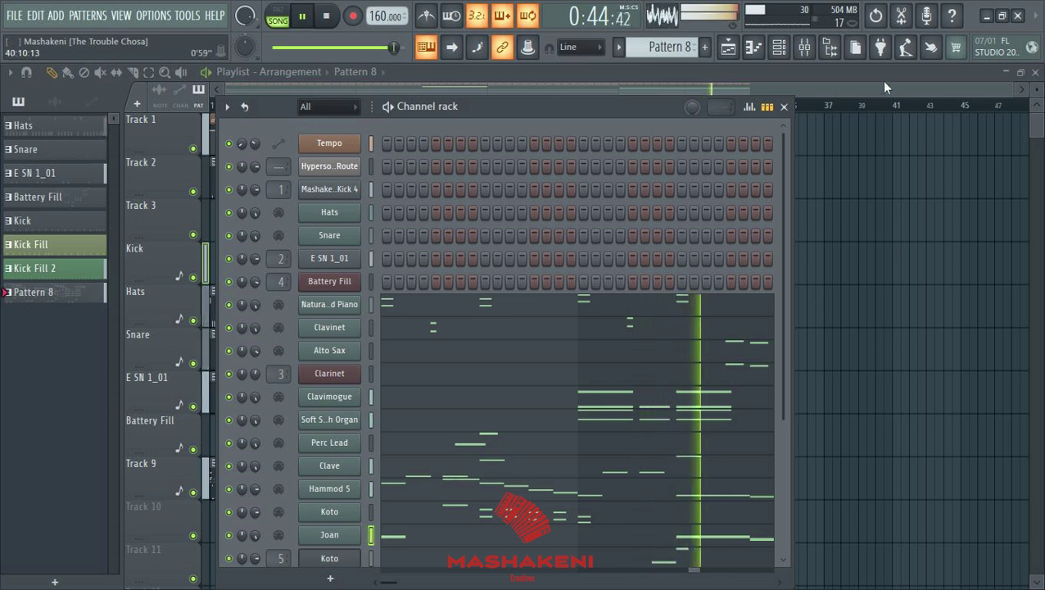
{"action": "key", "text": "F6"}
{"action": "key", "text": "F6"}
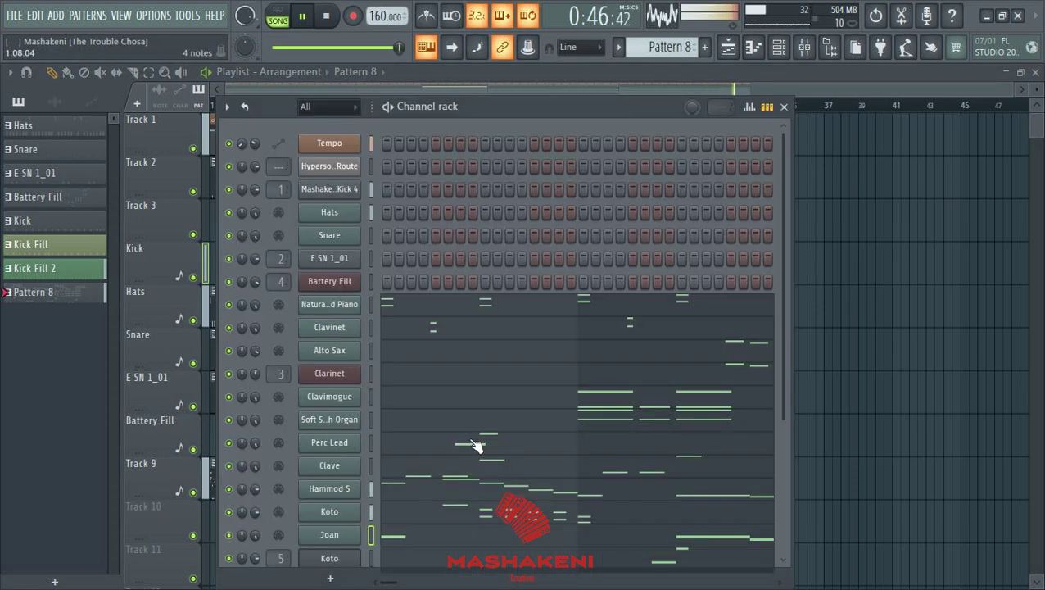
{"action": "scroll", "coordinate": [377, 484], "scroll_direction": "down", "scroll_amount": 5}
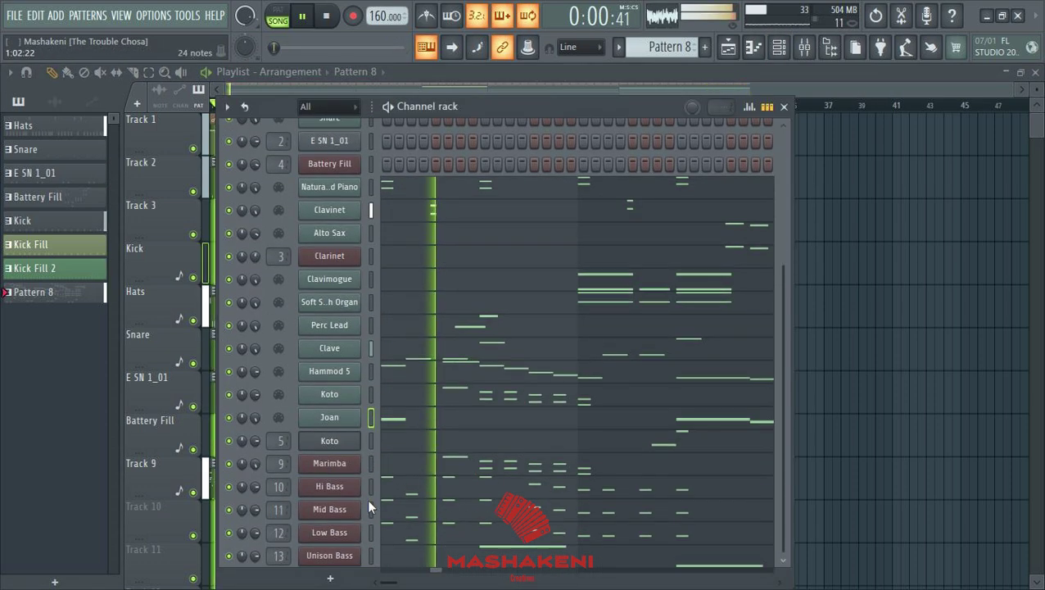
Step: Clone the Joan channel and give the copy its own MIDI channel number in its settings
{"action": "right_click", "coordinate": [344, 400]}
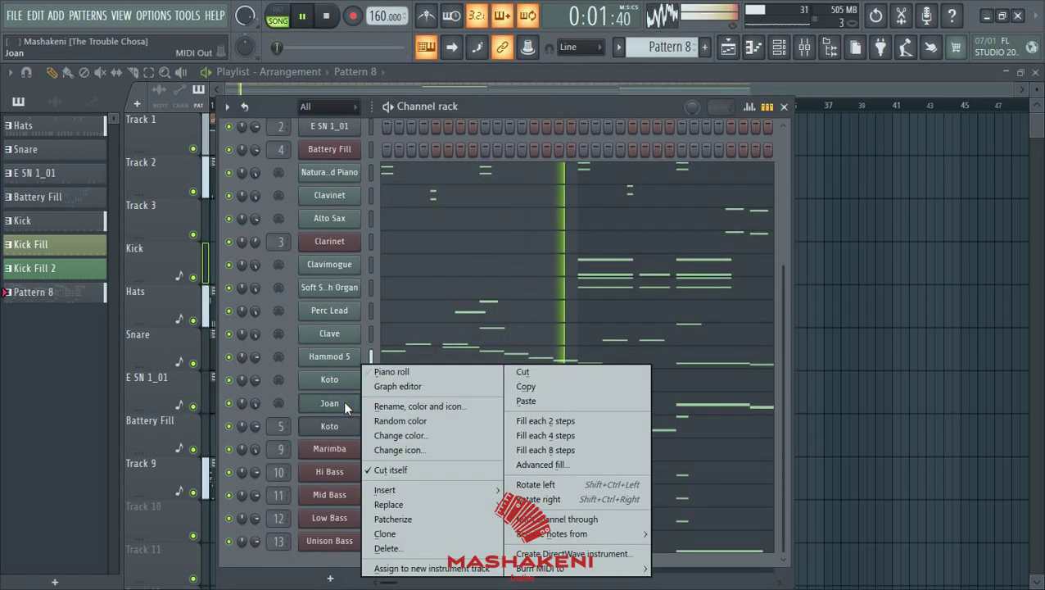
{"action": "left_click", "coordinate": [385, 532]}
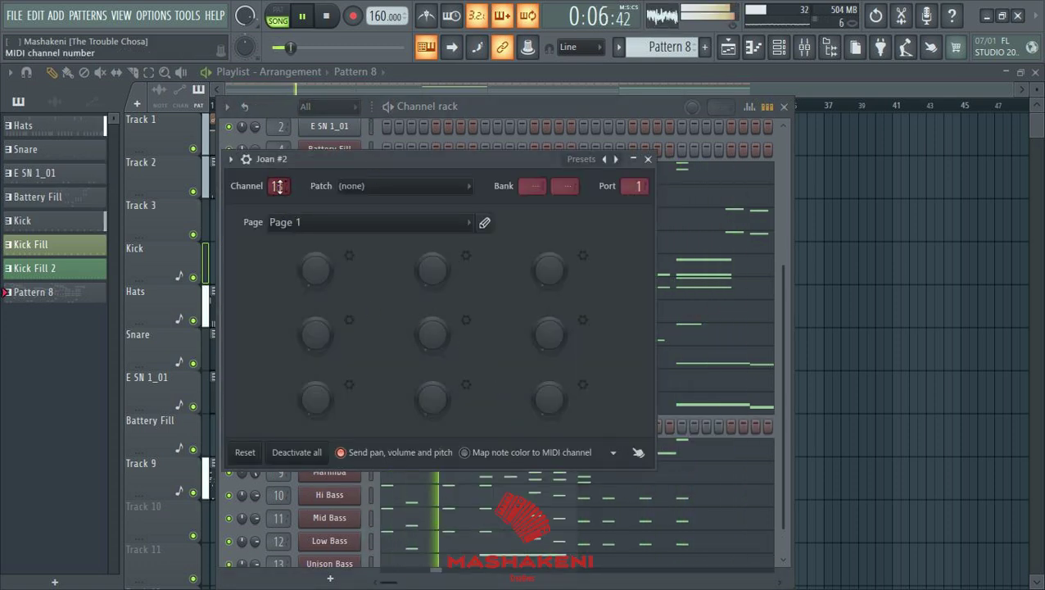
{"action": "left_click", "coordinate": [648, 159]}
Step: Rename the cloned channel as Bongos
{"action": "right_click", "coordinate": [336, 426]}
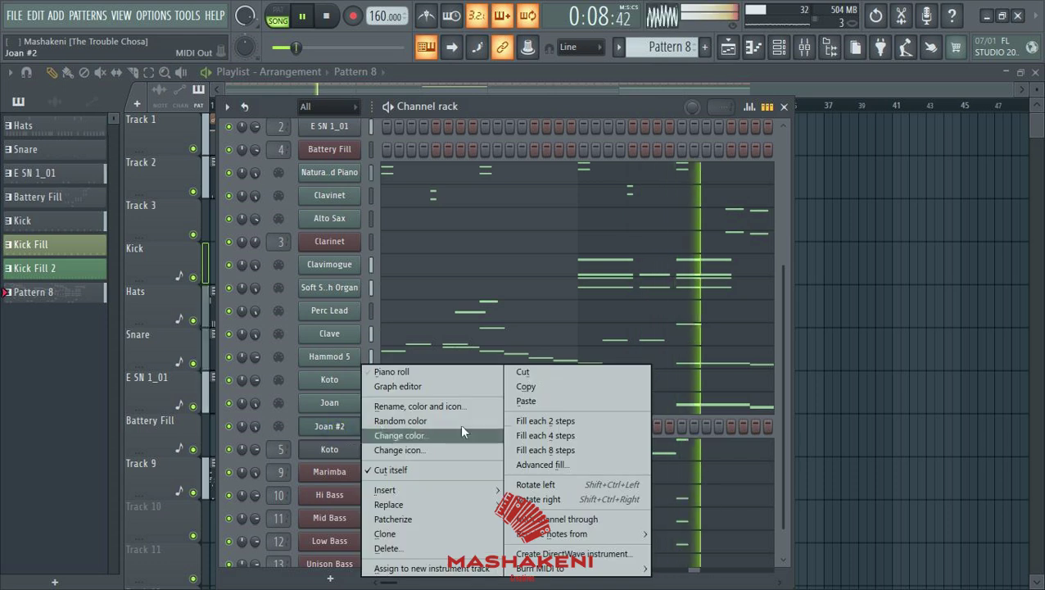
{"action": "left_click", "coordinate": [467, 410]}
{"action": "type", "text": "Bongosd"}
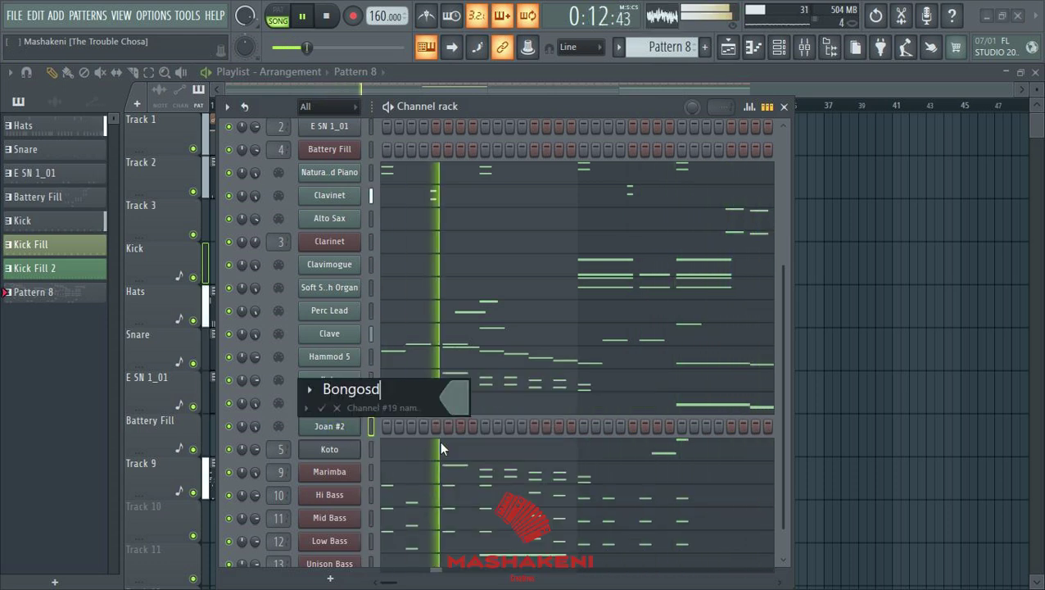
{"action": "key", "text": "BackSpace"}
{"action": "key", "text": "Return"}
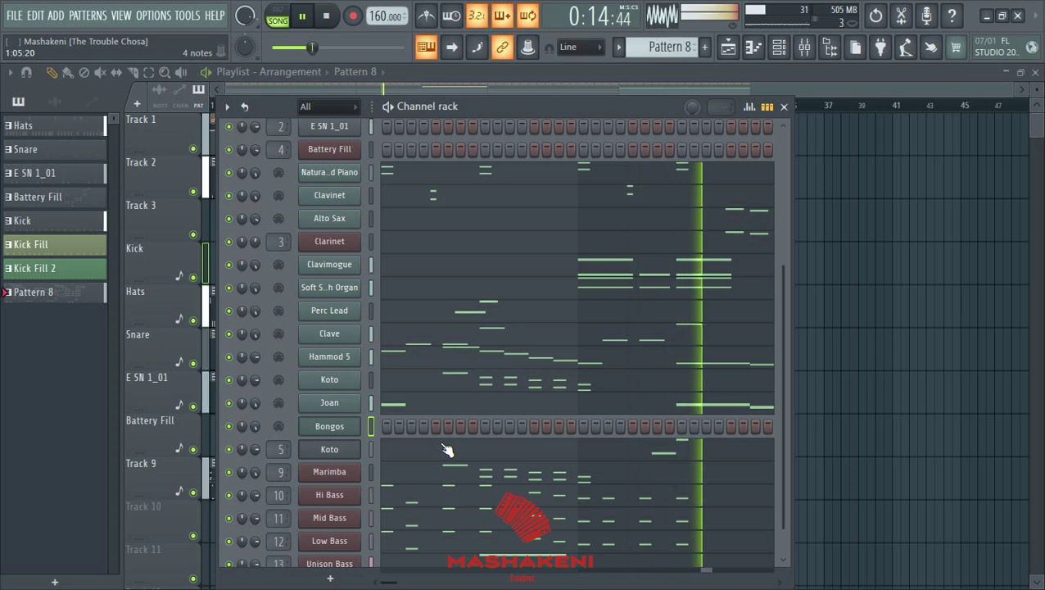
Step: Move the Bongos channel up eleven places to sit between Battery Fill and the natural grand piano
{"action": "key", "text": "alt+Up"}
{"action": "key", "text": "alt+Up"}
{"action": "key", "text": "alt+Up"}
{"action": "key", "text": "alt+Up"}
{"action": "key", "text": "alt+Up"}
{"action": "key", "text": "alt+Up"}
{"action": "key", "text": "alt+Up"}
{"action": "key", "text": "alt+Up"}
{"action": "key", "text": "alt+Up"}
{"action": "key", "text": "alt+Up"}
{"action": "key", "text": "alt+Up"}
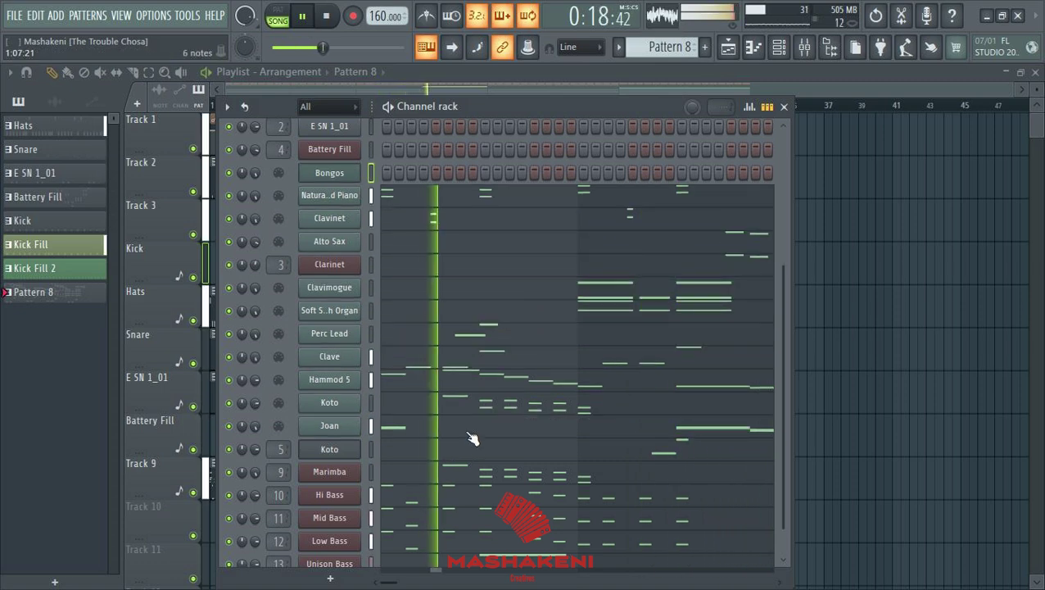
Step: Open the Hypersonic 2 Route instrument and select its empty slot 13
{"action": "scroll", "coordinate": [473, 435], "scroll_direction": "up", "scroll_amount": 3}
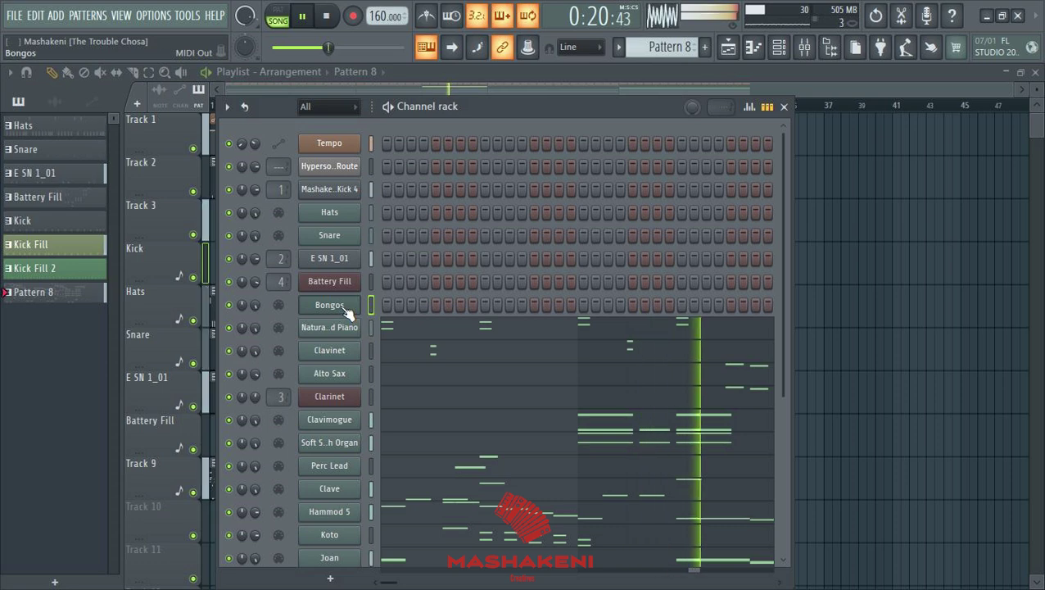
{"action": "left_click", "coordinate": [334, 167]}
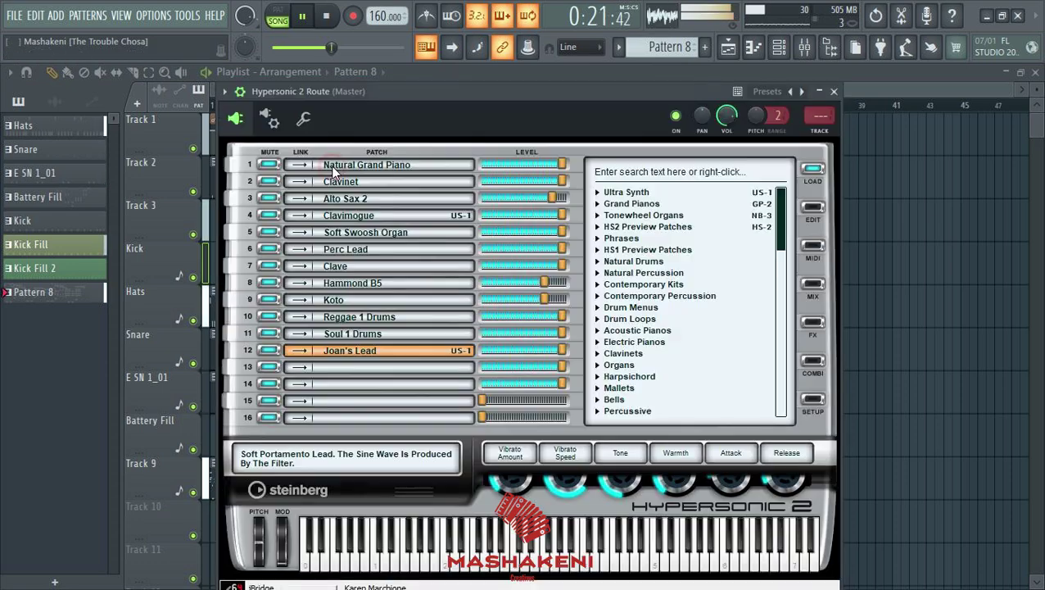
{"action": "left_click", "coordinate": [379, 368]}
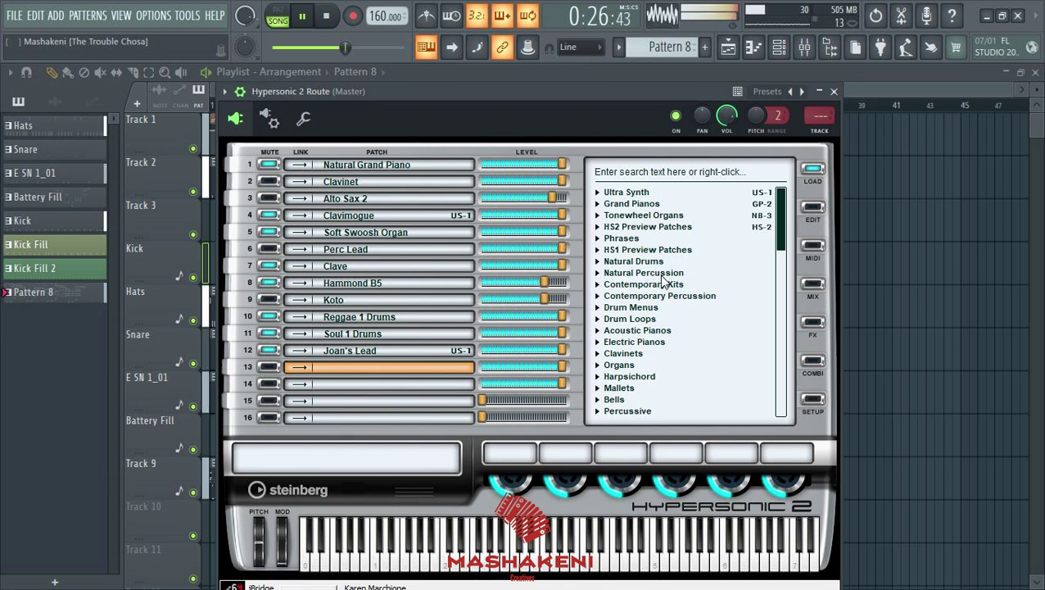
Step: Browse the Natural Drums, Contemporary Kits, Drum Menus and percussion categories for a suitable bongo patch
{"action": "left_click", "coordinate": [635, 261]}
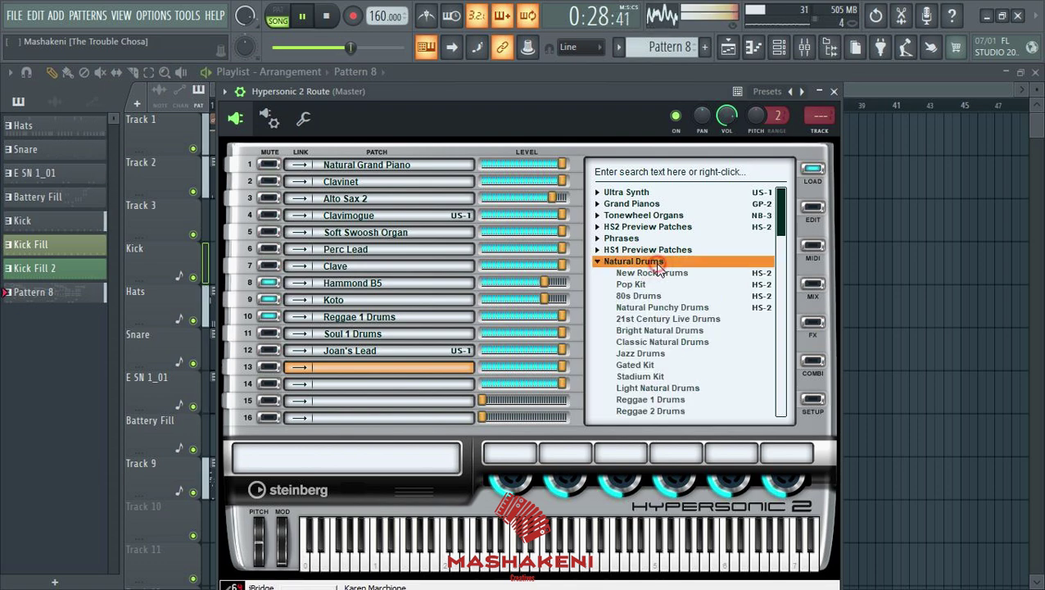
{"action": "left_click", "coordinate": [655, 261]}
{"action": "left_click", "coordinate": [662, 283]}
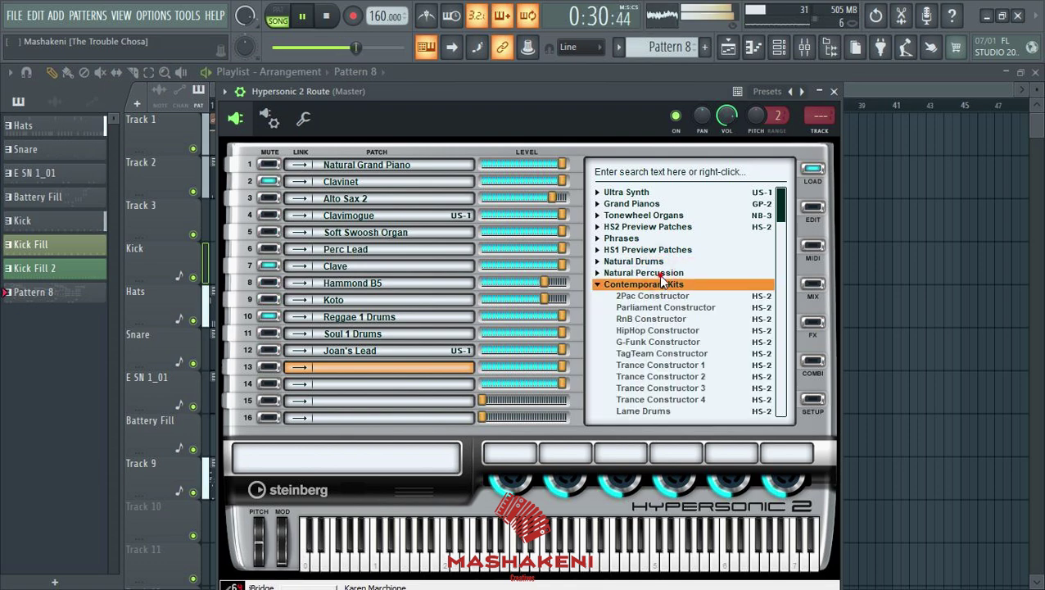
{"action": "left_click", "coordinate": [661, 274]}
{"action": "left_click", "coordinate": [647, 274]}
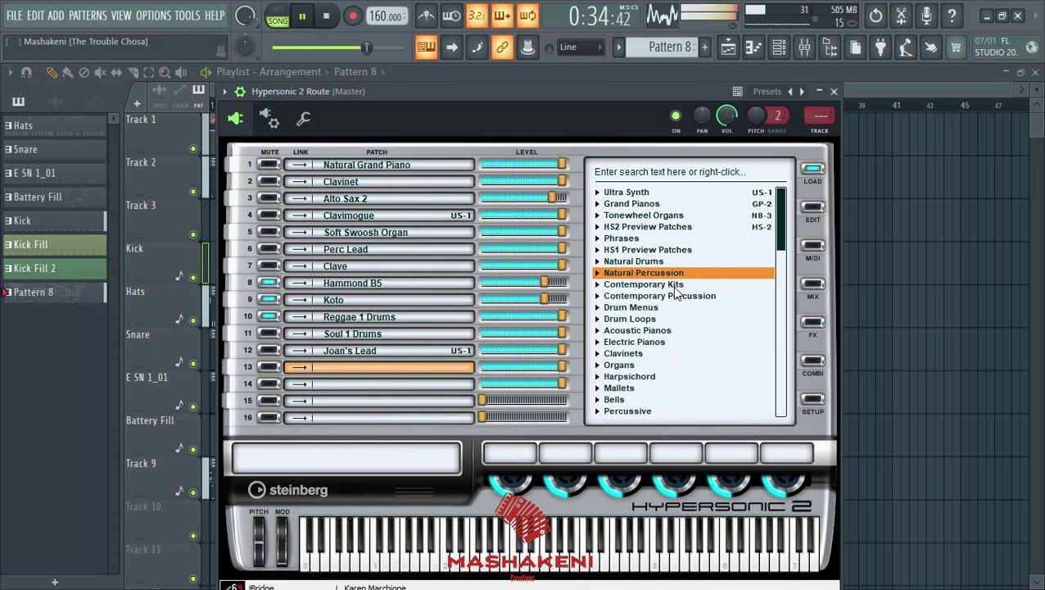
{"action": "left_click", "coordinate": [673, 284]}
{"action": "left_click", "coordinate": [675, 286]}
{"action": "left_click", "coordinate": [679, 307]}
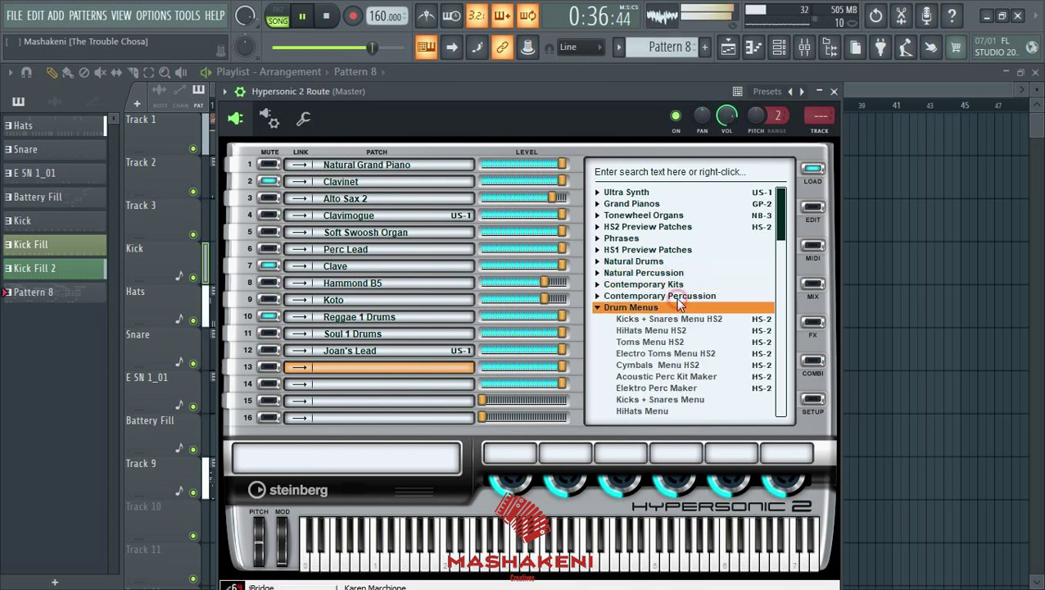
{"action": "left_click", "coordinate": [679, 296]}
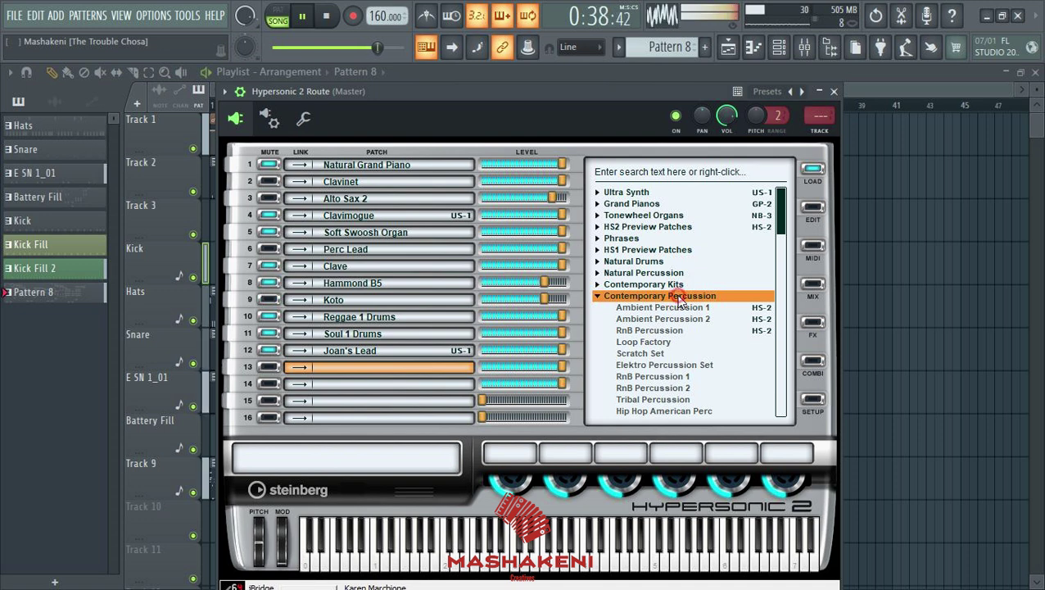
{"action": "left_click", "coordinate": [677, 296]}
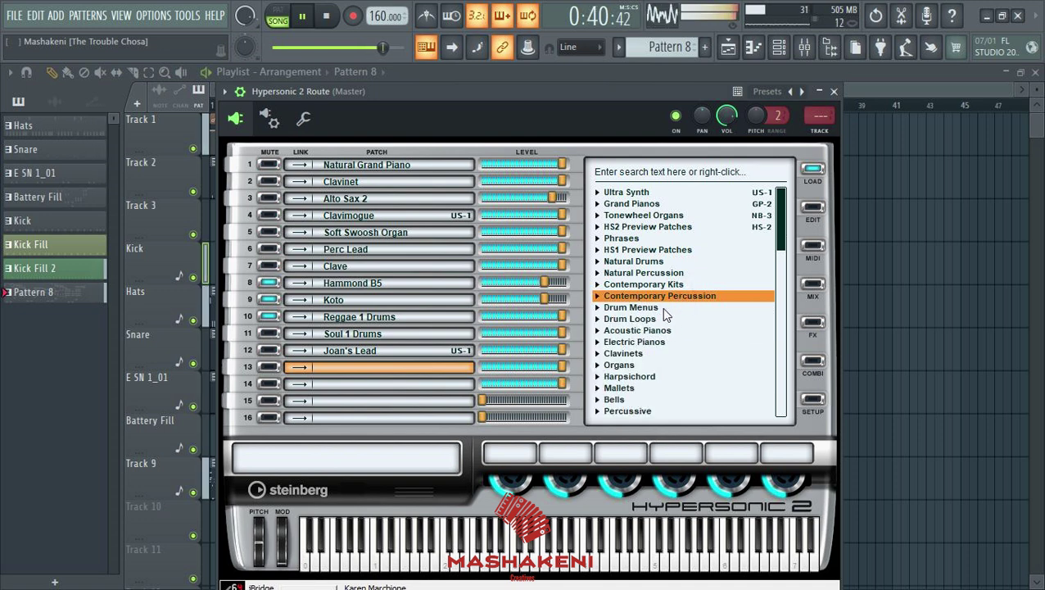
{"action": "left_click", "coordinate": [646, 261]}
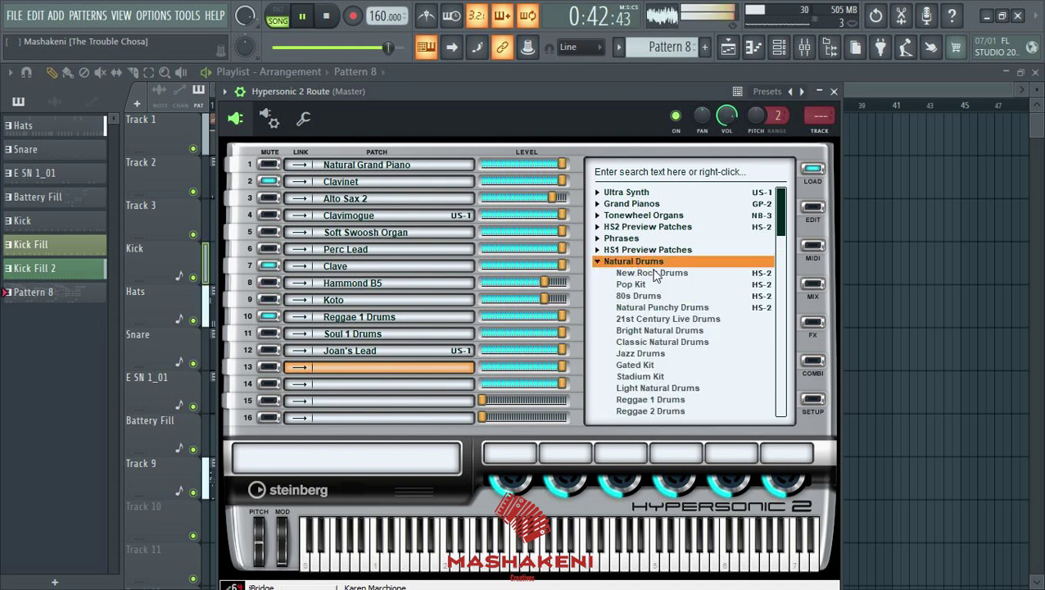
{"action": "left_click", "coordinate": [656, 263]}
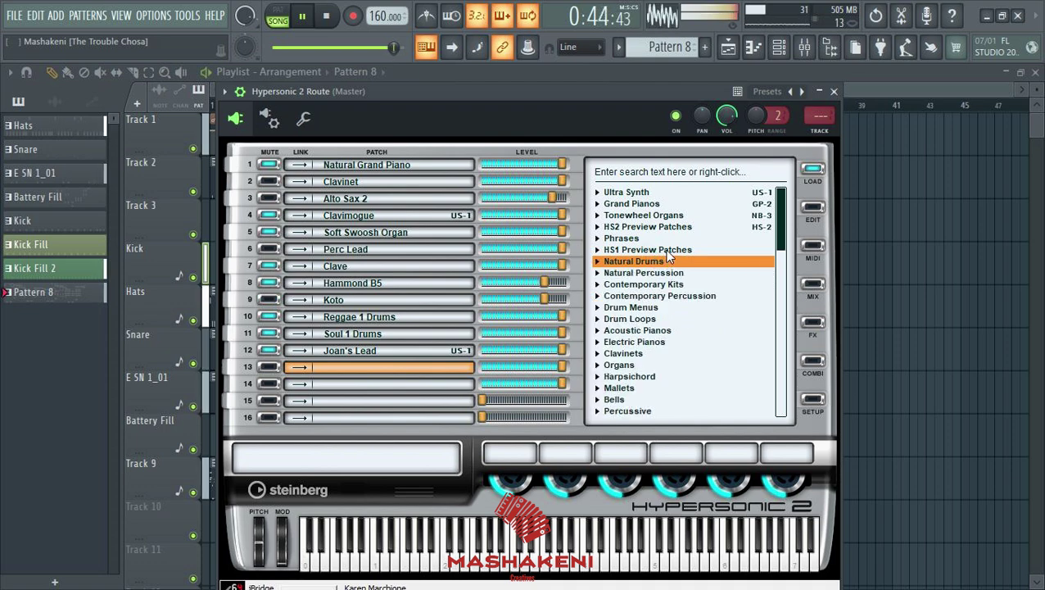
Step: Load the Bongos+Congas+Timbales 2 patch from Natural Percussion into slot 13 and close the Hypersonic 2 window
{"action": "left_click", "coordinate": [670, 274]}
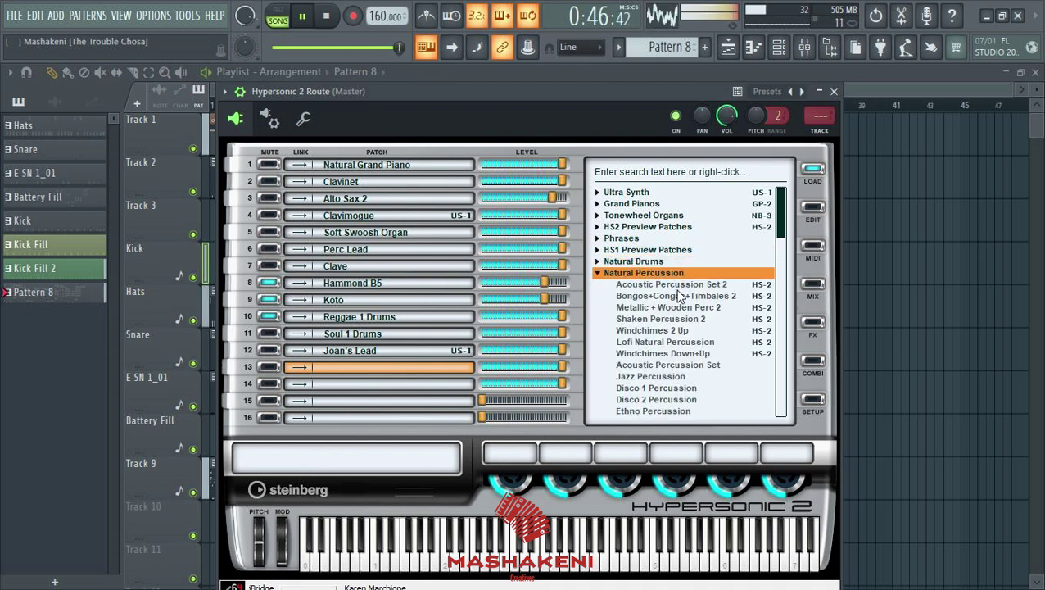
{"action": "left_click", "coordinate": [680, 297]}
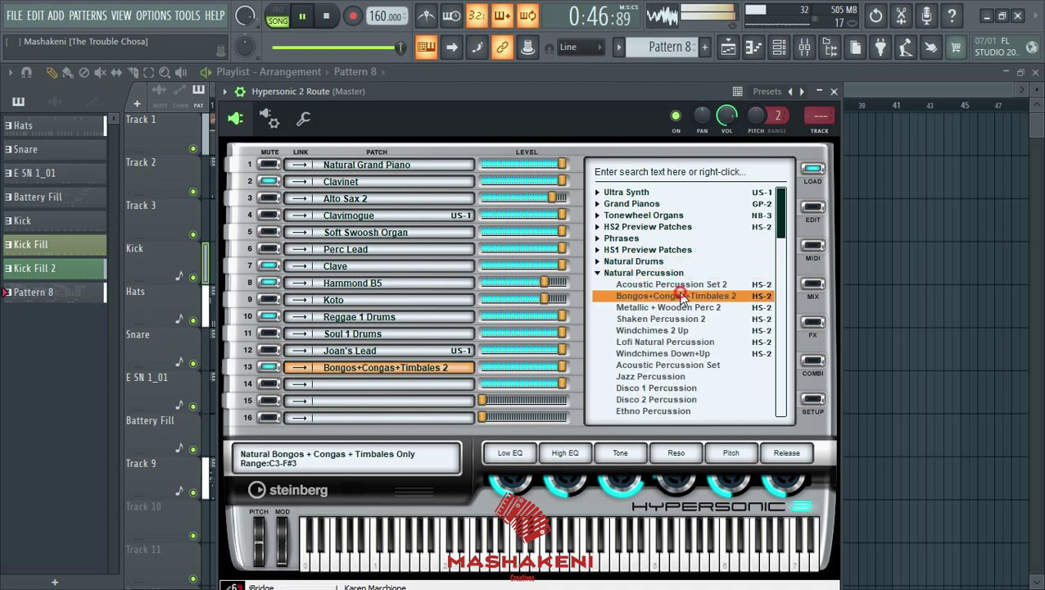
{"action": "left_click", "coordinate": [834, 92]}
Step: Open the Bongos piano roll and audition its sounds around E5 and D#5, both stopped and with the song playing
{"action": "right_click", "coordinate": [341, 304]}
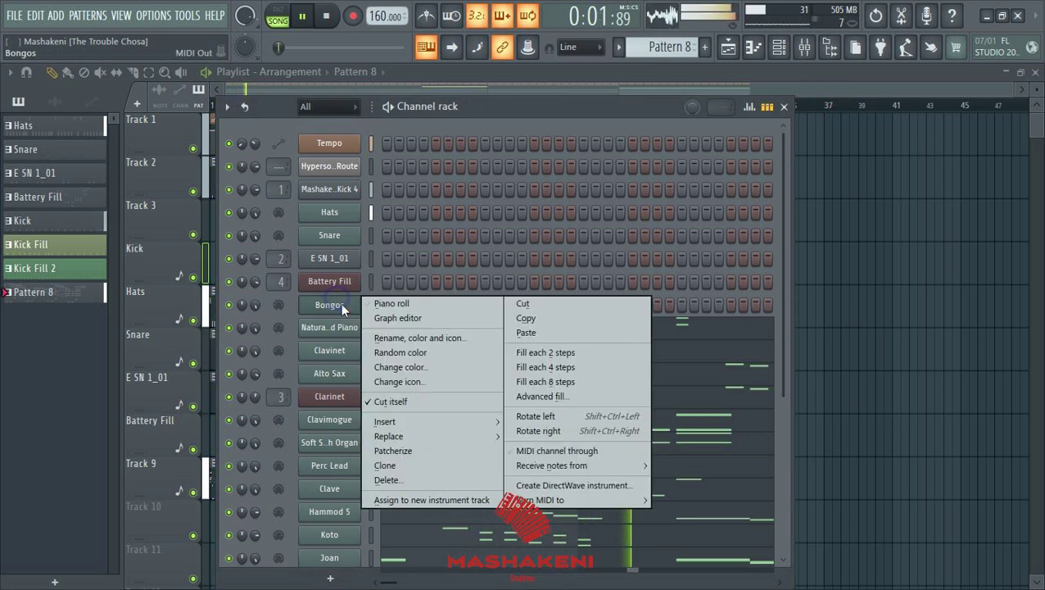
{"action": "left_click", "coordinate": [397, 304]}
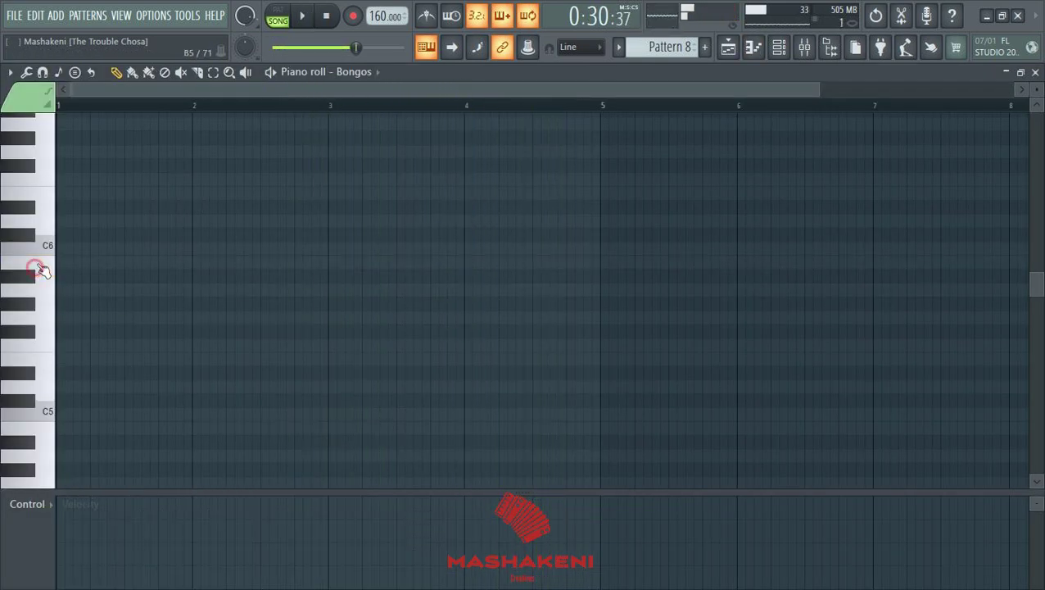
{"action": "key", "text": "space"}
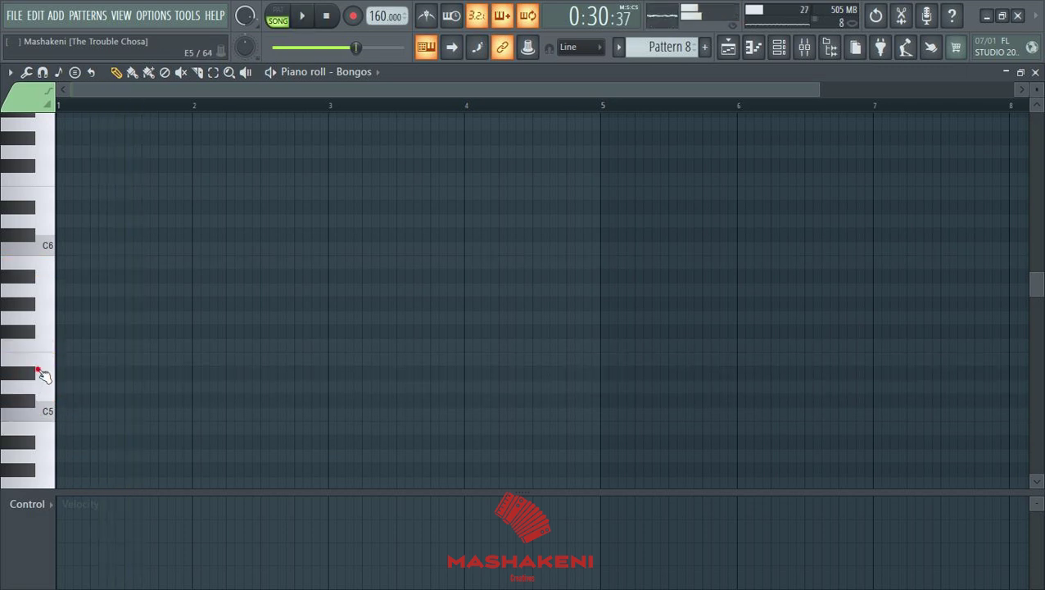
{"action": "key", "text": "space"}
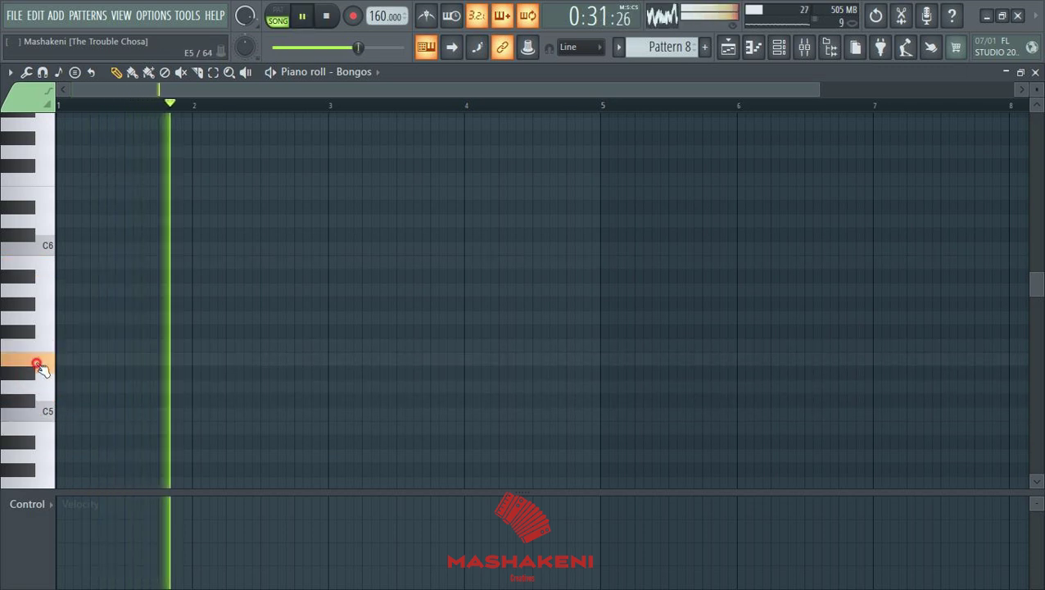
{"action": "left_click", "coordinate": [34, 374]}
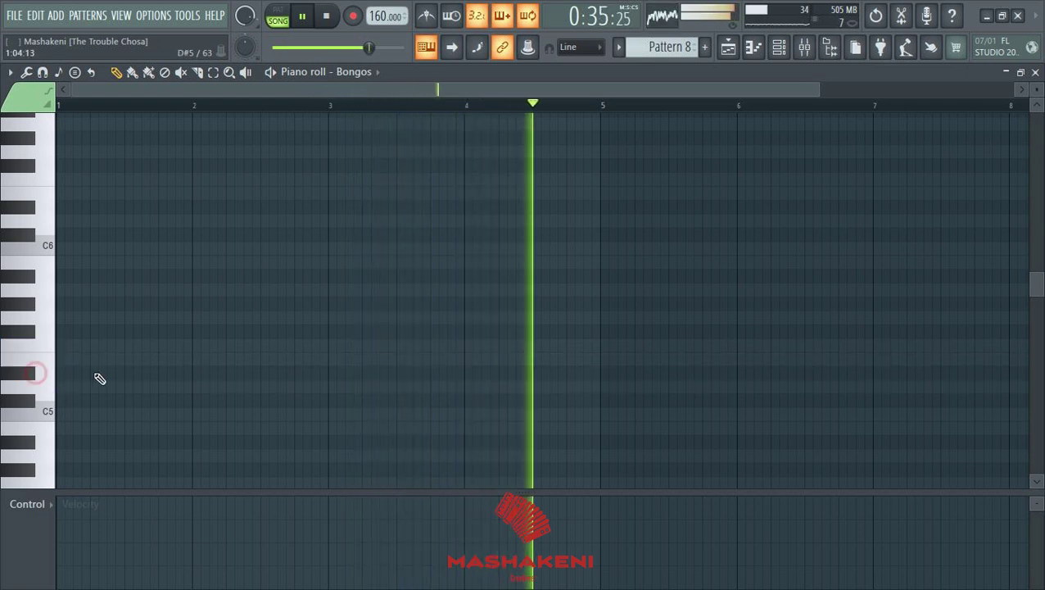
Step: Draw short stacked E5 and D#5 notes at steps 7, 9 and 15 of bar 1 and step 1 of bar 2
{"action": "left_click", "coordinate": [116, 360]}
{"action": "left_click_drag", "start_coordinate": [121, 361], "coordinate": [112, 360]}
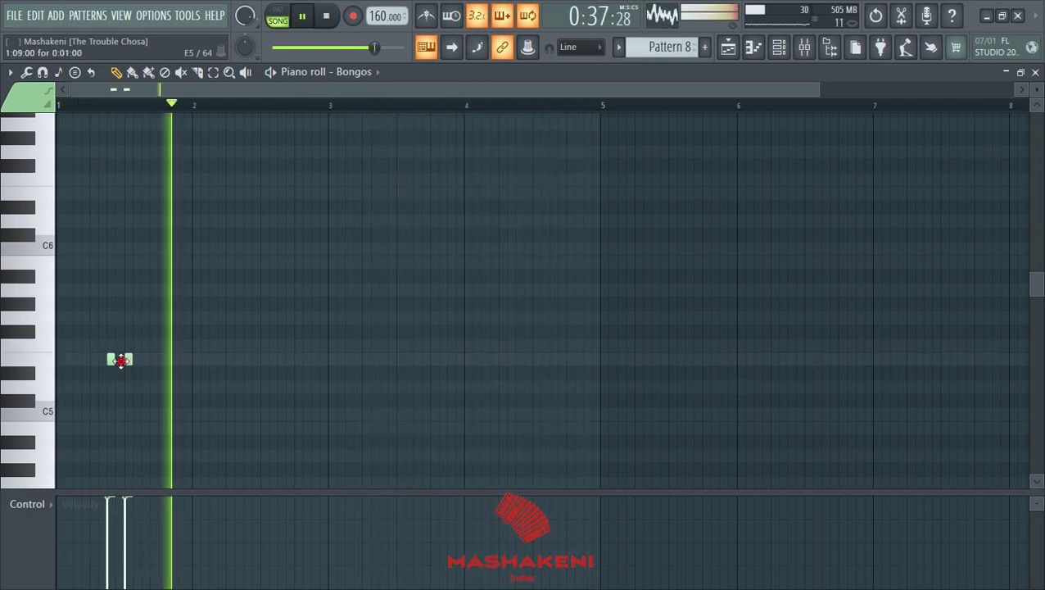
{"action": "left_click", "coordinate": [111, 373]}
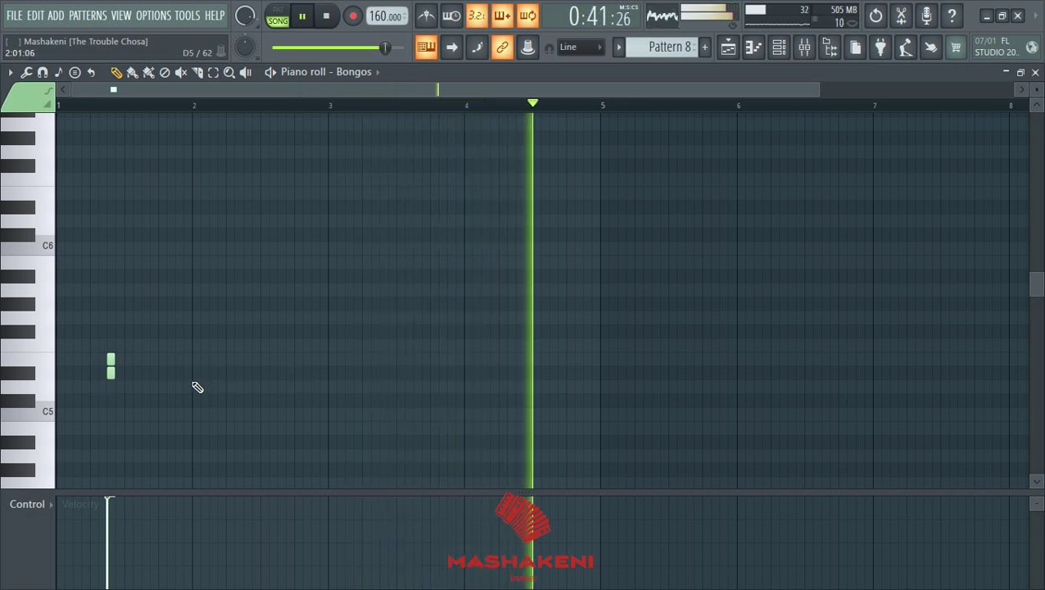
{"action": "left_click", "coordinate": [127, 360]}
{"action": "left_click", "coordinate": [128, 373]}
{"action": "left_click", "coordinate": [178, 358]}
{"action": "left_click", "coordinate": [190, 362]}
{"action": "left_click", "coordinate": [180, 373]}
{"action": "left_click", "coordinate": [195, 373]}
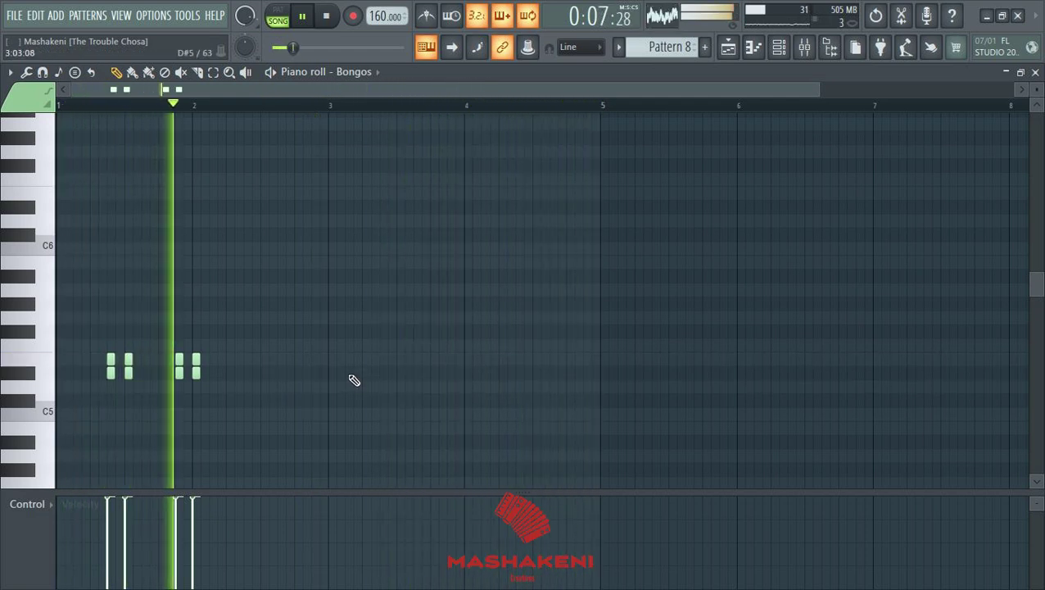
Step: Add stacked E5 and D#5 notes at steps 7 and 9 of bar 2, plus an F5 and F#5 pair at step 5
{"action": "left_click", "coordinate": [249, 360]}
{"action": "left_click", "coordinate": [264, 361]}
{"action": "left_click", "coordinate": [248, 373]}
{"action": "left_click", "coordinate": [264, 373]}
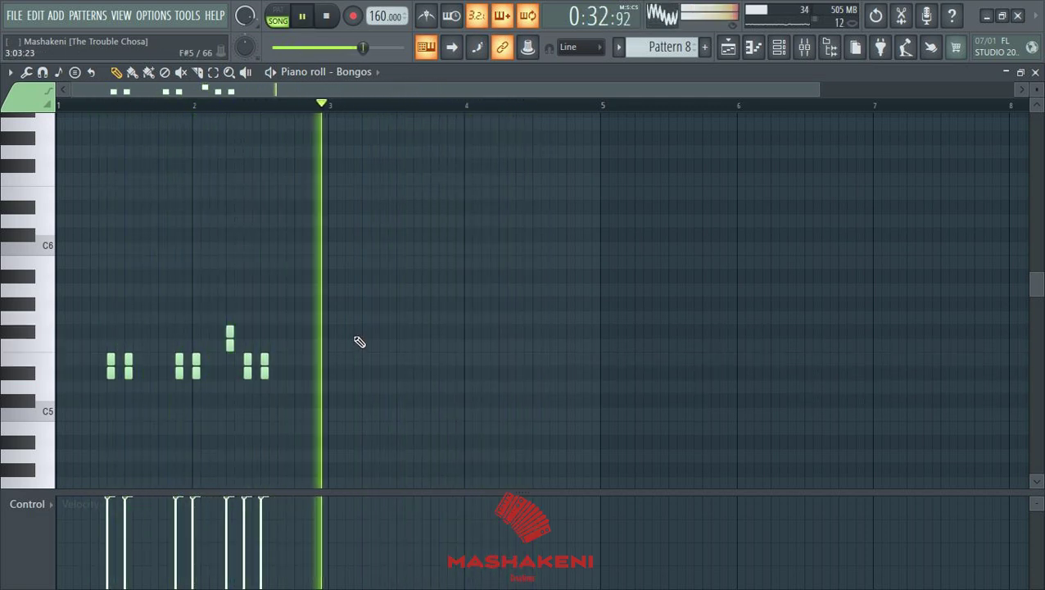
Step: Select the bongo notes across bars 1 and 2, duplicate them into bars 3 and 4, and clear the note selection
{"action": "left_click", "coordinate": [211, 72]}
{"action": "left_click_drag", "start_coordinate": [328, 105], "coordinate": [8, 258]}
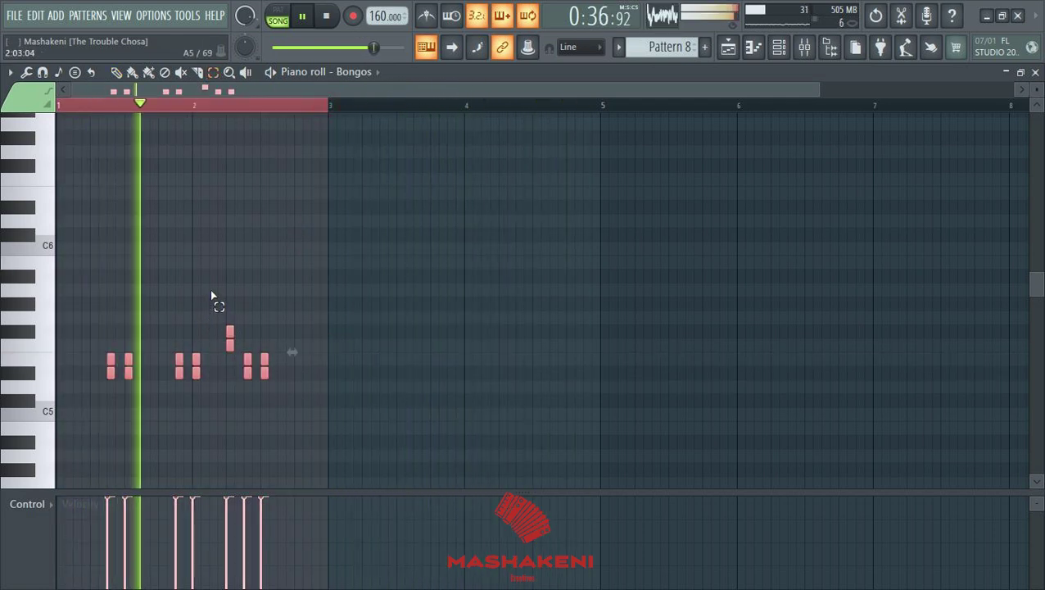
{"action": "key", "text": "ctrl+b"}
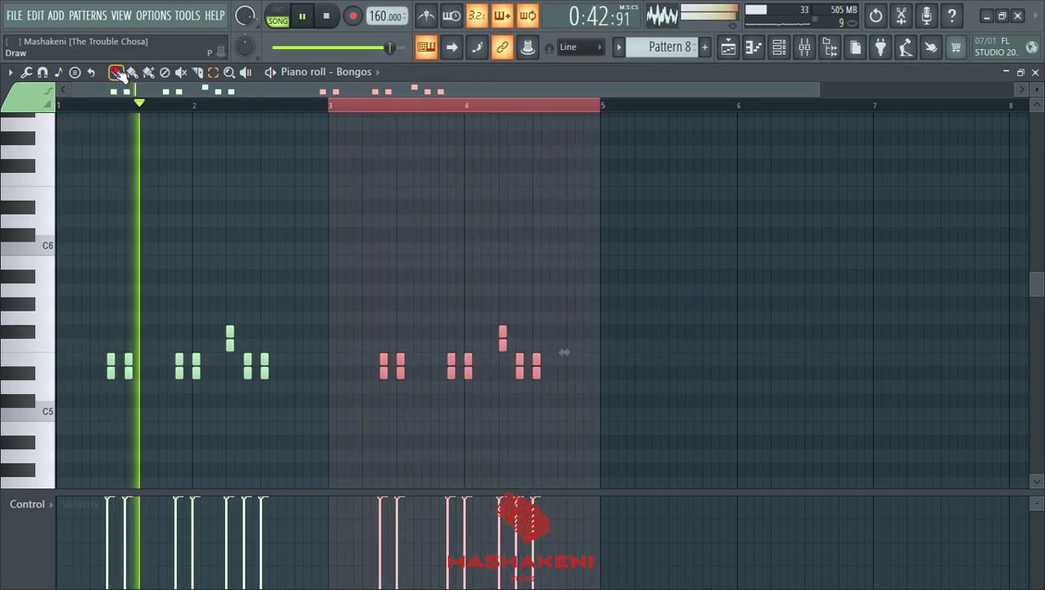
{"action": "left_click", "coordinate": [623, 277]}
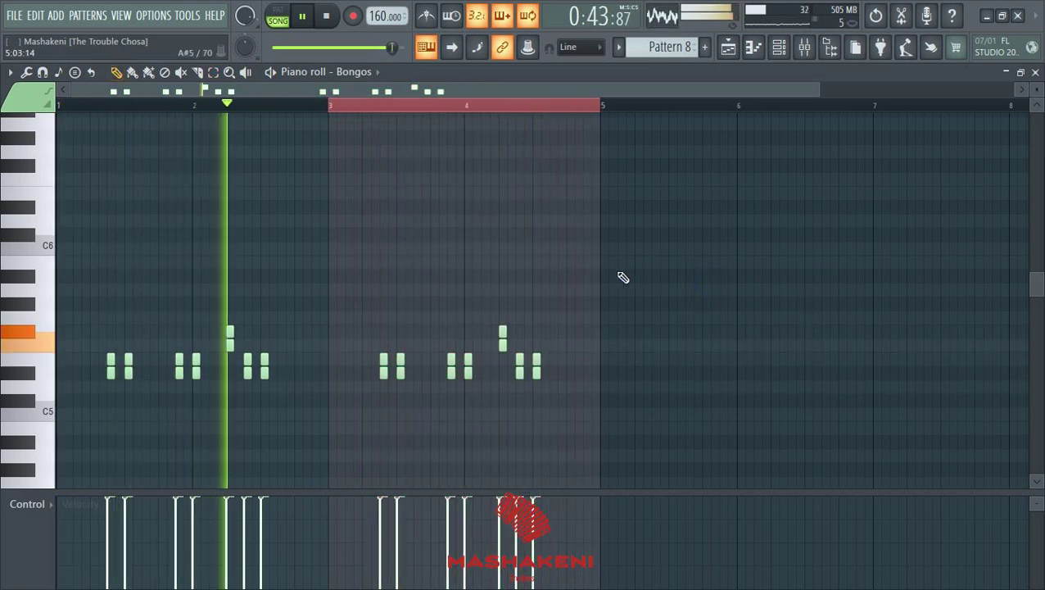
Step: Add a closing fill of stacked F5 and F#5 notes at steps 11, 13 and 15 of bar 4, checking it during playback
{"action": "left_click", "coordinate": [554, 344]}
{"action": "left_click", "coordinate": [555, 331]}
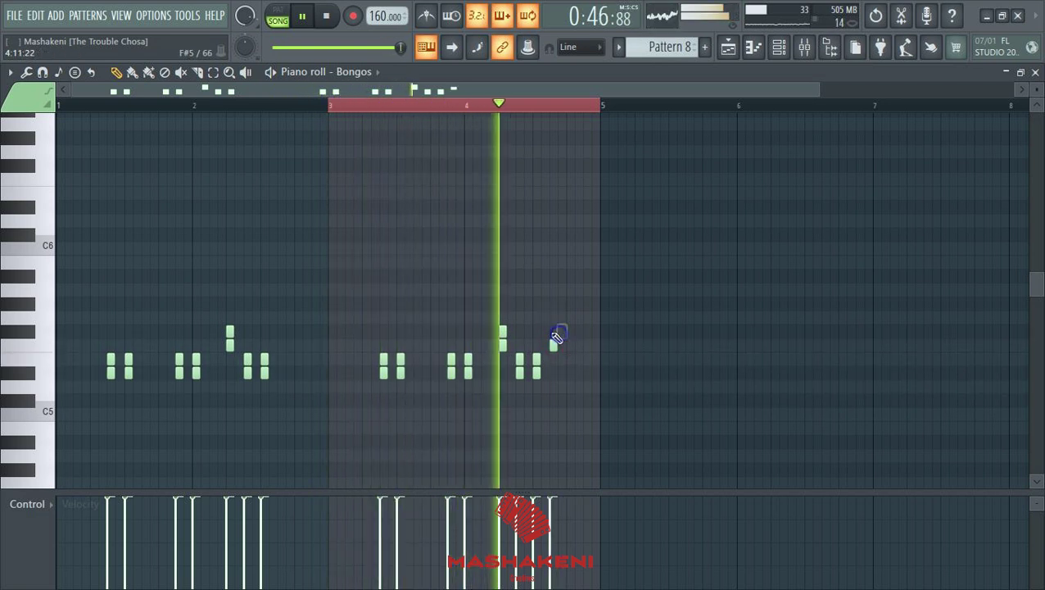
{"action": "key", "text": "space"}
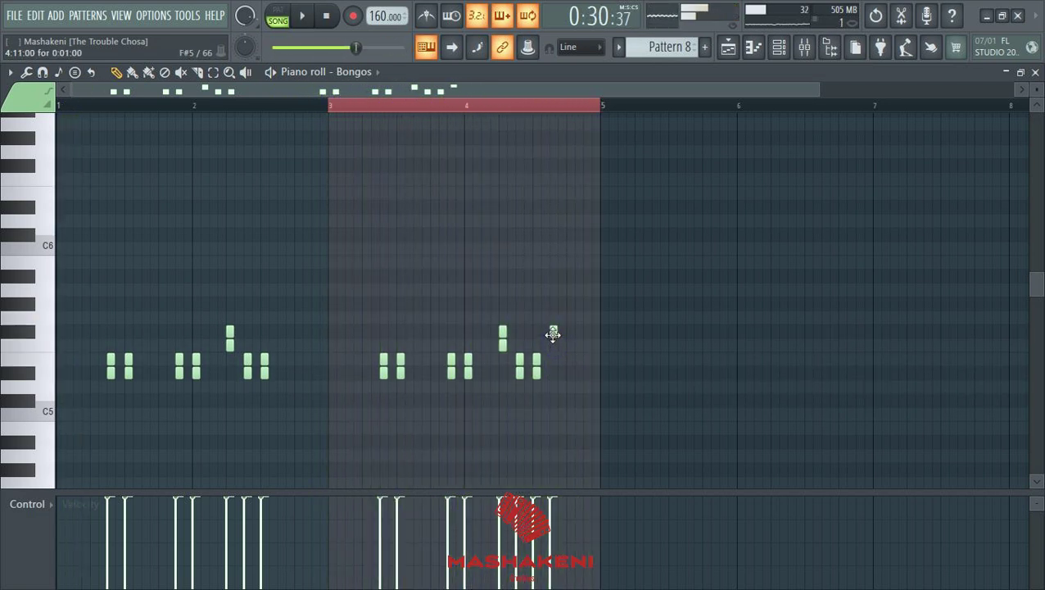
{"action": "key", "text": "space"}
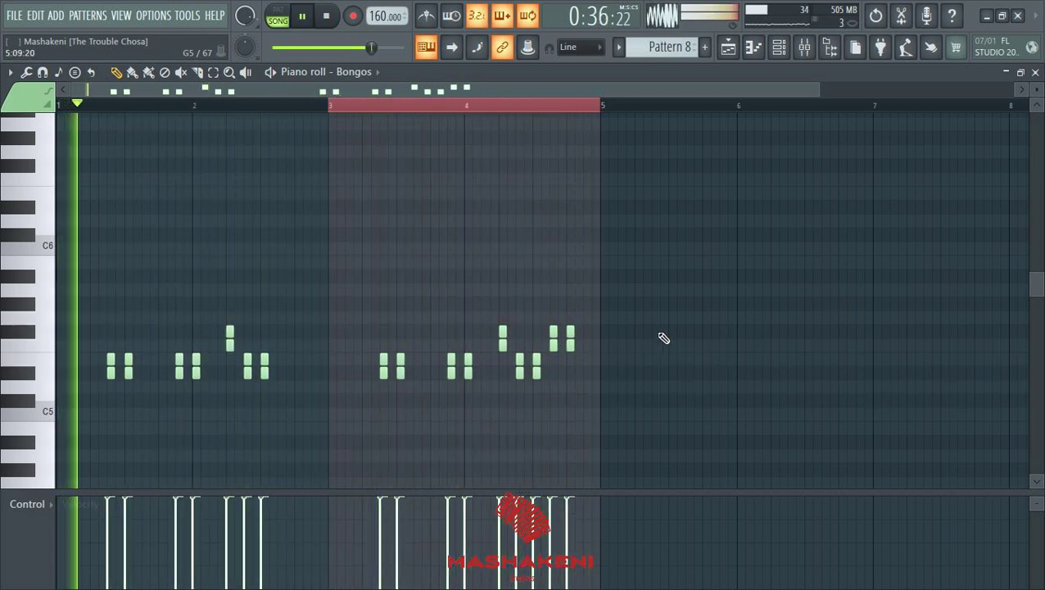
{"action": "left_click", "coordinate": [585, 339]}
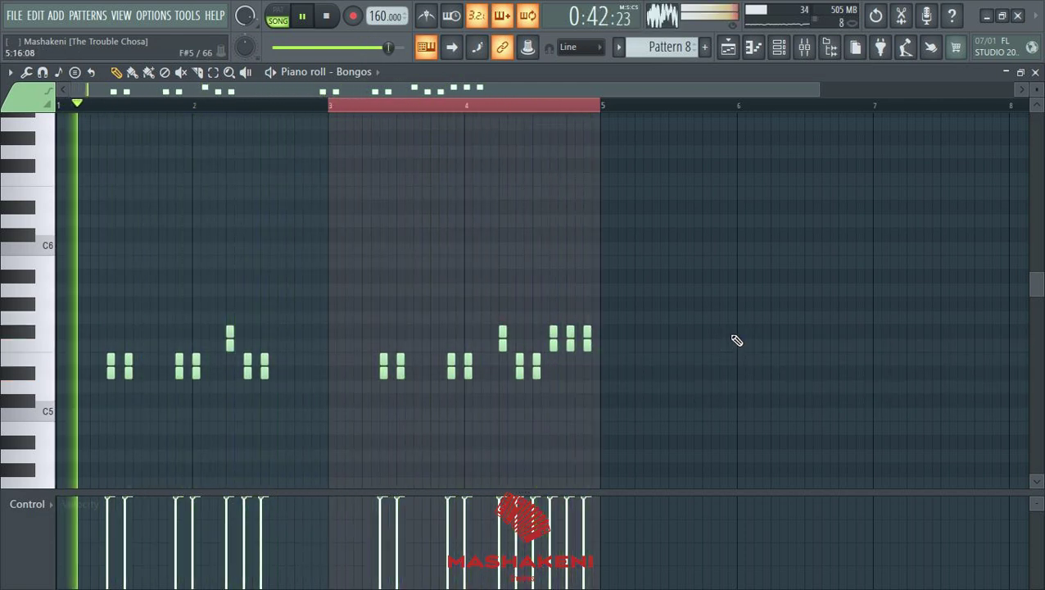
Step: Remove the stacked F5 and F#5 notes at step 15 of bar 4 and close the Bongos piano roll
{"action": "right_click", "coordinate": [588, 338]}
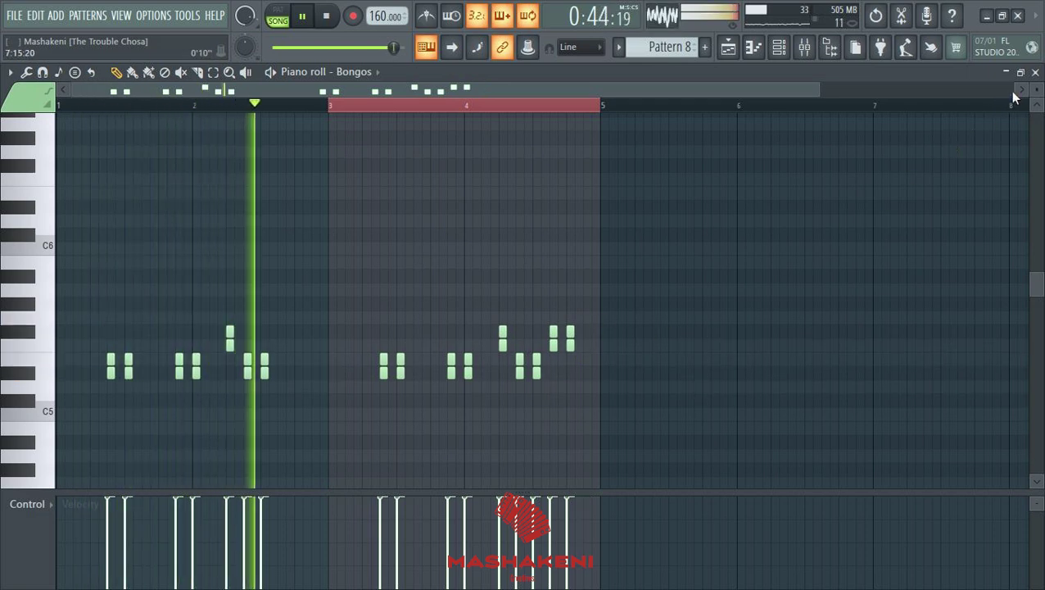
{"action": "left_click", "coordinate": [1036, 72]}
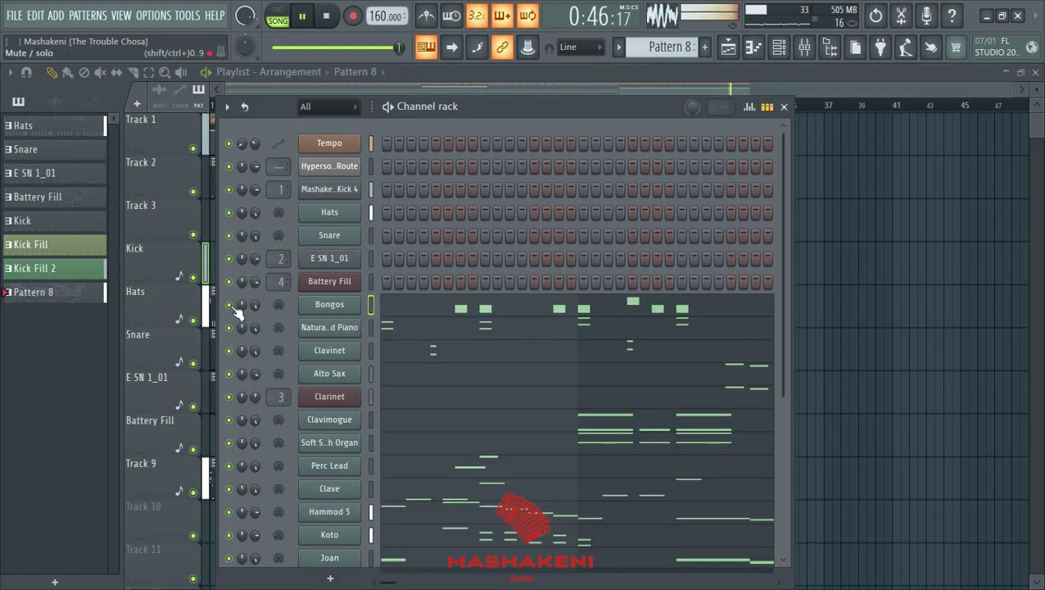
{"action": "scroll", "coordinate": [628, 358], "scroll_direction": "down", "scroll_amount": 4}
{"action": "scroll", "coordinate": [614, 355], "scroll_direction": "up", "scroll_amount": 4}
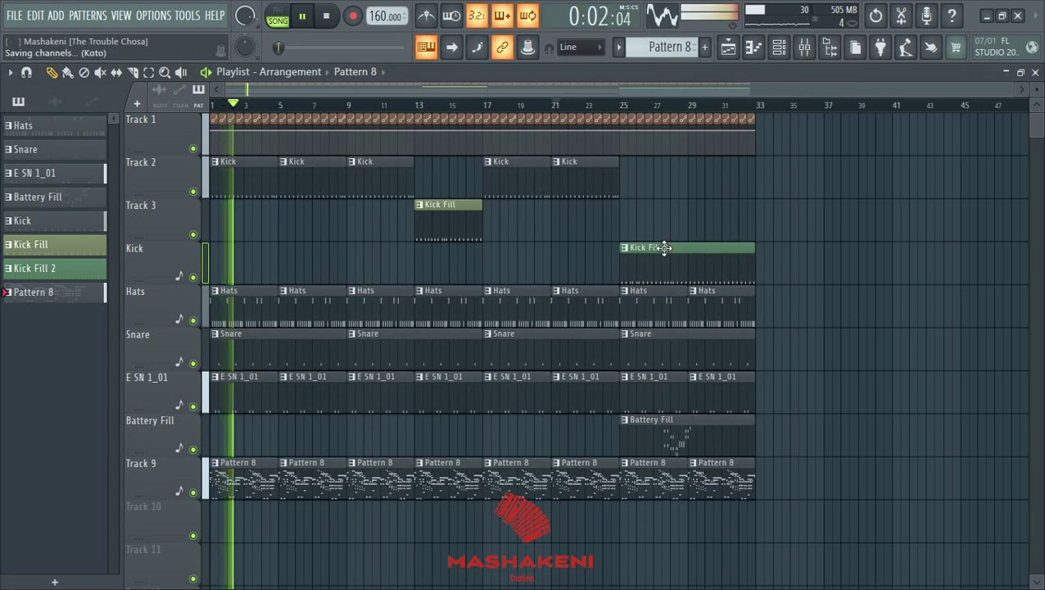
Step: Look over the playlist tracks and the full list of channel rack instruments while the song plays
{"action": "scroll", "coordinate": [786, 258], "scroll_direction": "down", "scroll_amount": 4}
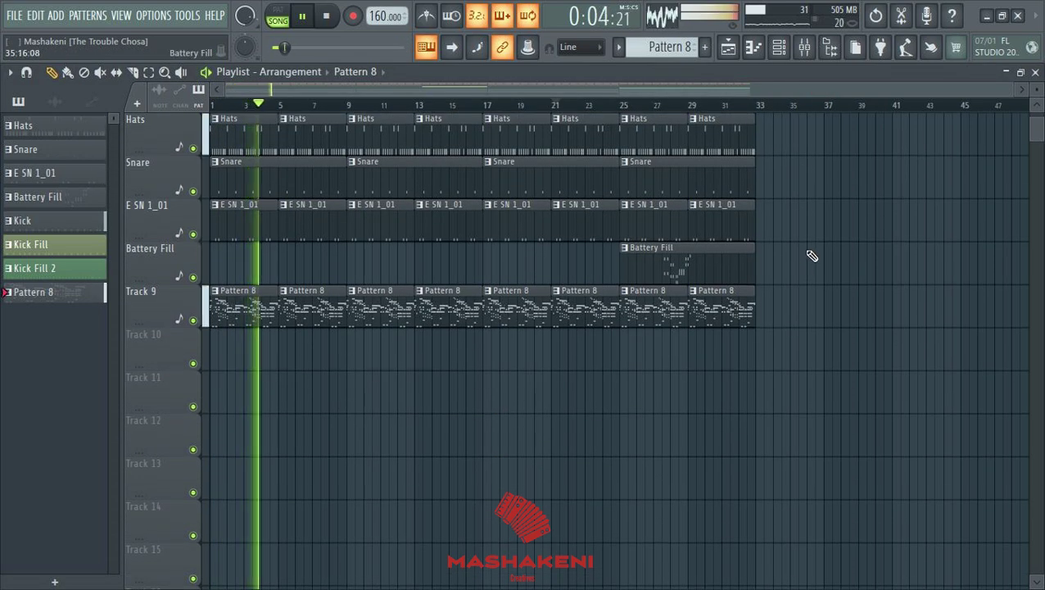
{"action": "scroll", "coordinate": [811, 256], "scroll_direction": "up", "scroll_amount": 3}
{"action": "scroll", "coordinate": [811, 256], "scroll_direction": "down", "scroll_amount": 3}
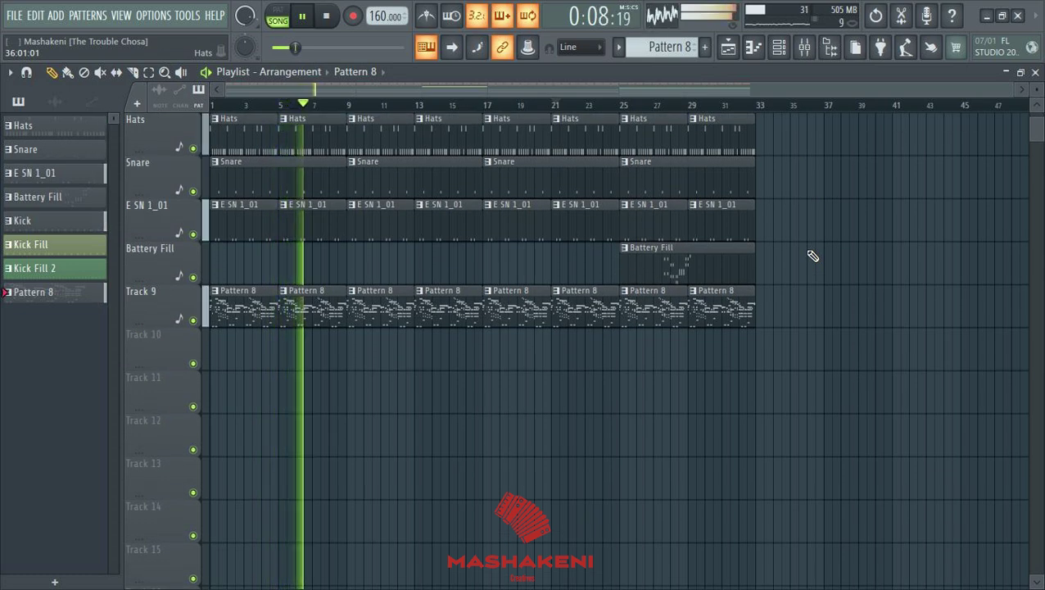
{"action": "left_click", "coordinate": [779, 46]}
{"action": "scroll", "coordinate": [773, 247], "scroll_direction": "down", "scroll_amount": 5}
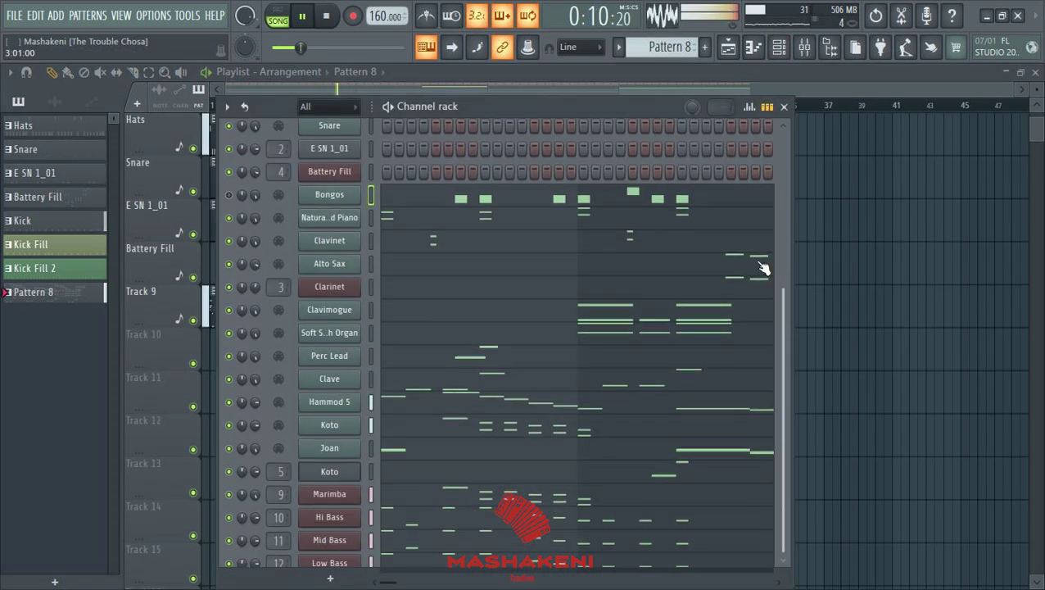
{"action": "scroll", "coordinate": [670, 338], "scroll_direction": "up", "scroll_amount": 5}
{"action": "scroll", "coordinate": [690, 310], "scroll_direction": "down", "scroll_amount": 5}
{"action": "scroll", "coordinate": [684, 308], "scroll_direction": "up", "scroll_amount": 5}
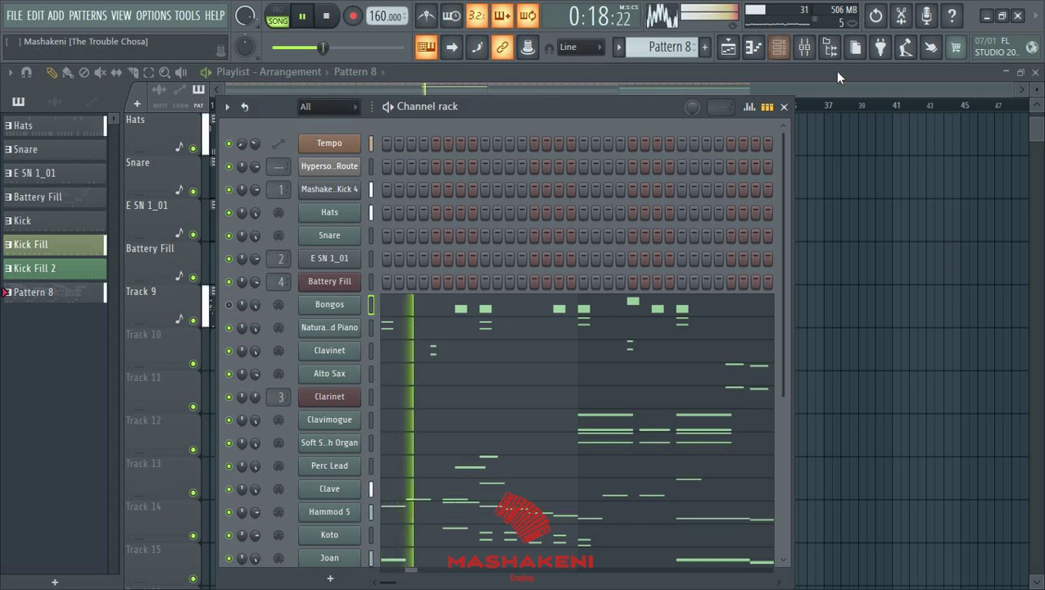
{"action": "key", "text": "F6"}
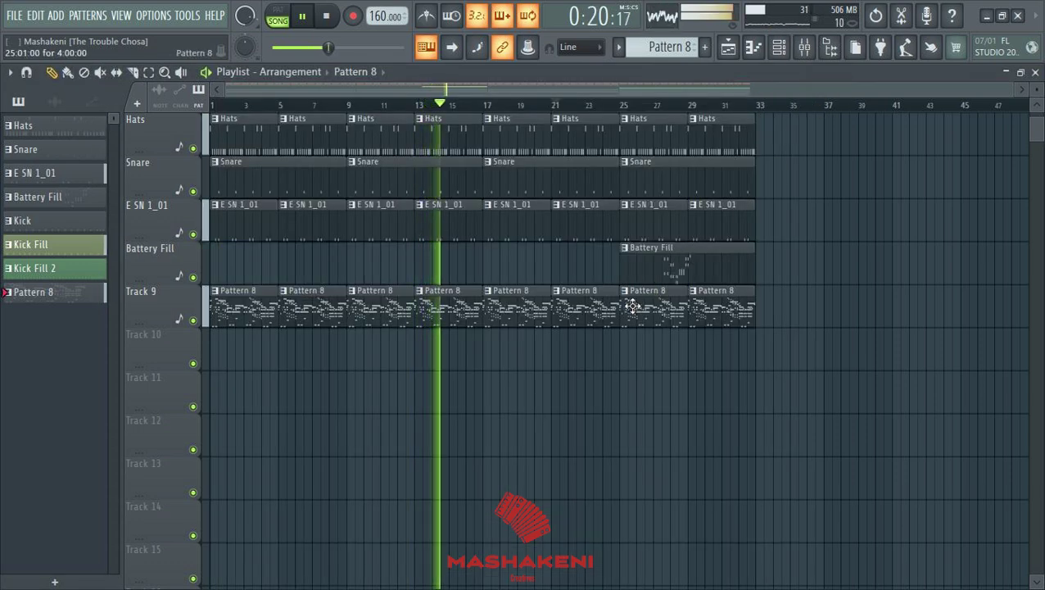
Step: Split Pattern 8 by channel and place the resulting patterns, Bongos through Unison Bass, at bar 1 on separate tracks starting from Track 10
{"action": "right_click", "coordinate": [45, 300]}
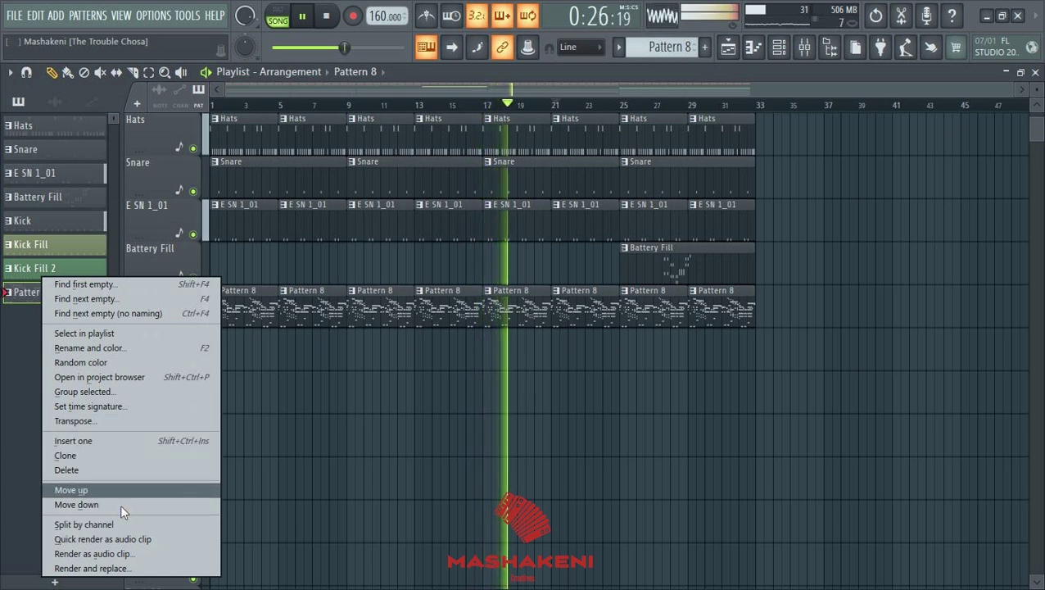
{"action": "left_click", "coordinate": [105, 524]}
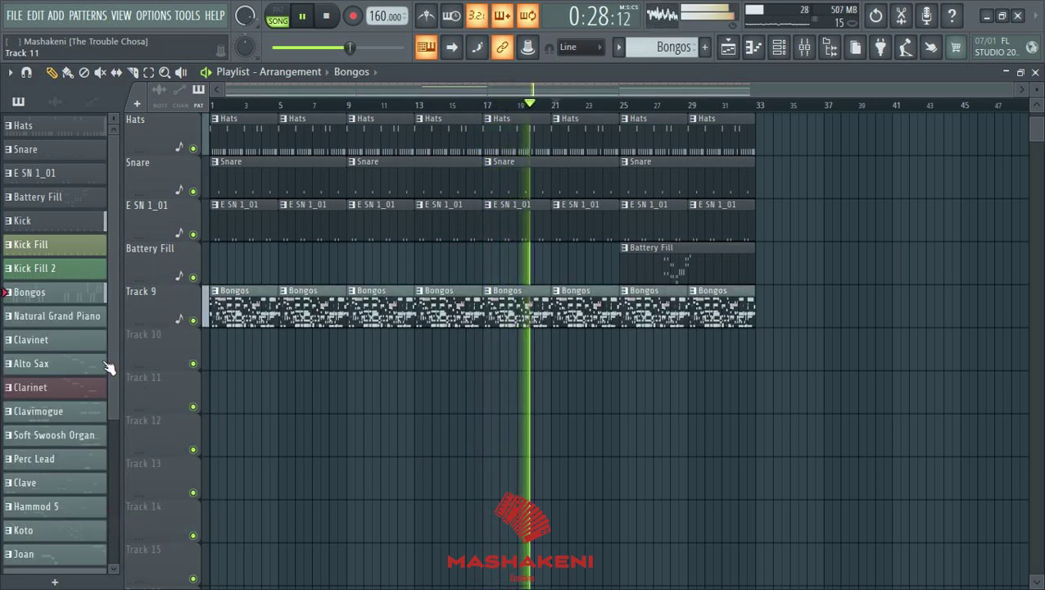
{"action": "scroll", "coordinate": [90, 435], "scroll_direction": "down", "scroll_amount": 5}
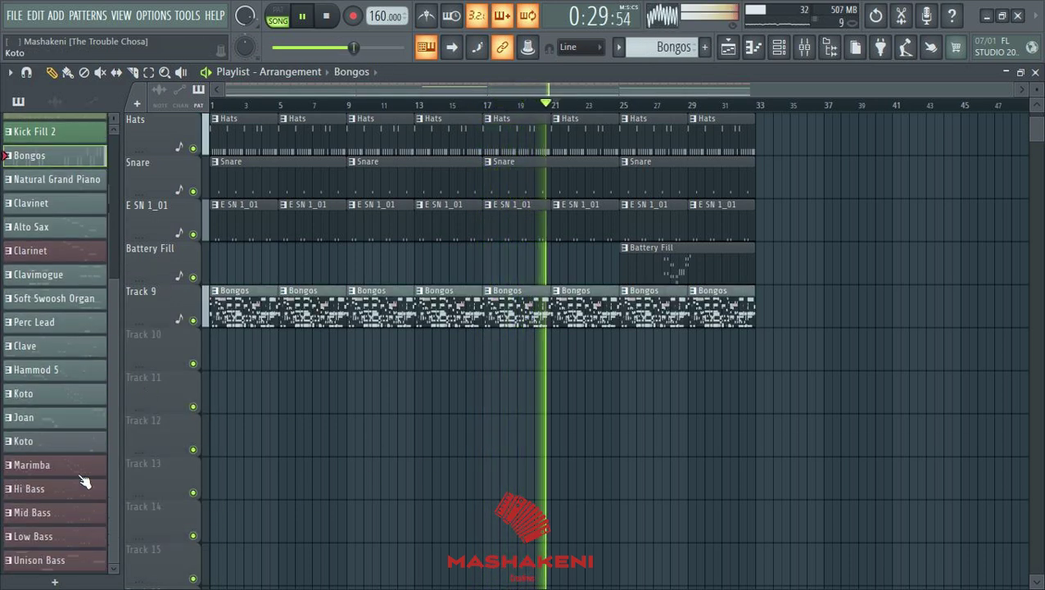
{"action": "left_click", "coordinate": [72, 561]}
{"action": "left_click_drag", "start_coordinate": [254, 367], "coordinate": [159, 353]}
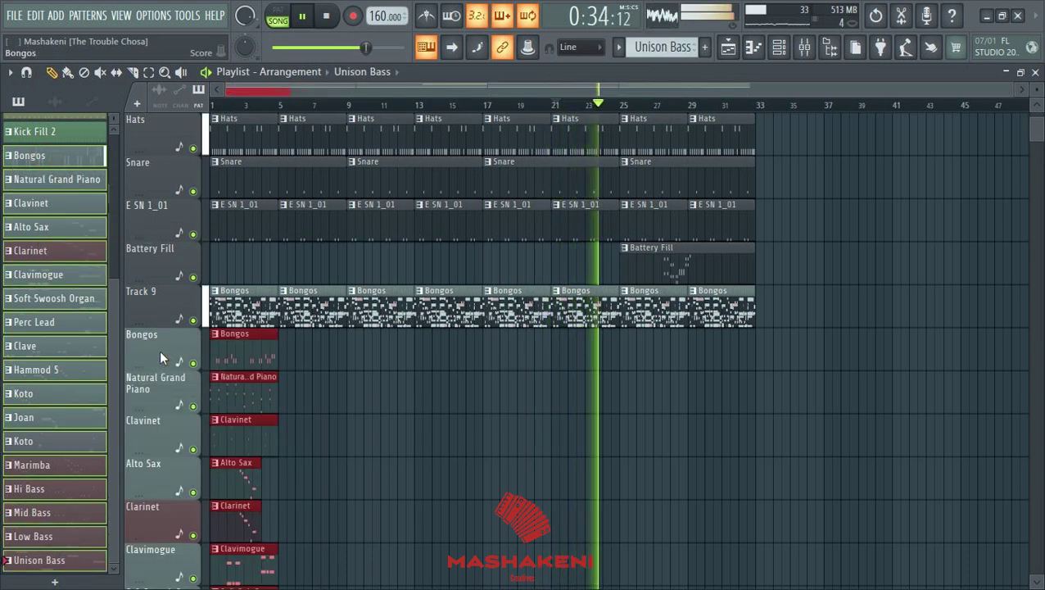
Step: Try to duplicate the newly placed instrument clips repeatedly along the timeline
{"action": "key", "text": "ctrl+b"}
{"action": "key", "text": "ctrl+b"}
{"action": "key", "text": "ctrl+b"}
{"action": "key", "text": "ctrl+b"}
{"action": "key", "text": "ctrl+b"}
{"action": "key", "text": "ctrl+b"}
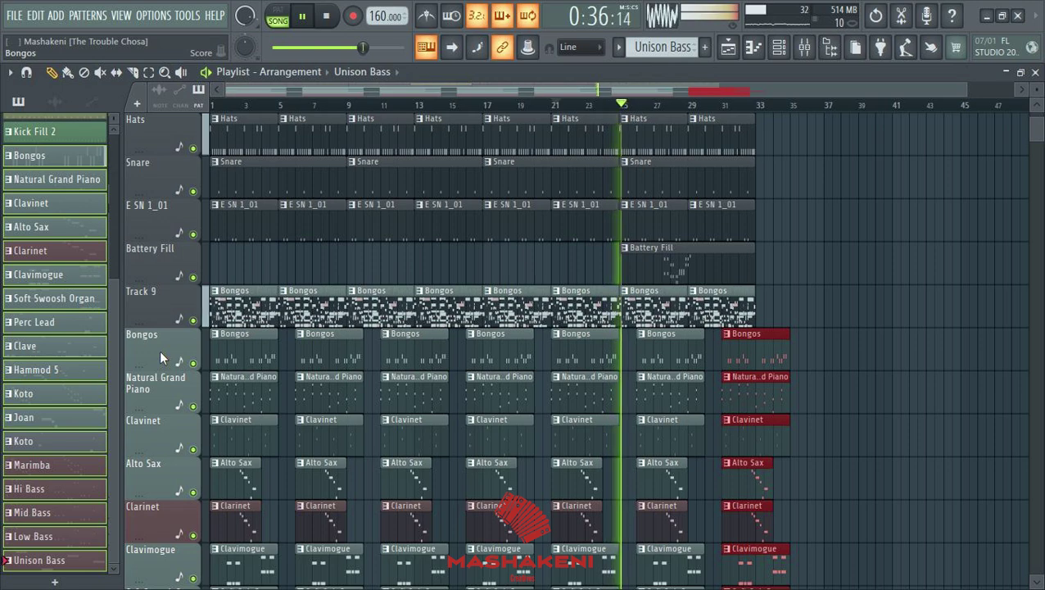
{"action": "scroll", "coordinate": [353, 382], "scroll_direction": "down", "scroll_amount": 5}
{"action": "scroll", "coordinate": [353, 382], "scroll_direction": "up", "scroll_amount": 1}
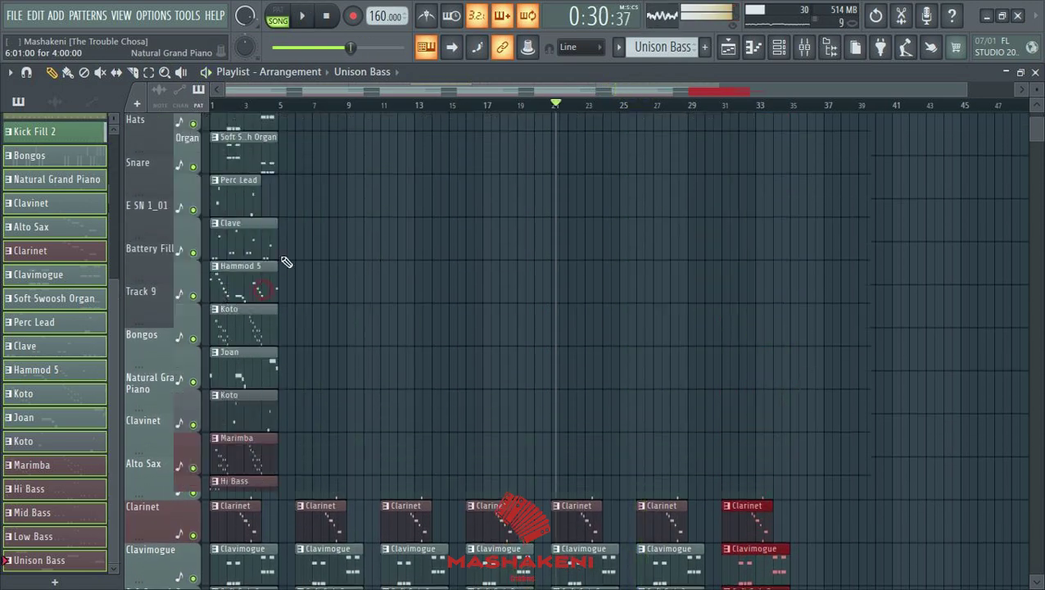
Step: Select the bar 1 clips from Bongos through Unison Bass and duplicate them seven times to fill the arrangement through bar 32
{"action": "scroll", "coordinate": [299, 269], "scroll_direction": "down", "scroll_amount": 6}
{"action": "scroll", "coordinate": [303, 278], "scroll_direction": "up", "scroll_amount": 4}
{"action": "scroll", "coordinate": [294, 262], "scroll_direction": "up", "scroll_amount": 1}
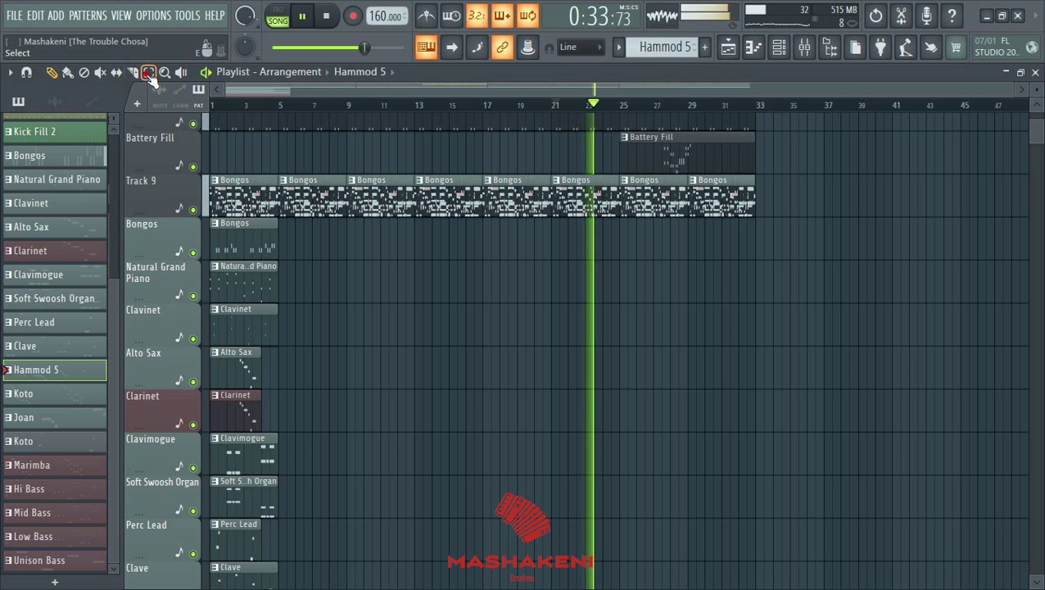
{"action": "left_click_drag", "start_coordinate": [291, 268], "coordinate": [156, 360]}
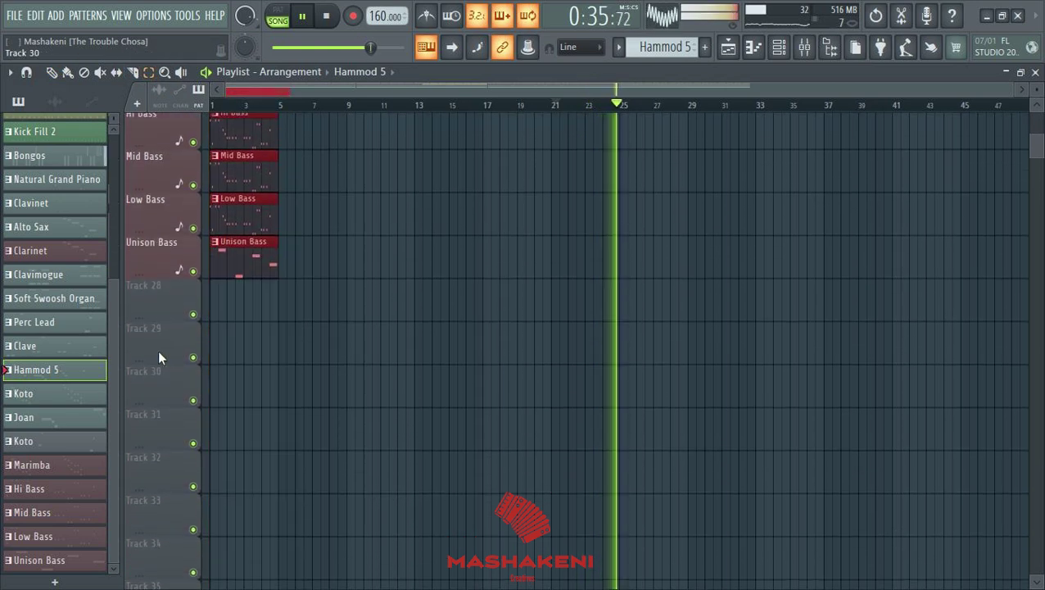
{"action": "scroll", "coordinate": [172, 352], "scroll_direction": "up", "scroll_amount": 9}
{"action": "scroll", "coordinate": [170, 344], "scroll_direction": "up", "scroll_amount": 9}
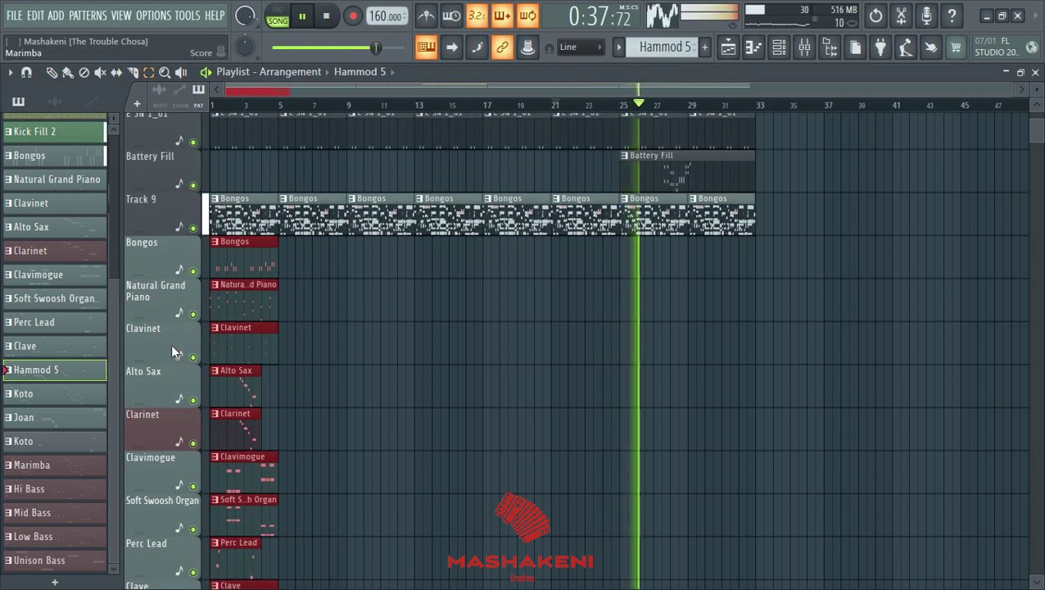
{"action": "key", "text": "ctrl+b"}
{"action": "key", "text": "ctrl+b"}
{"action": "key", "text": "ctrl+b"}
{"action": "key", "text": "ctrl+b"}
{"action": "key", "text": "ctrl+b"}
{"action": "key", "text": "ctrl+b"}
{"action": "key", "text": "ctrl+b"}
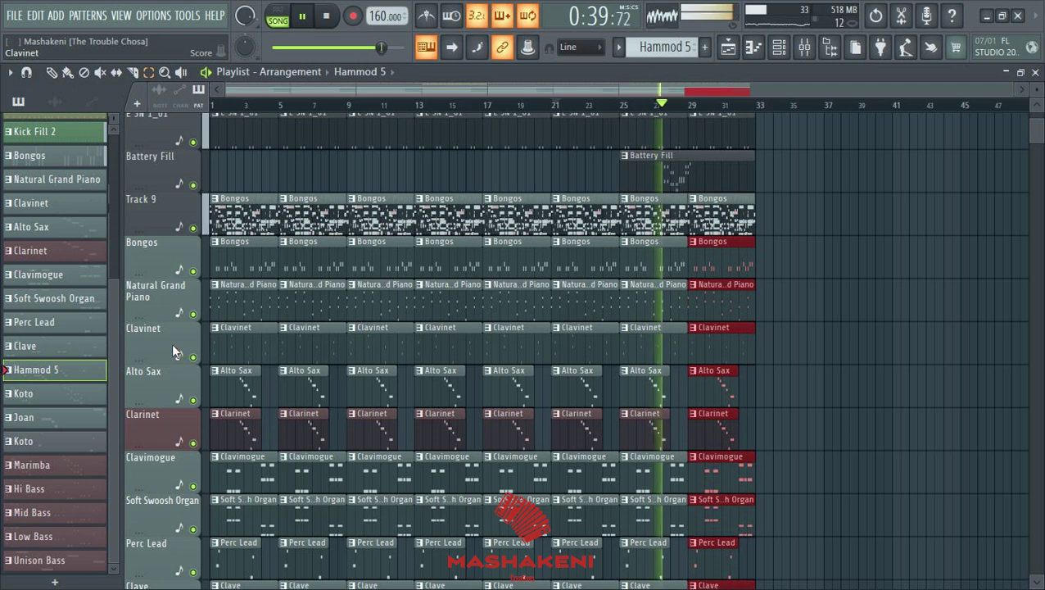
Step: Mute Track 9 with its combined pattern clips and delete that track from the playlist
{"action": "left_click", "coordinate": [195, 226]}
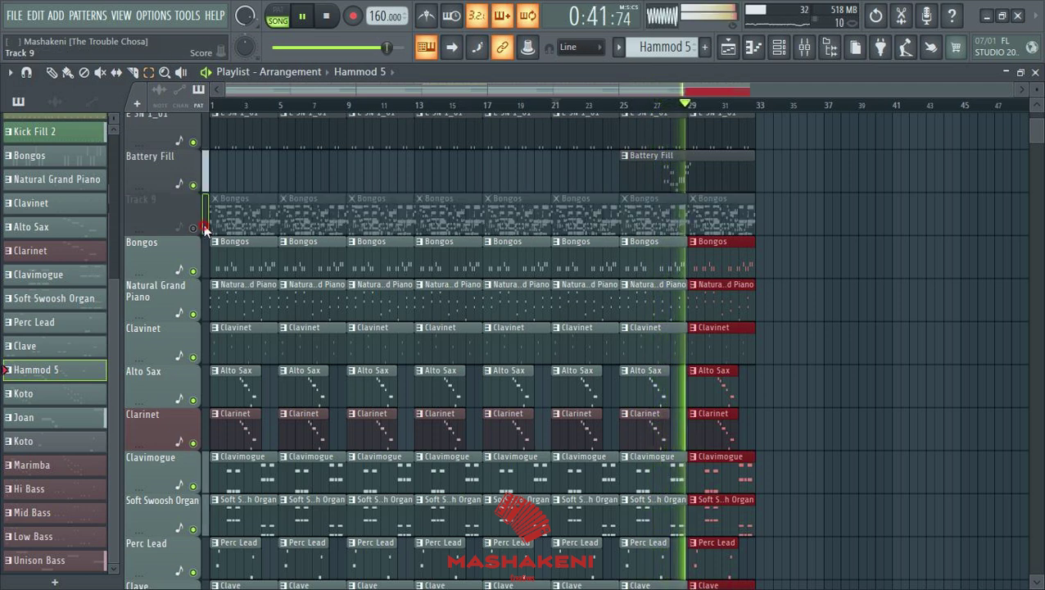
{"action": "right_click", "coordinate": [177, 218]}
{"action": "left_click", "coordinate": [197, 534]}
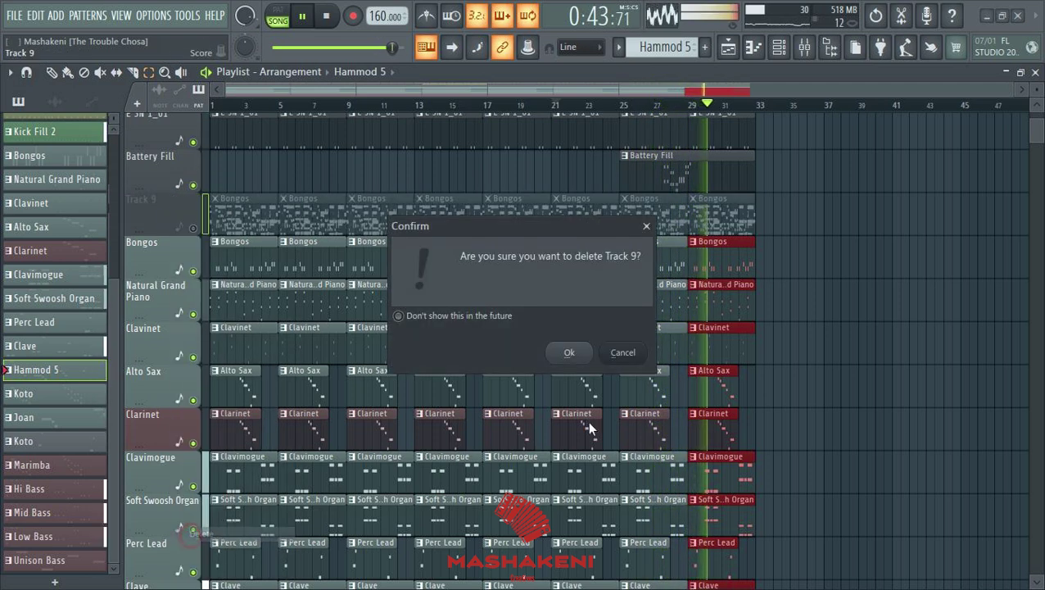
{"action": "left_click", "coordinate": [569, 353]}
Step: Review the split arrangement from the drum tracks down to the bass tracks during playback
{"action": "scroll", "coordinate": [909, 309], "scroll_direction": "up", "scroll_amount": 6}
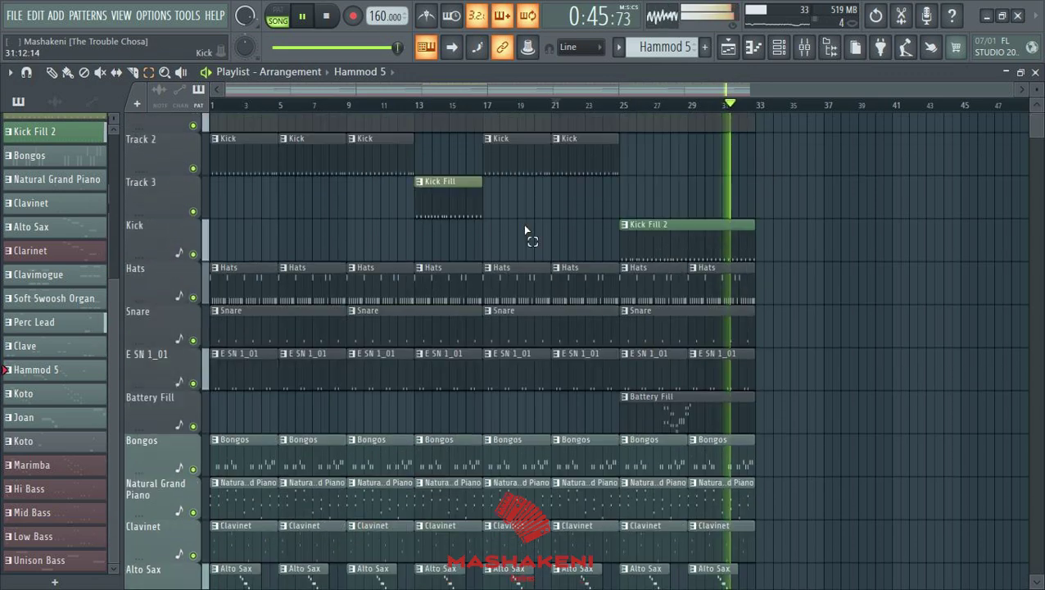
{"action": "scroll", "coordinate": [909, 320], "scroll_direction": "down", "scroll_amount": 4}
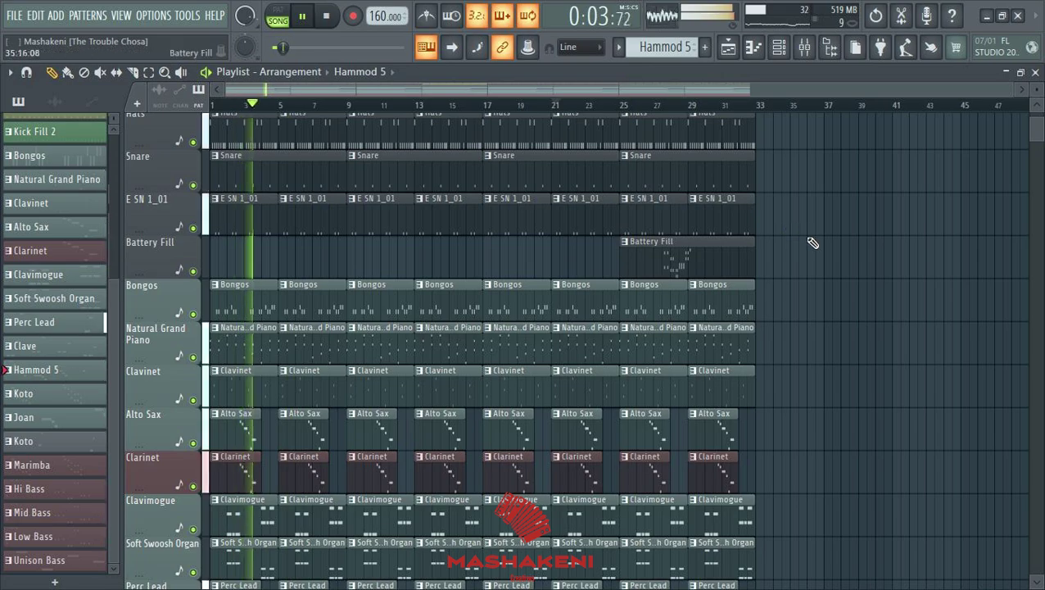
{"action": "scroll", "coordinate": [792, 233], "scroll_direction": "down", "scroll_amount": 10}
{"action": "scroll", "coordinate": [779, 245], "scroll_direction": "down", "scroll_amount": 1}
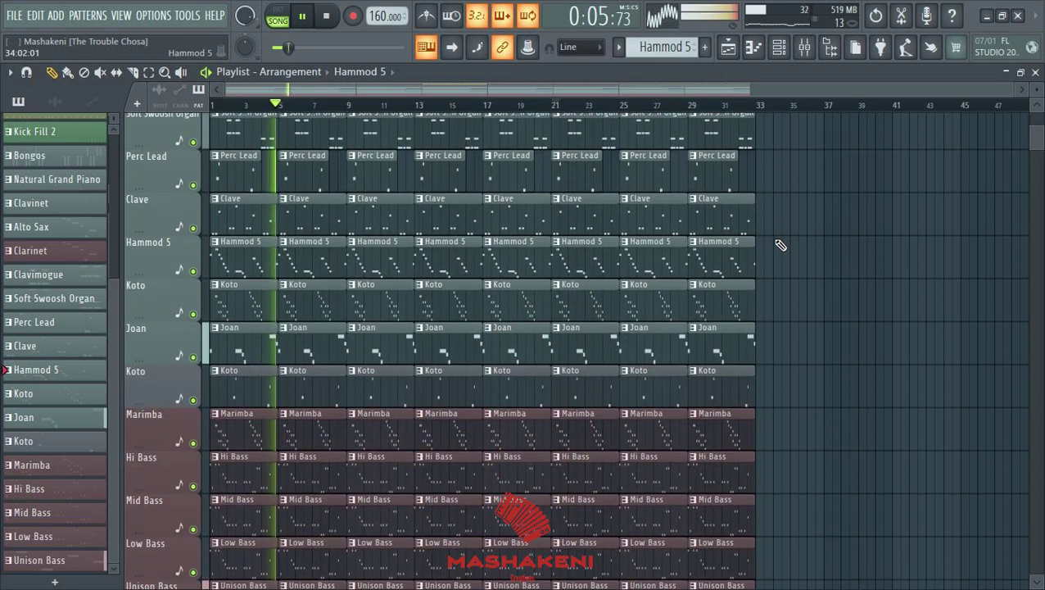
{"action": "scroll", "coordinate": [781, 245], "scroll_direction": "down", "scroll_amount": 3}
{"action": "scroll", "coordinate": [782, 244], "scroll_direction": "up", "scroll_amount": 18}
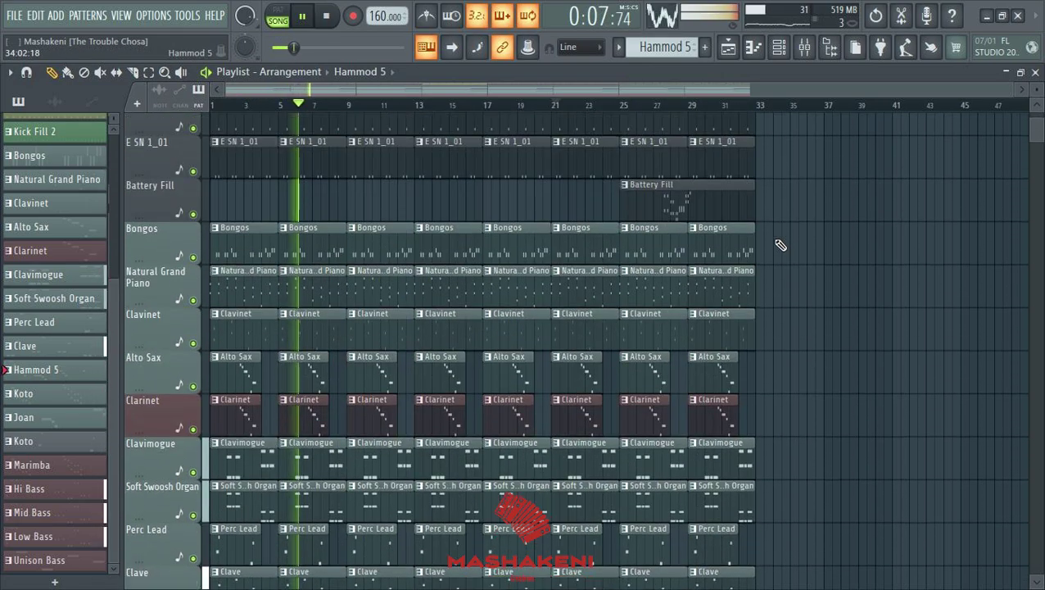
{"action": "scroll", "coordinate": [784, 244], "scroll_direction": "up", "scroll_amount": 1}
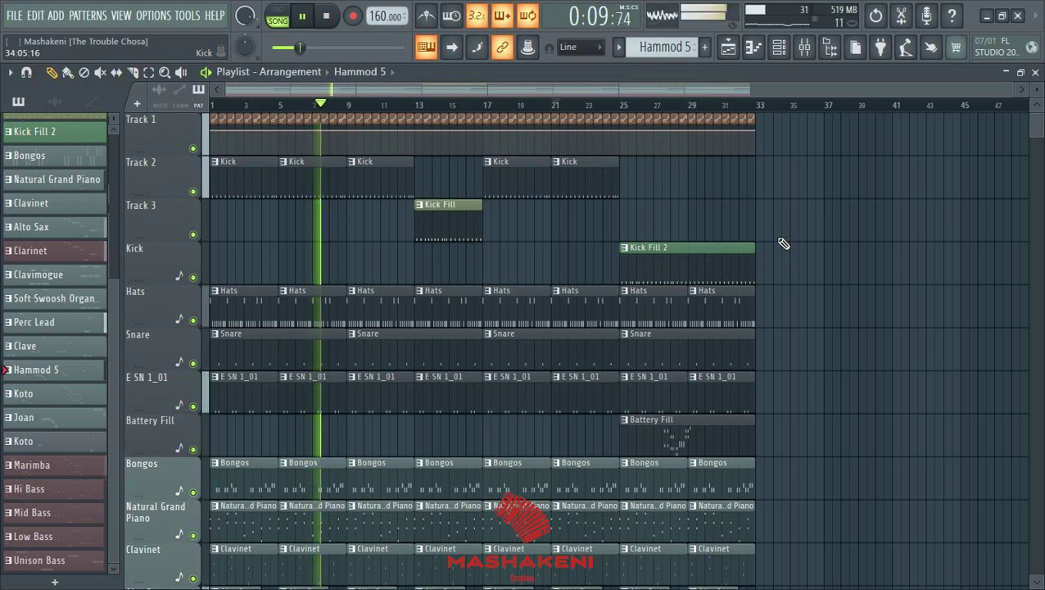
Step: Auto name all the playlist tracks after their clips, including the kick and kick fill tracks, and check the names
{"action": "right_click", "coordinate": [141, 179]}
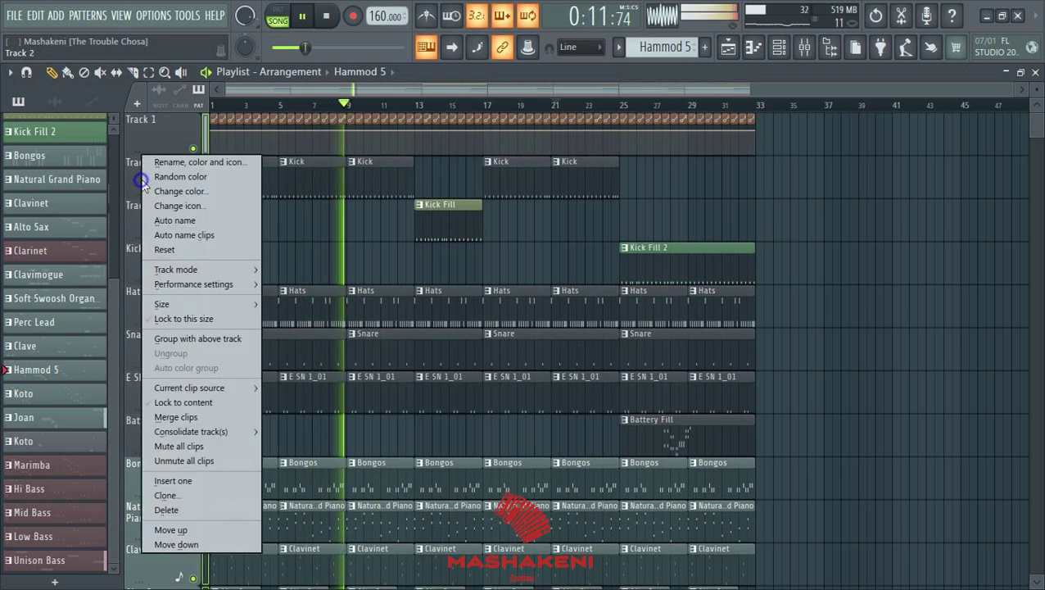
{"action": "left_click", "coordinate": [175, 221]}
{"action": "scroll", "coordinate": [880, 311], "scroll_direction": "down", "scroll_amount": 6}
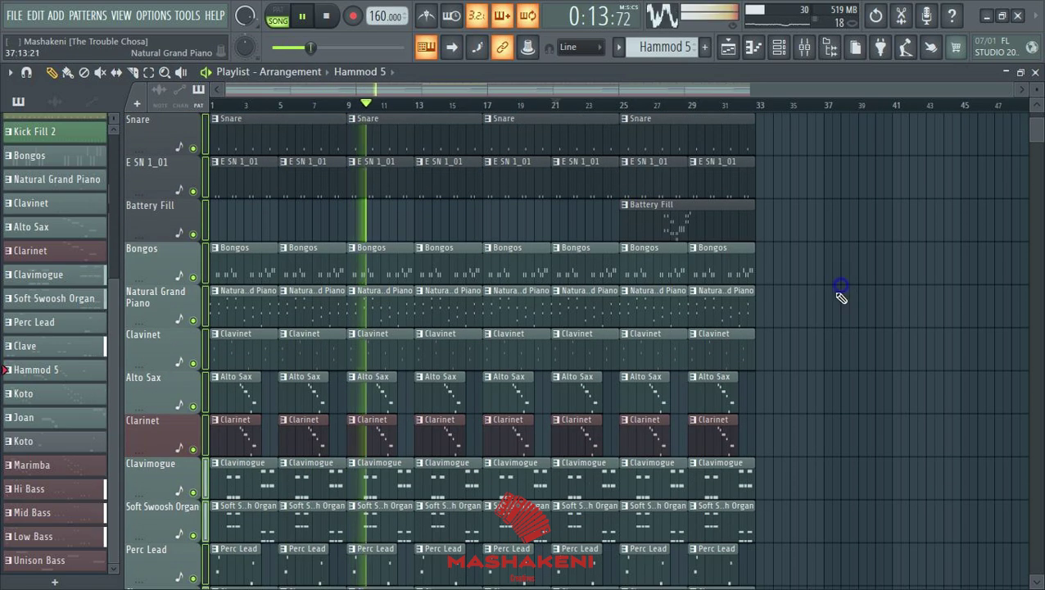
{"action": "scroll", "coordinate": [833, 297], "scroll_direction": "down", "scroll_amount": 5}
{"action": "scroll", "coordinate": [837, 291], "scroll_direction": "up", "scroll_amount": 9}
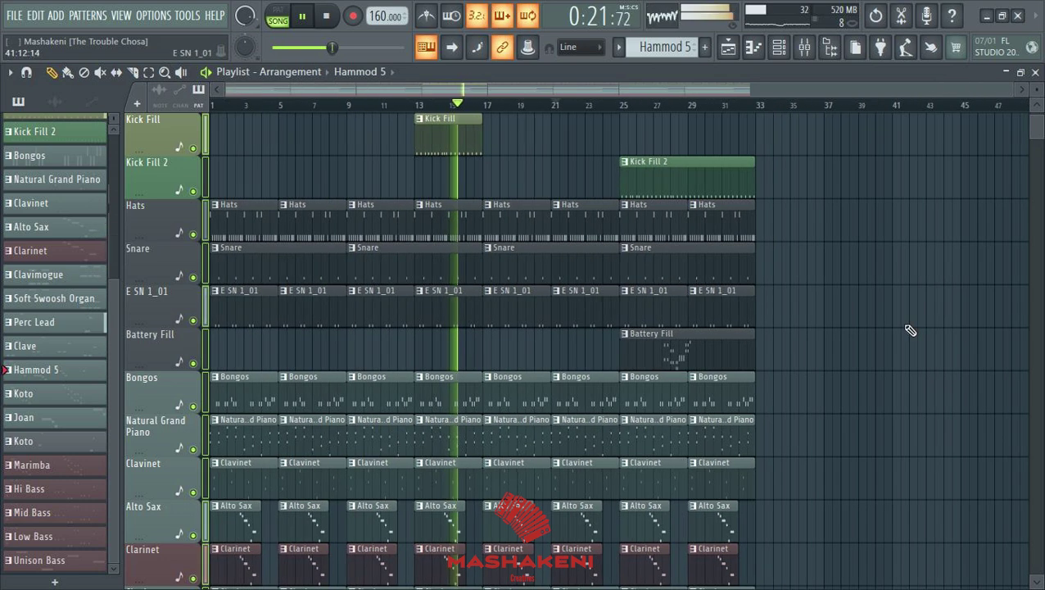
Step: Delete every second Clarinet and Alto Sax clip, at bars 5, 13, 21 and 29
{"action": "scroll", "coordinate": [910, 329], "scroll_direction": "down", "scroll_amount": 3}
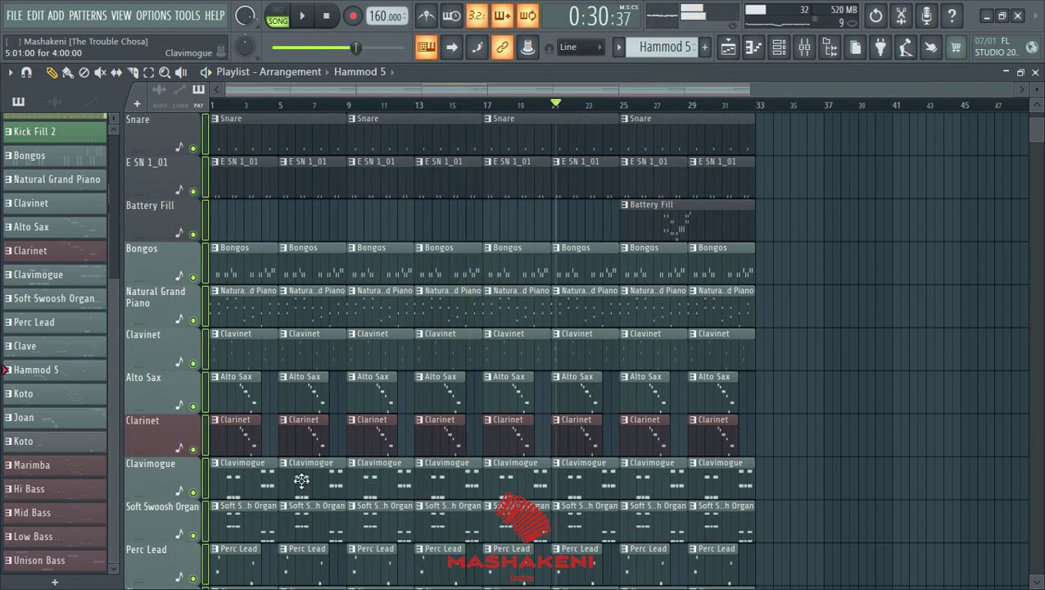
{"action": "right_click", "coordinate": [458, 446]}
{"action": "right_click", "coordinate": [451, 405]}
{"action": "right_click", "coordinate": [597, 447]}
{"action": "right_click", "coordinate": [593, 405]}
{"action": "right_click", "coordinate": [726, 428]}
{"action": "right_click", "coordinate": [728, 396]}
Step: Check the melodic and bass tracks against the playing song for further arrangement changes
{"action": "scroll", "coordinate": [800, 431], "scroll_direction": "down", "scroll_amount": 4}
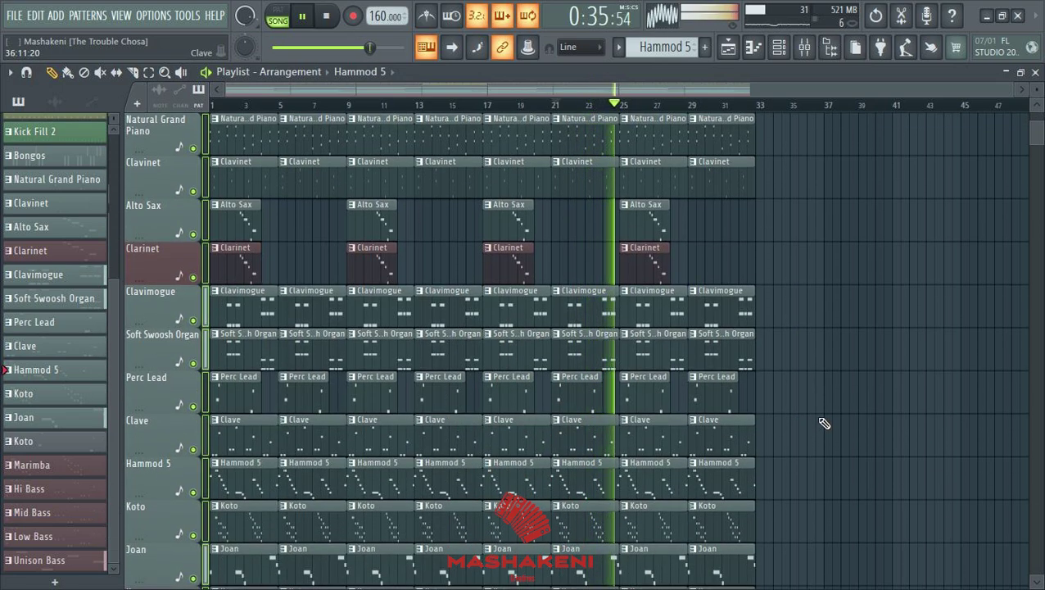
{"action": "scroll", "coordinate": [867, 391], "scroll_direction": "down", "scroll_amount": 2}
{"action": "scroll", "coordinate": [870, 387], "scroll_direction": "up", "scroll_amount": 1}
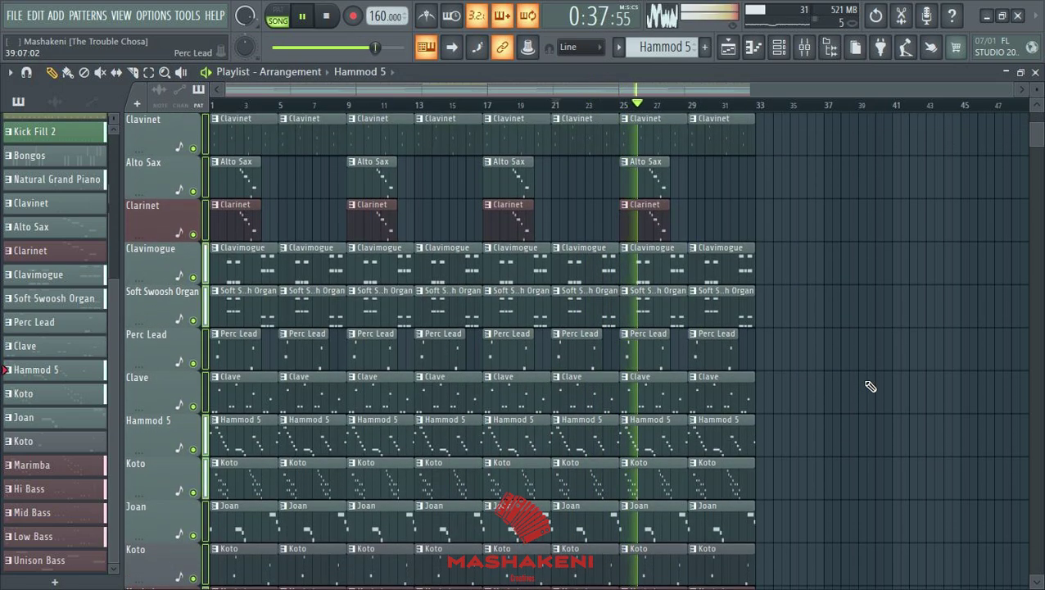
{"action": "scroll", "coordinate": [870, 386], "scroll_direction": "down", "scroll_amount": 3}
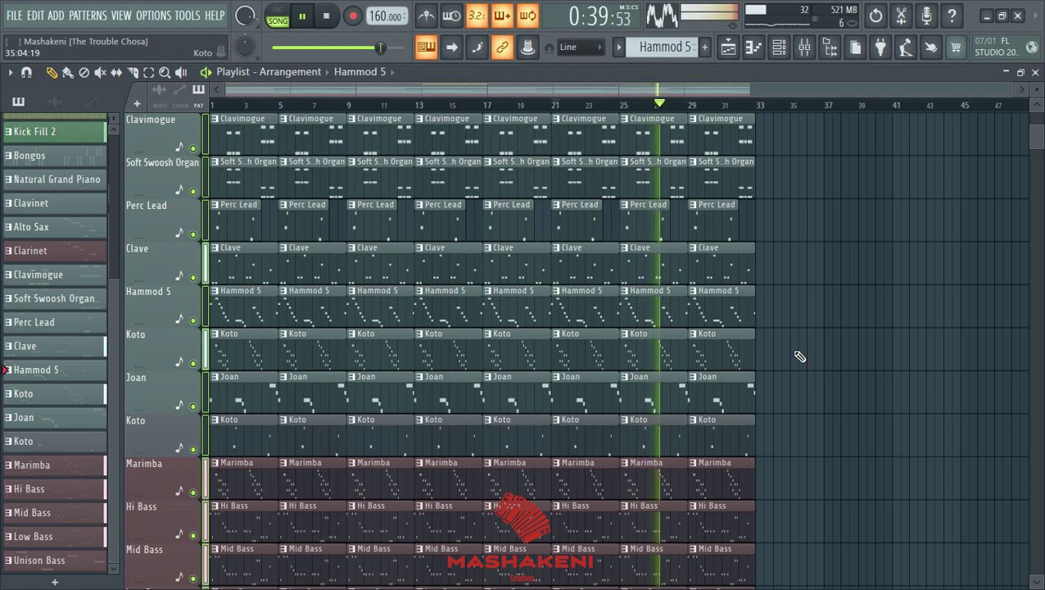
{"action": "scroll", "coordinate": [799, 357], "scroll_direction": "up", "scroll_amount": 2}
{"action": "scroll", "coordinate": [799, 354], "scroll_direction": "down", "scroll_amount": 2}
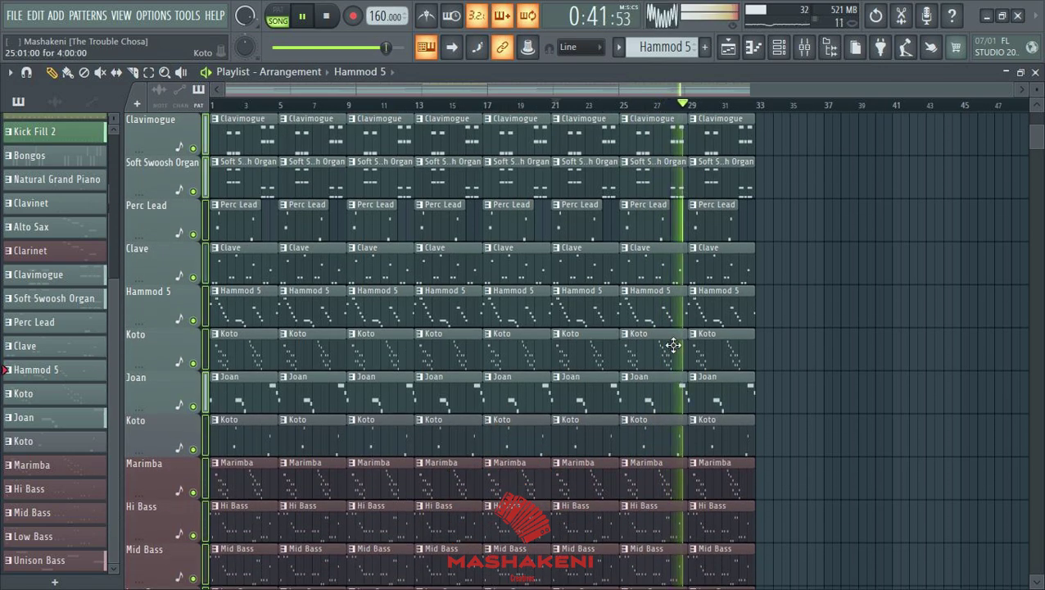
{"action": "scroll", "coordinate": [487, 395], "scroll_direction": "up", "scroll_amount": 4}
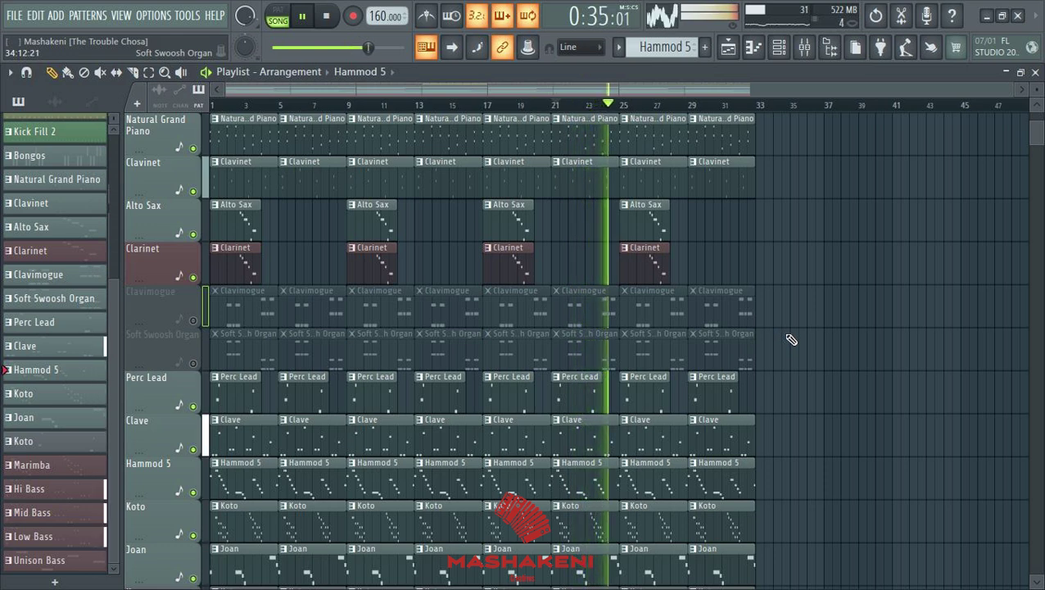
{"action": "scroll", "coordinate": [791, 339], "scroll_direction": "up", "scroll_amount": 3}
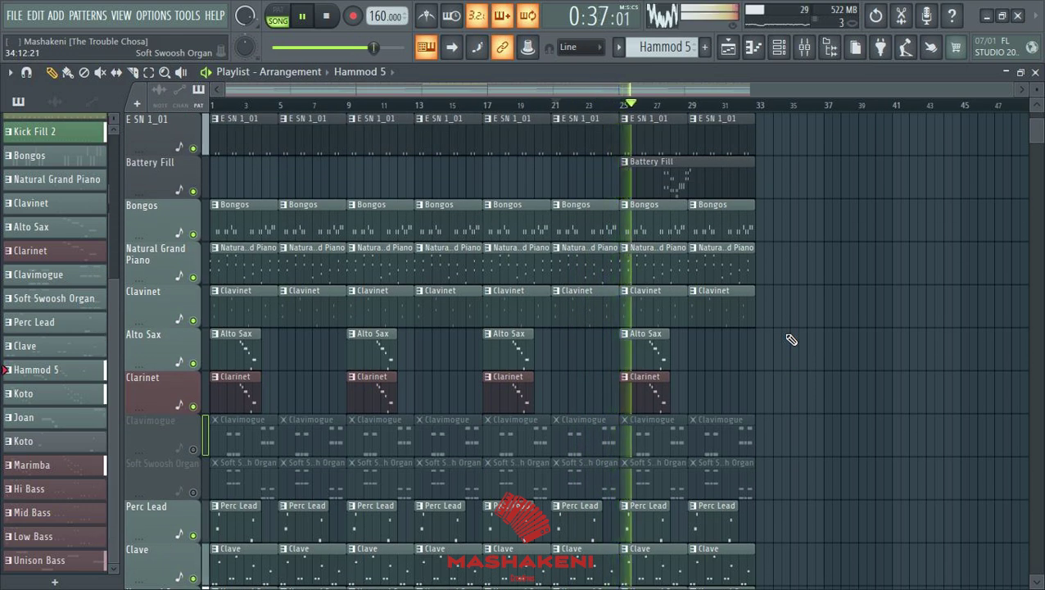
Step: Unmute the Clavimogue track and open its pattern in the piano roll with the bar 4 notes in view
{"action": "scroll", "coordinate": [791, 340], "scroll_direction": "down", "scroll_amount": 3}
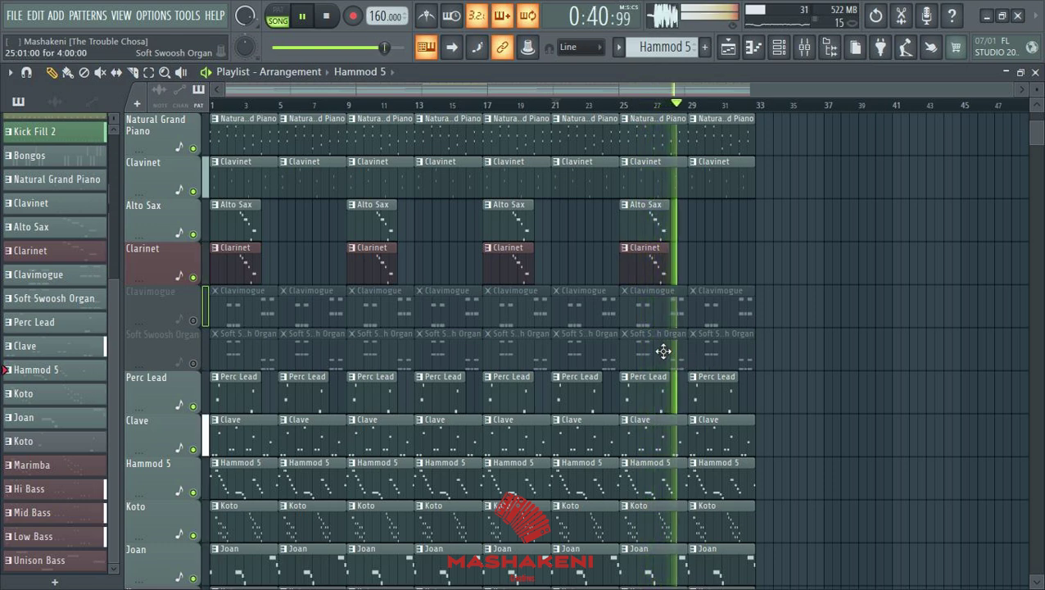
{"action": "left_click", "coordinate": [194, 321]}
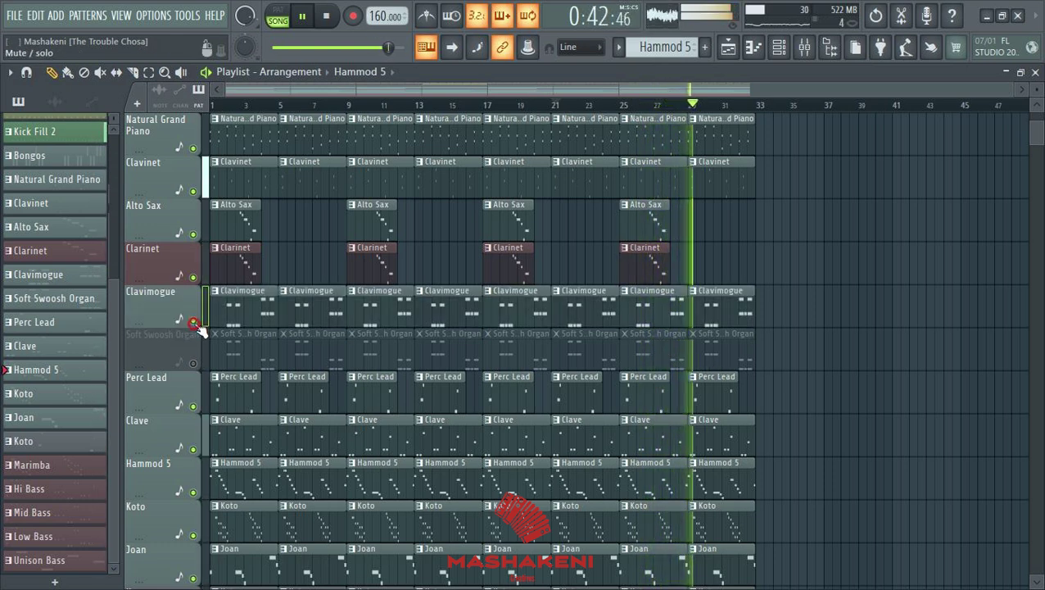
{"action": "key", "text": "space"}
{"action": "double_click", "coordinate": [683, 325]}
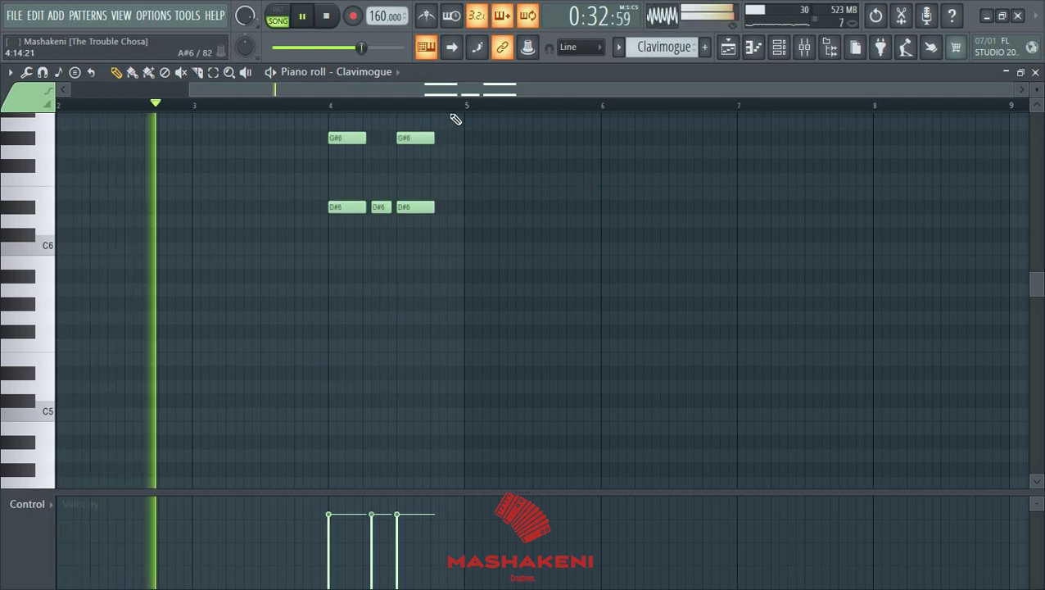
{"action": "scroll", "coordinate": [465, 123], "scroll_direction": "down", "scroll_amount": 1}
{"action": "scroll", "coordinate": [672, 229], "scroll_direction": "up", "scroll_amount": 2}
{"action": "scroll", "coordinate": [672, 230], "scroll_direction": "up", "scroll_amount": 2}
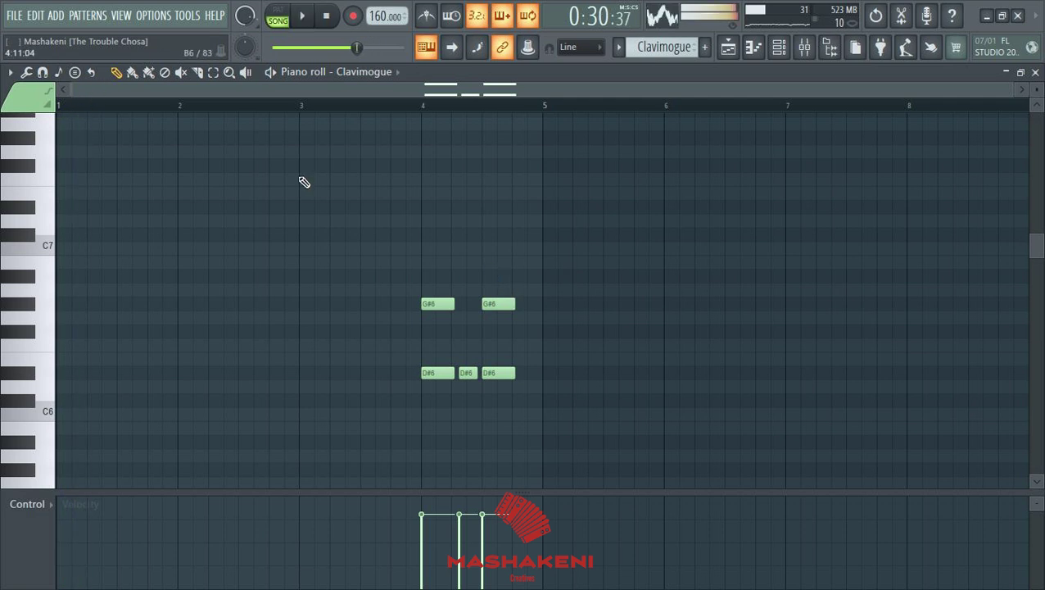
Step: Transpose the two G#6 notes in bar 4 of the Clavimogue pattern down one octave to G#5
{"action": "left_click", "coordinate": [213, 72]}
{"action": "left_click_drag", "start_coordinate": [402, 317], "coordinate": [415, 280]}
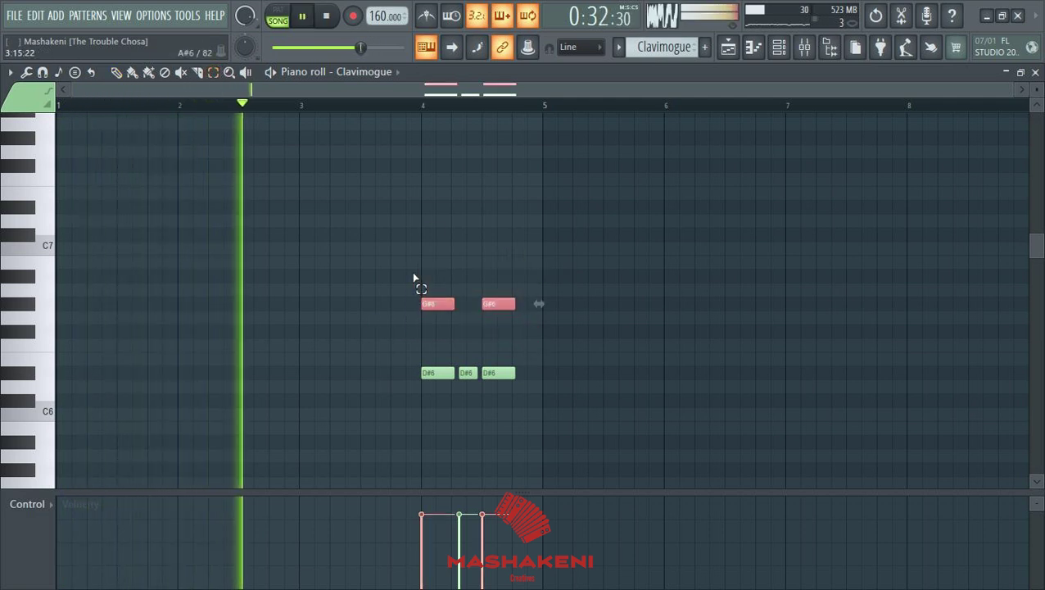
{"action": "key", "text": "ctrl+Down"}
{"action": "scroll", "coordinate": [606, 298], "scroll_direction": "down", "scroll_amount": 3}
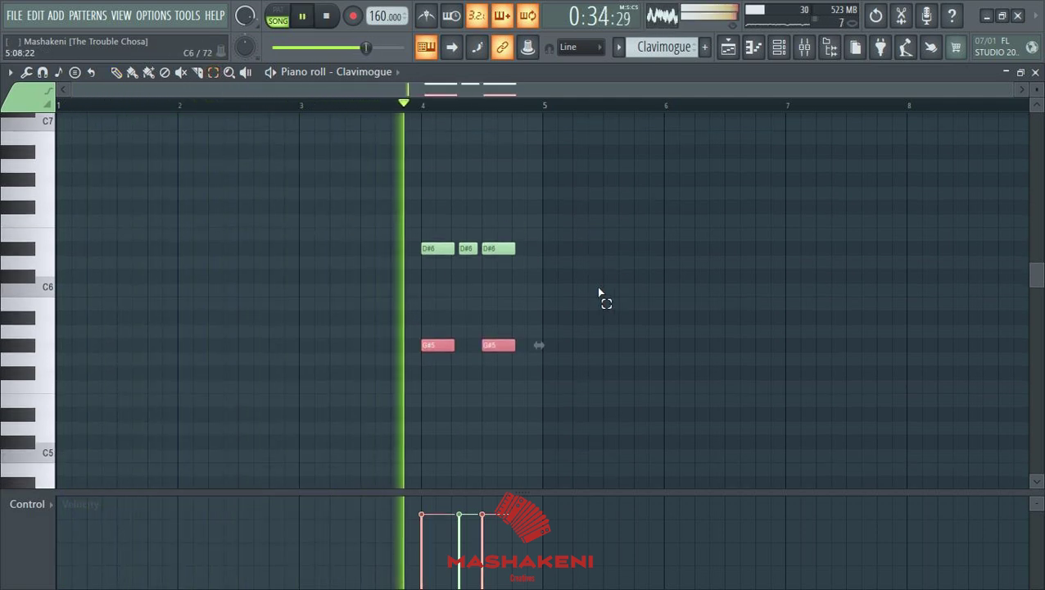
Step: Lower the short middle D#6 note of the Clavimogue pattern by seven semitones to G#5 and return to the playlist
{"action": "left_click", "coordinate": [467, 249]}
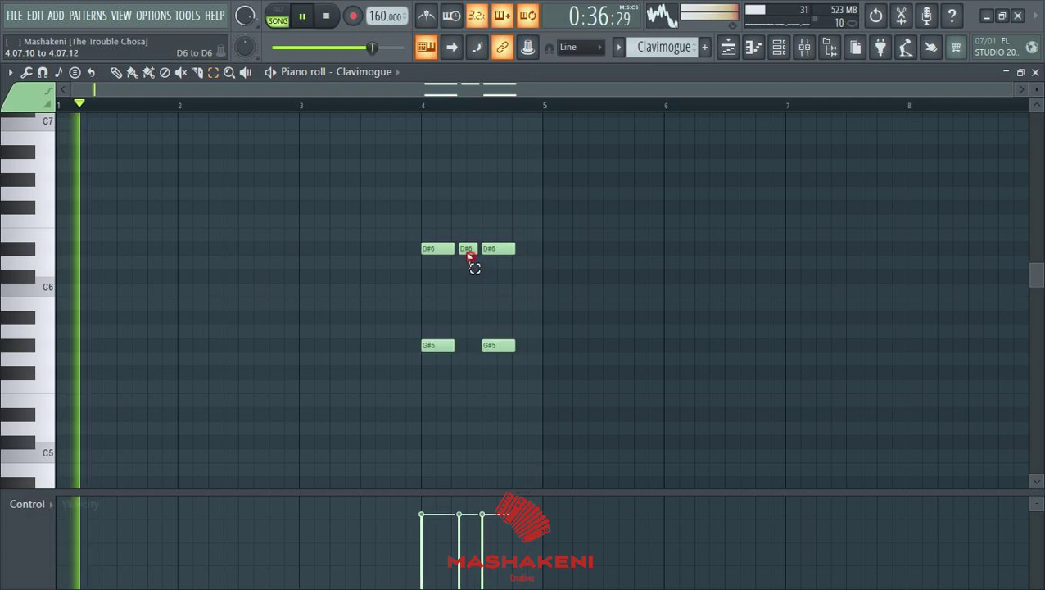
{"action": "key", "text": "Down"}
{"action": "key", "text": "Down"}
{"action": "key", "text": "Down"}
{"action": "key", "text": "Down"}
{"action": "key", "text": "Down"}
{"action": "key", "text": "Down"}
{"action": "key", "text": "Down"}
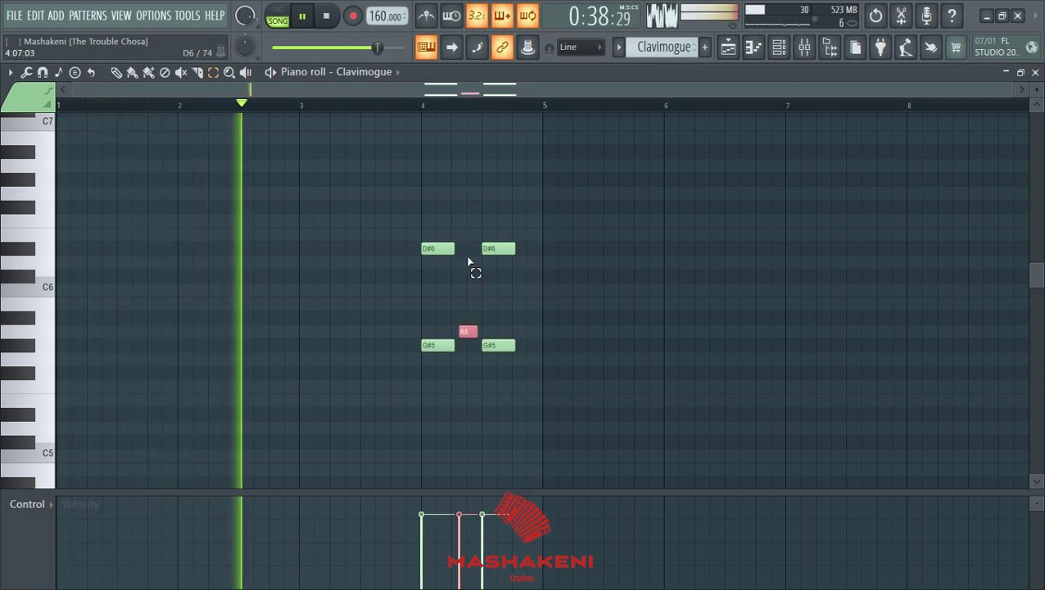
{"action": "left_click", "coordinate": [1035, 72]}
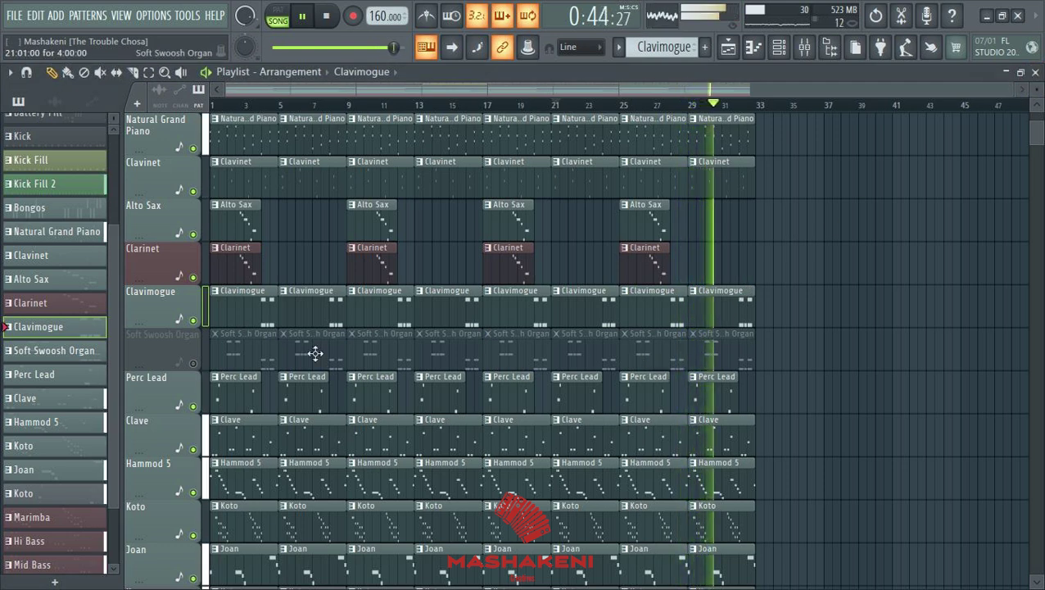
Step: Unmute the Soft Swoosh Organ track and mute the Joan track
{"action": "left_click", "coordinate": [194, 363]}
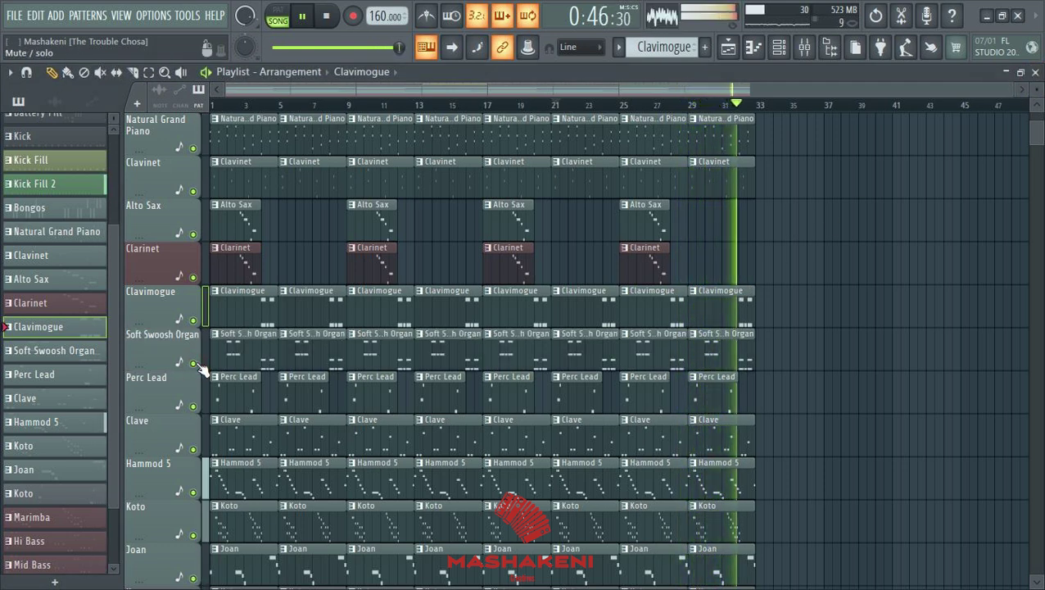
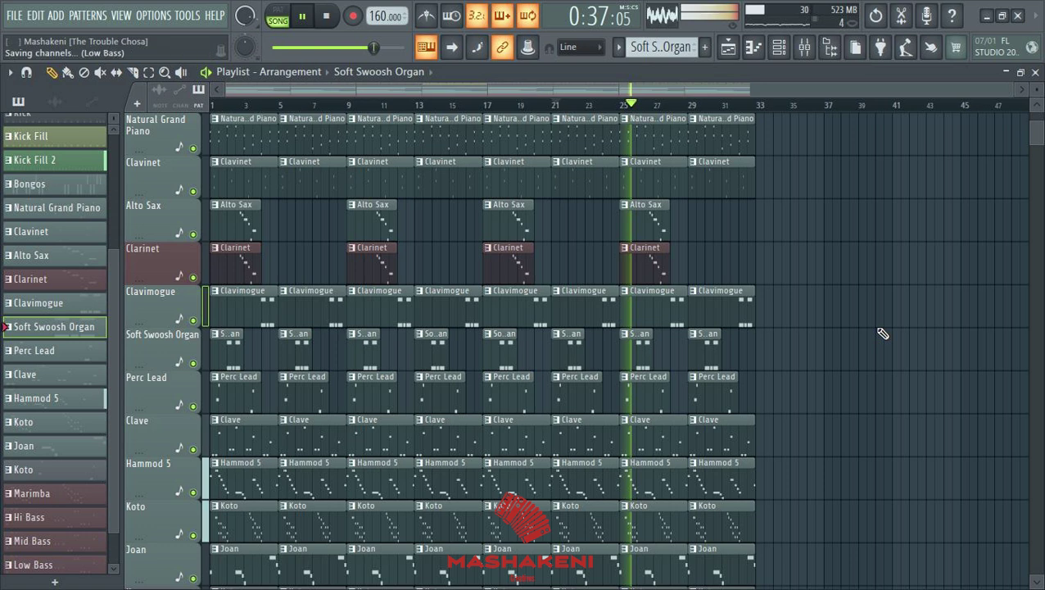
{"action": "scroll", "coordinate": [768, 335], "scroll_direction": "down", "scroll_amount": 4}
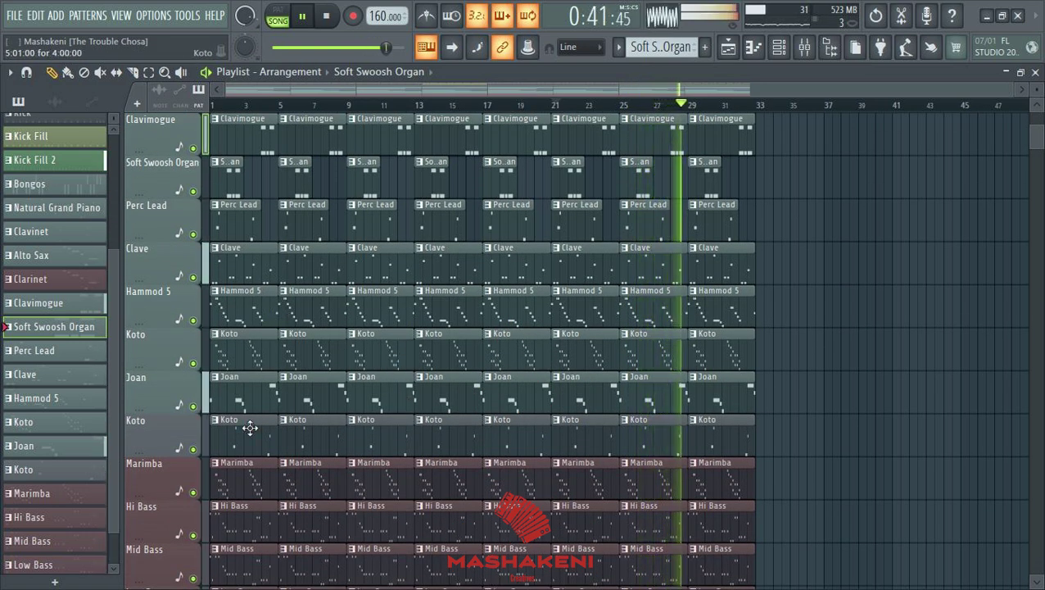
{"action": "left_click", "coordinate": [193, 406]}
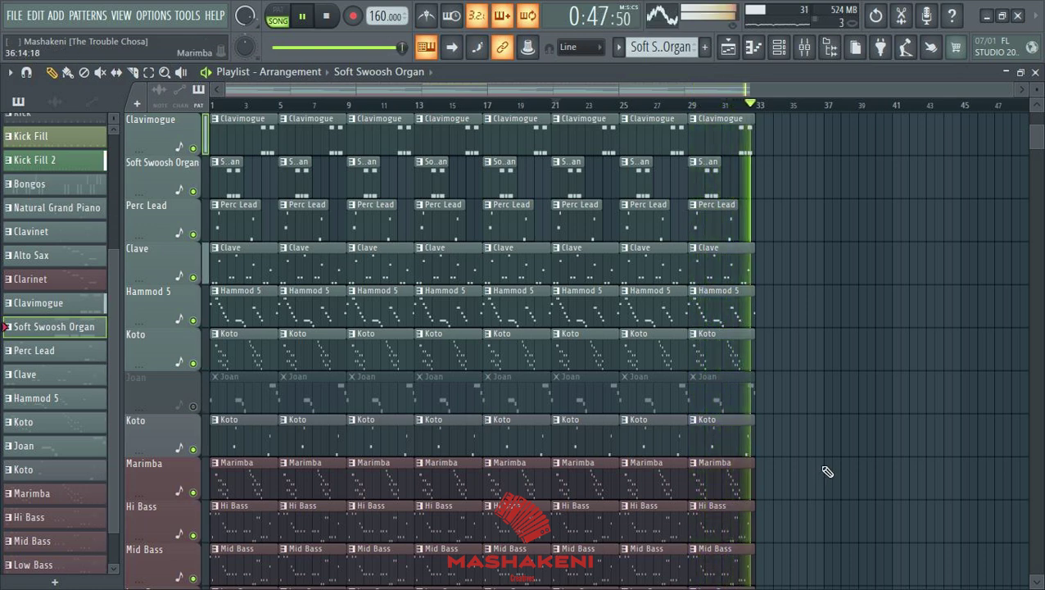
Step: Insert an empty playlist track between the Hammod 5 track and the first Koto track
{"action": "scroll", "coordinate": [827, 471], "scroll_direction": "up", "scroll_amount": 1}
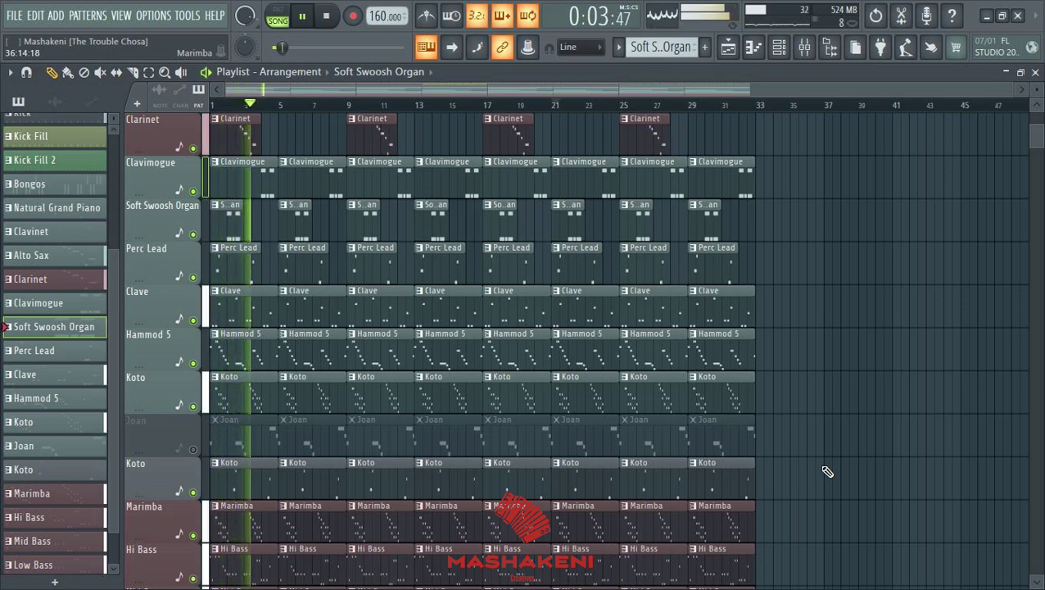
{"action": "scroll", "coordinate": [823, 471], "scroll_direction": "up", "scroll_amount": 3}
{"action": "scroll", "coordinate": [795, 399], "scroll_direction": "up", "scroll_amount": 2}
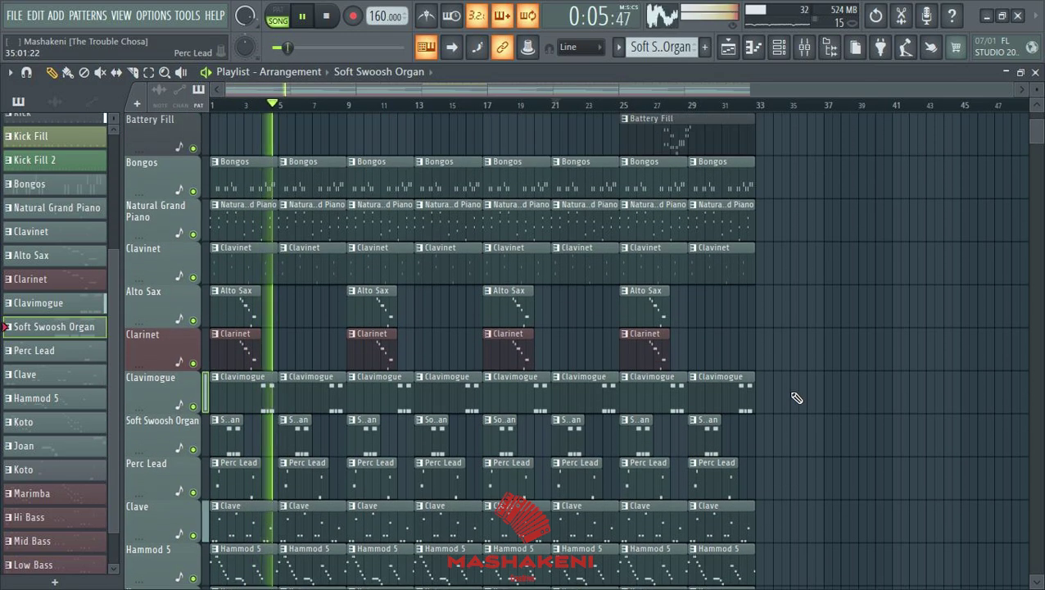
{"action": "scroll", "coordinate": [796, 399], "scroll_direction": "down", "scroll_amount": 6}
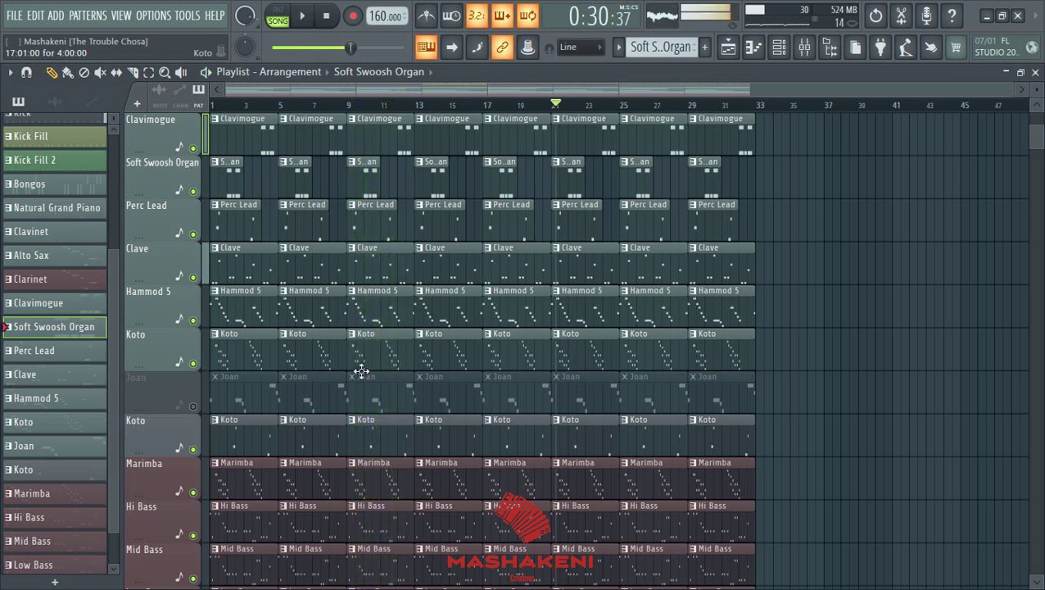
{"action": "key", "text": "space"}
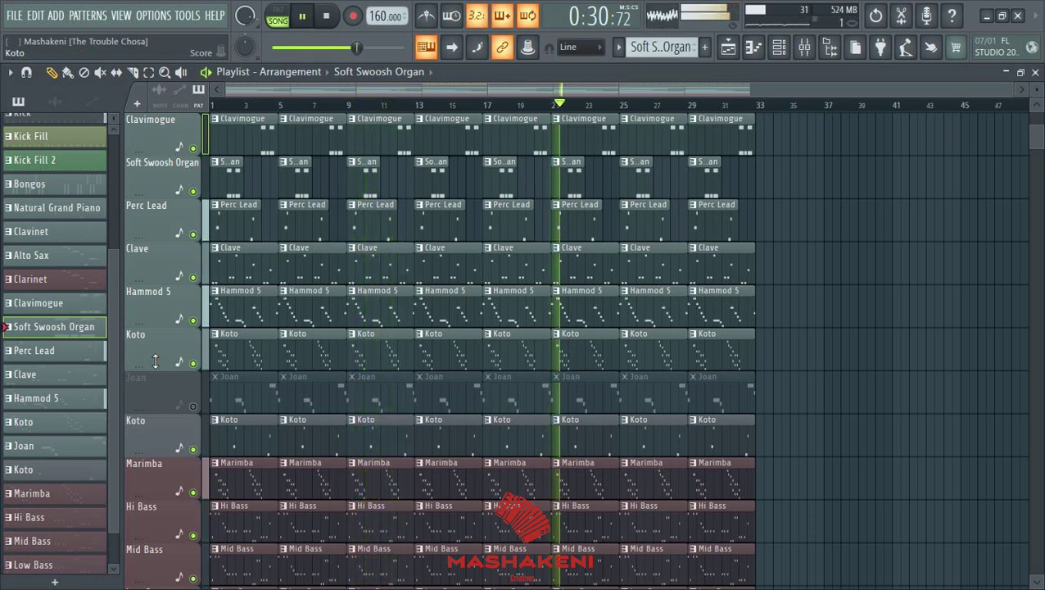
{"action": "right_click", "coordinate": [156, 347]}
{"action": "left_click", "coordinate": [218, 505]}
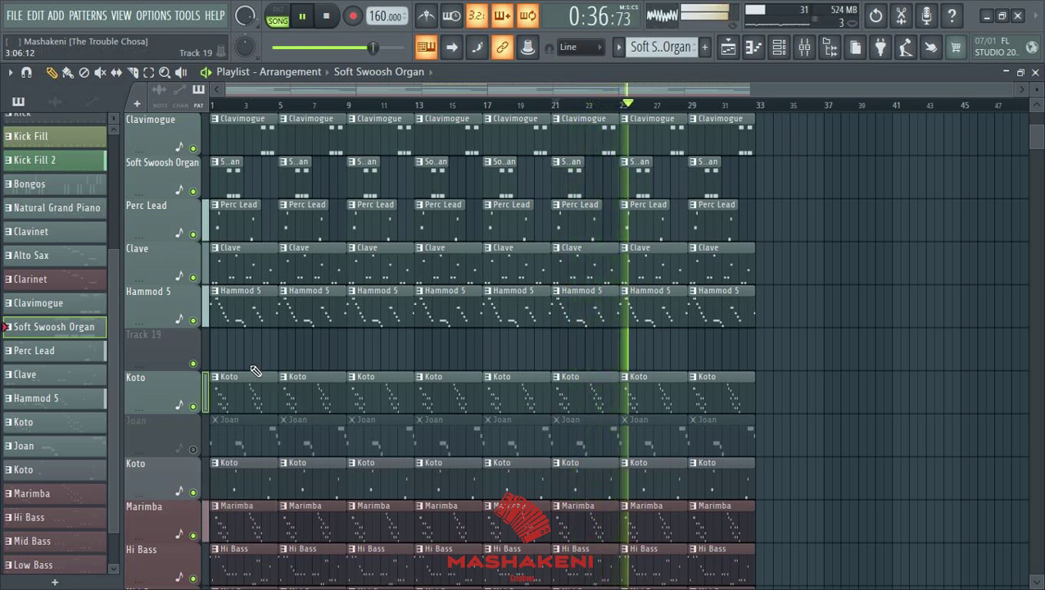
Step: Replace the original Hammod 5 clips at bars 5 and 9 with Hammod 5 #2 clips and replay the song from bar 1
{"action": "key", "text": "space"}
{"action": "key", "text": "space"}
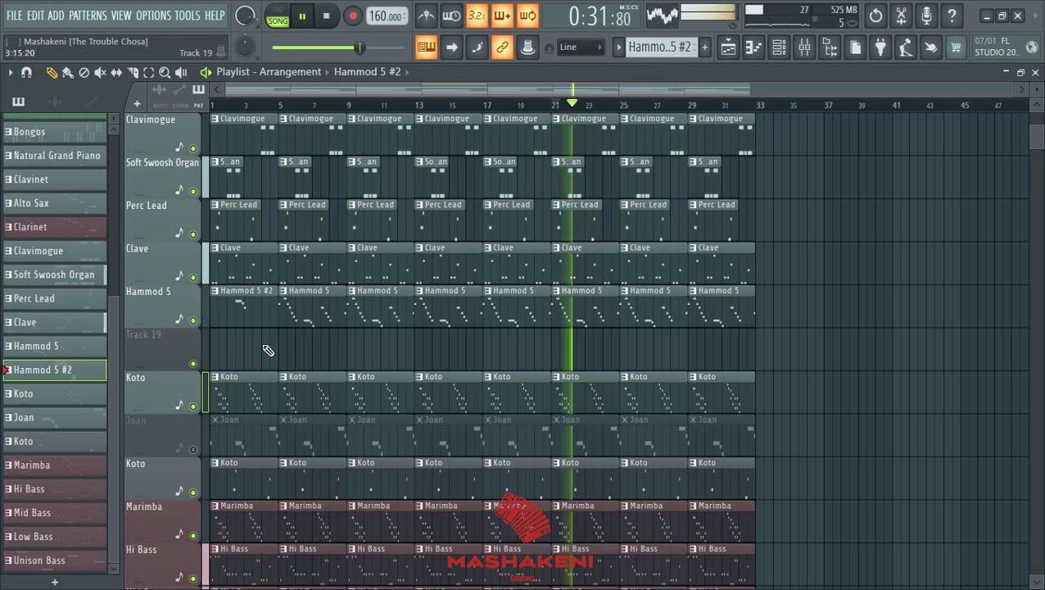
{"action": "right_click", "coordinate": [306, 311]}
{"action": "left_click", "coordinate": [283, 305]}
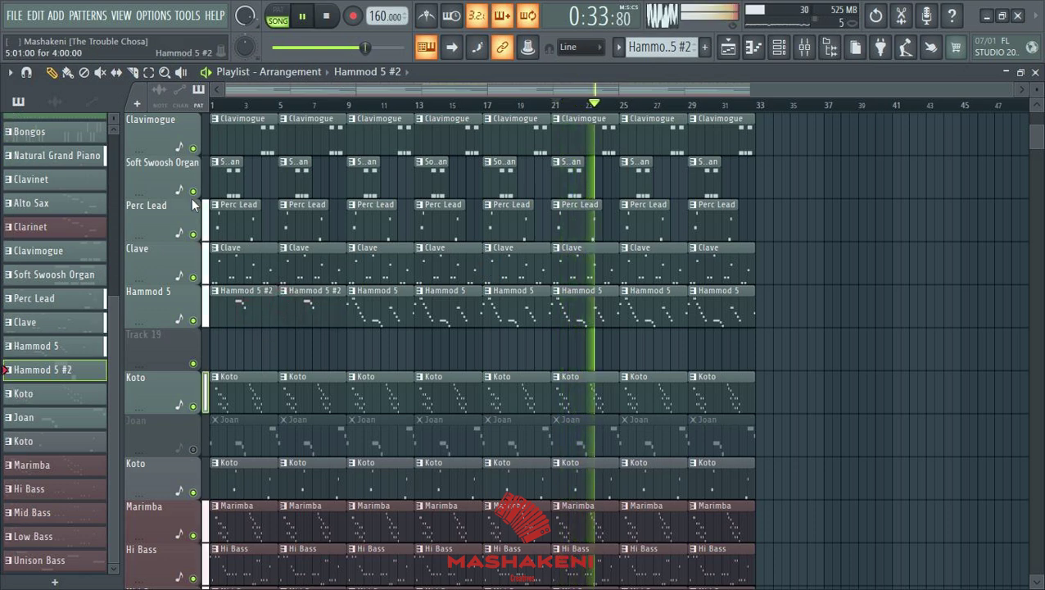
{"action": "left_click", "coordinate": [215, 107]}
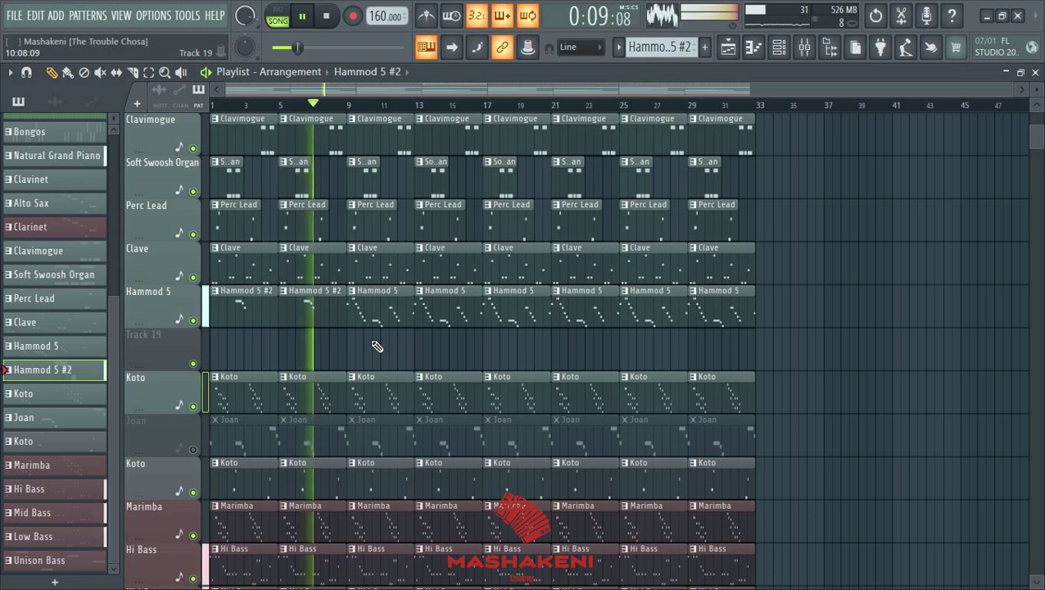
{"action": "left_click", "coordinate": [361, 320]}
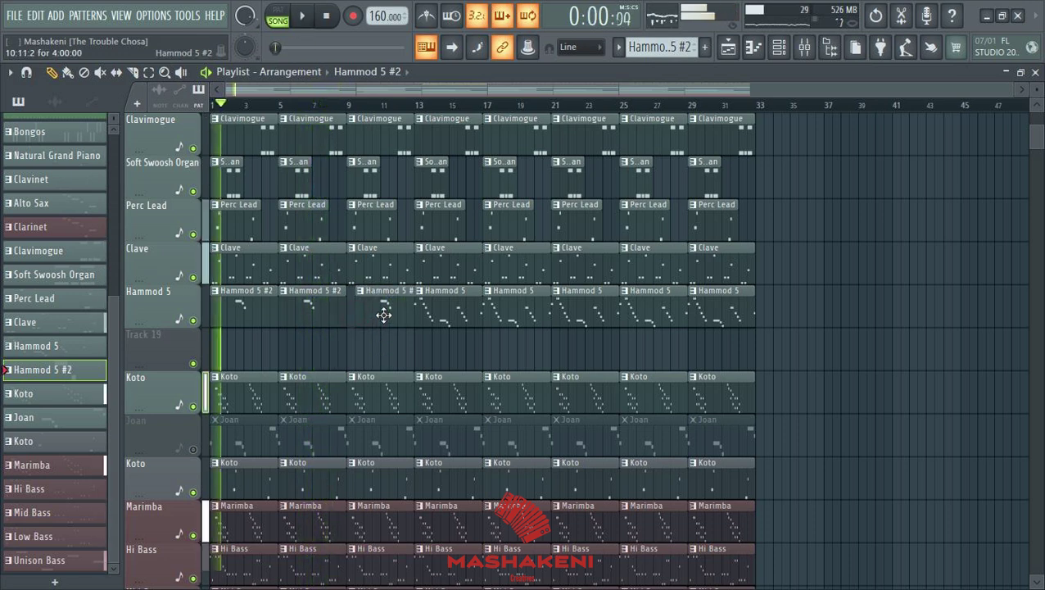
Step: Rename the Hammod 5 #2 pattern as Hammod 5 and set its color to Medium Blue (#2030D7)
{"action": "right_click", "coordinate": [354, 296]}
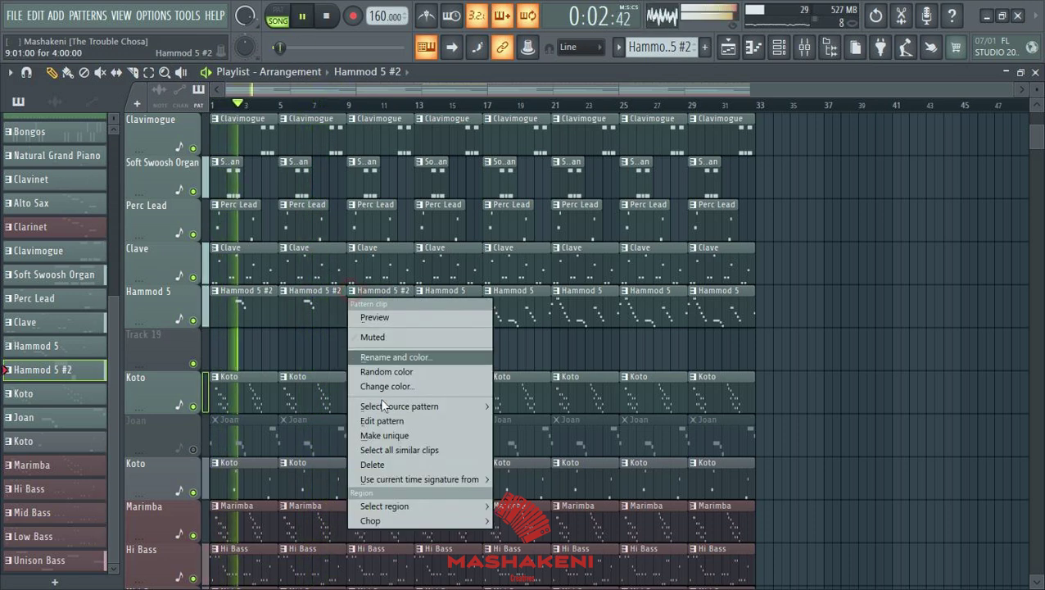
{"action": "left_click", "coordinate": [395, 357]}
{"action": "key", "text": "BackSpace"}
{"action": "key", "text": "BackSpace"}
{"action": "left_click", "coordinate": [376, 348]}
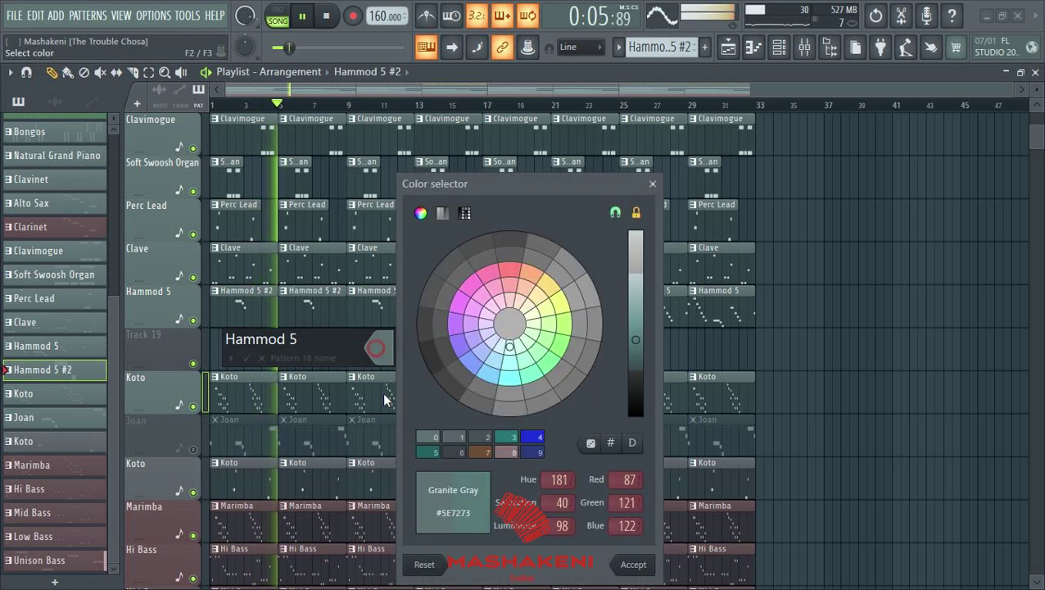
{"action": "left_click", "coordinate": [533, 437]}
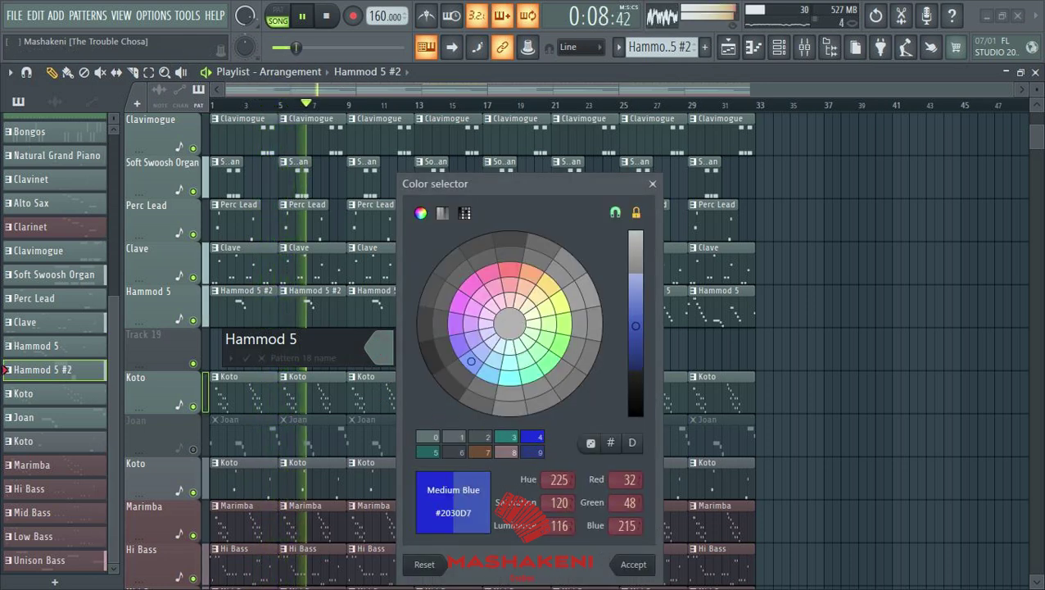
{"action": "left_click", "coordinate": [633, 565]}
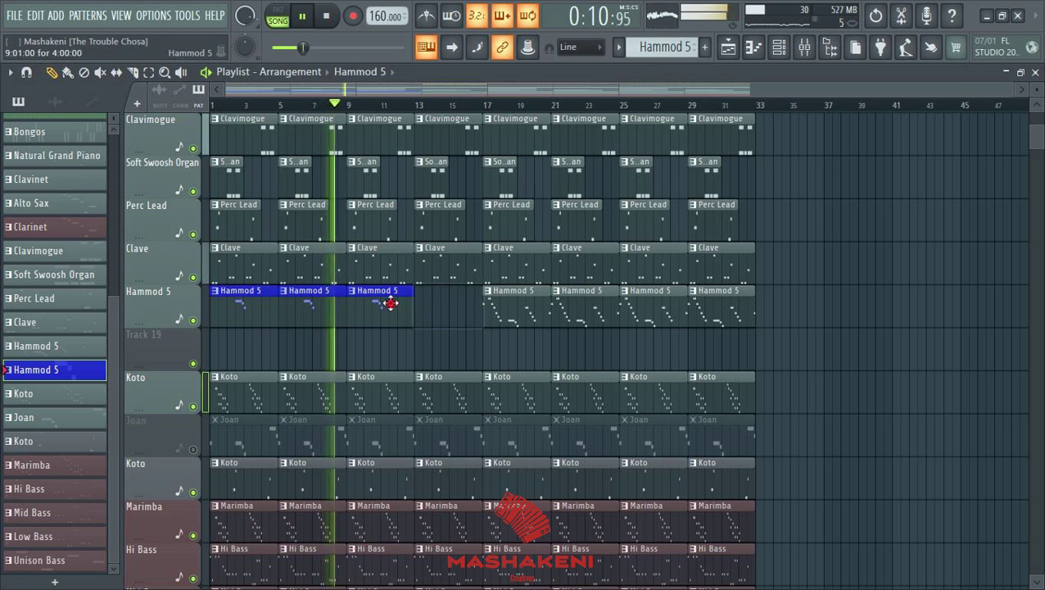
Step: Place a blue Hammod 5 clip at bar 13 and delete the original Hammod 5 clip at bar 21
{"action": "left_click", "coordinate": [436, 308]}
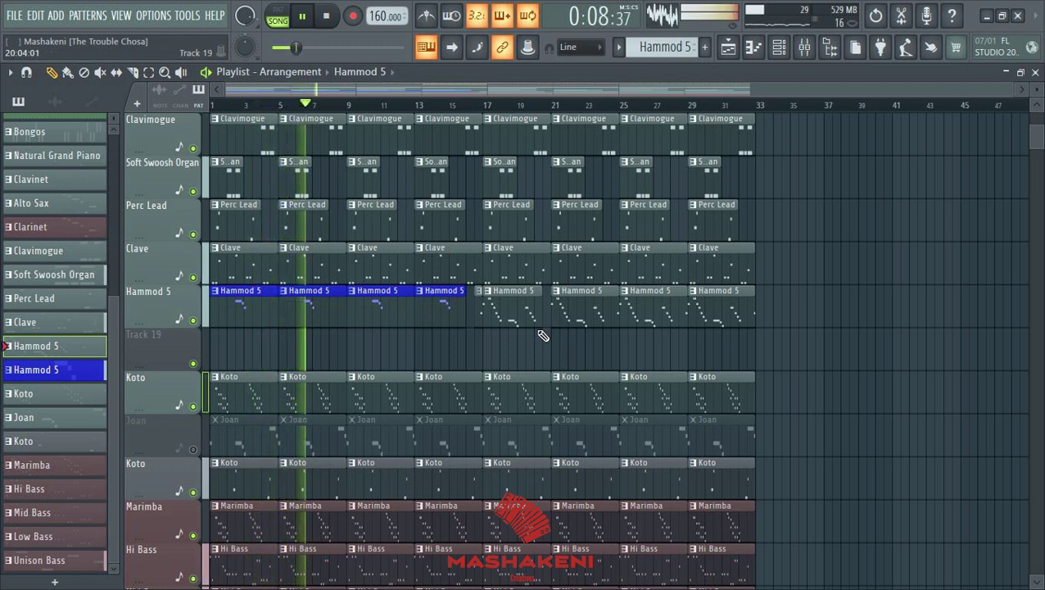
{"action": "right_click", "coordinate": [576, 326]}
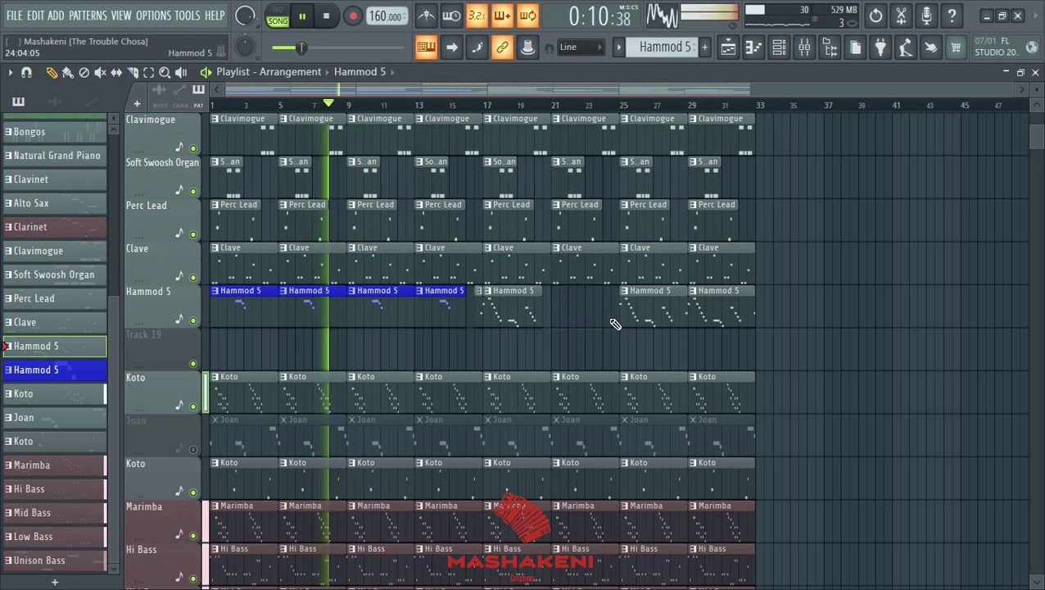
{"action": "right_click", "coordinate": [635, 314]}
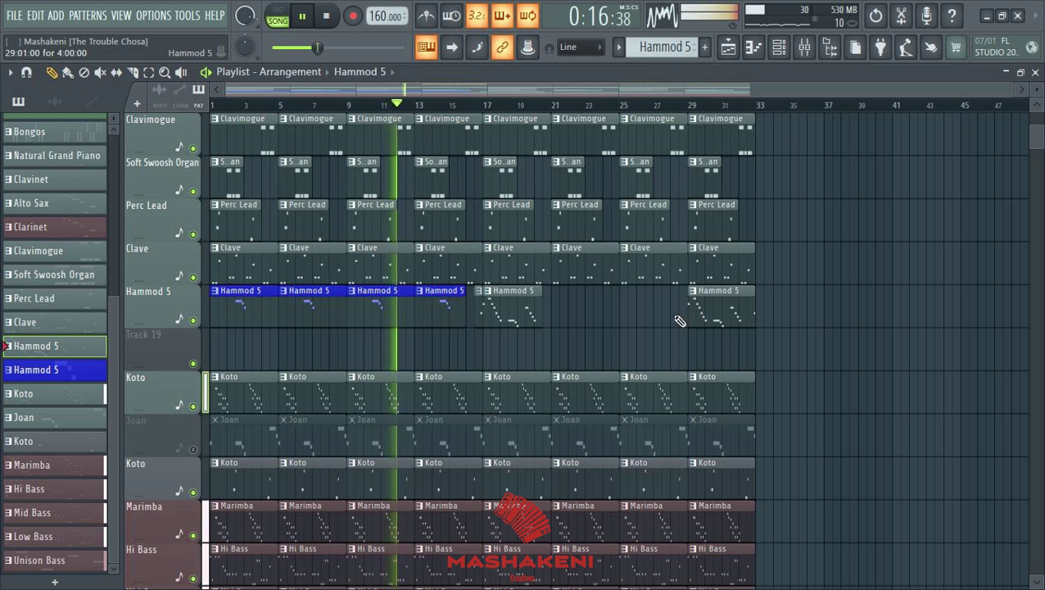
{"action": "left_click", "coordinate": [35, 15]}
{"action": "left_click", "coordinate": [66, 38]}
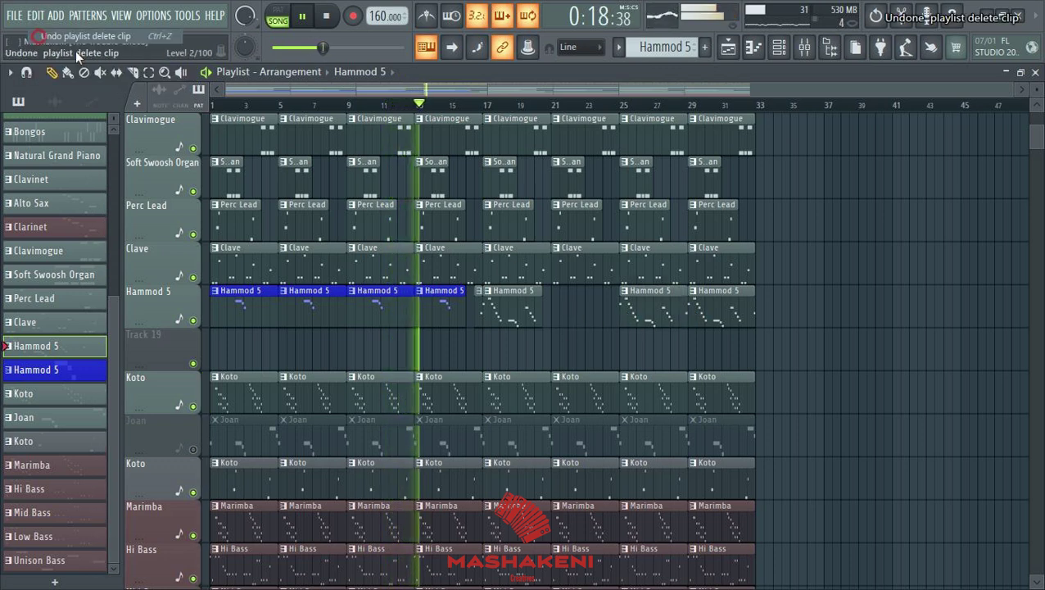
Step: Replace the original Hammod 5 clip at bar 25 with a blue one, add another at bar 21, and restart playback
{"action": "right_click", "coordinate": [634, 313]}
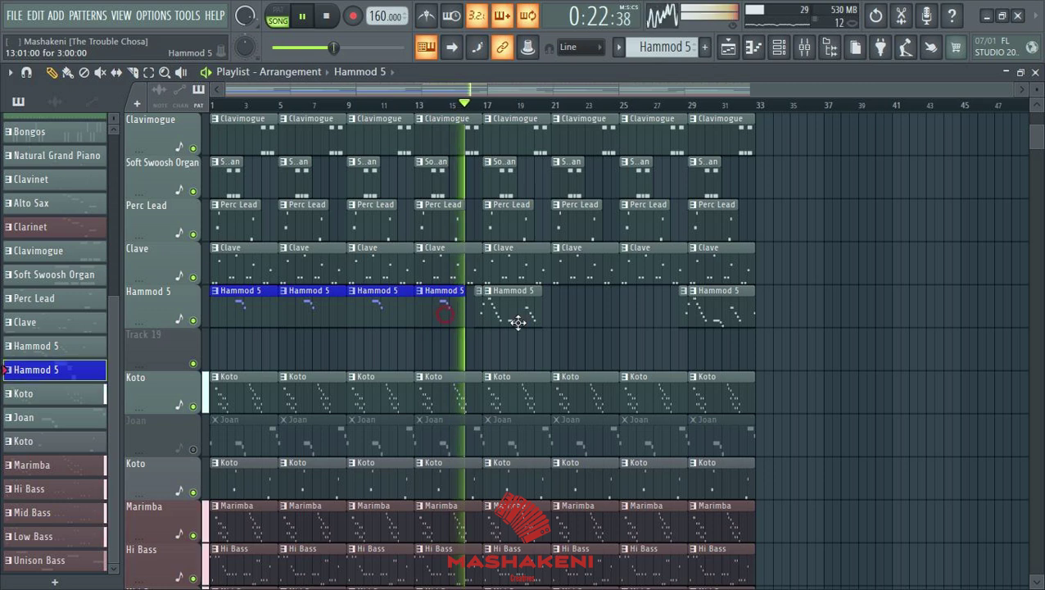
{"action": "left_click", "coordinate": [630, 313]}
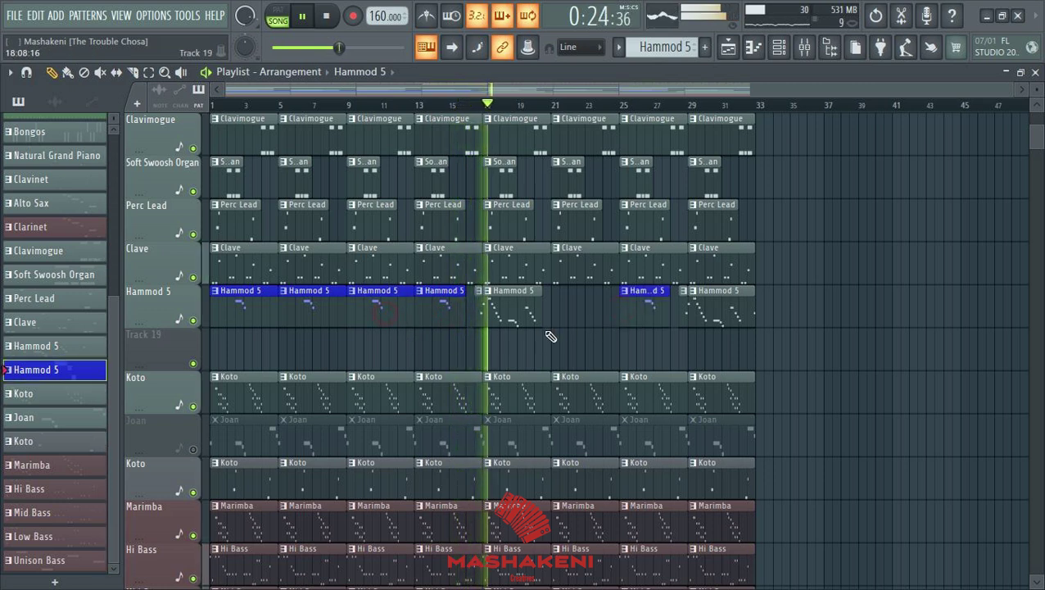
{"action": "left_click", "coordinate": [561, 310]}
{"action": "left_click_drag", "start_coordinate": [579, 319], "coordinate": [578, 319]}
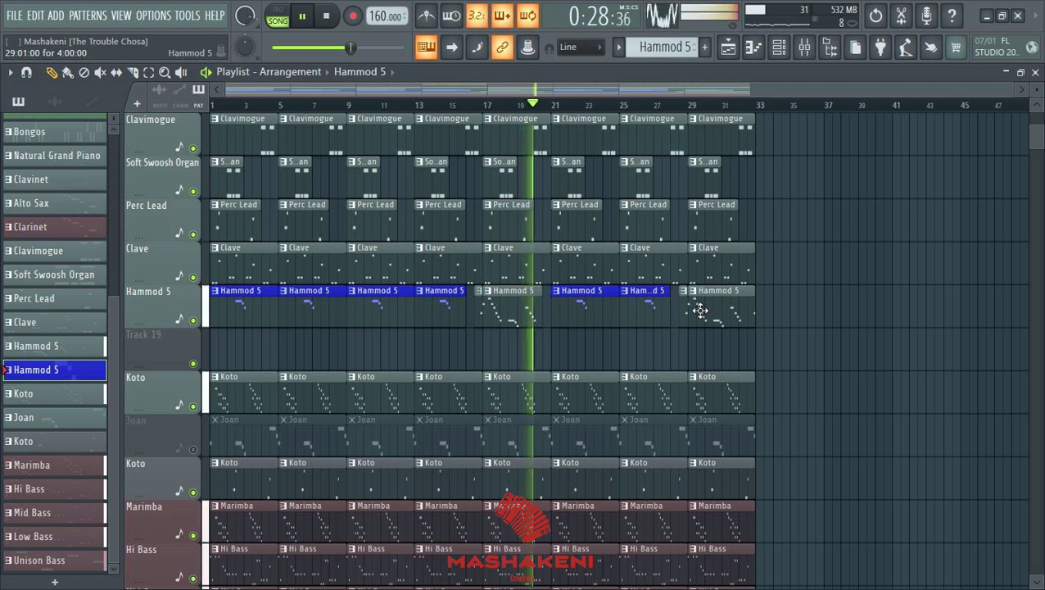
{"action": "key", "text": "space"}
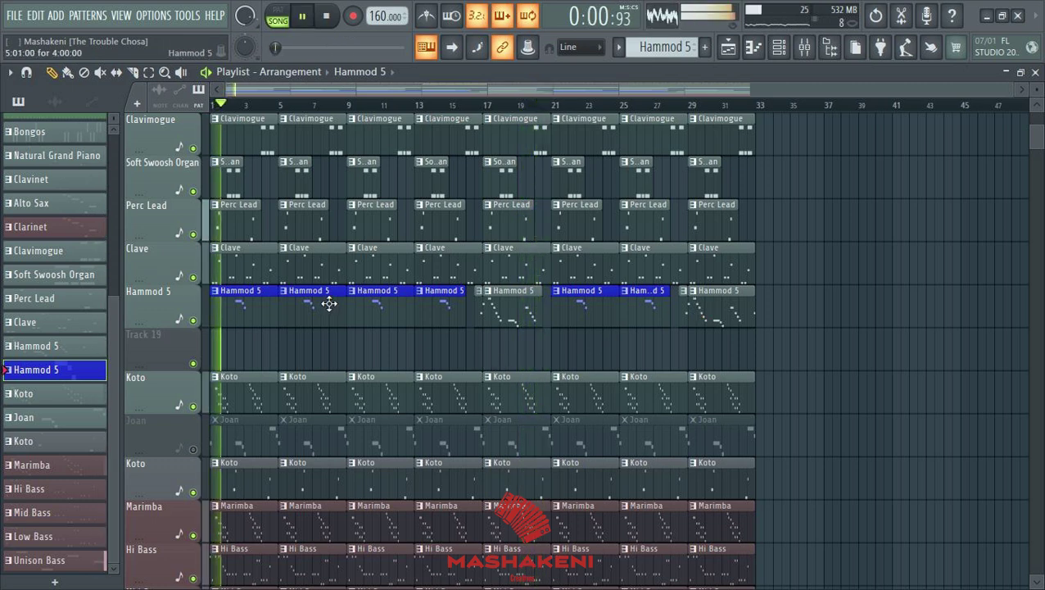
{"action": "key", "text": "space"}
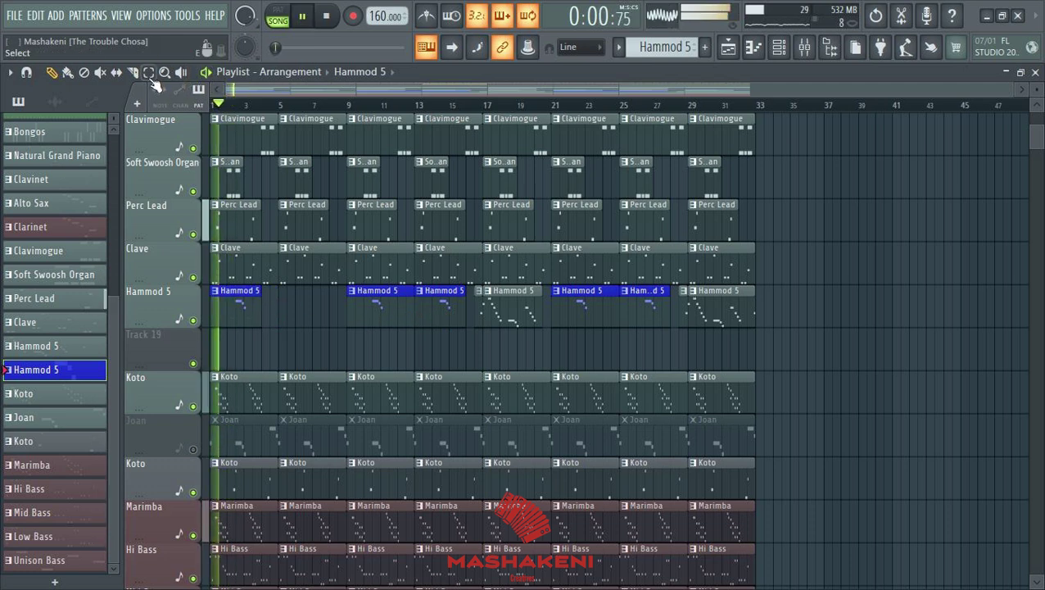
Step: Copy the original Hammod 5 clip group from bar 17 to bar 5 on the same track
{"action": "left_click", "coordinate": [529, 313]}
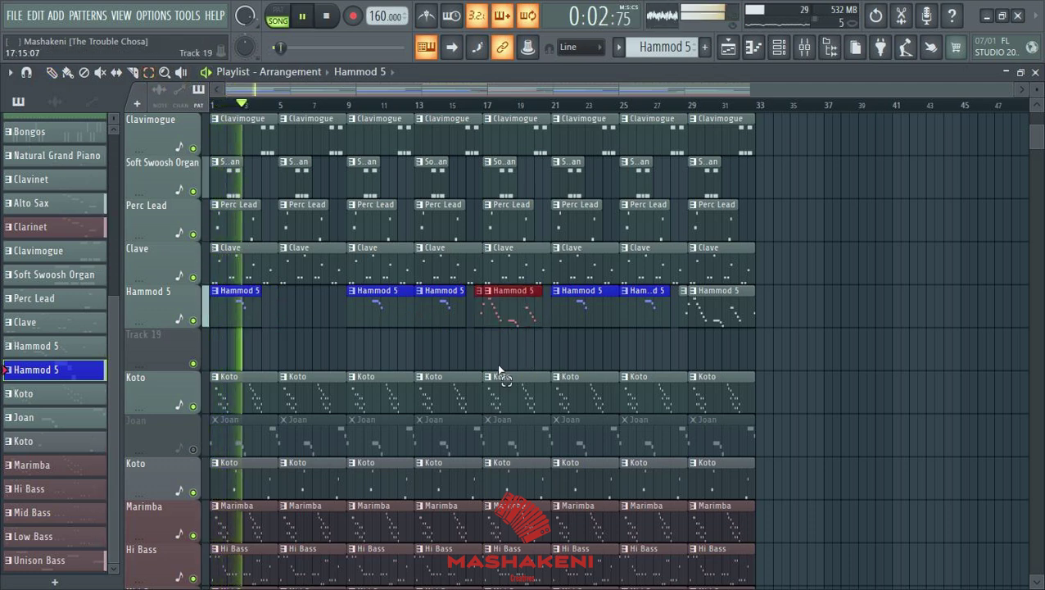
{"action": "left_click", "coordinate": [51, 73]}
{"action": "mouse_move", "coordinate": [507, 314]}
{"action": "left_mouse_down"}
{"action": "mouse_move", "coordinate": [467, 344]}
{"action": "mouse_move", "coordinate": [290, 338]}
{"action": "mouse_move", "coordinate": [299, 303]}
{"action": "left_mouse_up"}
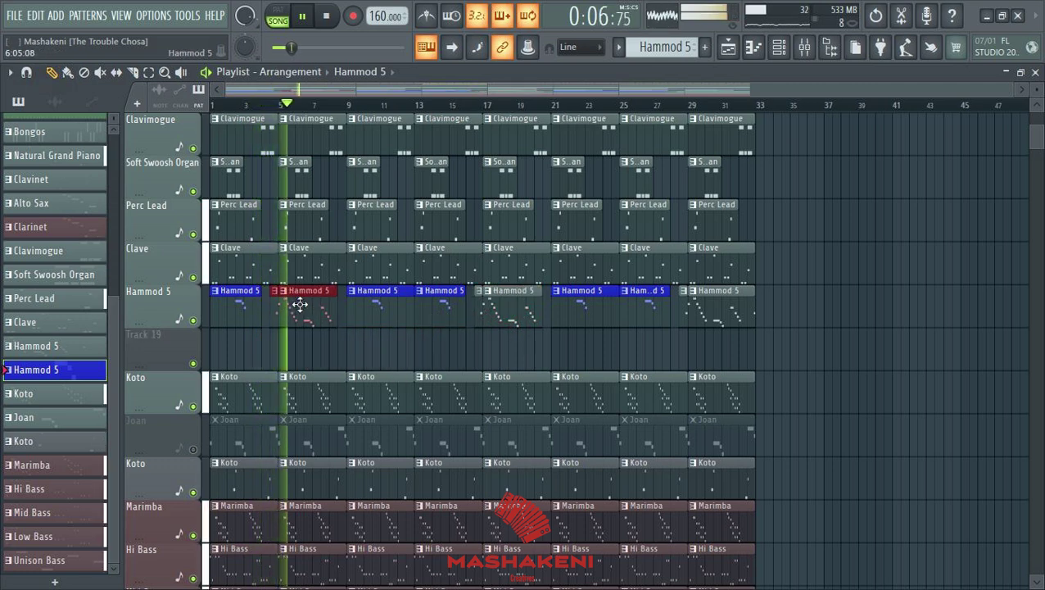
{"action": "left_click", "coordinate": [857, 327]}
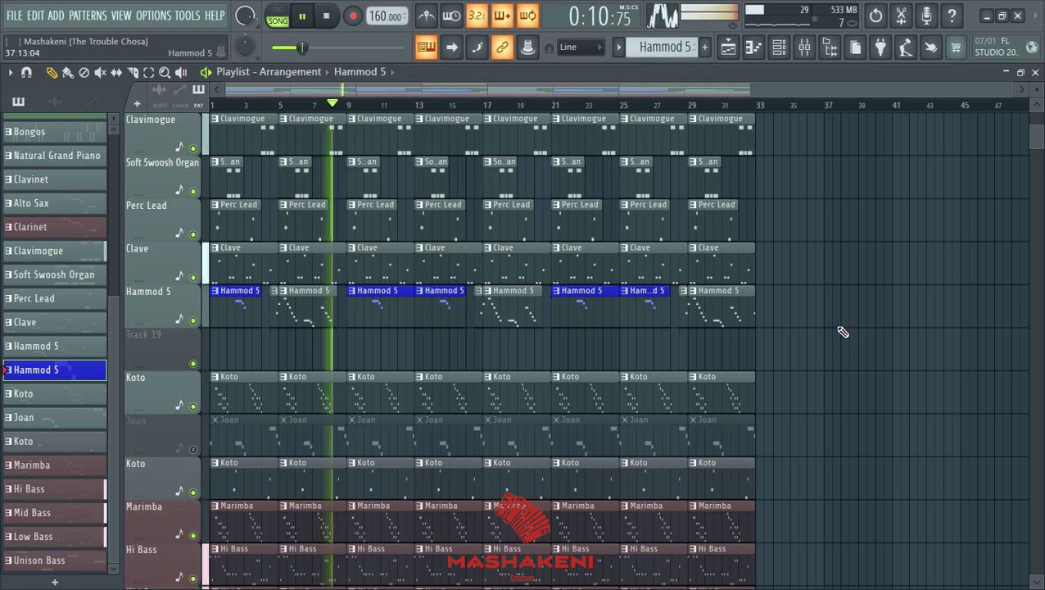
Step: Delete the empty Track 19 between the Hammod 5 and Koto tracks
{"action": "scroll", "coordinate": [842, 331], "scroll_direction": "up", "scroll_amount": 4}
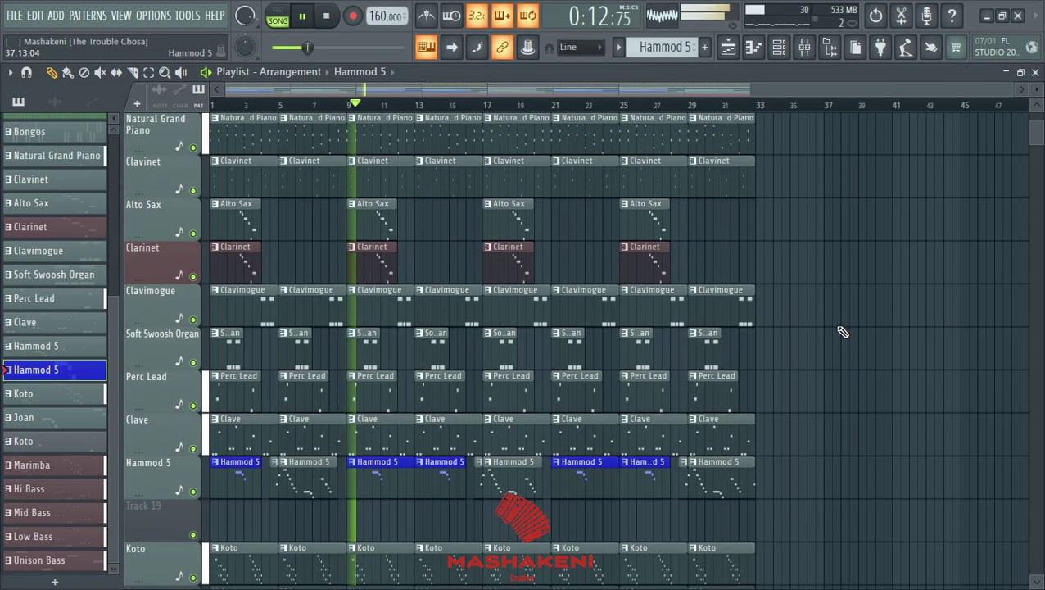
{"action": "scroll", "coordinate": [842, 331], "scroll_direction": "down", "scroll_amount": 5}
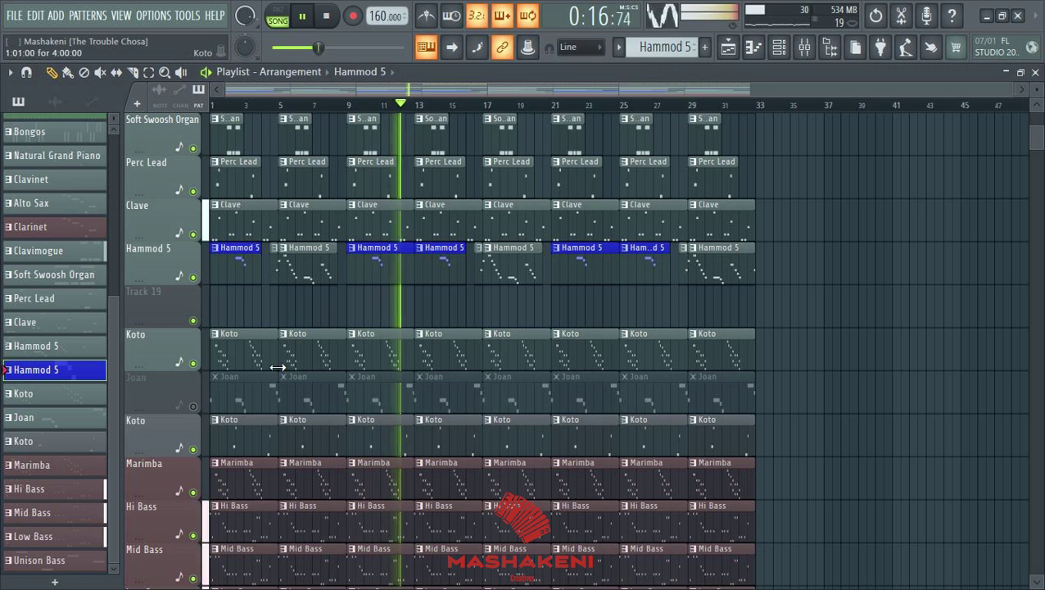
{"action": "right_click", "coordinate": [167, 306]}
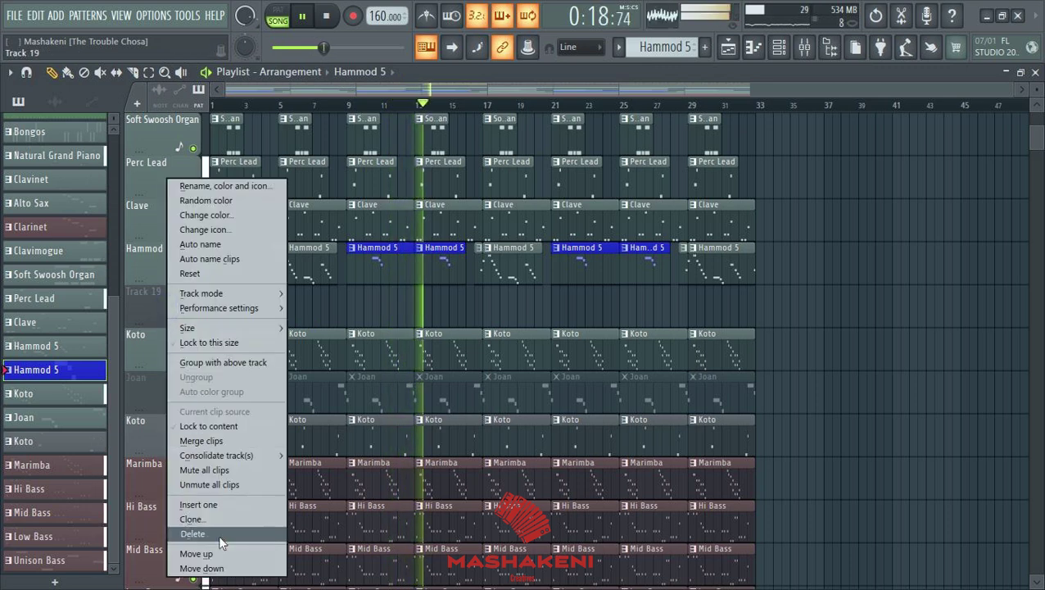
{"action": "left_click", "coordinate": [197, 533]}
{"action": "left_click", "coordinate": [569, 352]}
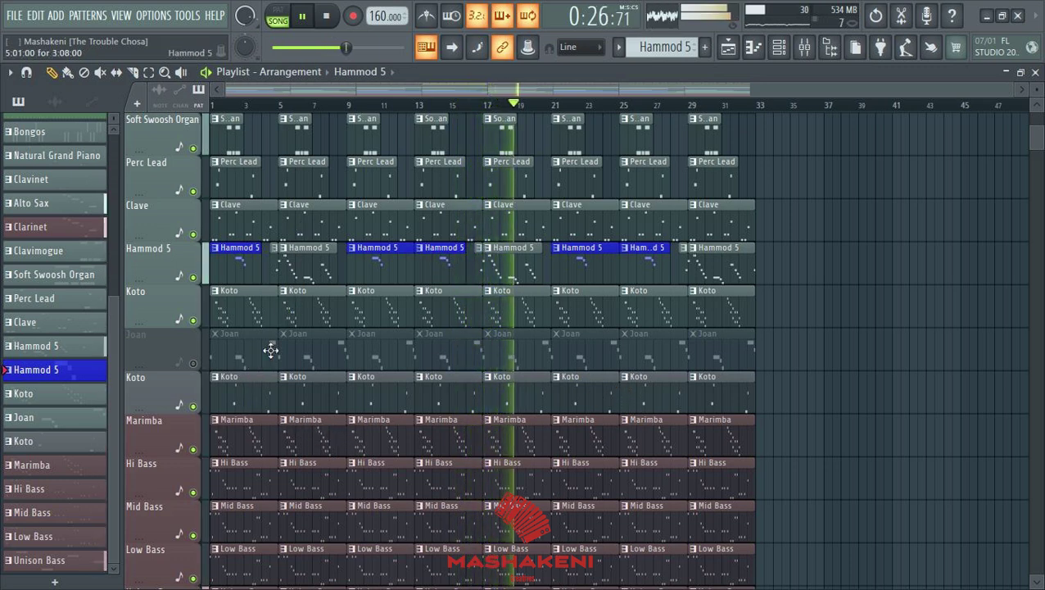
Step: Unmute the Joan track and thin it by trimming the clips at bars 5, 17 and 29 and deleting the clip at bar 1
{"action": "left_click", "coordinate": [193, 363]}
{"action": "key", "text": "space"}
{"action": "key", "text": "space"}
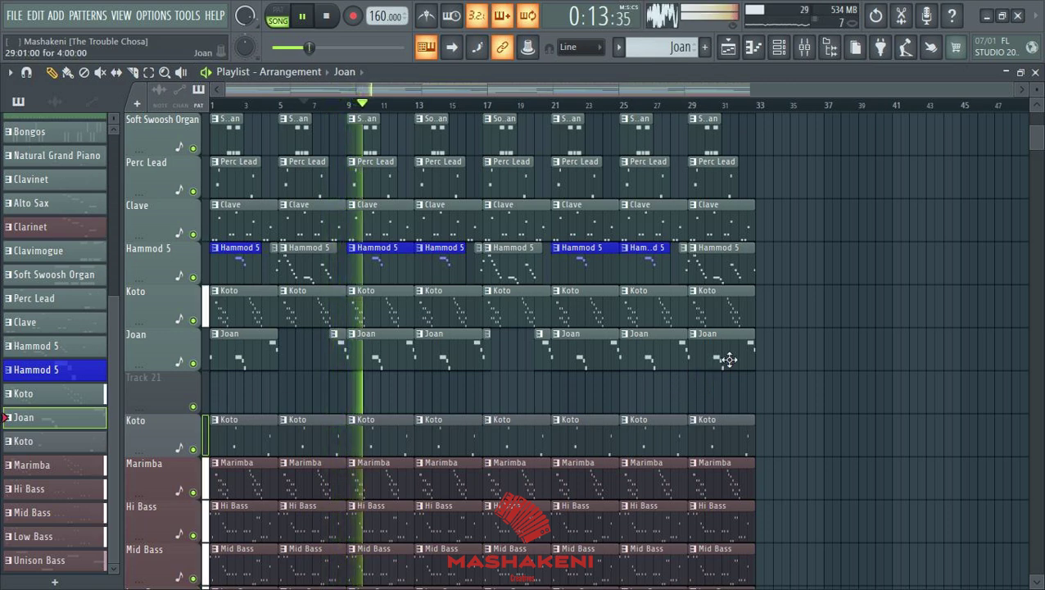
{"action": "left_click_drag", "start_coordinate": [753, 352], "coordinate": [698, 359]}
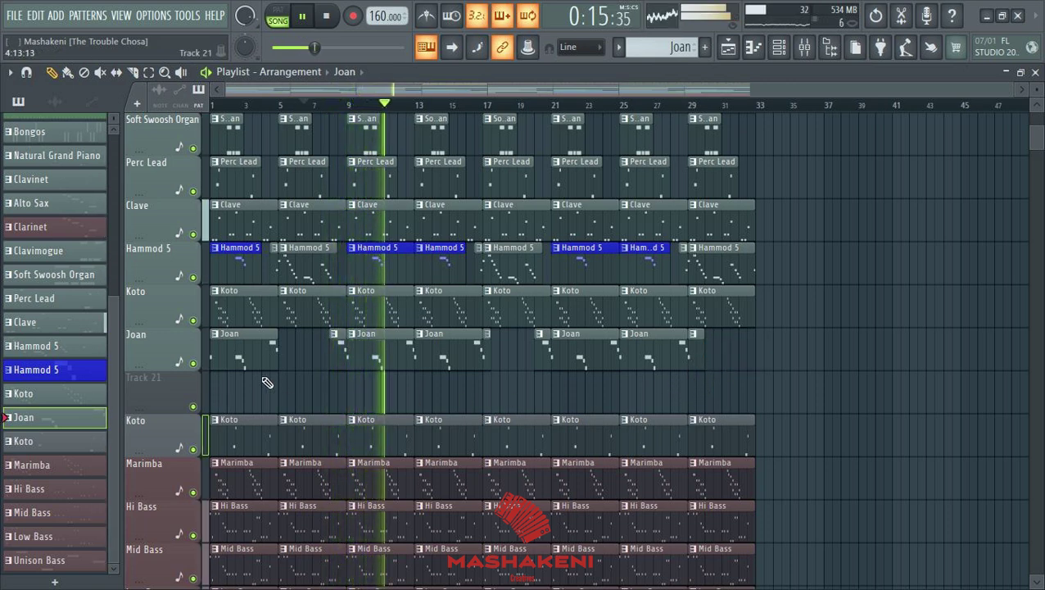
{"action": "right_click", "coordinate": [257, 353]}
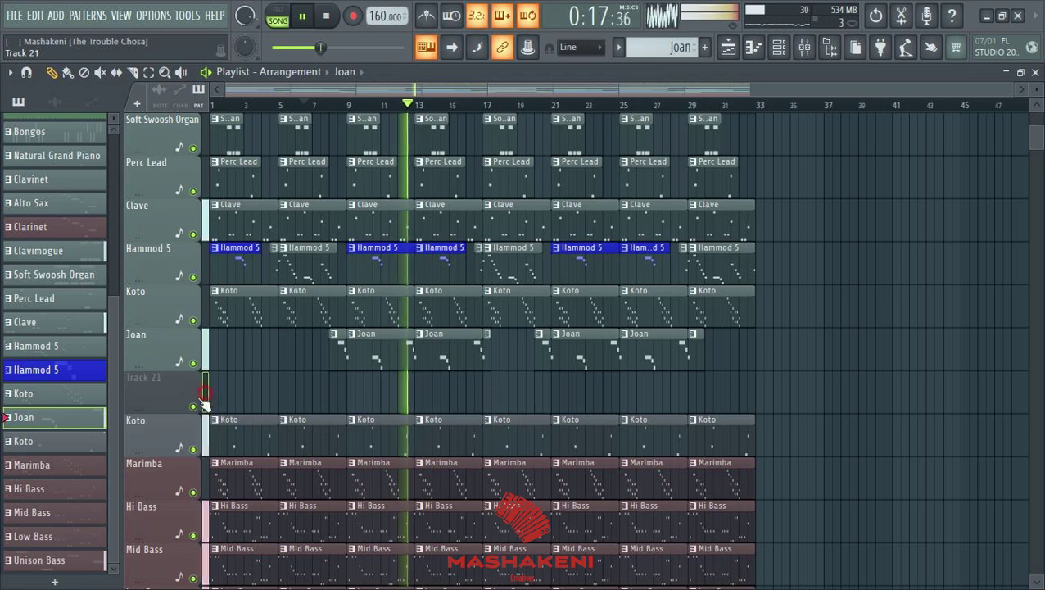
Step: Delete the empty Track 21 below the Joan track
{"action": "right_click", "coordinate": [205, 401]}
{"action": "left_click", "coordinate": [238, 534]}
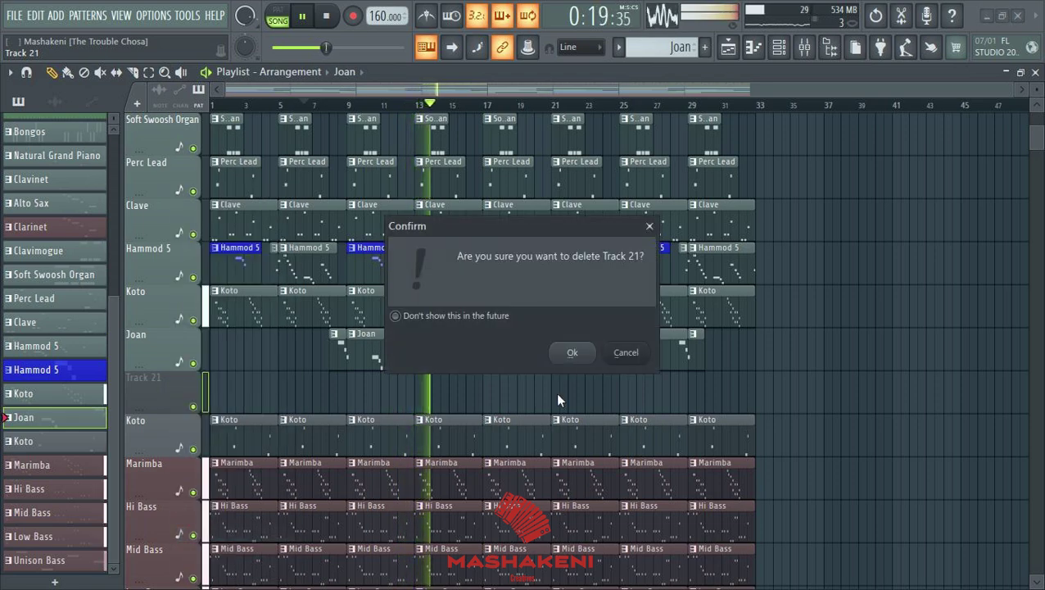
{"action": "left_click", "coordinate": [569, 352]}
Step: Duplicate the entire 32-bar arrangement so the copy fills bars 33 to 64
{"action": "scroll", "coordinate": [886, 363], "scroll_direction": "up", "scroll_amount": 4}
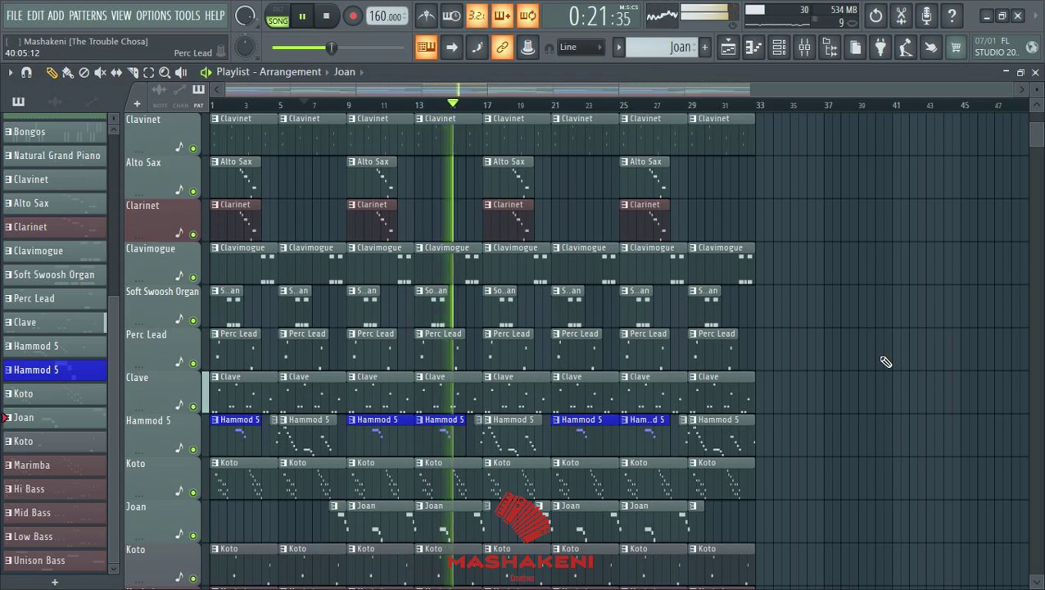
{"action": "scroll", "coordinate": [886, 363], "scroll_direction": "down", "scroll_amount": 5}
{"action": "scroll", "coordinate": [886, 363], "scroll_direction": "down", "scroll_amount": 3}
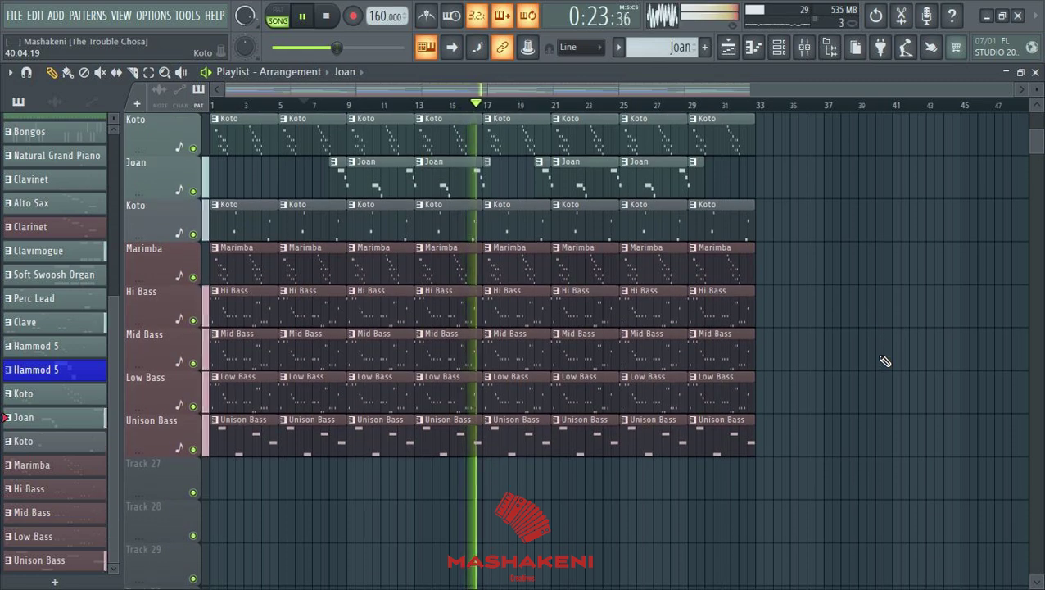
{"action": "scroll", "coordinate": [885, 361], "scroll_direction": "up", "scroll_amount": 19}
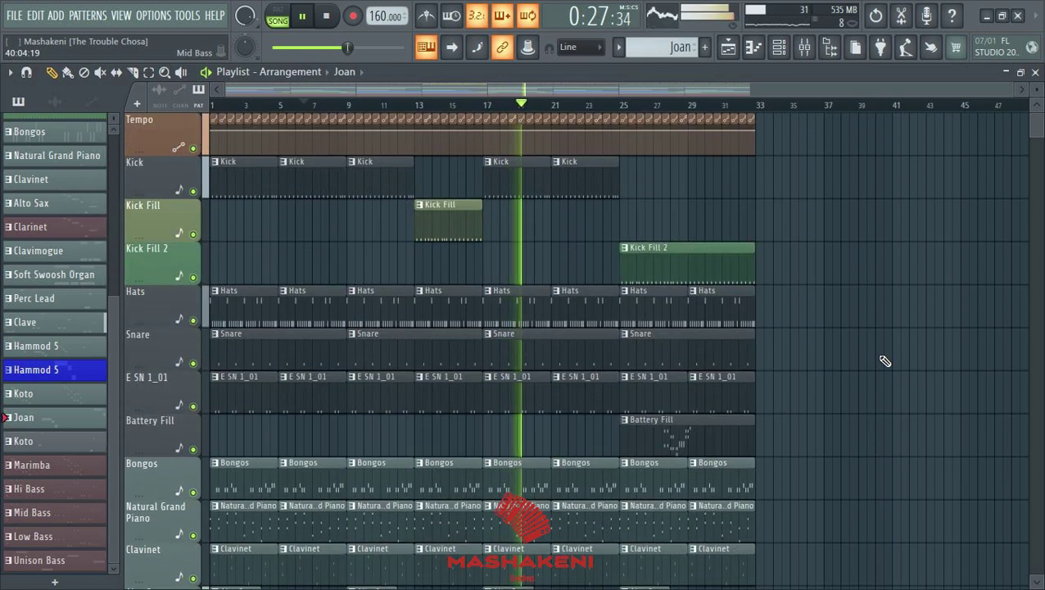
{"action": "scroll", "coordinate": [886, 361], "scroll_direction": "down", "scroll_amount": 5}
{"action": "scroll", "coordinate": [885, 361], "scroll_direction": "down", "scroll_amount": 2}
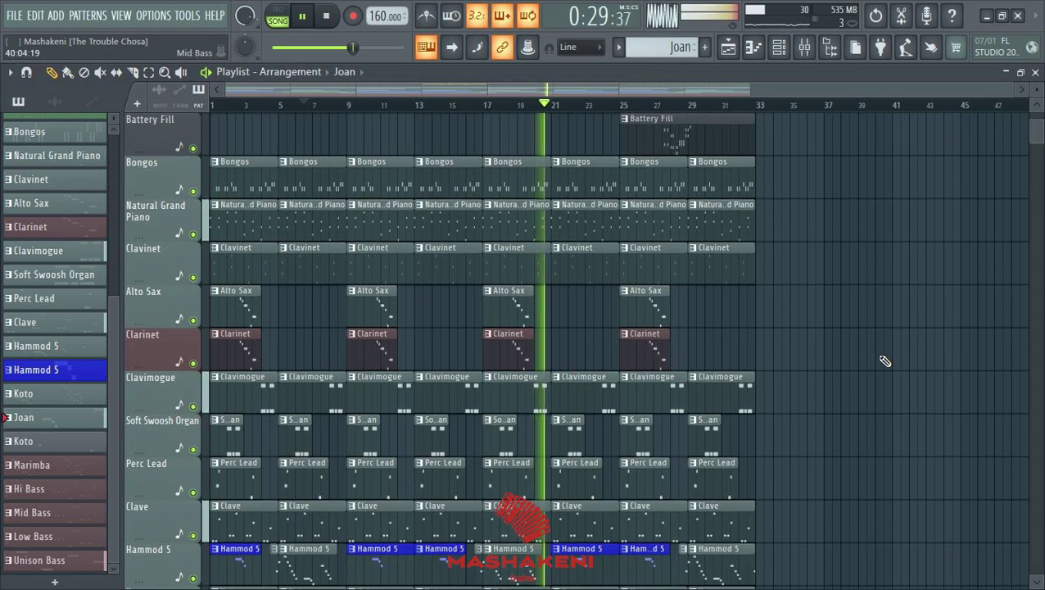
{"action": "key", "text": "ctrl+a"}
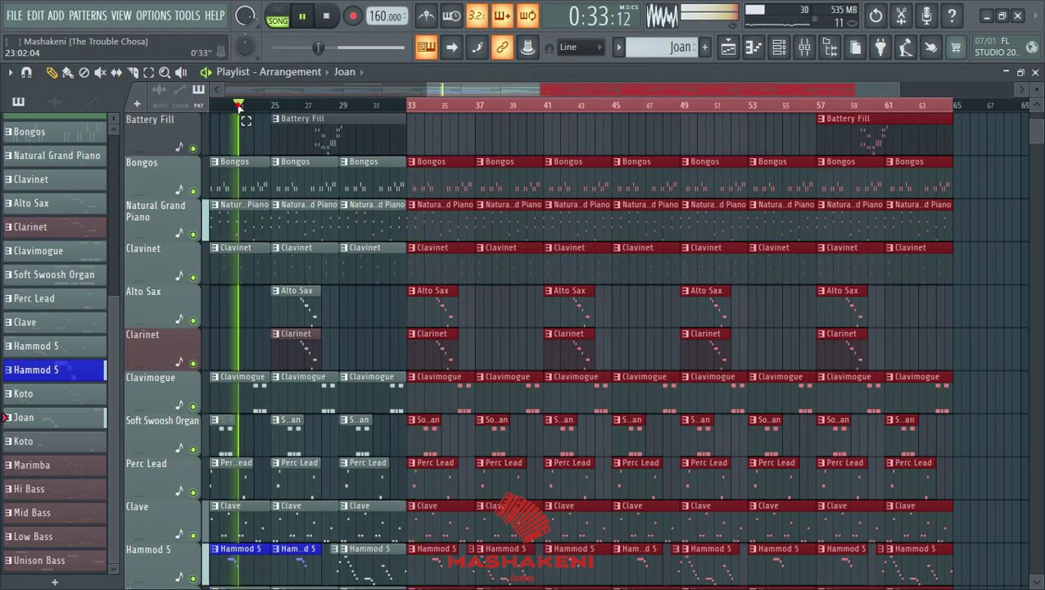
{"action": "left_click", "coordinate": [246, 120]}
Step: Place Battery Fill and Kick Fill 2 clips at bar 37, replacing the Kick clips at bars 37 and 41
{"action": "scroll", "coordinate": [490, 326], "scroll_direction": "down", "scroll_amount": 2}
{"action": "scroll", "coordinate": [620, 403], "scroll_direction": "up", "scroll_amount": 2}
{"action": "scroll", "coordinate": [770, 443], "scroll_direction": "up", "scroll_amount": 5}
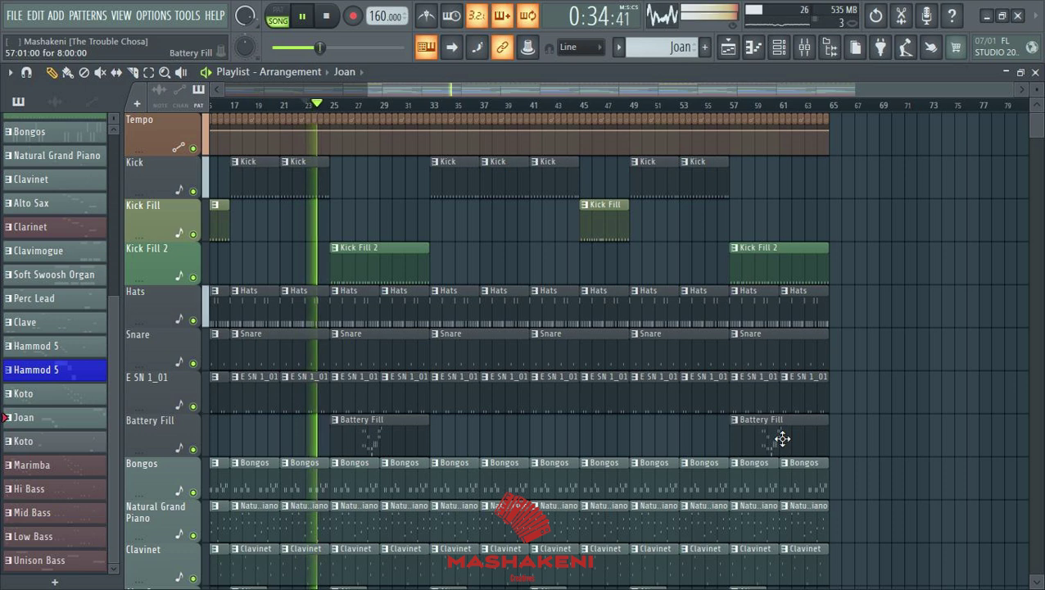
{"action": "left_click", "coordinate": [783, 440]}
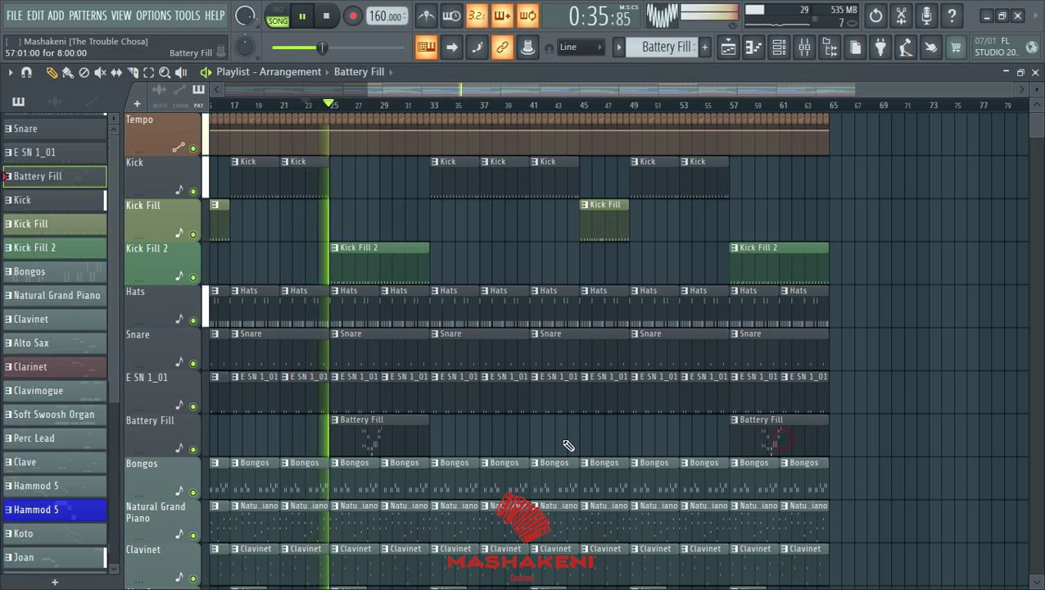
{"action": "left_click", "coordinate": [488, 431]}
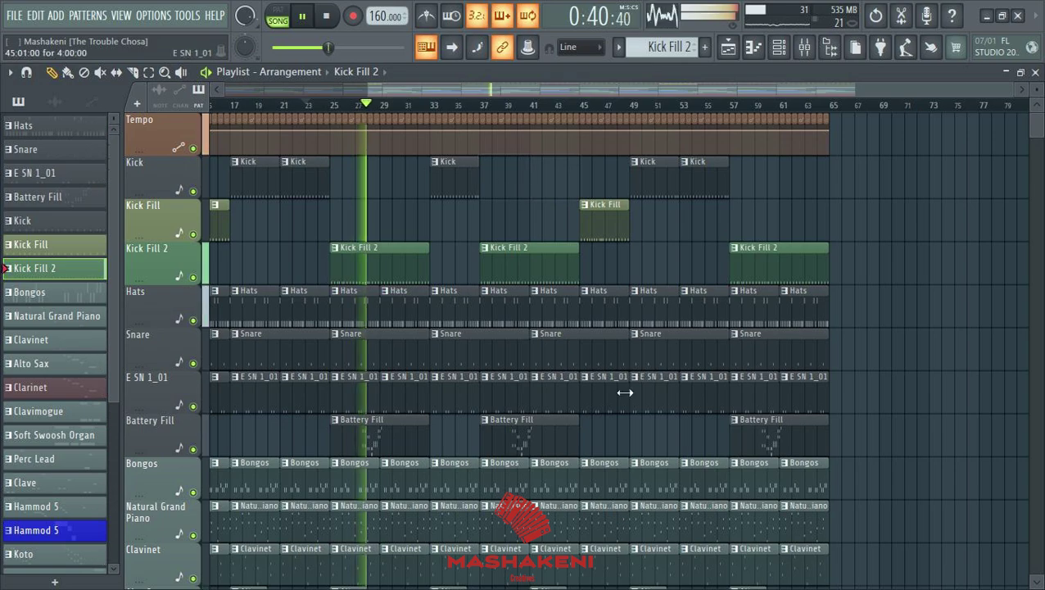
Step: Delete the Hi Bass, Mid Bass and Low Bass clips at bar 29
{"action": "scroll", "coordinate": [447, 366], "scroll_direction": "down", "scroll_amount": 4}
{"action": "scroll", "coordinate": [447, 366], "scroll_direction": "down", "scroll_amount": 9}
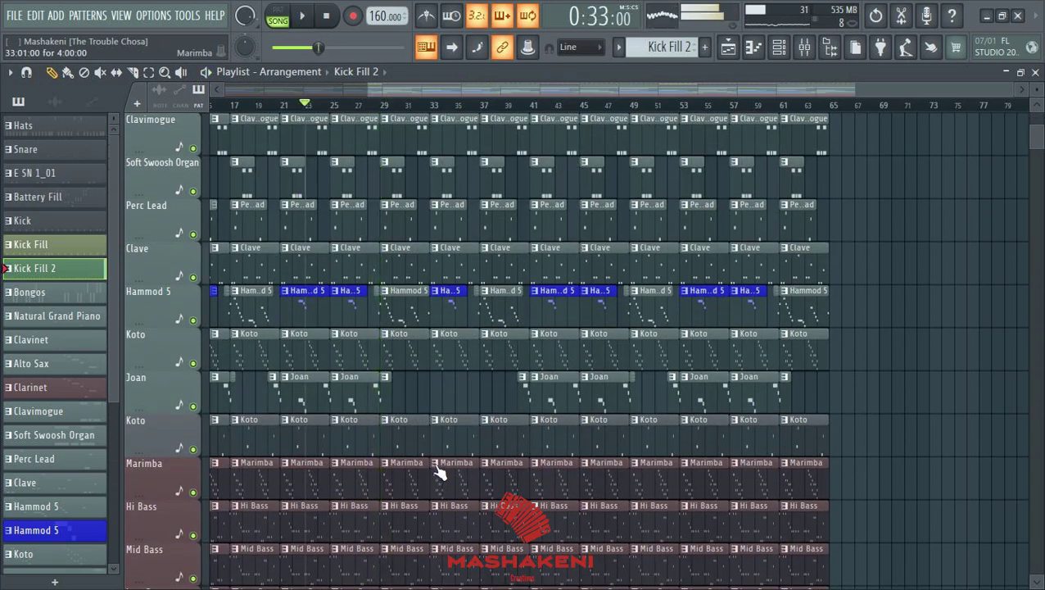
{"action": "scroll", "coordinate": [439, 464], "scroll_direction": "down", "scroll_amount": 4}
{"action": "right_click", "coordinate": [404, 439]}
{"action": "right_click", "coordinate": [409, 384]}
{"action": "right_click", "coordinate": [415, 352]}
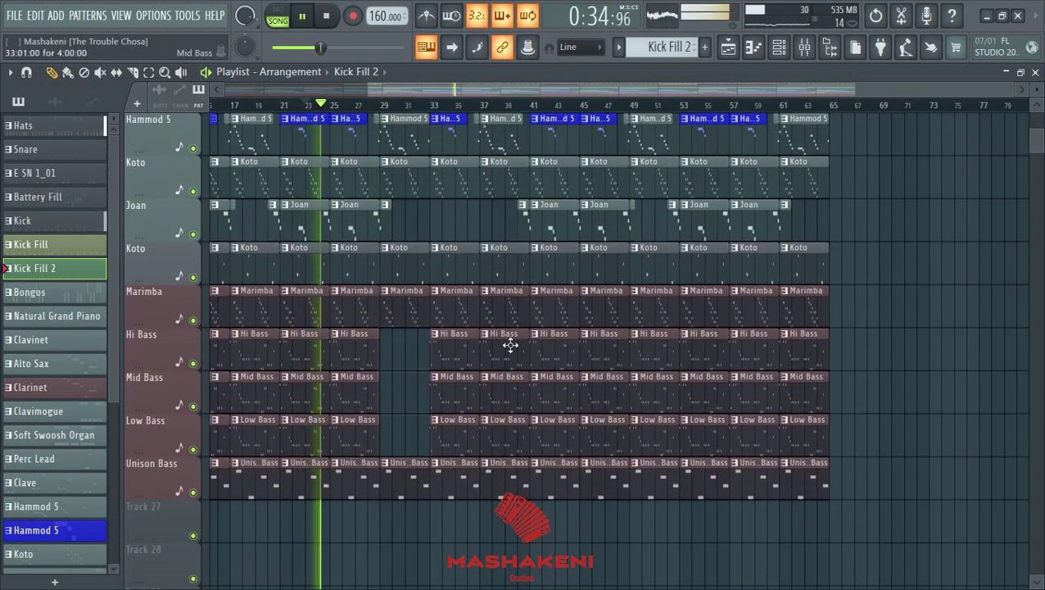
Step: Delete the Hi Bass, Mid Bass and Low Bass clips at bar 33
{"action": "scroll", "coordinate": [529, 257], "scroll_direction": "up", "scroll_amount": 4}
{"action": "scroll", "coordinate": [637, 296], "scroll_direction": "up", "scroll_amount": 8}
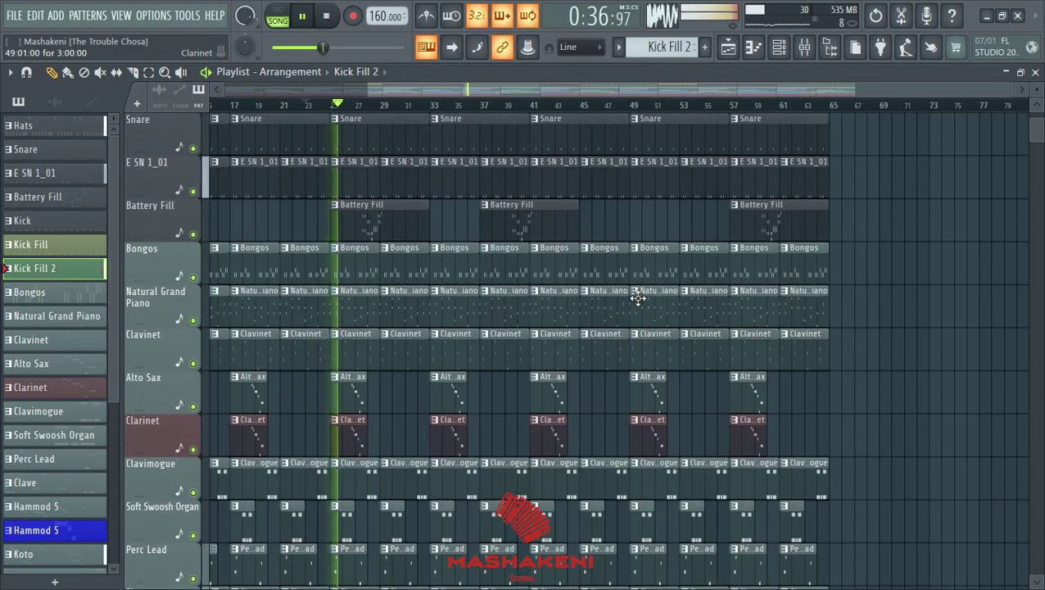
{"action": "scroll", "coordinate": [637, 297], "scroll_direction": "down", "scroll_amount": 8}
{"action": "scroll", "coordinate": [638, 296], "scroll_direction": "down", "scroll_amount": 5}
{"action": "right_click", "coordinate": [455, 394]}
{"action": "right_click", "coordinate": [454, 352]}
{"action": "right_click", "coordinate": [454, 310]}
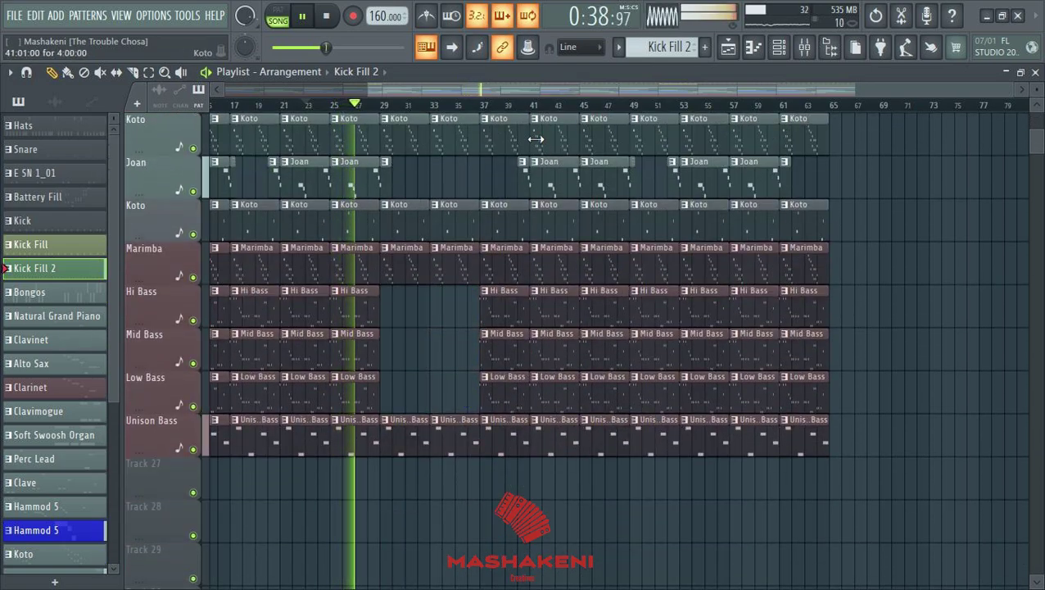
Step: Trim the bar 37 Hi and Low Bass clips to start at bar 39, end Mid Bass there, and delete the Unison Bass clips at bars 33 and 37
{"action": "scroll", "coordinate": [553, 118], "scroll_direction": "up", "scroll_amount": 3}
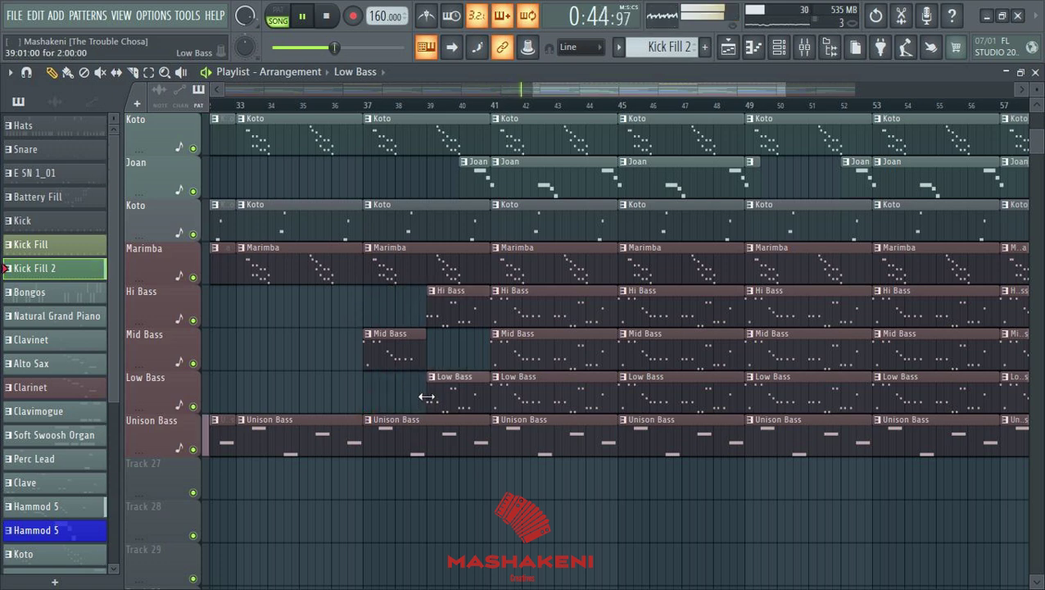
{"action": "scroll", "coordinate": [385, 111], "scroll_direction": "down", "scroll_amount": 4}
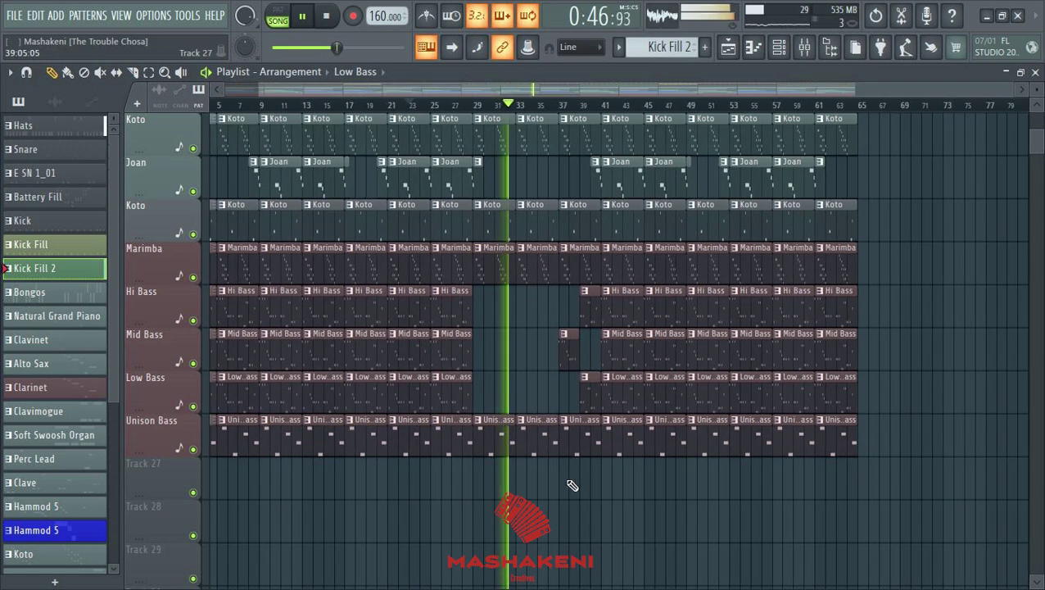
{"action": "right_click", "coordinate": [543, 447]}
{"action": "right_click", "coordinate": [579, 443]}
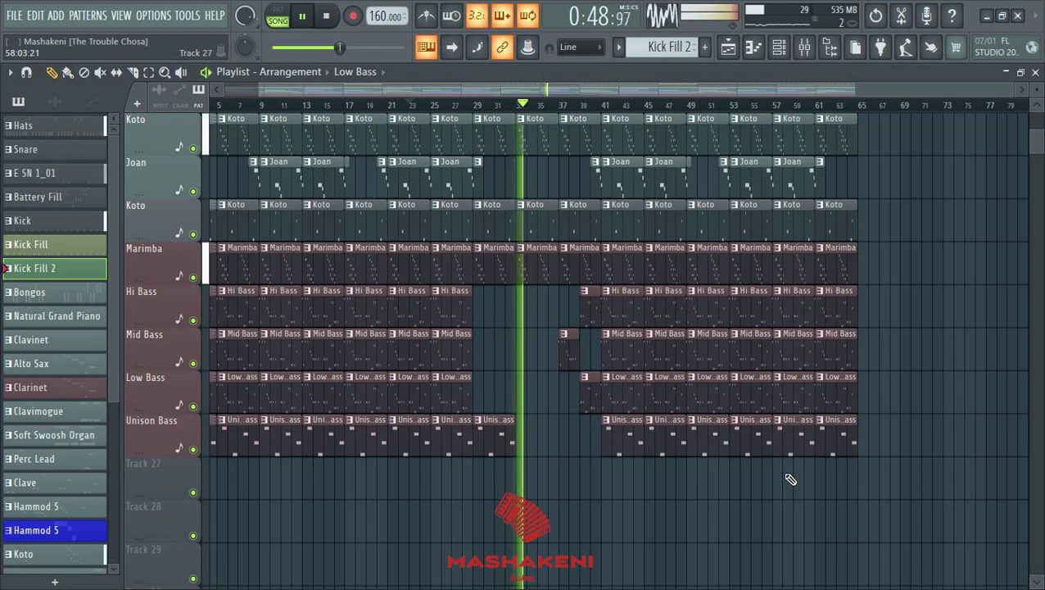
Step: Delete the Natural Grand Piano clips at bars 33 and 37
{"action": "scroll", "coordinate": [781, 397], "scroll_direction": "up", "scroll_amount": 5}
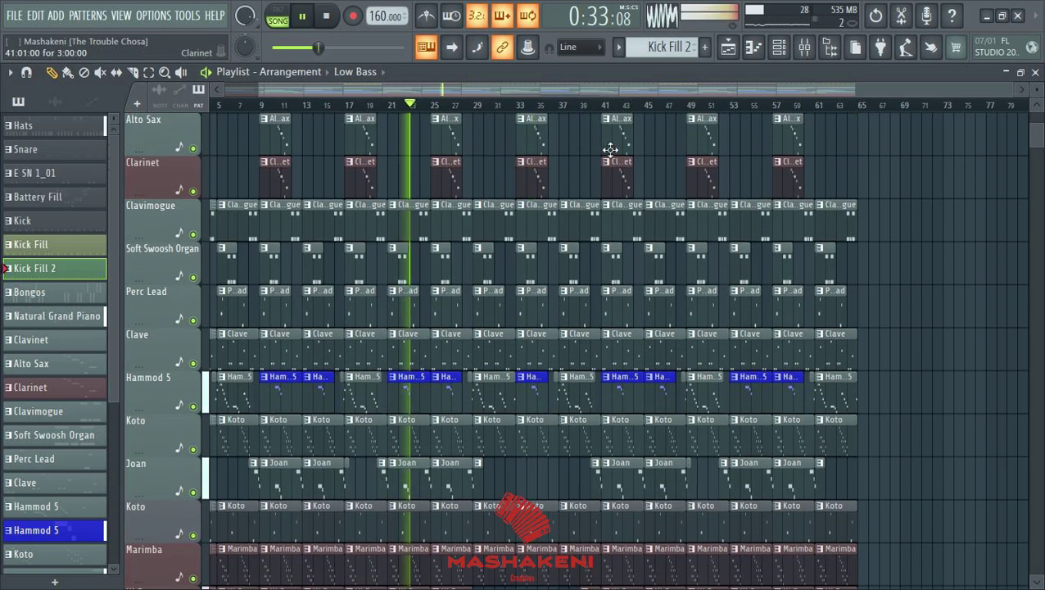
{"action": "scroll", "coordinate": [635, 117], "scroll_direction": "up", "scroll_amount": 2}
{"action": "scroll", "coordinate": [518, 366], "scroll_direction": "down", "scroll_amount": 6}
{"action": "scroll", "coordinate": [518, 366], "scroll_direction": "up", "scroll_amount": 5}
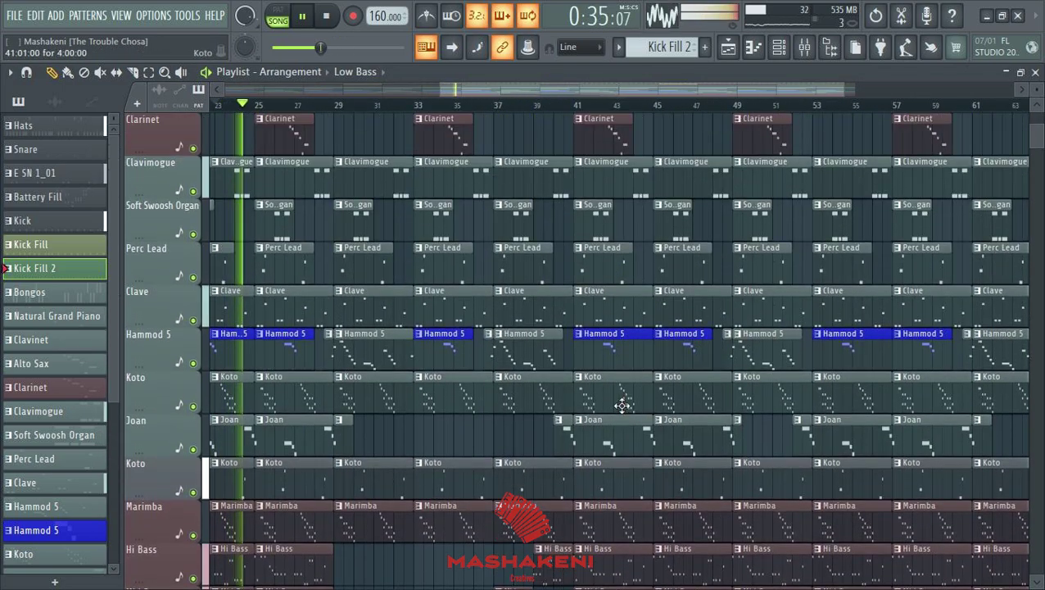
{"action": "scroll", "coordinate": [459, 354], "scroll_direction": "up", "scroll_amount": 4}
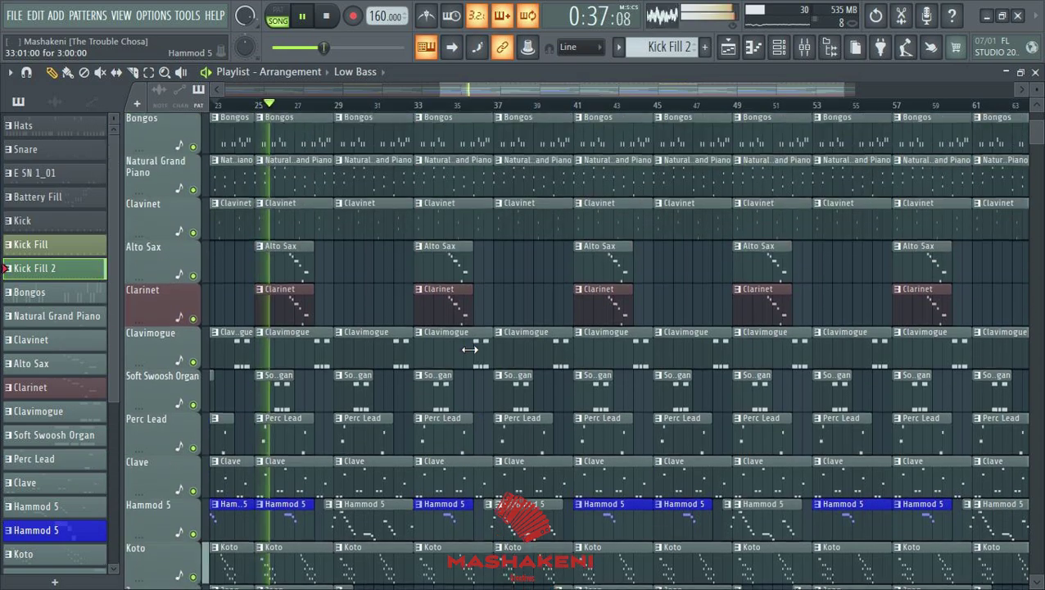
{"action": "scroll", "coordinate": [471, 347], "scroll_direction": "up", "scroll_amount": 4}
{"action": "scroll", "coordinate": [471, 348], "scroll_direction": "down", "scroll_amount": 3}
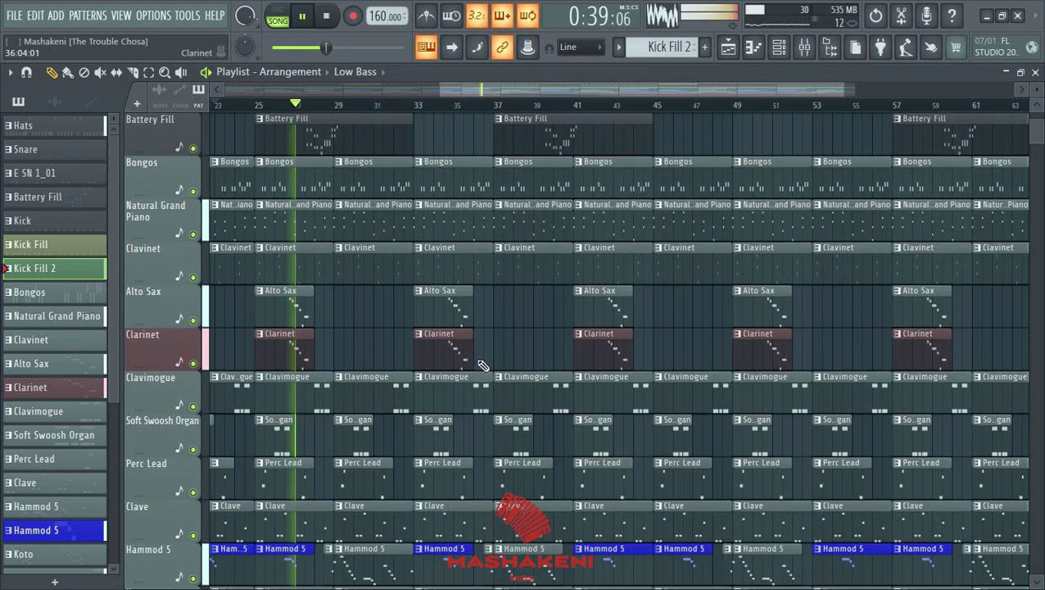
{"action": "scroll", "coordinate": [462, 126], "scroll_direction": "up", "scroll_amount": 3}
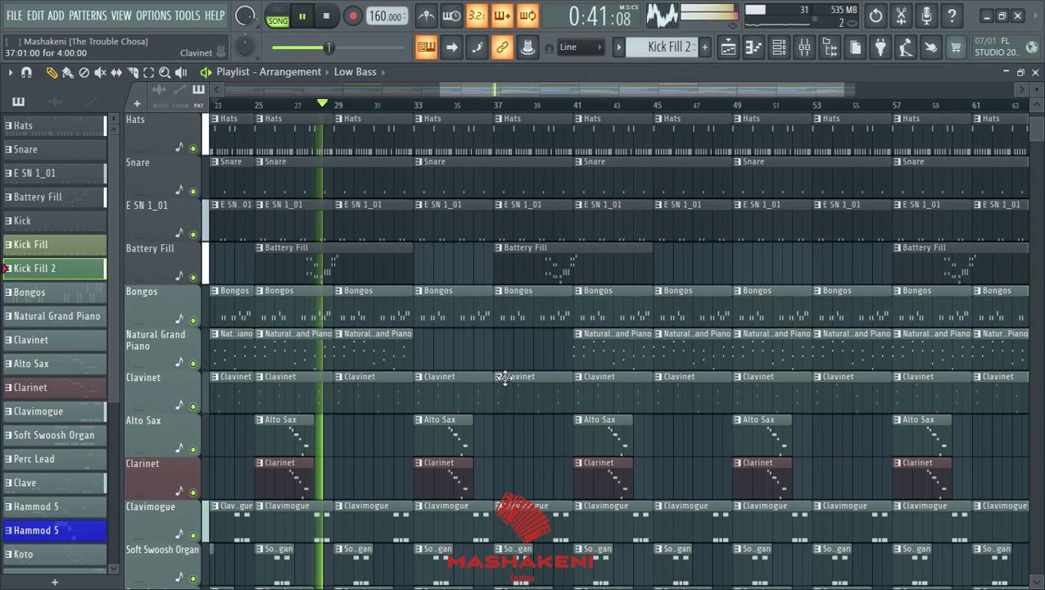
Step: Delete all Bongos clips except the two at bars 33 and 37
{"action": "scroll", "coordinate": [479, 105], "scroll_direction": "down", "scroll_amount": 3}
{"action": "right_click", "coordinate": [622, 307]}
{"action": "right_click", "coordinate": [495, 317]}
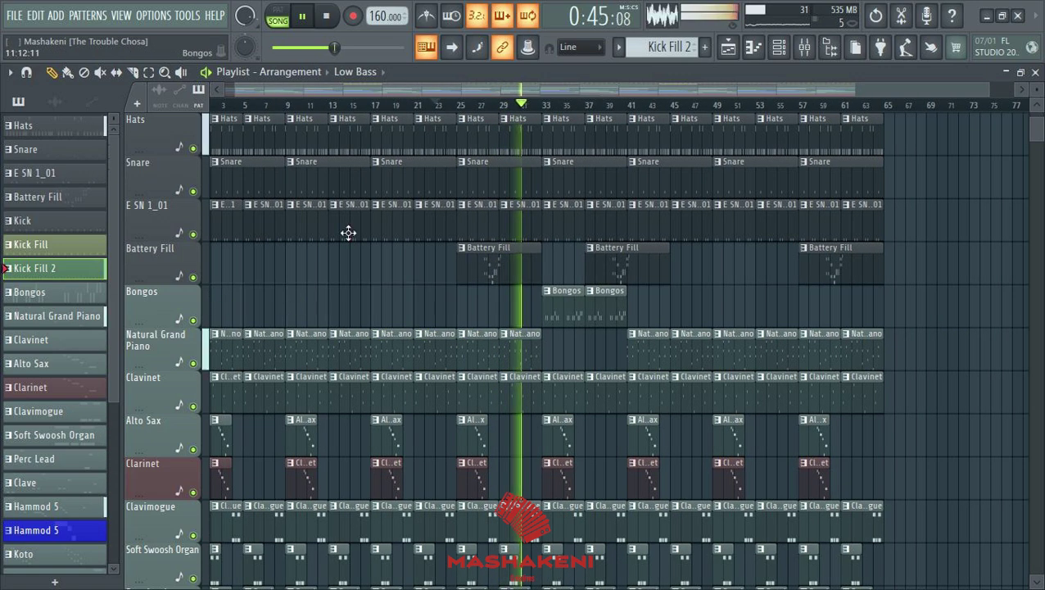
{"action": "scroll", "coordinate": [411, 196], "scroll_direction": "down", "scroll_amount": 1}
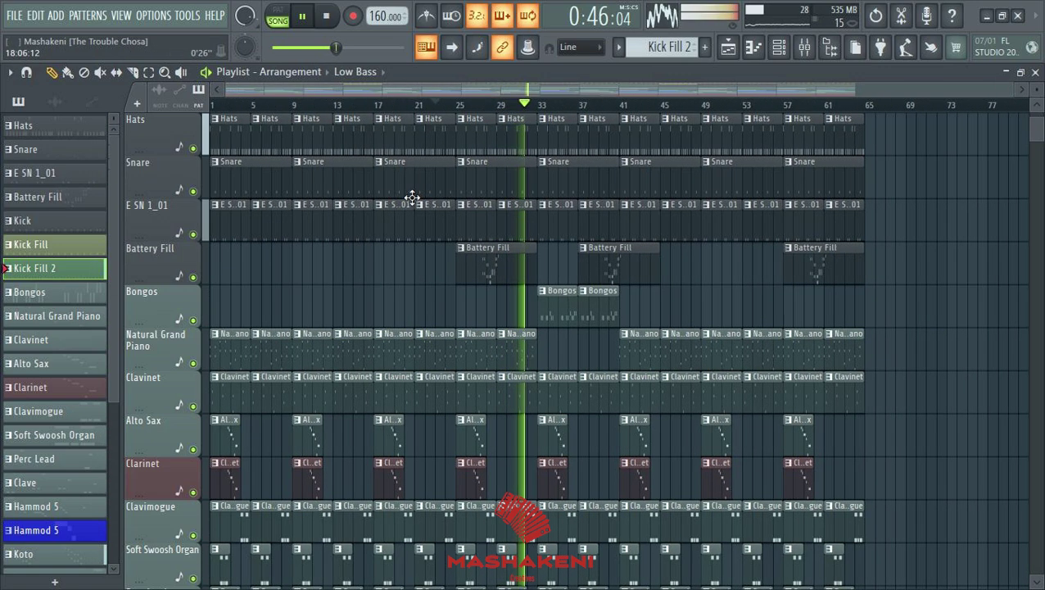
Step: Check the channels in the channel rack and return to the playlist
{"action": "left_click", "coordinate": [779, 48]}
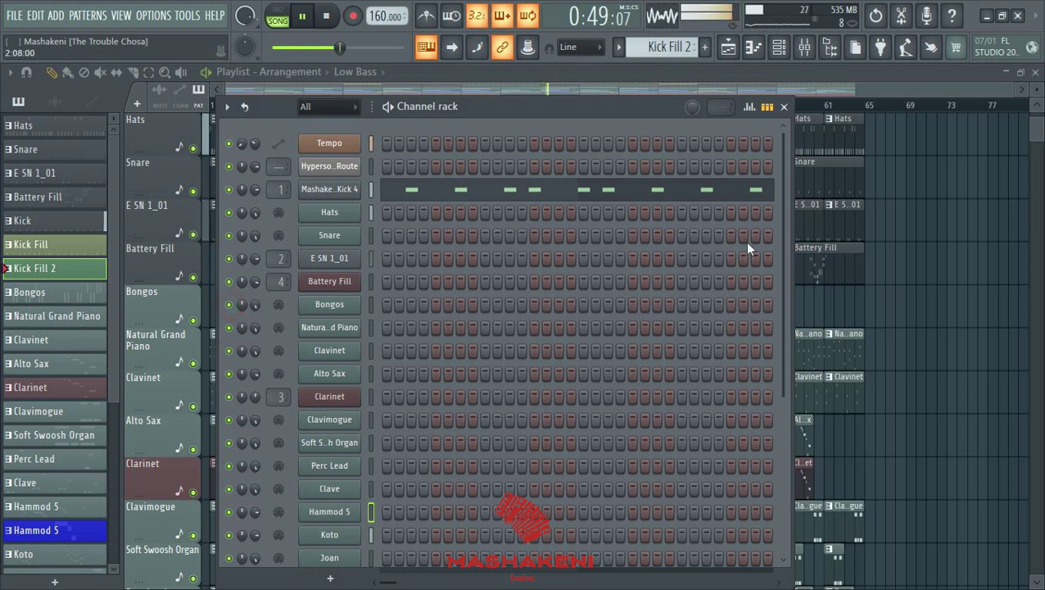
{"action": "left_click", "coordinate": [890, 85]}
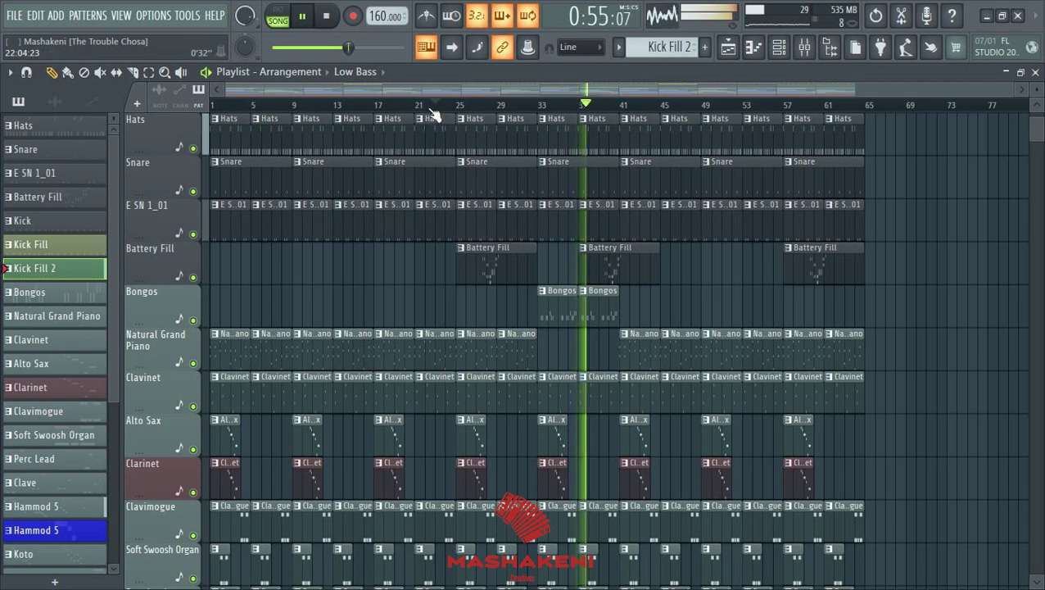
Step: Play the arrangement from around bar 22 and review the clips on all tracks up to bar 64
{"action": "left_click", "coordinate": [426, 107]}
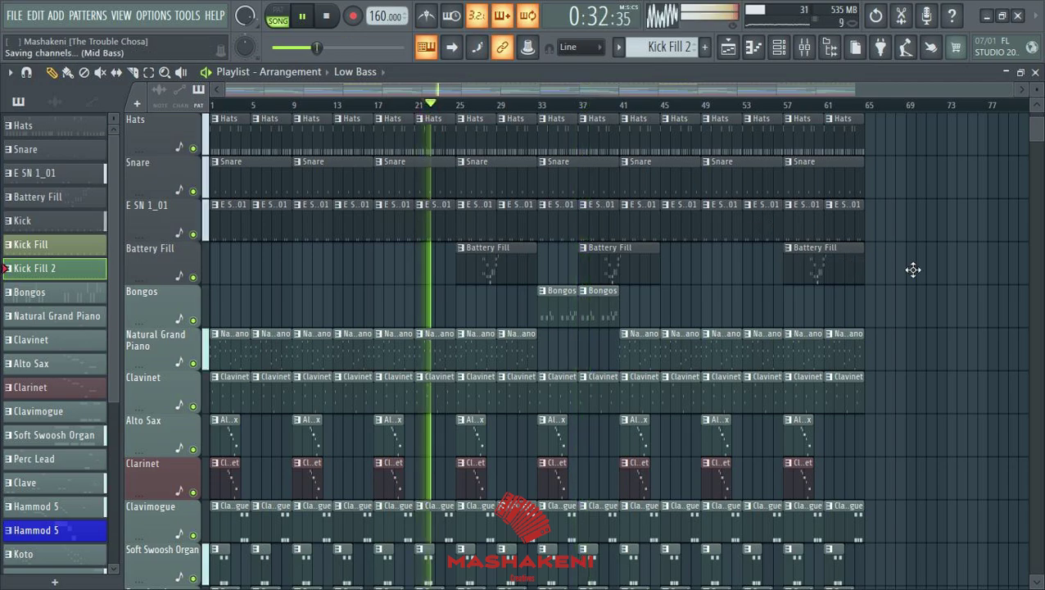
{"action": "scroll", "coordinate": [943, 280], "scroll_direction": "down", "scroll_amount": 5}
{"action": "scroll", "coordinate": [943, 279], "scroll_direction": "up", "scroll_amount": 6}
{"action": "scroll", "coordinate": [855, 116], "scroll_direction": "up", "scroll_amount": 2, "text": "ctrl"}
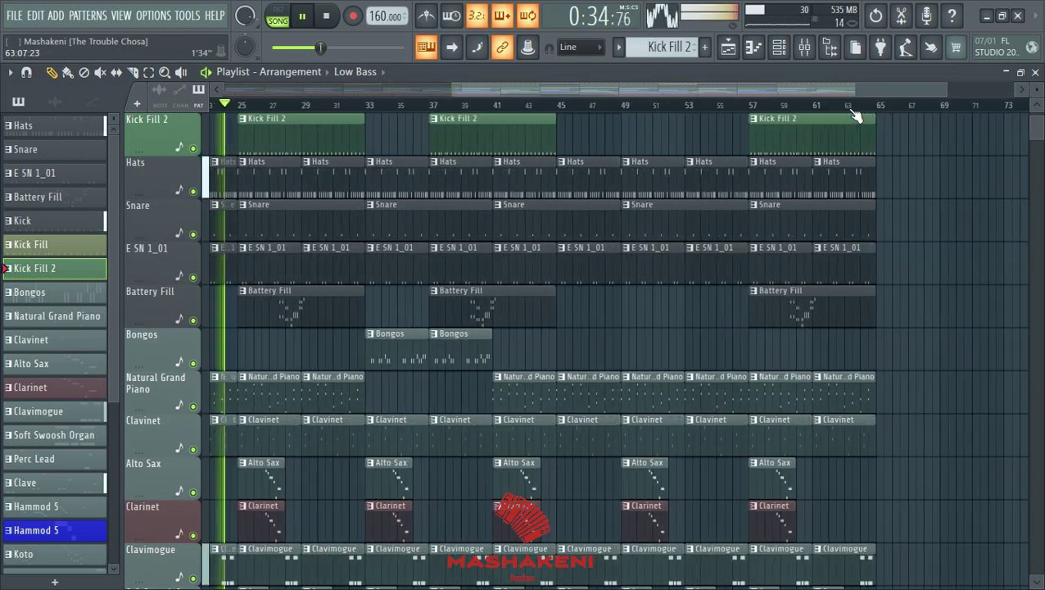
{"action": "scroll", "coordinate": [889, 201], "scroll_direction": "down", "scroll_amount": 3}
{"action": "scroll", "coordinate": [770, 110], "scroll_direction": "down", "scroll_amount": 2}
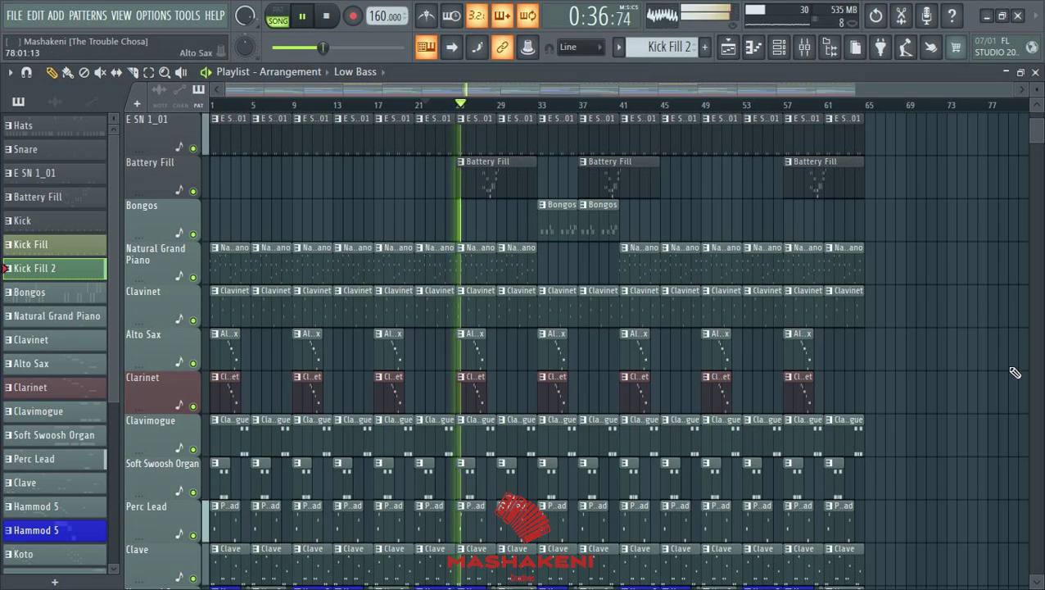
{"action": "scroll", "coordinate": [1019, 375], "scroll_direction": "down", "scroll_amount": 11}
{"action": "scroll", "coordinate": [1020, 379], "scroll_direction": "up", "scroll_amount": 7}
{"action": "scroll", "coordinate": [1021, 383], "scroll_direction": "up", "scroll_amount": 6}
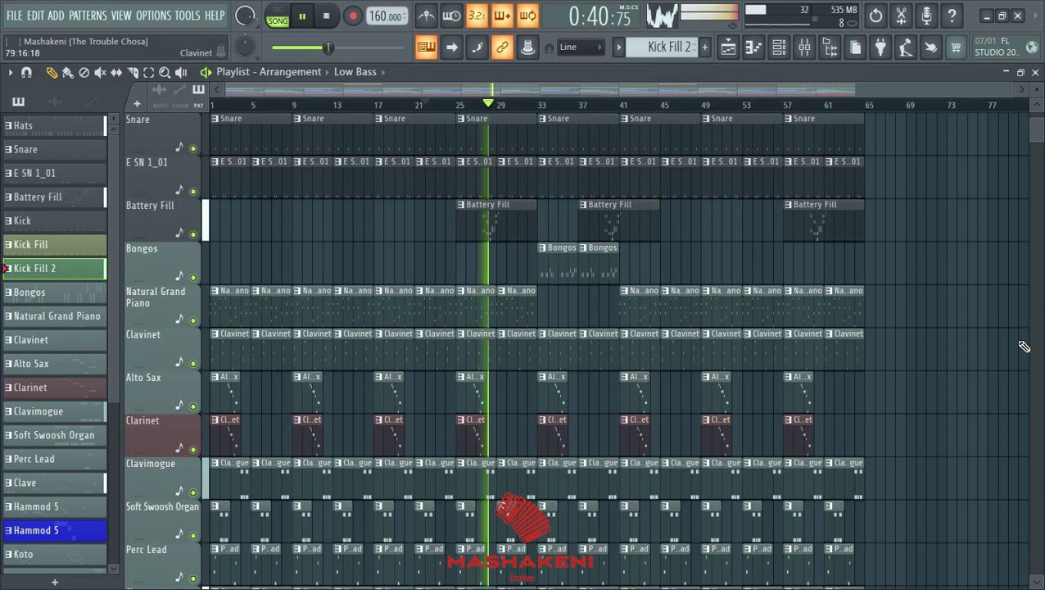
{"action": "scroll", "coordinate": [793, 325], "scroll_direction": "down", "scroll_amount": 2}
{"action": "scroll", "coordinate": [586, 455], "scroll_direction": "up", "scroll_amount": 2}
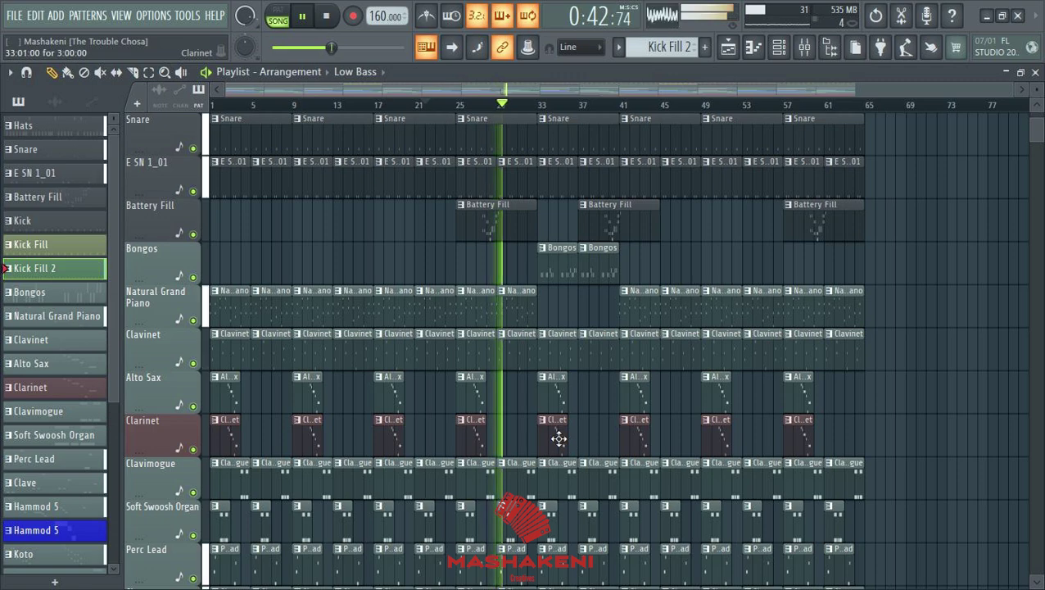
Step: Delete the Alto Sax and Clarinet clips at bars 33 and 41
{"action": "left_click_drag", "start_coordinate": [560, 438], "coordinate": [557, 395]}
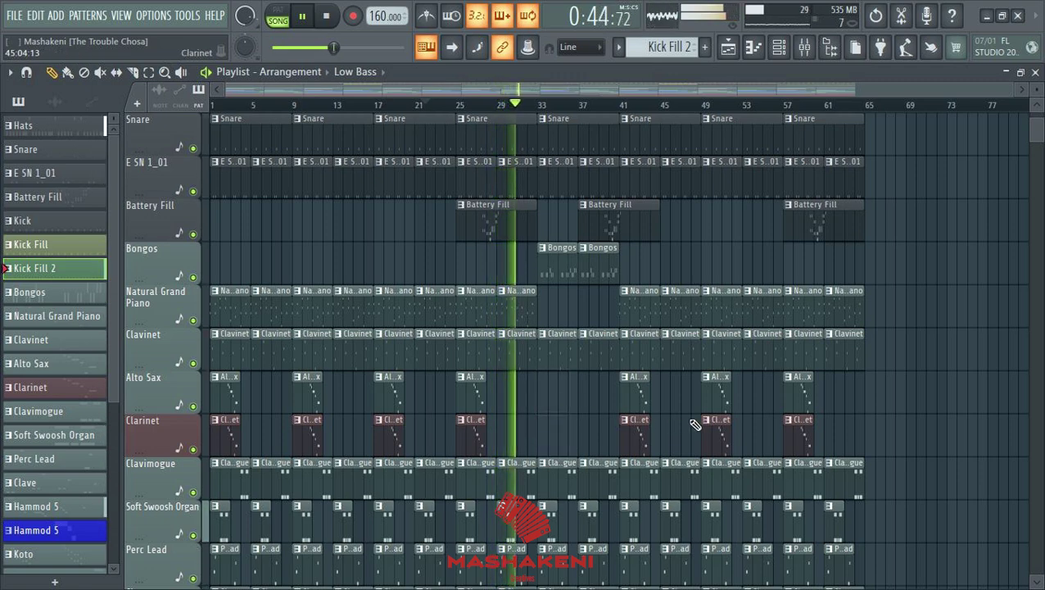
{"action": "scroll", "coordinate": [705, 430], "scroll_direction": "down", "scroll_amount": 1}
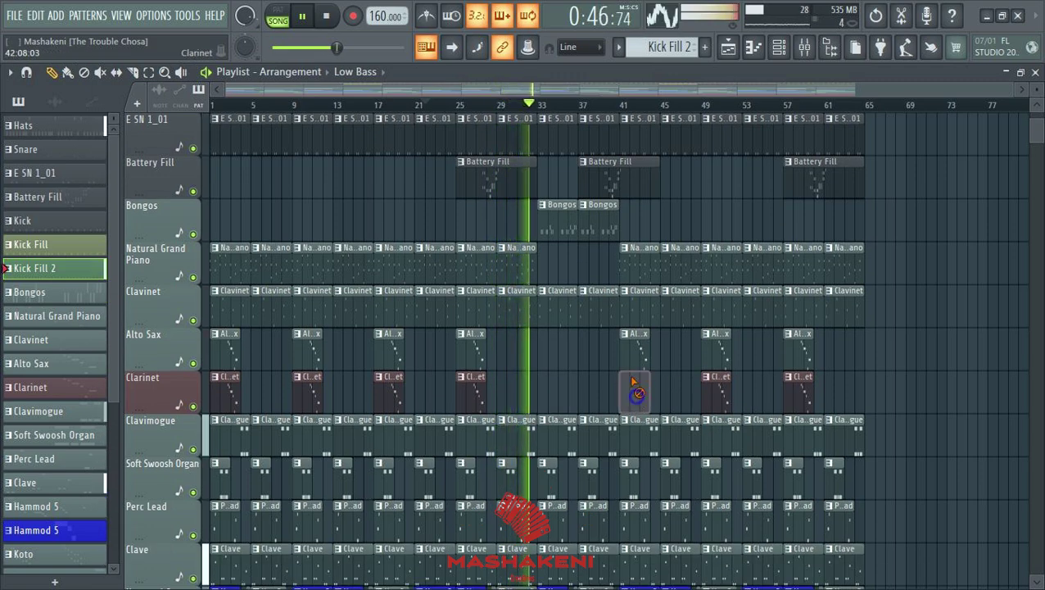
{"action": "right_click", "coordinate": [636, 336]}
Step: Trim the end of the Hammod 5 clip just before bar 33 and shorten the bar 61 Hammod 5 clip to 3:12:00
{"action": "scroll", "coordinate": [688, 385], "scroll_direction": "down", "scroll_amount": 5}
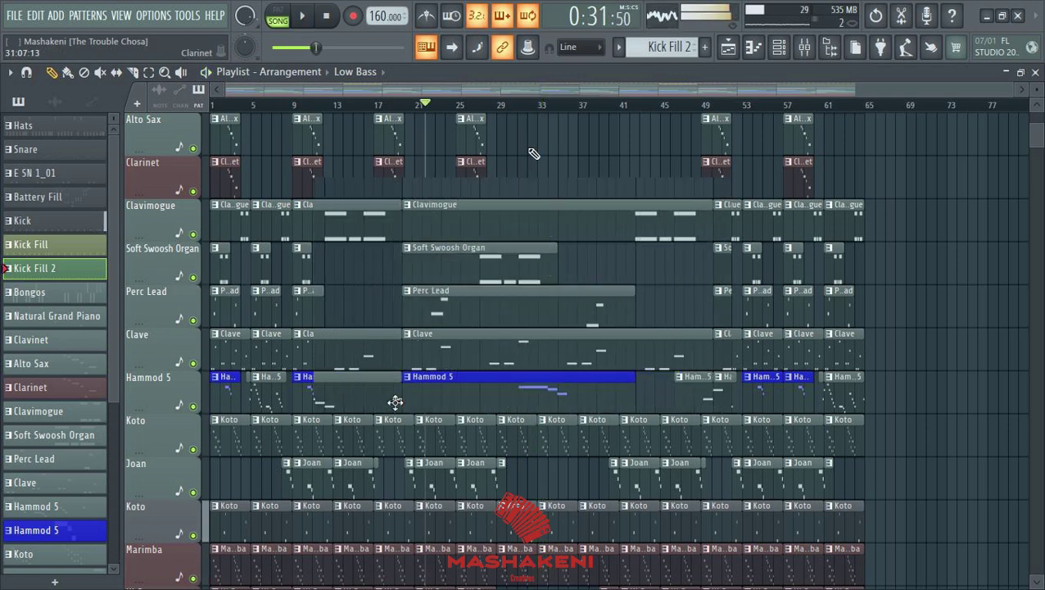
{"action": "scroll", "coordinate": [396, 400], "scroll_direction": "up", "scroll_amount": 3}
{"action": "left_click", "coordinate": [397, 399]}
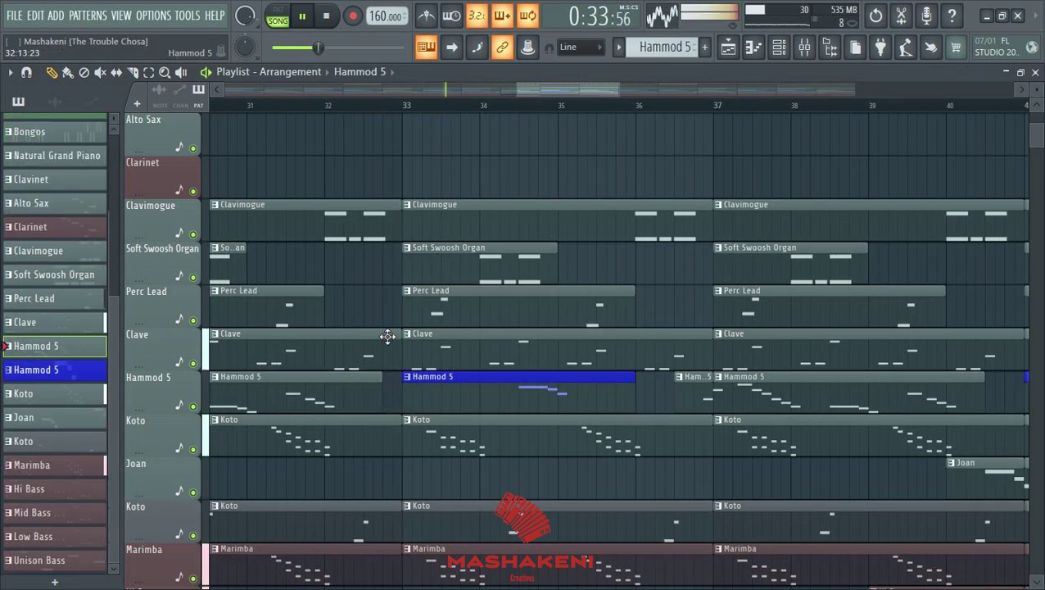
{"action": "scroll", "coordinate": [426, 110], "scroll_direction": "down", "scroll_amount": 5}
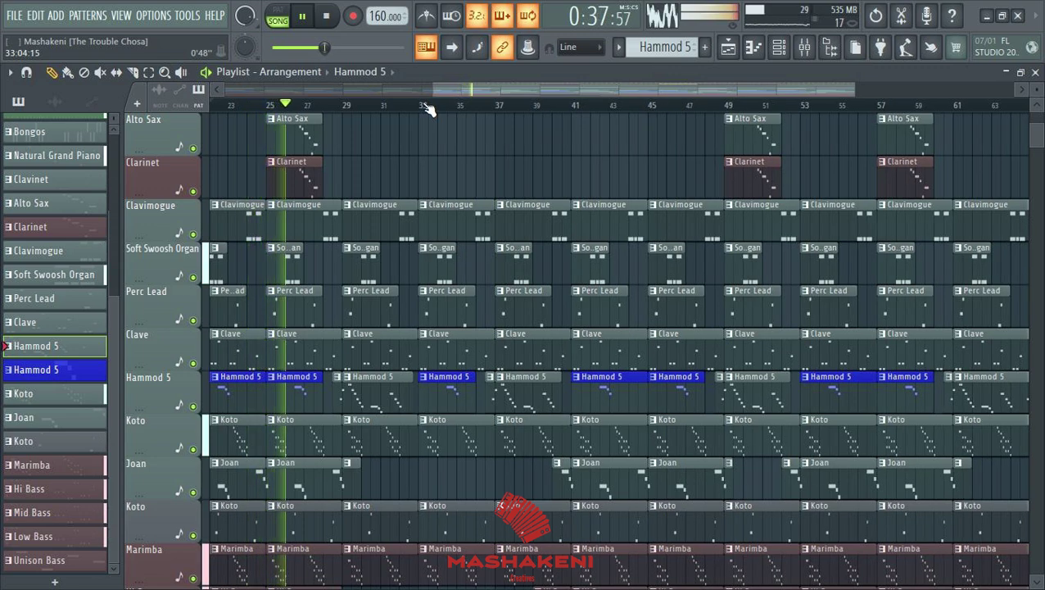
{"action": "scroll", "coordinate": [426, 110], "scroll_direction": "down", "scroll_amount": 2}
{"action": "scroll", "coordinate": [427, 110], "scroll_direction": "down", "scroll_amount": 1}
{"action": "scroll", "coordinate": [427, 110], "scroll_direction": "down", "scroll_amount": 1}
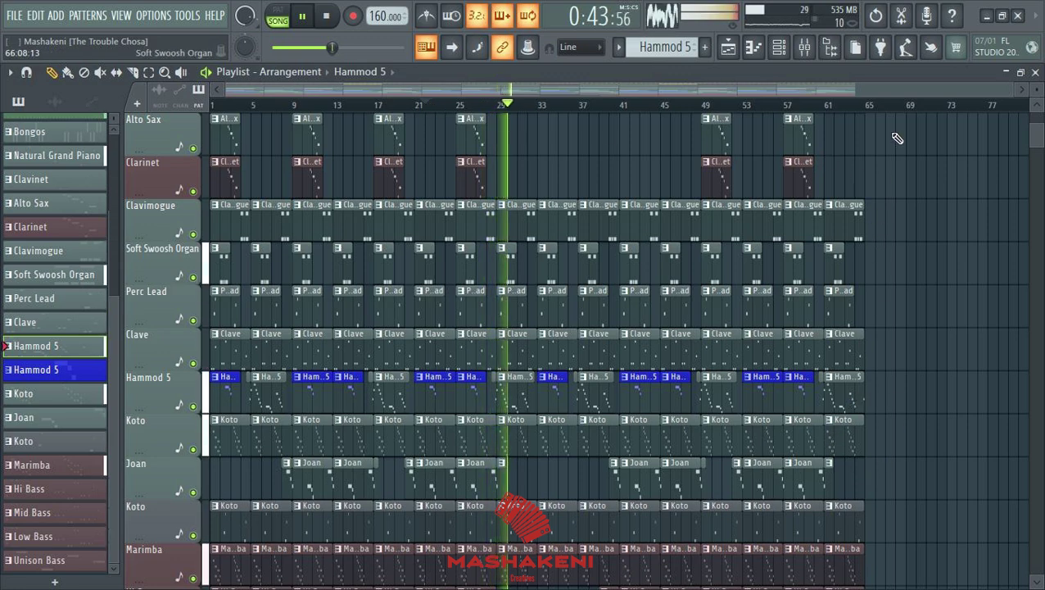
{"action": "scroll", "coordinate": [905, 113], "scroll_direction": "up", "scroll_amount": 5}
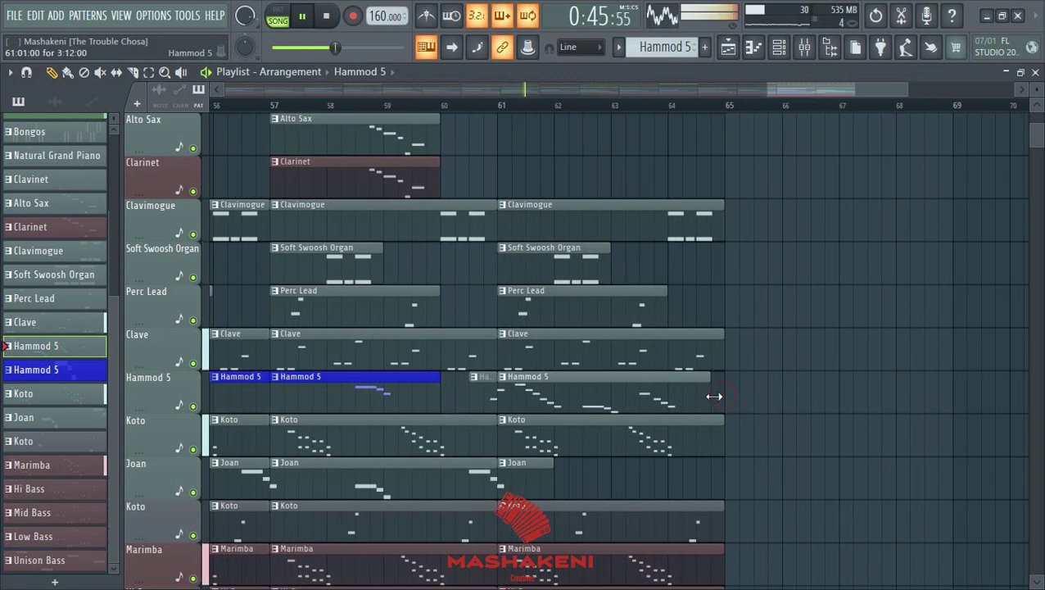
{"action": "scroll", "coordinate": [613, 107], "scroll_direction": "down", "scroll_amount": 5}
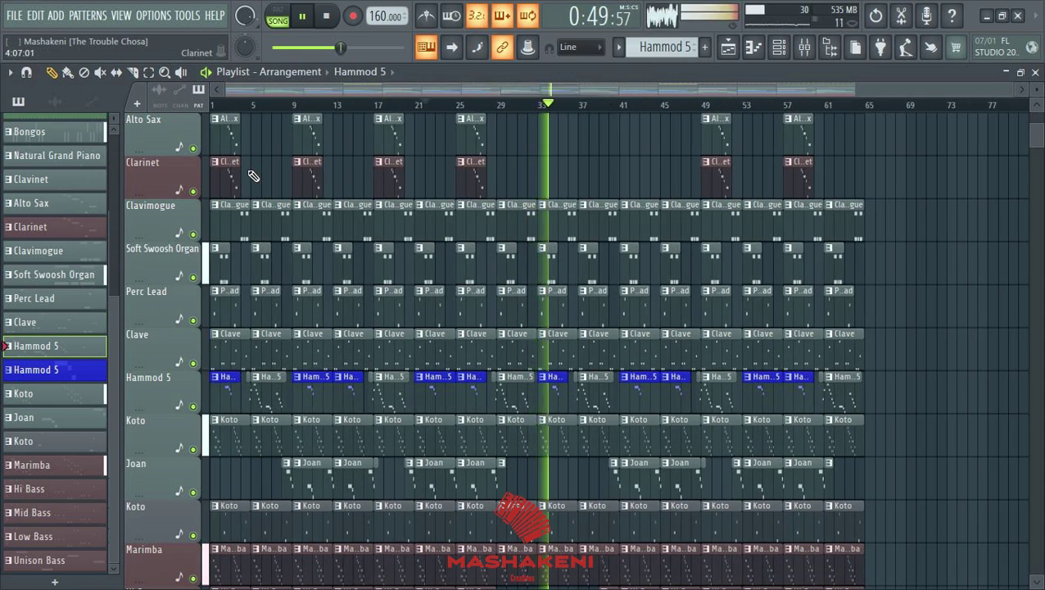
Step: Examine the breakdown between bars 33 and 49 during playback, comparing the bass, kick and percussion tracks
{"action": "scroll", "coordinate": [922, 253], "scroll_direction": "down", "scroll_amount": 3}
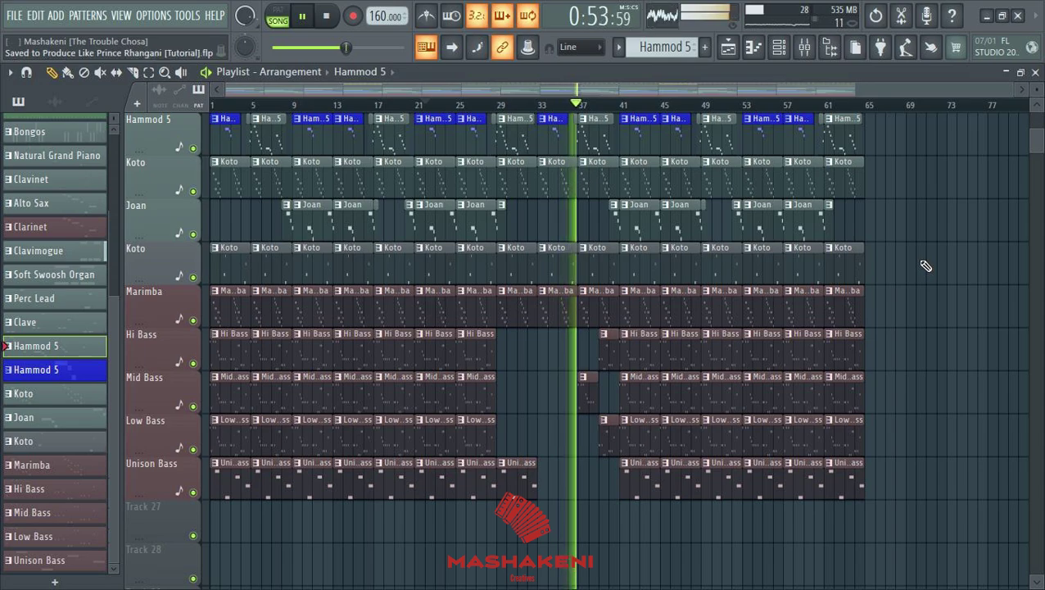
{"action": "scroll", "coordinate": [925, 266], "scroll_direction": "up", "scroll_amount": 6}
{"action": "scroll", "coordinate": [925, 264], "scroll_direction": "up", "scroll_amount": 3}
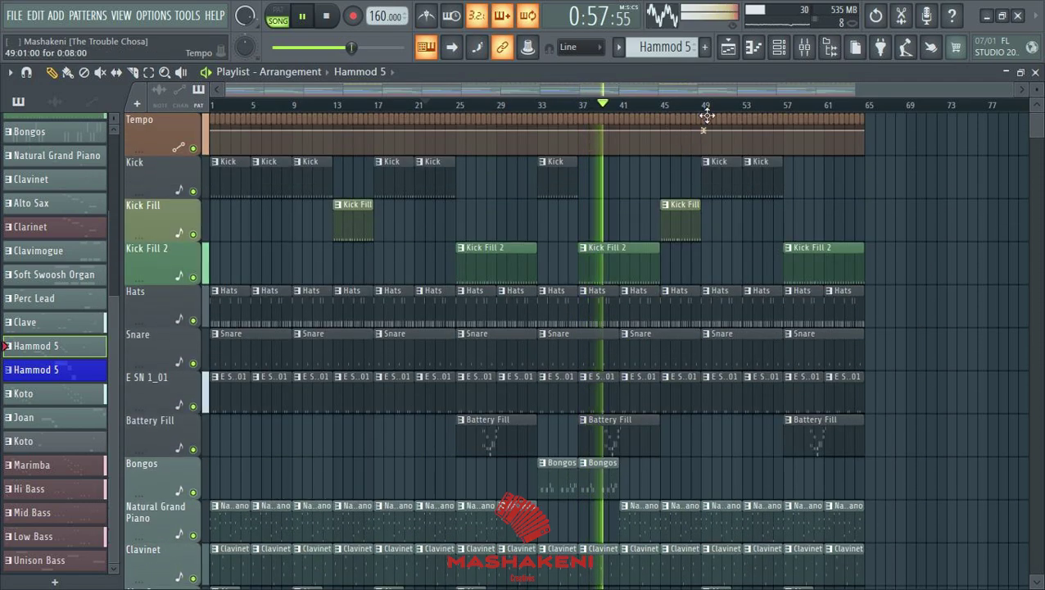
{"action": "scroll", "coordinate": [709, 127], "scroll_direction": "up", "scroll_amount": 5}
{"action": "scroll", "coordinate": [683, 250], "scroll_direction": "down", "scroll_amount": 3}
{"action": "scroll", "coordinate": [581, 351], "scroll_direction": "up", "scroll_amount": 3}
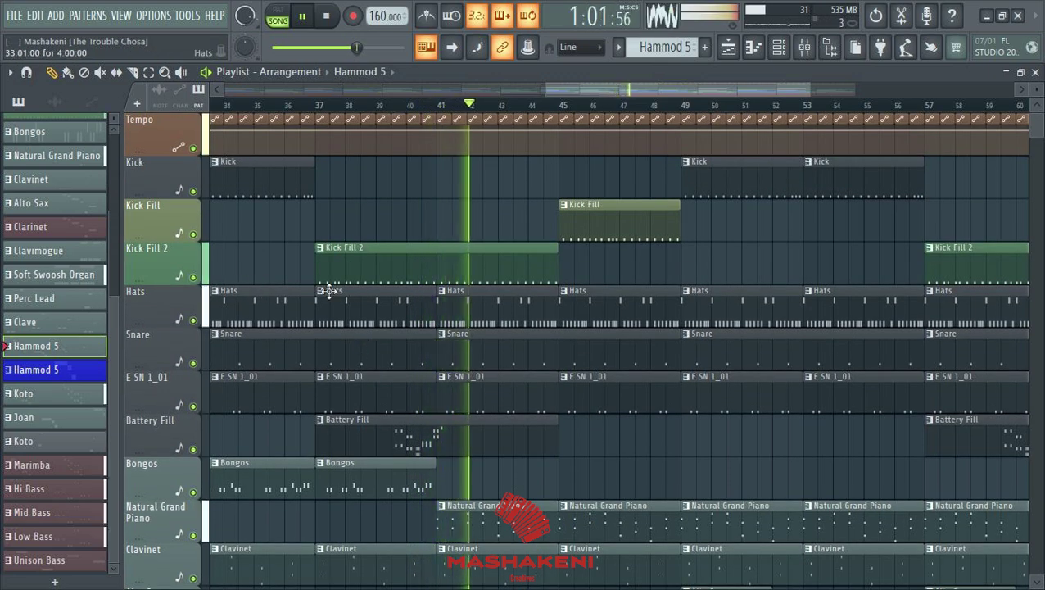
{"action": "scroll", "coordinate": [401, 131], "scroll_direction": "down", "scroll_amount": 6}
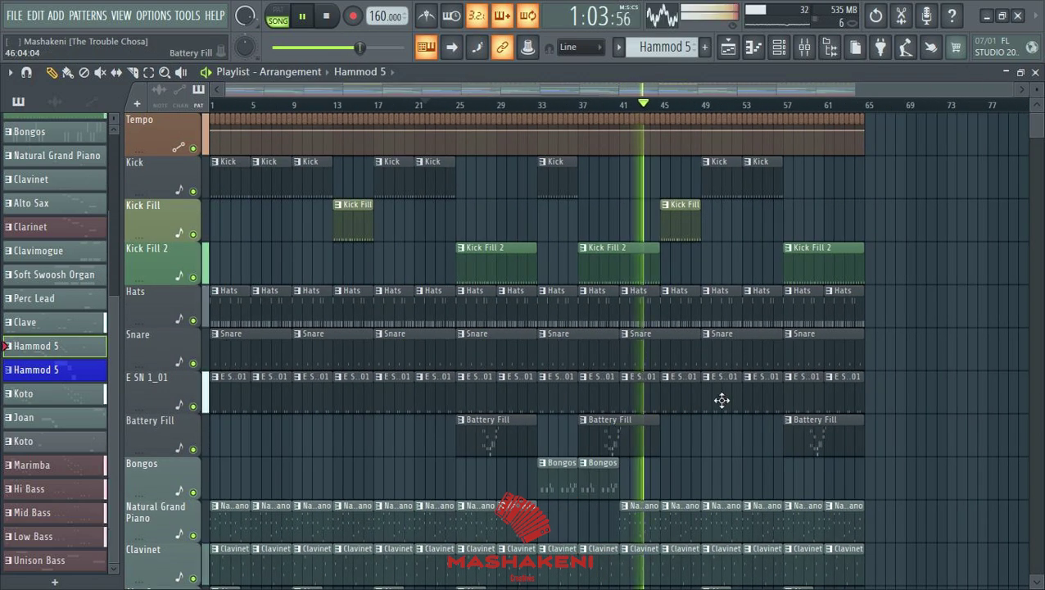
Step: Trim the start of the bar 37 Kick Fill 2 clip to 39:09:00, keeping its end at bar 45
{"action": "scroll", "coordinate": [663, 117], "scroll_direction": "up", "scroll_amount": 4}
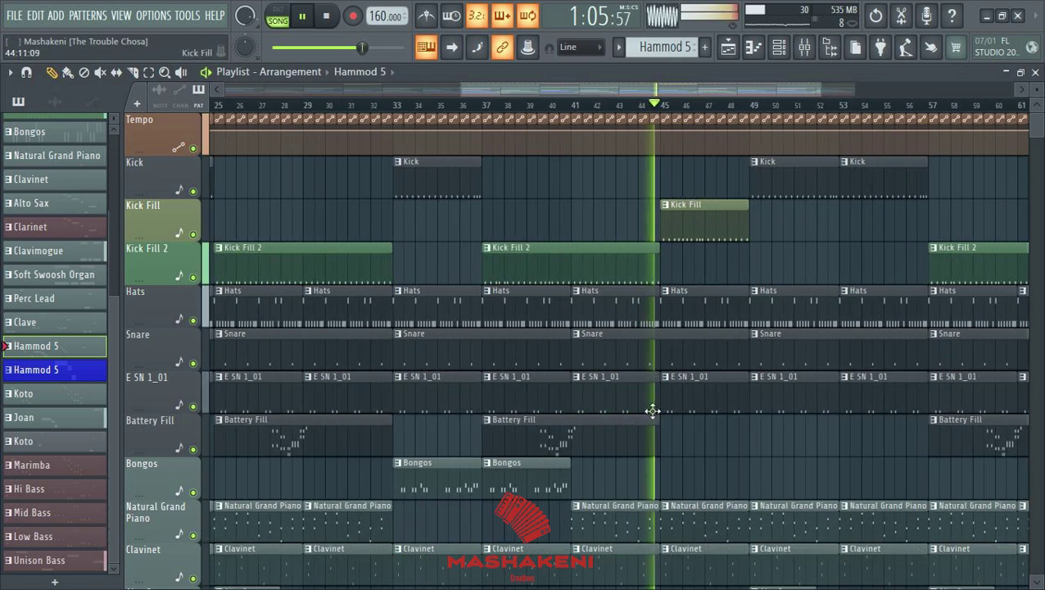
{"action": "scroll", "coordinate": [647, 489], "scroll_direction": "down", "scroll_amount": 3}
{"action": "scroll", "coordinate": [607, 463], "scroll_direction": "up", "scroll_amount": 3}
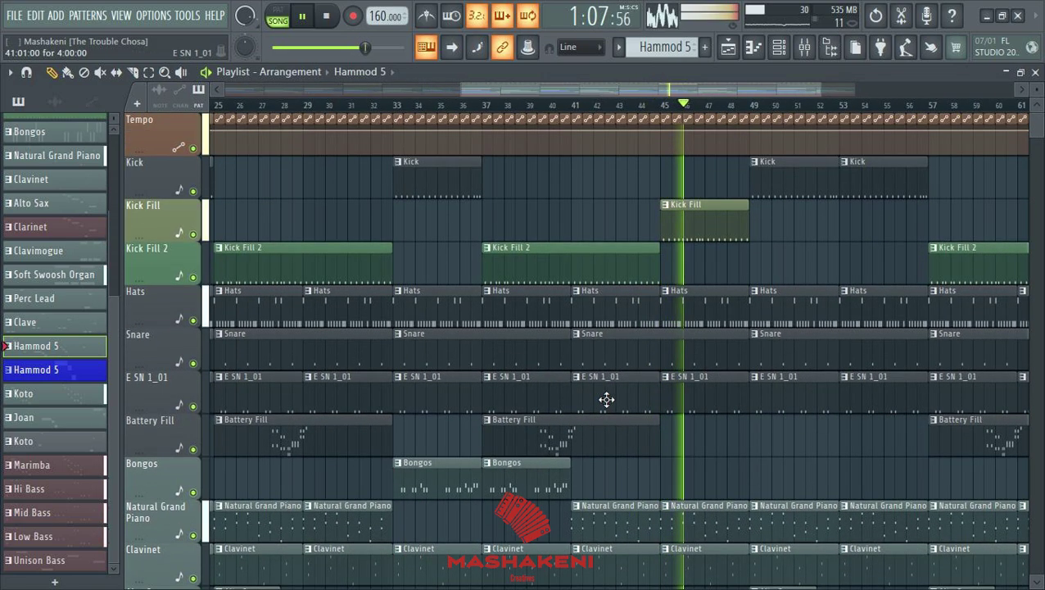
{"action": "scroll", "coordinate": [547, 114], "scroll_direction": "up", "scroll_amount": 3}
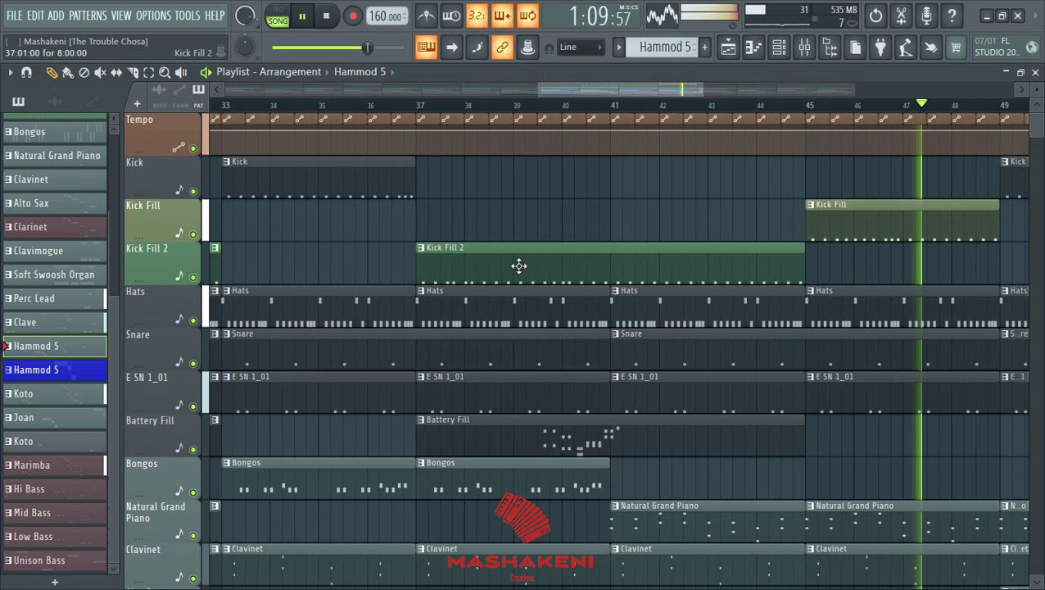
{"action": "left_click_drag", "start_coordinate": [419, 276], "coordinate": [506, 275]}
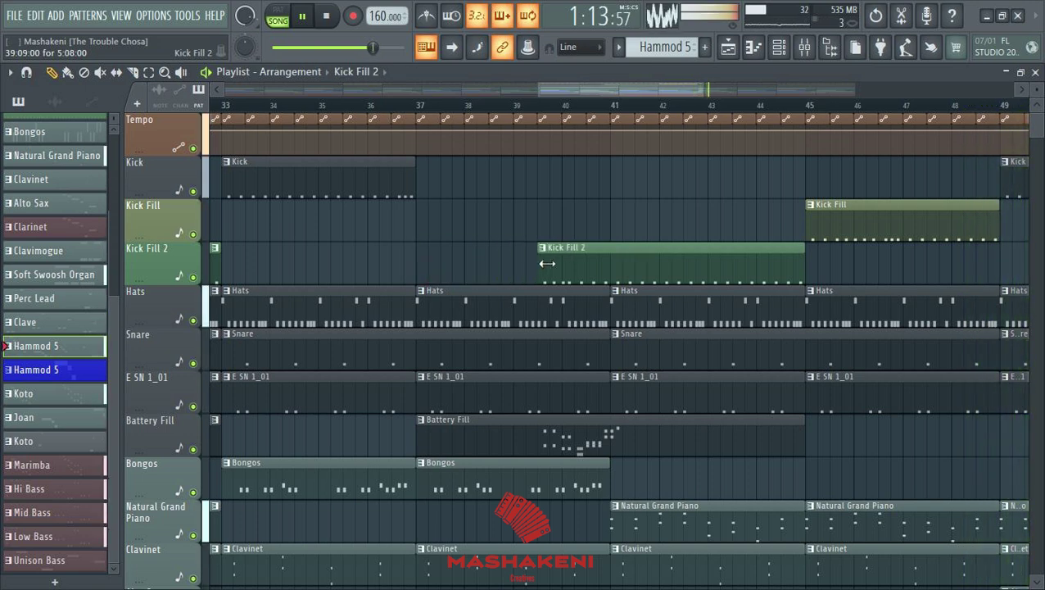
{"action": "left_click", "coordinate": [314, 178]}
{"action": "left_click", "coordinate": [419, 182]}
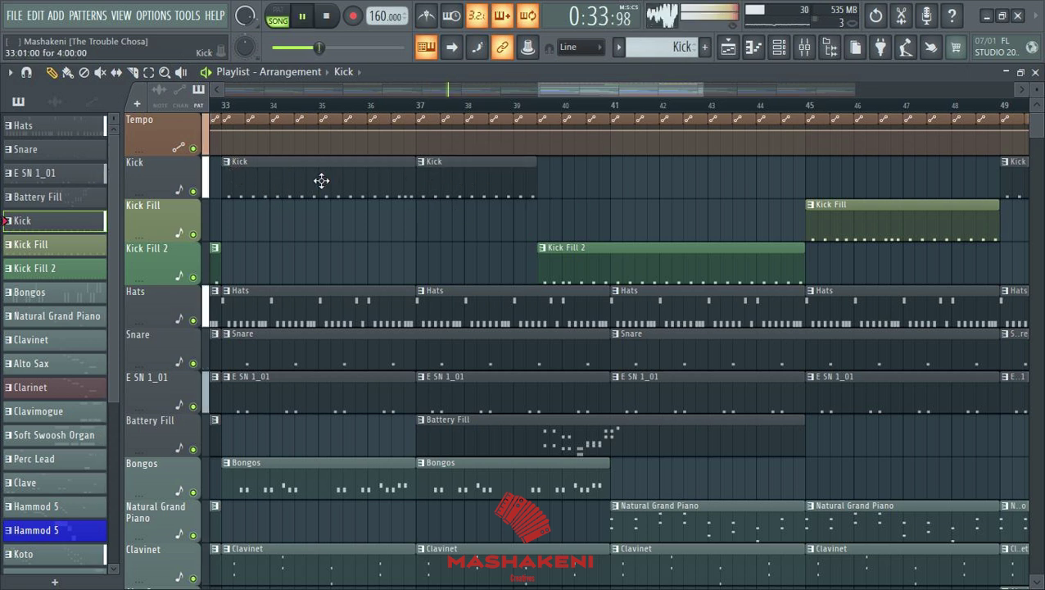
{"action": "right_click", "coordinate": [472, 194]}
Step: Make the Kick clip at bar 33 a unique pattern and place a copy of it at bar 37
{"action": "key", "text": "space"}
{"action": "right_click", "coordinate": [233, 173]}
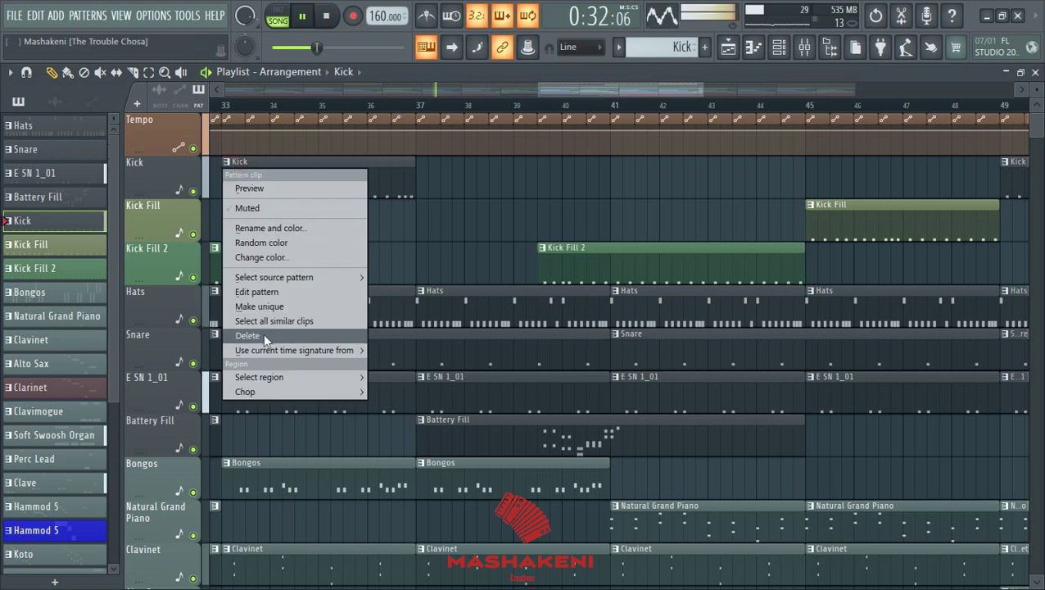
{"action": "left_click", "coordinate": [264, 306]}
{"action": "left_click", "coordinate": [424, 184]}
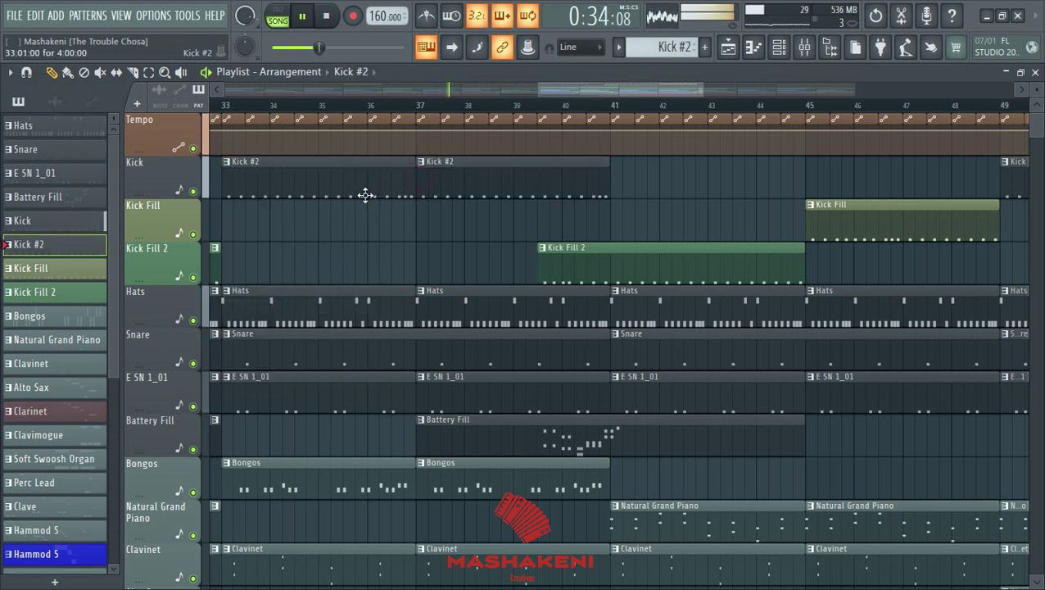
Step: Rename the new Kick #2 pattern to Kick and colour it Dark Slate Blue (#283976)
{"action": "right_click", "coordinate": [233, 167]}
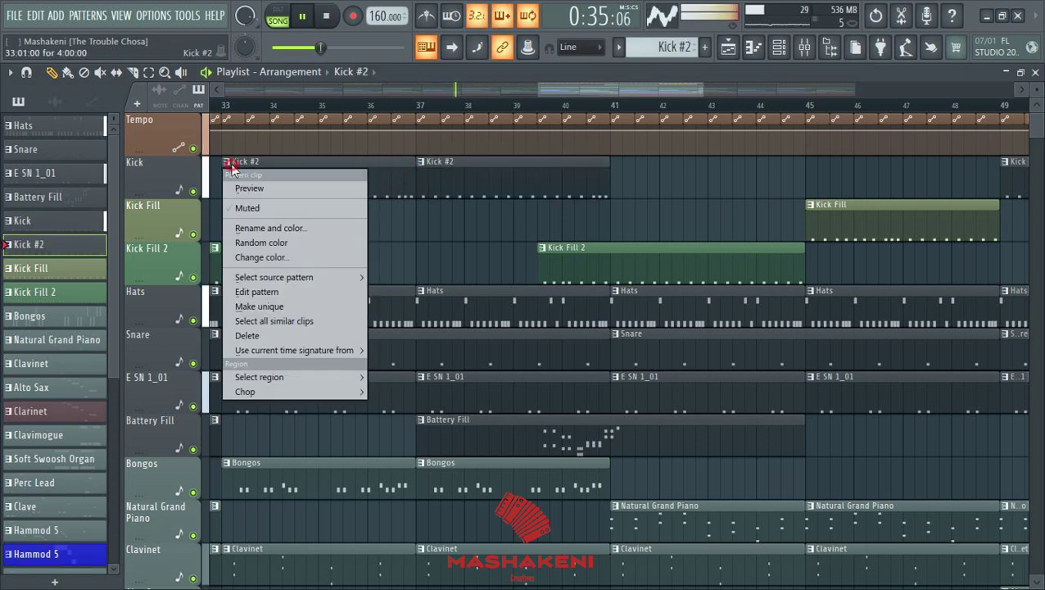
{"action": "left_click", "coordinate": [270, 228]}
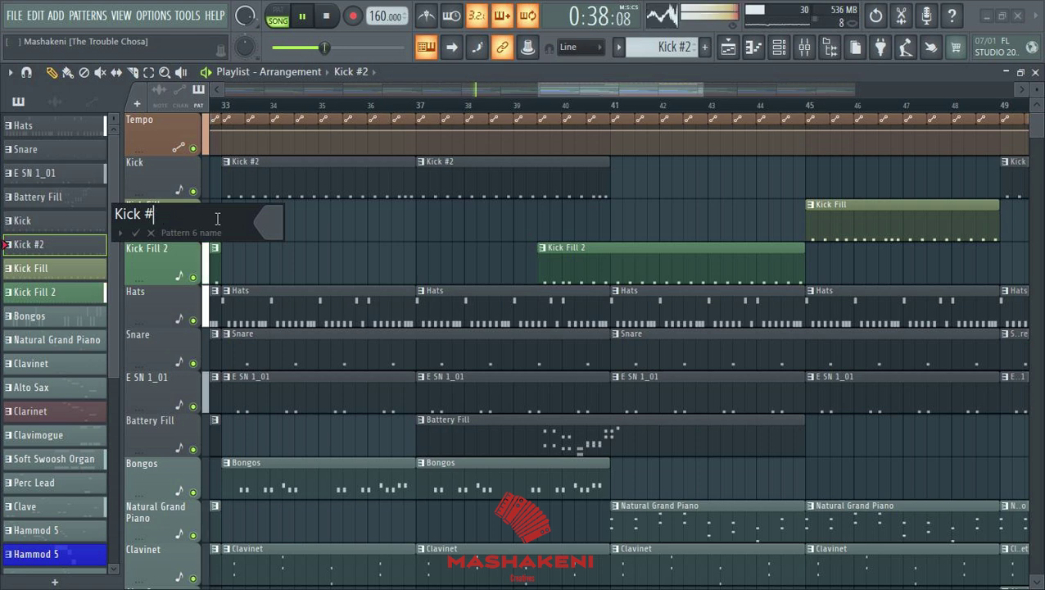
{"action": "left_click", "coordinate": [269, 227]}
{"action": "left_click", "coordinate": [431, 453]}
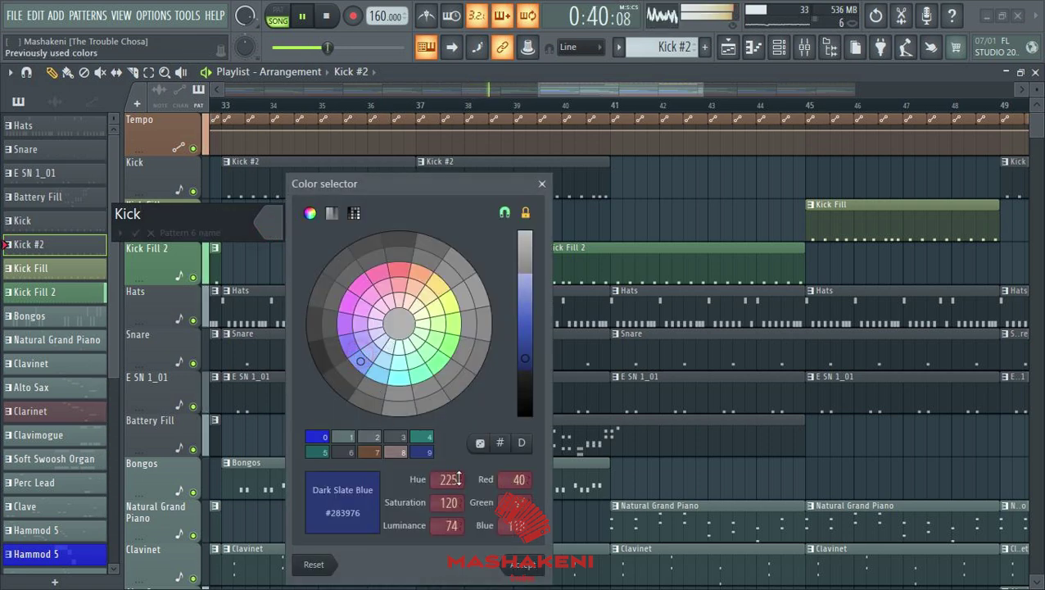
{"action": "left_click", "coordinate": [535, 563]}
{"action": "key", "text": "Return"}
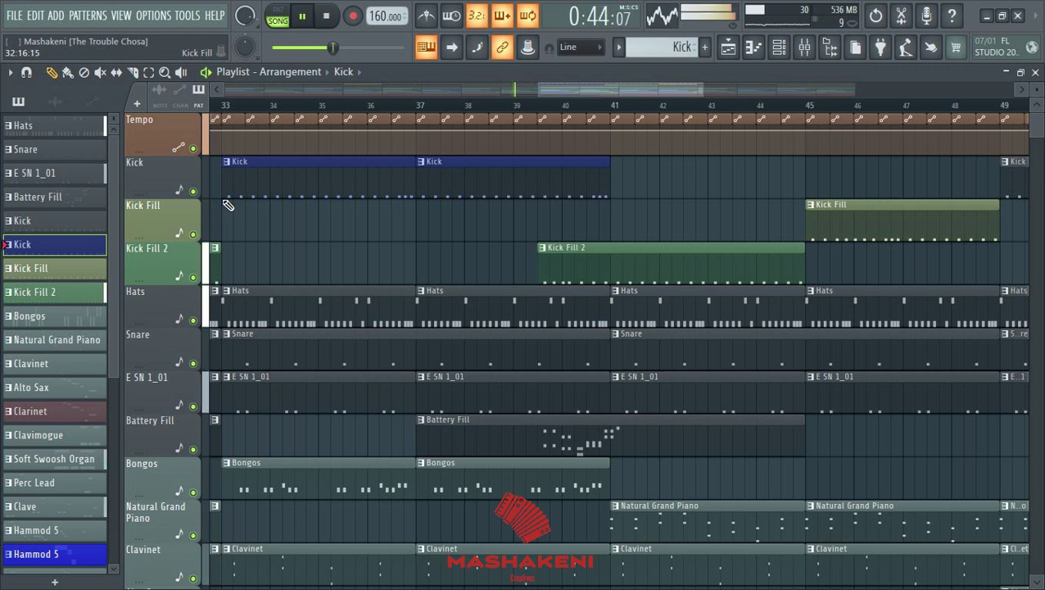
Step: Open the blue Kick pattern's notes in the piano roll and delete the third kick note of bar 1
{"action": "double_click", "coordinate": [238, 178]}
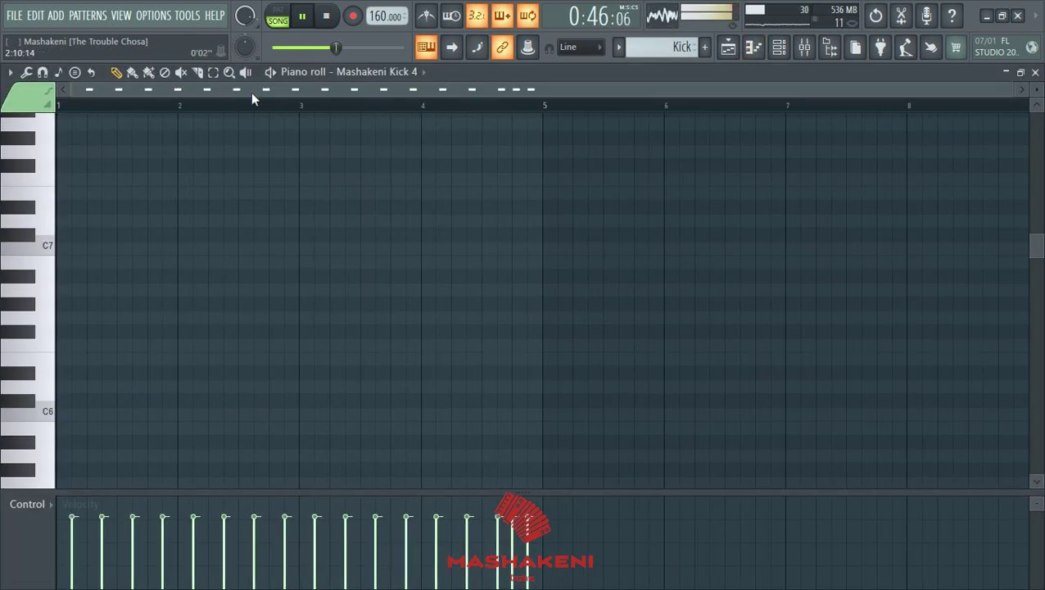
{"action": "scroll", "coordinate": [211, 247], "scroll_direction": "down", "scroll_amount": 4}
{"action": "key", "text": "space"}
{"action": "left_click", "coordinate": [60, 106]}
{"action": "key", "text": "space"}
{"action": "left_click_drag", "start_coordinate": [90, 104], "coordinate": [179, 296]}
{"action": "key", "text": "space"}
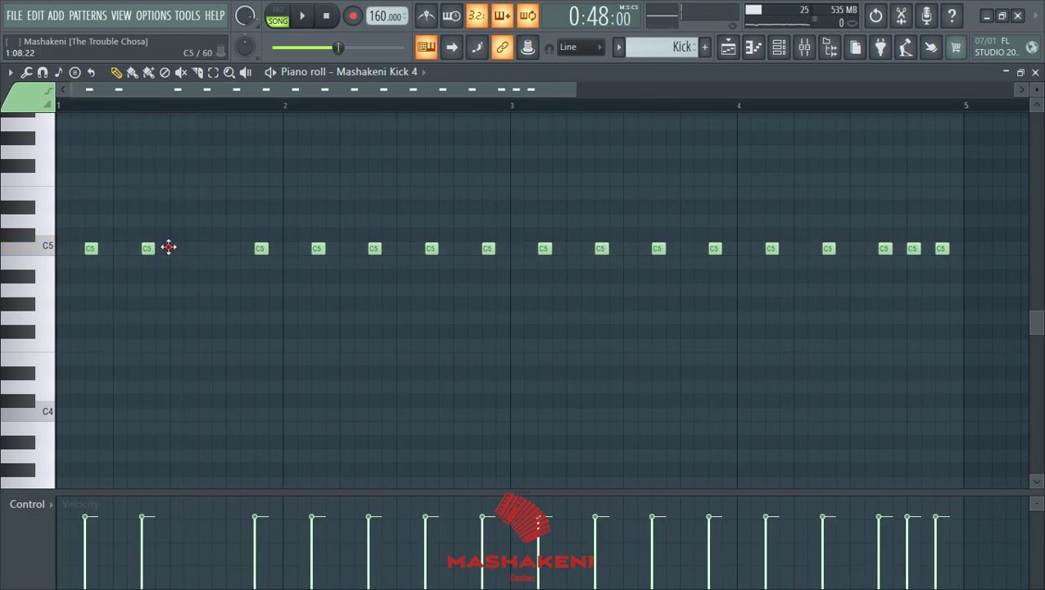
Step: Add a C5 kick note at the middle of bar 1 and delete the second kick note before it
{"action": "key", "text": "space"}
{"action": "key", "text": "space"}
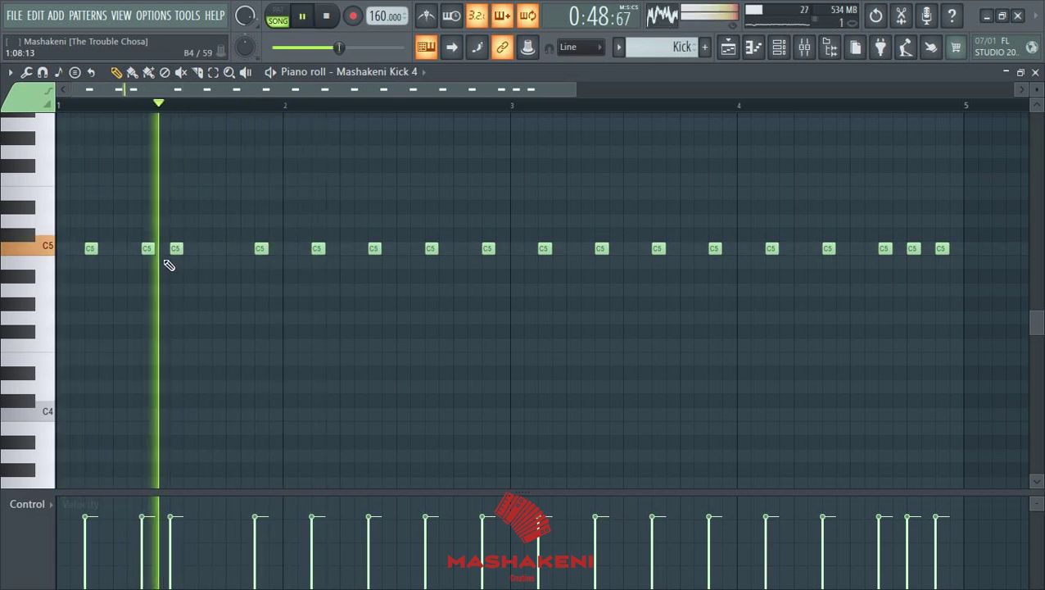
{"action": "key", "text": "space"}
{"action": "right_click", "coordinate": [147, 249]}
{"action": "key", "text": "space"}
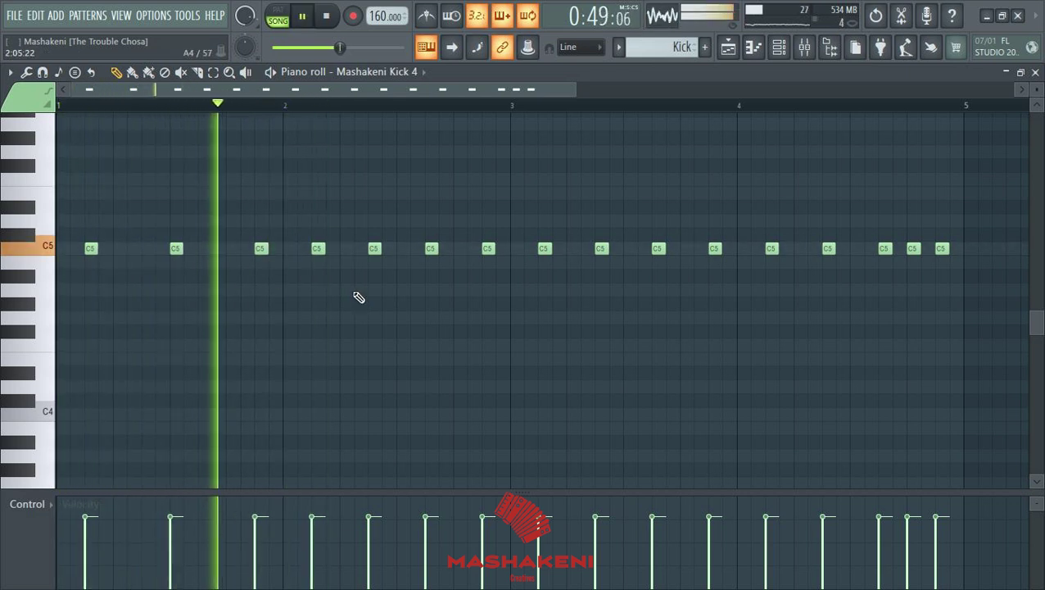
Step: Delete bar 1's last kick note and replace the last three kicks of bar 2 with one C5 note at mid-bar
{"action": "key", "text": "space"}
{"action": "right_click", "coordinate": [262, 249]}
{"action": "key", "text": "space"}
{"action": "right_click", "coordinate": [373, 249]}
{"action": "left_click", "coordinate": [402, 249]}
{"action": "key", "text": "space"}
{"action": "right_click", "coordinate": [432, 249]}
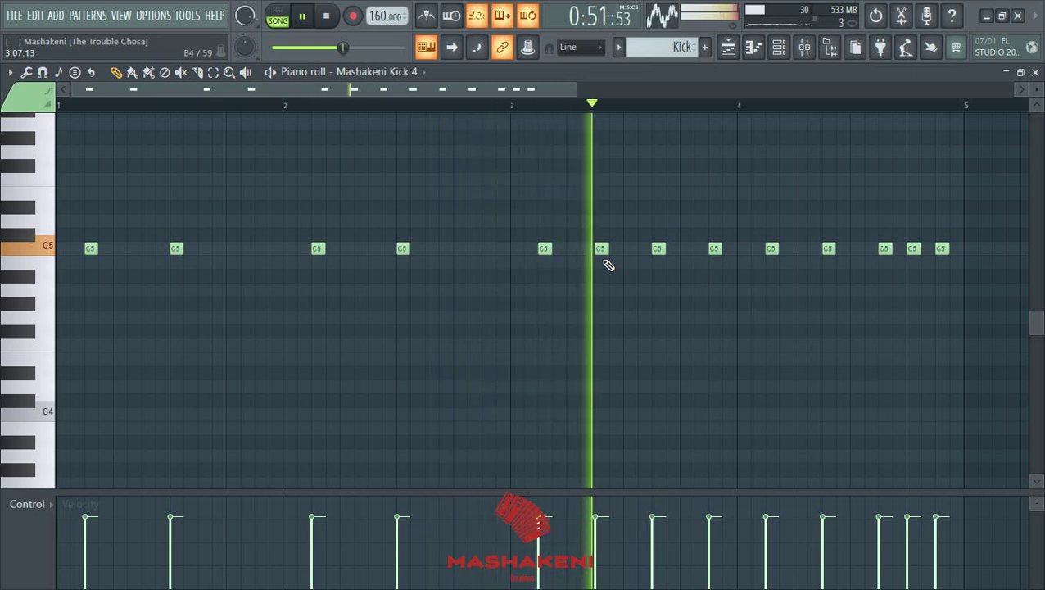
Step: In bar 3, delete the first kick and add C5 notes on beats 2, 3 and 4, plus one just after beat 2
{"action": "key", "text": "space"}
{"action": "left_click", "coordinate": [571, 249]}
{"action": "key", "text": "space"}
{"action": "left_click", "coordinate": [586, 248]}
{"action": "right_click", "coordinate": [548, 249]}
{"action": "left_click", "coordinate": [629, 248]}
{"action": "left_click", "coordinate": [686, 249]}
Step: In bar 4, add a C5 kick at 4:01:00 and replace the kick just before mid-bar with one at mid-bar
{"action": "left_click", "coordinate": [743, 249]}
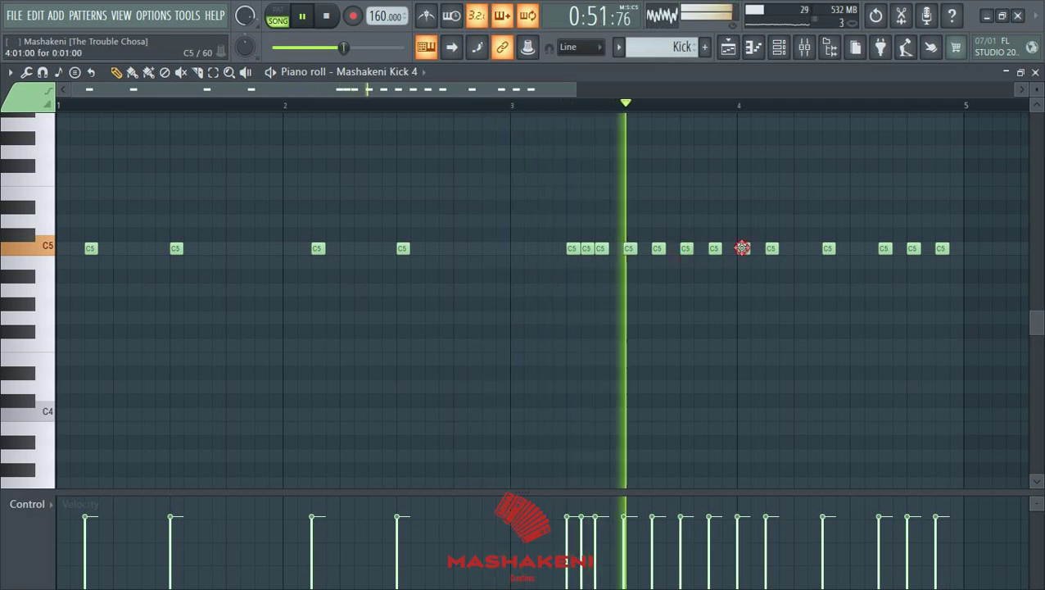
{"action": "right_click", "coordinate": [828, 248]}
{"action": "left_click", "coordinate": [856, 248]}
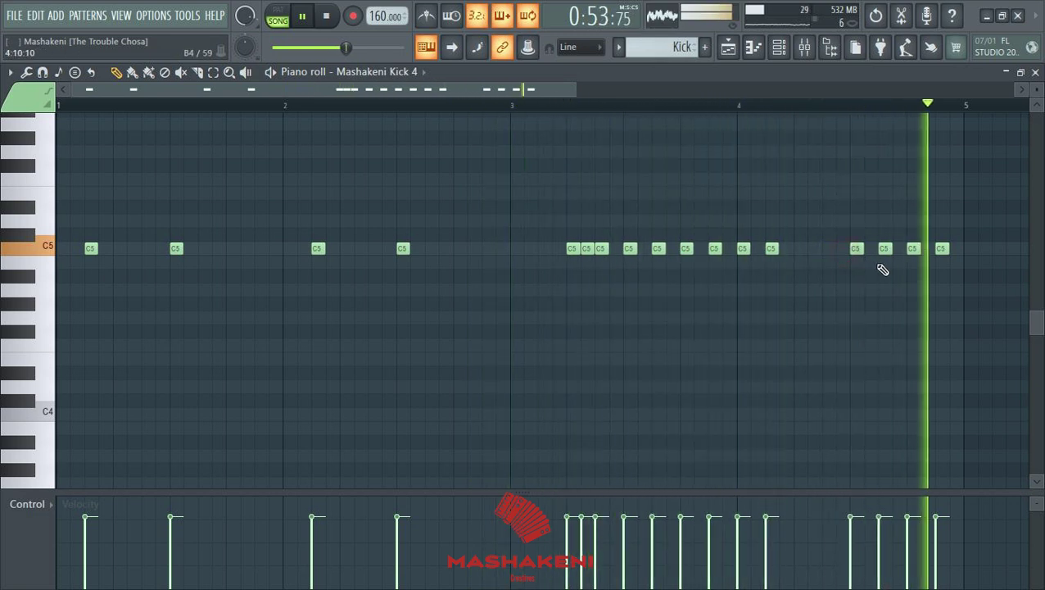
Step: Delete the last three C5 kick notes of bar 4 and return to the playlist
{"action": "right_click", "coordinate": [885, 248]}
{"action": "right_click", "coordinate": [913, 248]}
{"action": "right_click", "coordinate": [941, 248]}
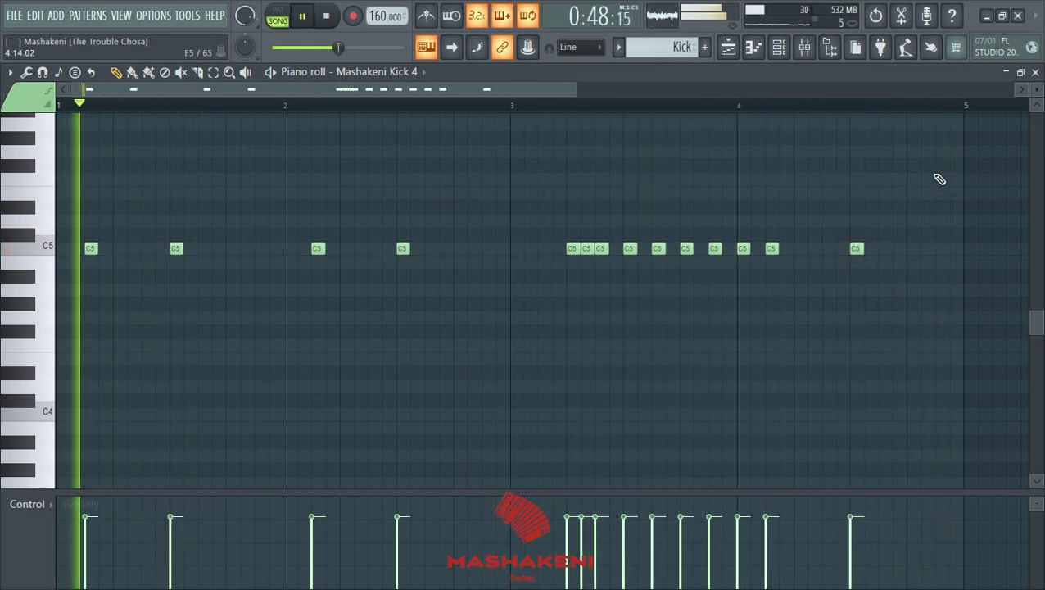
{"action": "key", "text": "F5"}
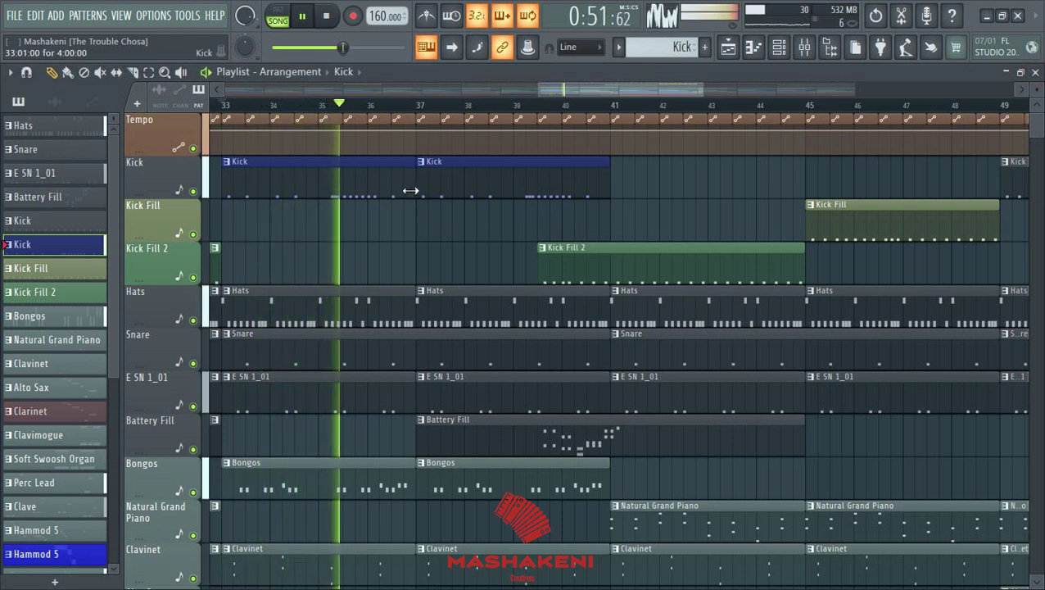
Step: Trim the blue Kick clip at bar 33 to two bars, place a copy at bar 35, and play the result
{"action": "key", "text": "space"}
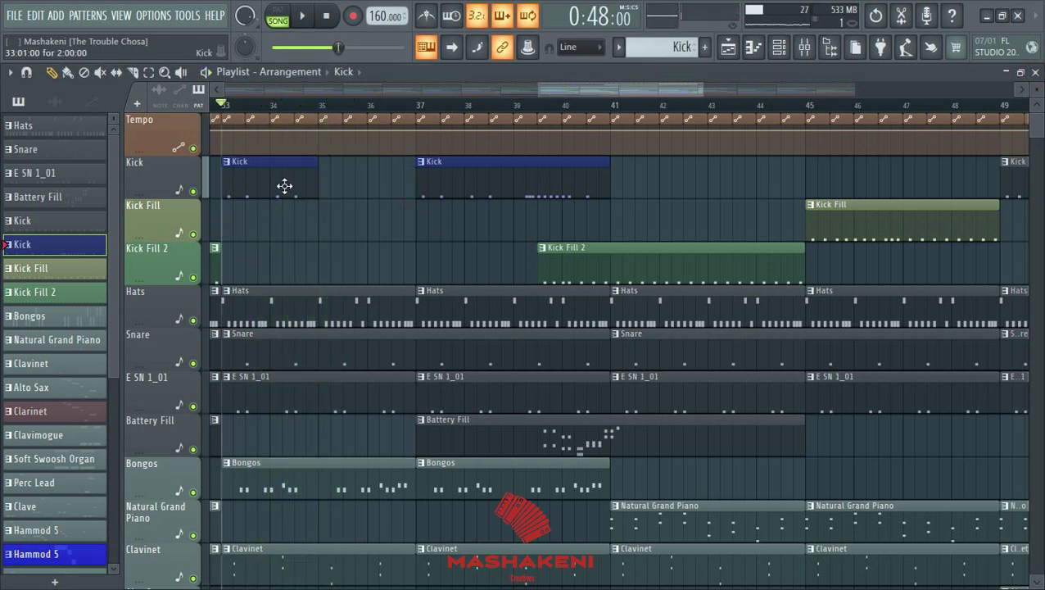
{"action": "left_click", "coordinate": [311, 187]}
{"action": "left_click", "coordinate": [324, 183]}
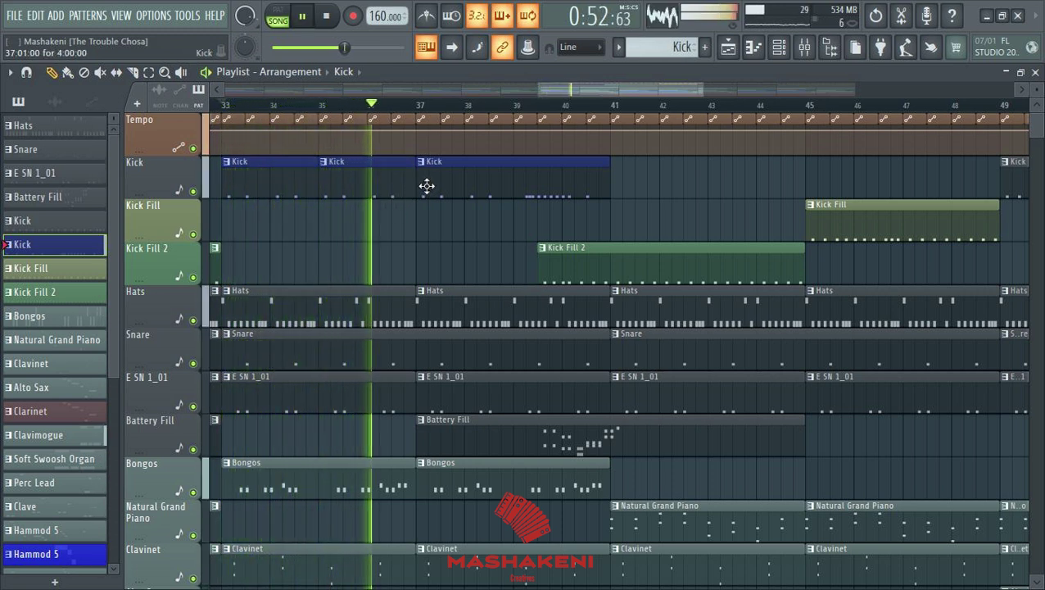
{"action": "key", "text": "space"}
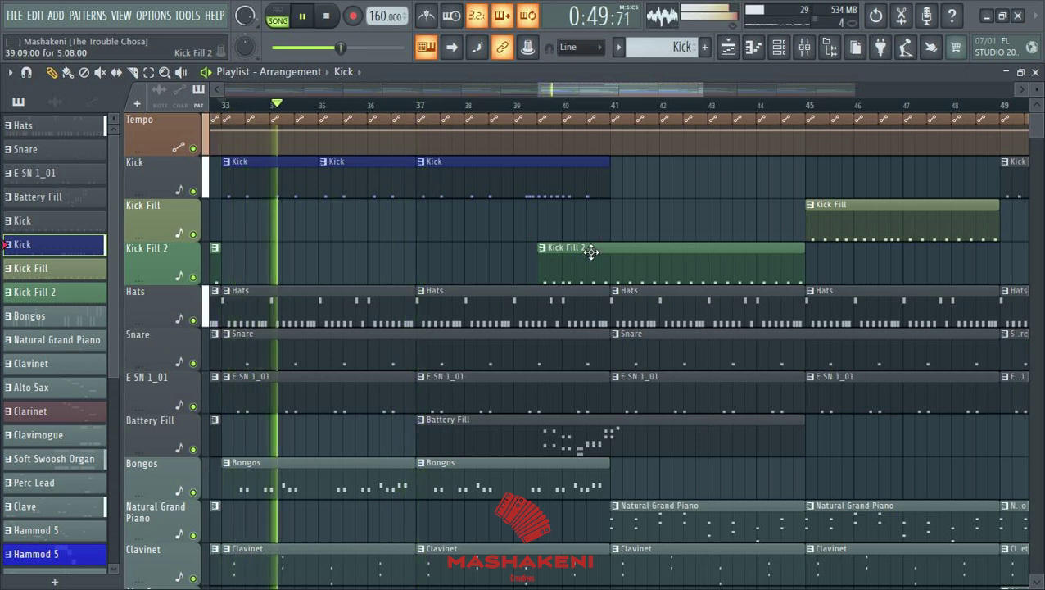
Step: Make a short two-step Battery Fill hit clip and place copies of it in line with the kicks in bars 33 to 36
{"action": "left_click", "coordinate": [592, 438]}
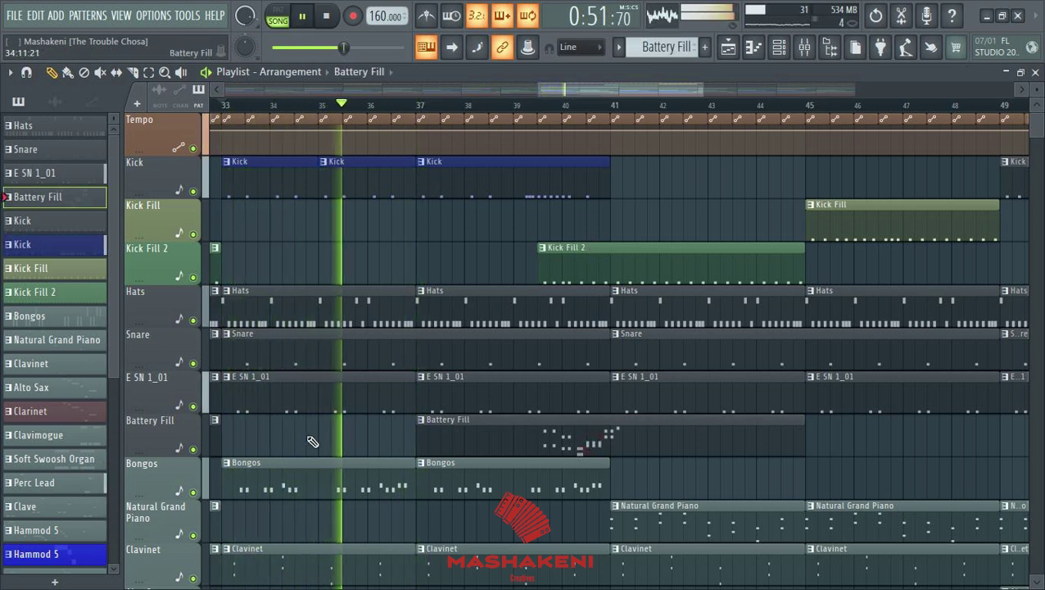
{"action": "key", "text": "space"}
{"action": "scroll", "coordinate": [256, 463], "scroll_direction": "down", "scroll_amount": 2}
{"action": "key", "text": "space"}
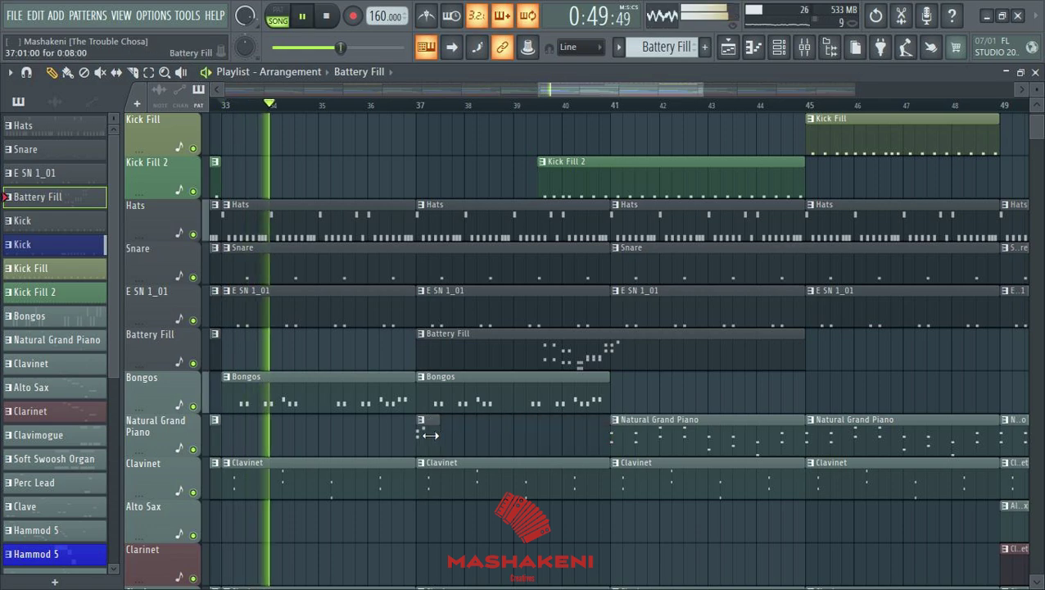
{"action": "scroll", "coordinate": [427, 124], "scroll_direction": "up", "scroll_amount": 3}
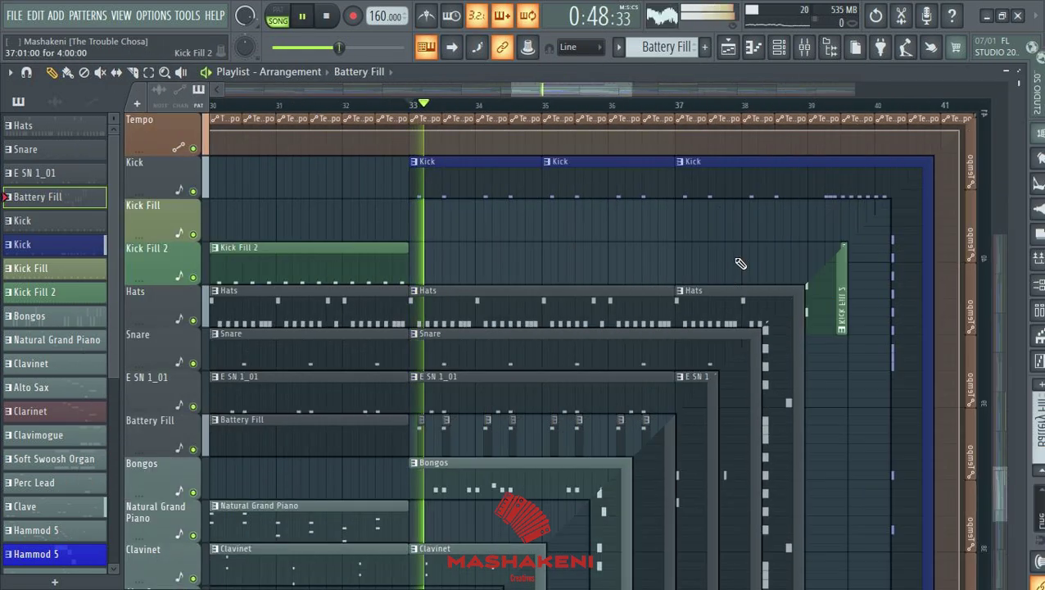
Step: Place four more short Battery Fill hit clips in line with the kicks in bars 37 and 38
{"action": "scroll", "coordinate": [844, 112], "scroll_direction": "up", "scroll_amount": 2}
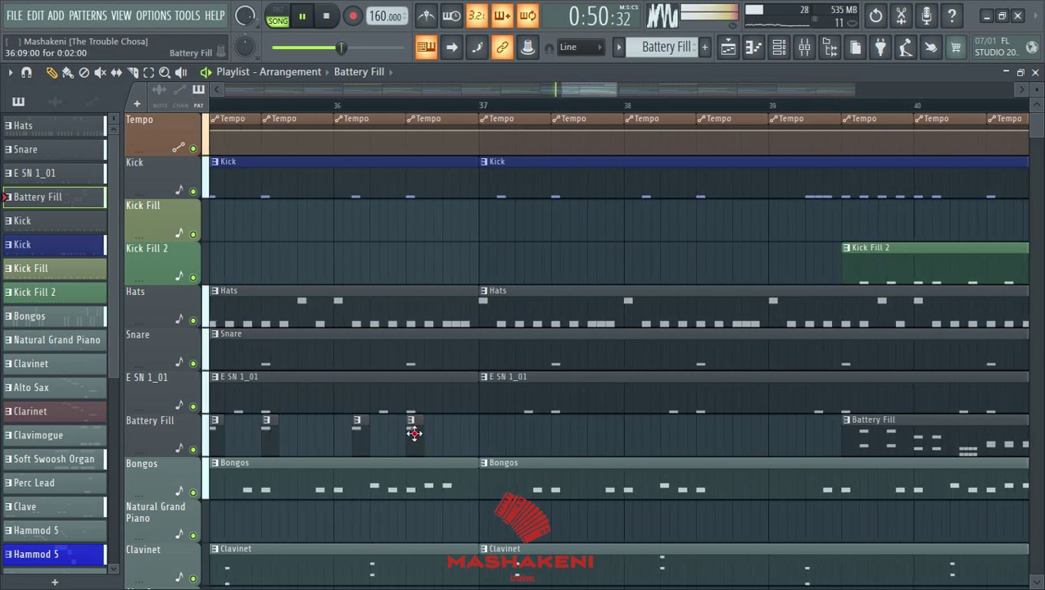
{"action": "mouse_move", "coordinate": [503, 438]}
{"action": "left_mouse_down"}
{"action": "mouse_move", "coordinate": [541, 450]}
{"action": "mouse_move", "coordinate": [555, 435]}
{"action": "left_mouse_up"}
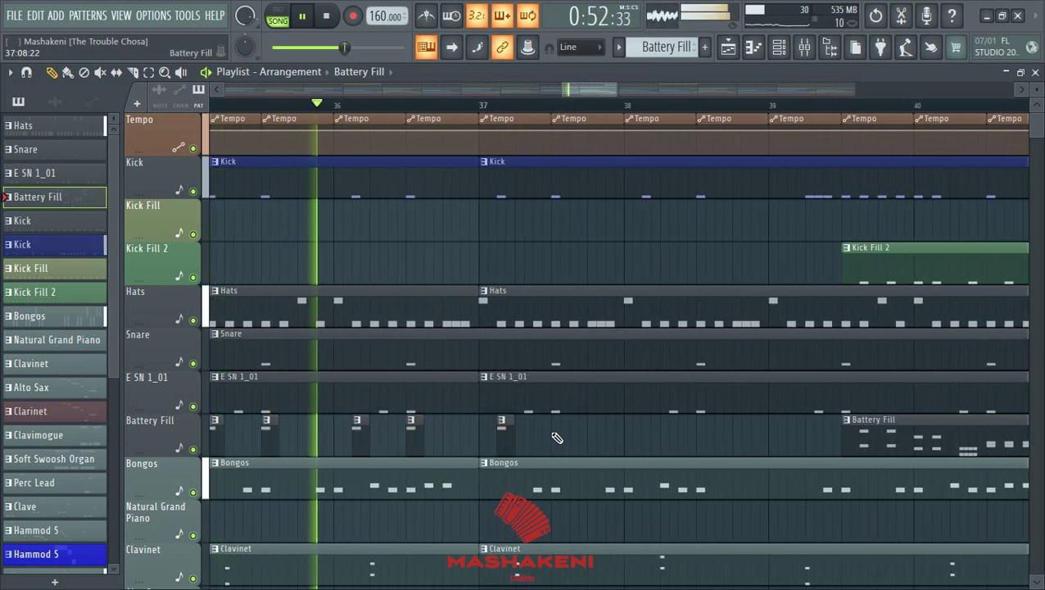
{"action": "left_click", "coordinate": [648, 431]}
{"action": "left_click", "coordinate": [703, 433]}
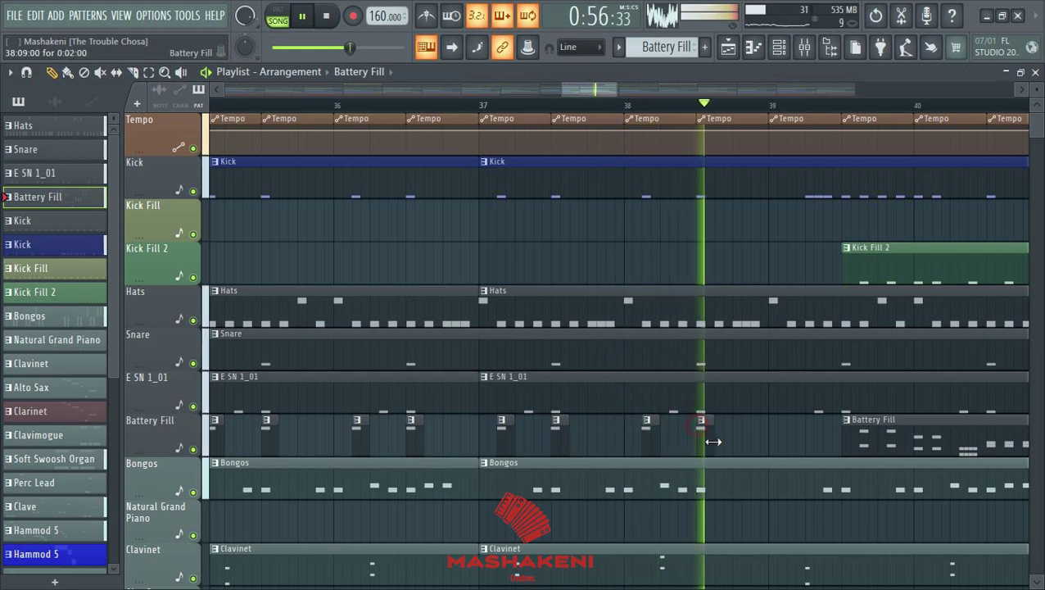
Step: Add the samples Mashakeni MB Trans FX (17) and Mashakeni Thunder (long) on the two tracks below Unison Bass, both starting at bar 29
{"action": "scroll", "coordinate": [762, 107], "scroll_direction": "down", "scroll_amount": 6}
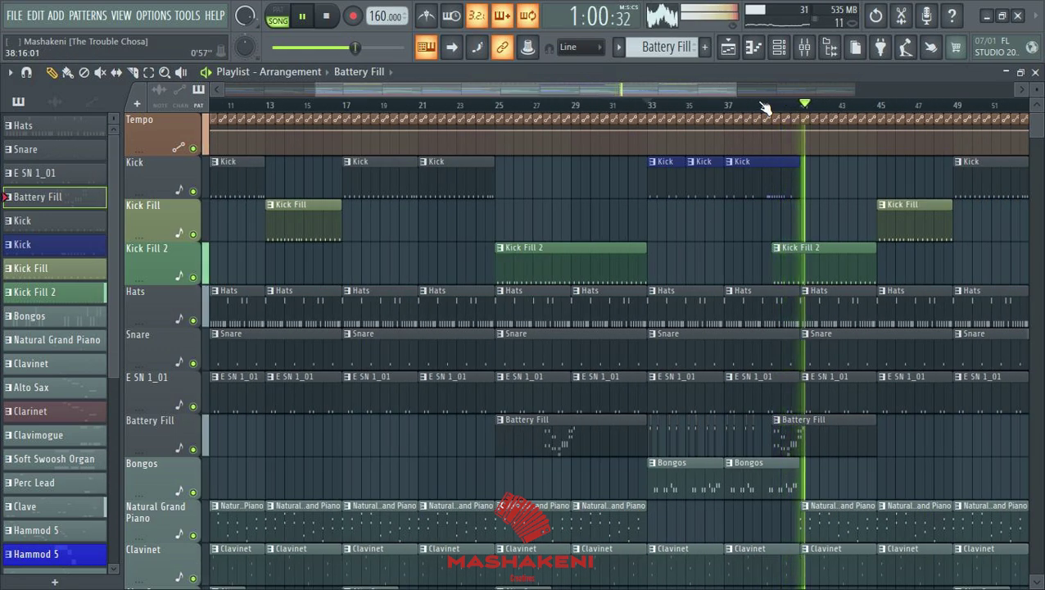
{"action": "scroll", "coordinate": [762, 108], "scroll_direction": "down", "scroll_amount": 3}
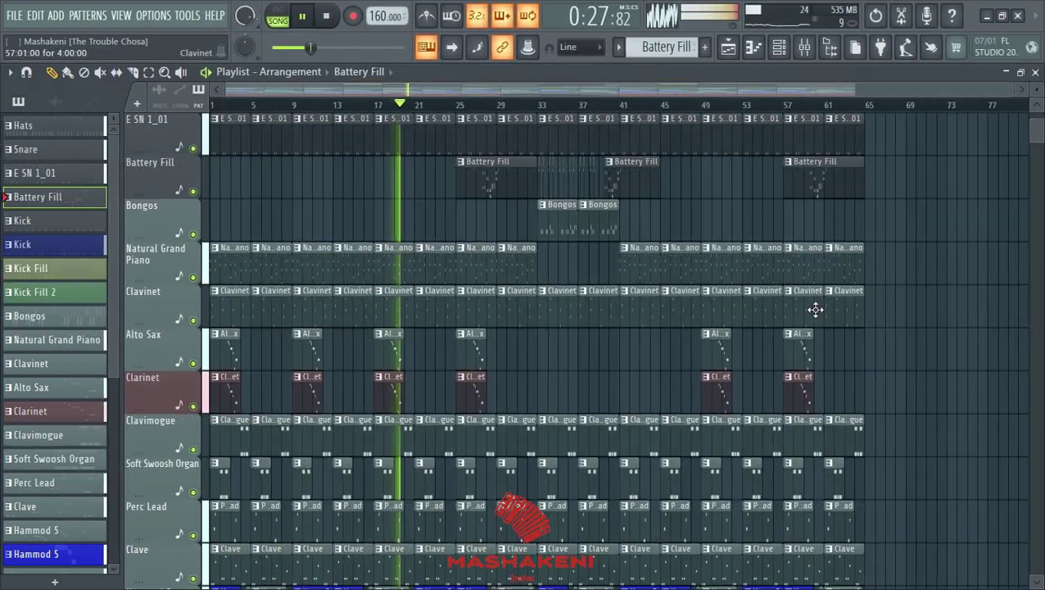
{"action": "scroll", "coordinate": [814, 308], "scroll_direction": "down", "scroll_amount": 8}
{"action": "scroll", "coordinate": [821, 310], "scroll_direction": "down", "scroll_amount": 5}
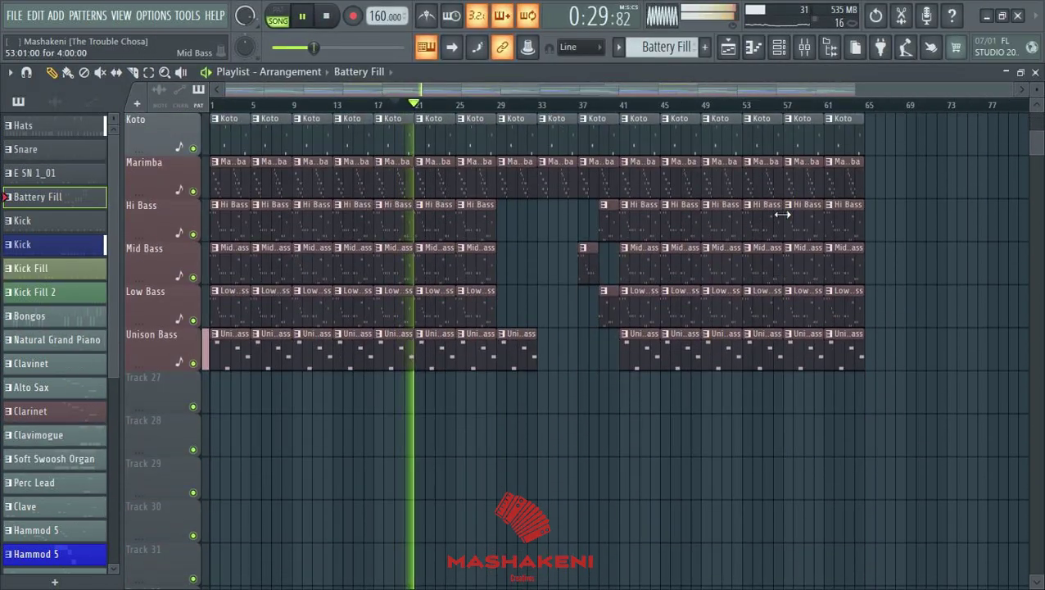
{"action": "left_click", "coordinate": [829, 47]}
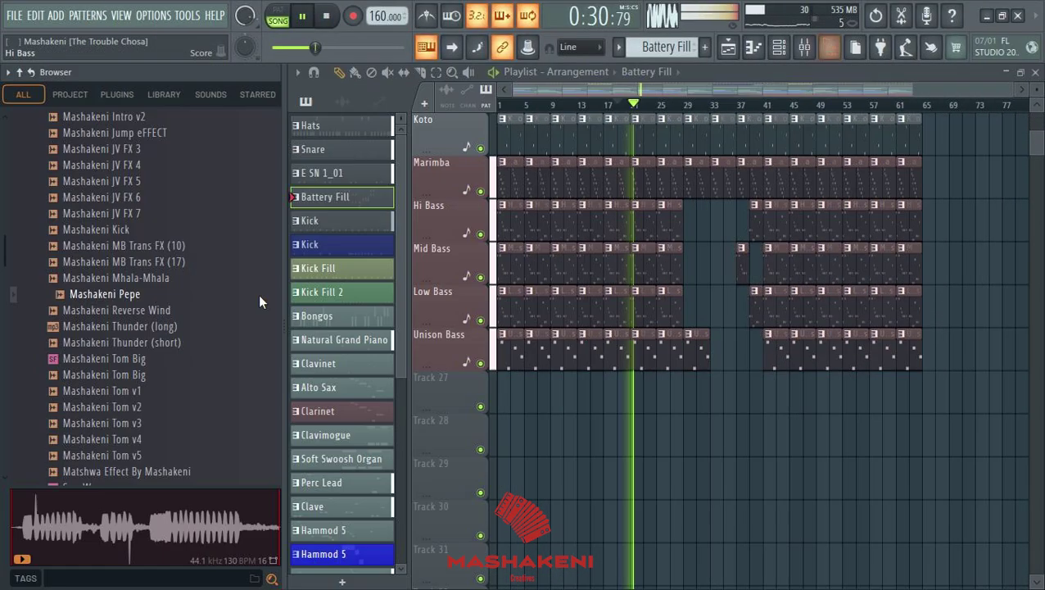
{"action": "left_click", "coordinate": [151, 262]}
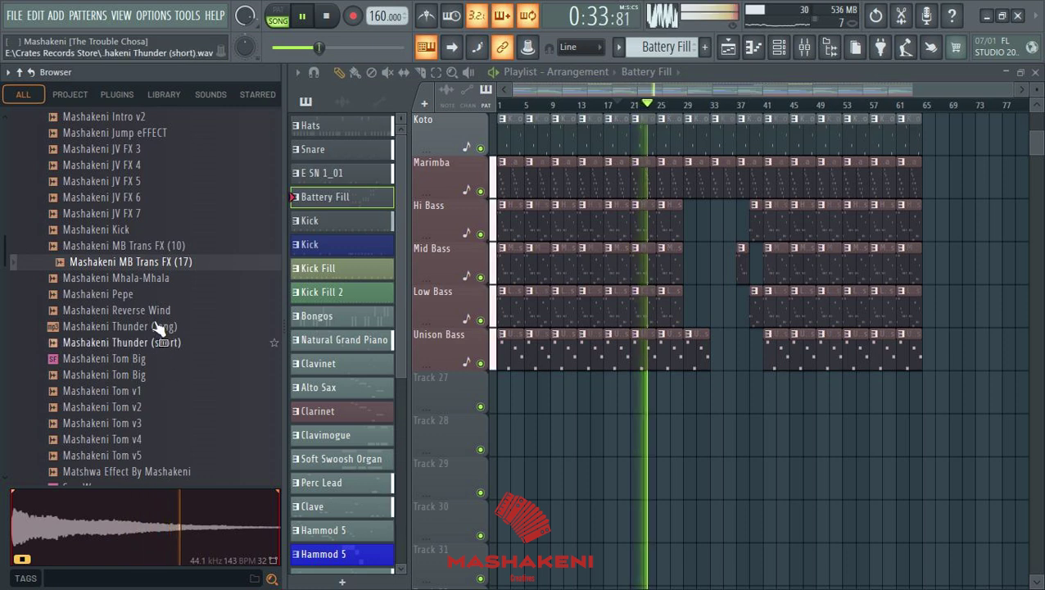
{"action": "left_click_drag", "start_coordinate": [144, 264], "coordinate": [452, 390]}
{"action": "left_click", "coordinate": [402, 342]}
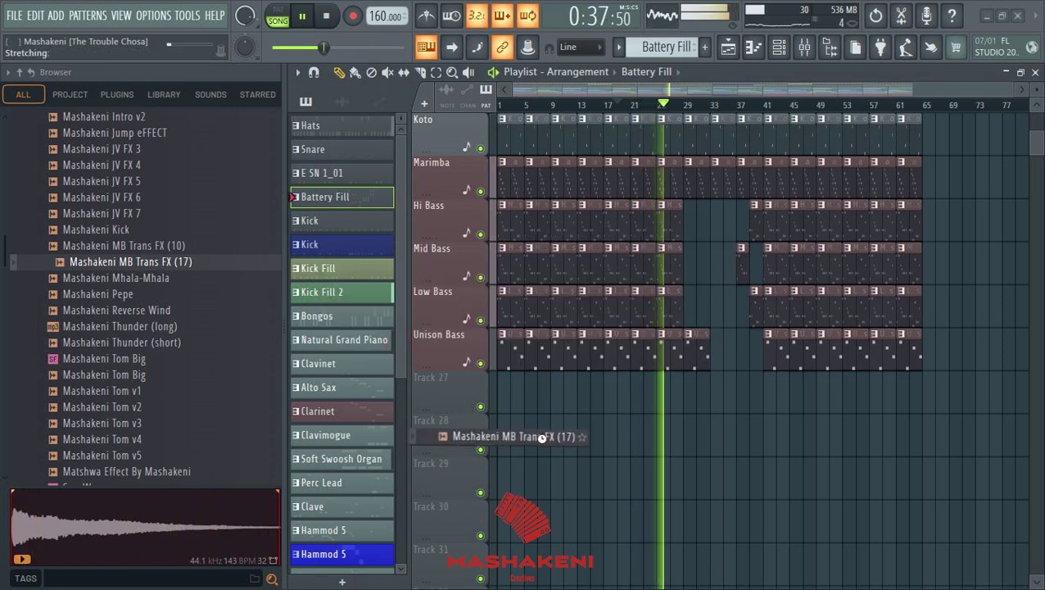
{"action": "right_click", "coordinate": [512, 400]}
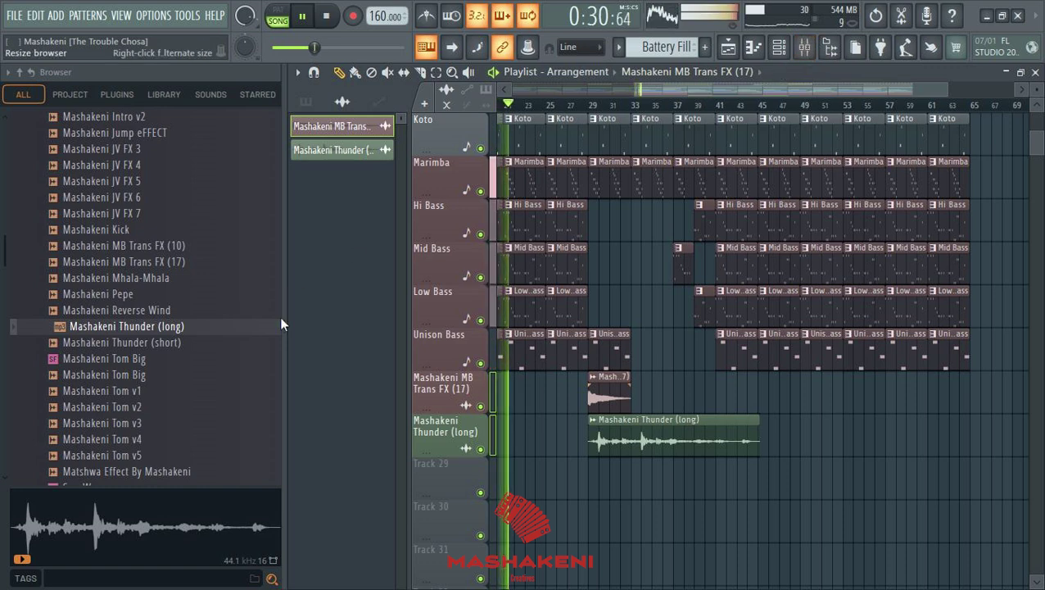
Step: Find the Mashakeni Reverse Wind sample, add it on Track 29, and place its one-bar clip at bar 40
{"action": "scroll", "coordinate": [206, 358], "scroll_direction": "down", "scroll_amount": 6}
{"action": "scroll", "coordinate": [203, 353], "scroll_direction": "up", "scroll_amount": 8}
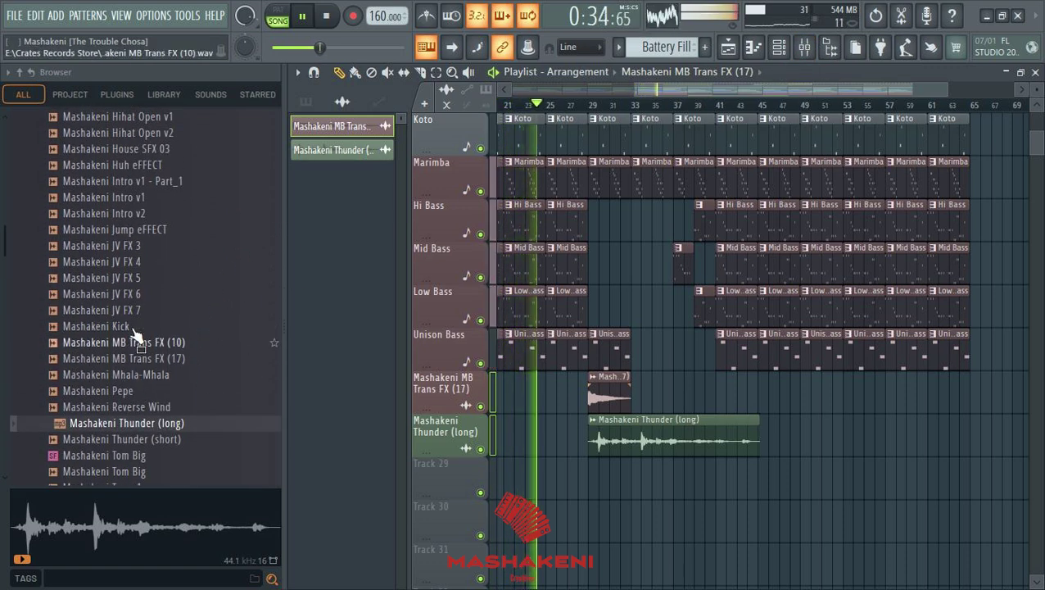
{"action": "scroll", "coordinate": [144, 280], "scroll_direction": "up", "scroll_amount": 1}
{"action": "scroll", "coordinate": [145, 279], "scroll_direction": "up", "scroll_amount": 4}
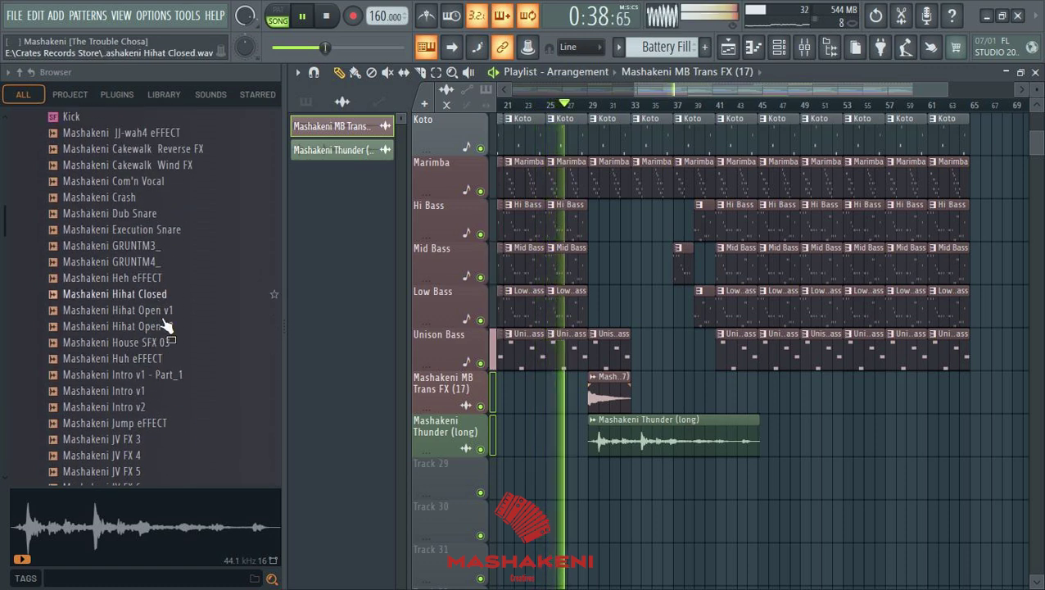
{"action": "scroll", "coordinate": [168, 344], "scroll_direction": "down", "scroll_amount": 4}
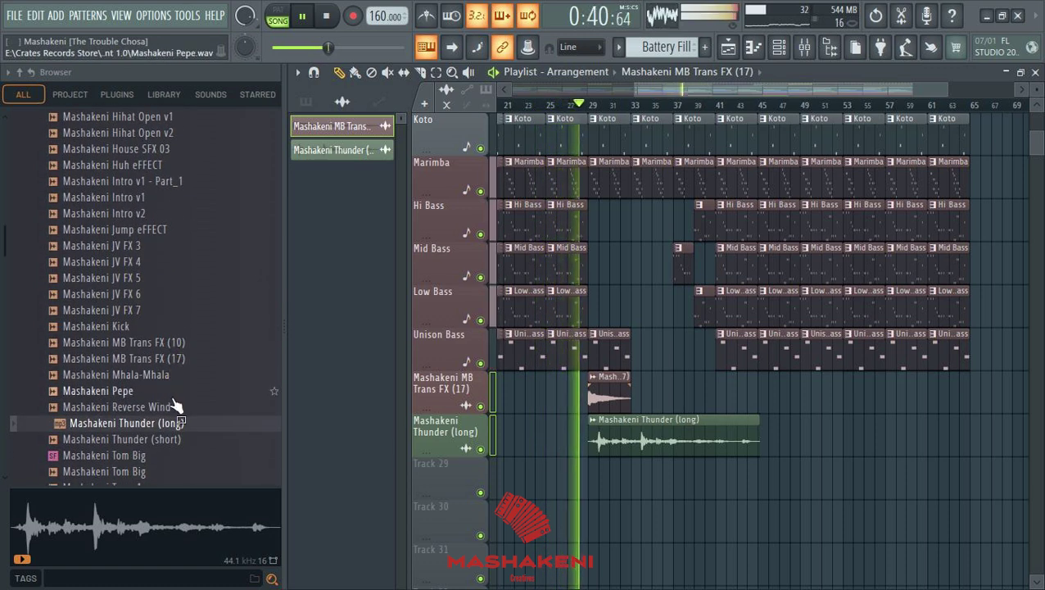
{"action": "left_click_drag", "start_coordinate": [164, 407], "coordinate": [484, 447]}
{"action": "left_click", "coordinate": [407, 345]}
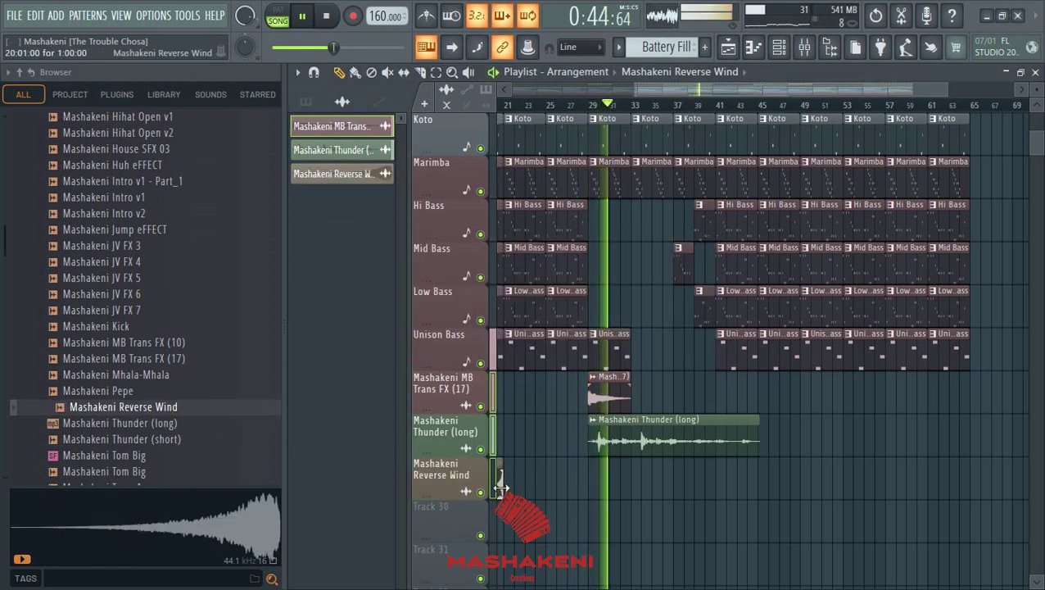
{"action": "left_click", "coordinate": [700, 478]}
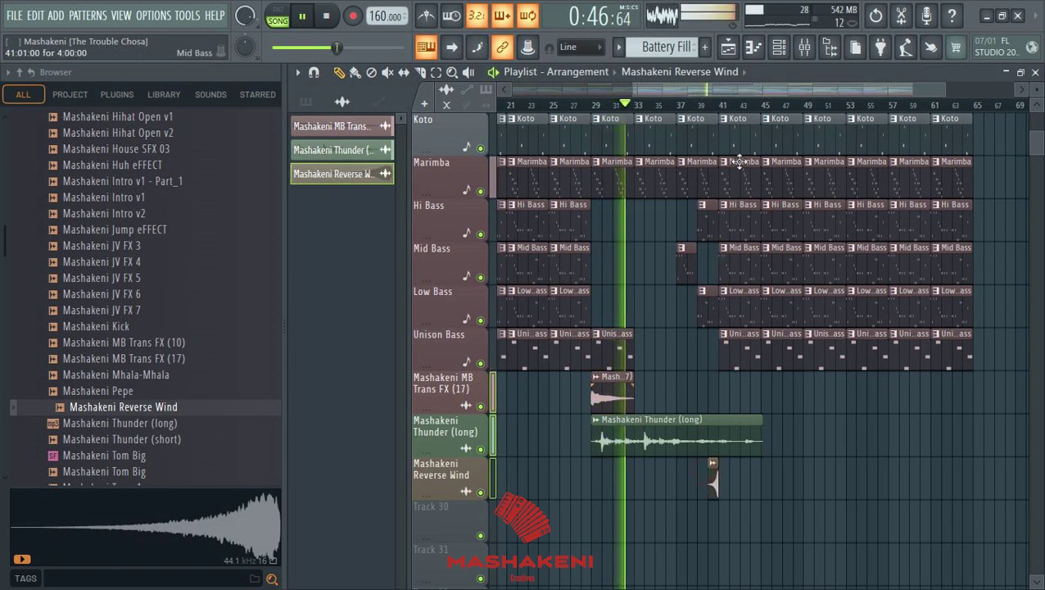
Step: Trim the end of the Mashakeni Thunder (long) clip back to bar 40, where the Reverse Wind clip starts
{"action": "scroll", "coordinate": [764, 107], "scroll_direction": "up", "scroll_amount": 2}
{"action": "scroll", "coordinate": [763, 108], "scroll_direction": "up", "scroll_amount": 3}
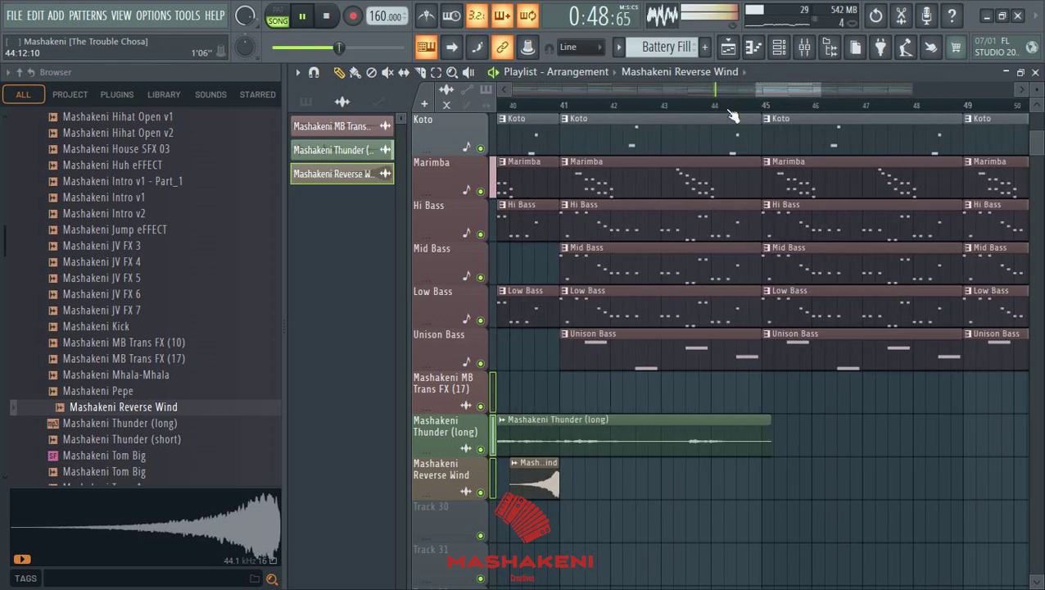
{"action": "scroll", "coordinate": [524, 111], "scroll_direction": "up", "scroll_amount": 3}
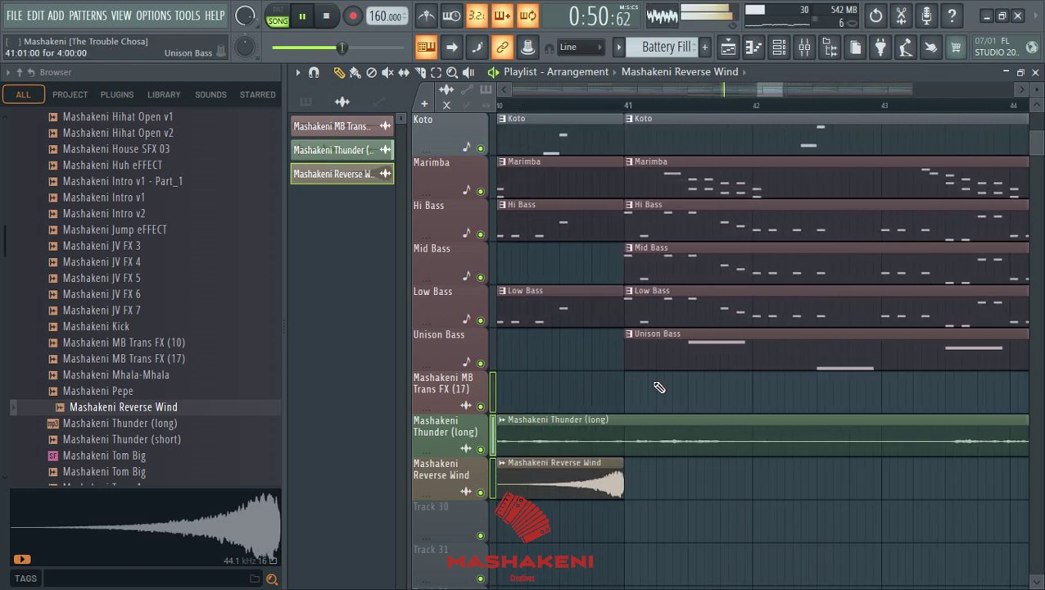
{"action": "left_click_drag", "start_coordinate": [770, 100], "coordinate": [757, 95]}
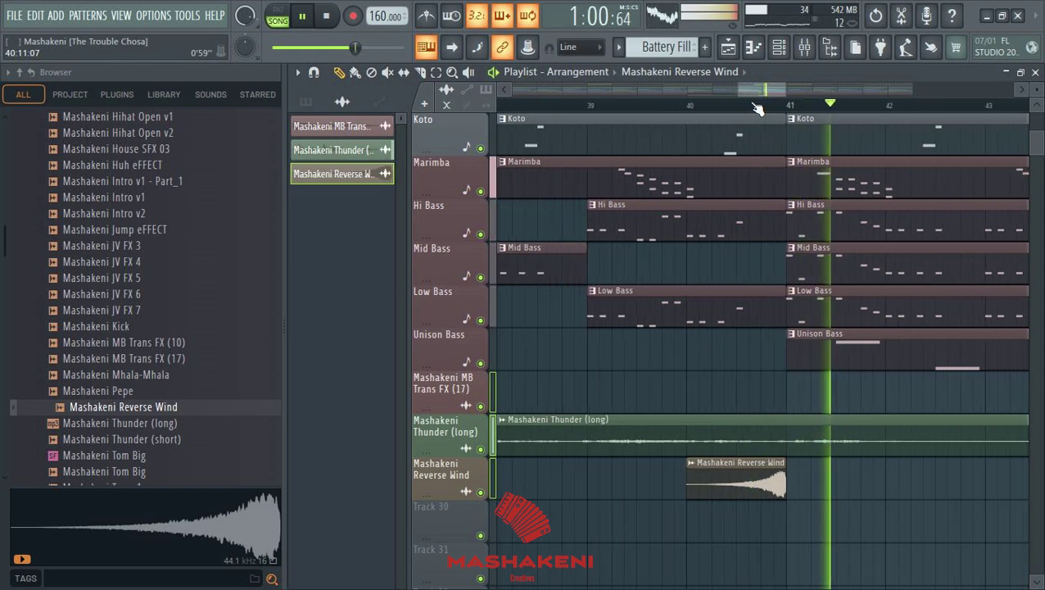
{"action": "scroll", "coordinate": [749, 479], "scroll_direction": "down", "scroll_amount": 5}
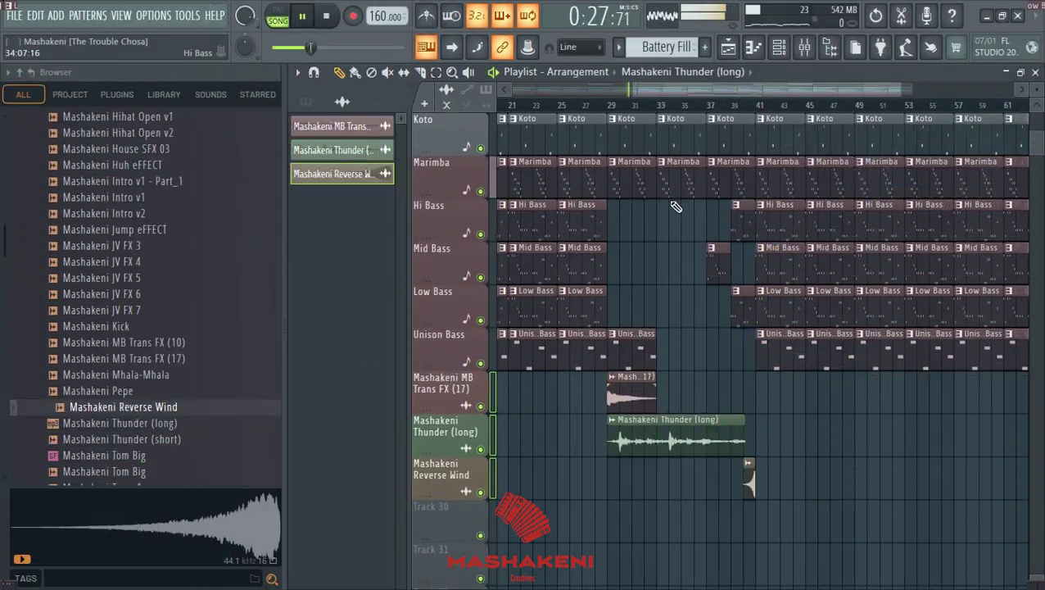
Step: Collapse all folders in the browser and hide the browser
{"action": "scroll", "coordinate": [751, 475], "scroll_direction": "down", "scroll_amount": 3}
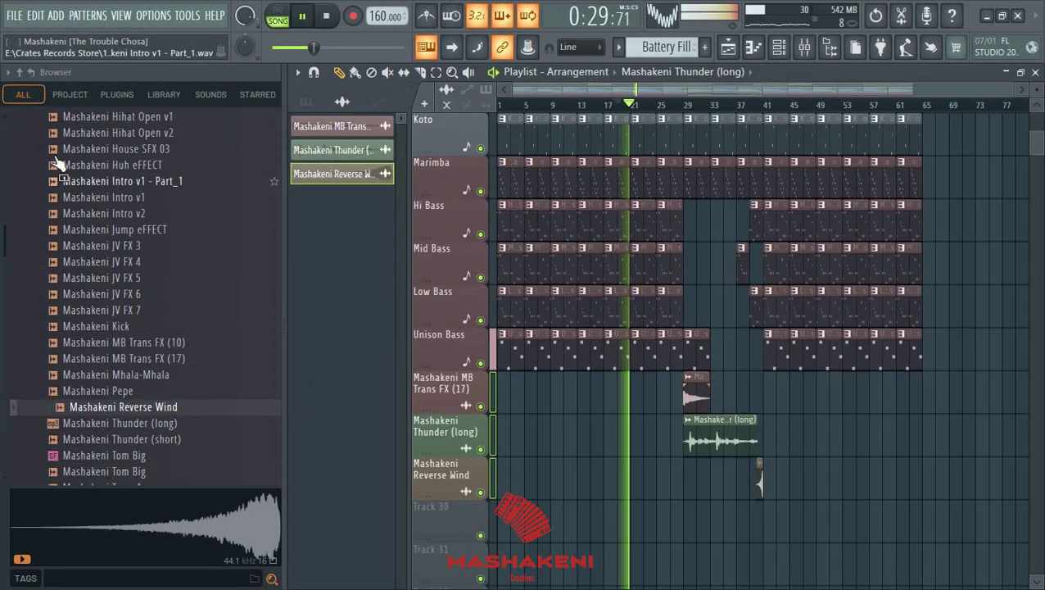
{"action": "left_click", "coordinate": [19, 74]}
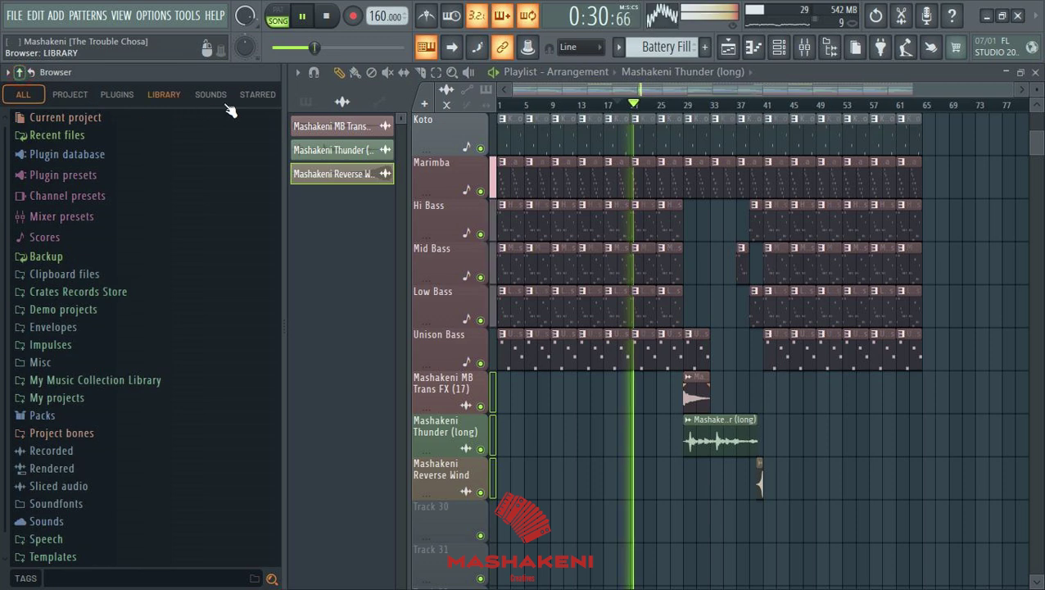
{"action": "left_click", "coordinate": [830, 47]}
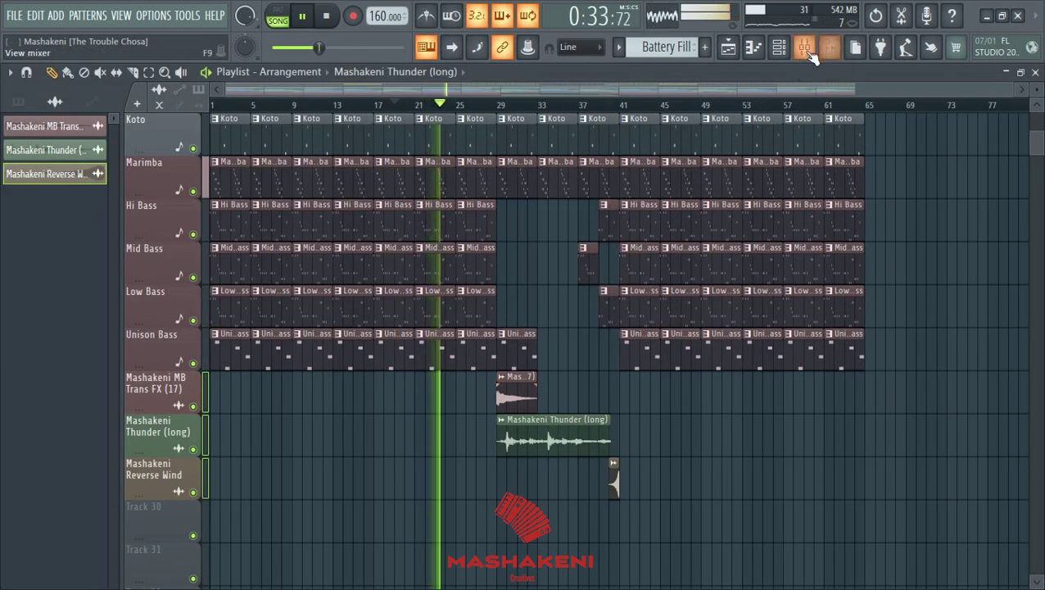
Step: Route the three audio clip channels to mixer inserts 35, 36 and 37, starting with MB Trans FX (17) on 35
{"action": "left_click", "coordinate": [804, 47]}
{"action": "left_click", "coordinate": [779, 50]}
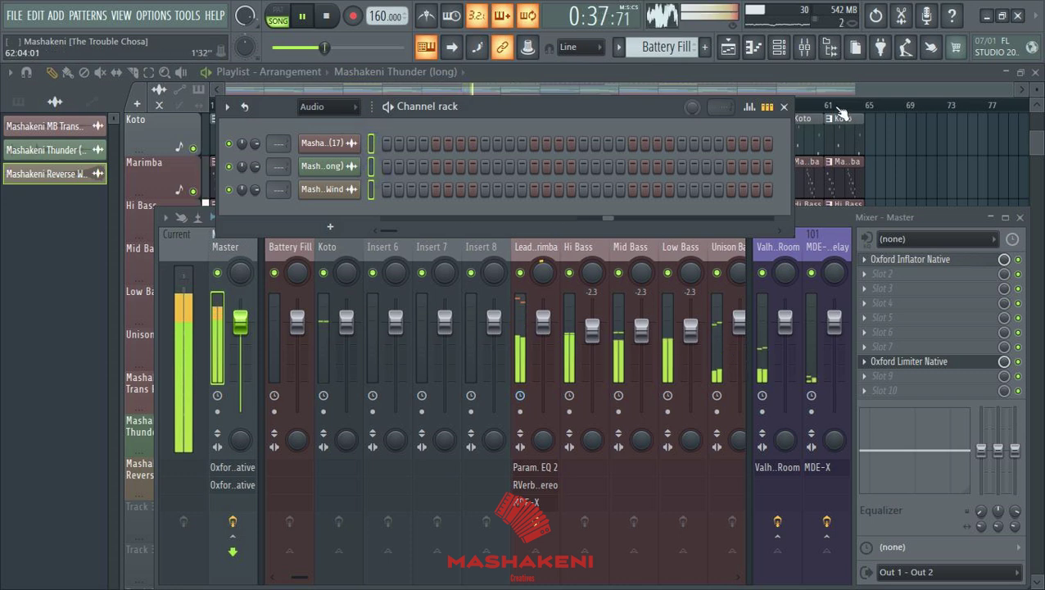
{"action": "scroll", "coordinate": [594, 240], "scroll_direction": "down", "scroll_amount": 9}
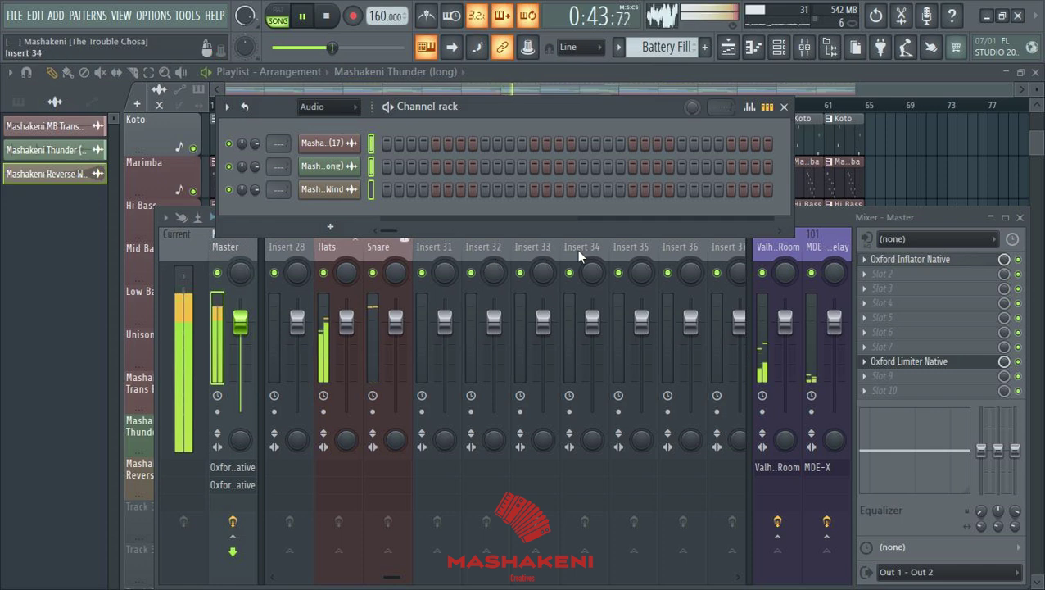
{"action": "scroll", "coordinate": [636, 248], "scroll_direction": "down", "scroll_amount": 1}
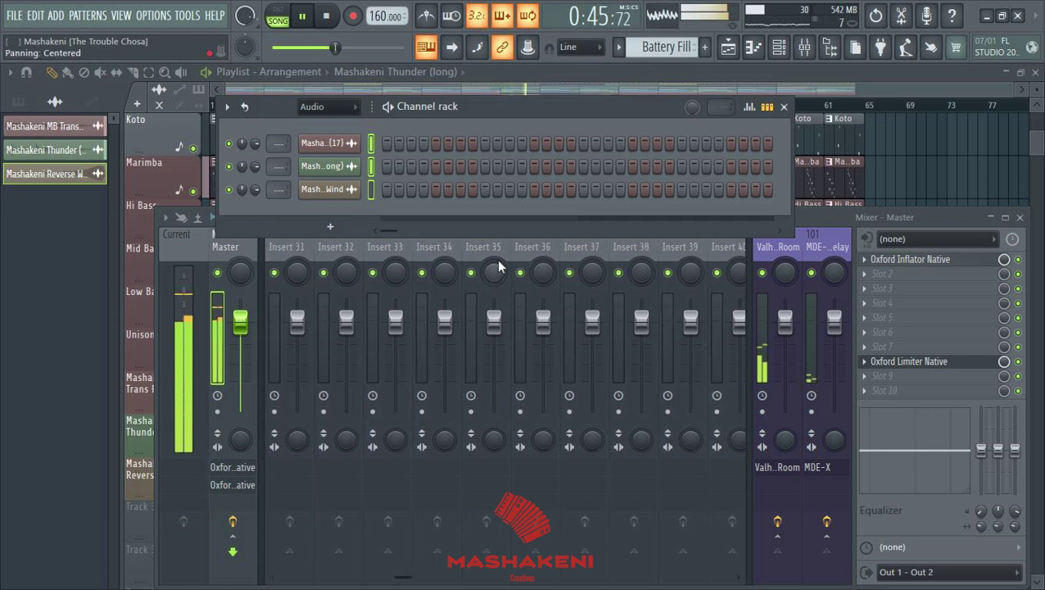
{"action": "left_click", "coordinate": [499, 251]}
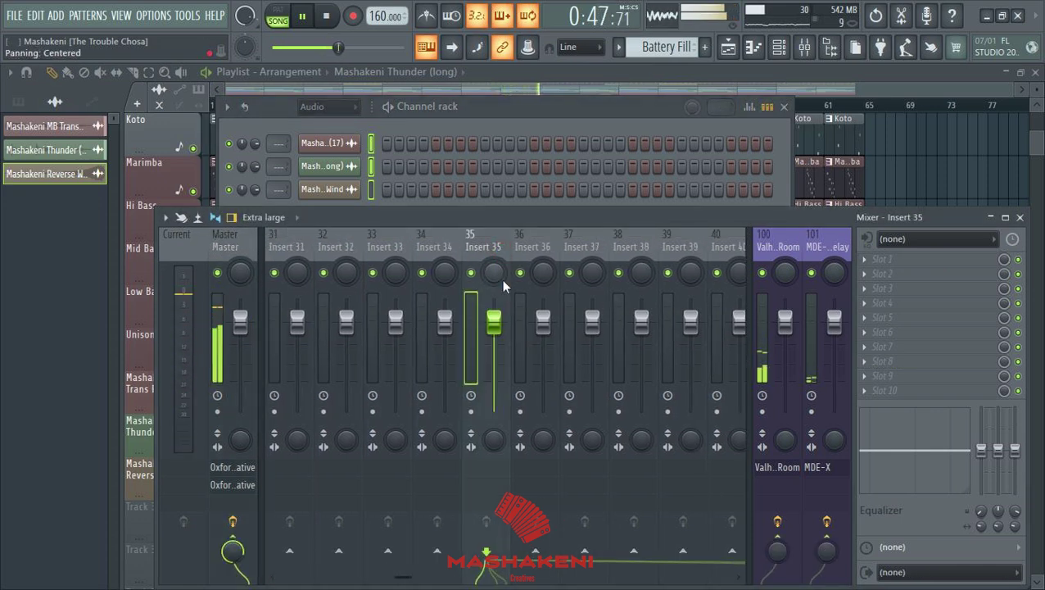
{"action": "key", "text": "ctrl+shift+l"}
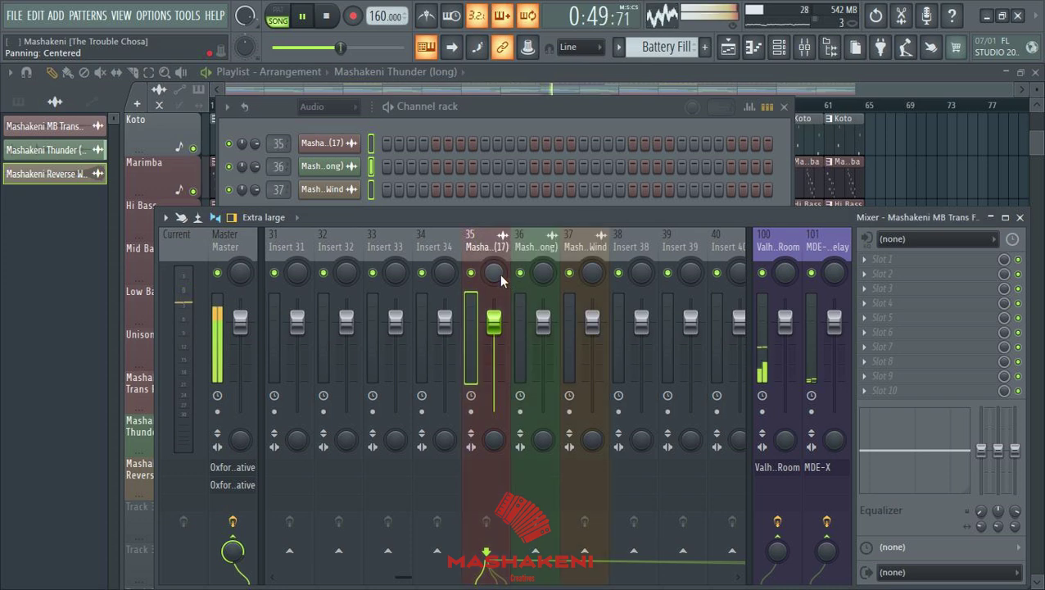
Step: Show all channels in the channel rack and open the mix page of the Hypersonic 2 Route plugin
{"action": "left_click", "coordinate": [525, 109]}
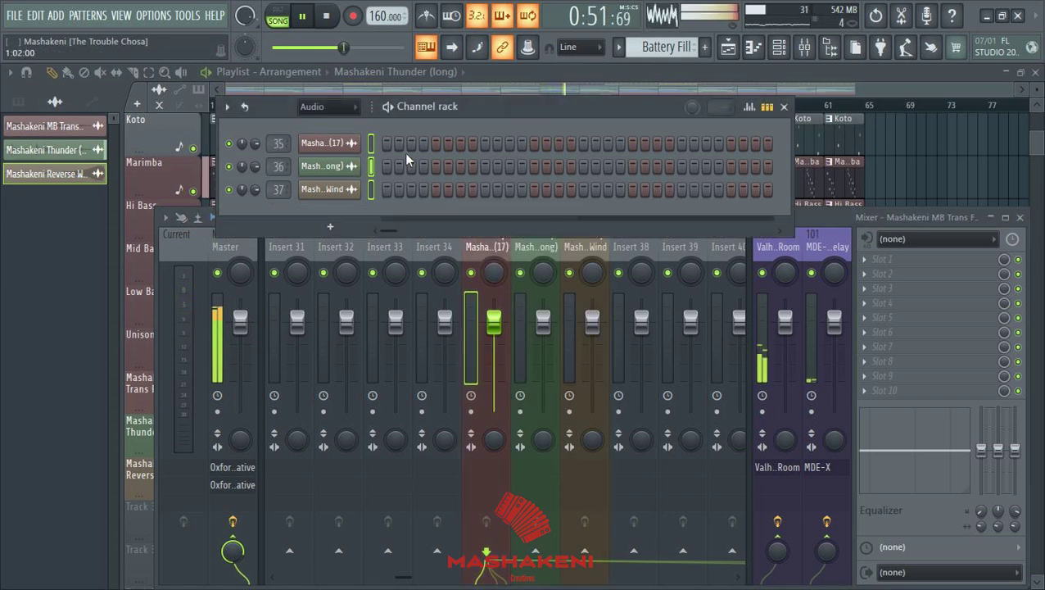
{"action": "left_click", "coordinate": [328, 106]}
{"action": "left_click", "coordinate": [319, 123]}
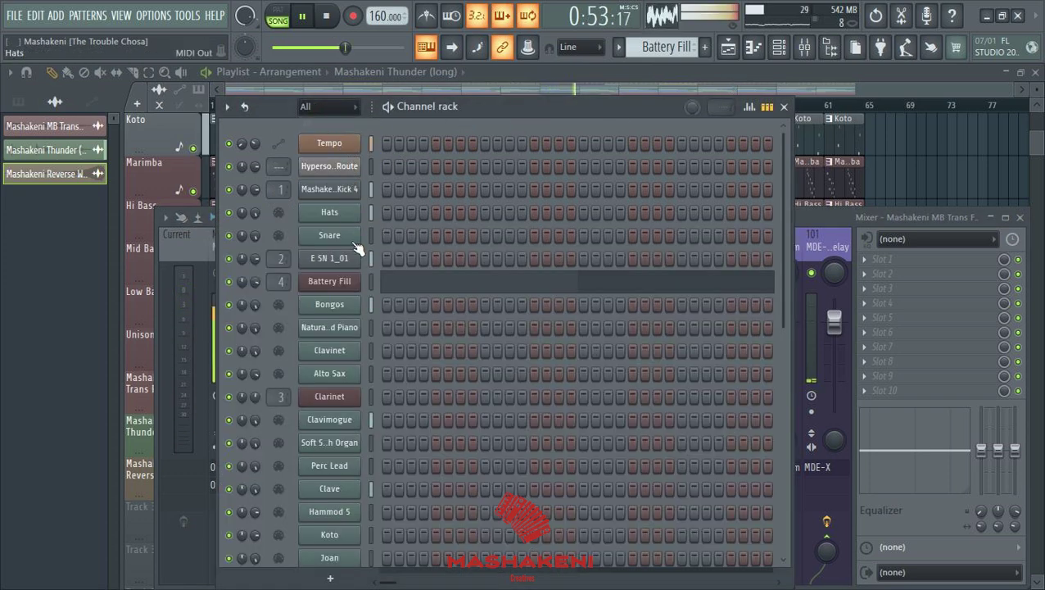
{"action": "left_click", "coordinate": [340, 168]}
{"action": "left_click", "coordinate": [813, 285]}
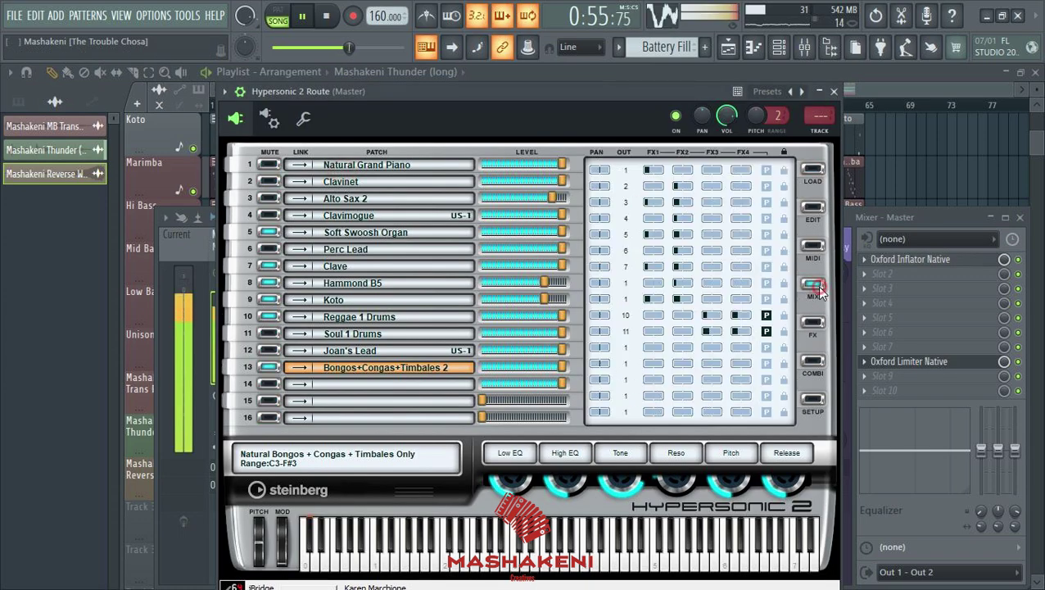
Step: Assign the Hammond B5 part to output 8 and the Koto part to output 9 in Hypersonic 2
{"action": "left_click", "coordinate": [626, 283]}
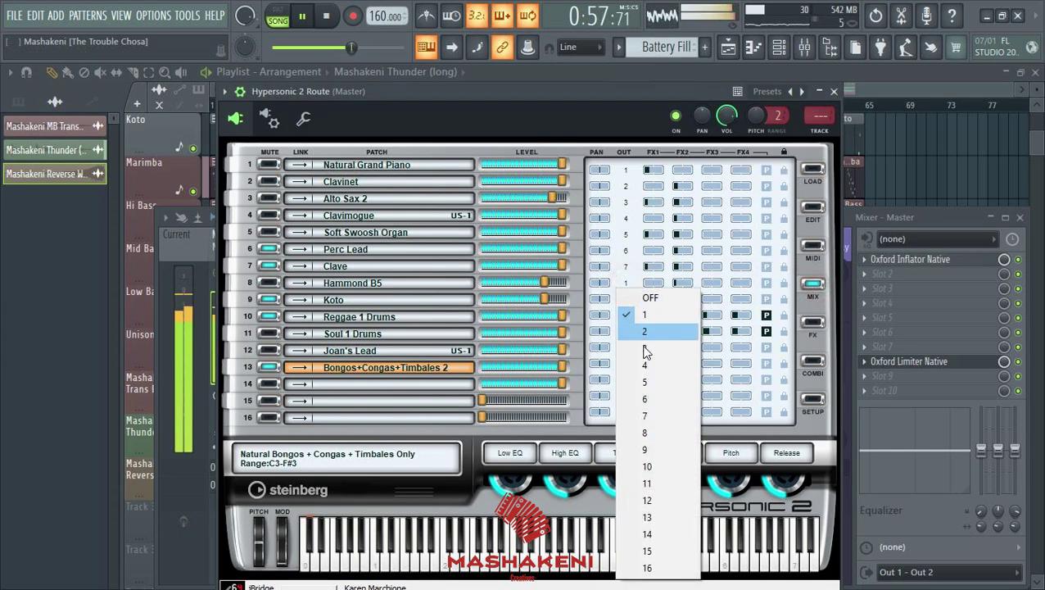
{"action": "left_click", "coordinate": [642, 440]}
{"action": "left_click", "coordinate": [627, 300]}
{"action": "left_click", "coordinate": [646, 293]}
{"action": "left_click", "coordinate": [627, 304]}
{"action": "left_click", "coordinate": [644, 176]}
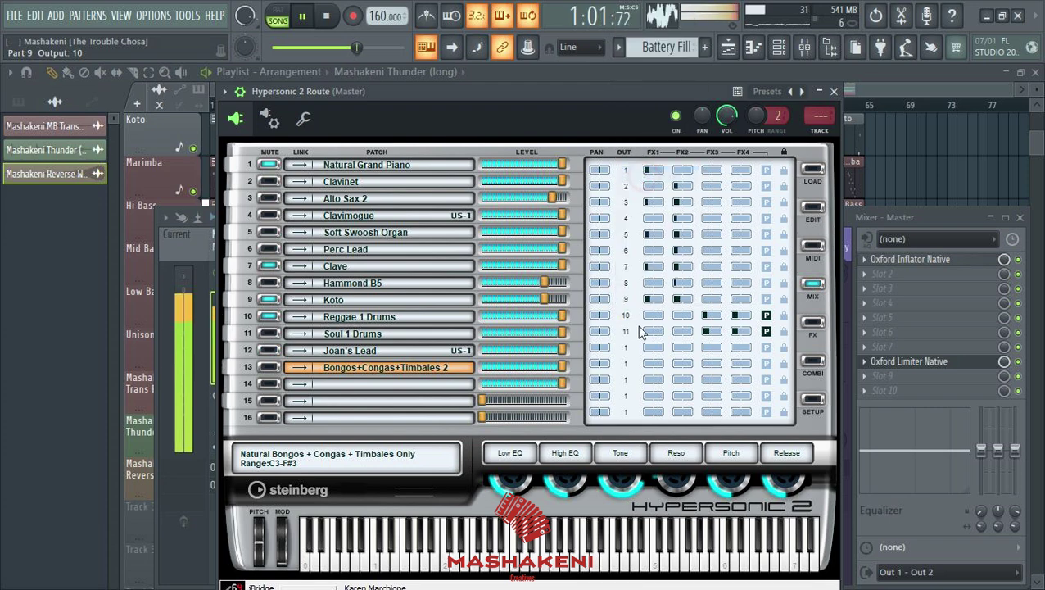
Step: Assign the Joan's Lead part to output 12 and the Bongos+Congas+Timbales 2 part to output 13
{"action": "left_click", "coordinate": [625, 349]}
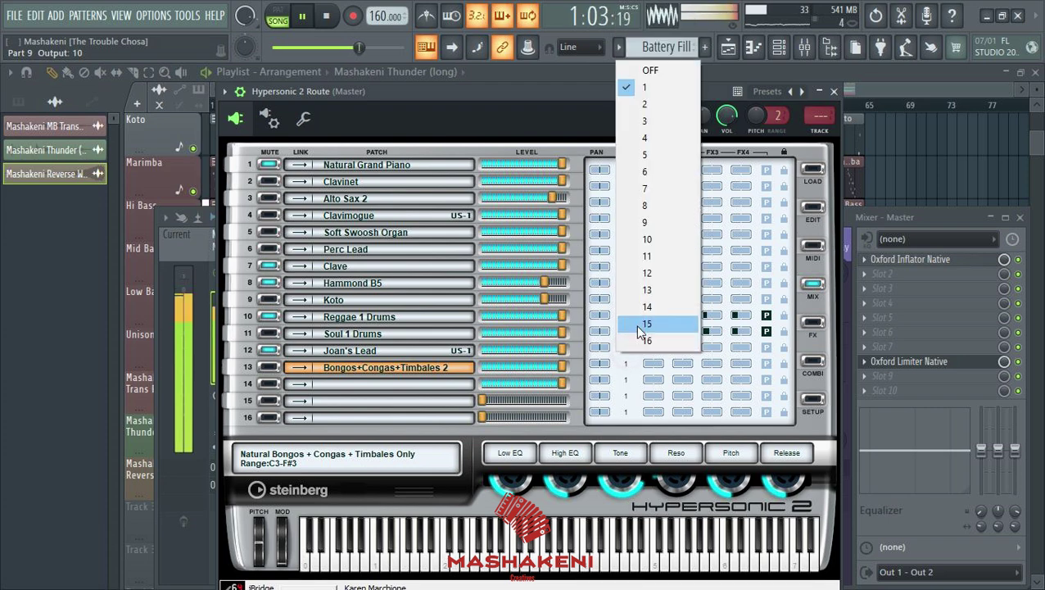
{"action": "left_click", "coordinate": [646, 274]}
{"action": "left_click", "coordinate": [626, 366]}
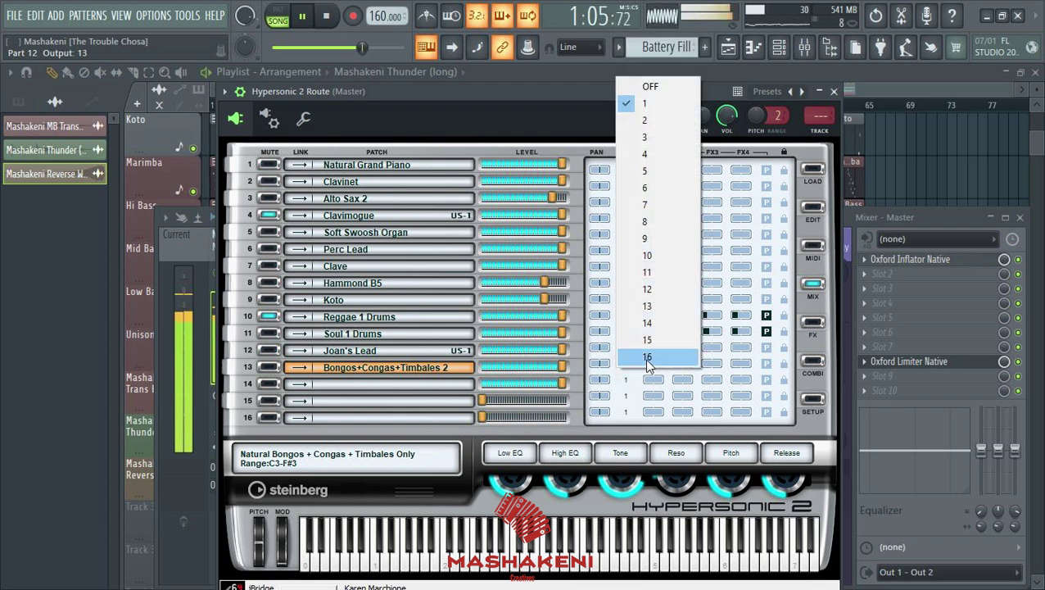
{"action": "left_click", "coordinate": [598, 141]}
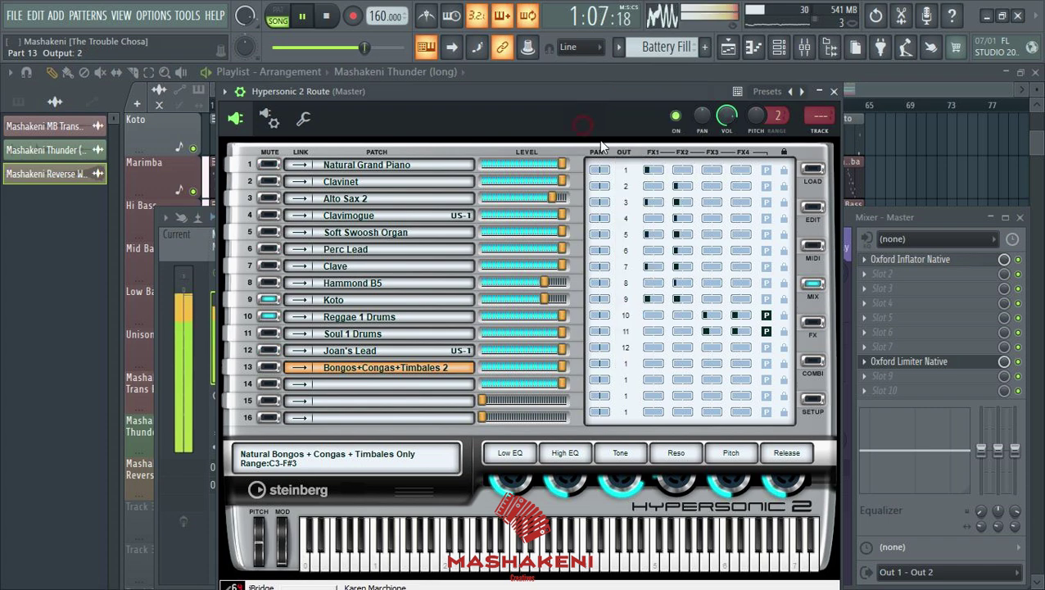
{"action": "left_click", "coordinate": [623, 365]}
{"action": "left_click", "coordinate": [630, 371]}
{"action": "left_click", "coordinate": [626, 366]}
{"action": "left_click", "coordinate": [650, 306]}
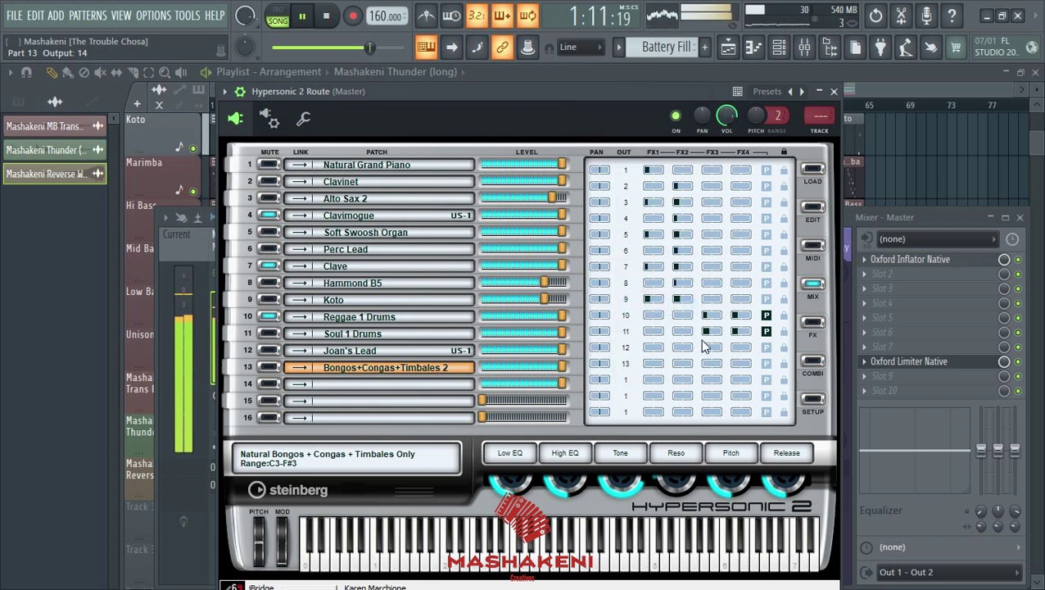
Step: Close the plugin and the remaining windows over the playlist, and save the project
{"action": "left_click", "coordinate": [834, 93]}
{"action": "left_click", "coordinate": [854, 94]}
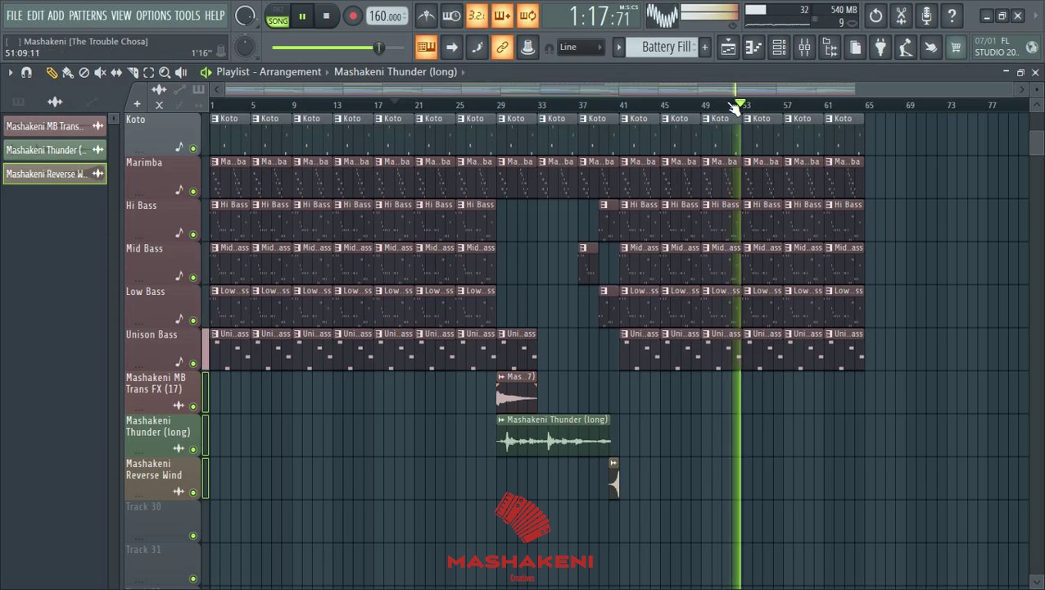
{"action": "scroll", "coordinate": [936, 328], "scroll_direction": "up", "scroll_amount": 4}
{"action": "scroll", "coordinate": [915, 327], "scroll_direction": "up", "scroll_amount": 15}
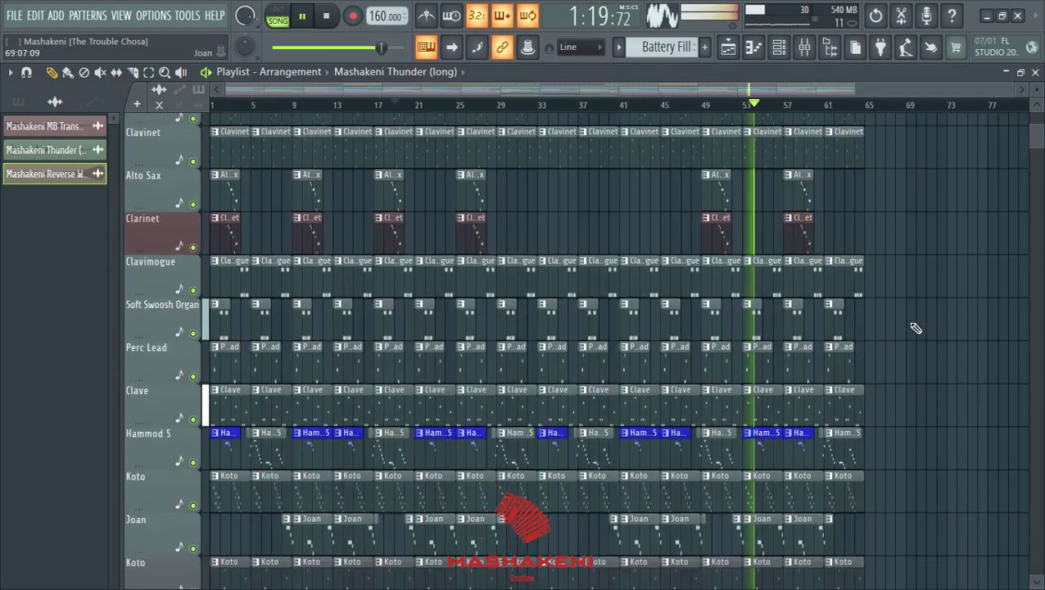
{"action": "key", "text": "ctrl+s"}
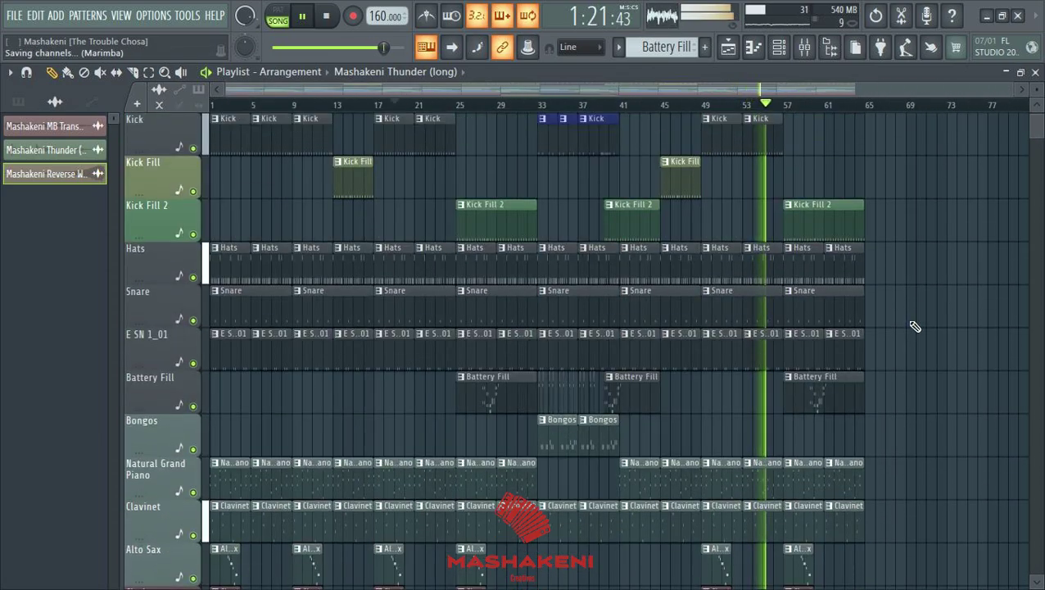
Step: Duplicate the whole 64-bar arrangement directly after itself so it fills bars 65 to 128
{"action": "key", "text": "ctrl+a"}
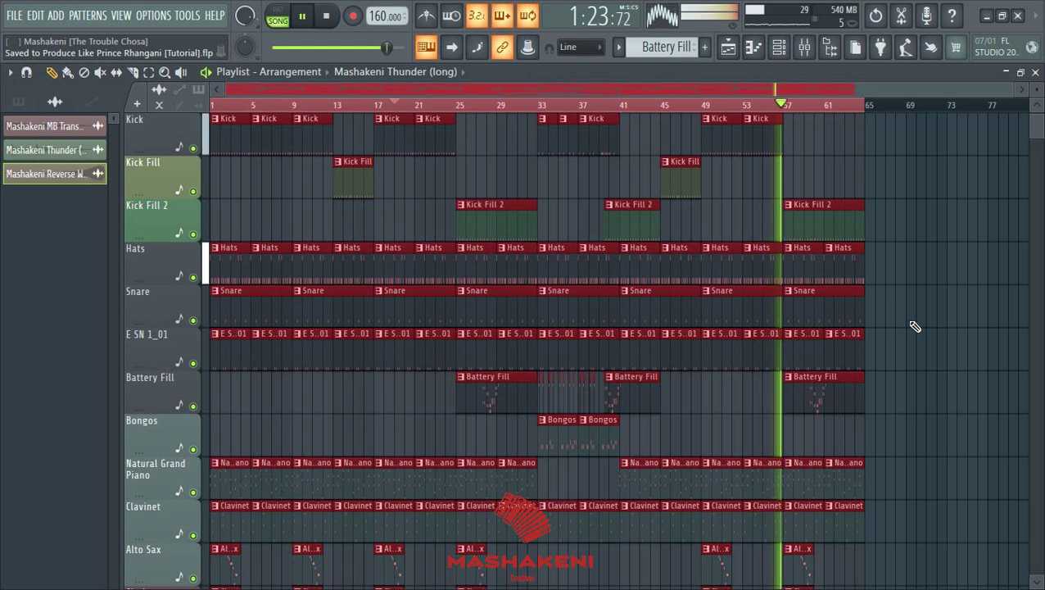
{"action": "key", "text": "ctrl+b"}
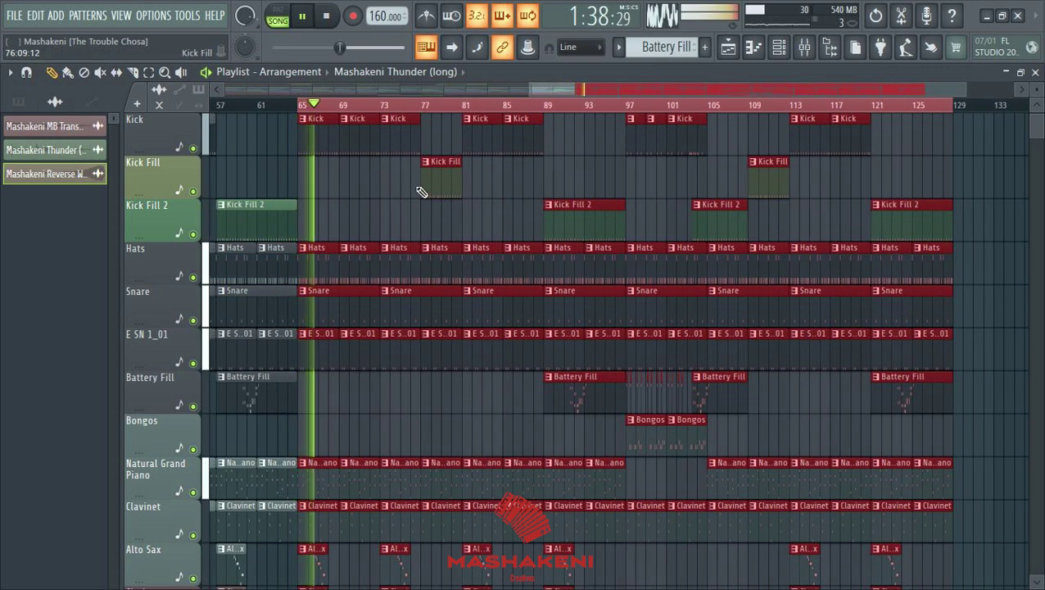
{"action": "scroll", "coordinate": [464, 111], "scroll_direction": "down", "scroll_amount": 3}
{"action": "scroll", "coordinate": [924, 319], "scroll_direction": "down", "scroll_amount": 12}
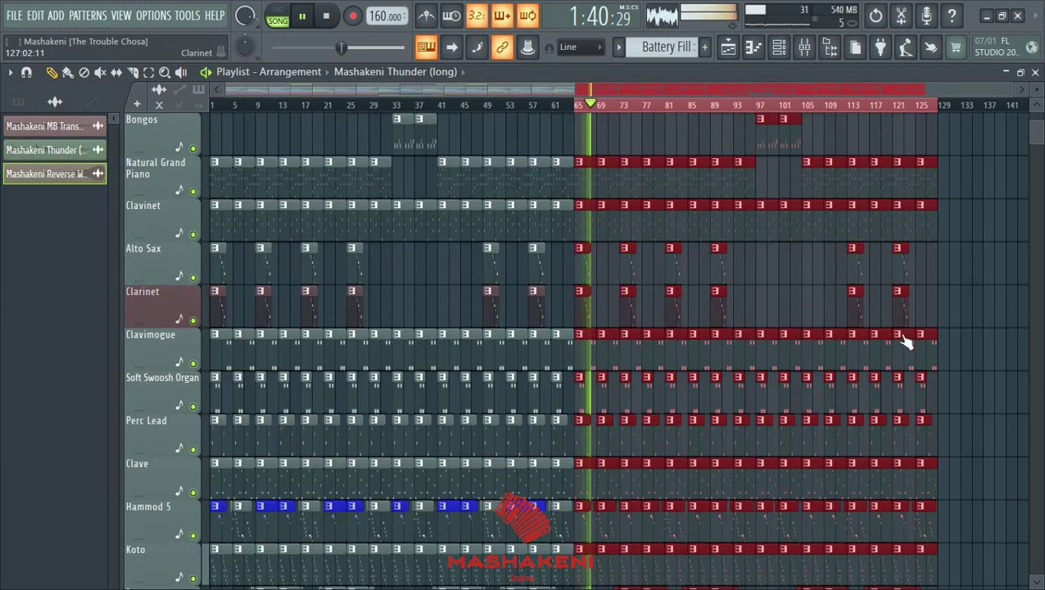
{"action": "scroll", "coordinate": [885, 328], "scroll_direction": "down", "scroll_amount": 5}
{"action": "scroll", "coordinate": [883, 348], "scroll_direction": "up", "scroll_amount": 8}
{"action": "scroll", "coordinate": [882, 323], "scroll_direction": "up", "scroll_amount": 3}
Step: Select all clips across the 128 bars and create an automation clip for the Master track's volume
{"action": "key", "text": "ctrl+a"}
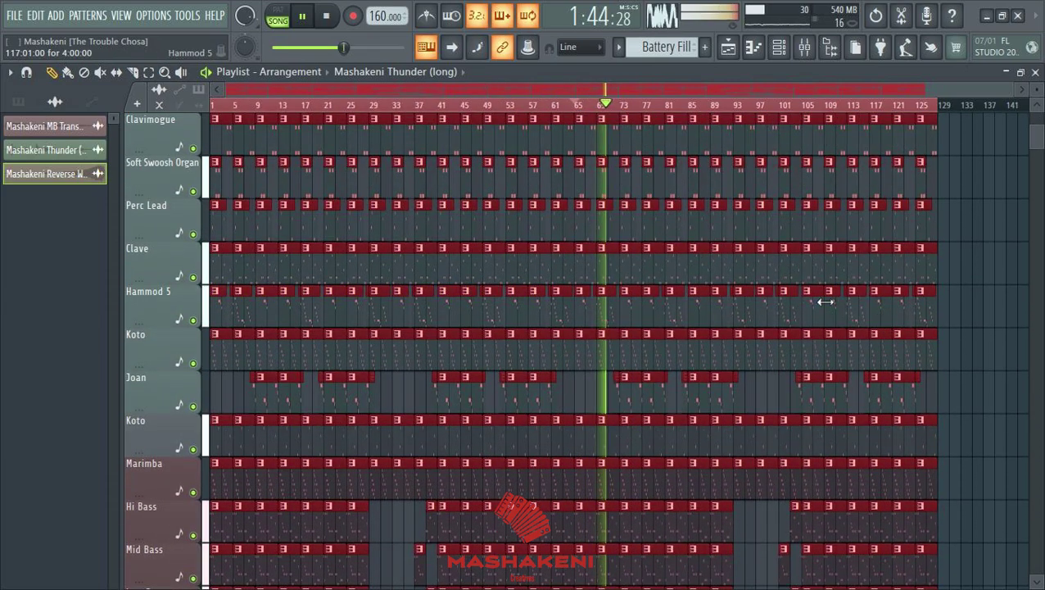
{"action": "left_click", "coordinate": [805, 49]}
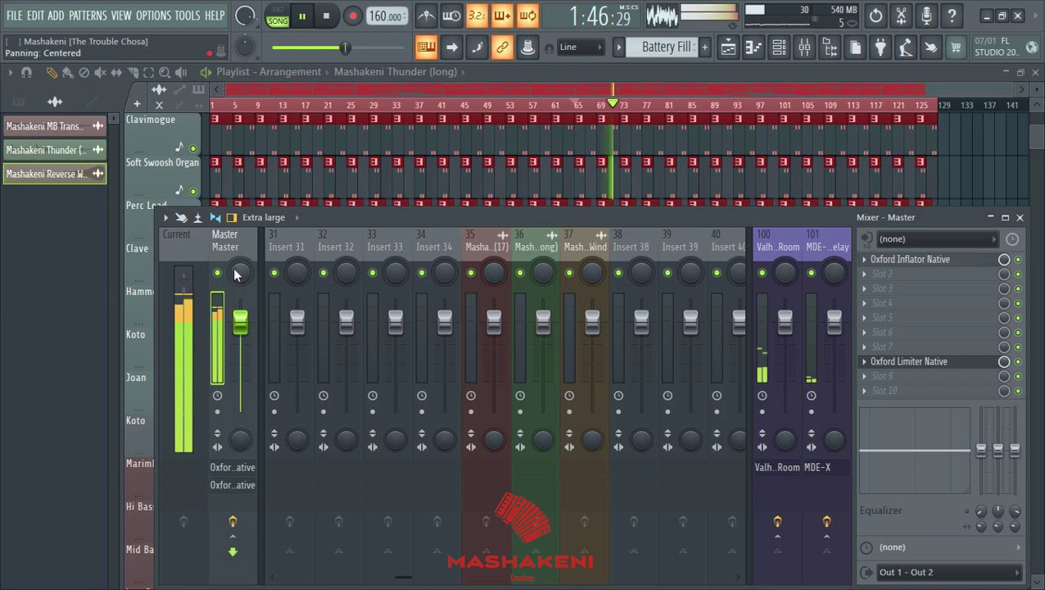
{"action": "right_click", "coordinate": [243, 322]}
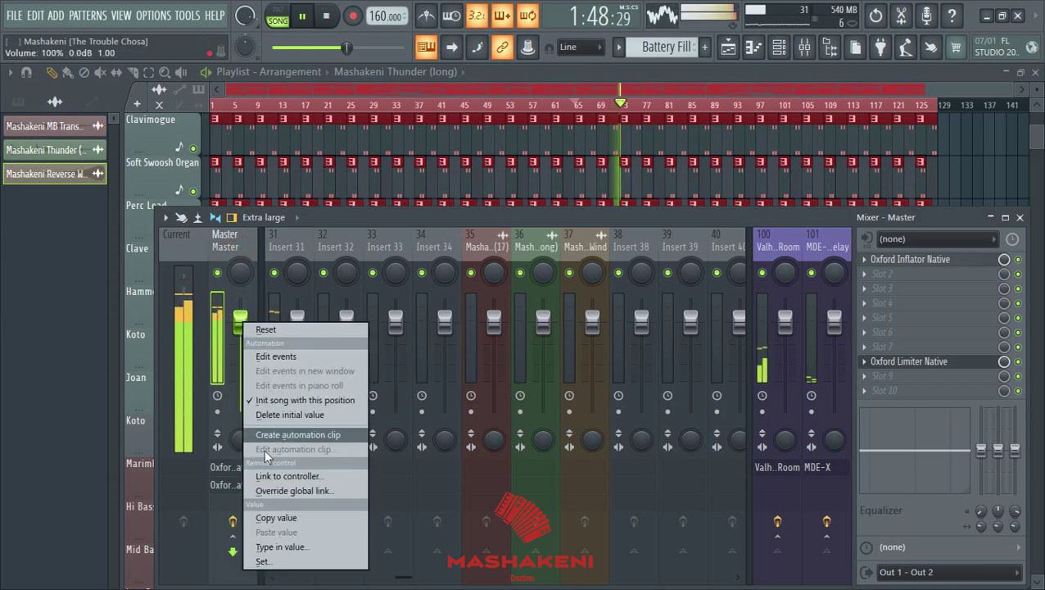
{"action": "left_click", "coordinate": [277, 435]}
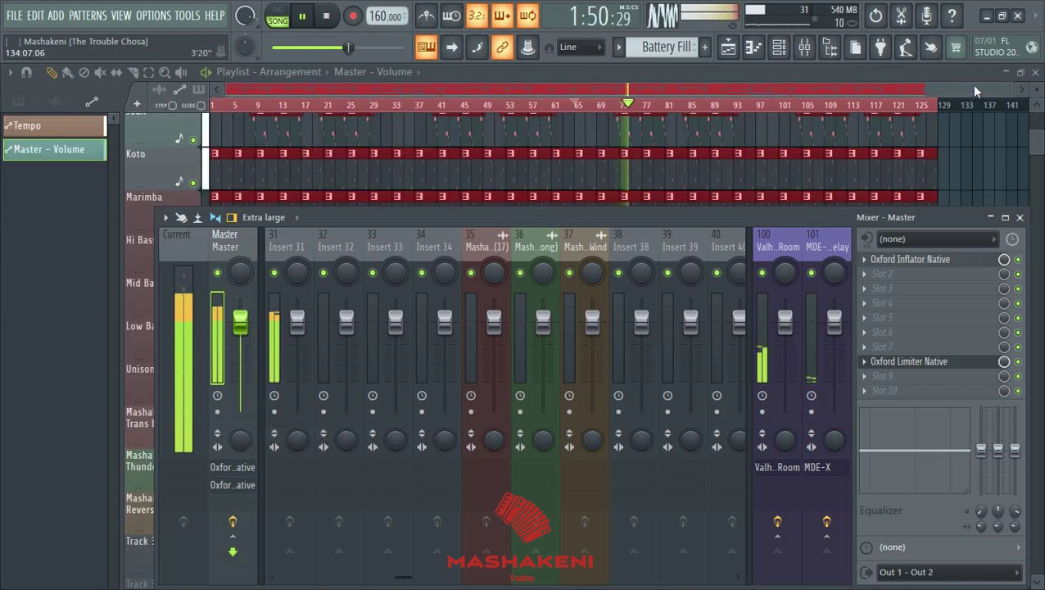
Step: Shape the Master - Volume automation to fade from bar 125 to zero at bar 129, and extend it at zero to bar 130
{"action": "left_click", "coordinate": [974, 91]}
{"action": "scroll", "coordinate": [987, 130], "scroll_direction": "up", "scroll_amount": 4}
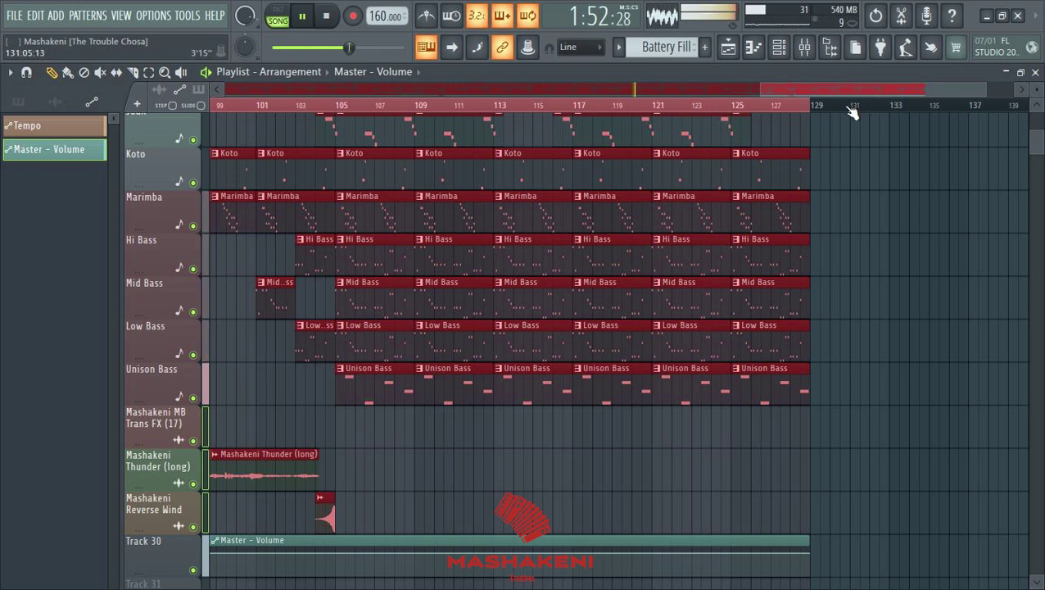
{"action": "scroll", "coordinate": [850, 110], "scroll_direction": "up", "scroll_amount": 3}
{"action": "scroll", "coordinate": [878, 261], "scroll_direction": "down", "scroll_amount": 7}
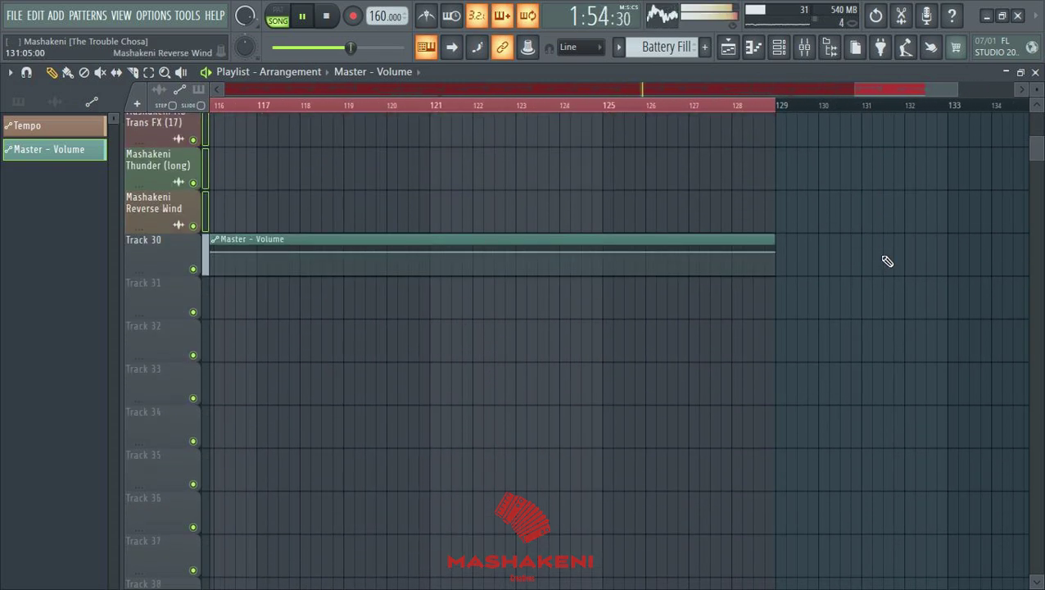
{"action": "scroll", "coordinate": [799, 218], "scroll_direction": "up", "scroll_amount": 4}
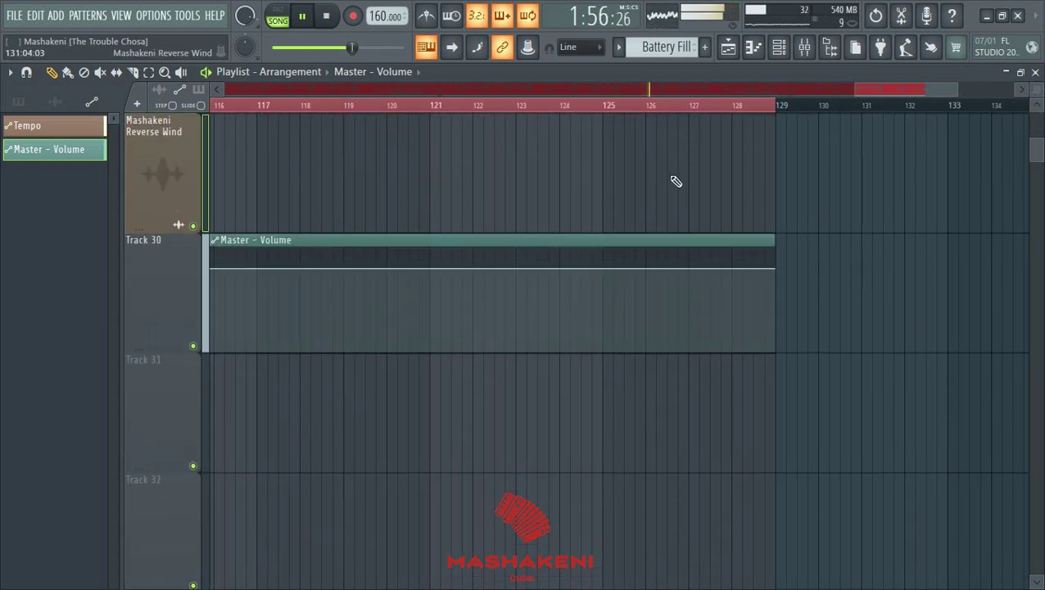
{"action": "scroll", "coordinate": [726, 112], "scroll_direction": "up", "scroll_amount": 3}
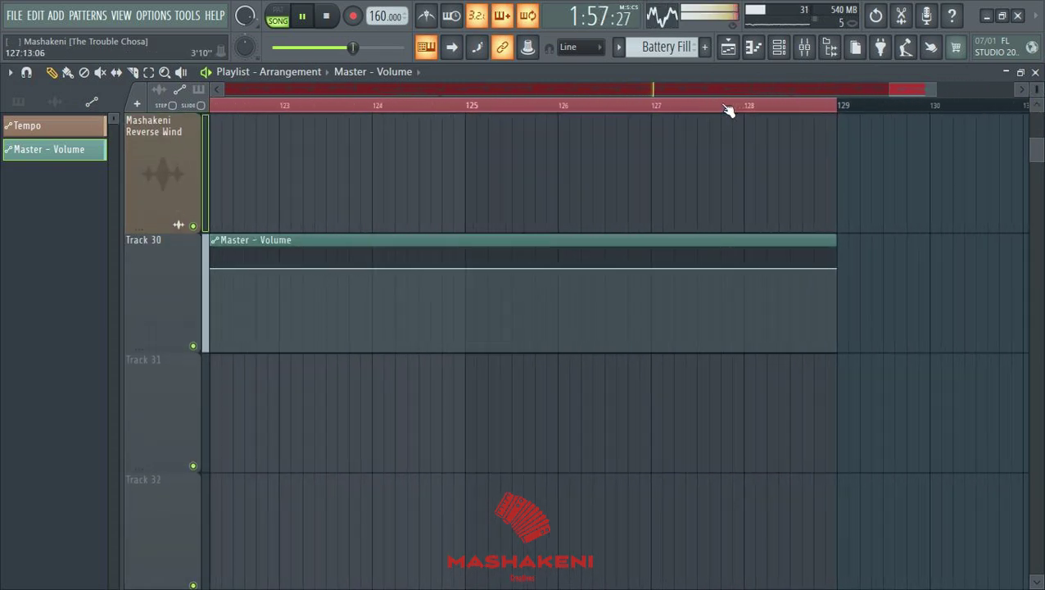
{"action": "right_click", "coordinate": [466, 269]}
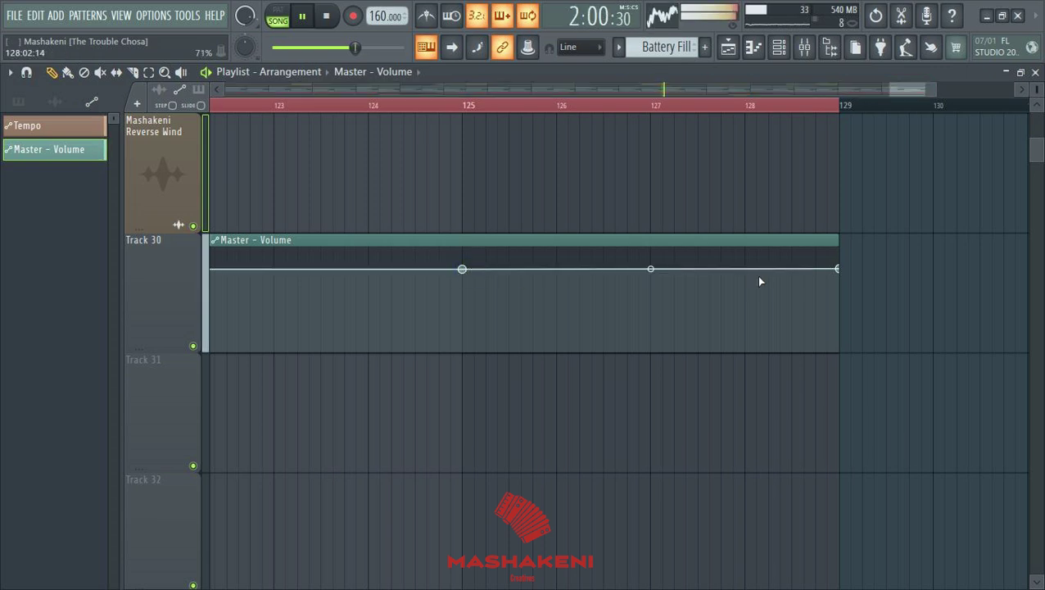
{"action": "left_click_drag", "start_coordinate": [772, 271], "coordinate": [850, 368]}
{"action": "left_click_drag", "start_coordinate": [840, 281], "coordinate": [941, 369]}
Step: Auto-name Track 30 after its Master - Volume clip and give it the fader-like icon from the Effect group
{"action": "right_click", "coordinate": [133, 317]}
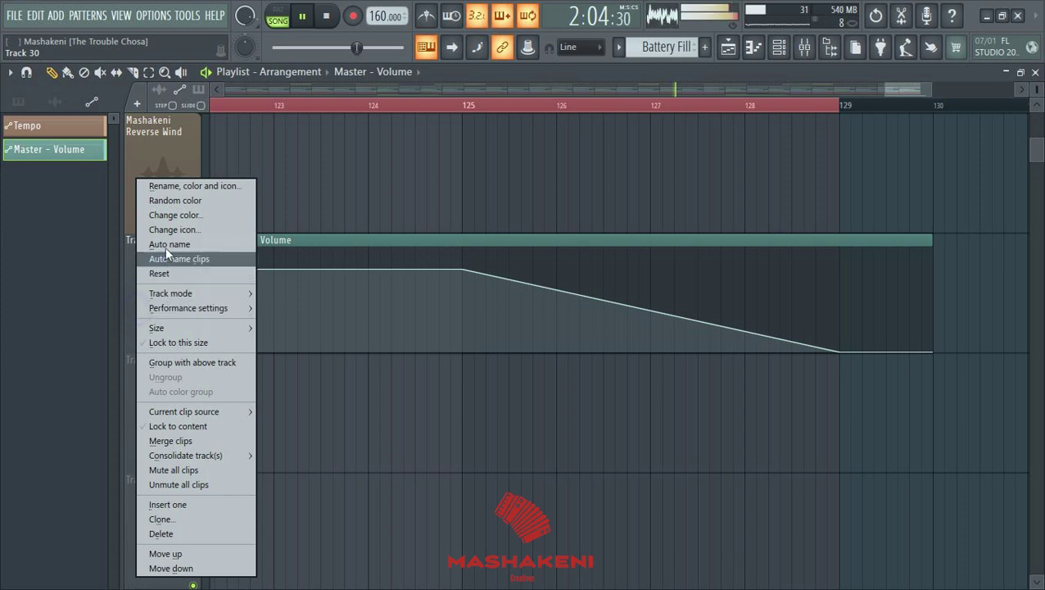
{"action": "left_click", "coordinate": [168, 244]}
{"action": "right_click", "coordinate": [156, 303]}
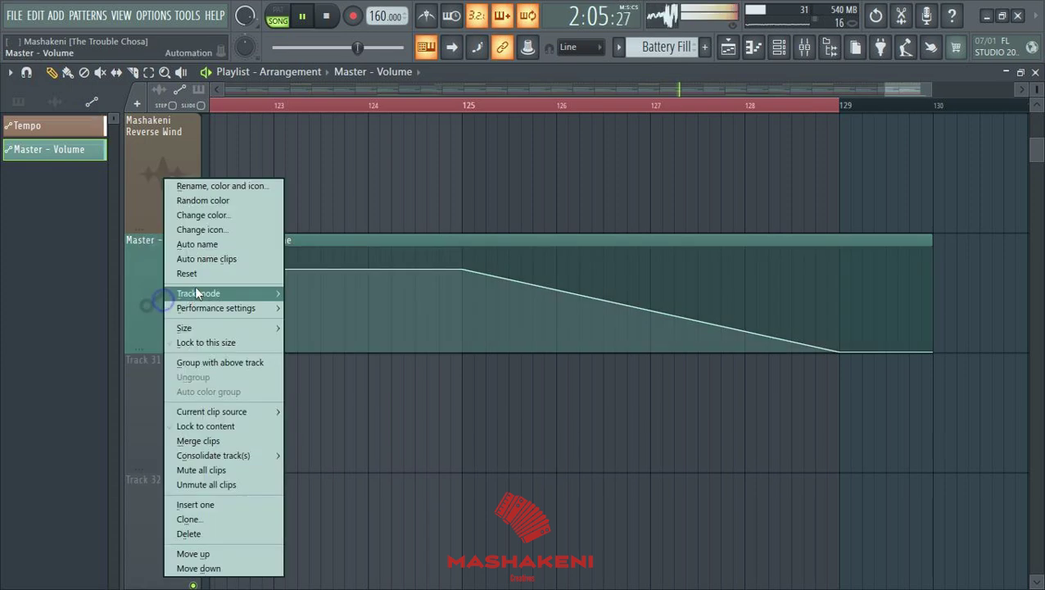
{"action": "left_click", "coordinate": [232, 231]}
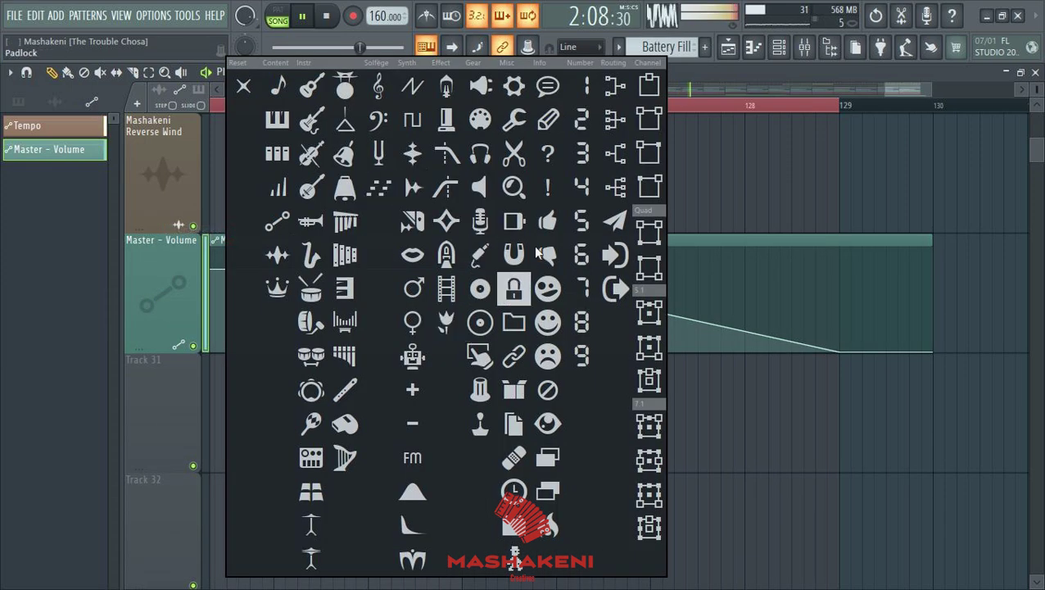
{"action": "left_click", "coordinate": [455, 123]}
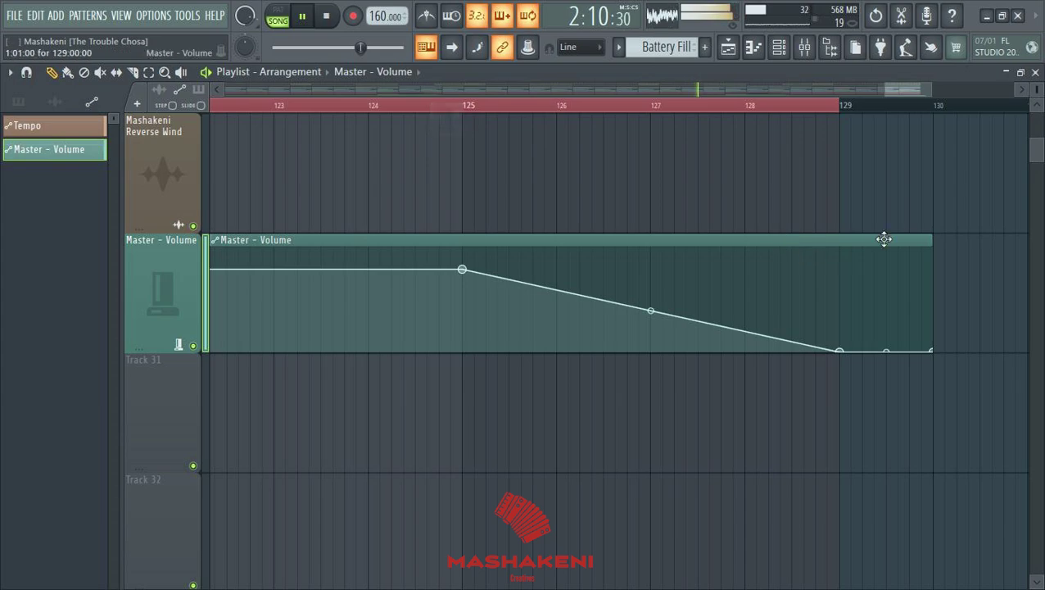
Step: Look over all tracks of the playing arrangement, from the drum clips to the Master - Volume fade-out, including the opening bars
{"action": "scroll", "coordinate": [973, 180], "scroll_direction": "up", "scroll_amount": 10}
{"action": "left_click_drag", "start_coordinate": [1037, 89], "coordinate": [1037, 122]}
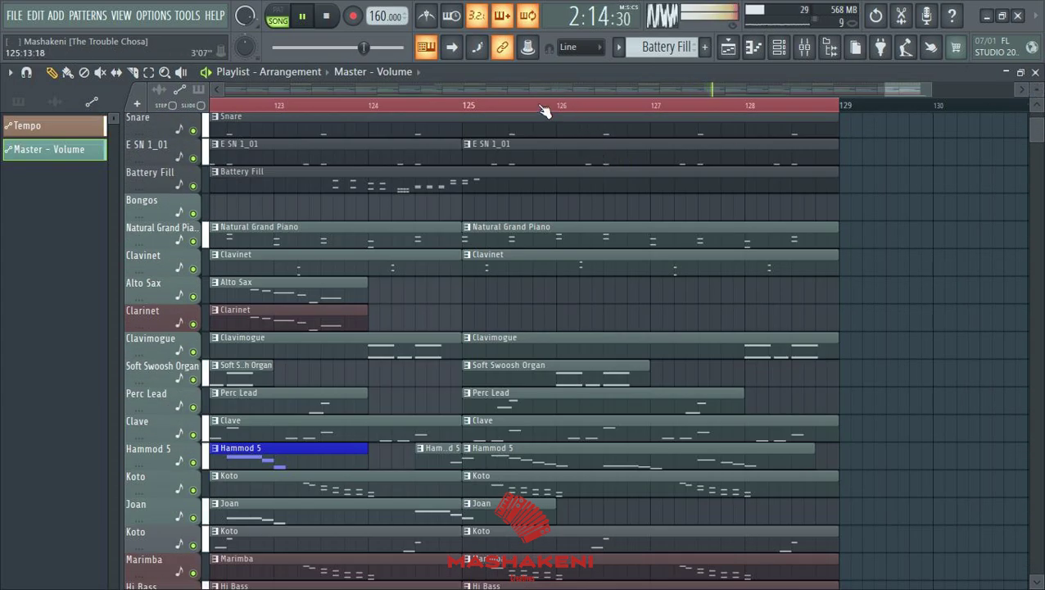
{"action": "scroll", "coordinate": [544, 112], "scroll_direction": "down", "scroll_amount": 8}
{"action": "scroll", "coordinate": [662, 115], "scroll_direction": "down", "scroll_amount": 3}
{"action": "scroll", "coordinate": [662, 115], "scroll_direction": "down", "scroll_amount": 3}
{"action": "scroll", "coordinate": [852, 392], "scroll_direction": "down", "scroll_amount": 3}
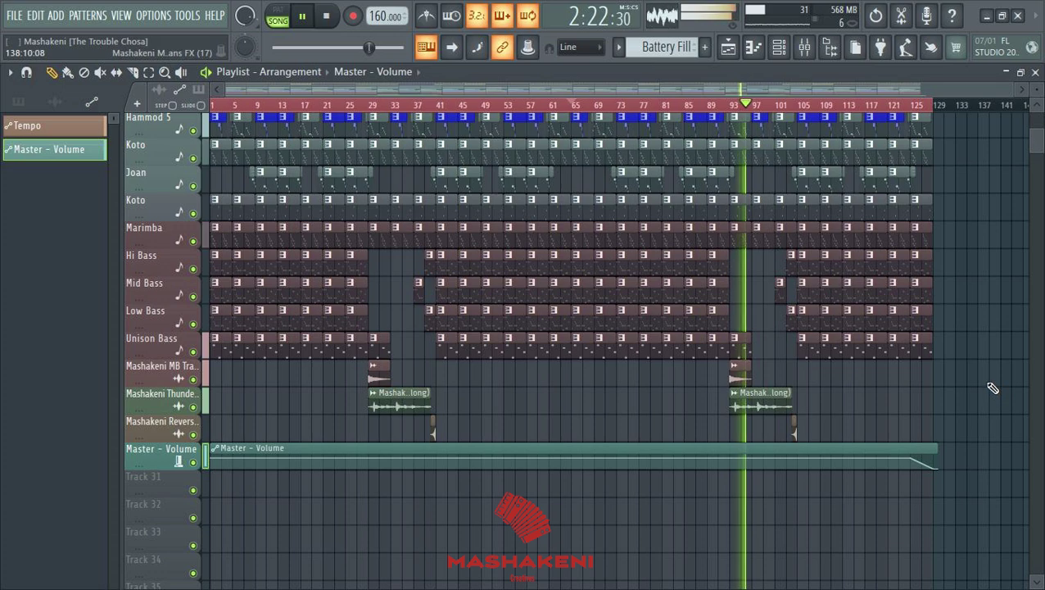
{"action": "scroll", "coordinate": [993, 387], "scroll_direction": "up", "scroll_amount": 10}
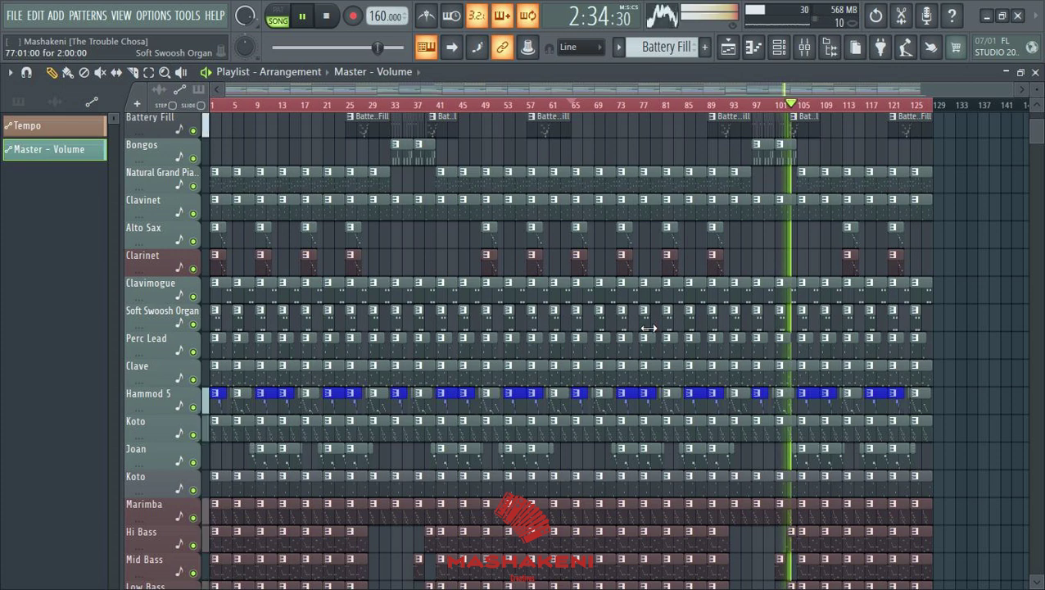
{"action": "scroll", "coordinate": [427, 287], "scroll_direction": "down", "scroll_amount": 3}
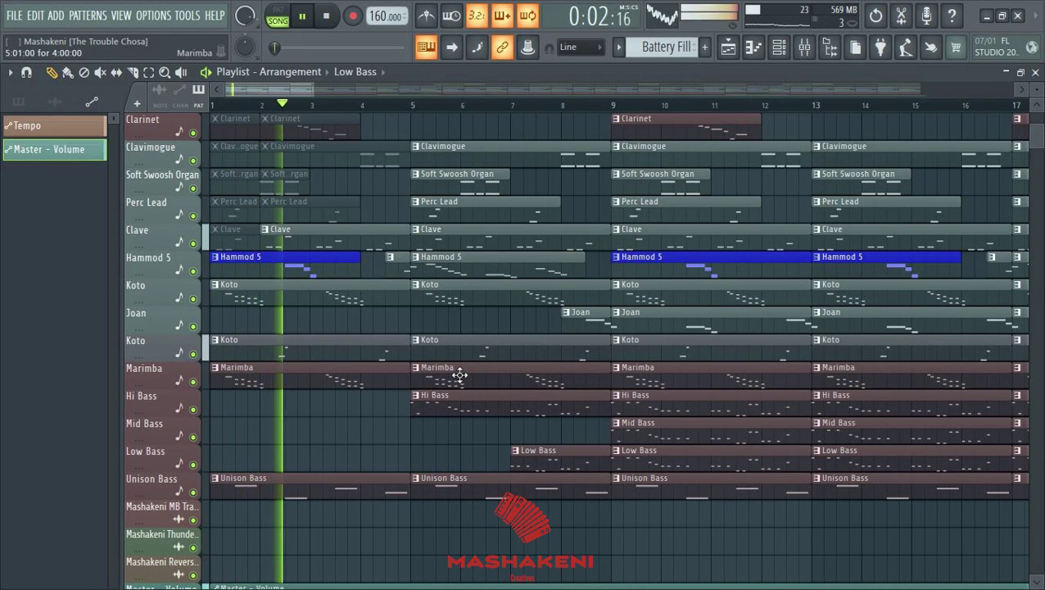
{"action": "scroll", "coordinate": [460, 374], "scroll_direction": "up", "scroll_amount": 6}
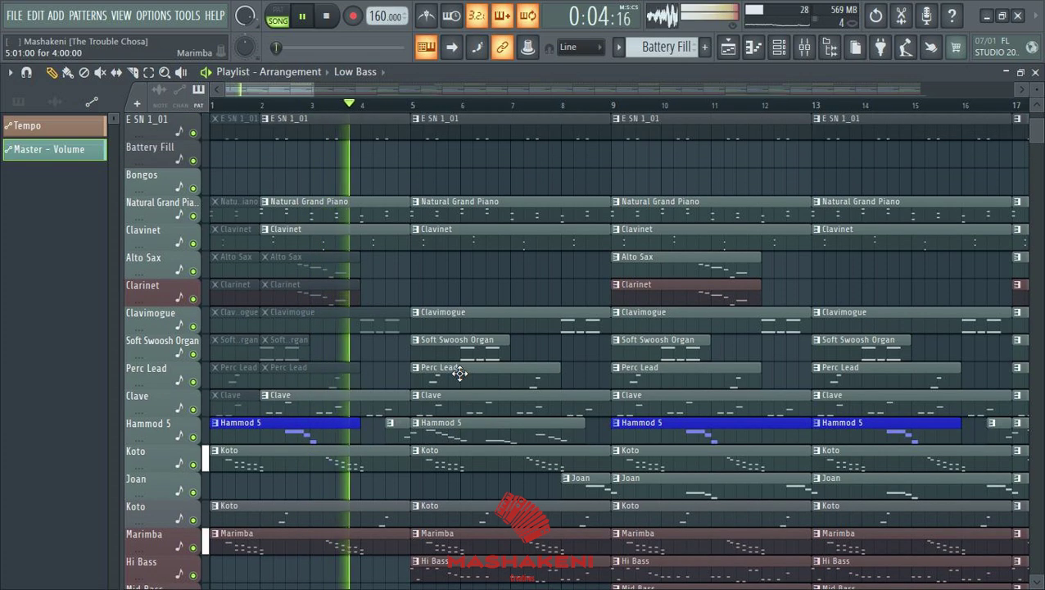
{"action": "scroll", "coordinate": [460, 375], "scroll_direction": "down", "scroll_amount": 4}
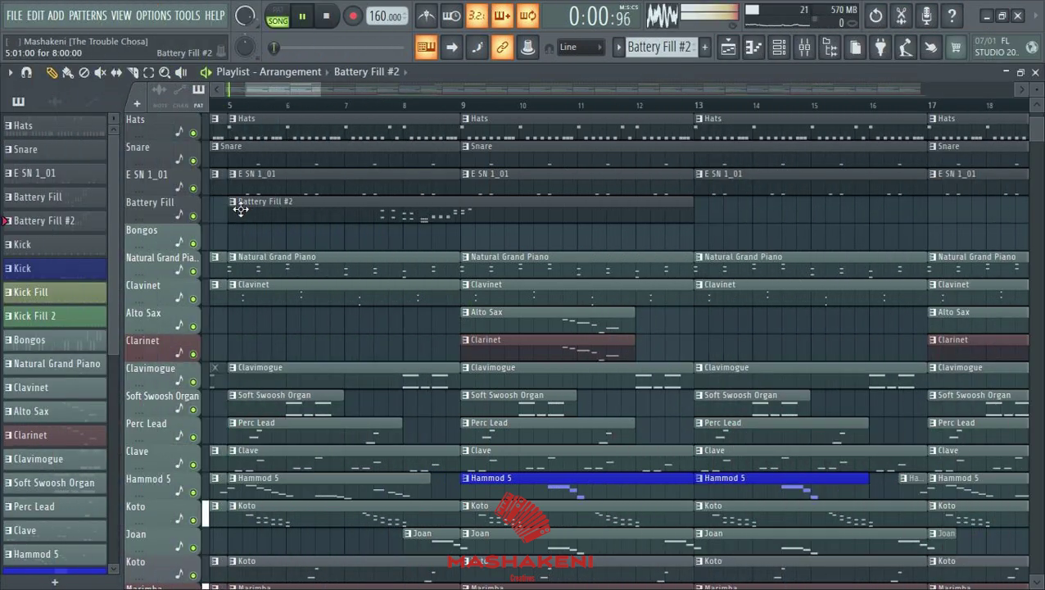
Step: Rename the Battery Fill #2 pattern as Battery Fill and give it a teal colour
{"action": "right_click", "coordinate": [237, 211]}
{"action": "left_click", "coordinate": [269, 267]}
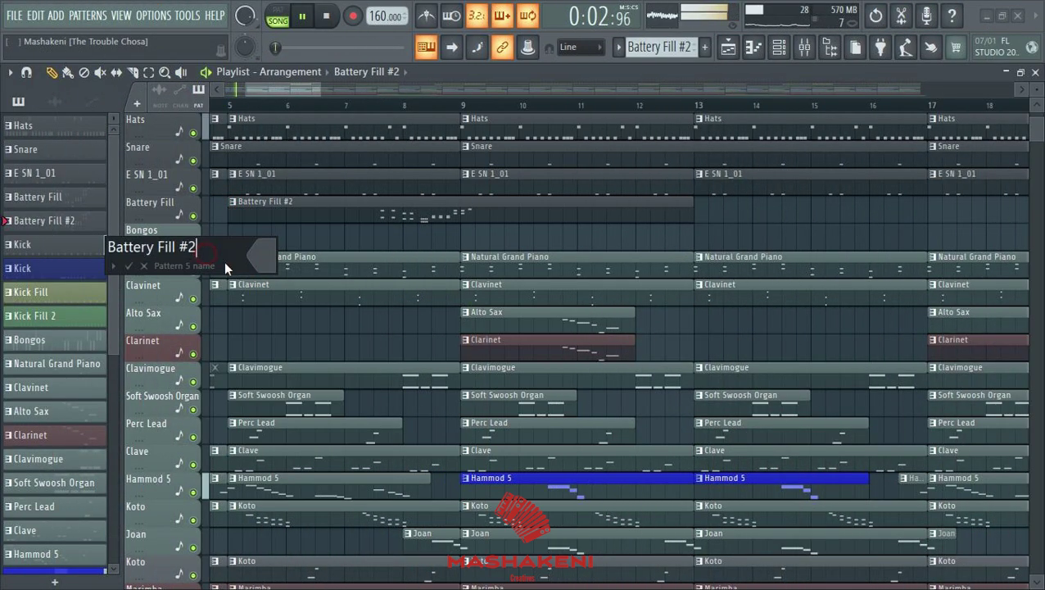
{"action": "key", "text": "BackSpace"}
{"action": "key", "text": "BackSpace"}
{"action": "key", "text": "BackSpace"}
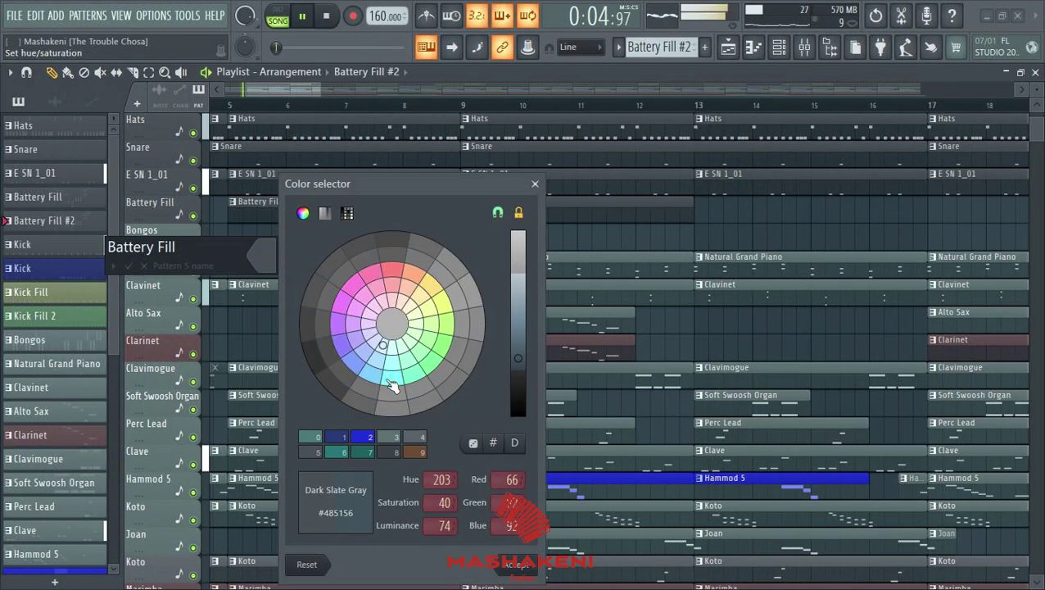
{"action": "left_click", "coordinate": [393, 394]}
{"action": "left_click", "coordinate": [514, 564]}
{"action": "key", "text": "Return"}
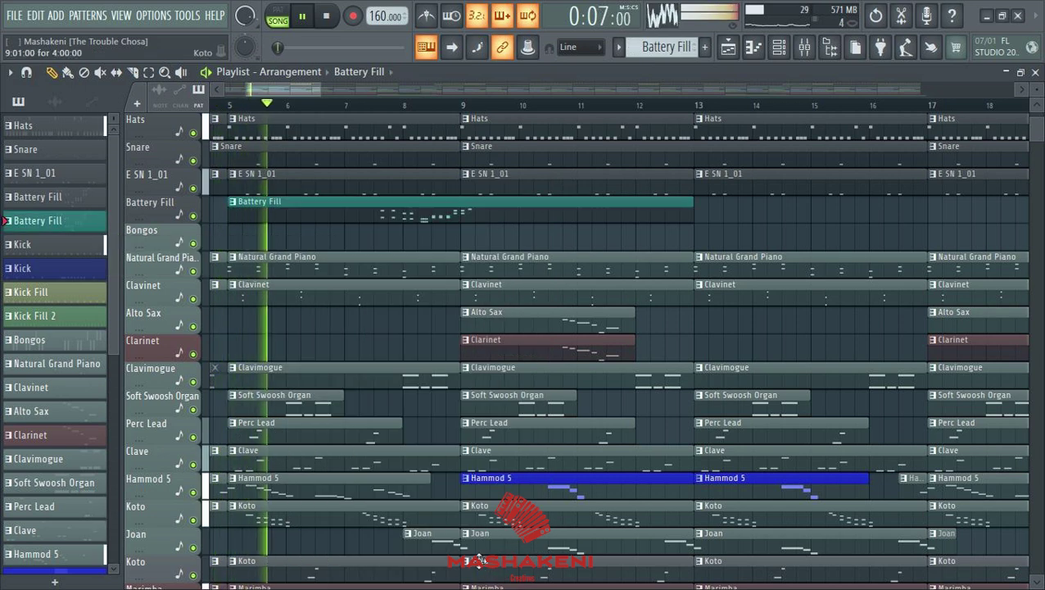
Step: Open the teal Battery Fill pattern's notes and arpeggiate the upper long Tom v2 note into a run of short hits
{"action": "double_click", "coordinate": [401, 214]}
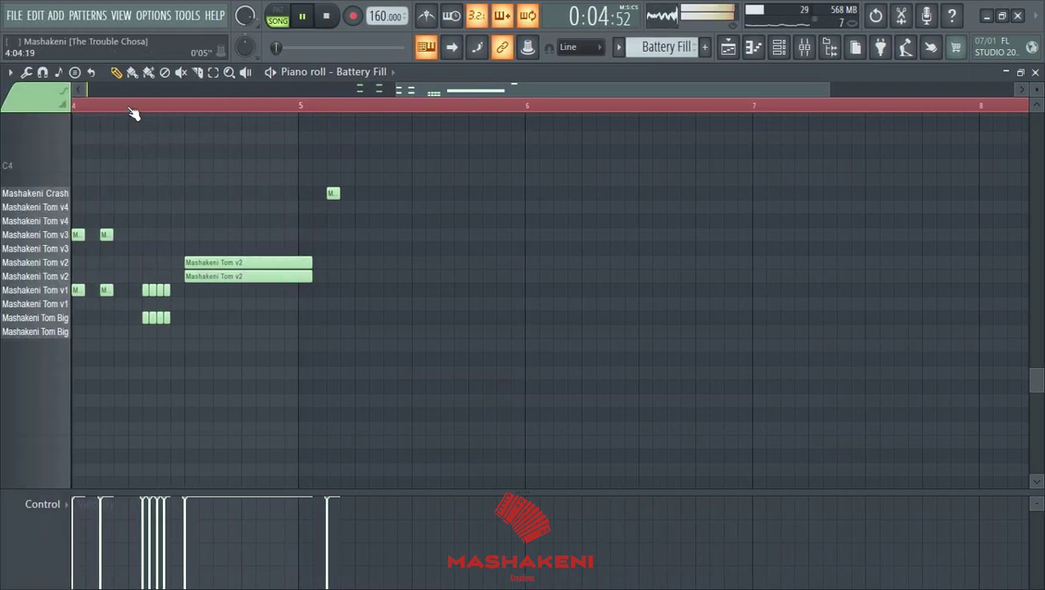
{"action": "left_click_drag", "start_coordinate": [265, 234], "coordinate": [246, 457]}
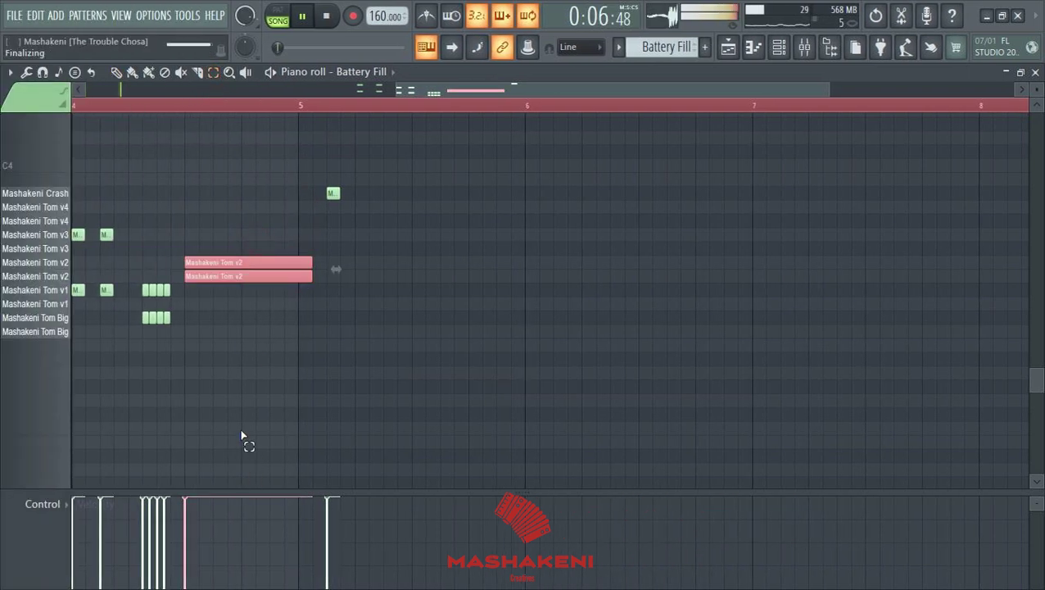
{"action": "key", "text": "alt+a"}
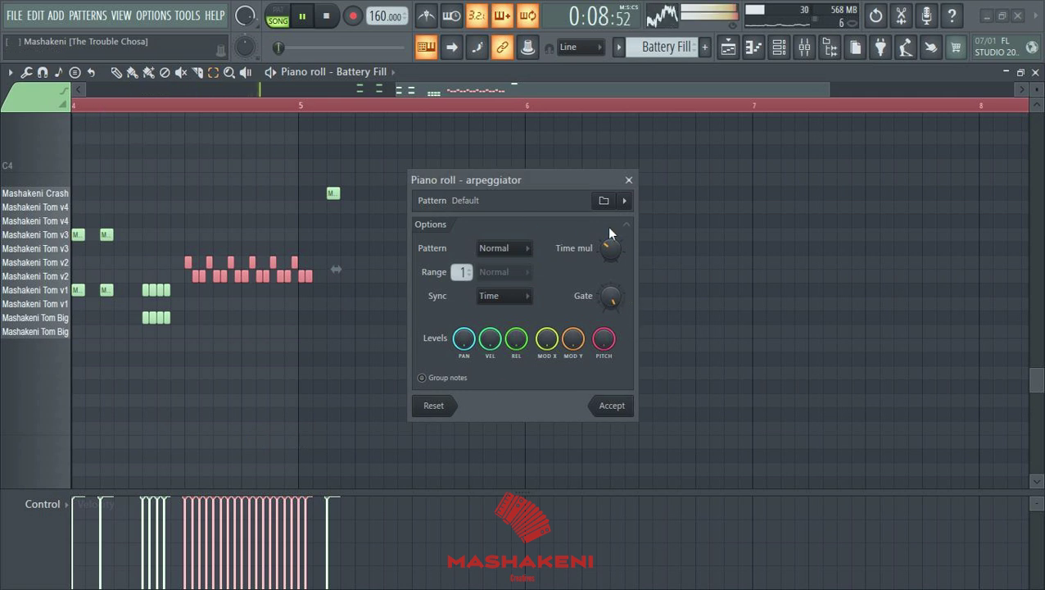
{"action": "left_click", "coordinate": [628, 180]}
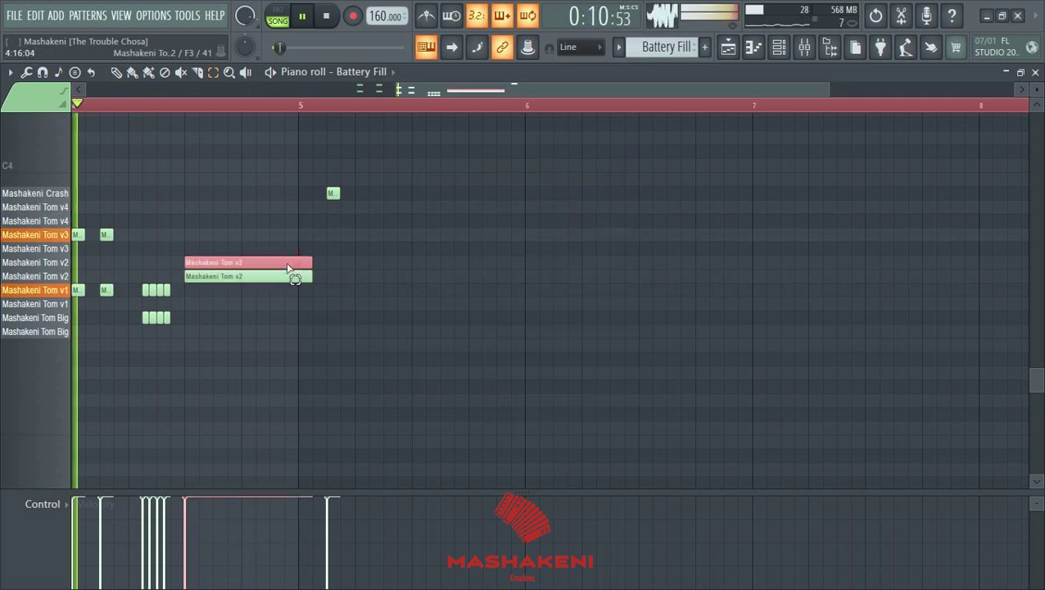
{"action": "key", "text": "alt+a"}
{"action": "left_click", "coordinate": [608, 406]}
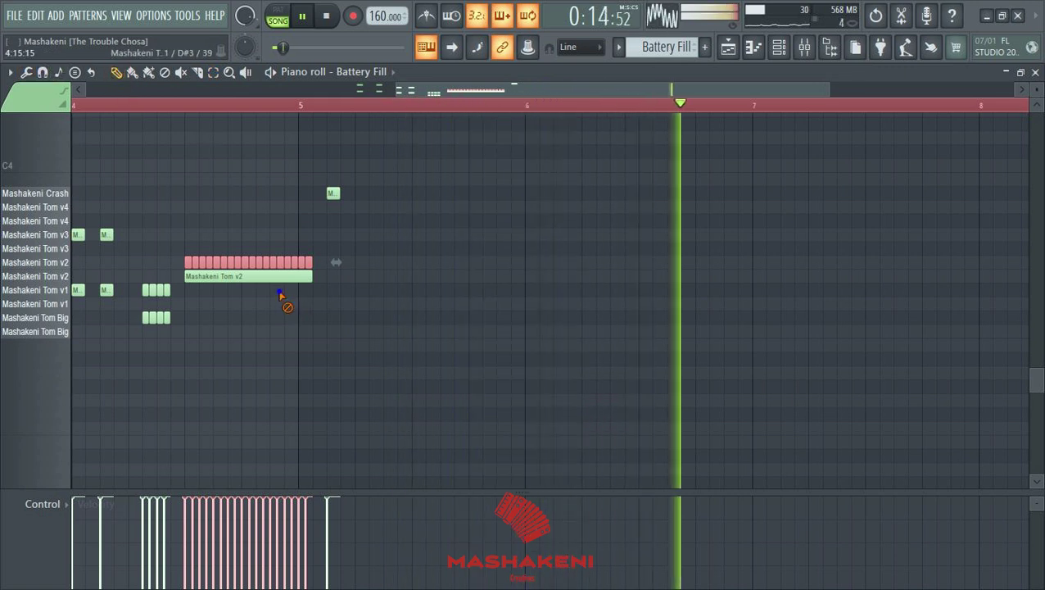
Step: Replace the lower long Tom v2 note with a copy of the upper row's short hits and play the fill
{"action": "right_click", "coordinate": [278, 279]}
{"action": "key", "text": "space"}
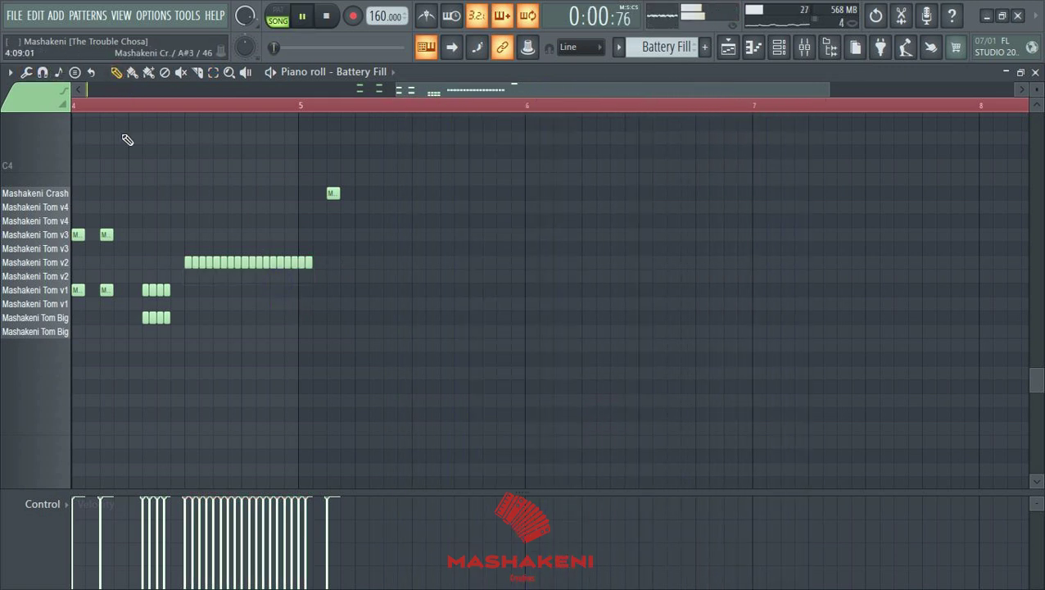
{"action": "left_click_drag", "start_coordinate": [322, 243], "coordinate": [201, 287]}
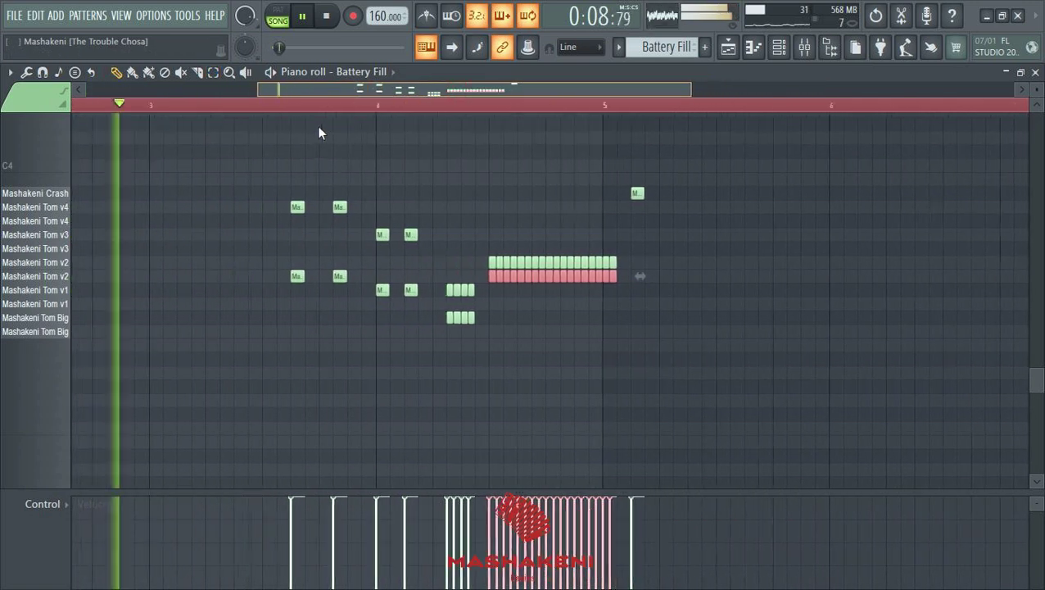
{"action": "key", "text": "space"}
Step: Add three more pairs of short Tom v4 and Tom v2 hits in bar 3, ahead of the existing ones, and listen back
{"action": "left_click", "coordinate": [297, 280]}
{"action": "left_click", "coordinate": [265, 275]}
{"action": "left_click", "coordinate": [256, 206]}
{"action": "right_click", "coordinate": [259, 210]}
{"action": "left_click", "coordinate": [186, 207]}
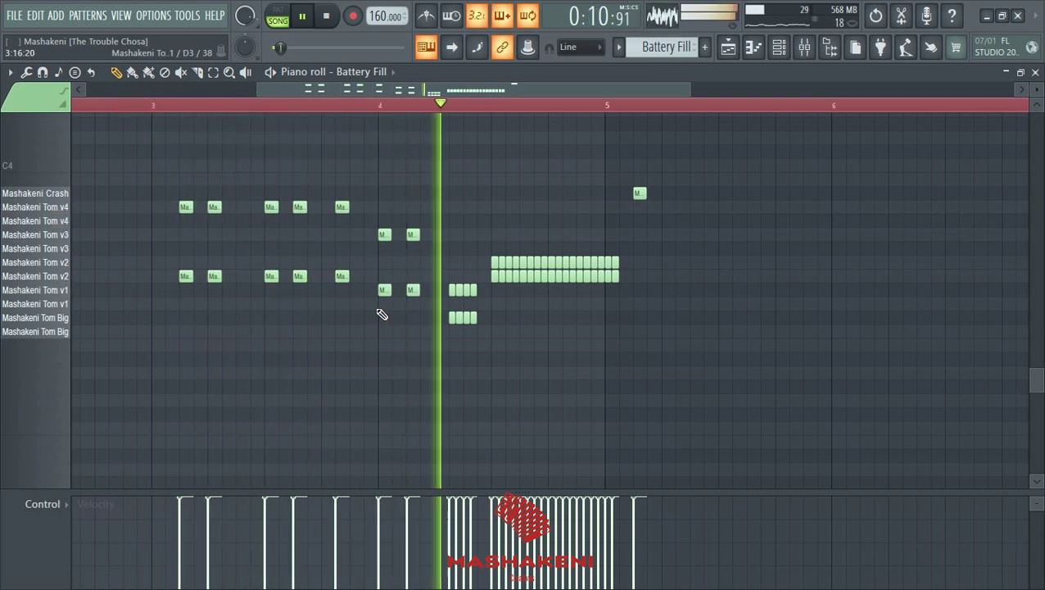
{"action": "key", "text": "space"}
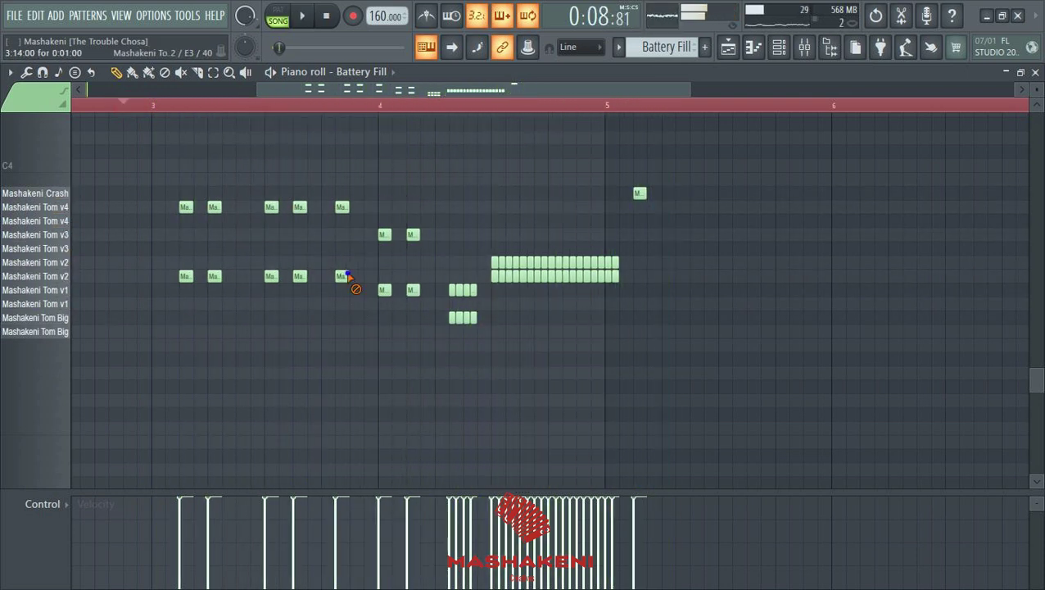
Step: Replace the last tom pair in bar 3 with two evenly spaced Tom v4 and Tom v2 pairs and audition the fill
{"action": "left_click", "coordinate": [352, 276]}
{"action": "key", "text": "space"}
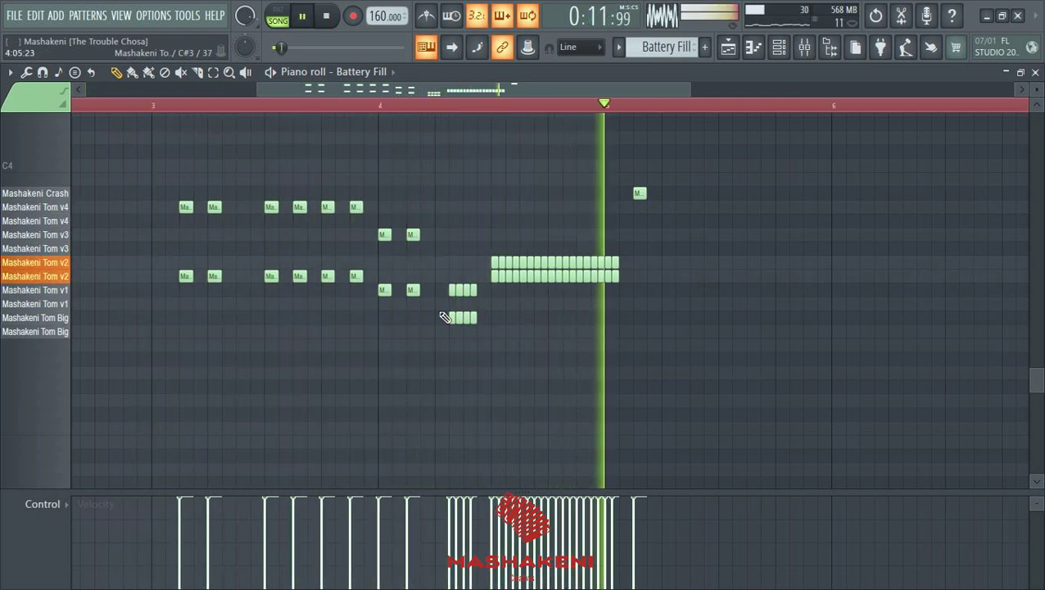
{"action": "key", "text": "space"}
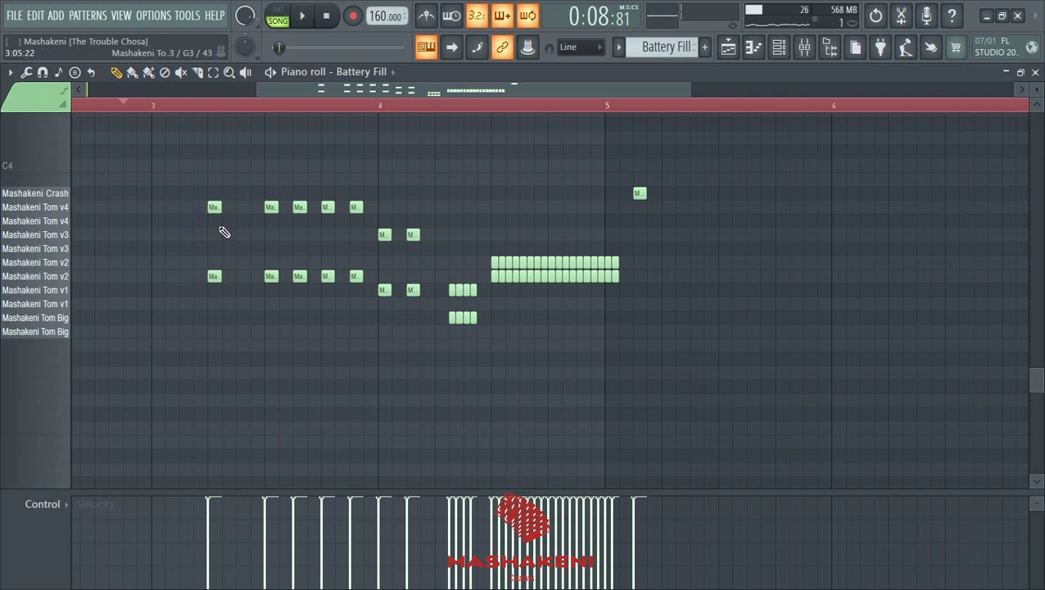
Step: Rework the early bar 3 hits into four quick Tom v4 notes and a chopped Tom v2 roll, and return to the playlist
{"action": "left_click", "coordinate": [213, 207]}
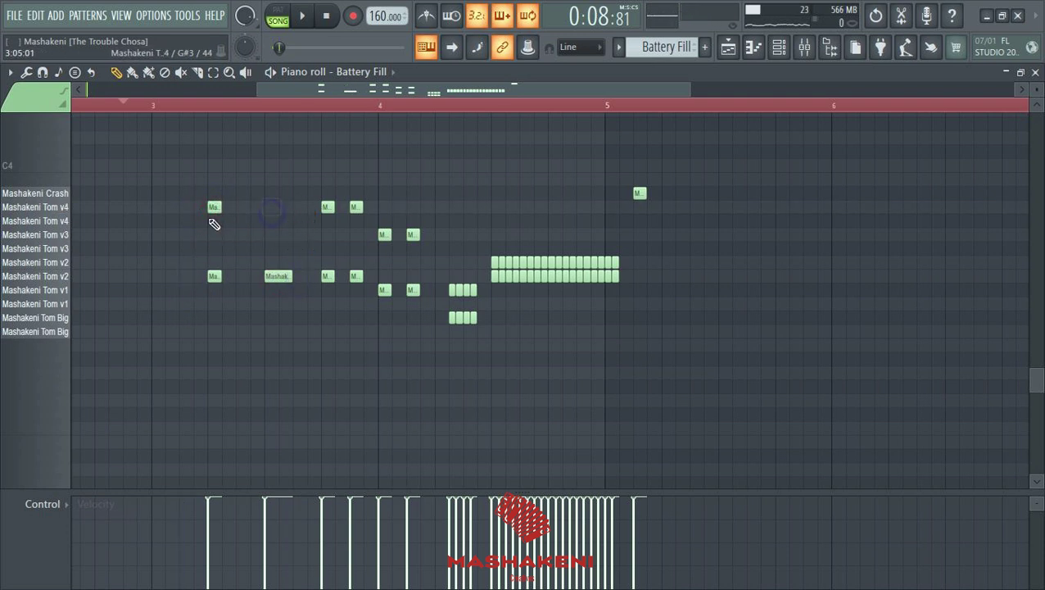
{"action": "left_click", "coordinate": [206, 210]}
{"action": "key", "text": "space"}
{"action": "left_click", "coordinate": [213, 72]}
{"action": "key", "text": "space"}
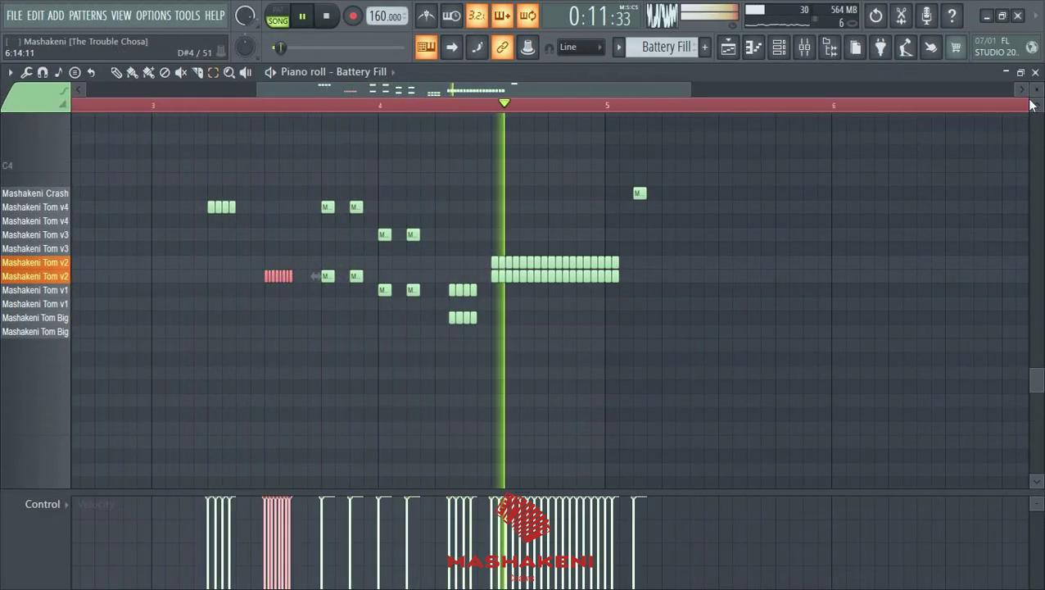
{"action": "left_click", "coordinate": [1036, 72]}
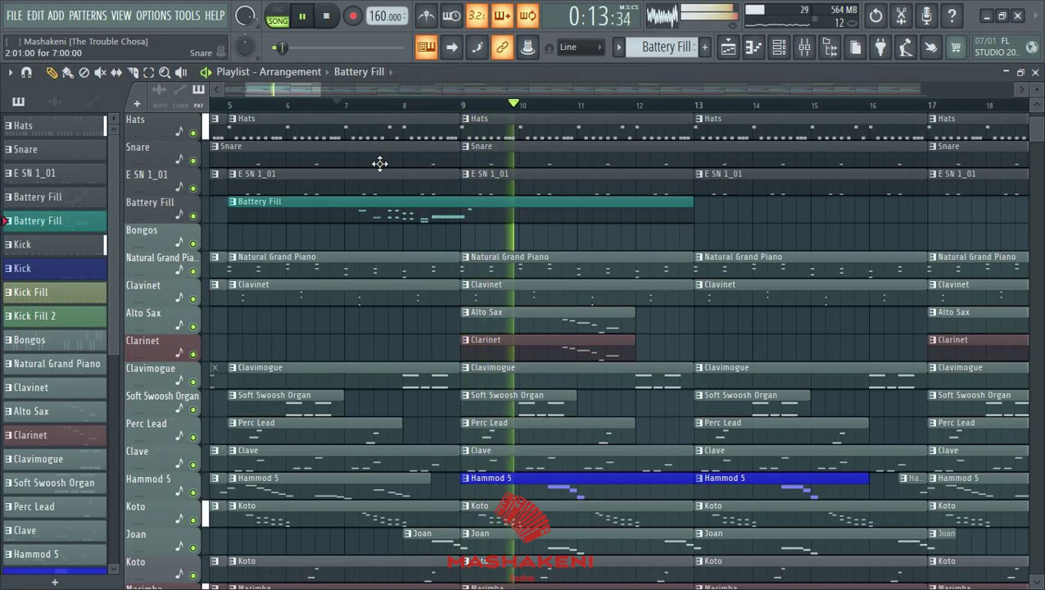
Step: Replay the arrangement from the start, looking over its lower tracks and the mixer inserts, and save the project
{"action": "left_click", "coordinate": [326, 16]}
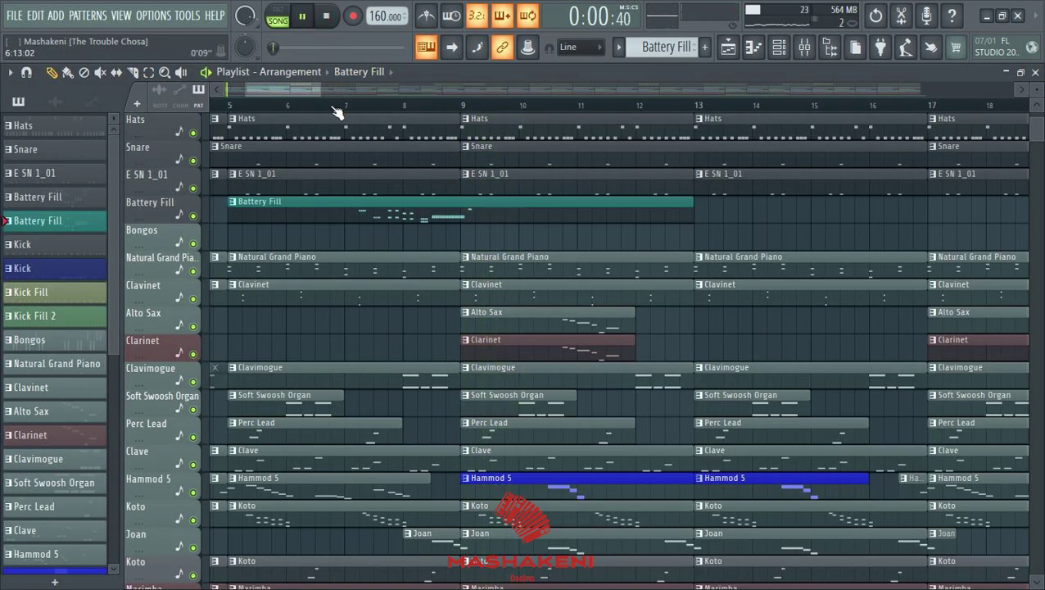
{"action": "scroll", "coordinate": [335, 113], "scroll_direction": "down", "scroll_amount": 3}
{"action": "scroll", "coordinate": [555, 312], "scroll_direction": "down", "scroll_amount": 5}
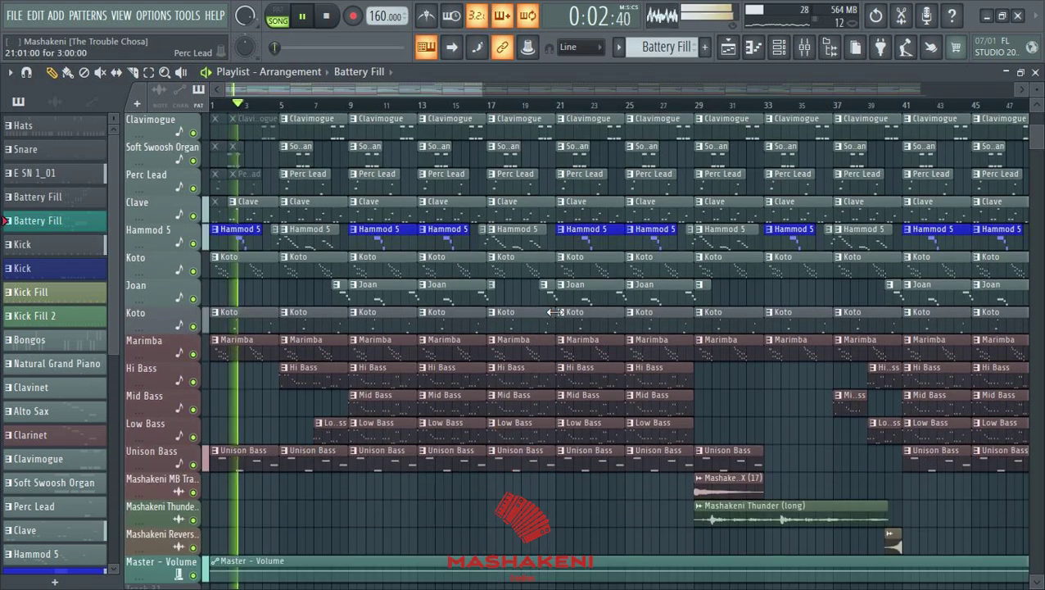
{"action": "scroll", "coordinate": [556, 313], "scroll_direction": "down", "scroll_amount": 2}
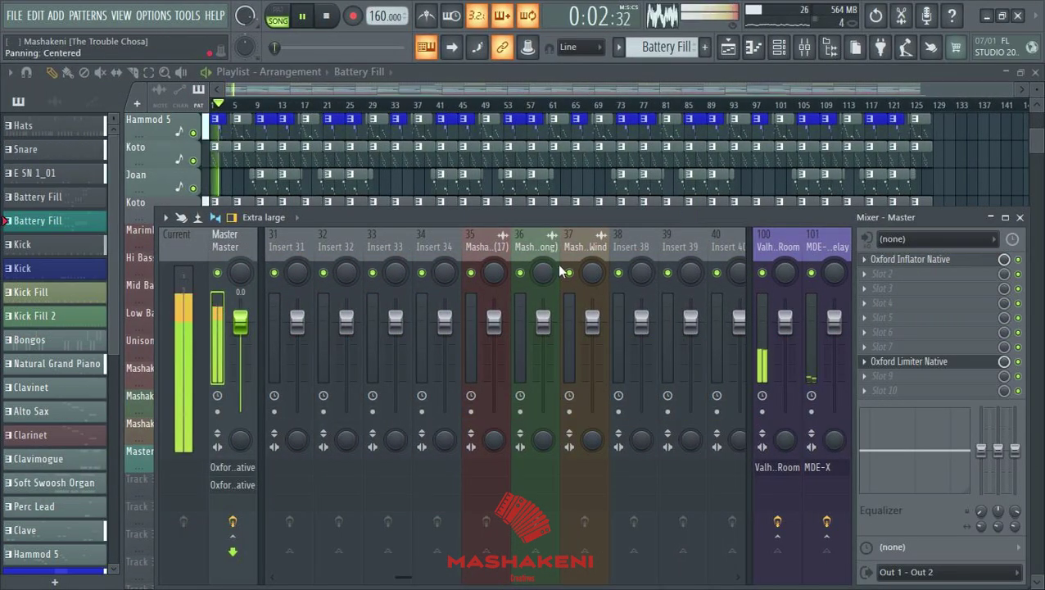
{"action": "scroll", "coordinate": [638, 233], "scroll_direction": "left", "scroll_amount": 9}
{"action": "scroll", "coordinate": [637, 234], "scroll_direction": "left", "scroll_amount": 12}
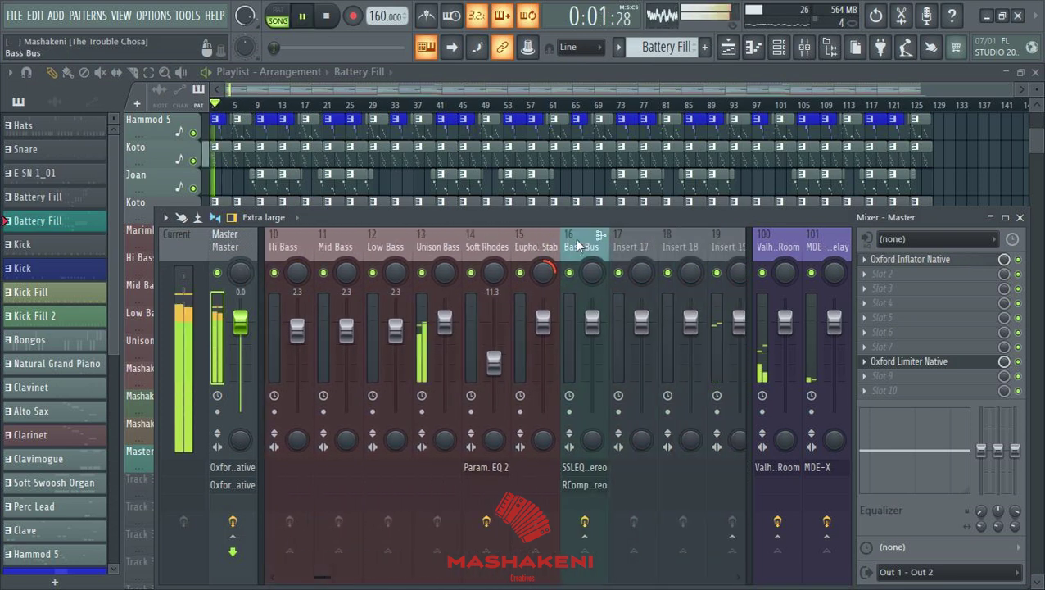
{"action": "scroll", "coordinate": [575, 238], "scroll_direction": "right", "scroll_amount": 15}
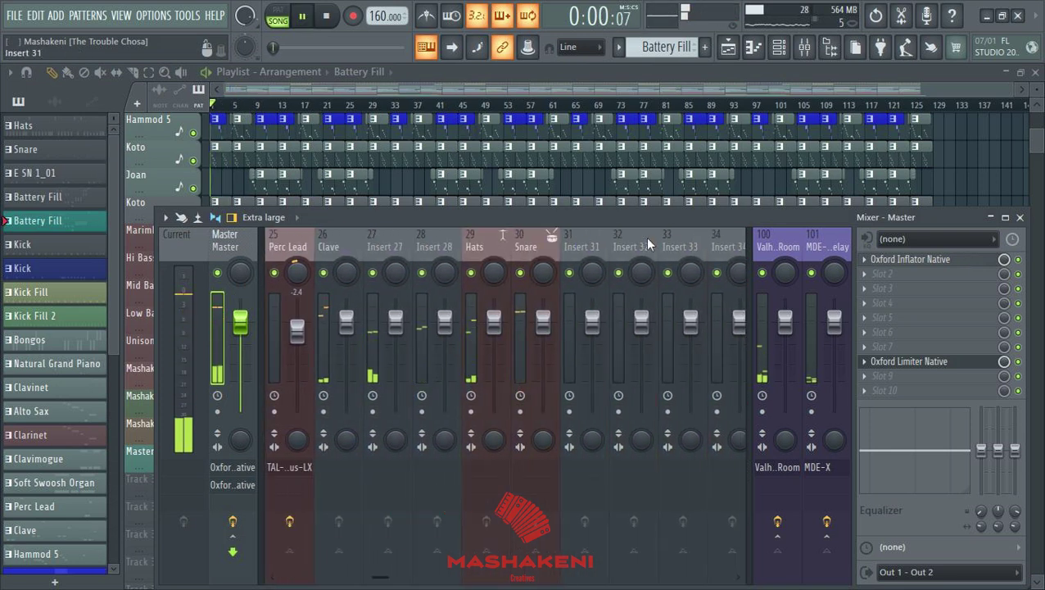
{"action": "scroll", "coordinate": [647, 236], "scroll_direction": "right", "scroll_amount": 3}
{"action": "scroll", "coordinate": [644, 239], "scroll_direction": "left", "scroll_amount": 6}
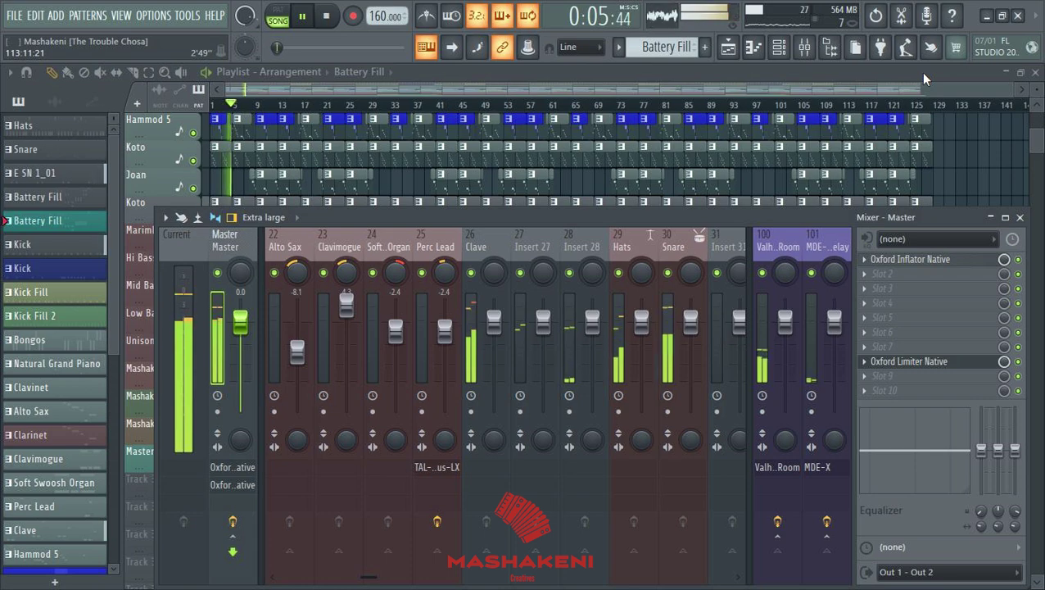
{"action": "key", "text": "F9"}
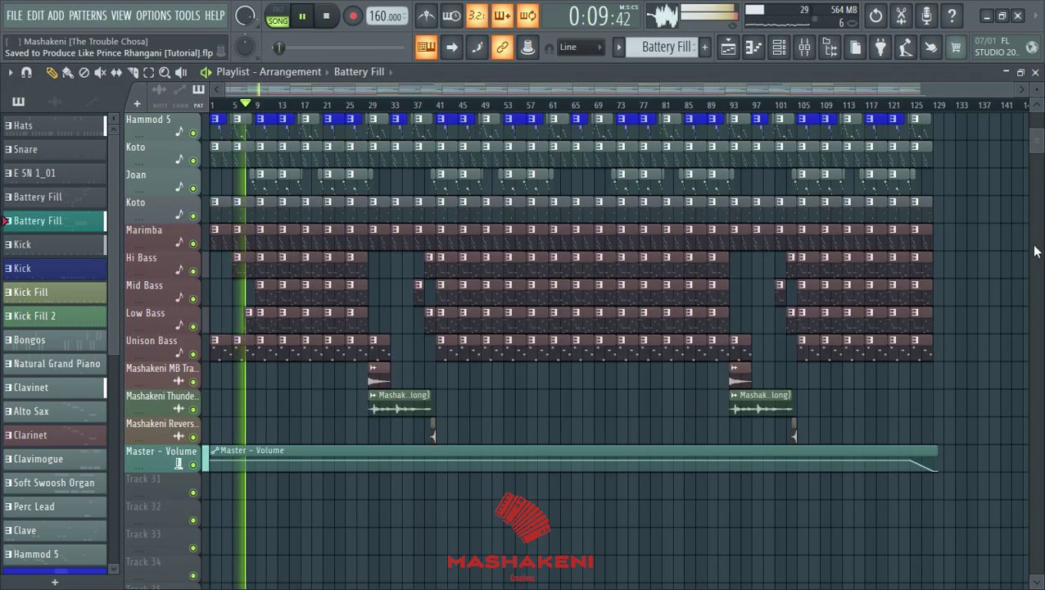
Step: Review the playing arrangement from the drum tracks to the Master - Volume fade-out, check the mixer levels, and save the project again
{"action": "scroll", "coordinate": [1033, 256], "scroll_direction": "up", "scroll_amount": 3}
{"action": "scroll", "coordinate": [1033, 257], "scroll_direction": "up", "scroll_amount": 6}
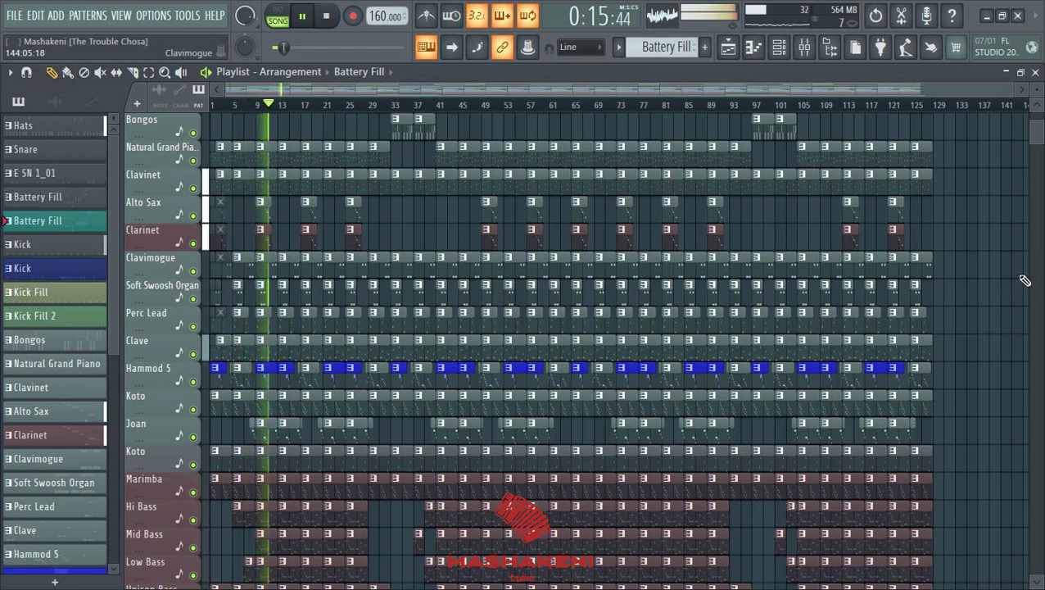
{"action": "left_click", "coordinate": [805, 51]}
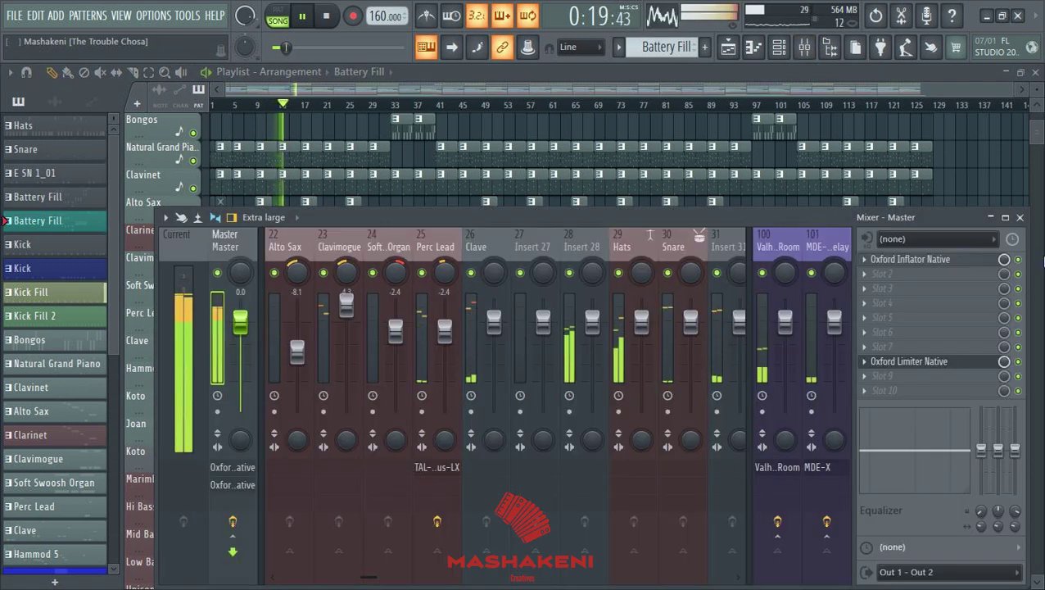
{"action": "right_click", "coordinate": [506, 274]}
{"action": "left_click", "coordinate": [635, 218]}
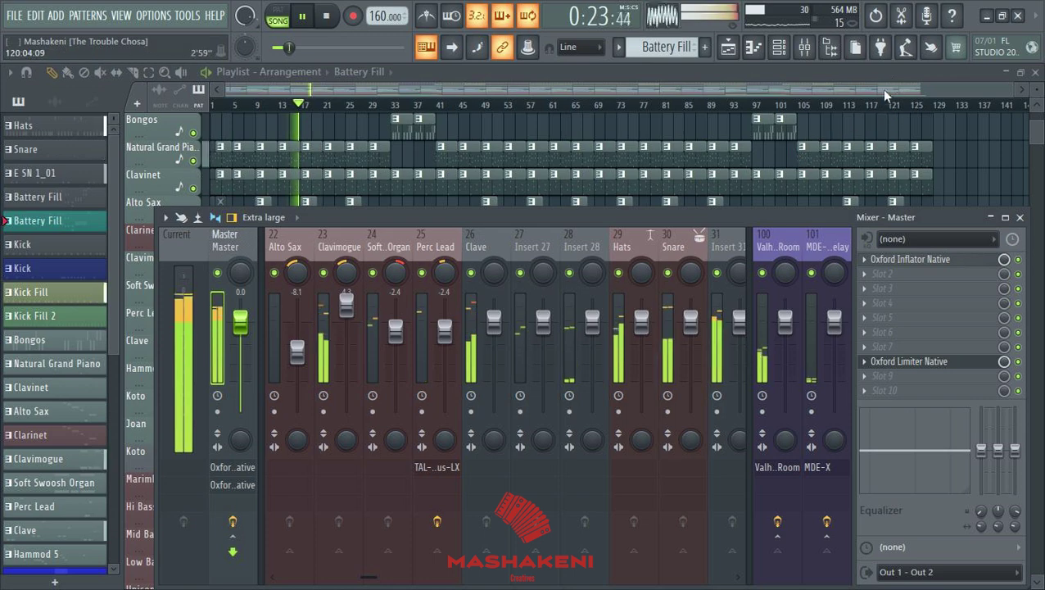
{"action": "left_click", "coordinate": [925, 147]}
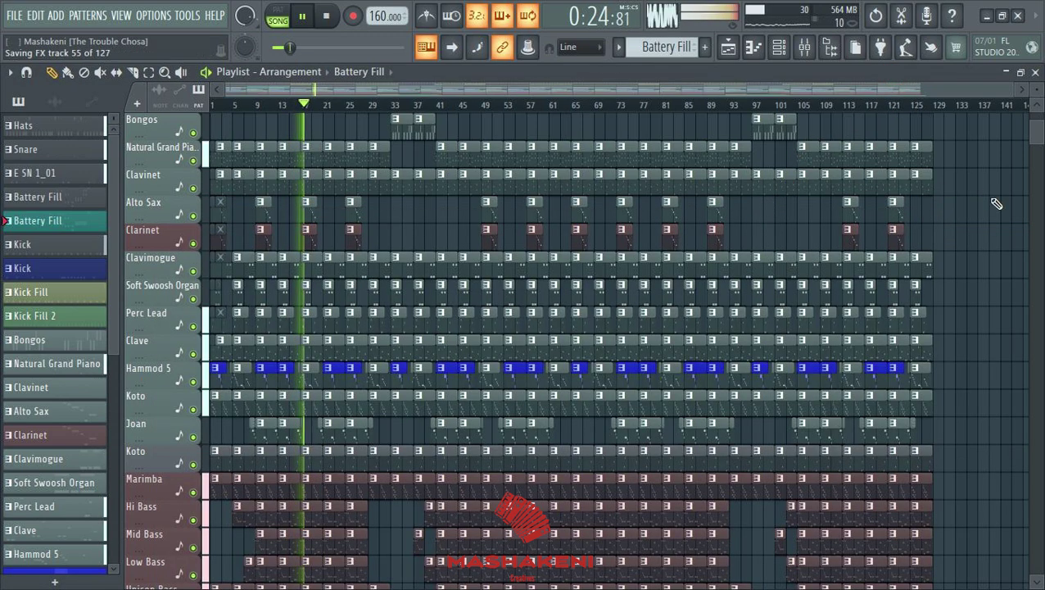
{"action": "scroll", "coordinate": [991, 197], "scroll_direction": "down", "scroll_amount": 3}
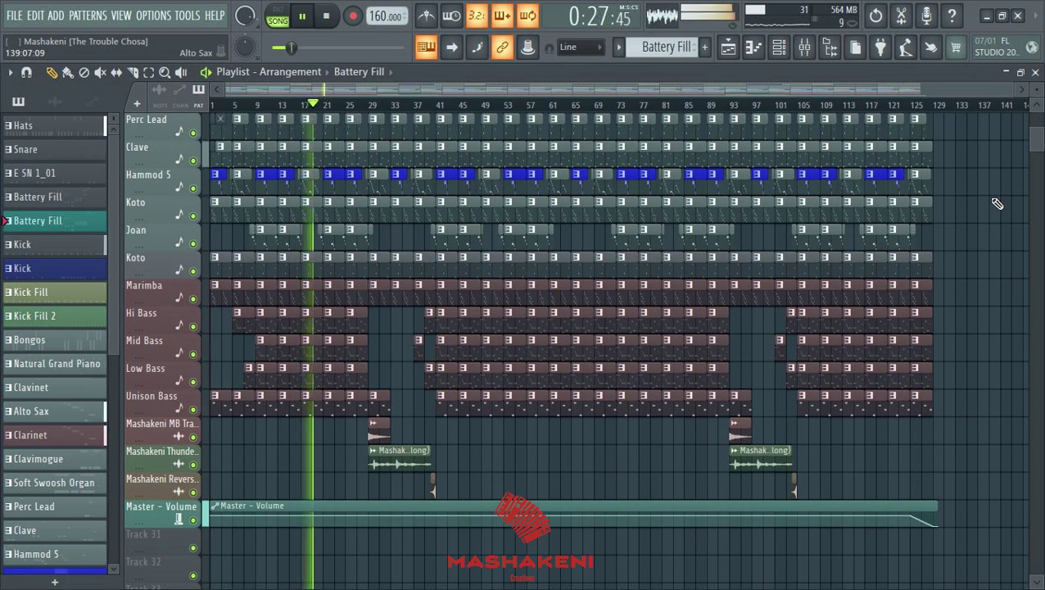
{"action": "scroll", "coordinate": [997, 203], "scroll_direction": "up", "scroll_amount": 5}
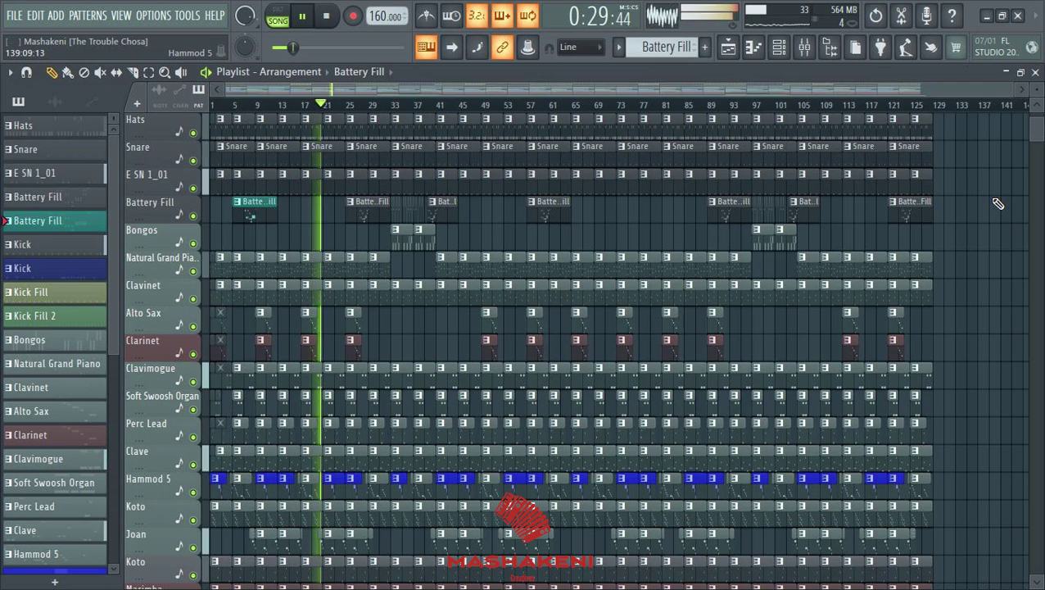
Step: Switch to the Bandicam folder in File Explorer and close it to return to the arrangement
{"action": "key", "text": "alt+Tab"}
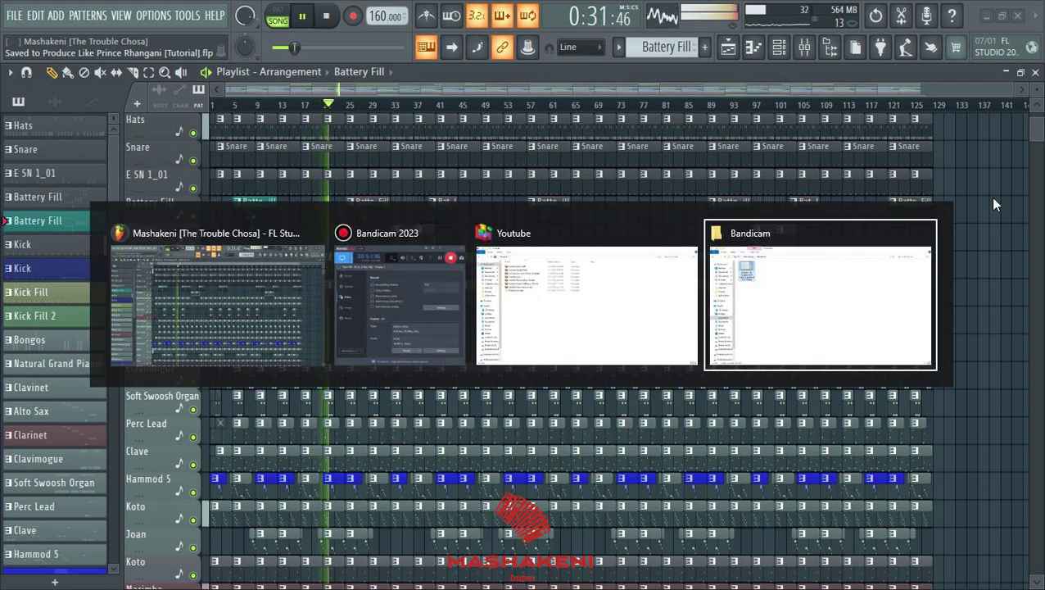
{"action": "key", "text": "alt+Tab"}
{"action": "key", "text": "alt+Tab"}
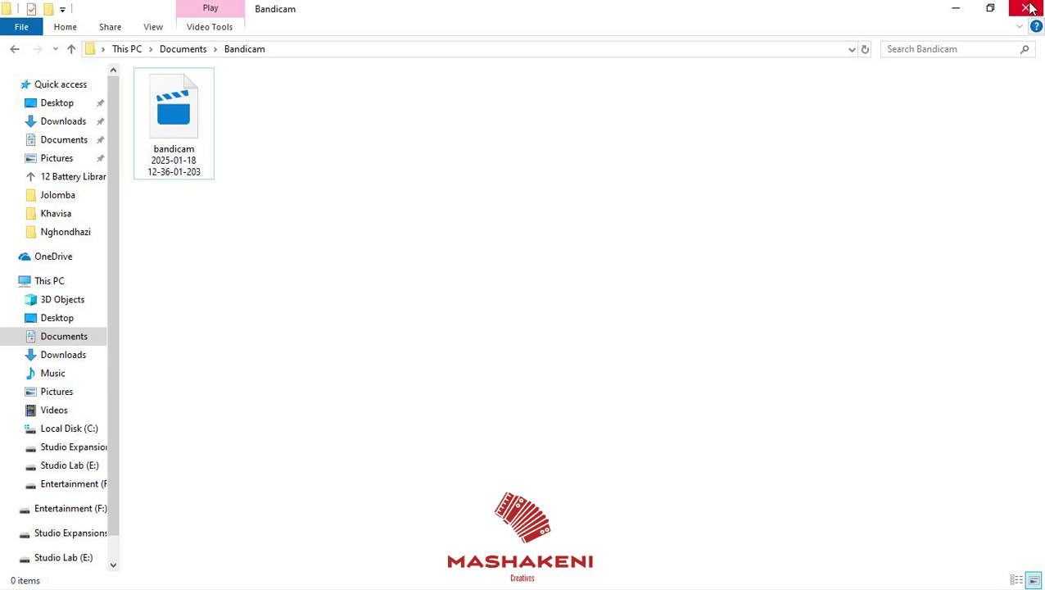
{"action": "left_click", "coordinate": [1029, 8]}
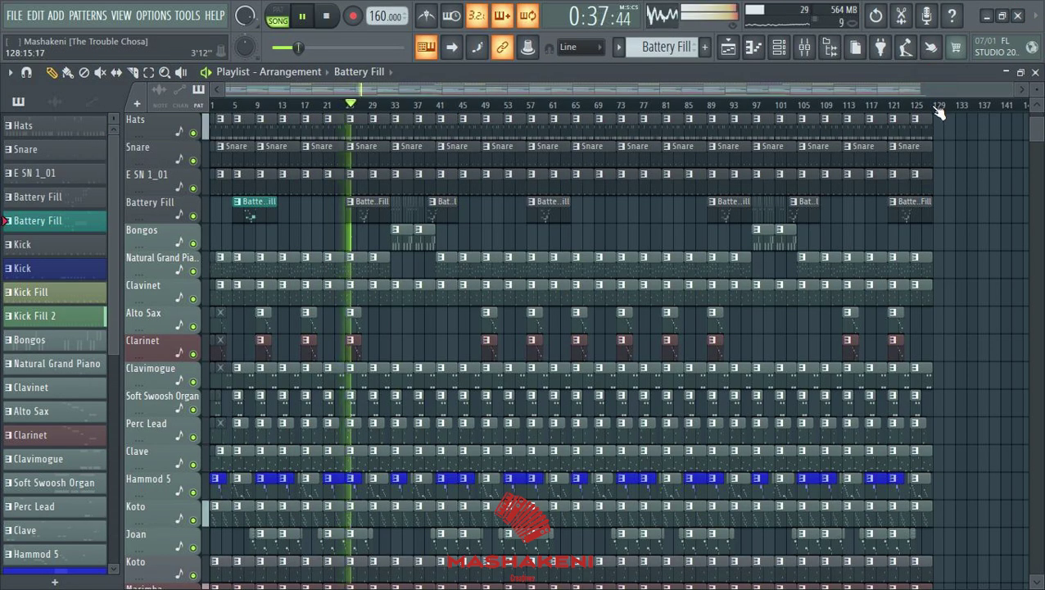
{"action": "scroll", "coordinate": [941, 174], "scroll_direction": "up", "scroll_amount": 1}
{"action": "scroll", "coordinate": [887, 109], "scroll_direction": "up", "scroll_amount": 5}
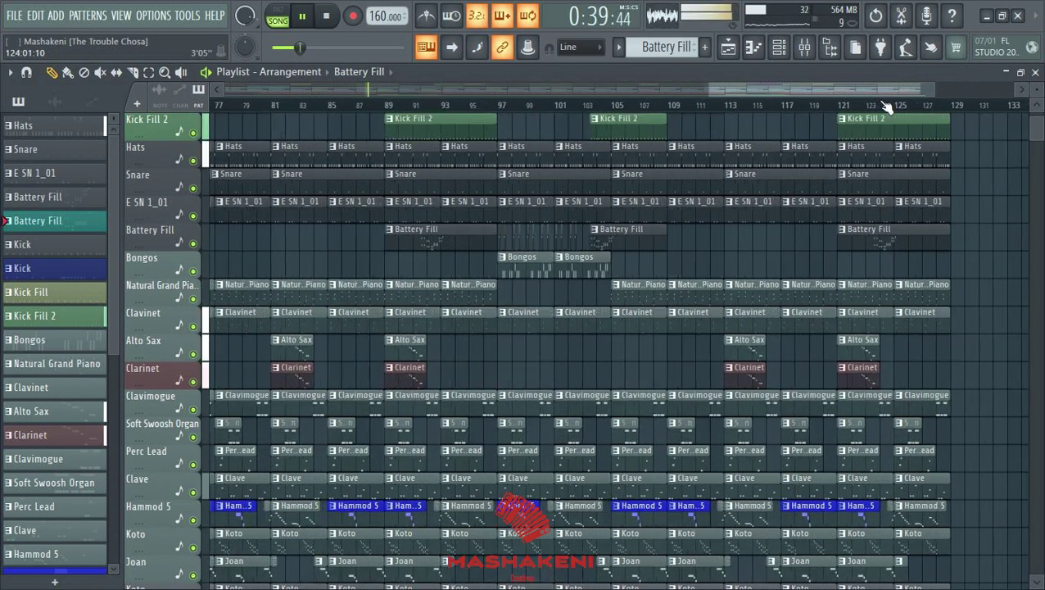
{"action": "scroll", "coordinate": [885, 107], "scroll_direction": "down", "scroll_amount": 5}
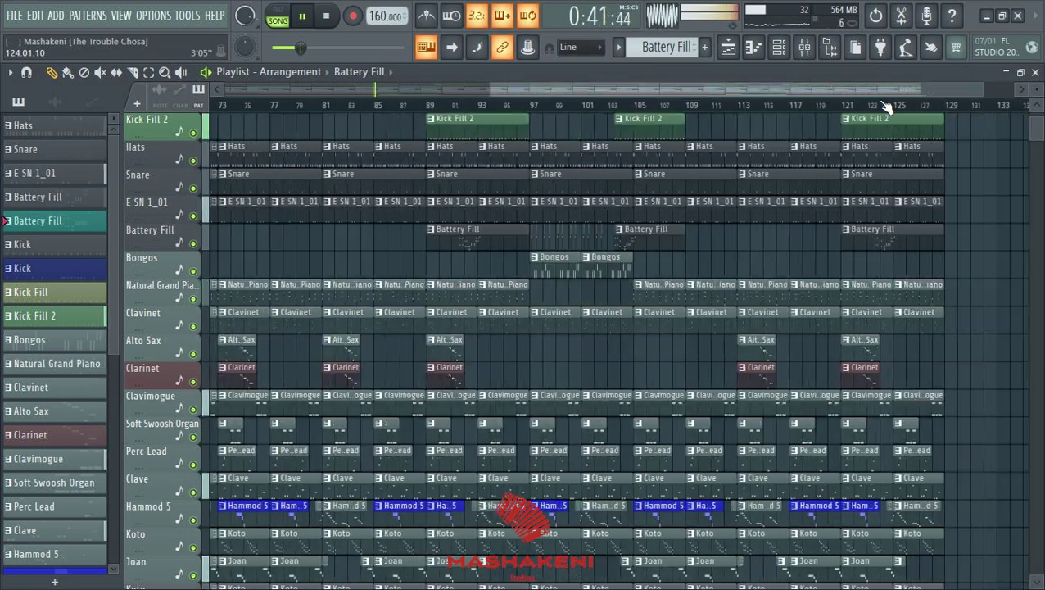
Step: Review the full playing arrangement from the Tempo and drum tracks down to the Master - Volume fade-out
{"action": "scroll", "coordinate": [1016, 214], "scroll_direction": "up", "scroll_amount": 3}
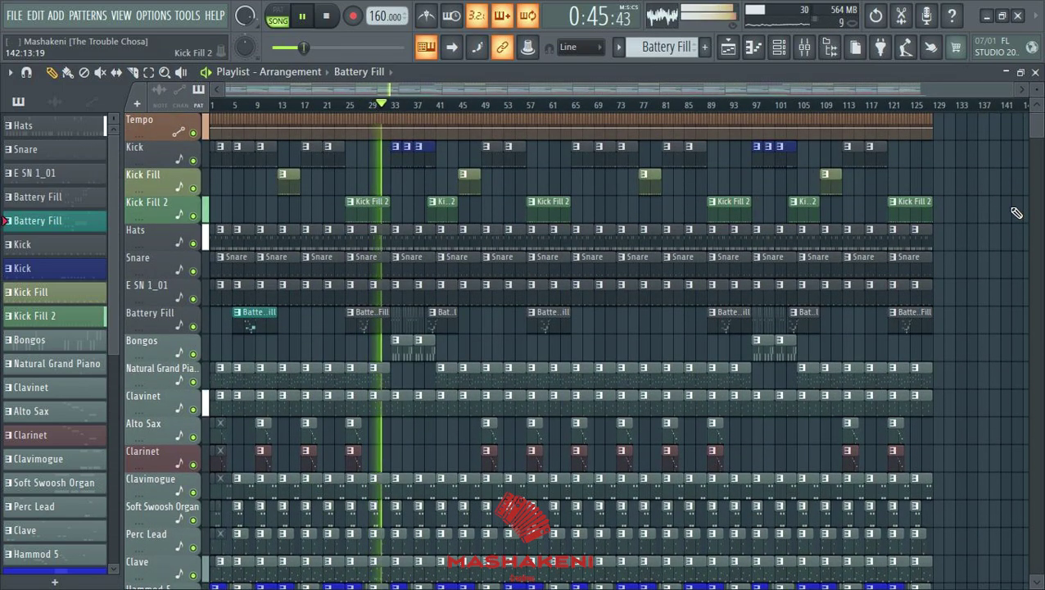
{"action": "scroll", "coordinate": [1015, 213], "scroll_direction": "down", "scroll_amount": 4}
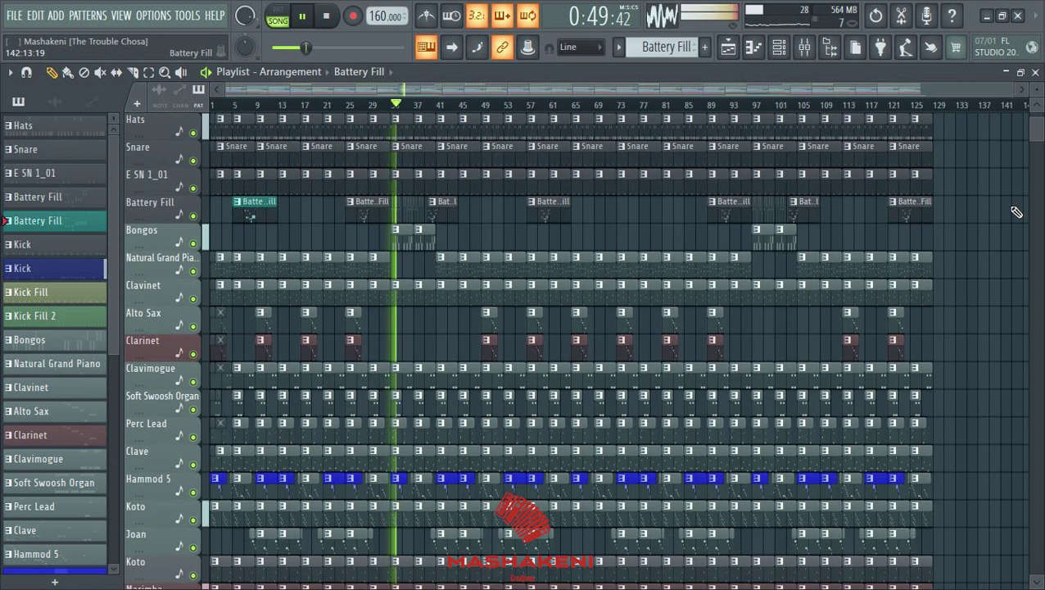
{"action": "scroll", "coordinate": [1026, 244], "scroll_direction": "down", "scroll_amount": 20}
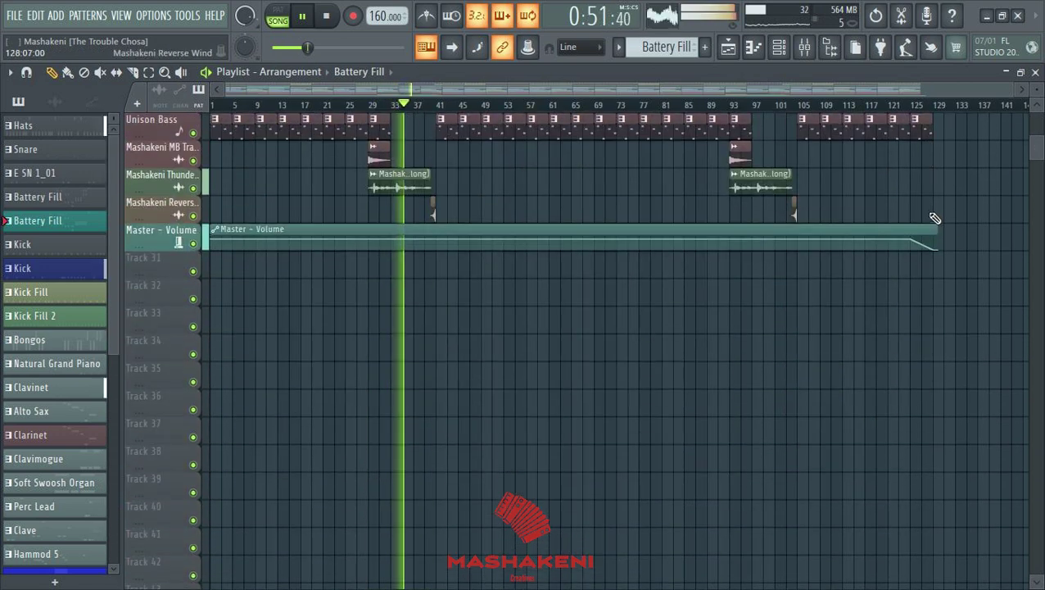
{"action": "scroll", "coordinate": [935, 216], "scroll_direction": "up", "scroll_amount": 17}
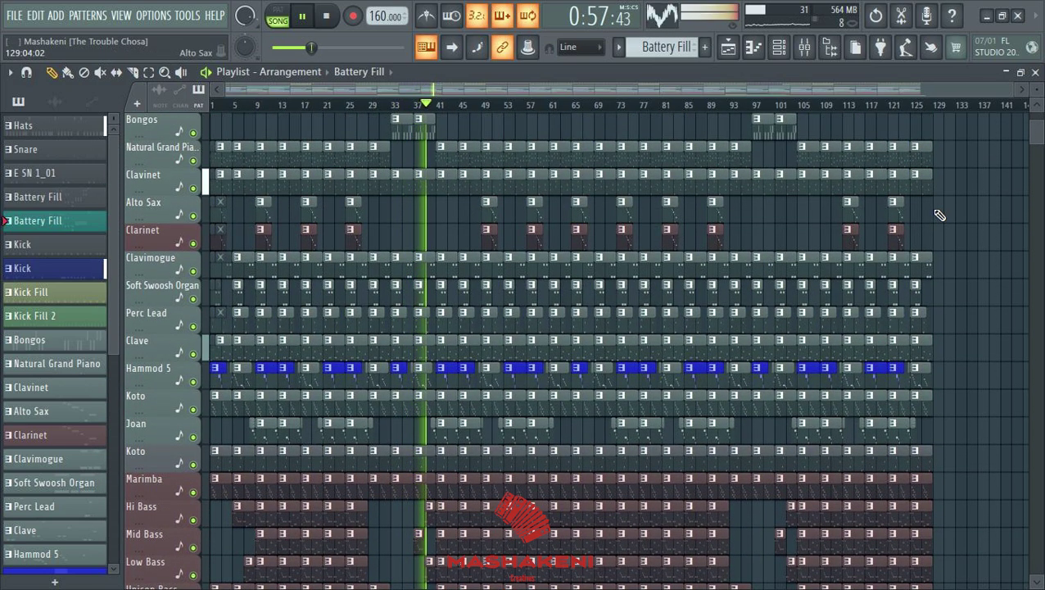
{"action": "scroll", "coordinate": [939, 216], "scroll_direction": "down", "scroll_amount": 4}
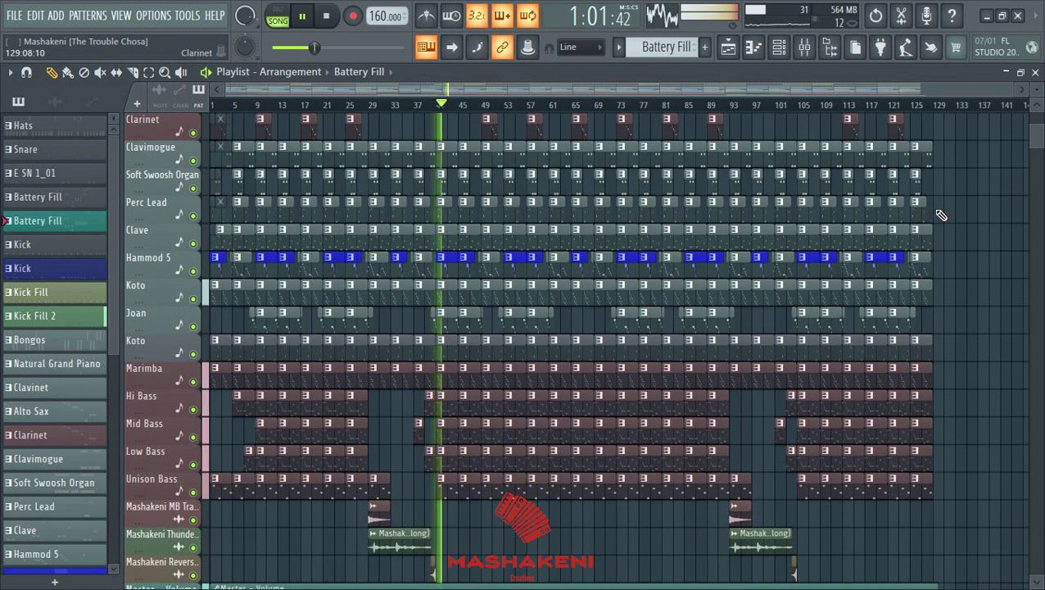
{"action": "scroll", "coordinate": [940, 215], "scroll_direction": "down", "scroll_amount": 3}
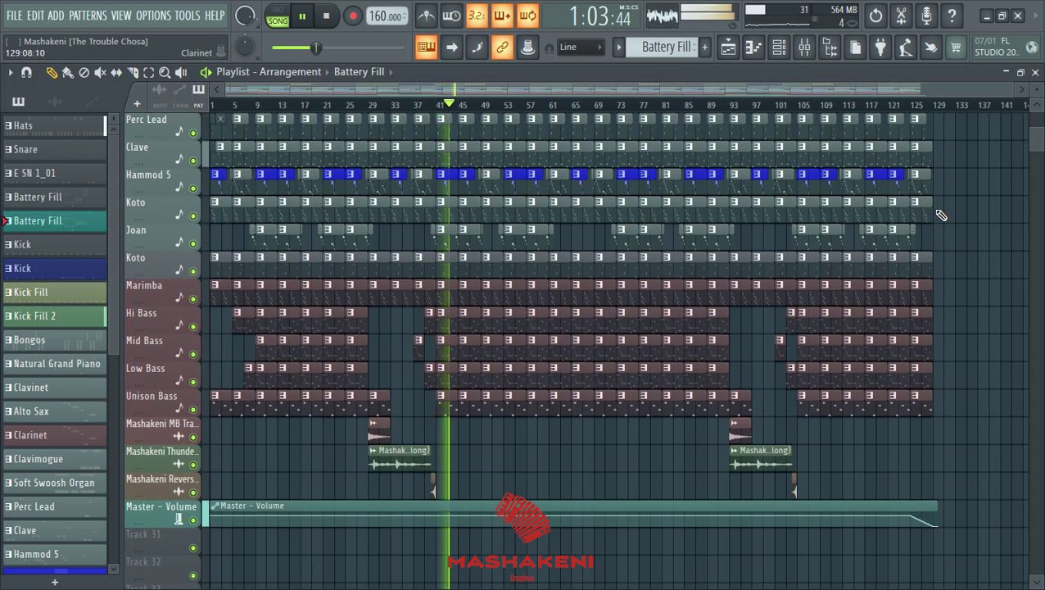
{"action": "scroll", "coordinate": [941, 216], "scroll_direction": "up", "scroll_amount": 15}
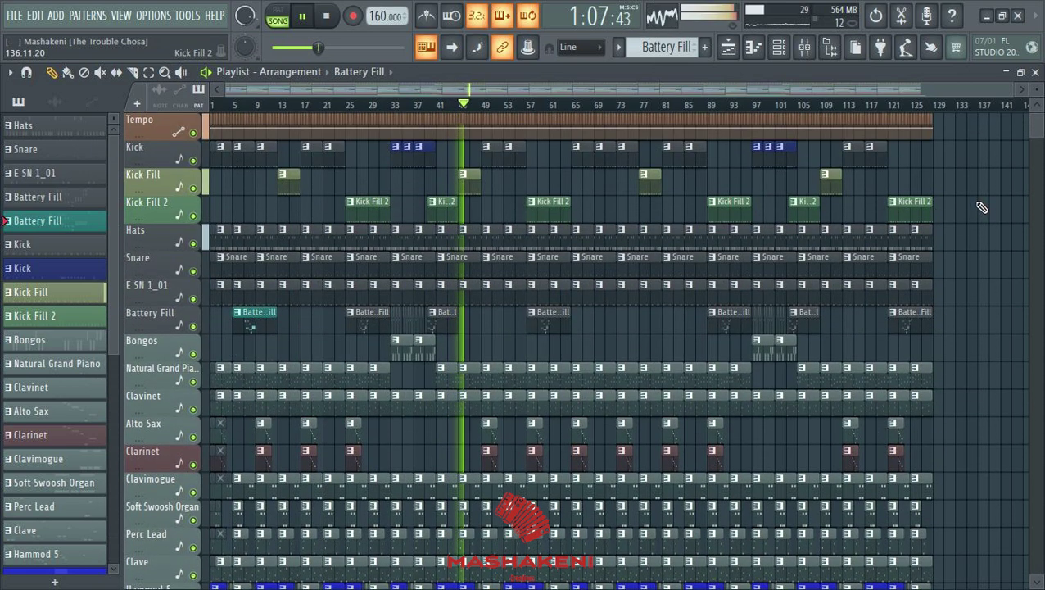
{"action": "scroll", "coordinate": [982, 208], "scroll_direction": "down", "scroll_amount": 4}
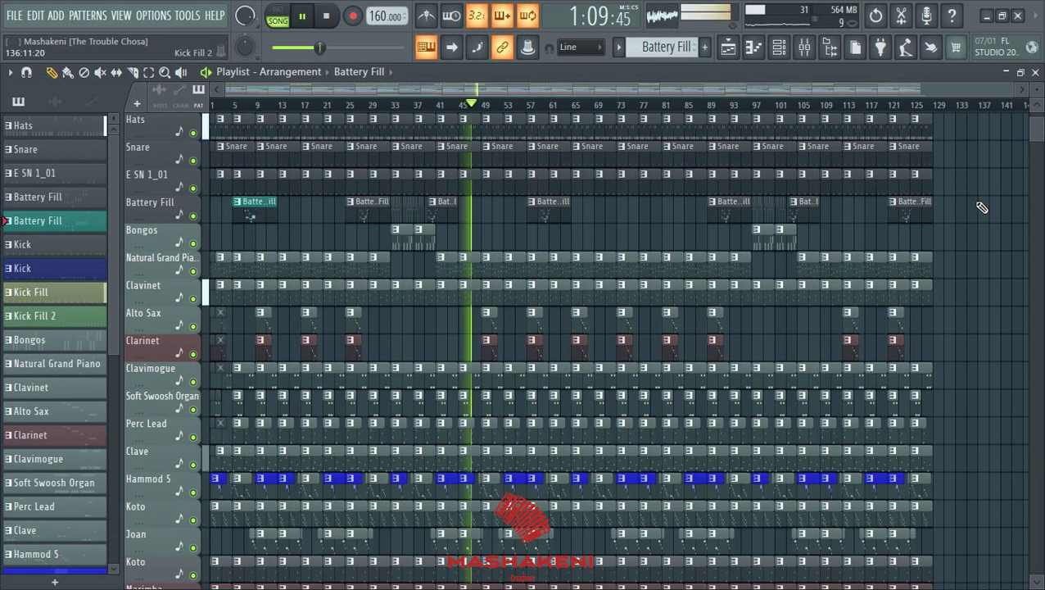
{"action": "scroll", "coordinate": [982, 207], "scroll_direction": "down", "scroll_amount": 3}
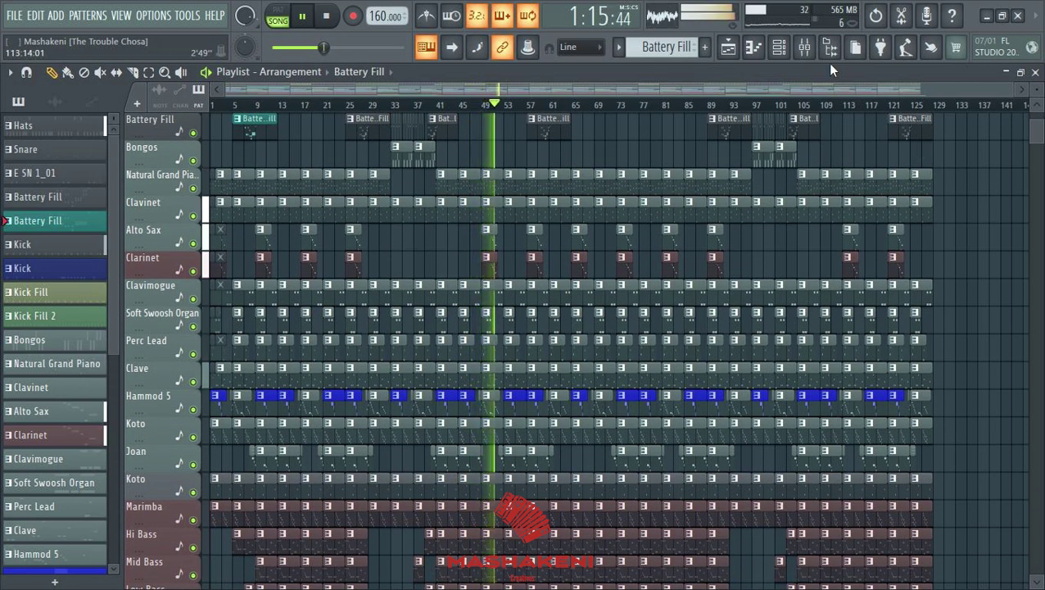
Step: Check the levels and effects of the Master, instrument and drum inserts in the mixer during playback
{"action": "left_click", "coordinate": [804, 47]}
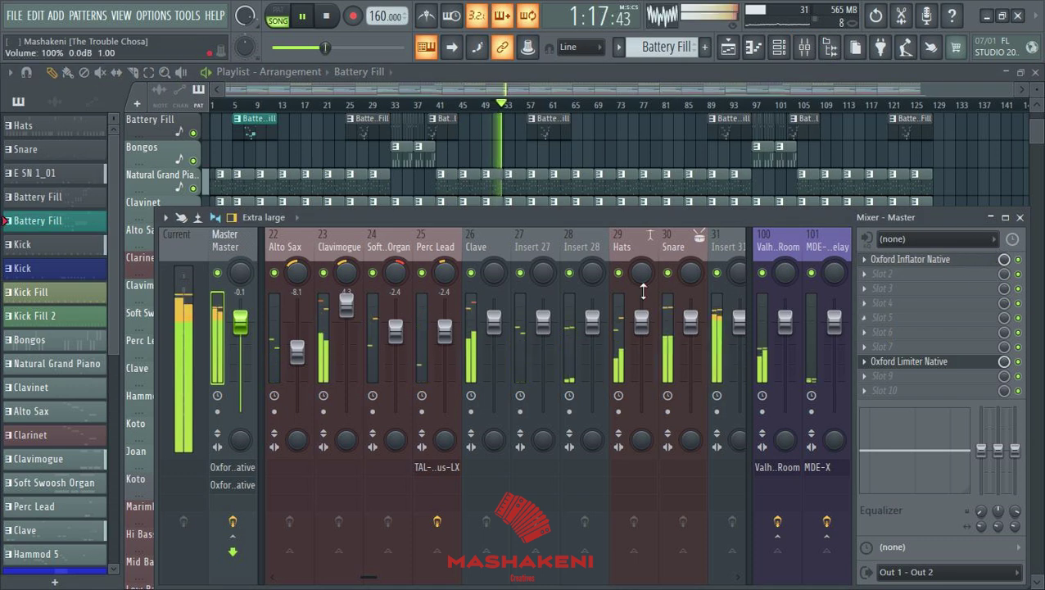
{"action": "scroll", "coordinate": [432, 236], "scroll_direction": "up", "scroll_amount": 10}
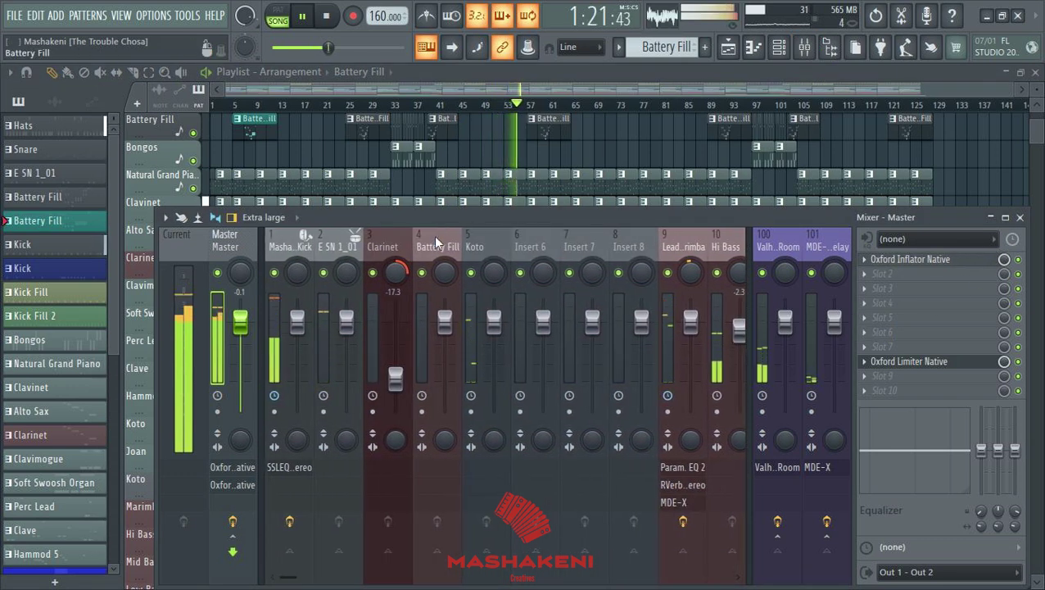
{"action": "left_click", "coordinate": [233, 243]}
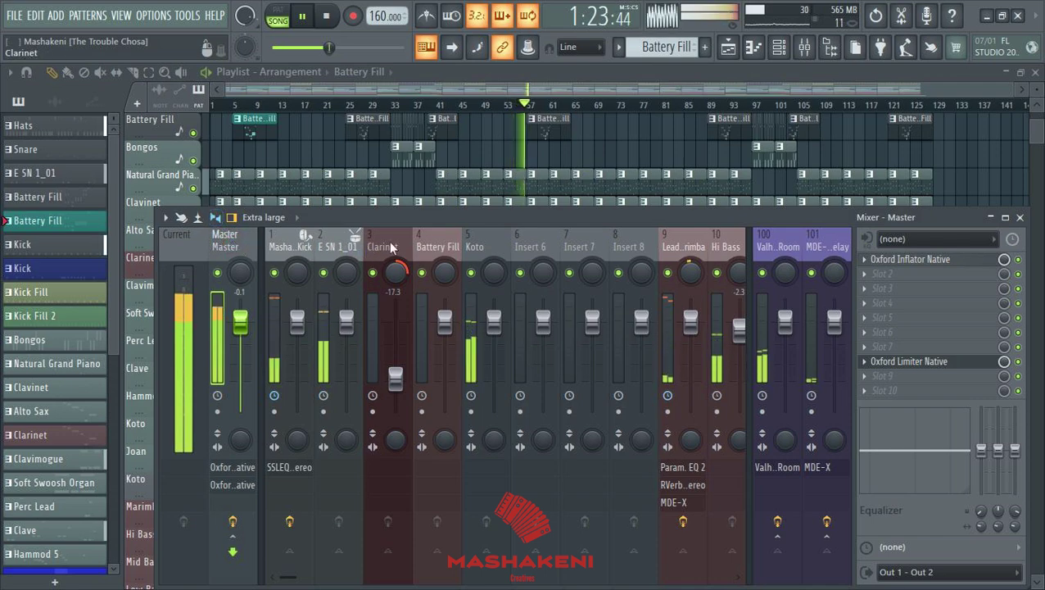
{"action": "scroll", "coordinate": [389, 241], "scroll_direction": "down", "scroll_amount": 13}
{"action": "scroll", "coordinate": [389, 241], "scroll_direction": "up", "scroll_amount": 6}
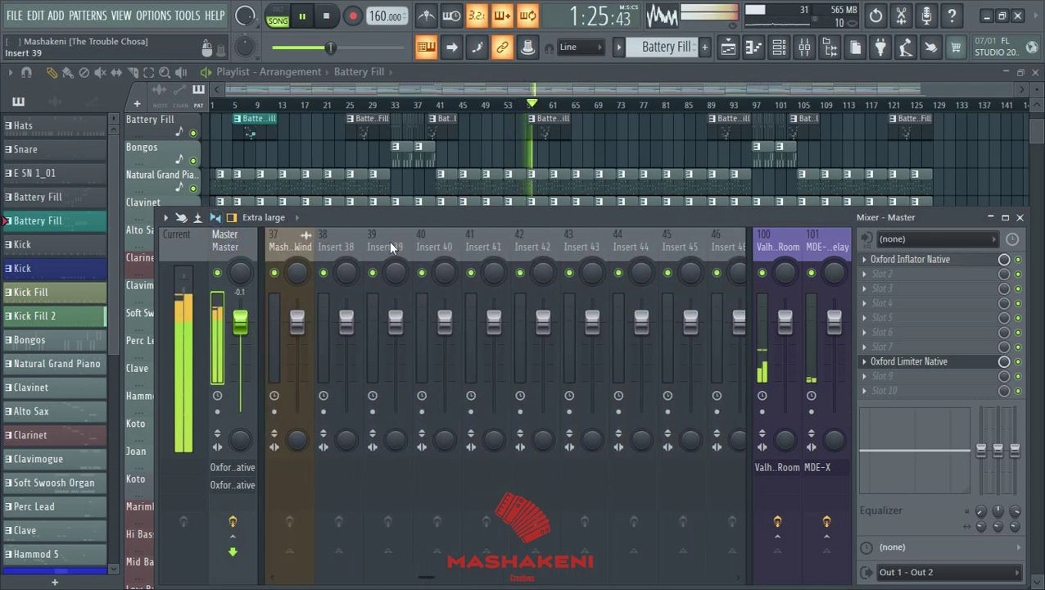
{"action": "scroll", "coordinate": [390, 247], "scroll_direction": "up", "scroll_amount": 10}
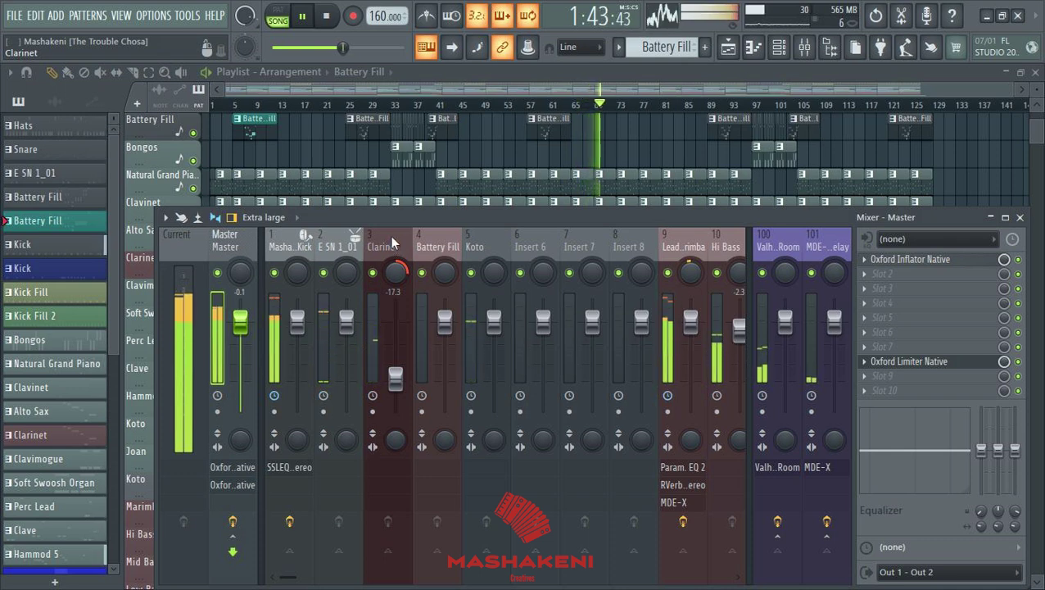
Step: Inspect the SSLEQ Stereo equalizer on the Mashakeni Kick insert, return to the playlist, and save the project
{"action": "left_click", "coordinate": [291, 247]}
{"action": "left_click", "coordinate": [901, 259]}
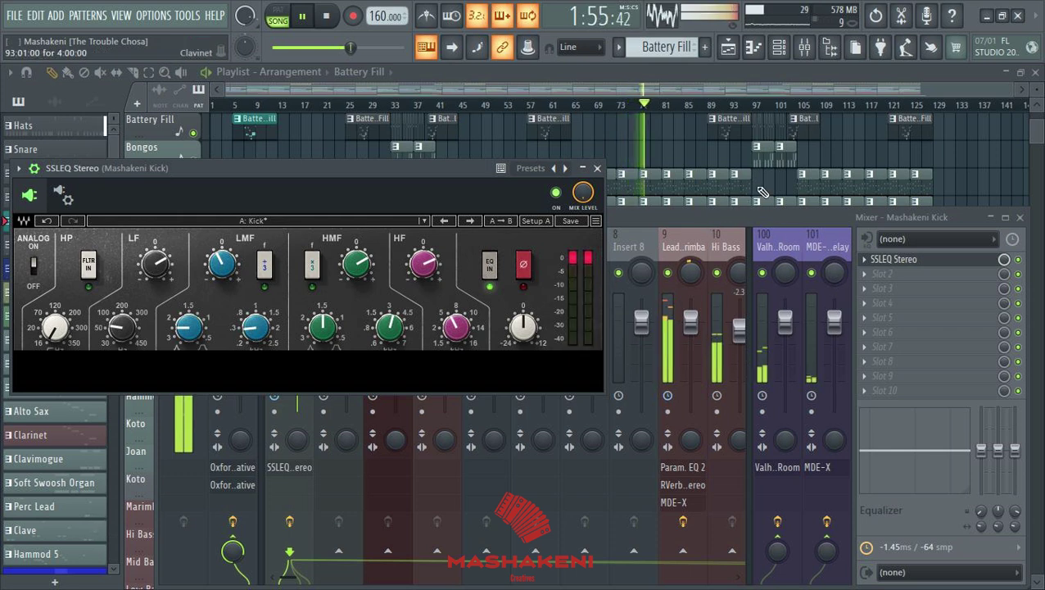
{"action": "left_click", "coordinate": [882, 74]}
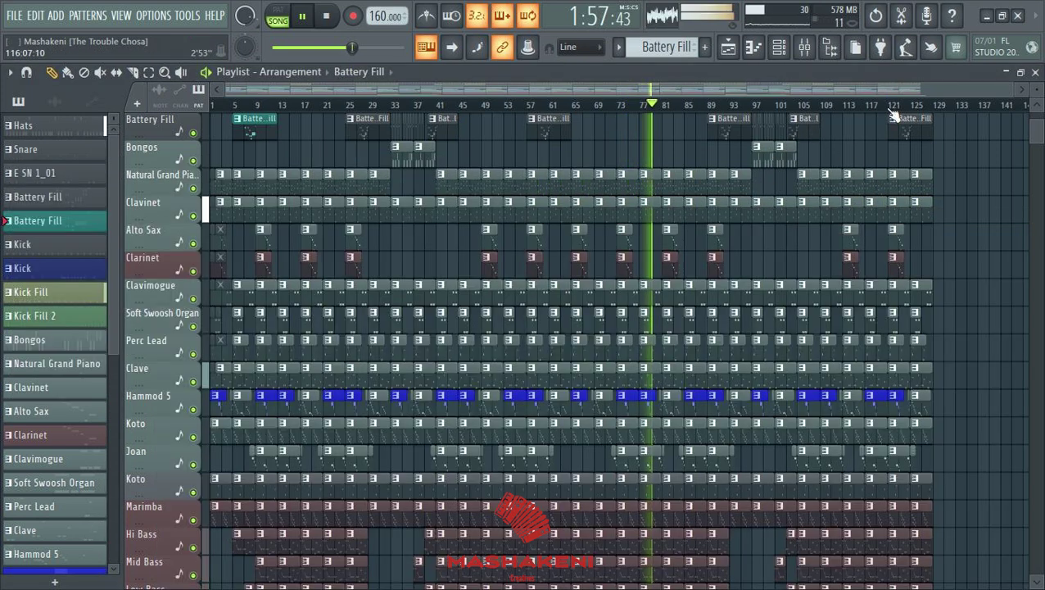
{"action": "key", "text": "ctrl+s"}
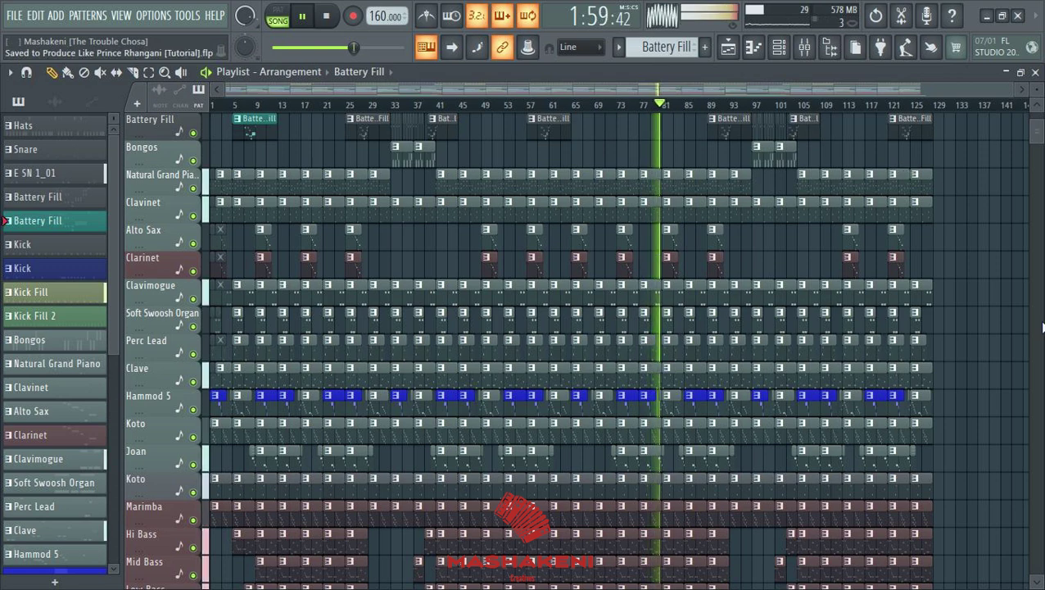
Step: Follow the closing part of the playing arrangement across the drum, melodic, bass and Master - Volume tracks
{"action": "scroll", "coordinate": [944, 231], "scroll_direction": "down", "scroll_amount": 4}
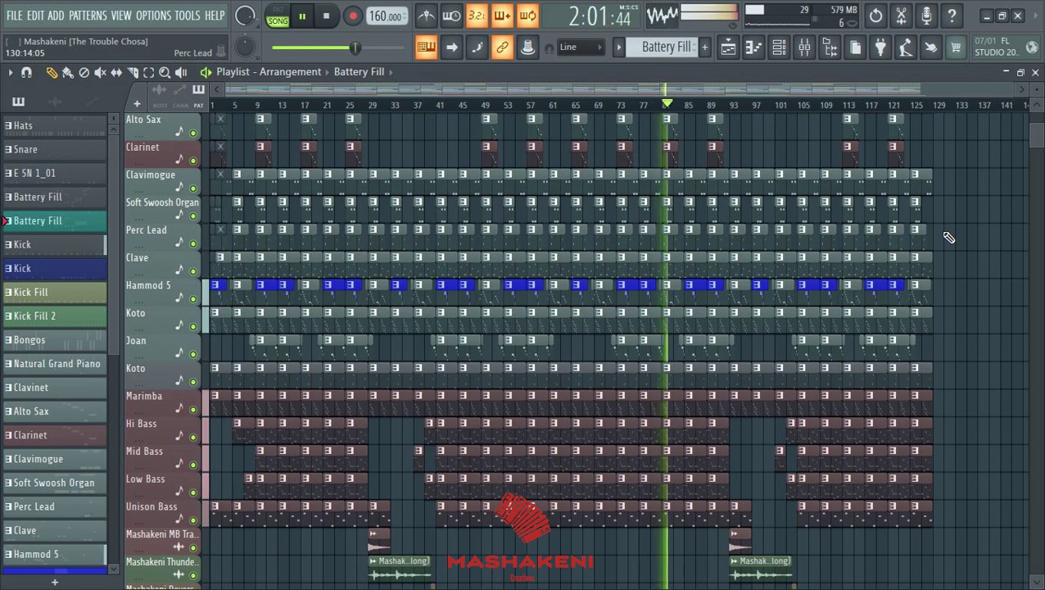
{"action": "scroll", "coordinate": [949, 238], "scroll_direction": "down", "scroll_amount": 5}
{"action": "scroll", "coordinate": [948, 238], "scroll_direction": "up", "scroll_amount": 3}
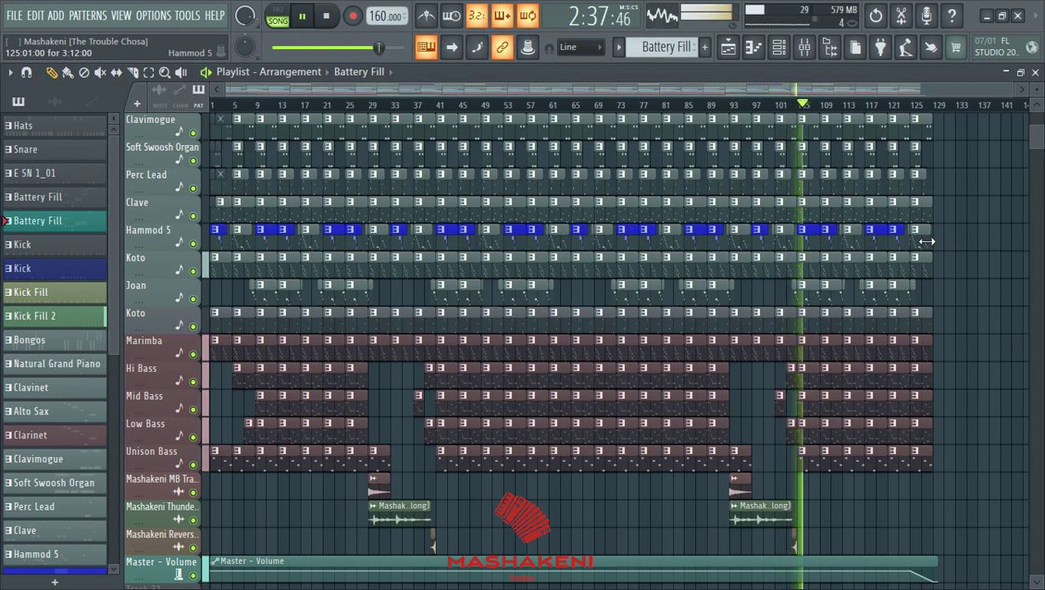
{"action": "scroll", "coordinate": [983, 250], "scroll_direction": "up", "scroll_amount": 5}
{"action": "scroll", "coordinate": [984, 249], "scroll_direction": "up", "scroll_amount": 2}
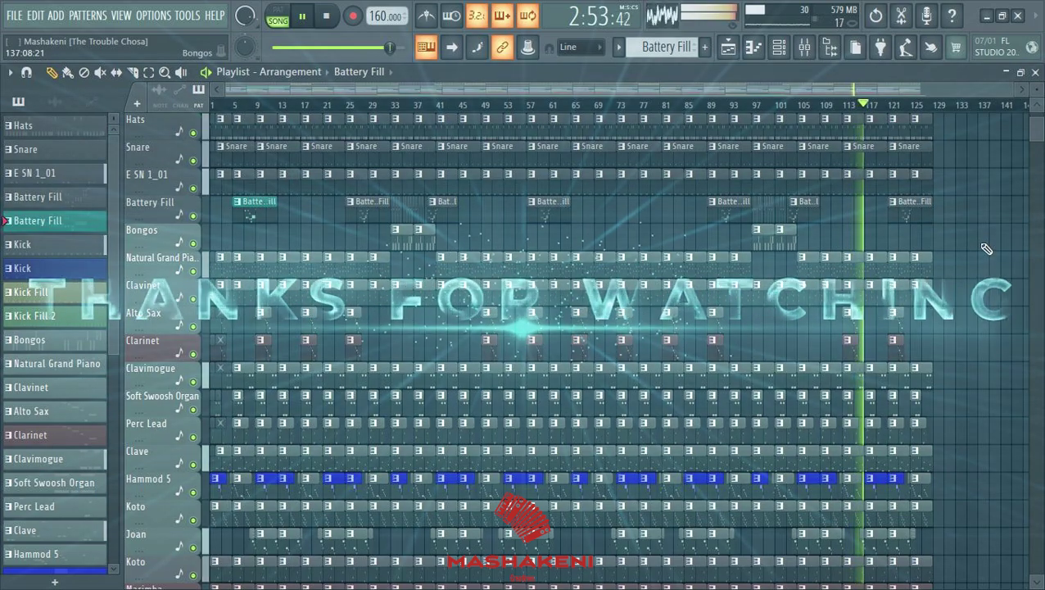
{"action": "scroll", "coordinate": [1008, 237], "scroll_direction": "down", "scroll_amount": 5}
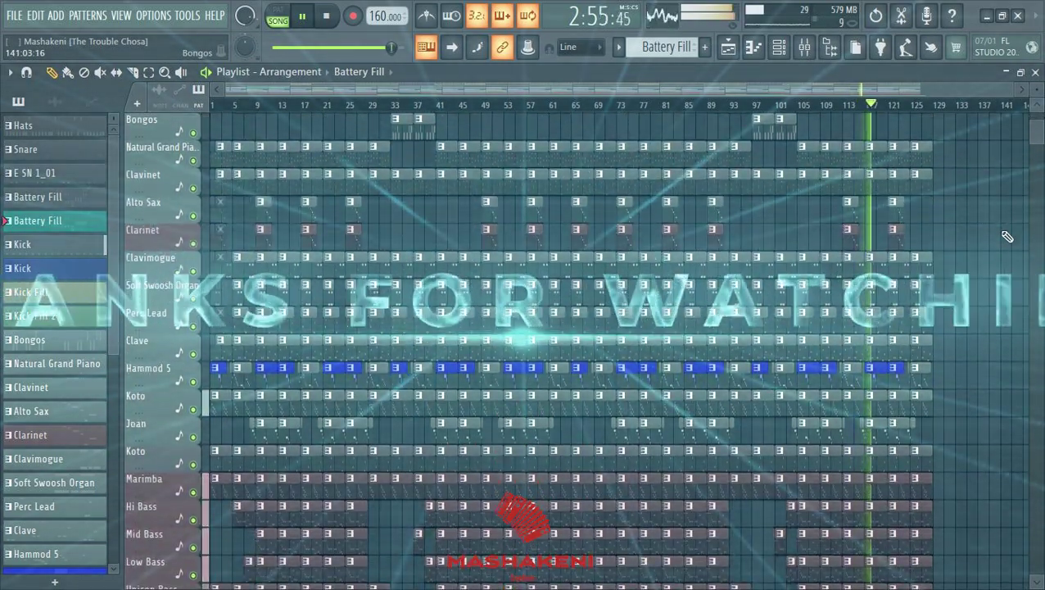
{"action": "scroll", "coordinate": [1008, 237], "scroll_direction": "down", "scroll_amount": 1}
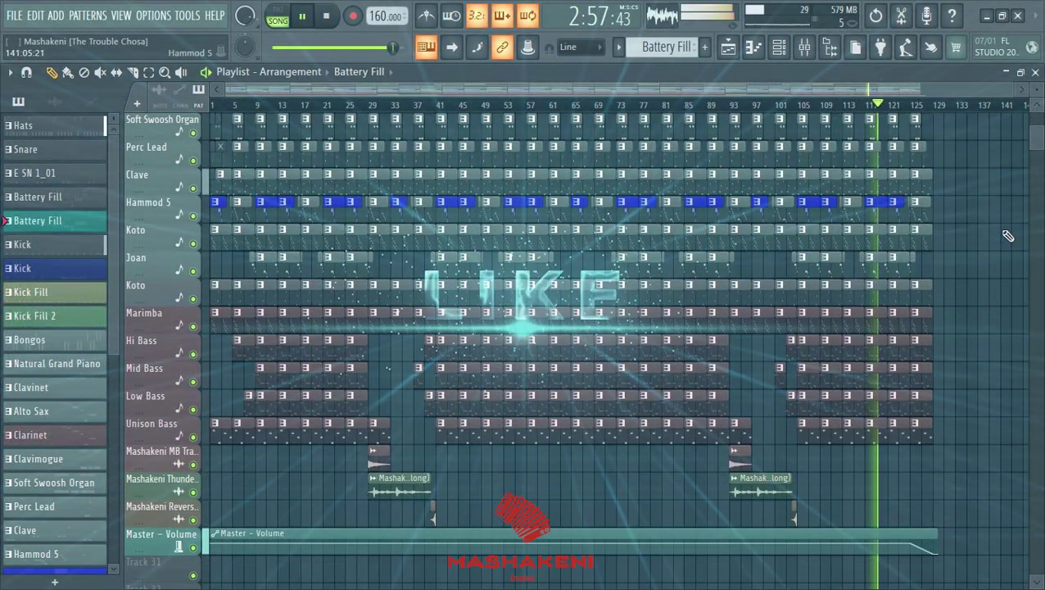